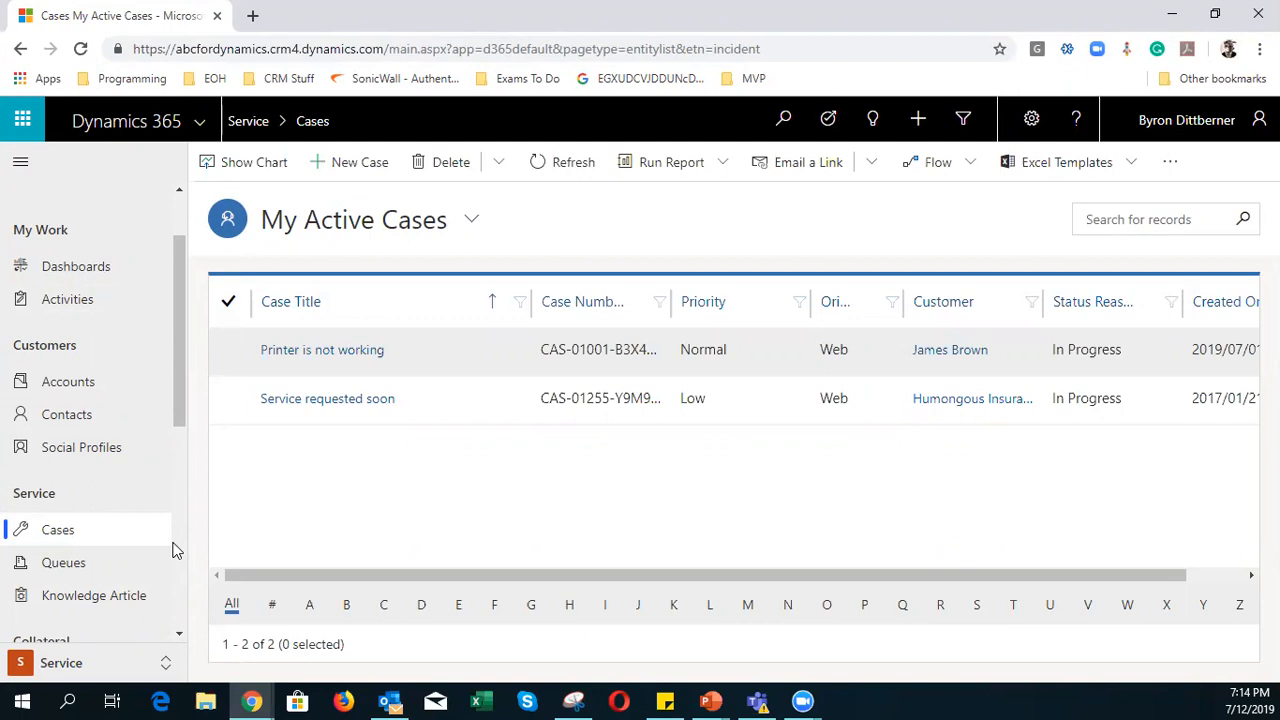
# - Open the Logix Test Colution solution from the solutions list in the advanced settings and maximize its window
pyautogui.click(1025, 130)
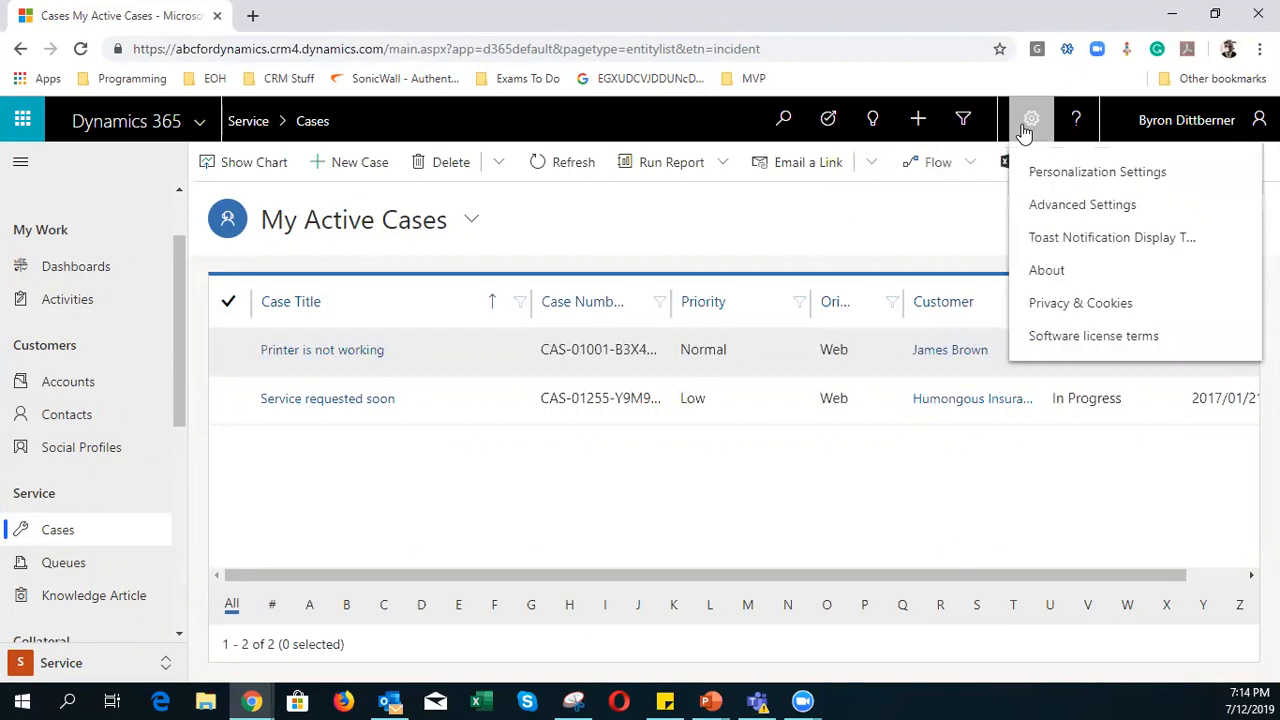
pyautogui.click(1079, 208)
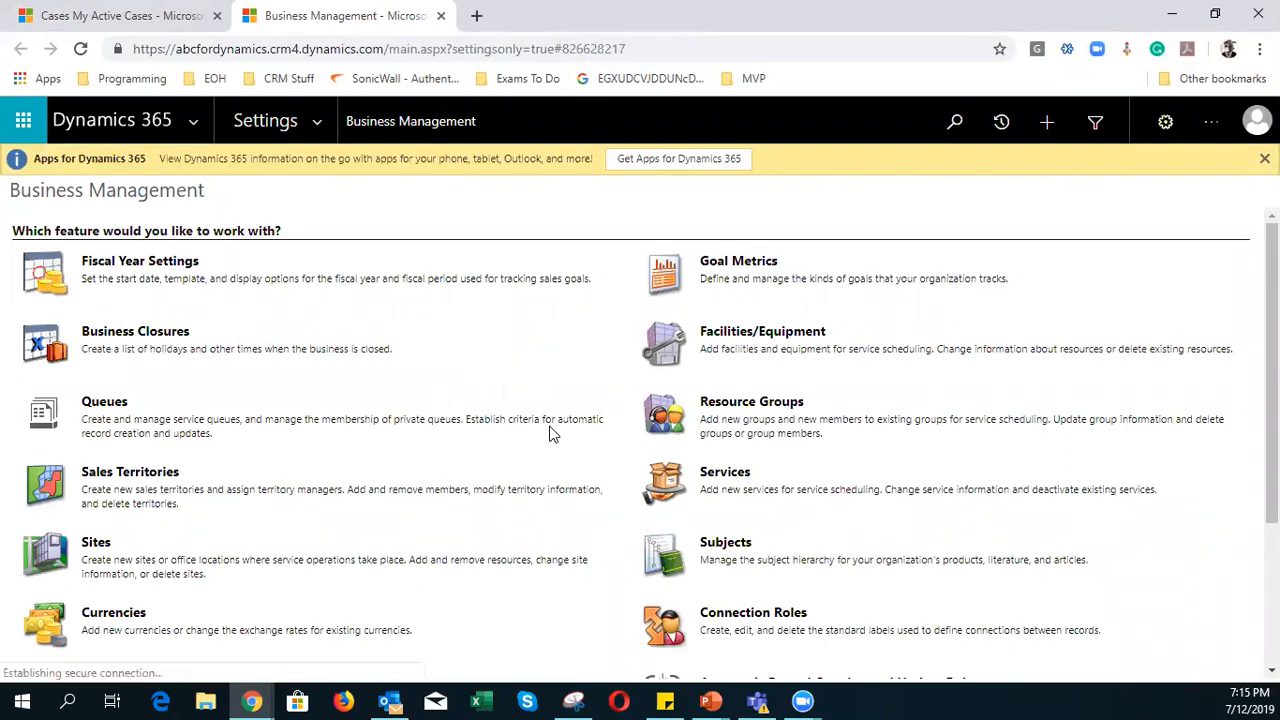
pyautogui.click(319, 121)
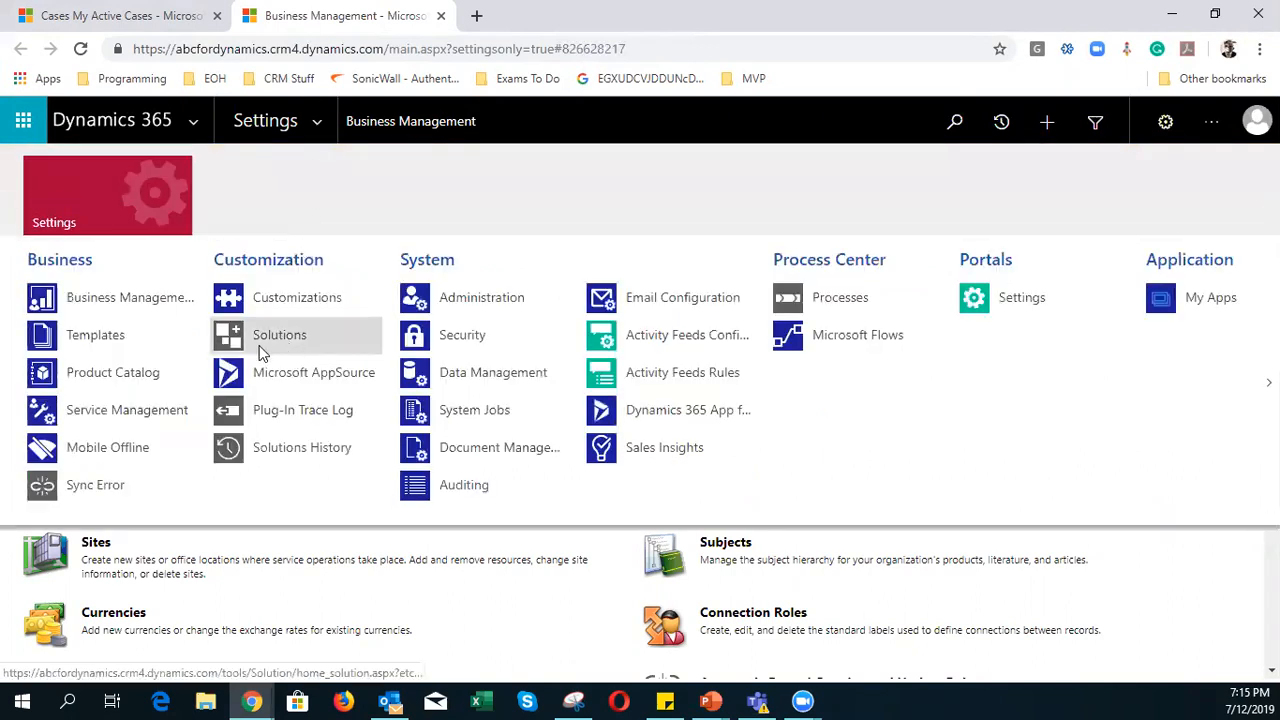
pyautogui.click(305, 340)
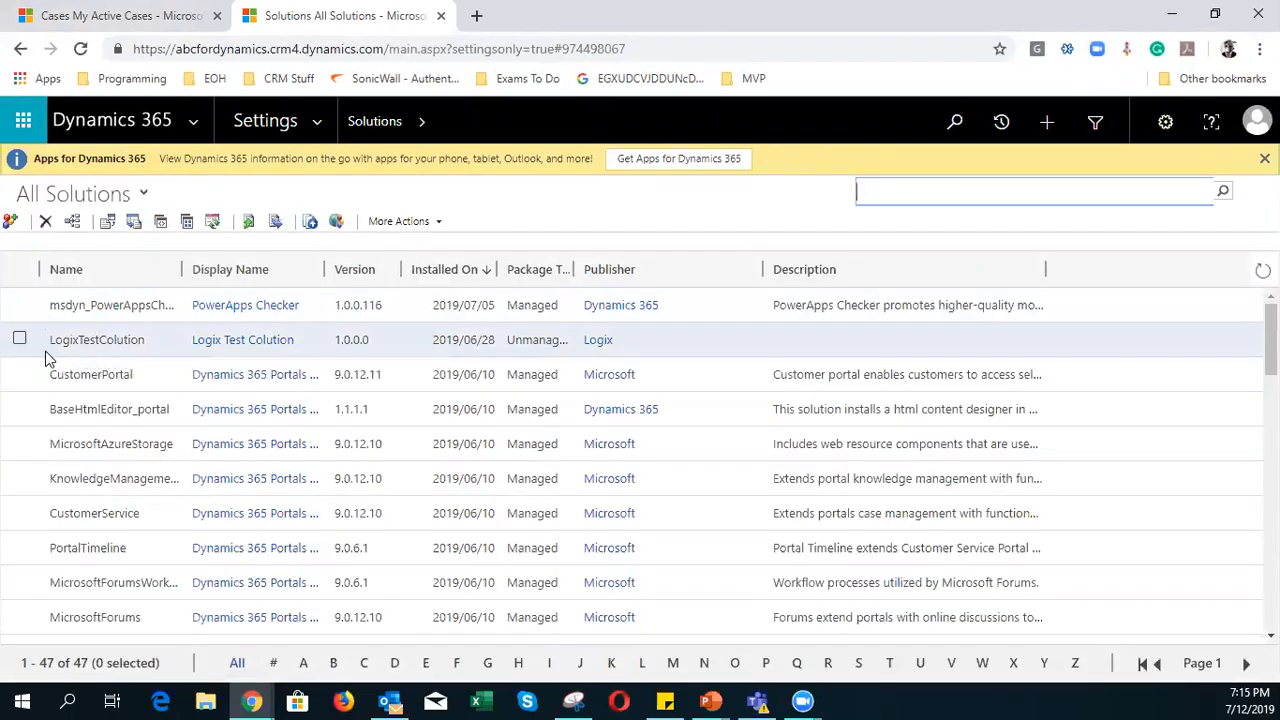
pyautogui.click(230, 341)
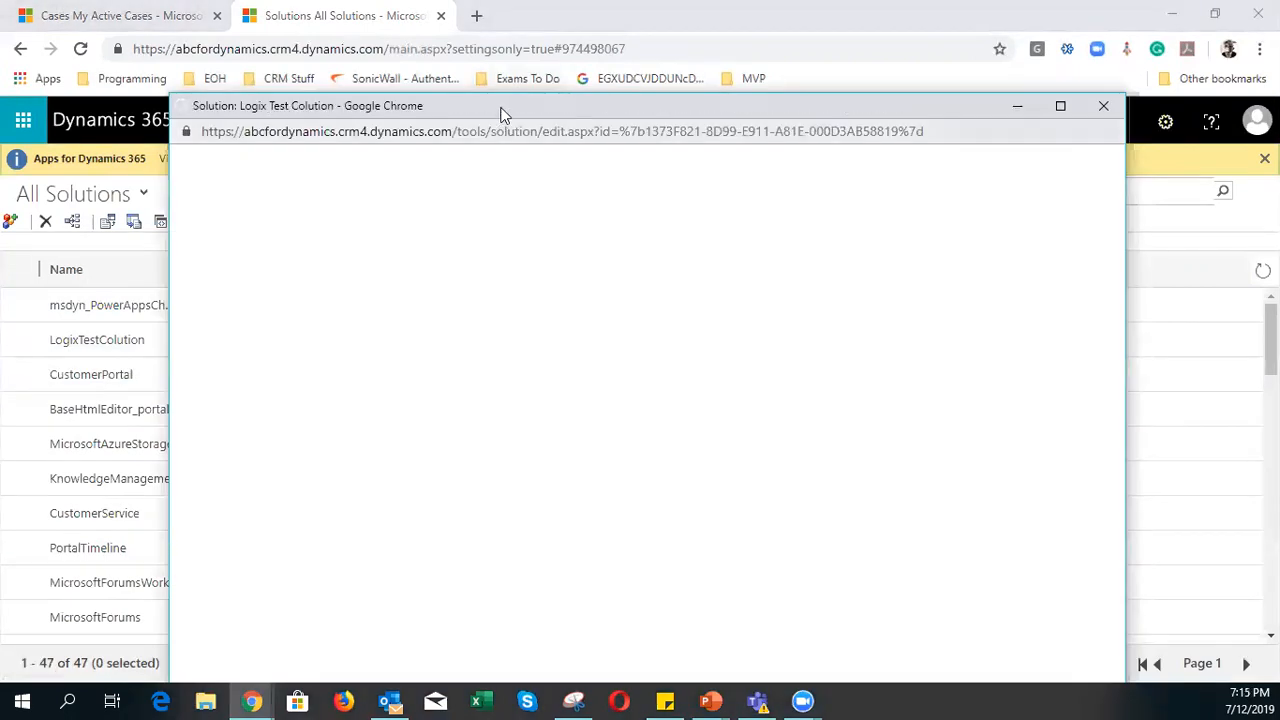
pyautogui.doubleClick(502, 109)
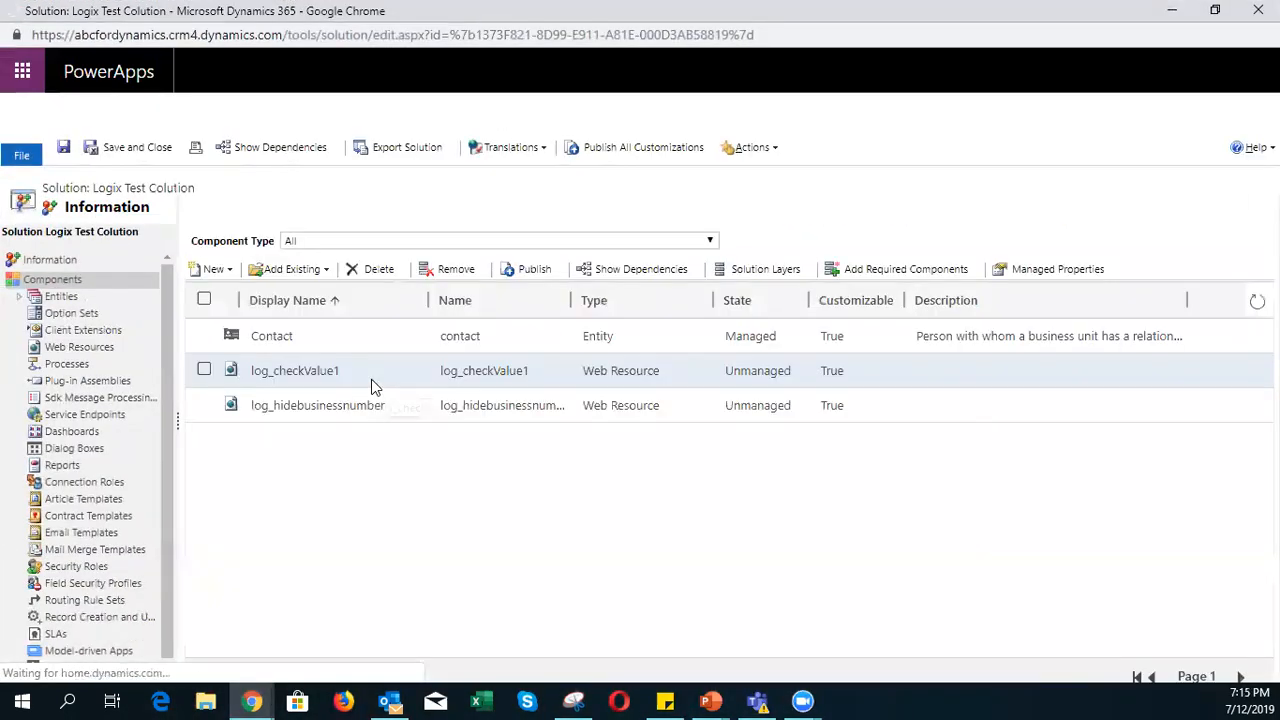
# - Start a new entity in the solution with the display name Demo and the plural name Demo Records
pyautogui.click(19, 297)
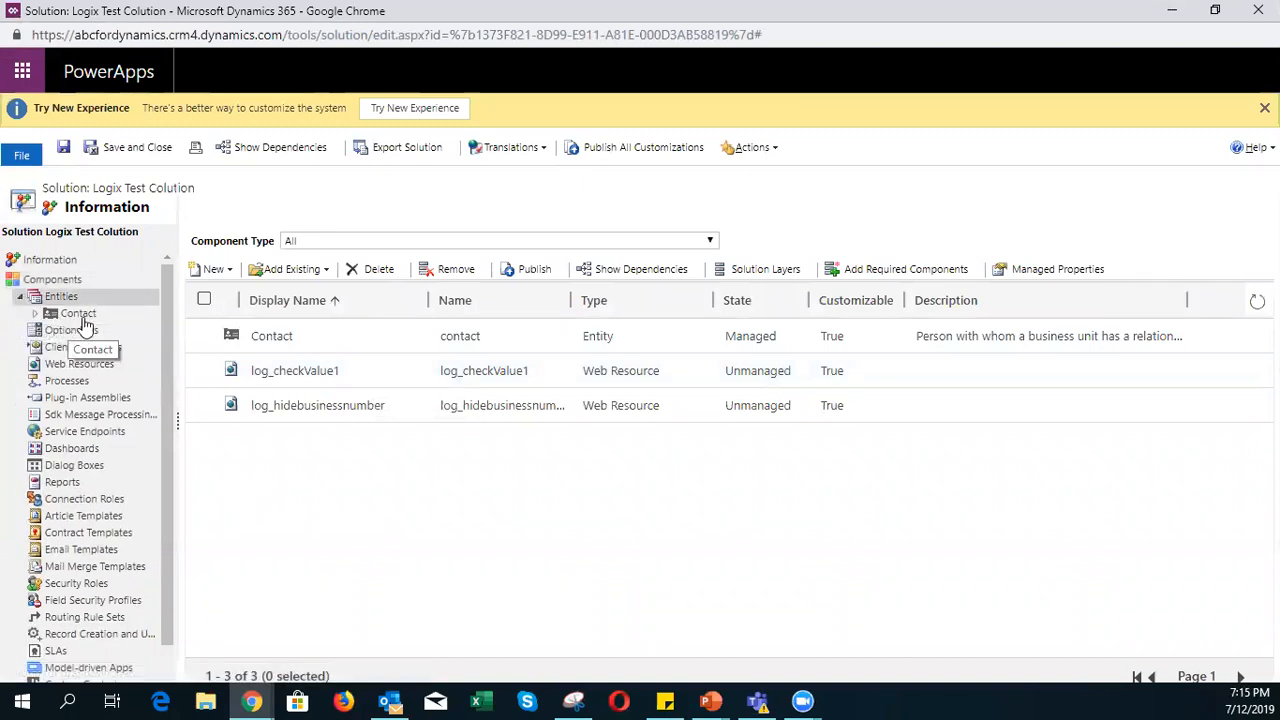
pyautogui.click(228, 272)
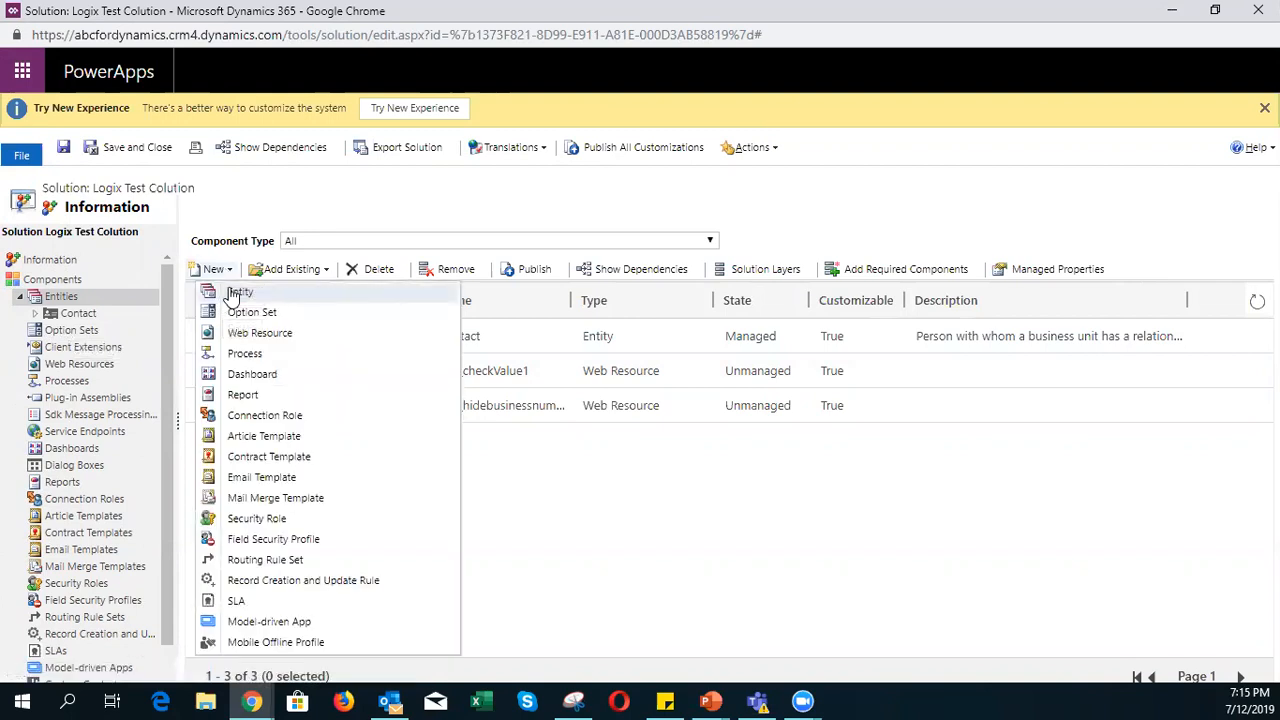
pyautogui.click(238, 292)
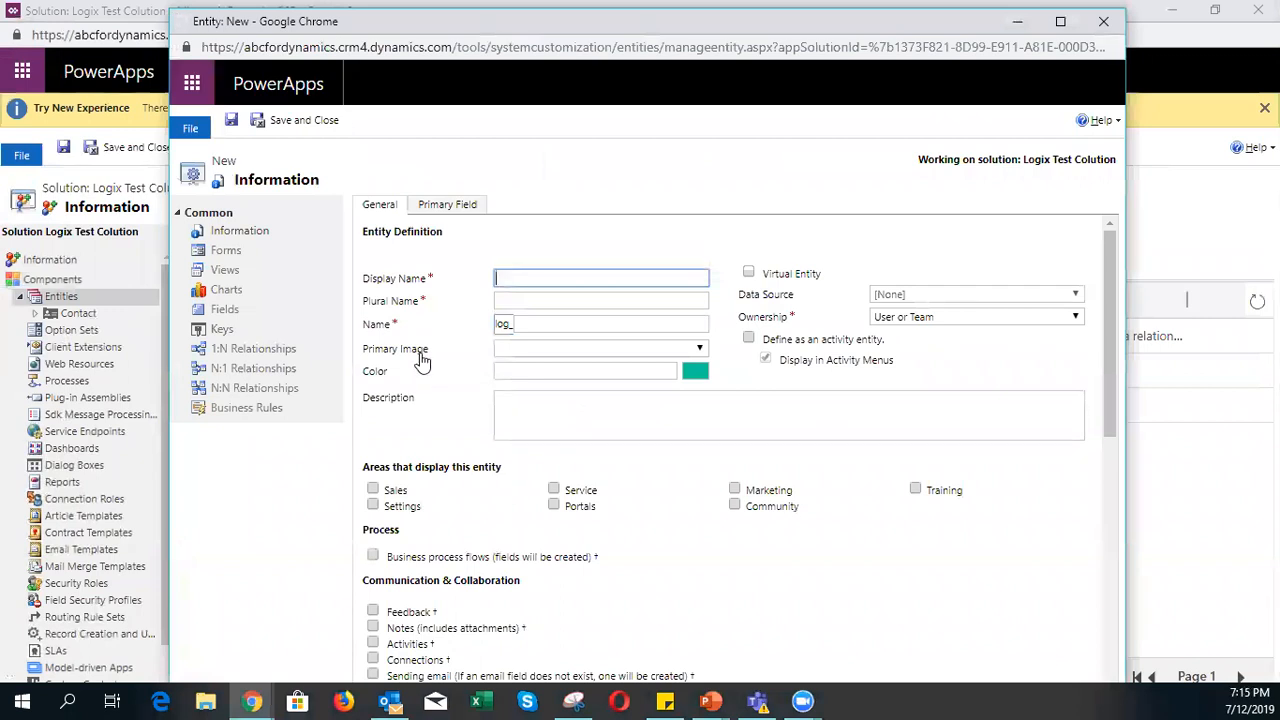
pyautogui.write('Demo')
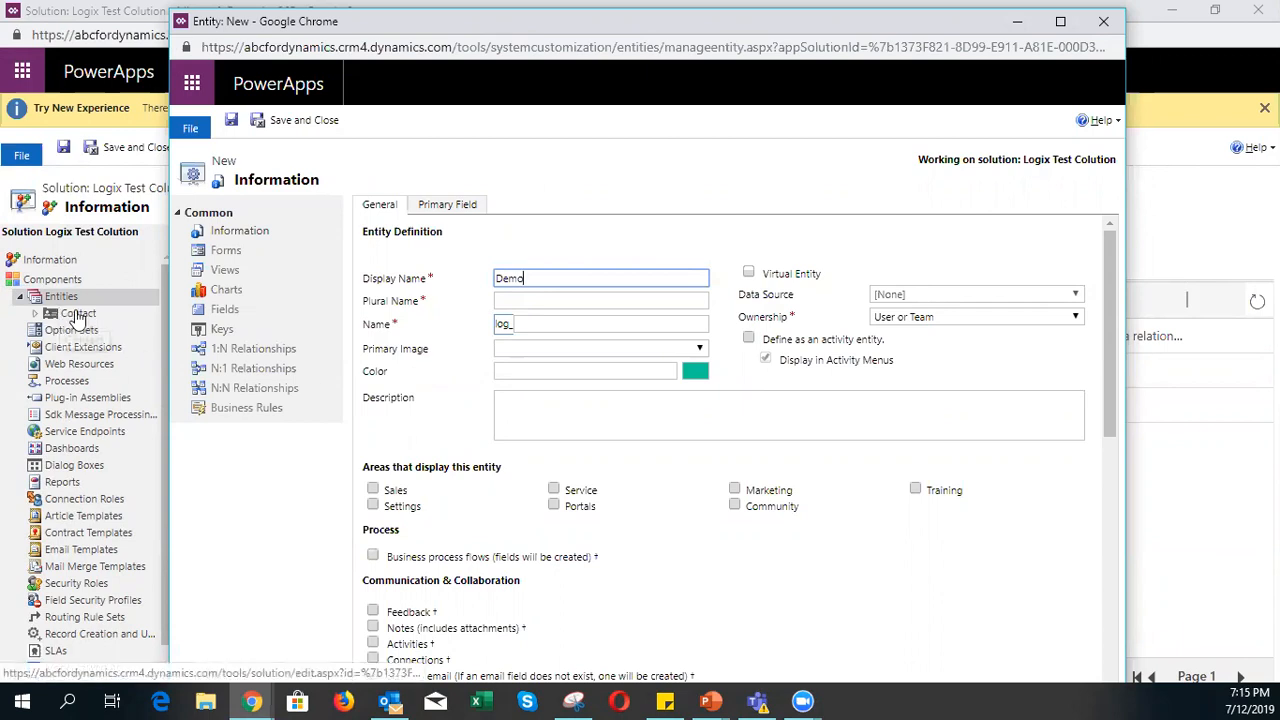
pyautogui.click(520, 297)
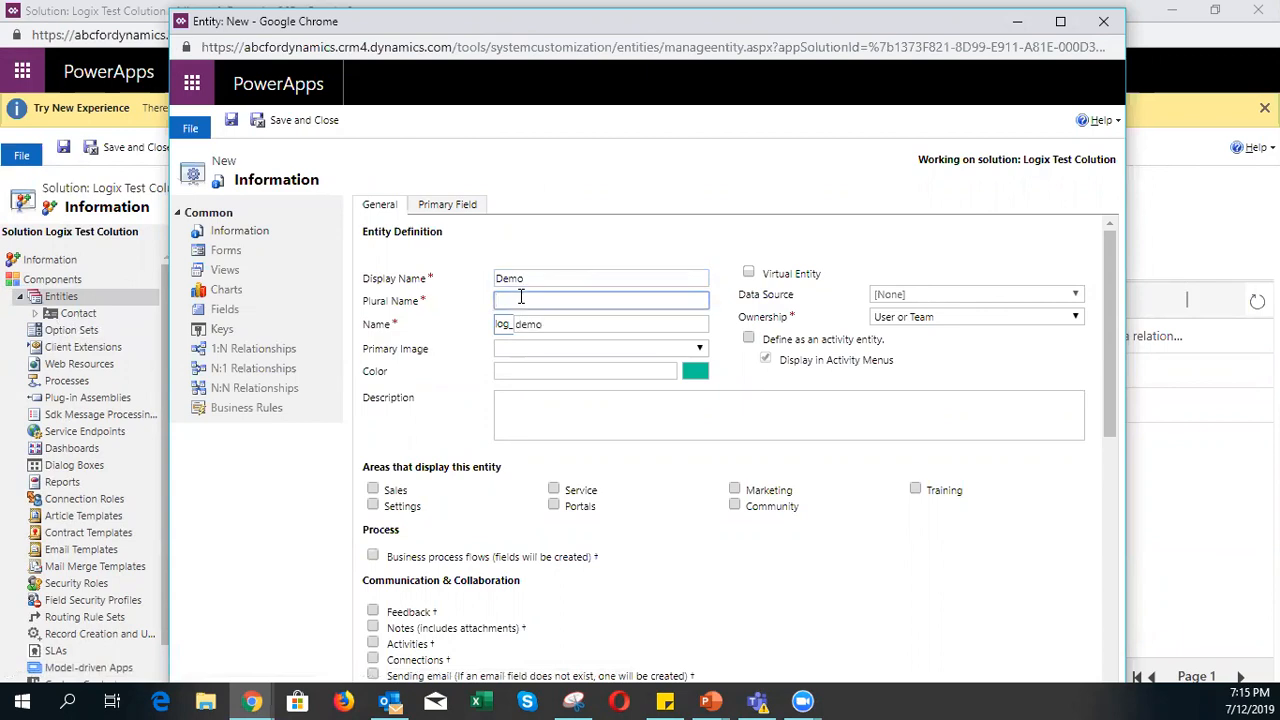
pyautogui.write('Demo Records')
pyautogui.moveTo(499, 329)
pyautogui.mouseDown()
pyautogui.moveTo(537, 324)
pyautogui.moveTo(514, 328)
pyautogui.mouseUp()
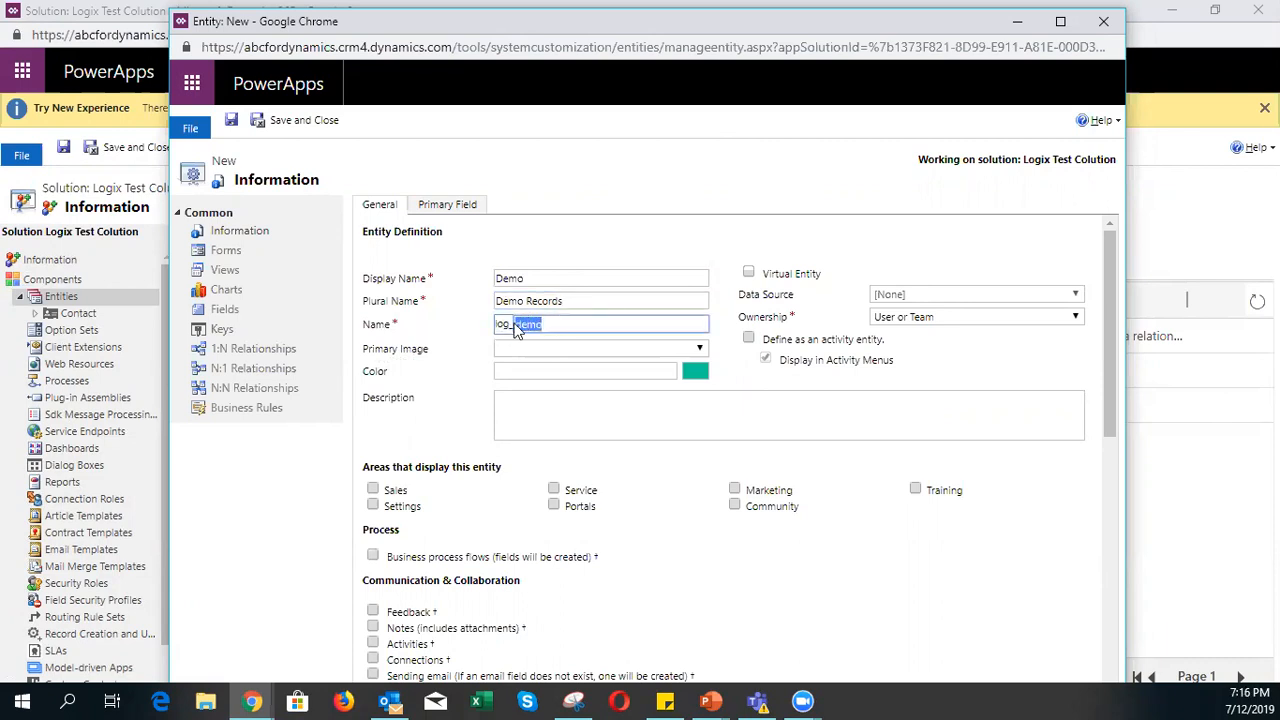
pyautogui.click(511, 283)
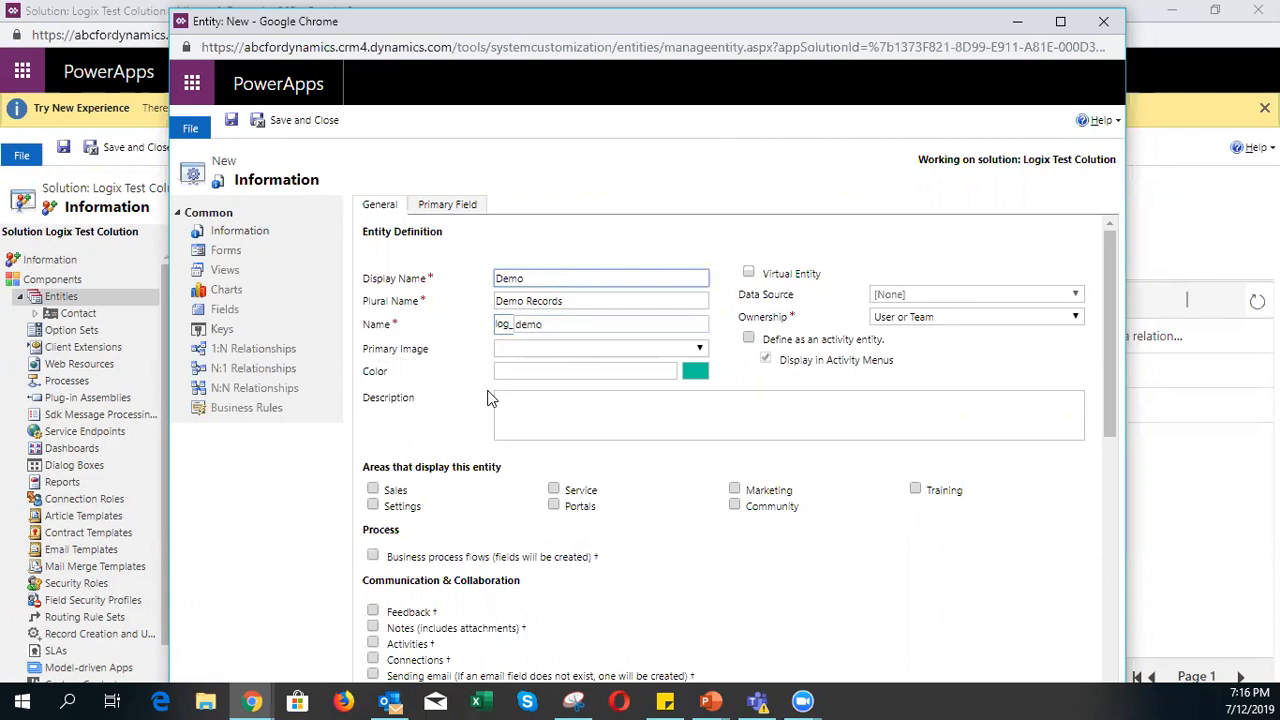
pyautogui.click(548, 322)
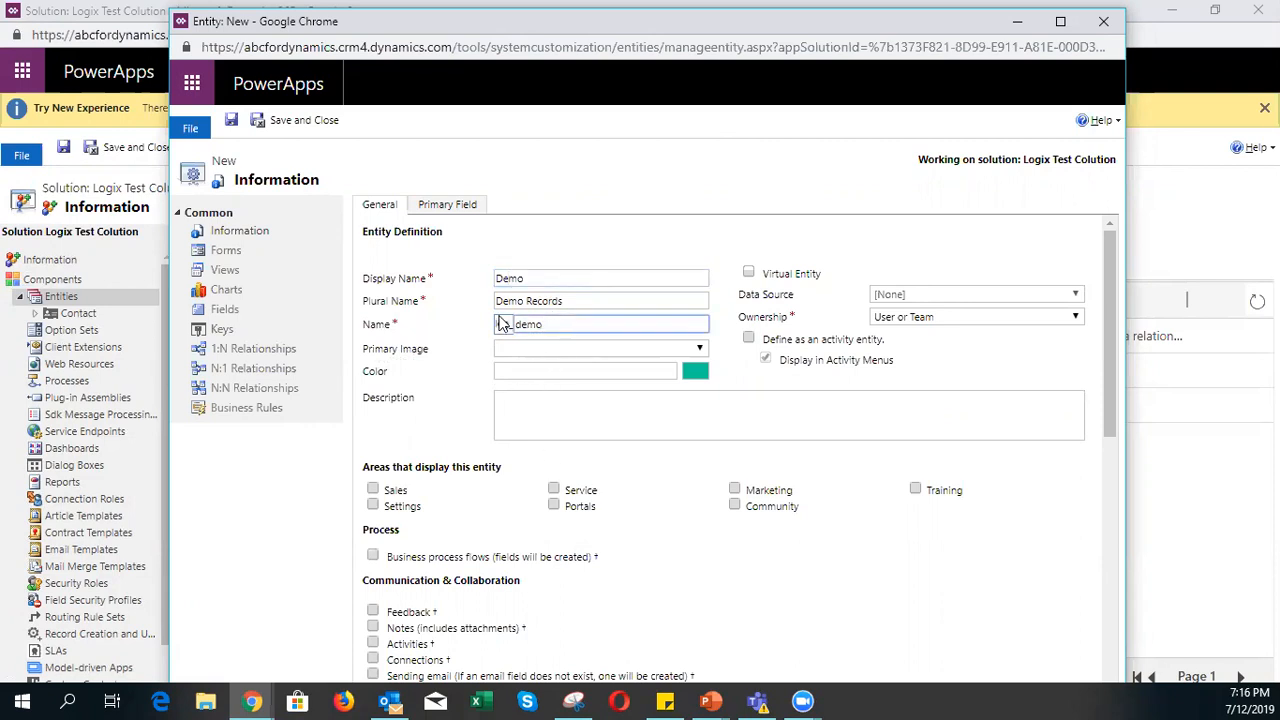
pyautogui.moveTo(548, 323); pyautogui.dragTo(508, 330)
# - Set the new entity's ownership to Organization
pyautogui.click(922, 317)
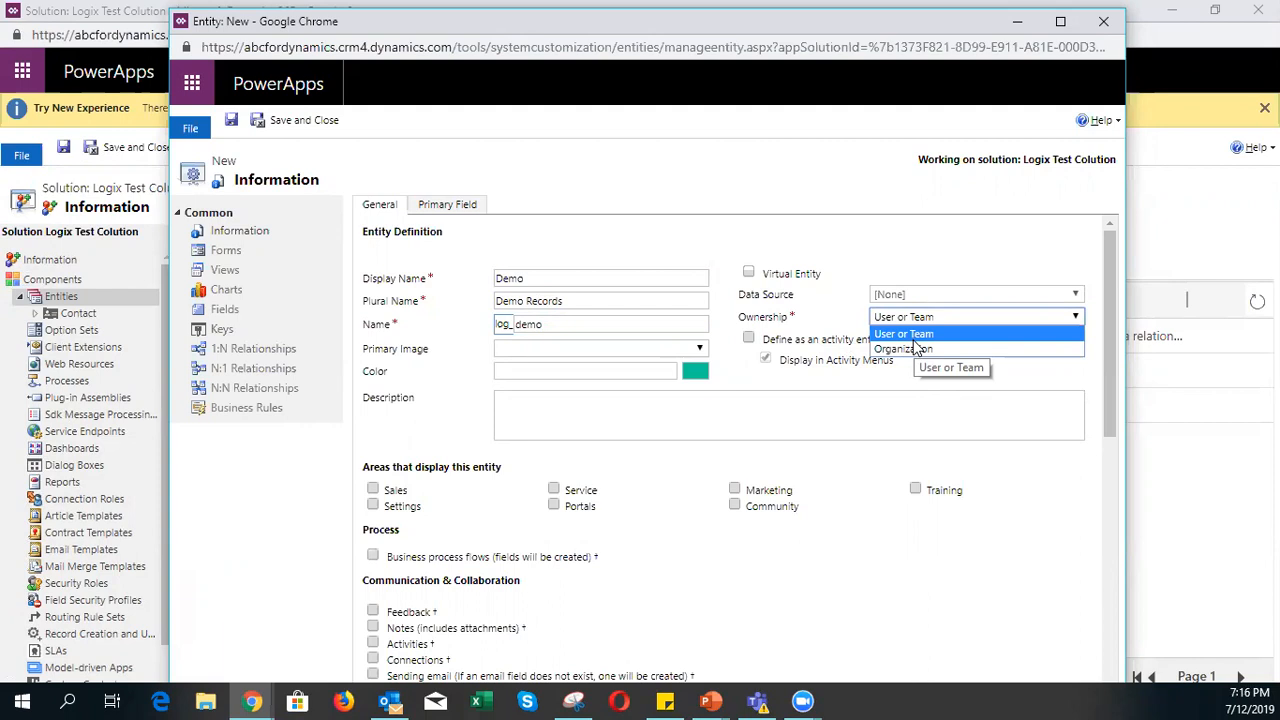
pyautogui.click(912, 349)
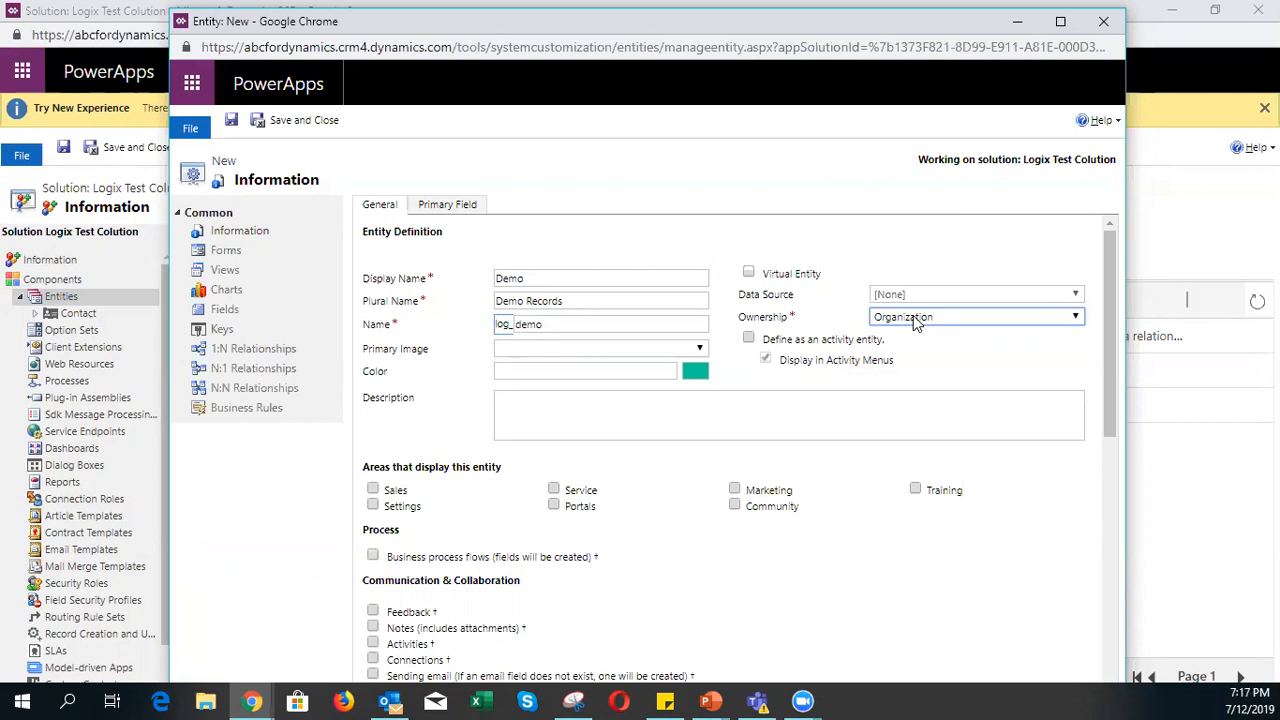
# - View the areas offered in the app's area list and set the new entity to display in Sales and Service
pyautogui.scroll(-2, 913, 317)
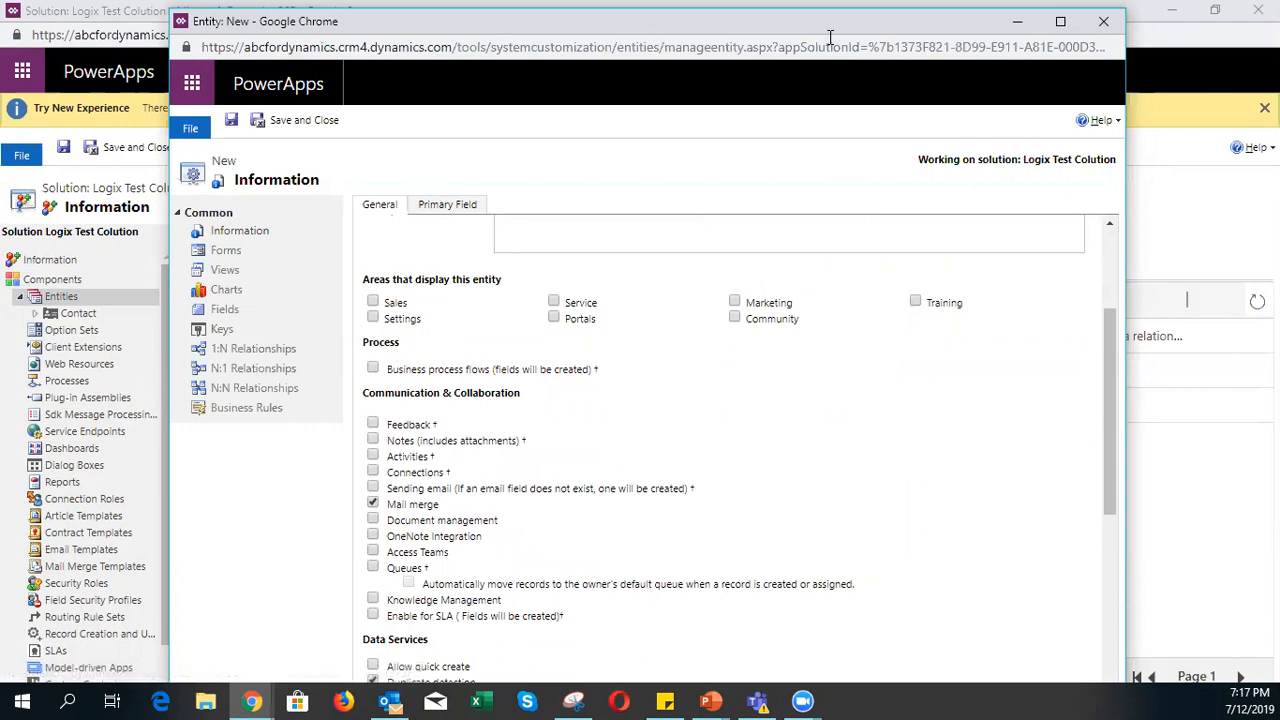
pyautogui.click(949, 6)
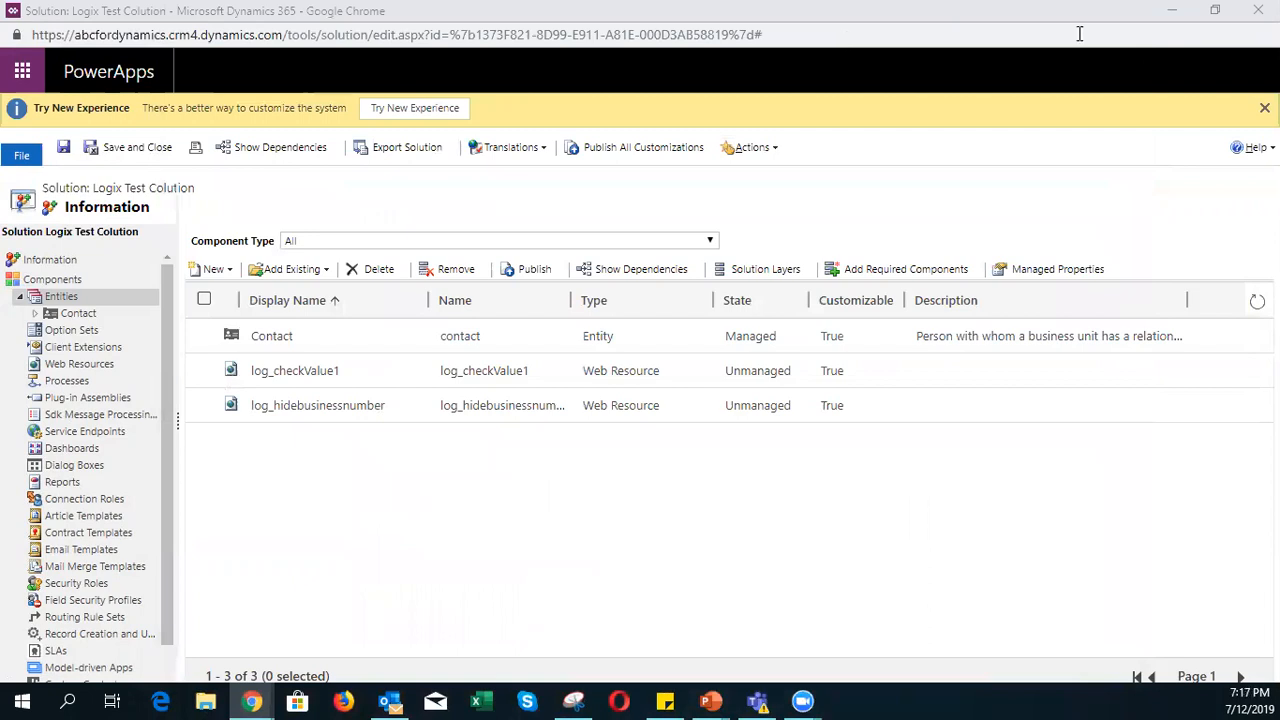
pyautogui.click(1258, 9)
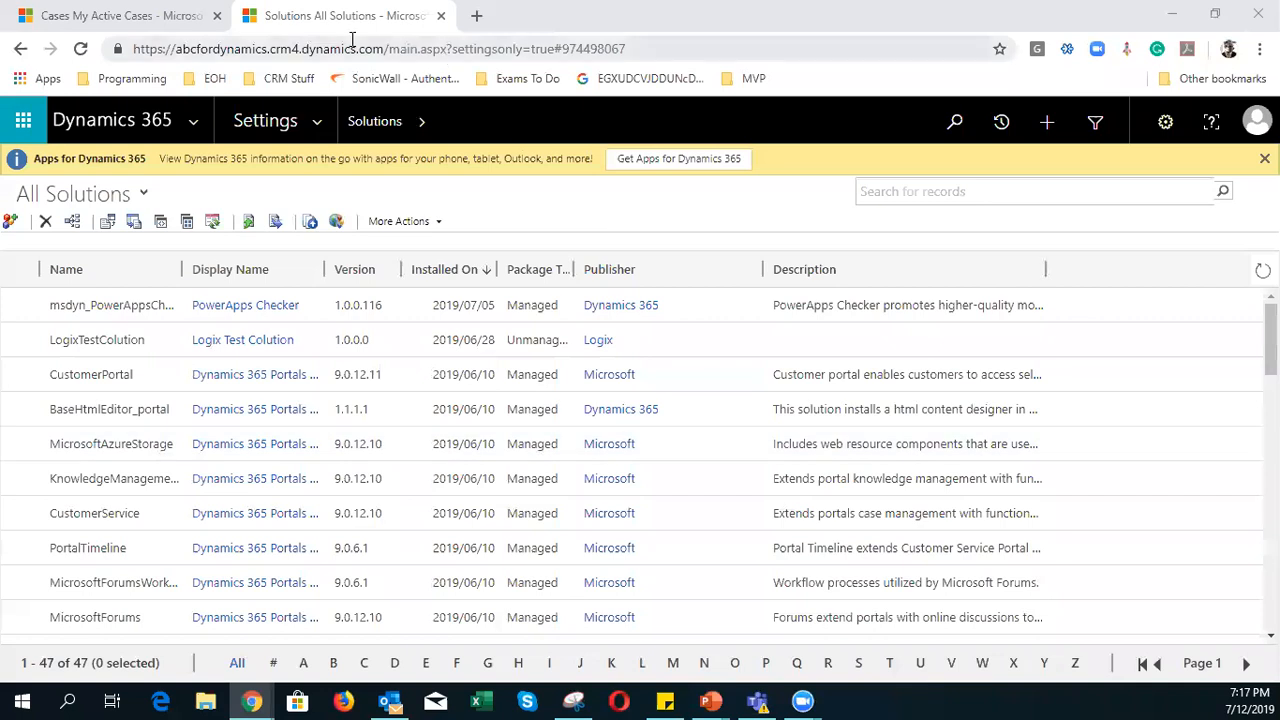
pyautogui.click(163, 14)
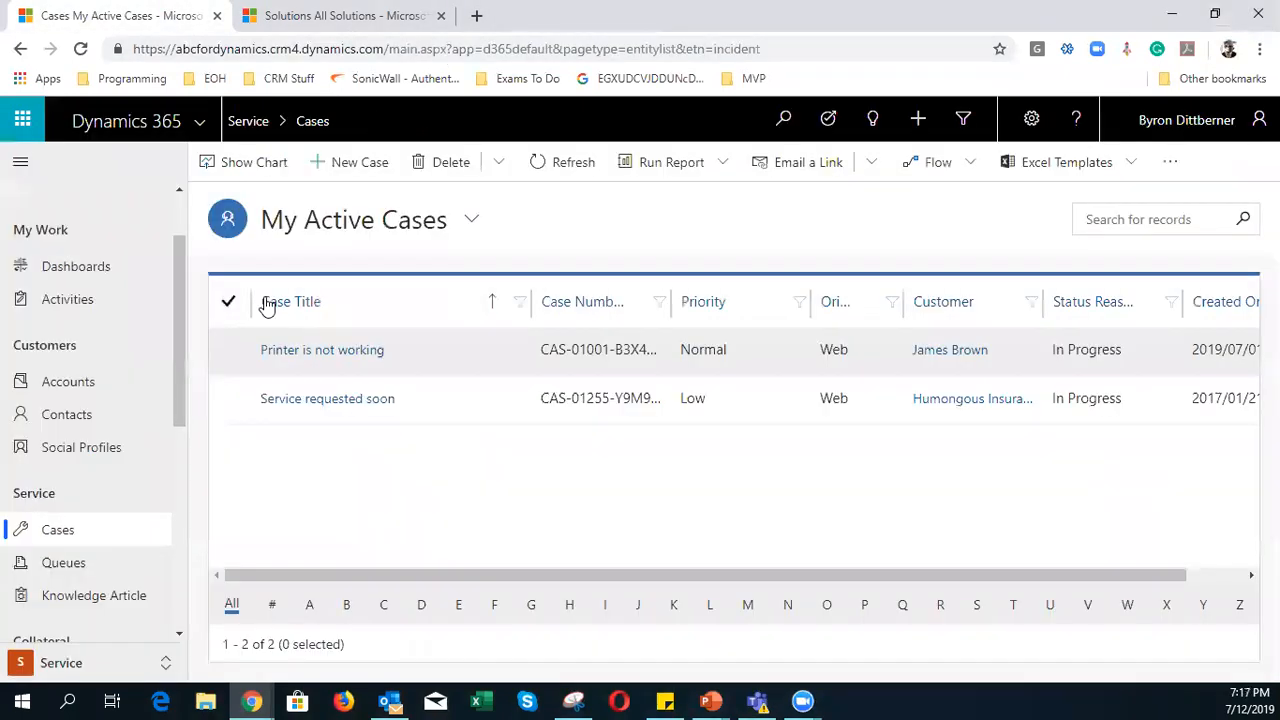
pyautogui.click(60, 675)
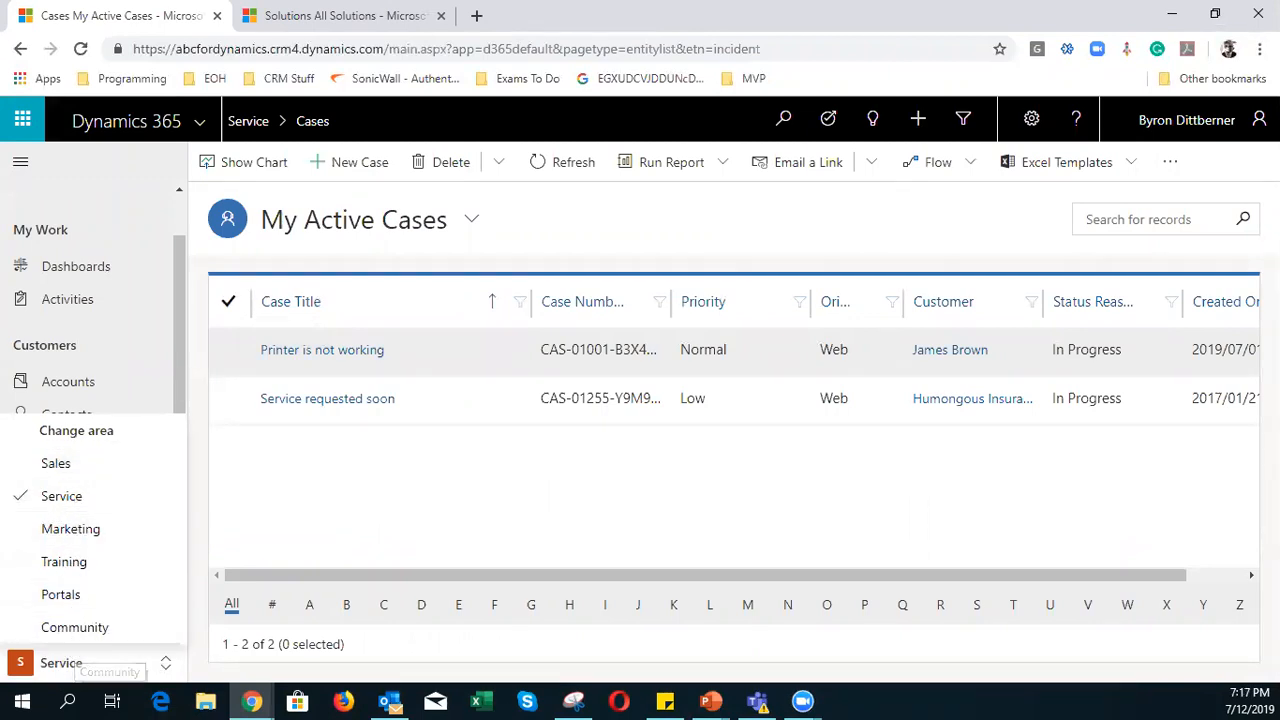
pyautogui.click(608, 700)
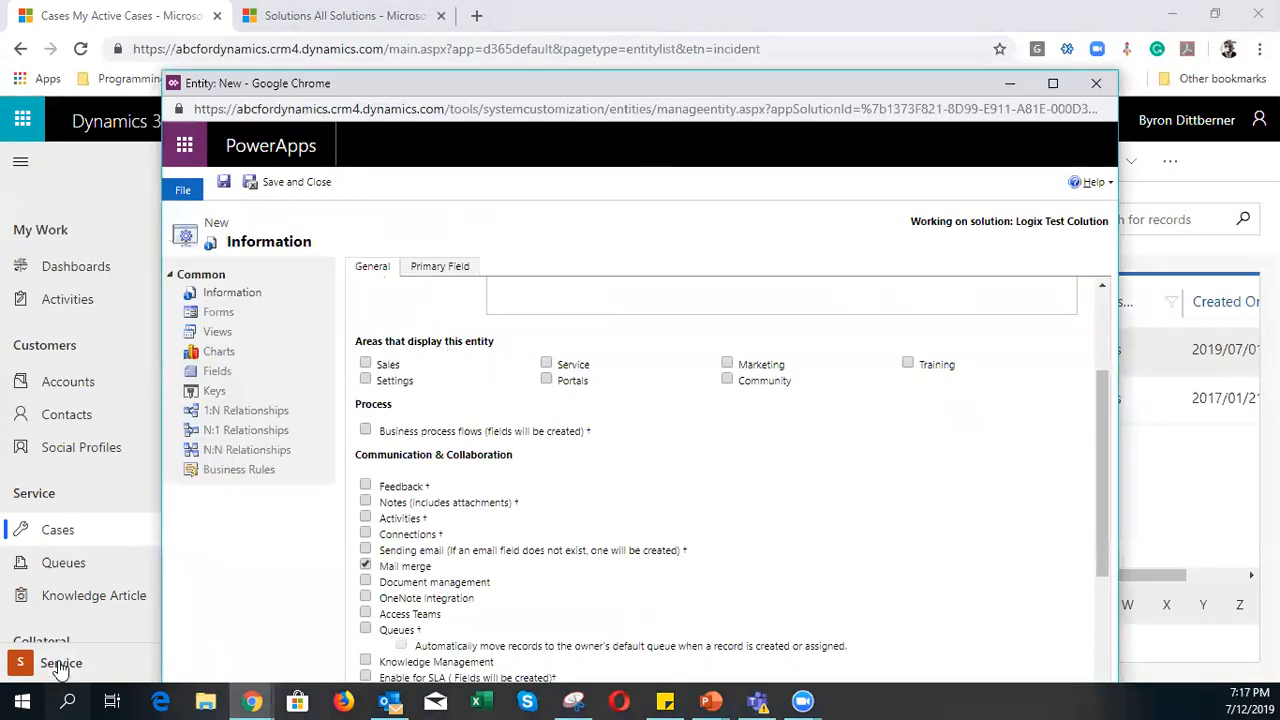
pyautogui.click(365, 364)
pyautogui.click(547, 364)
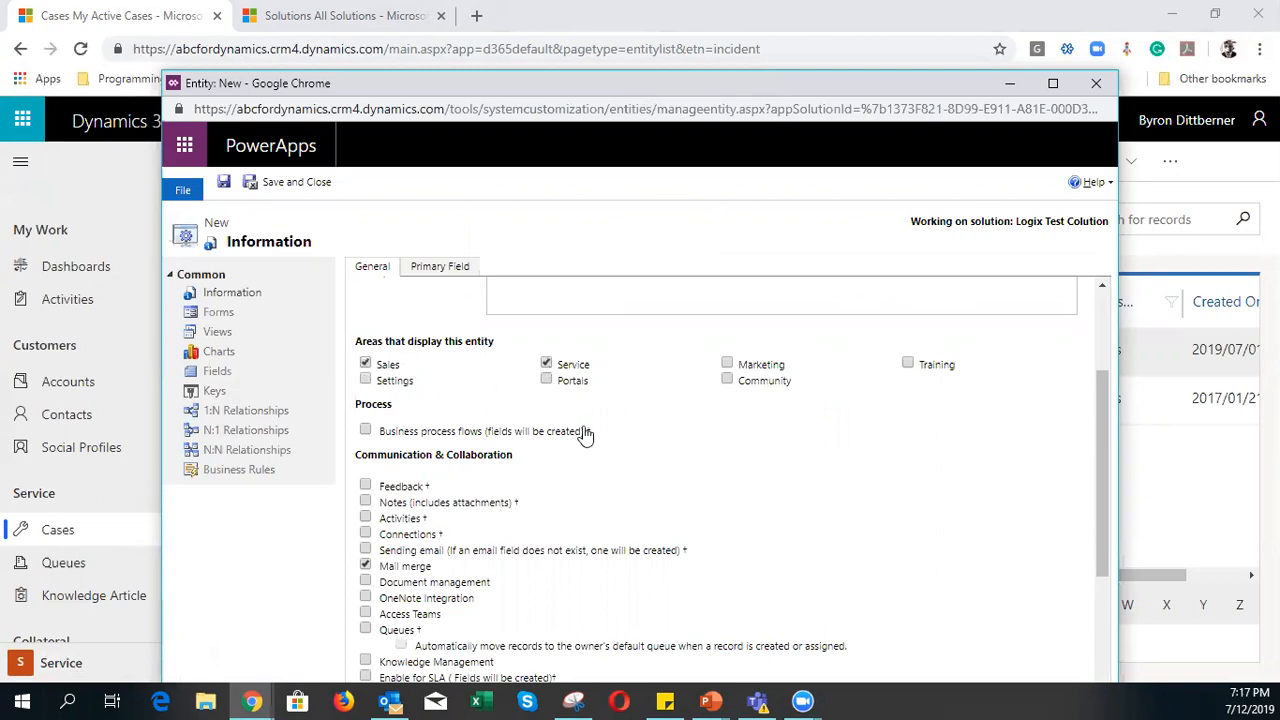
# - Enable Notes (includes attachments) and Change Tracking for the new entity
pyautogui.scroll(-1, 655, 440)
pyautogui.scroll(-3, 655, 443)
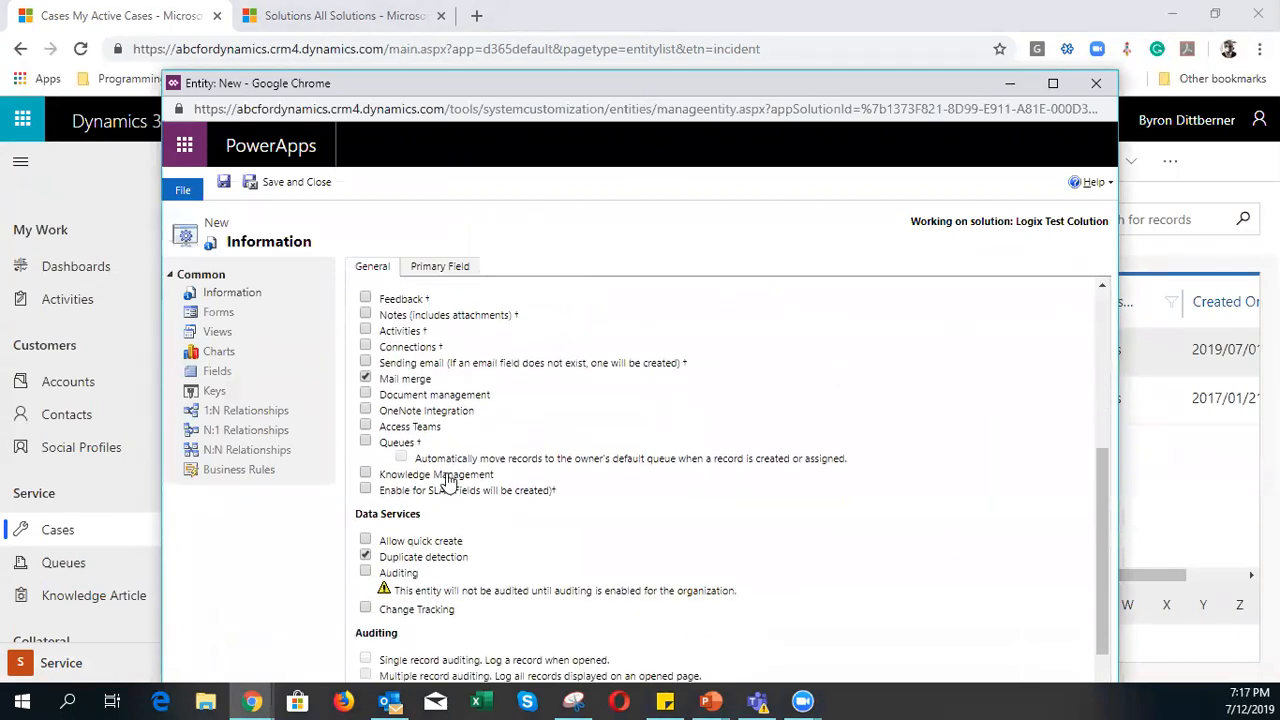
pyautogui.click(365, 315)
pyautogui.scroll(-1, 418, 460)
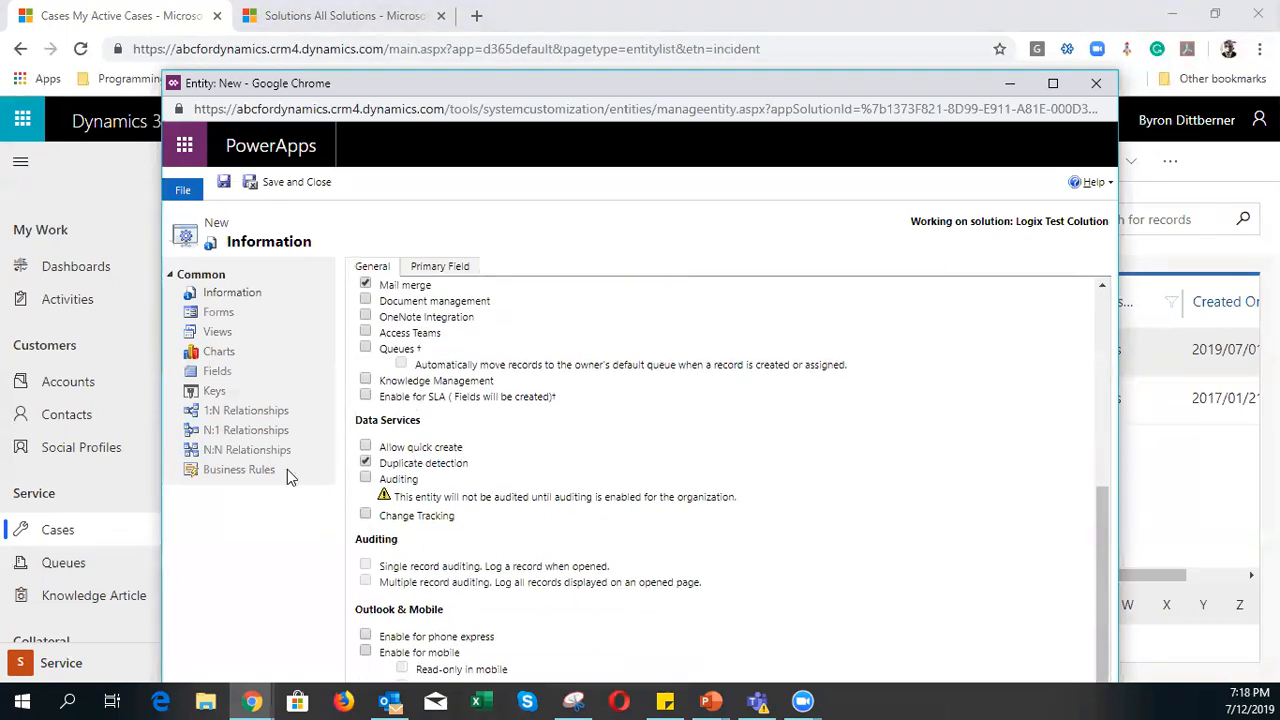
pyautogui.click(365, 515)
# - Search Google for "hex color picker" in a new browser tab to find a value for the entity's Color field
pyautogui.scroll(2, 475, 548)
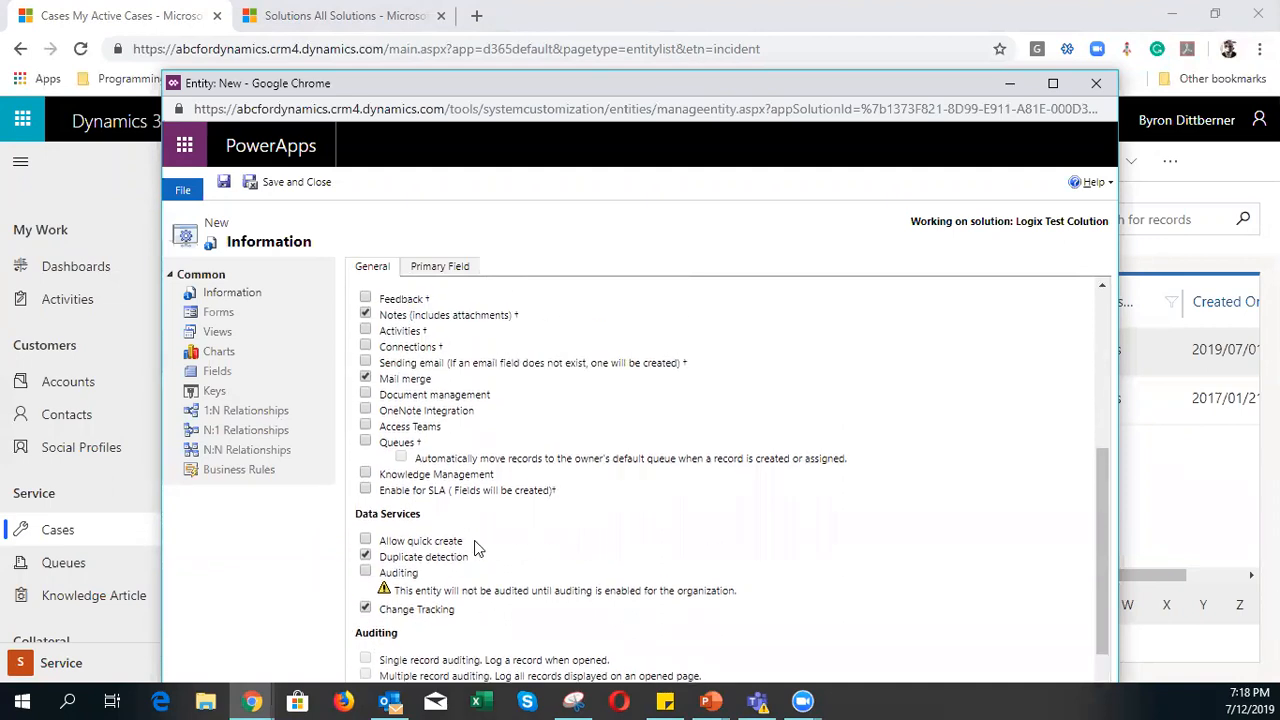
pyautogui.scroll(8, 475, 548)
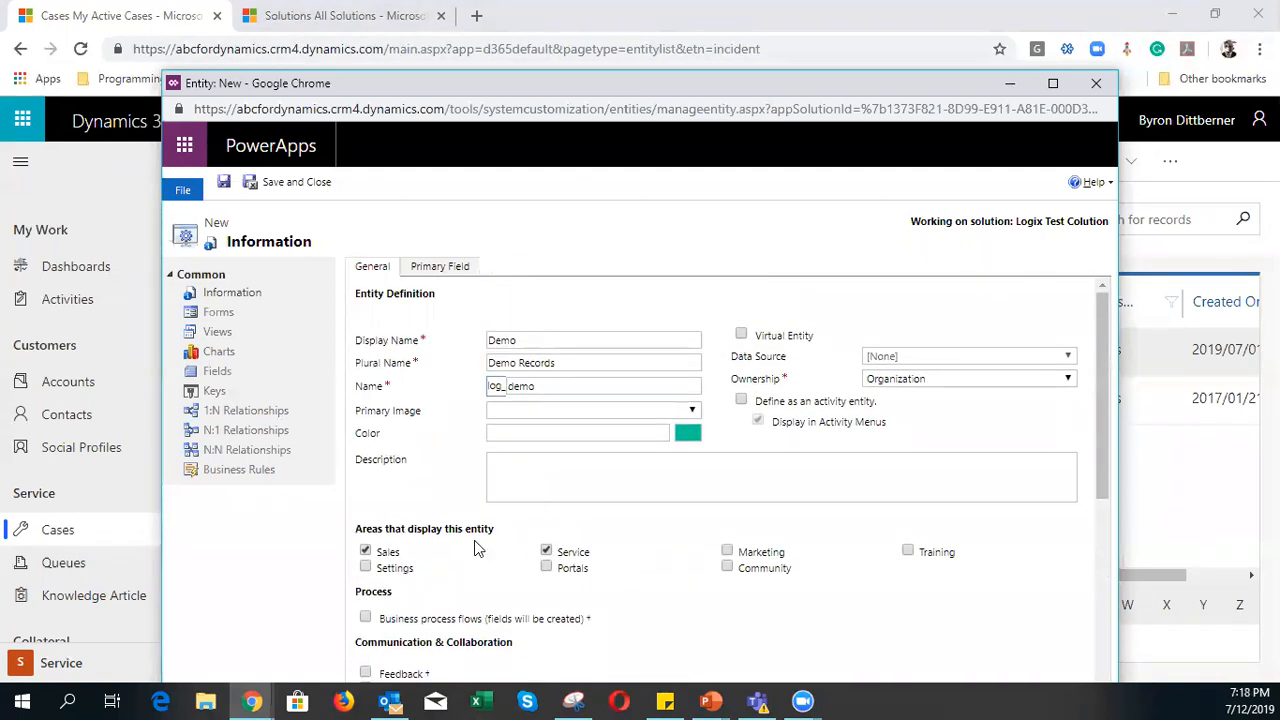
pyautogui.click(618, 435)
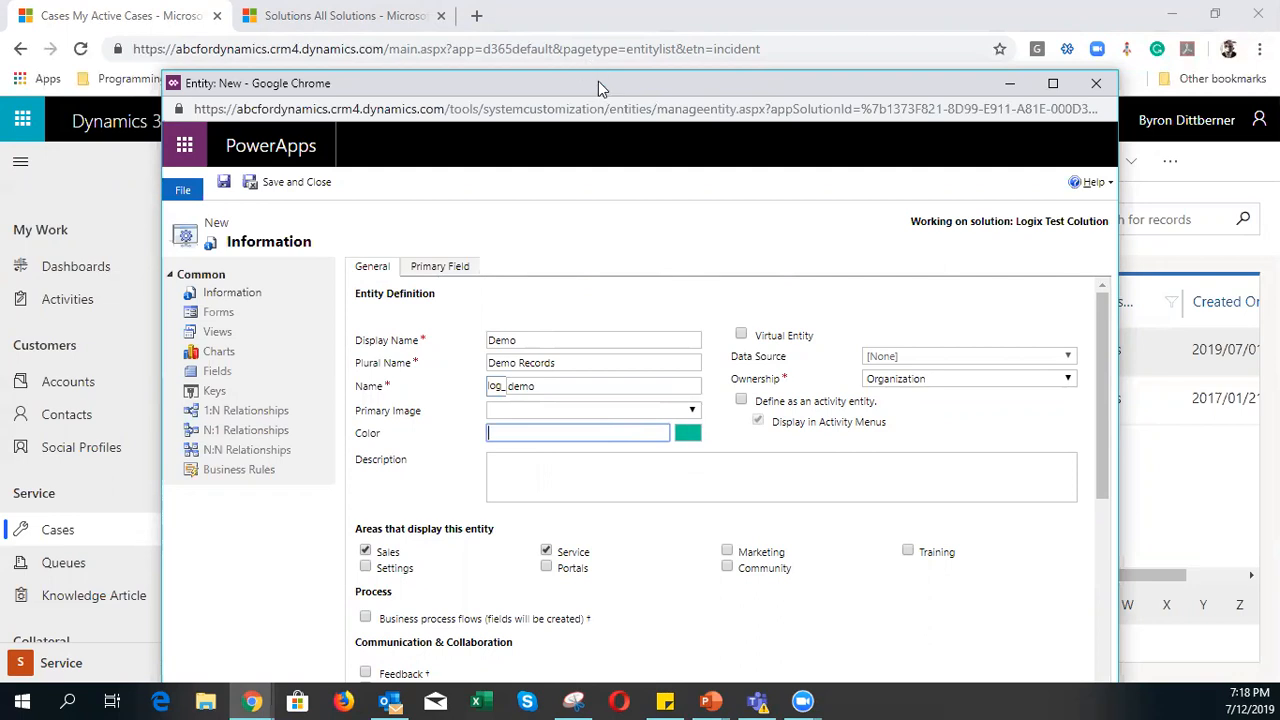
pyautogui.hotkey('alt', 'Tab')
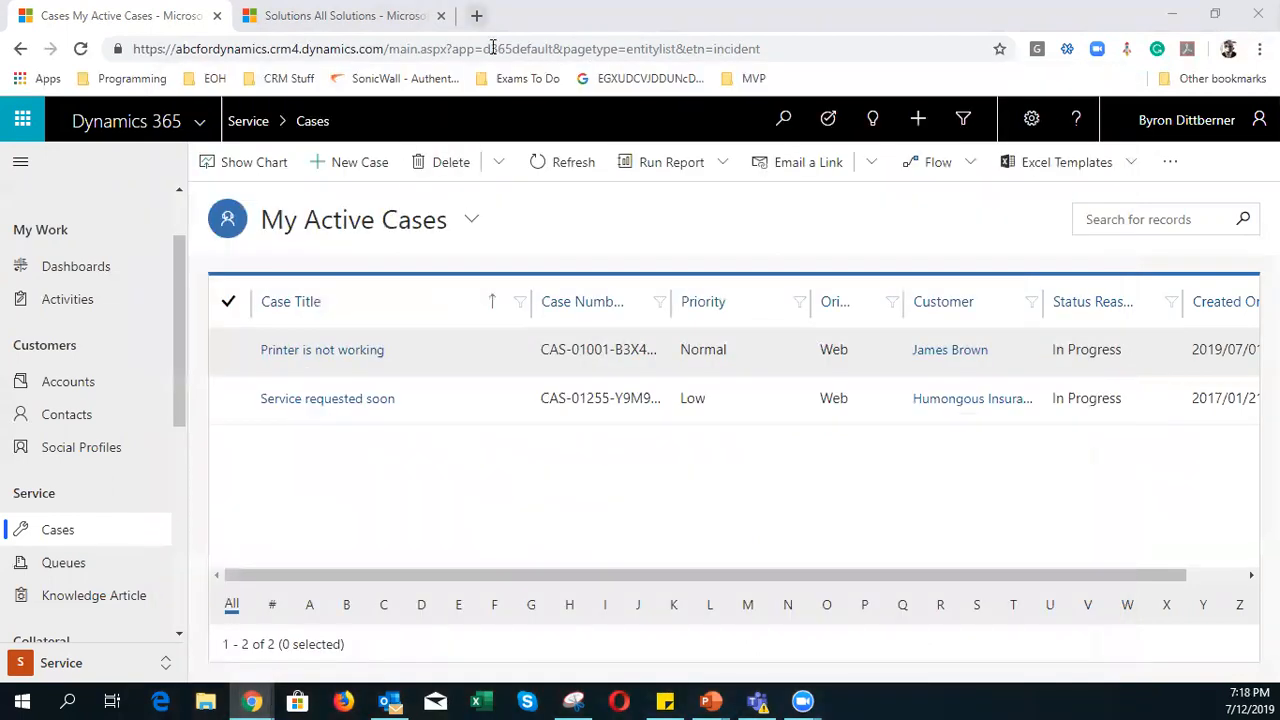
pyautogui.click(477, 16)
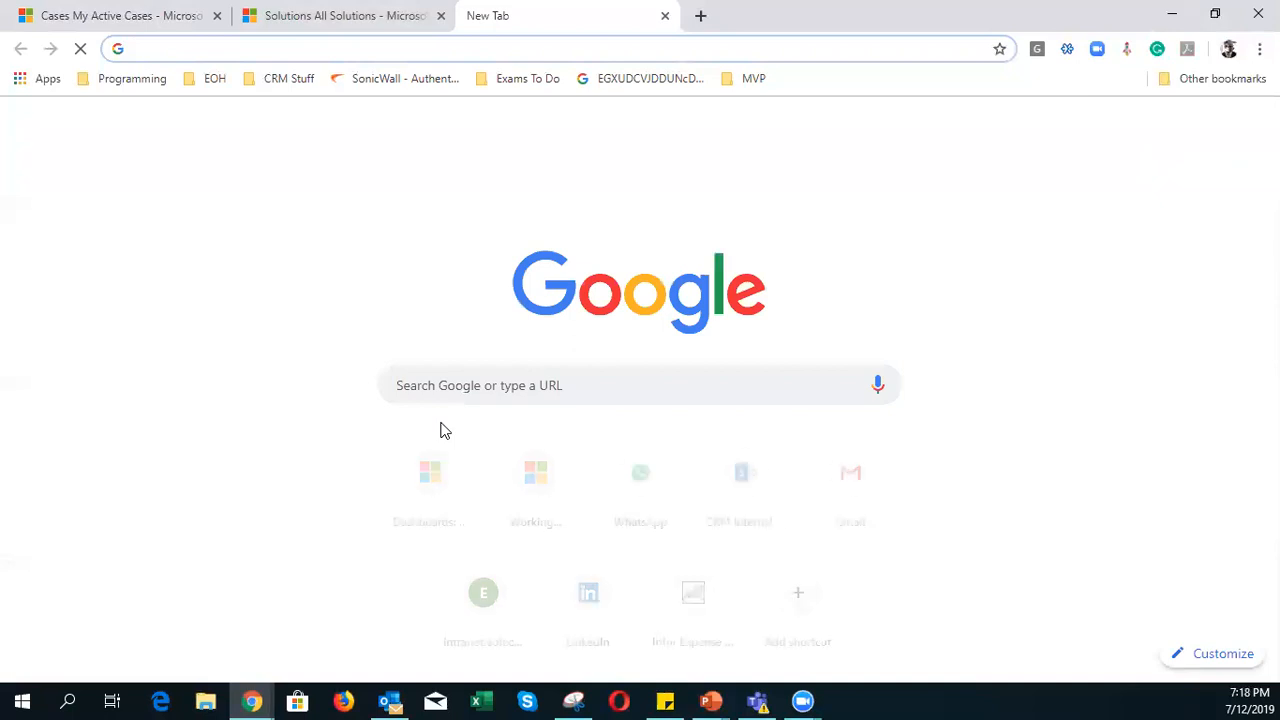
pyautogui.write('hex color picker')
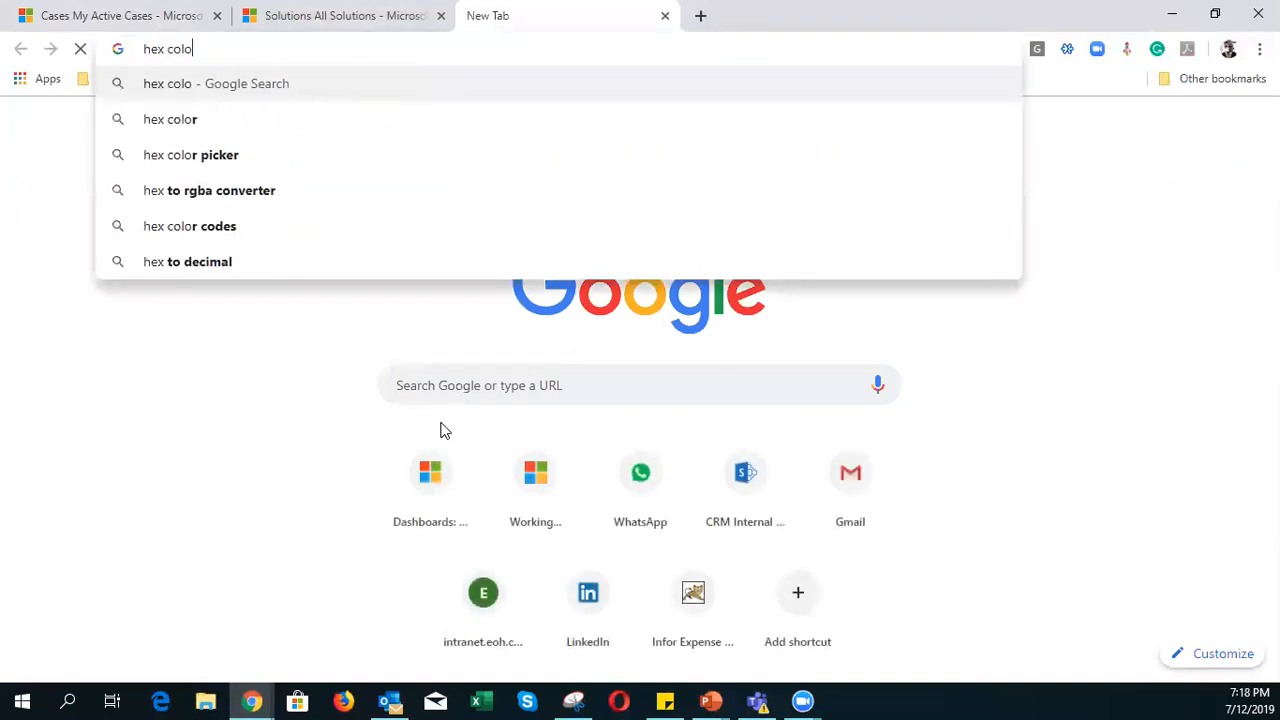
pyautogui.press('Return')
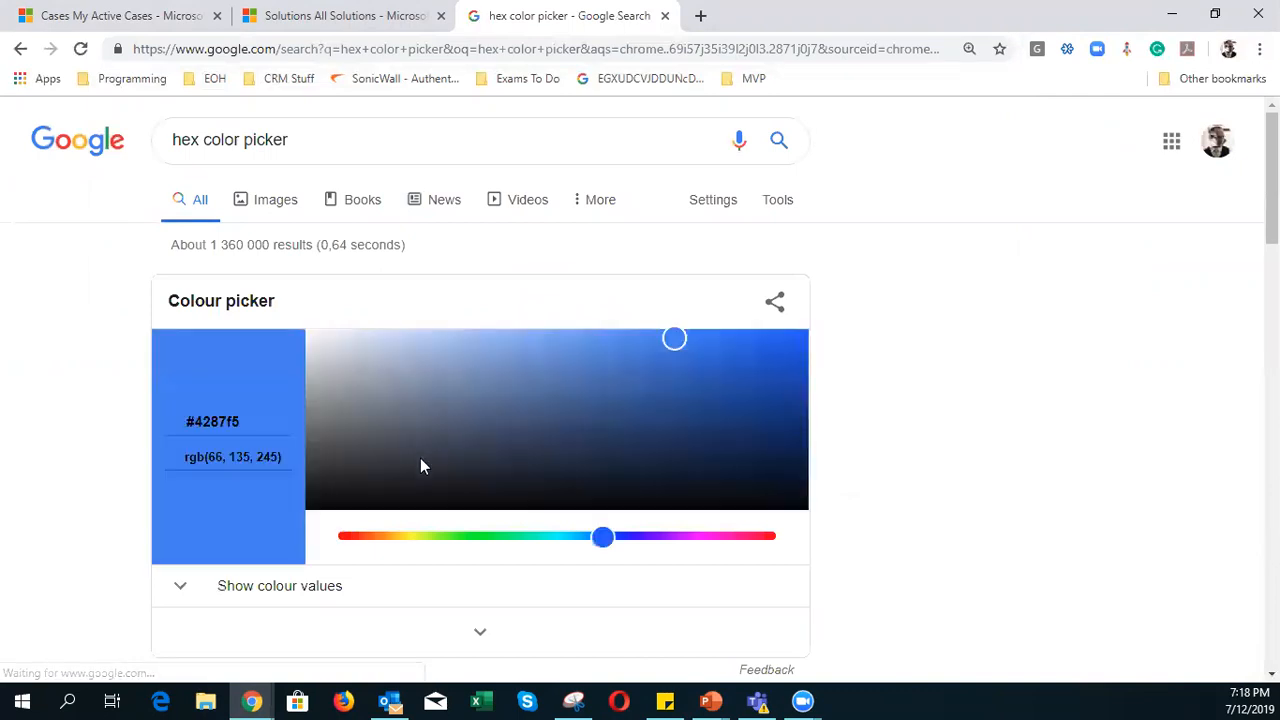
# - Choose the light blue #5f9afa in the colour picker and copy its hex code
pyautogui.moveTo(673, 342); pyautogui.dragTo(622, 335)
pyautogui.tripleClick(206, 426)
pyautogui.hotkey('ctrl', 'c')
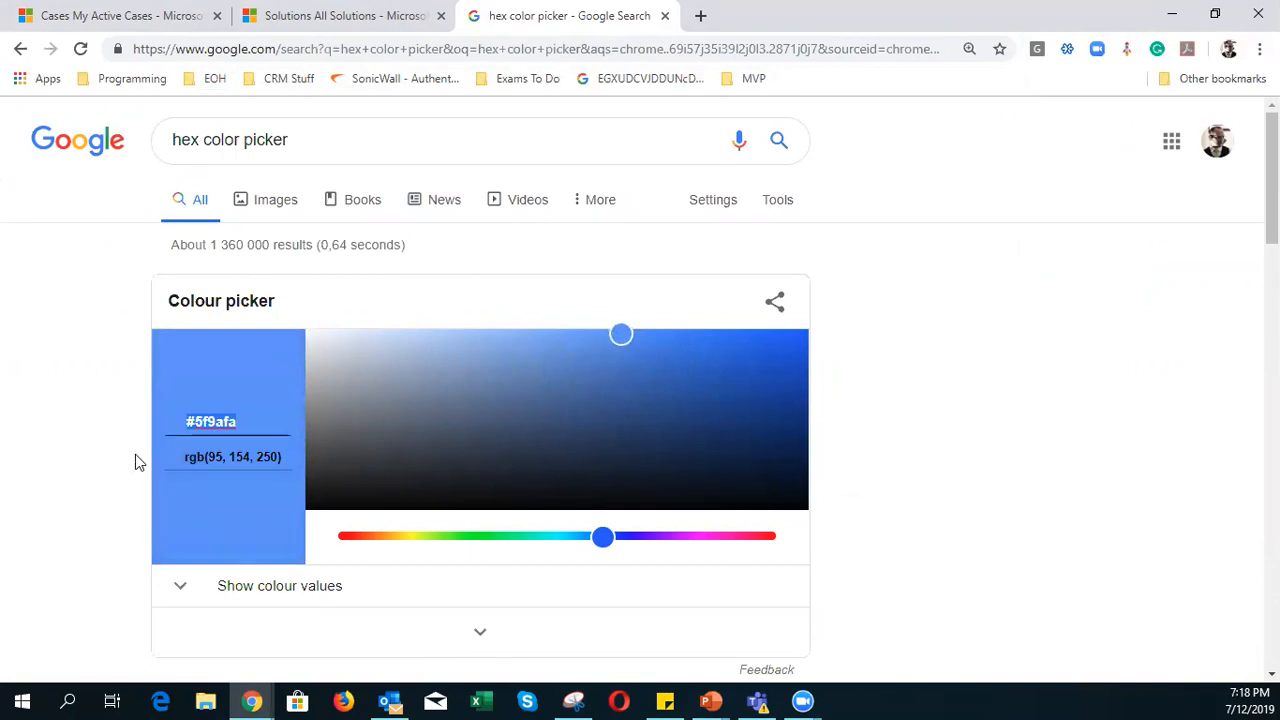
# - Return to the new entity's window and paste #5f9afa as its Color value
pyautogui.hotkey('alt', 'Tab')
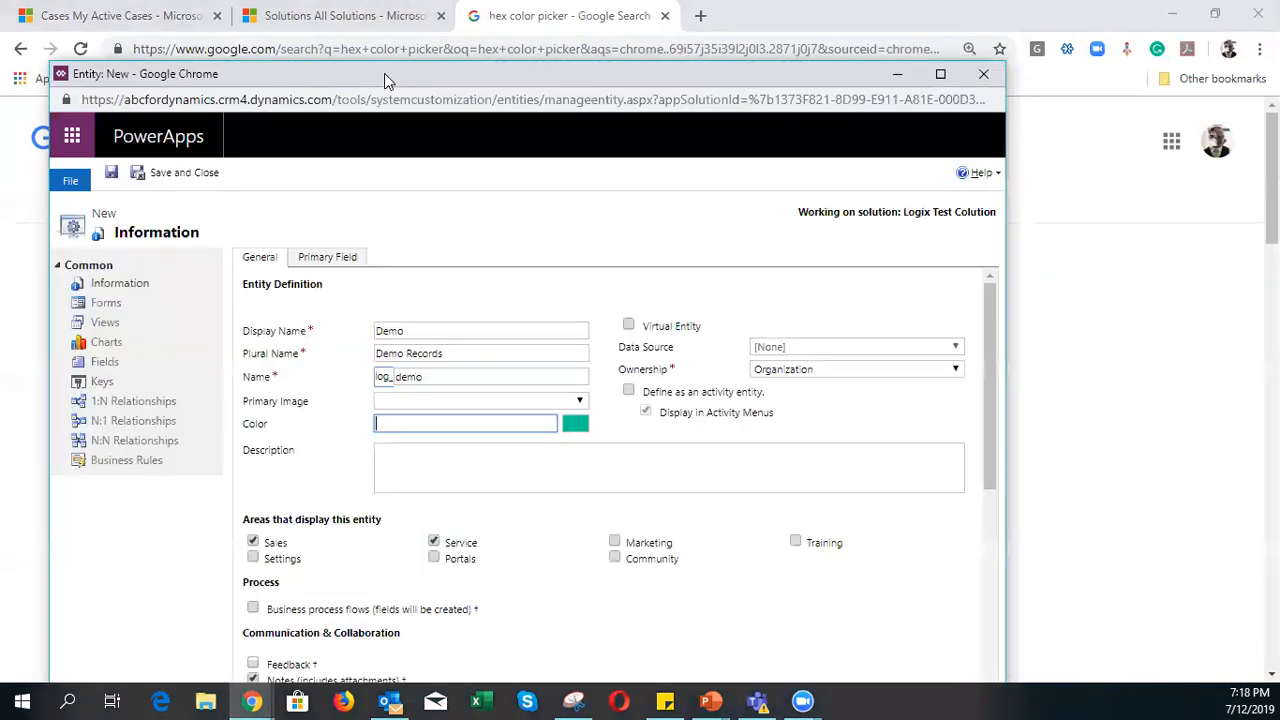
pyautogui.doubleClick(384, 73)
pyautogui.click(430, 360)
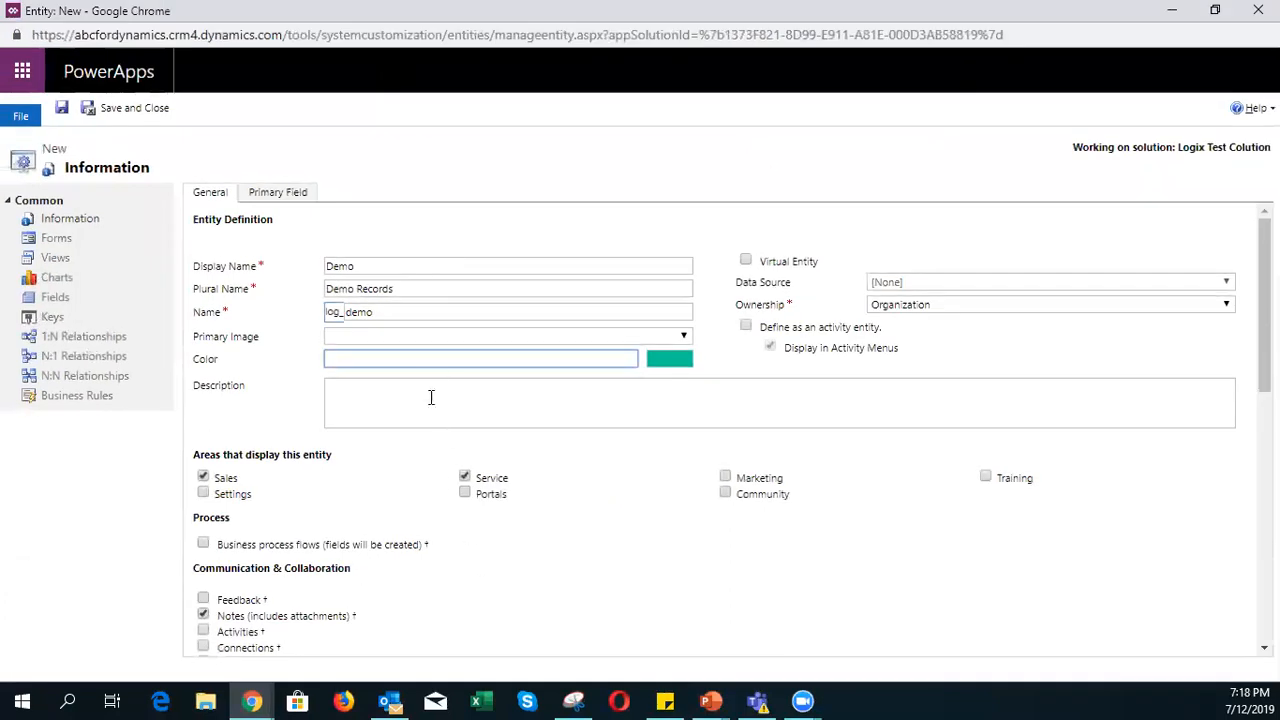
pyautogui.hotkey('ctrl', 'v')
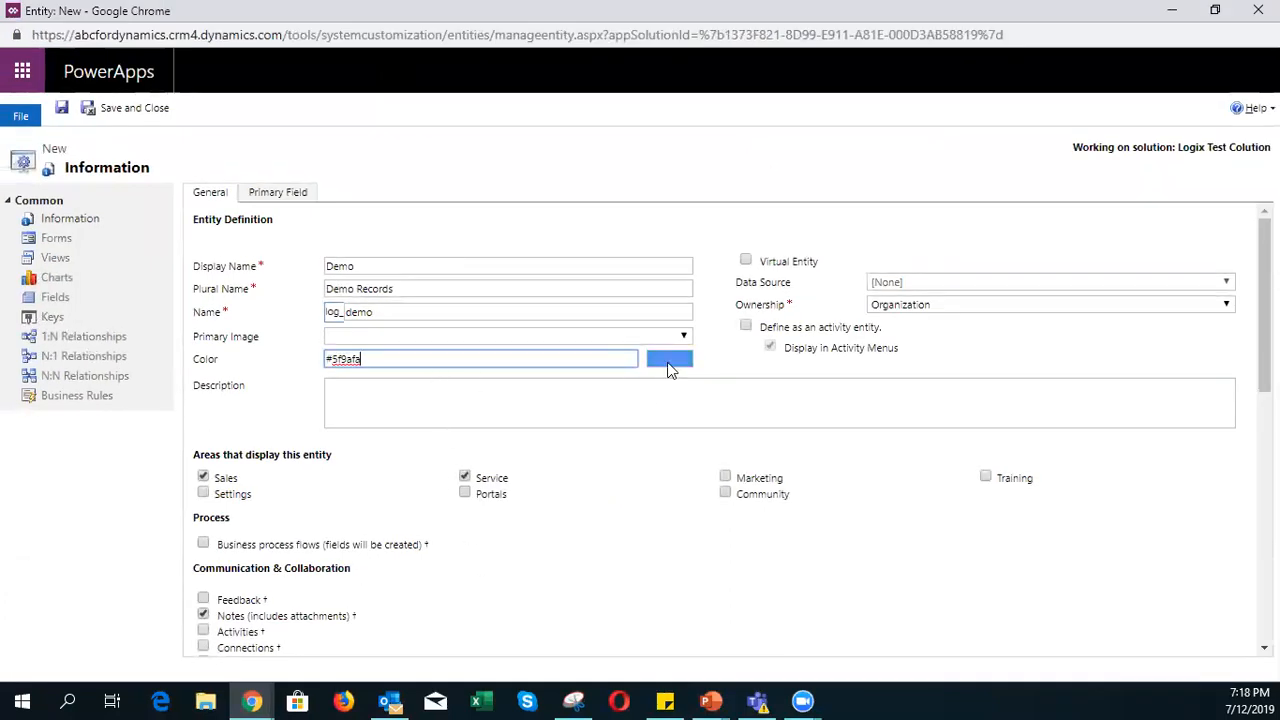
# - Enter "Demo entity for training" as the entity's description and save and close the entity
pyautogui.click(418, 392)
pyautogui.write('D')
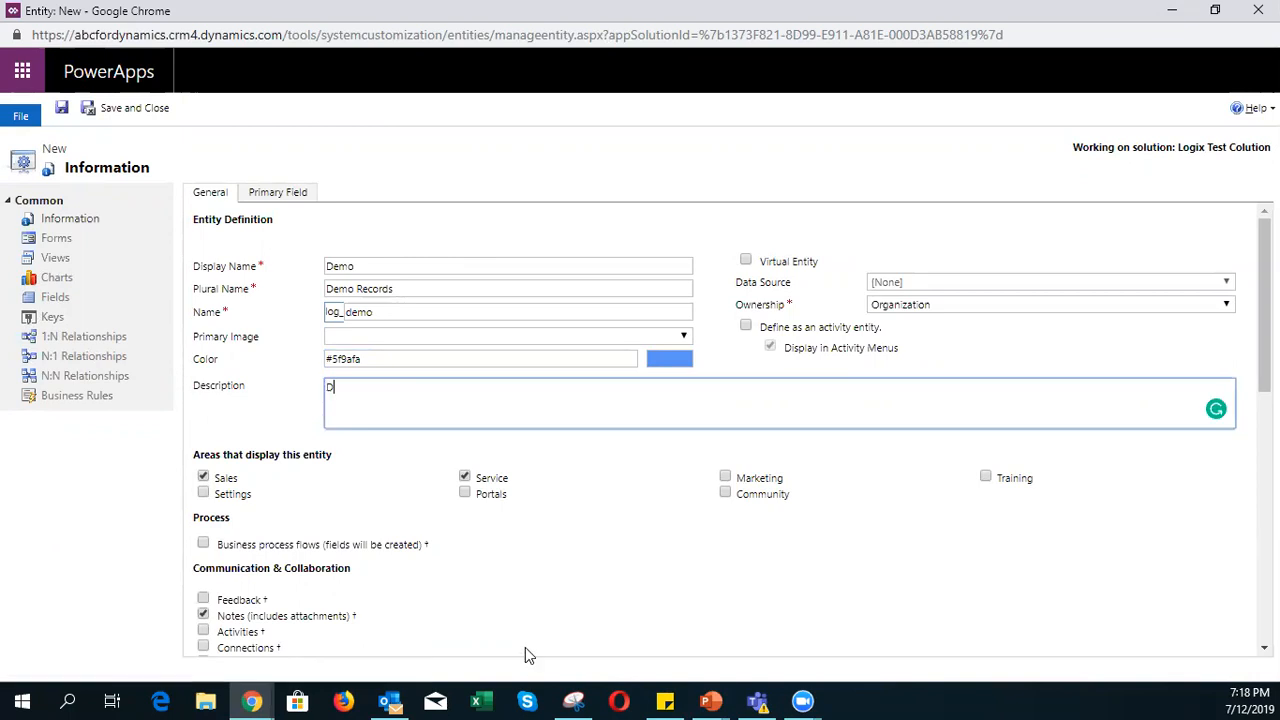
pyautogui.write('emo entity for training')
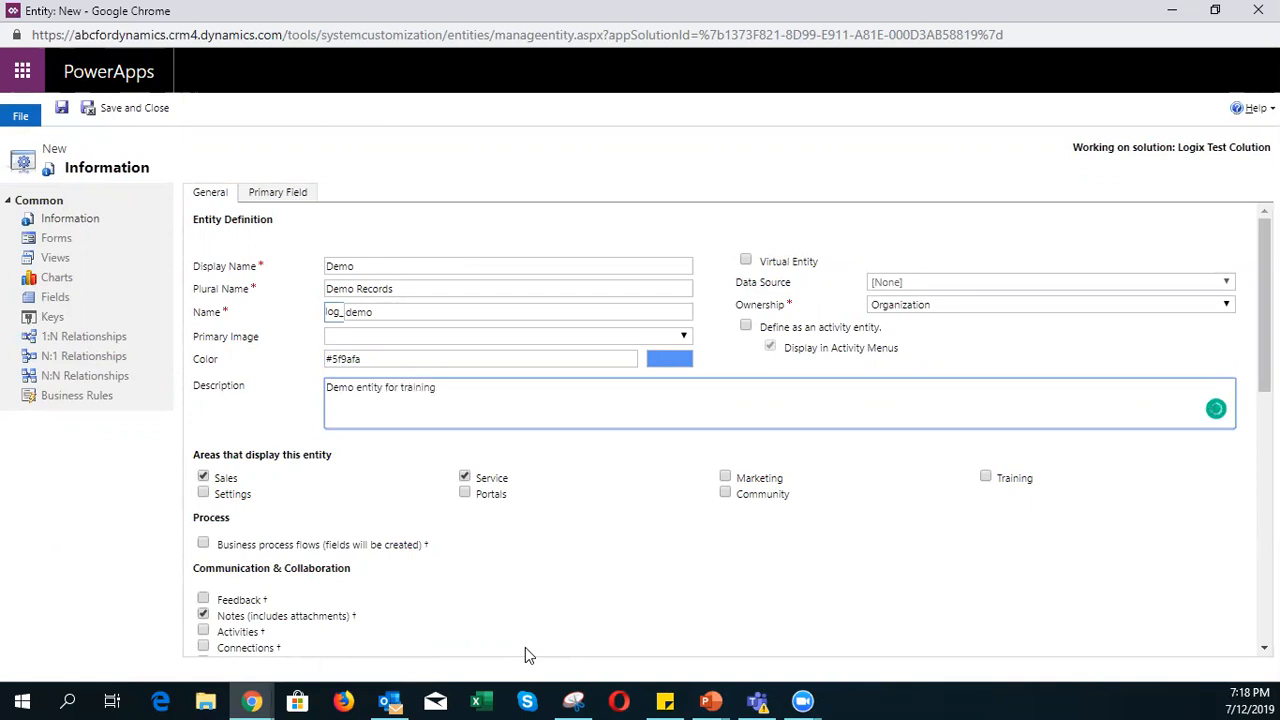
pyautogui.click(108, 112)
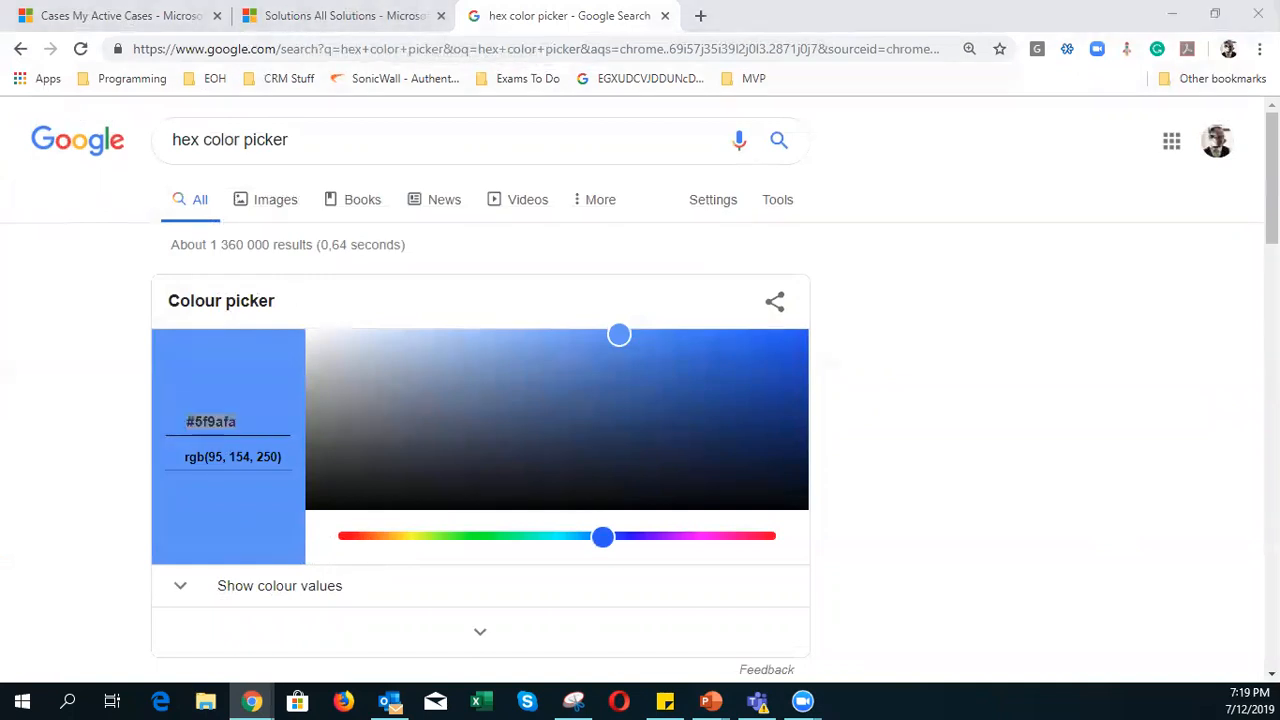
# - Open the Demo entity in the Logix Test Colution solution, review its general settings and expand its components
pyautogui.hotkey('alt', 'Tab')
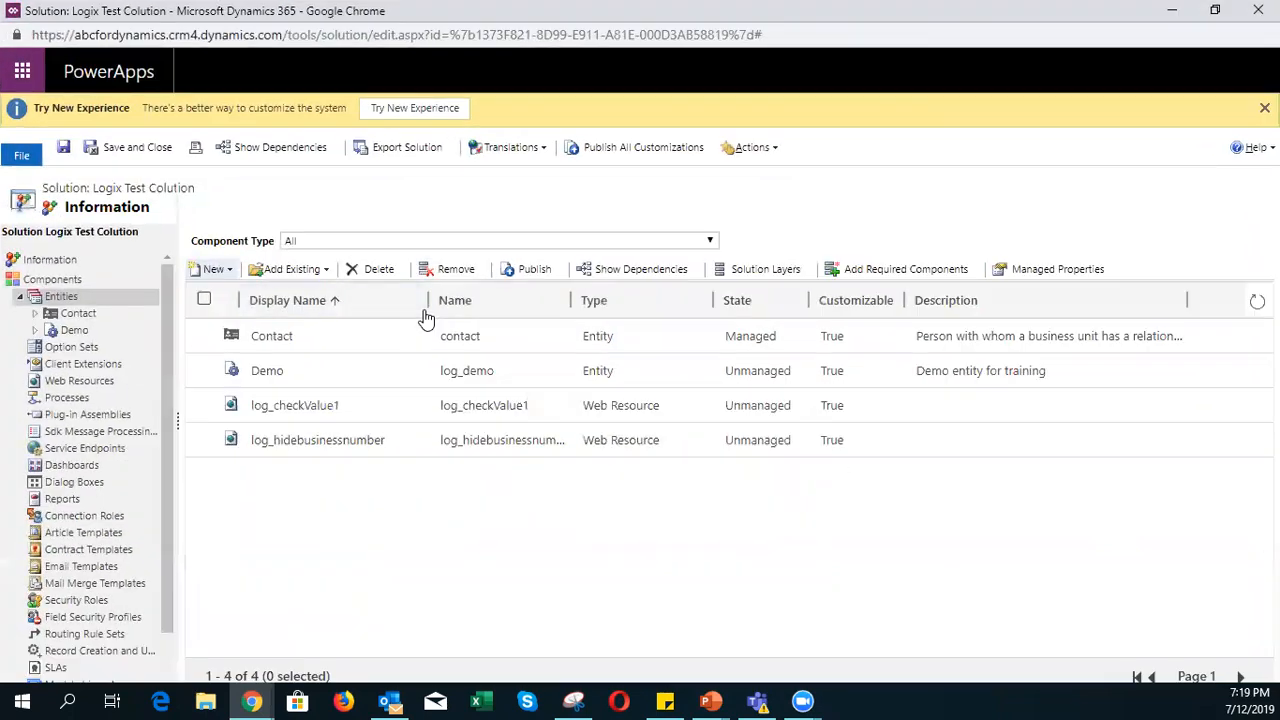
pyautogui.click(72, 331)
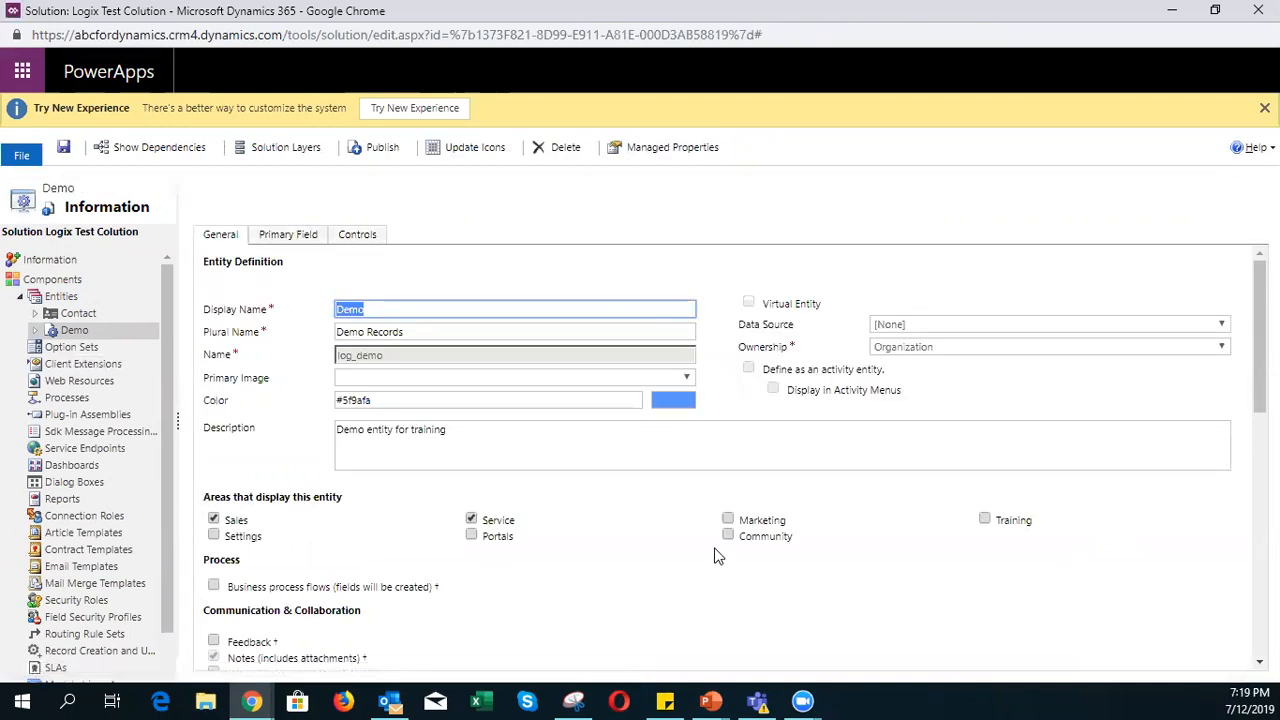
pyautogui.scroll(-3, 715, 555)
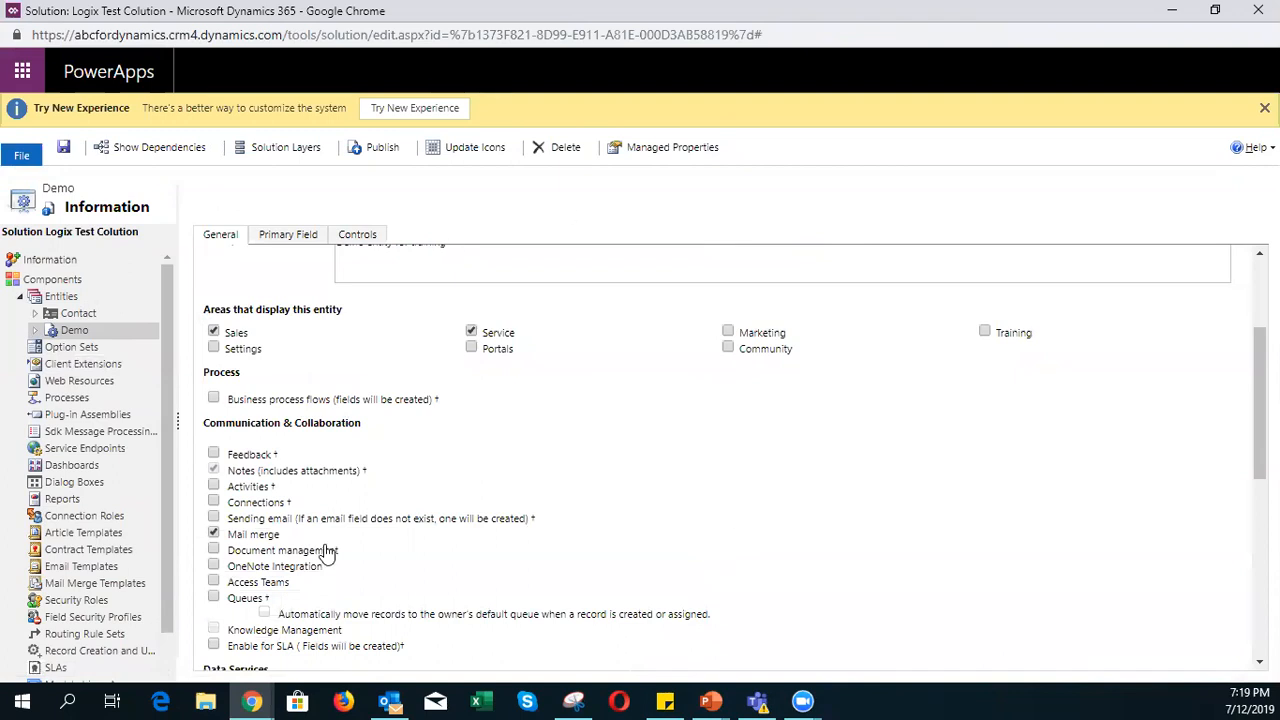
pyautogui.click(37, 331)
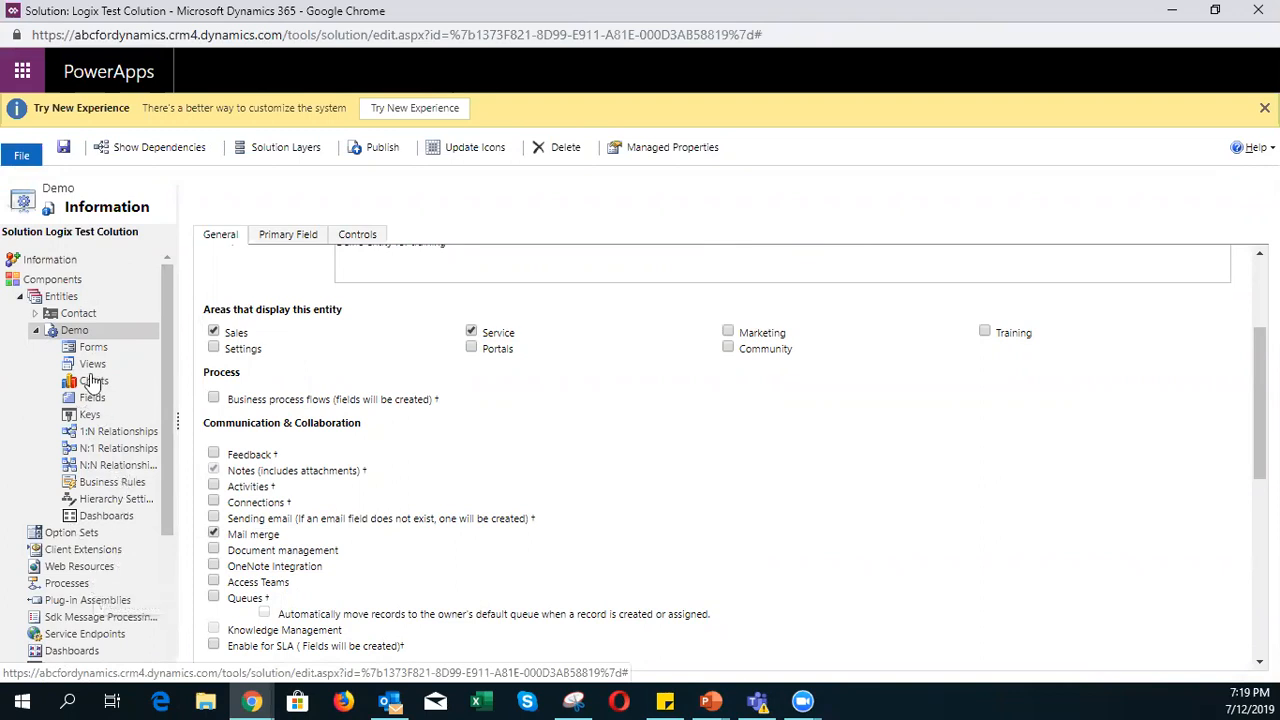
# - View the Demo entity's forms and look through its full list of fields
pyautogui.click(96, 349)
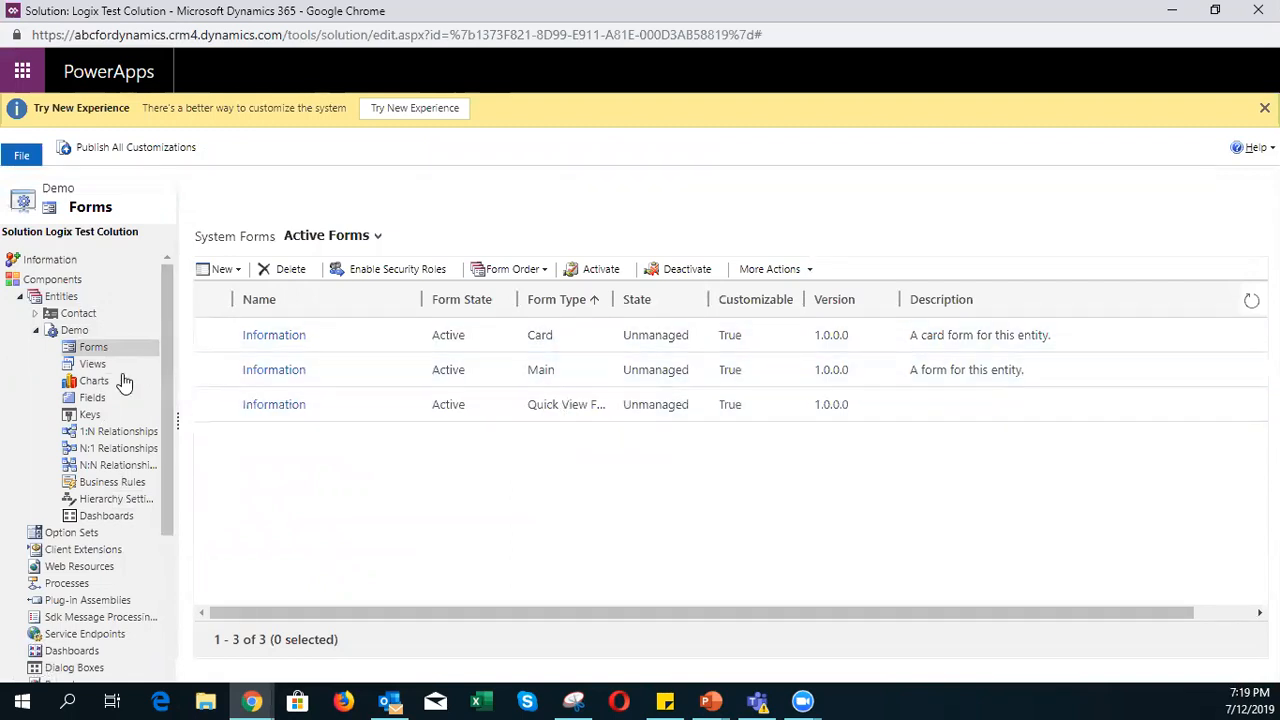
pyautogui.click(93, 399)
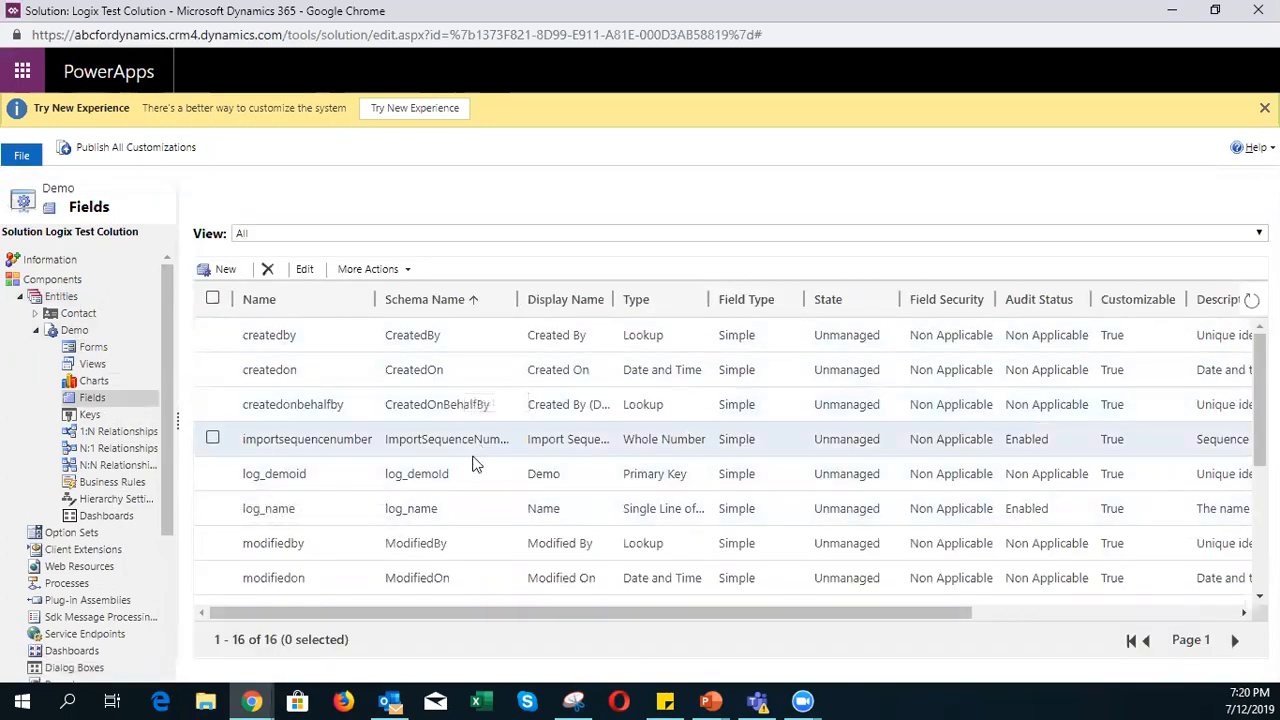
pyautogui.scroll(-1, 485, 480)
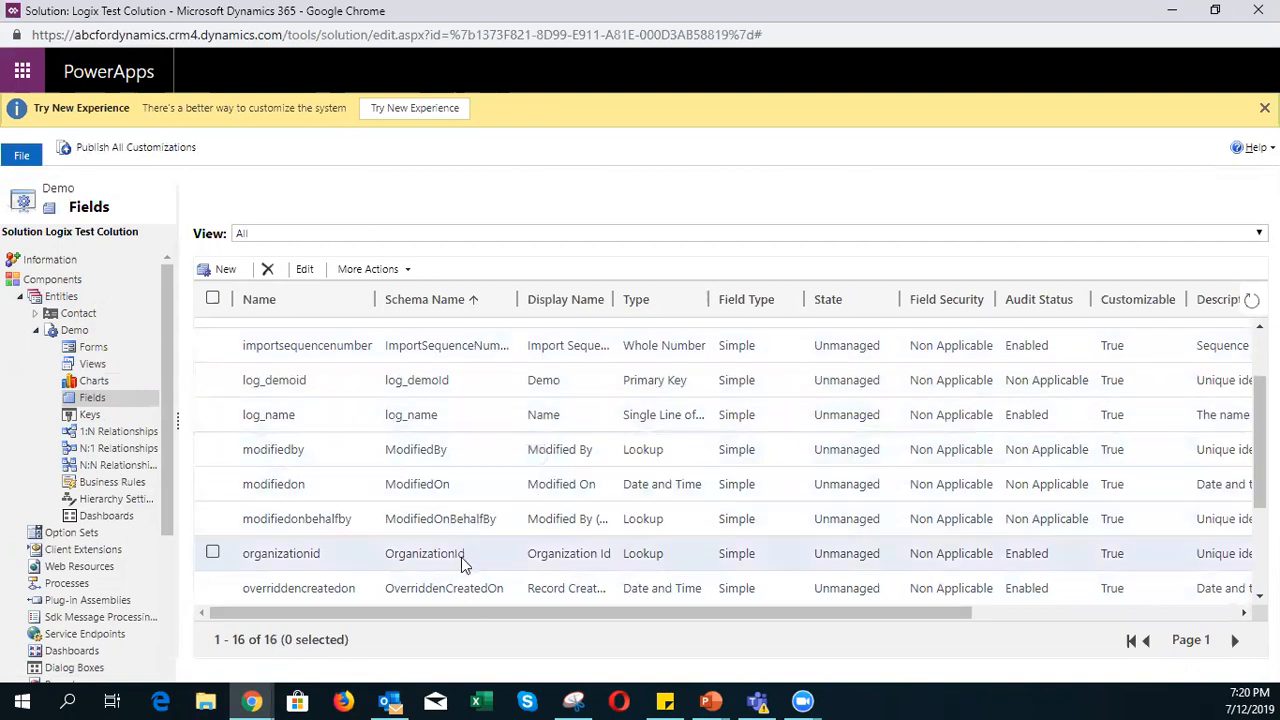
pyautogui.scroll(-2, 480, 572)
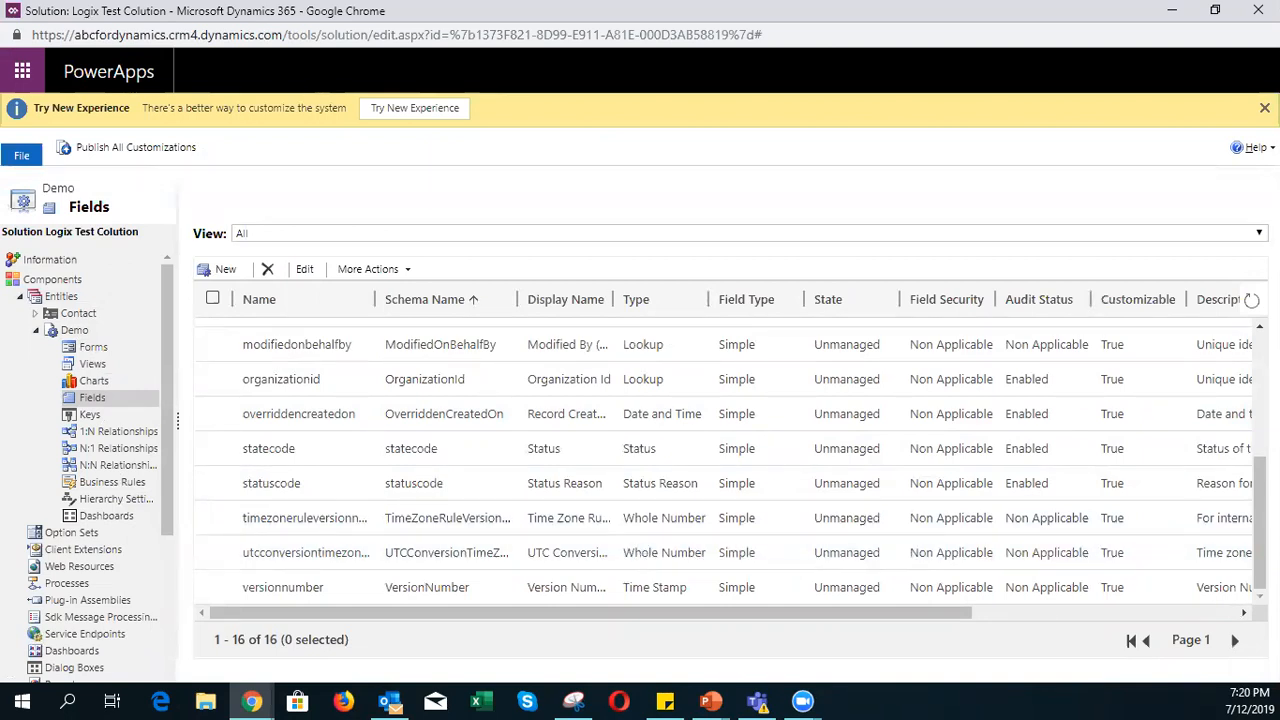
# - Open the Demo entity's Main form named Information for editing and start a new field from it
pyautogui.click(93, 349)
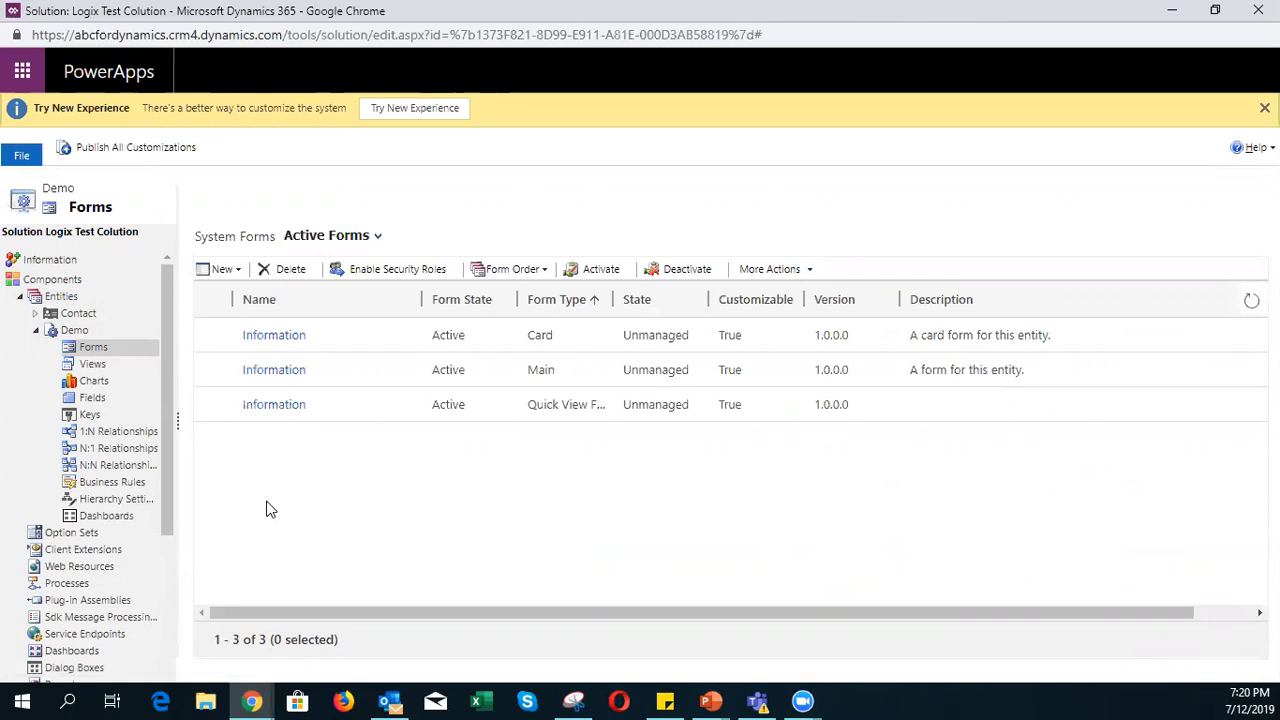
pyautogui.click(270, 372)
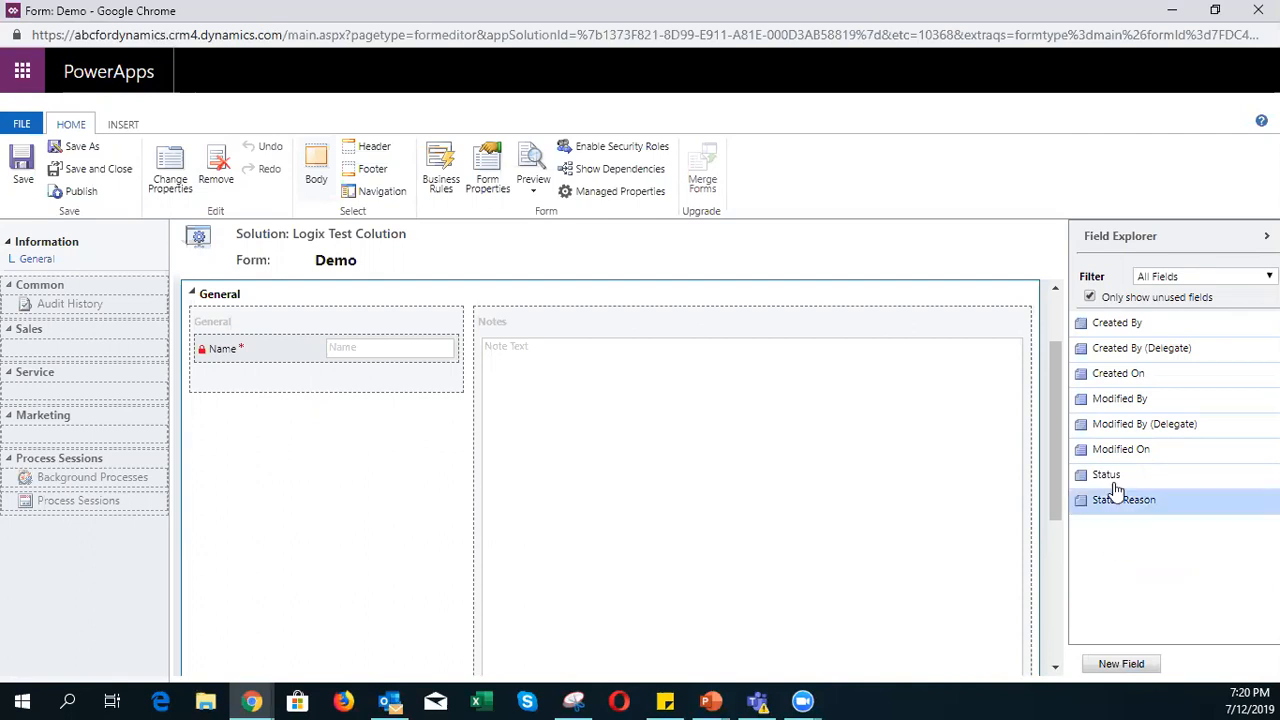
pyautogui.click(1108, 670)
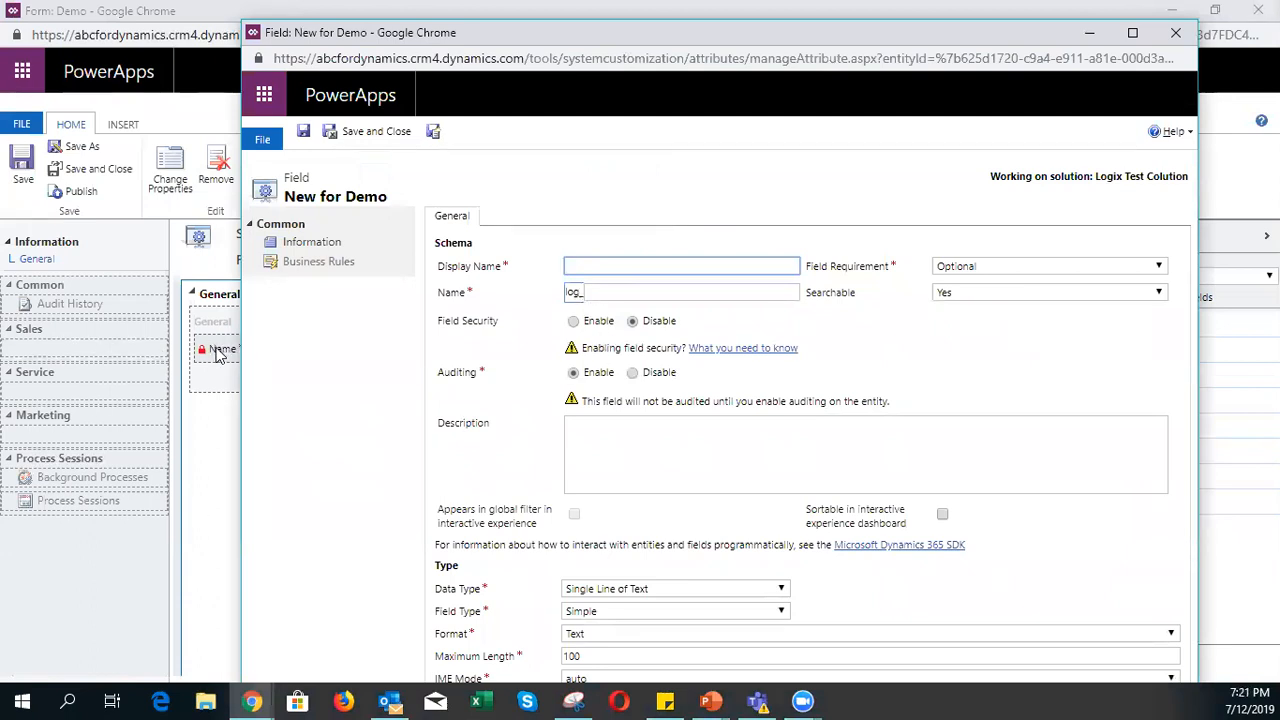
# - Set the new field's display name to "Last Name"
pyautogui.click(601, 266)
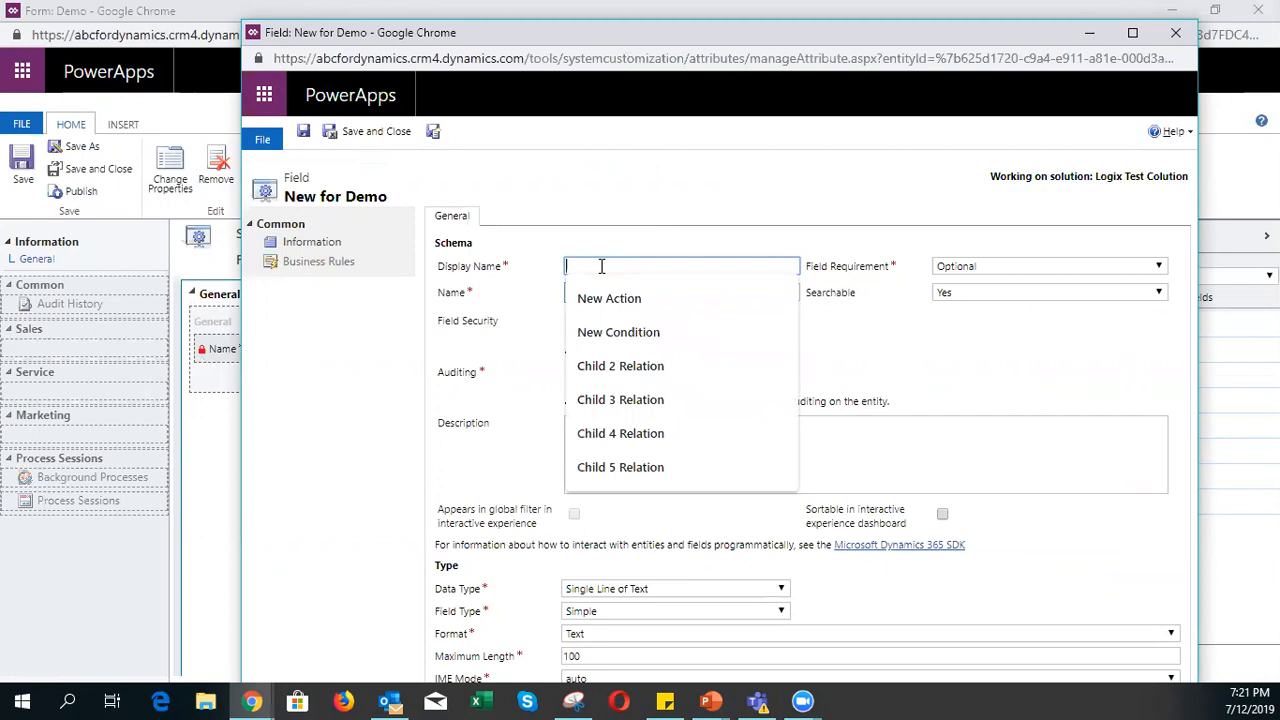
pyautogui.write('Suram')
pyautogui.press('BackSpace')
pyautogui.press('BackSpace')
pyautogui.press('BackSpace')
pyautogui.press('BackSpace')
pyautogui.press('BackSpace')
pyautogui.write('Last')
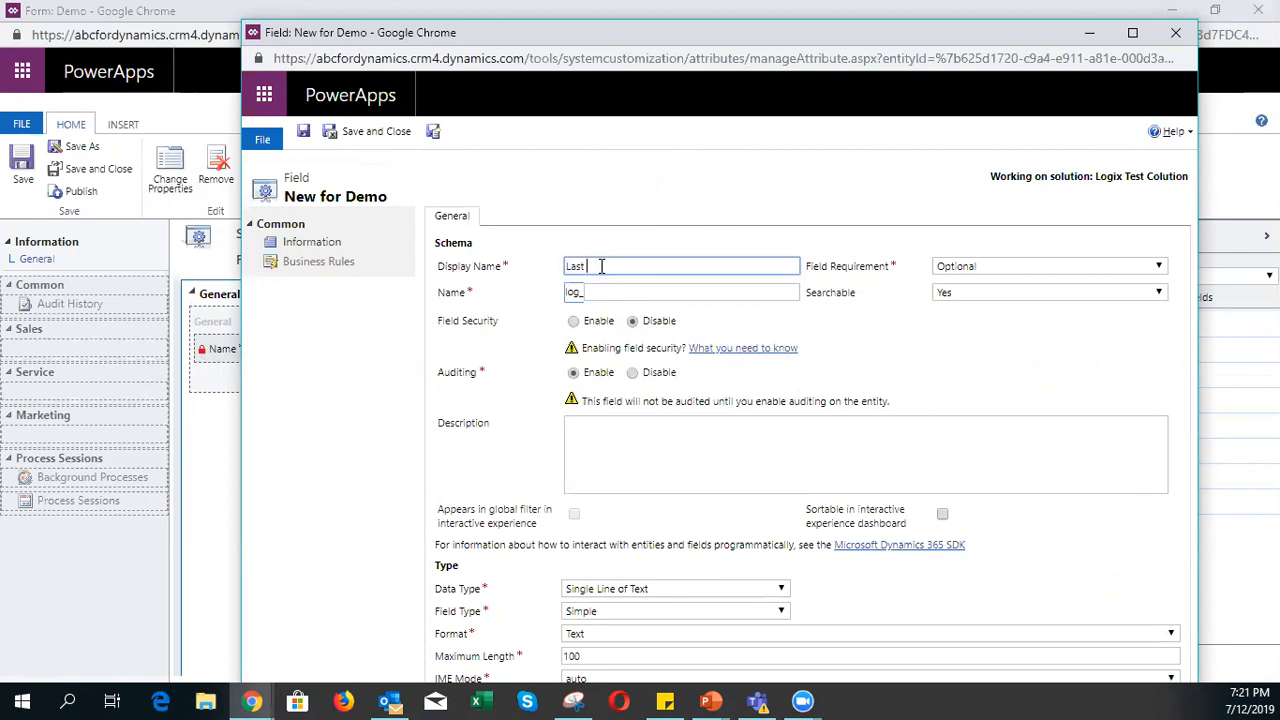
pyautogui.write(' Name')
pyautogui.press('Tab')
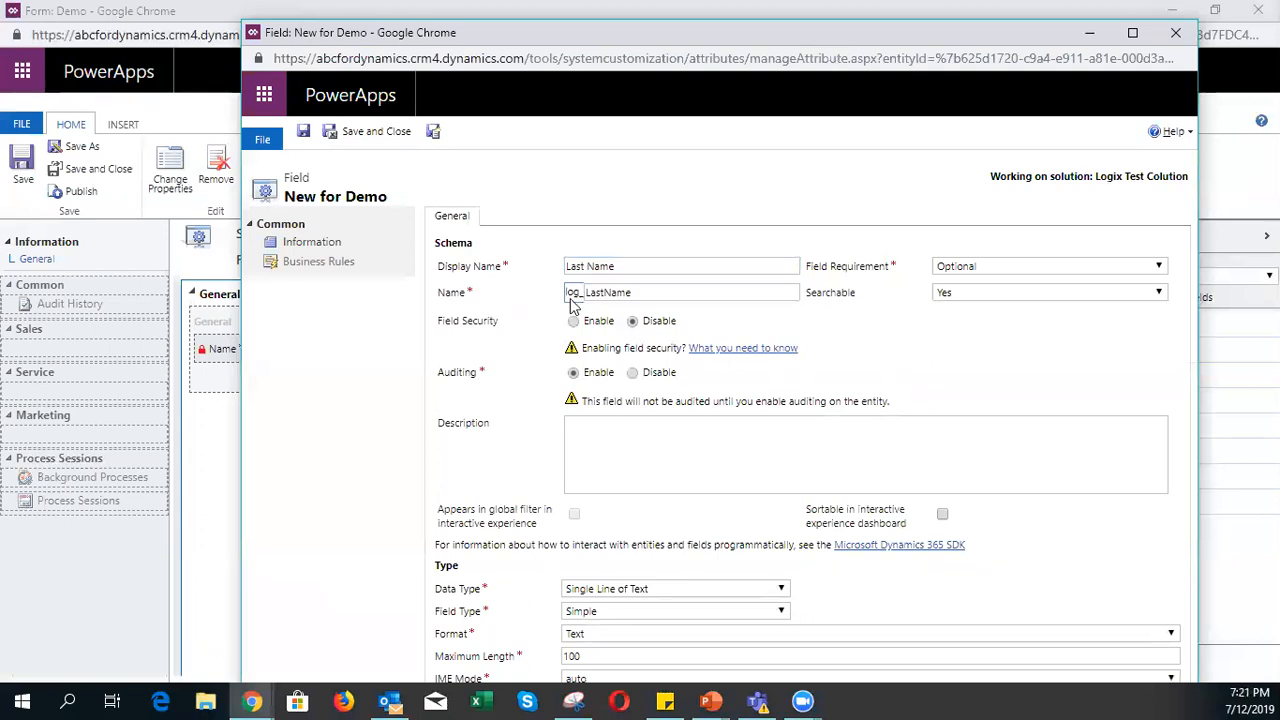
# - Change the field's schema name to lowercase "lastname" after the log_ prefix
pyautogui.doubleClick(617, 292)
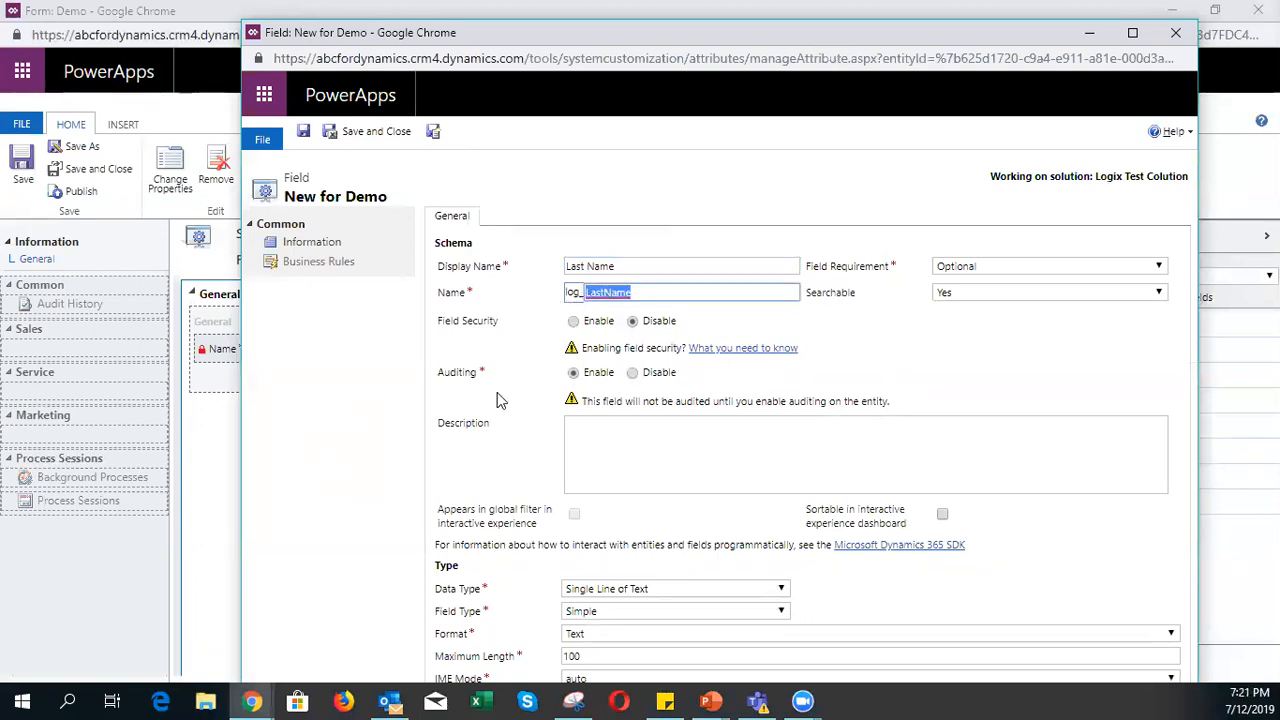
pyautogui.write('lastname')
pyautogui.click(882, 297)
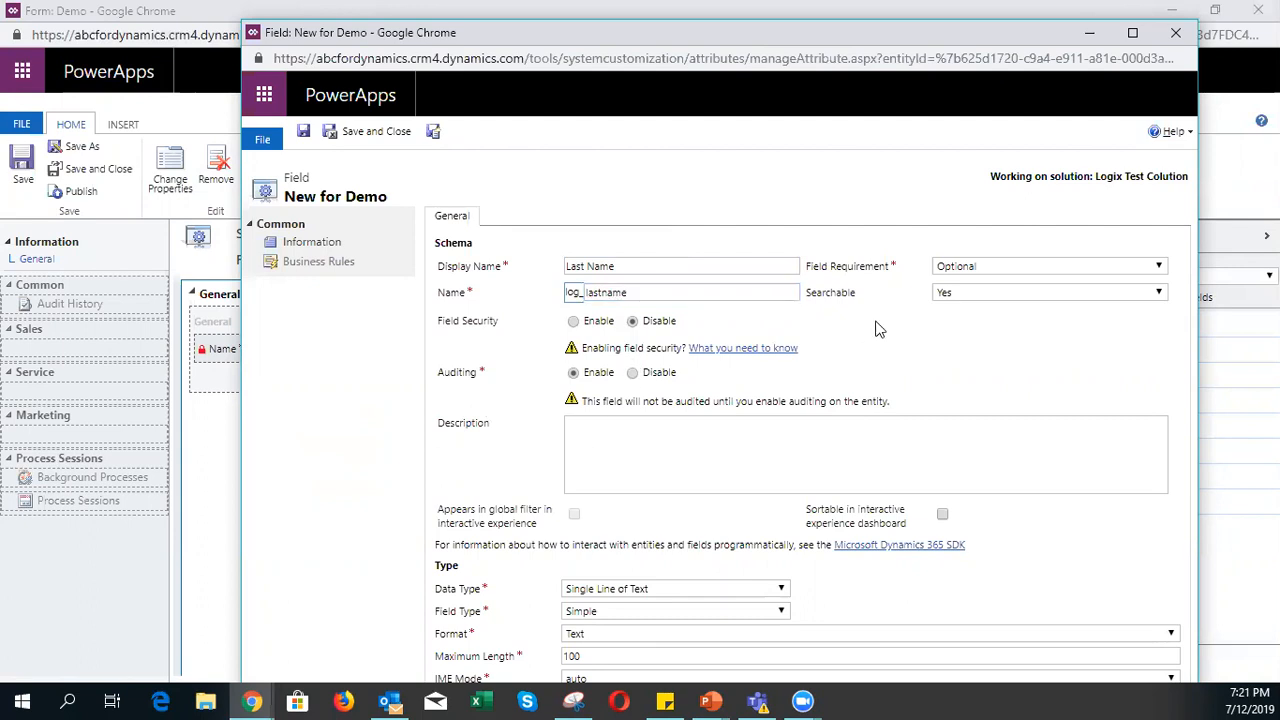
# - Check the available choices and set Field Requirement to Optional and Searchable to Yes
pyautogui.click(980, 268)
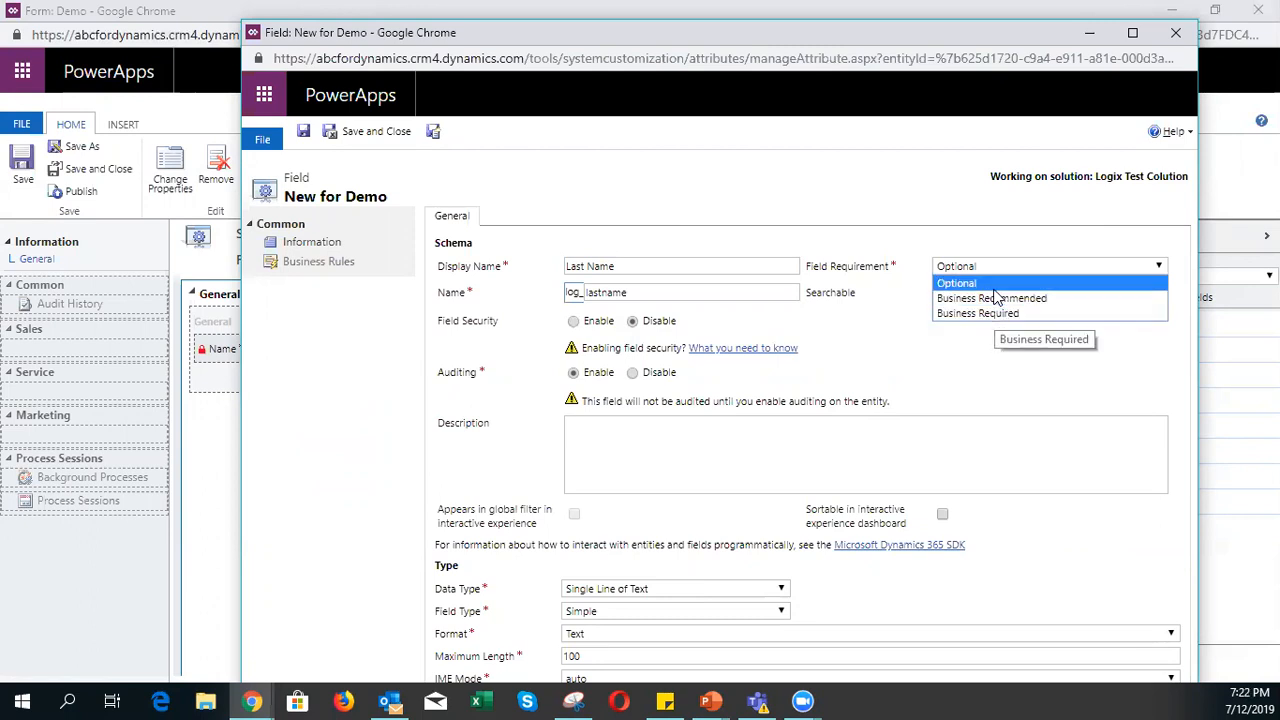
pyautogui.click(956, 283)
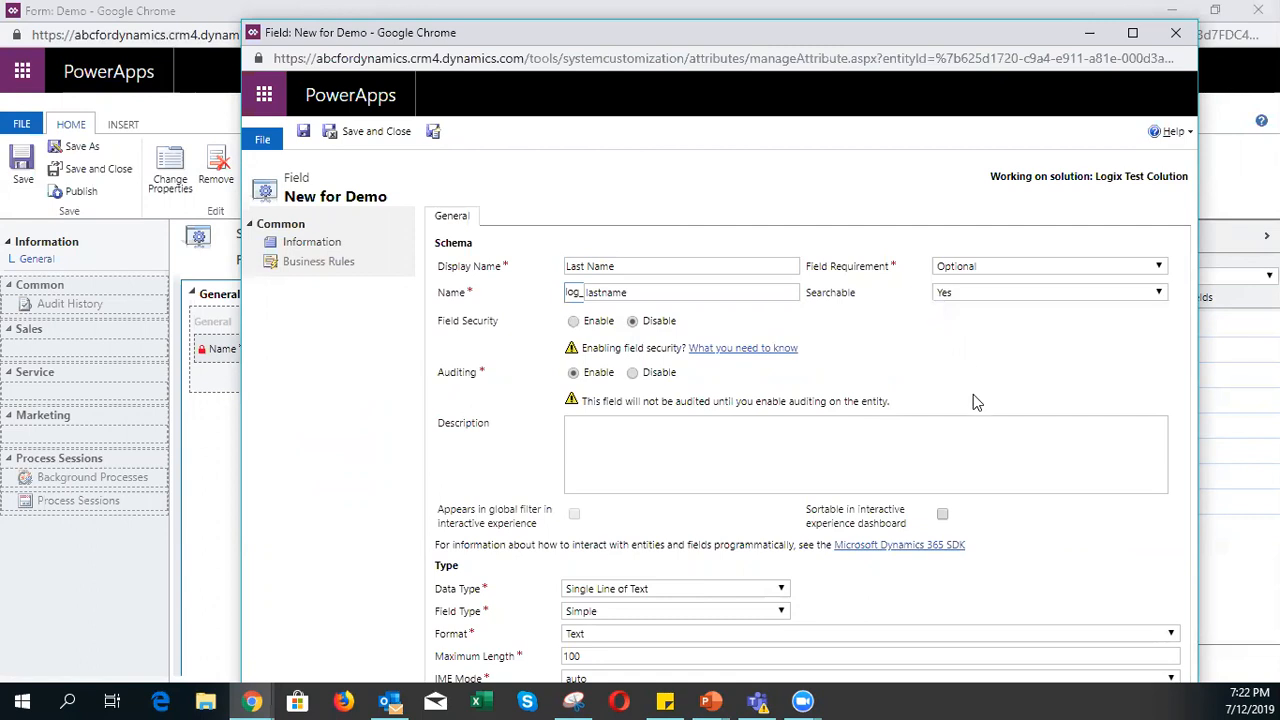
pyautogui.click(967, 293)
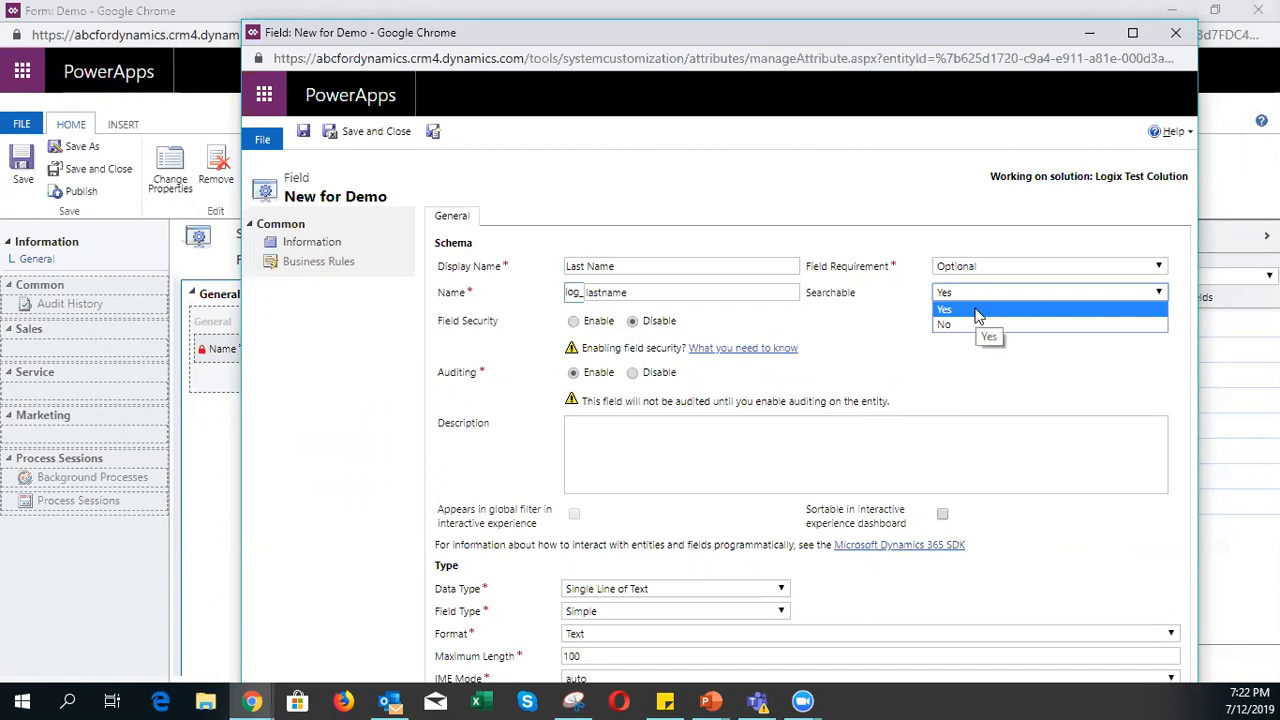
pyautogui.click(978, 316)
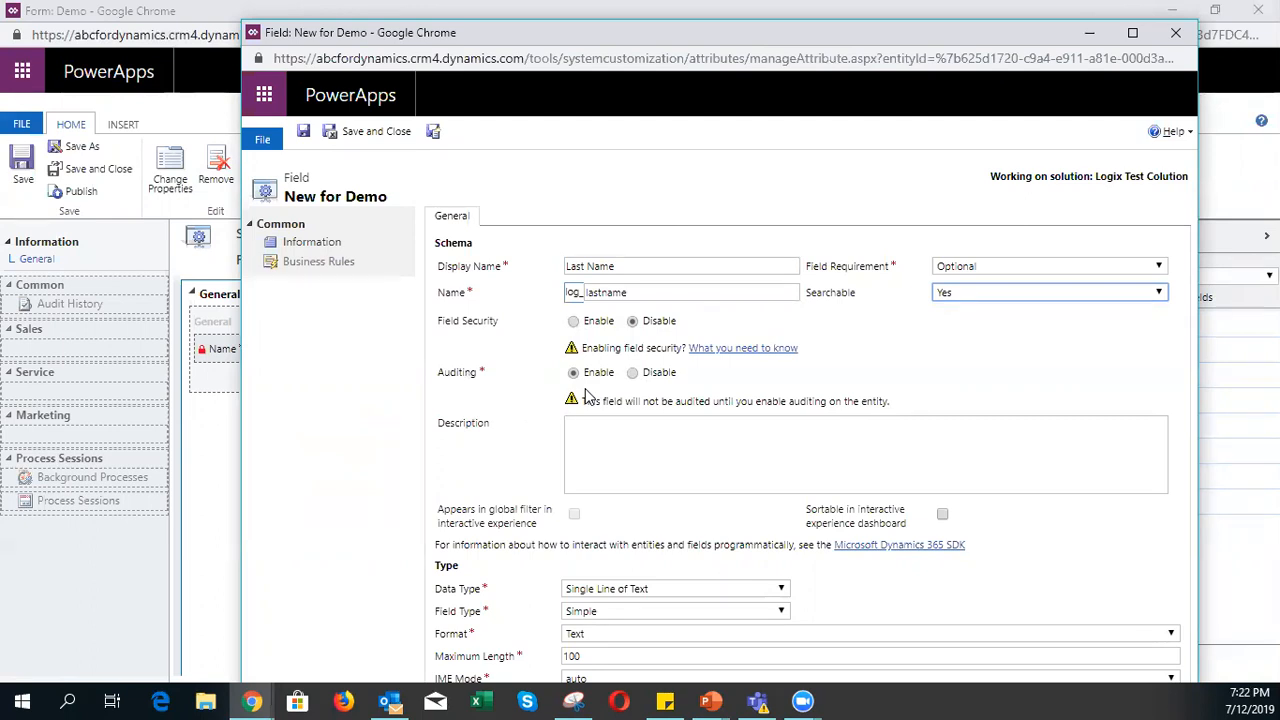
# - Set the Last Name field's Data Type to Single Line of Text, Field Type to Simple and Format to Text
pyautogui.click(640, 449)
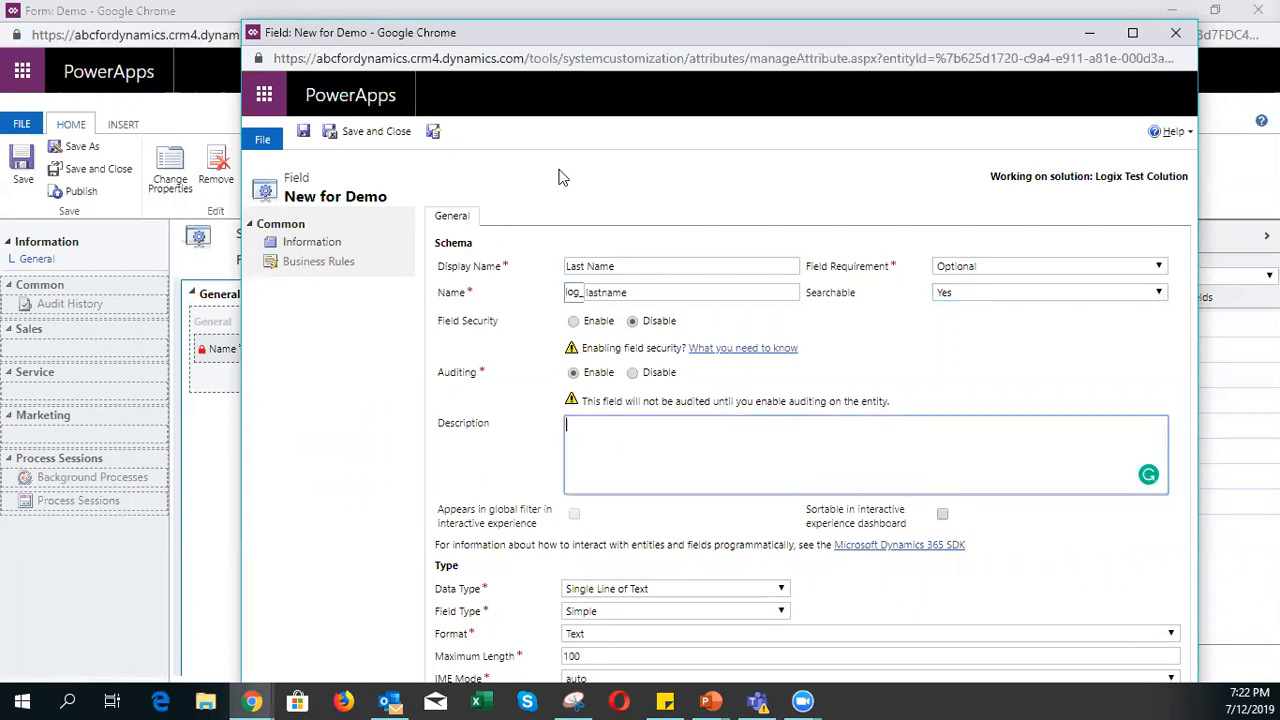
pyautogui.doubleClick(1024, 36)
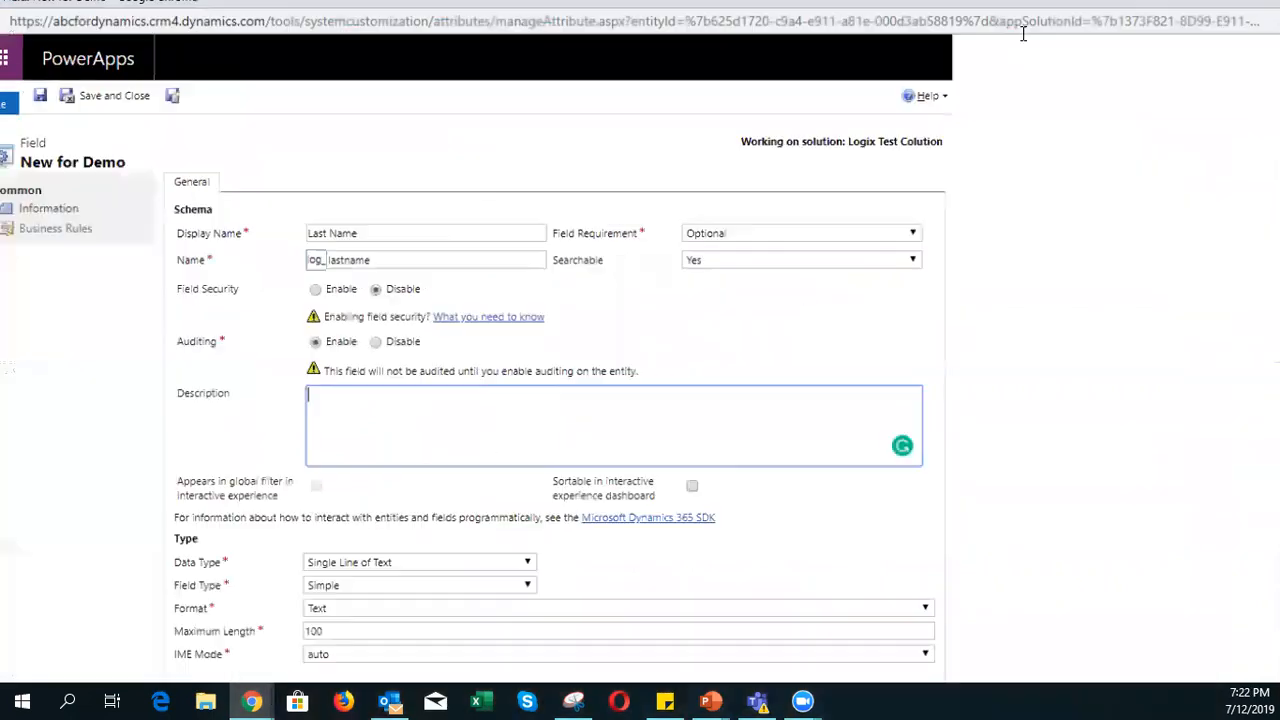
pyautogui.scroll(-1, 545, 468)
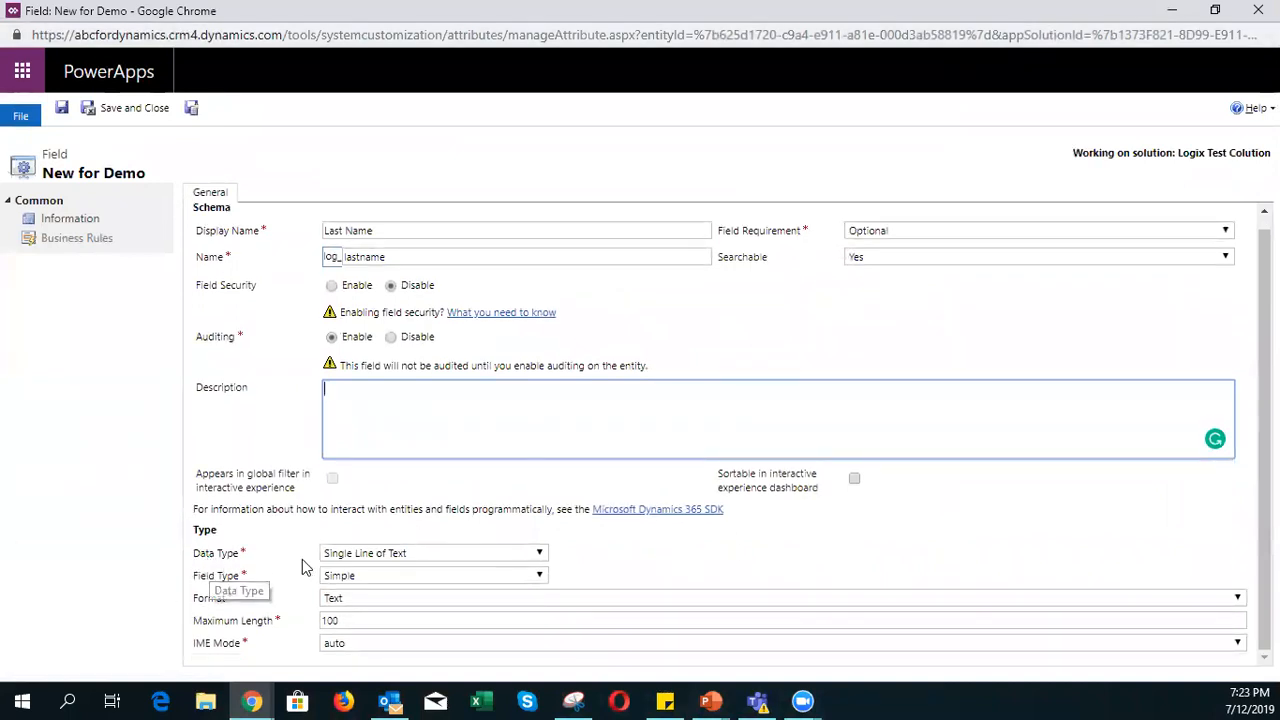
pyautogui.click(348, 555)
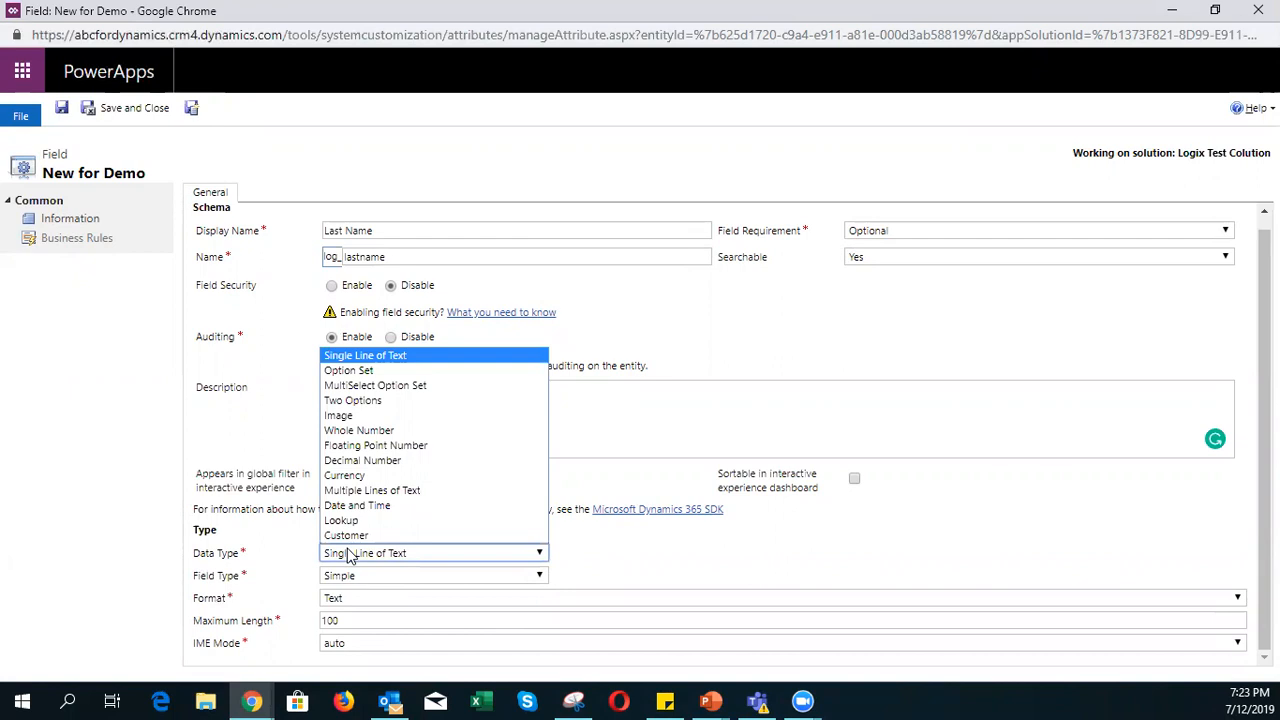
pyautogui.click(405, 358)
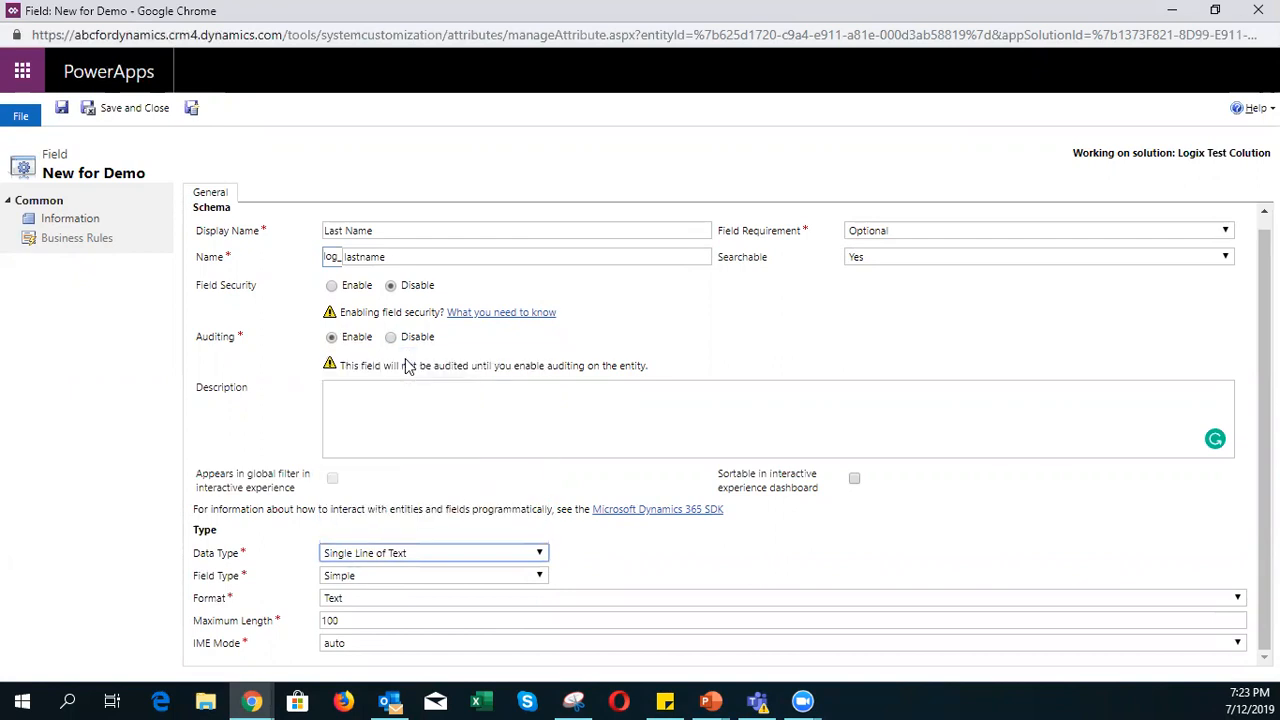
pyautogui.click(369, 579)
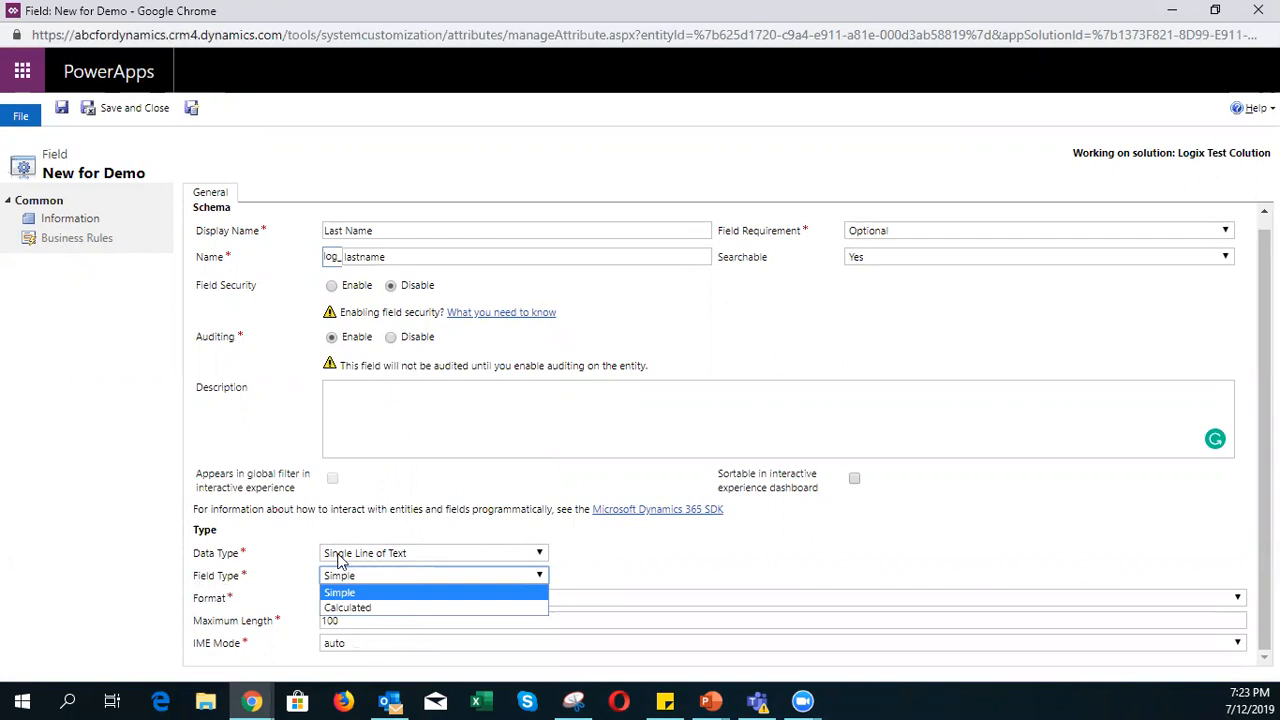
pyautogui.click(378, 594)
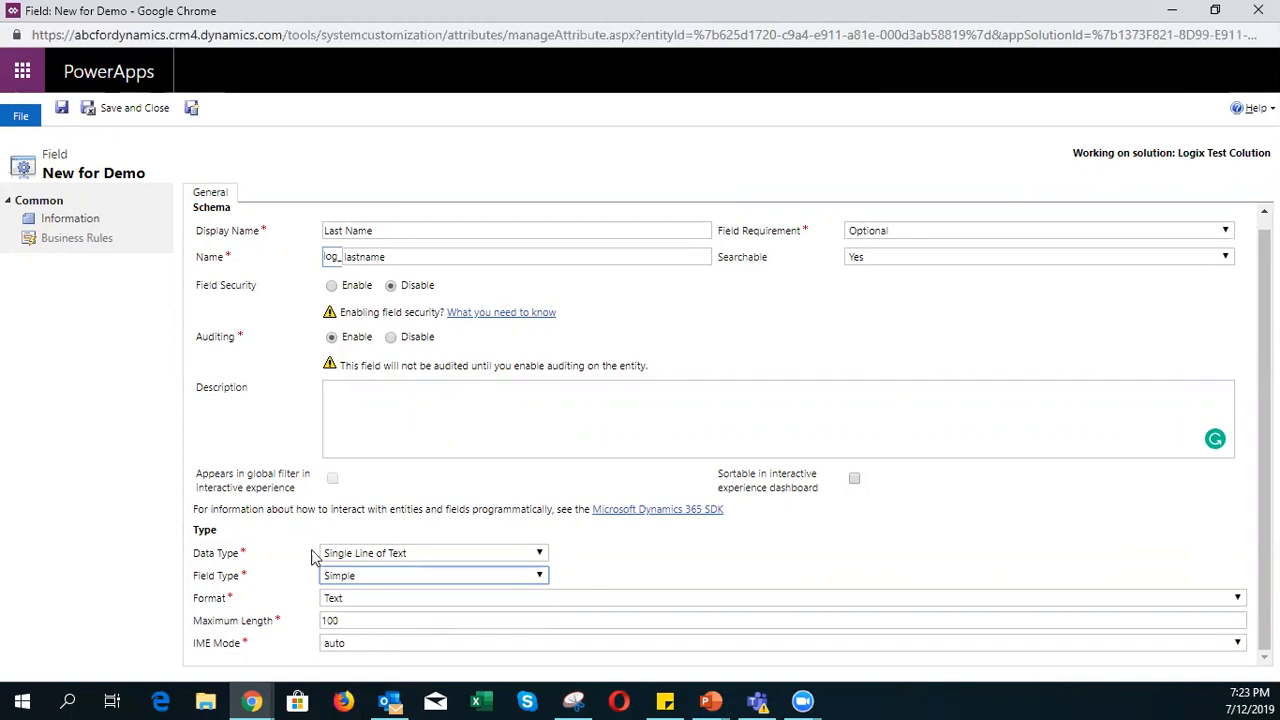
pyautogui.click(354, 600)
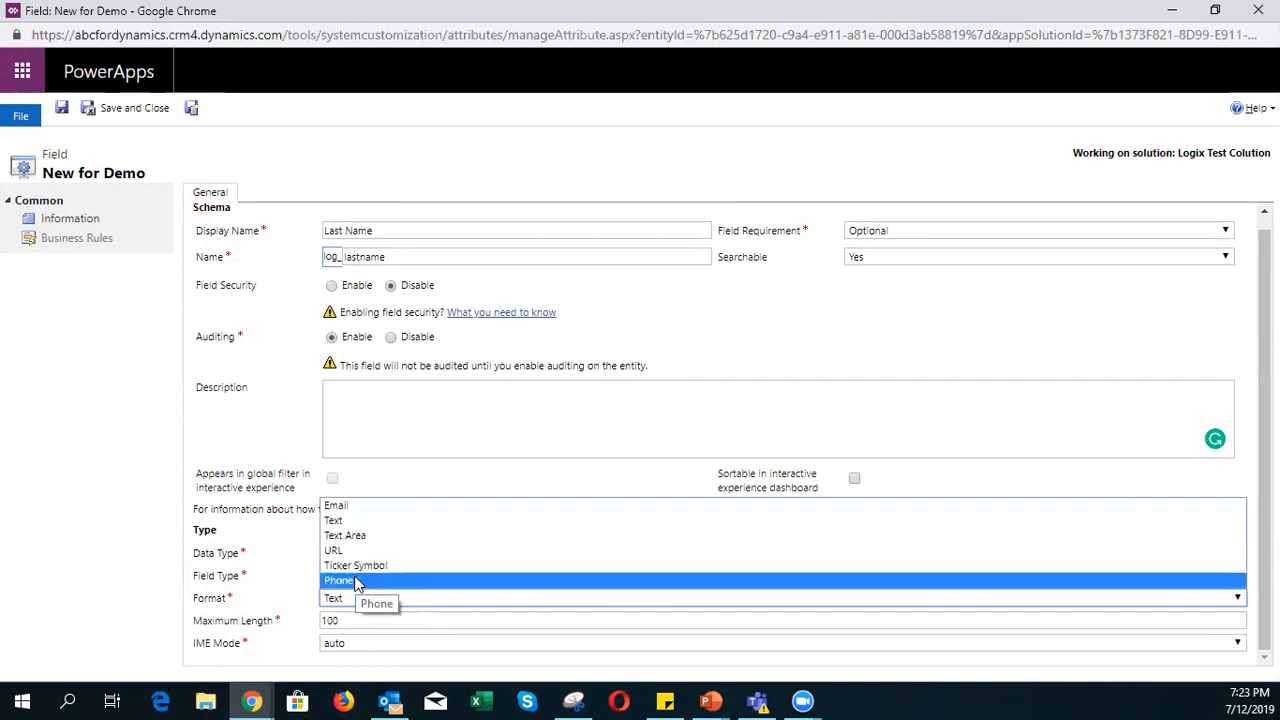
pyautogui.click(362, 521)
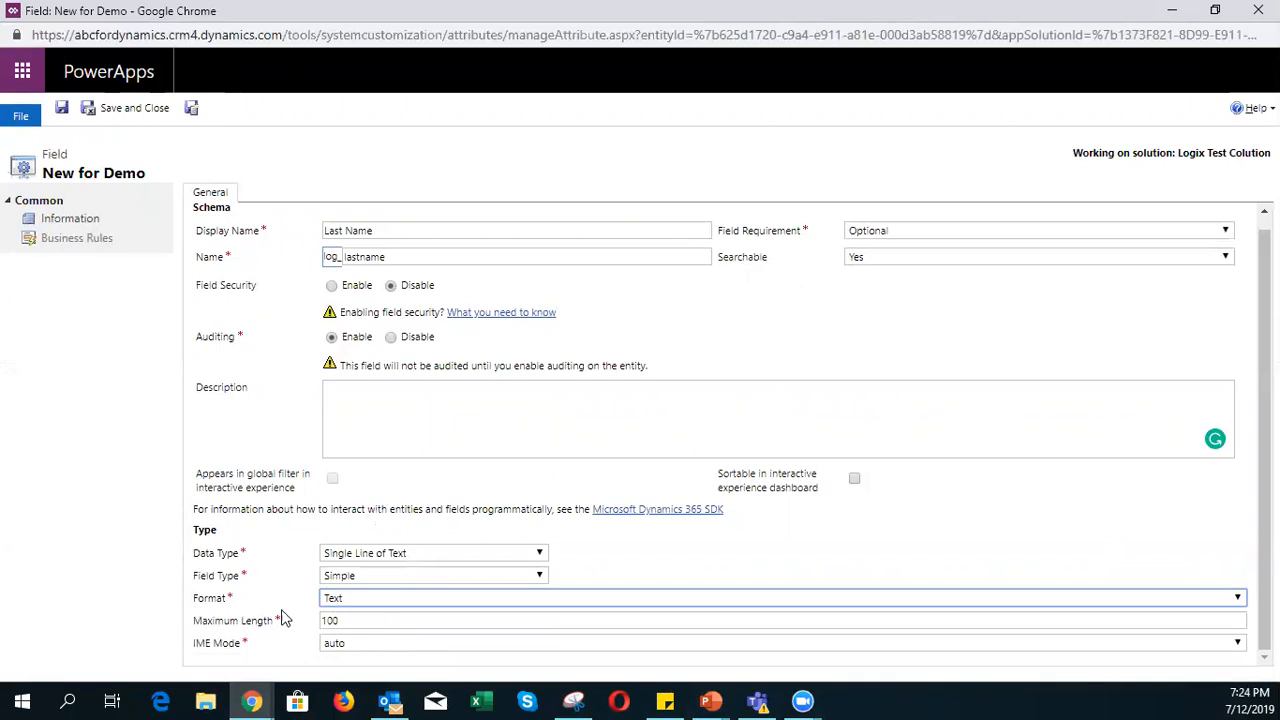
# - Set the Last Name field's Maximum Length to 10, then save and close the field
pyautogui.press('Tab')
pyautogui.write('50')
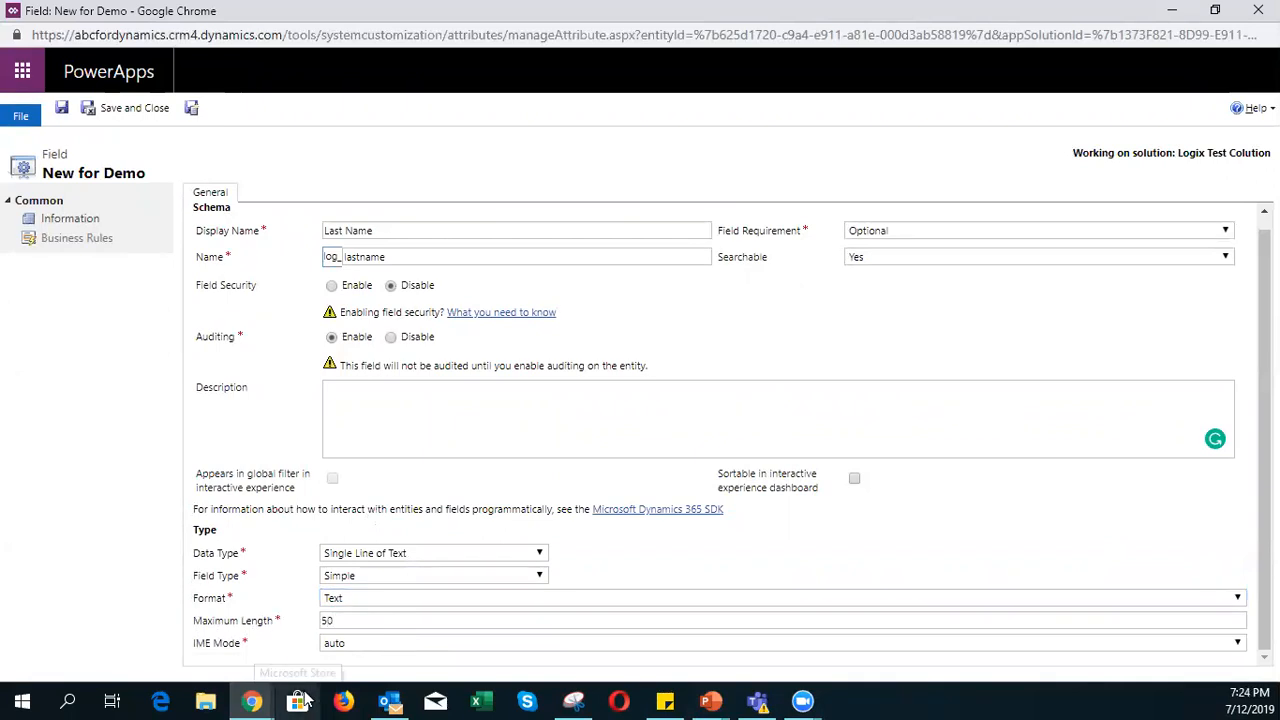
pyautogui.press('BackSpace')
pyautogui.press('BackSpace')
pyautogui.write('10')
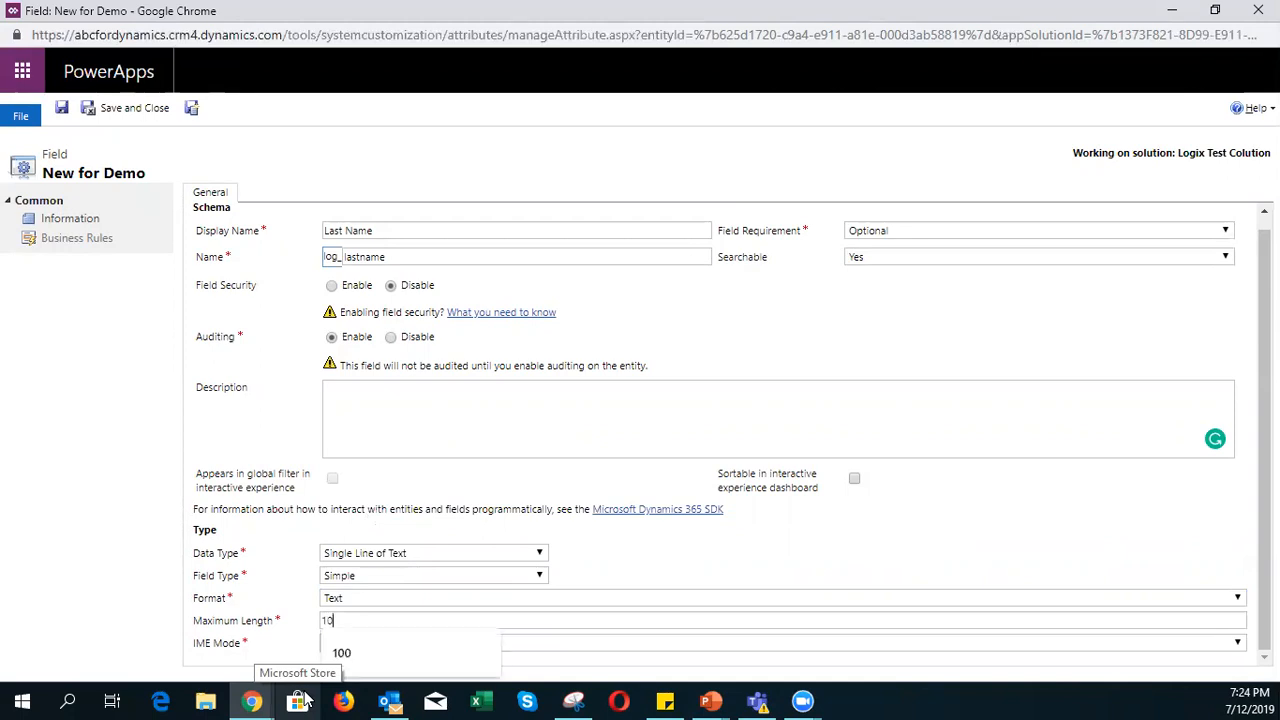
pyautogui.click(311, 529)
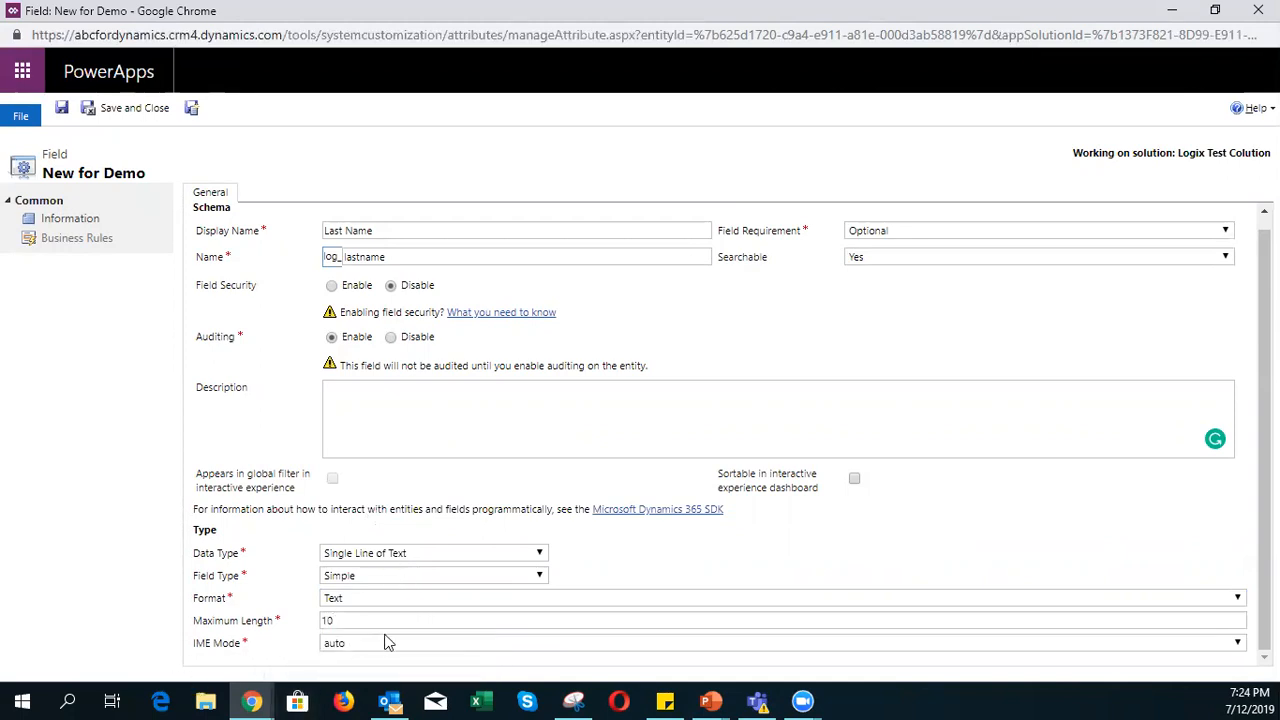
pyautogui.click(155, 110)
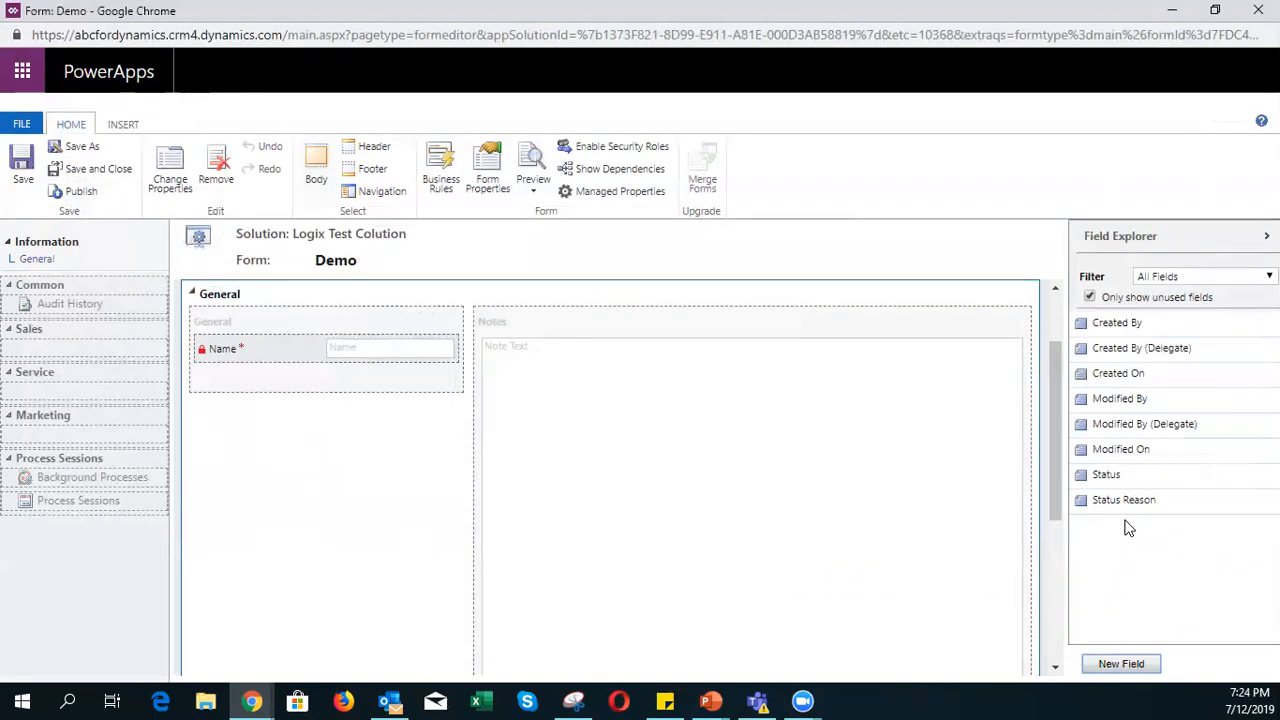
# - Save the Demo form and reload the form editor to refresh its list of available fields
pyautogui.click(22, 165)
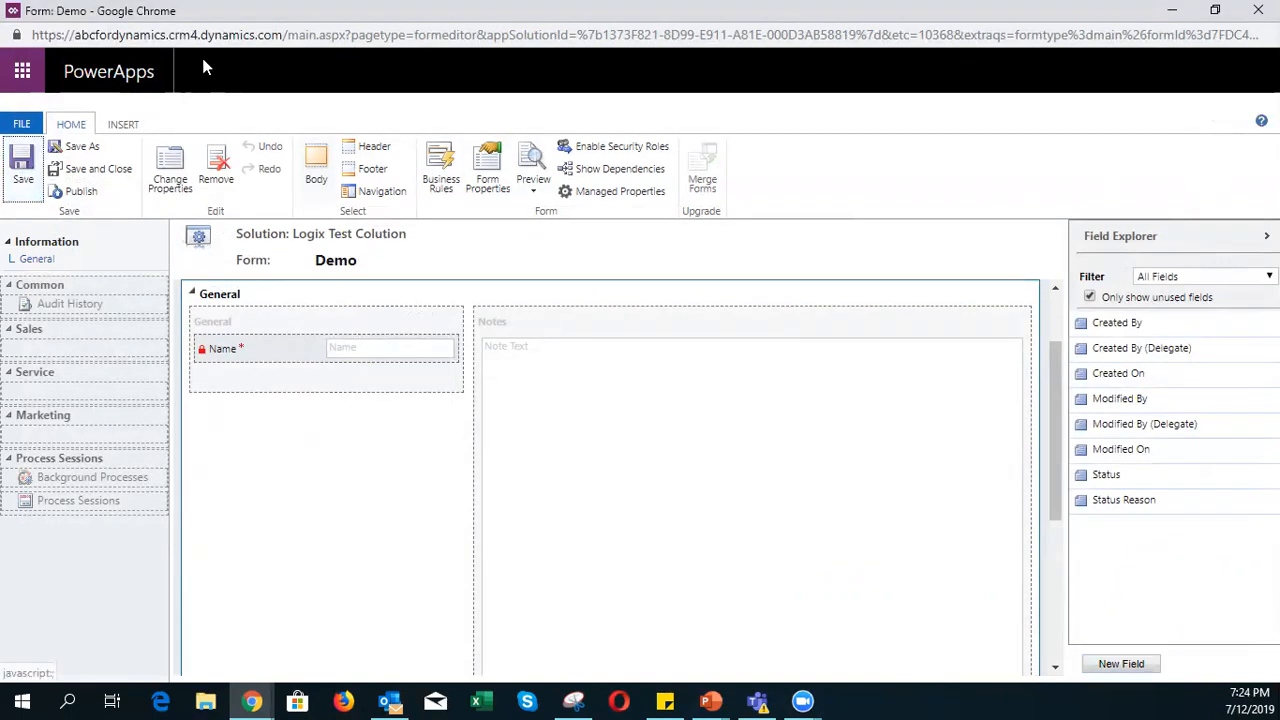
pyautogui.click(200, 35)
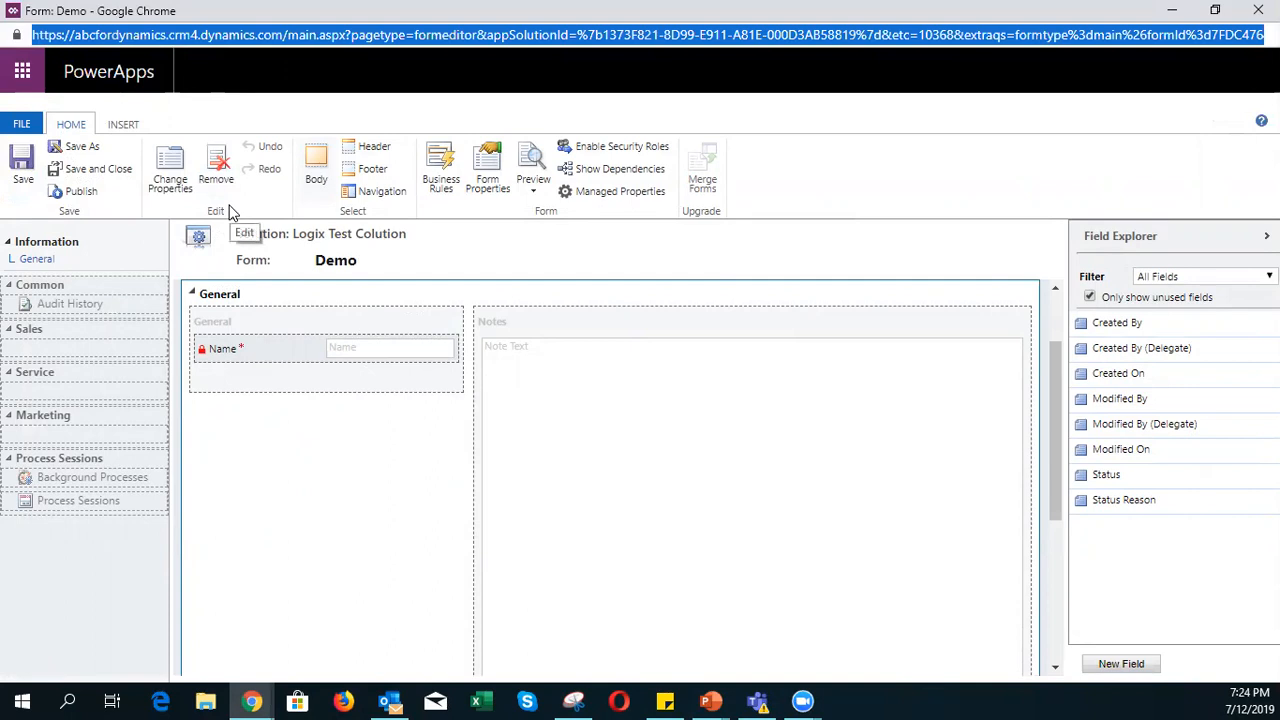
pyautogui.press('Return')
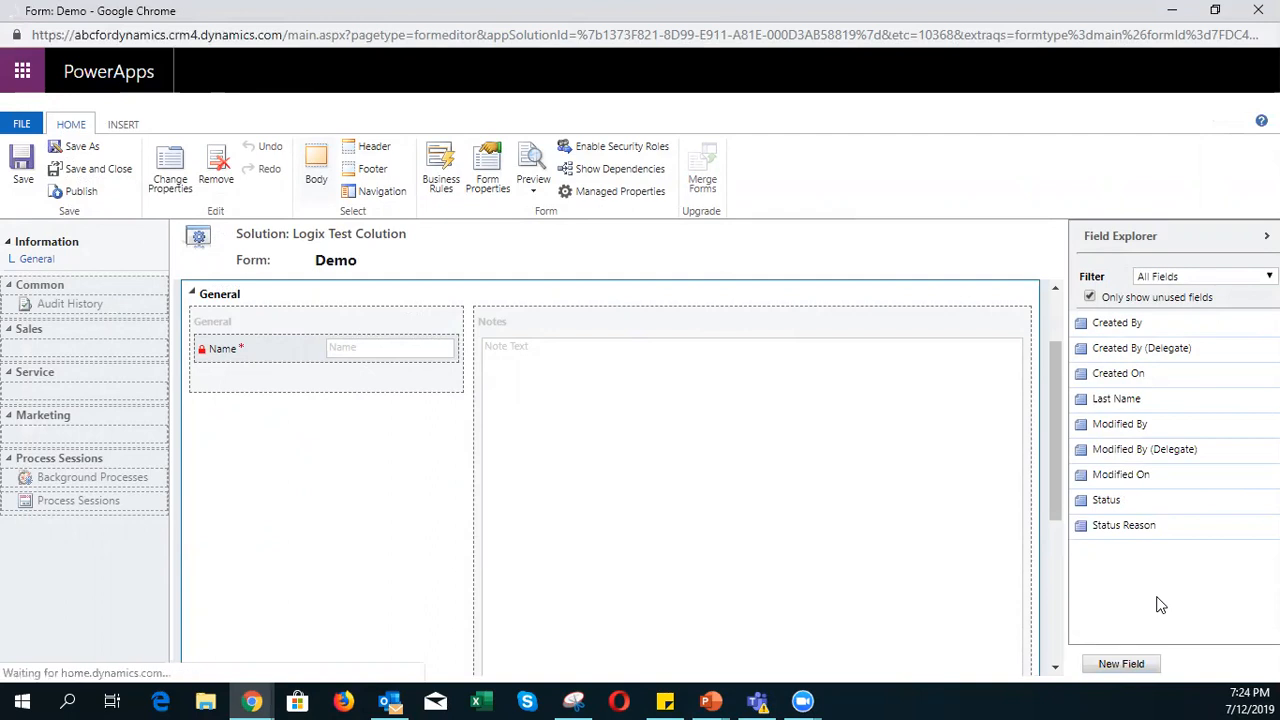
# - Add the Last Name field below Name in the form's General section, then save and publish the form
pyautogui.moveTo(1135, 401); pyautogui.dragTo(400, 371)
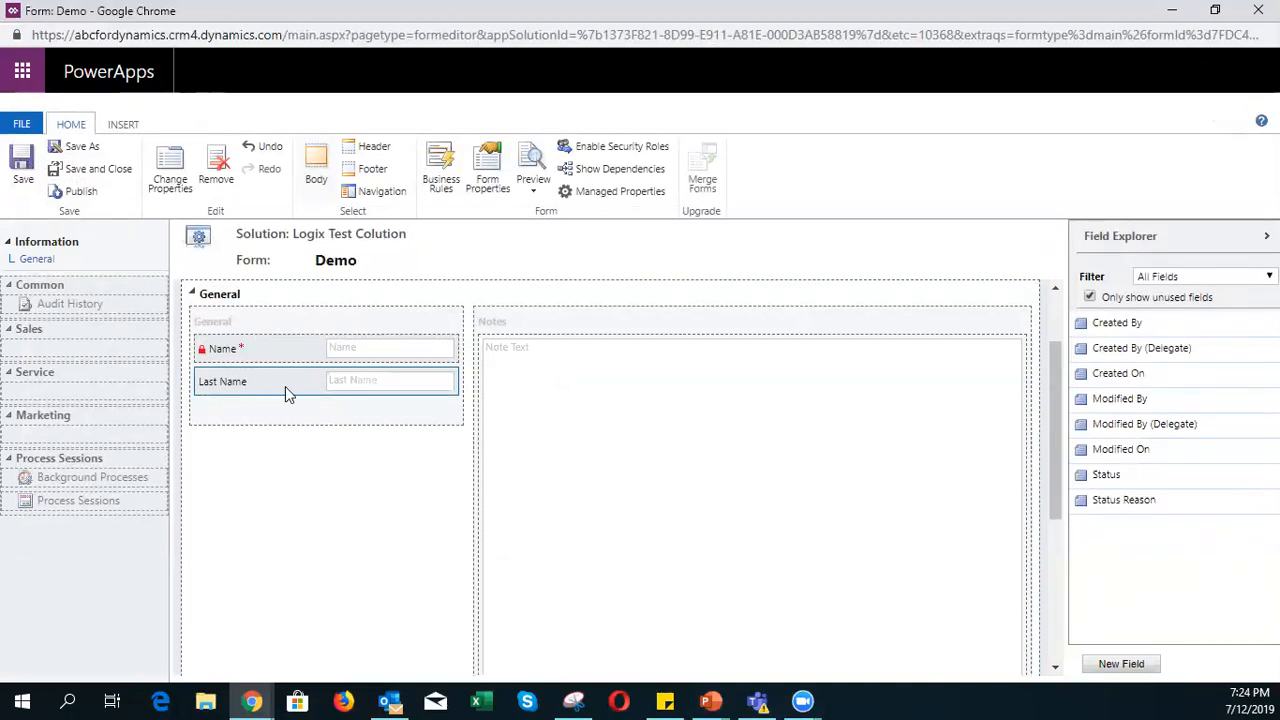
pyautogui.click(27, 152)
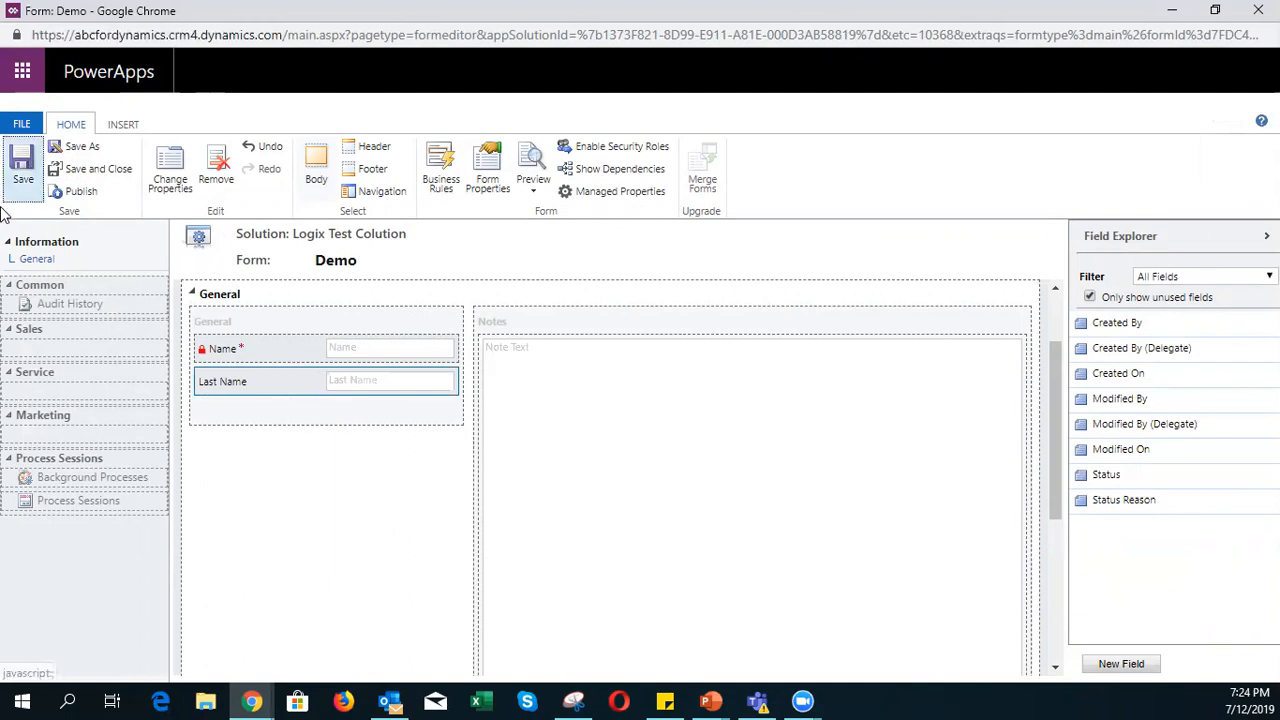
pyautogui.click(78, 192)
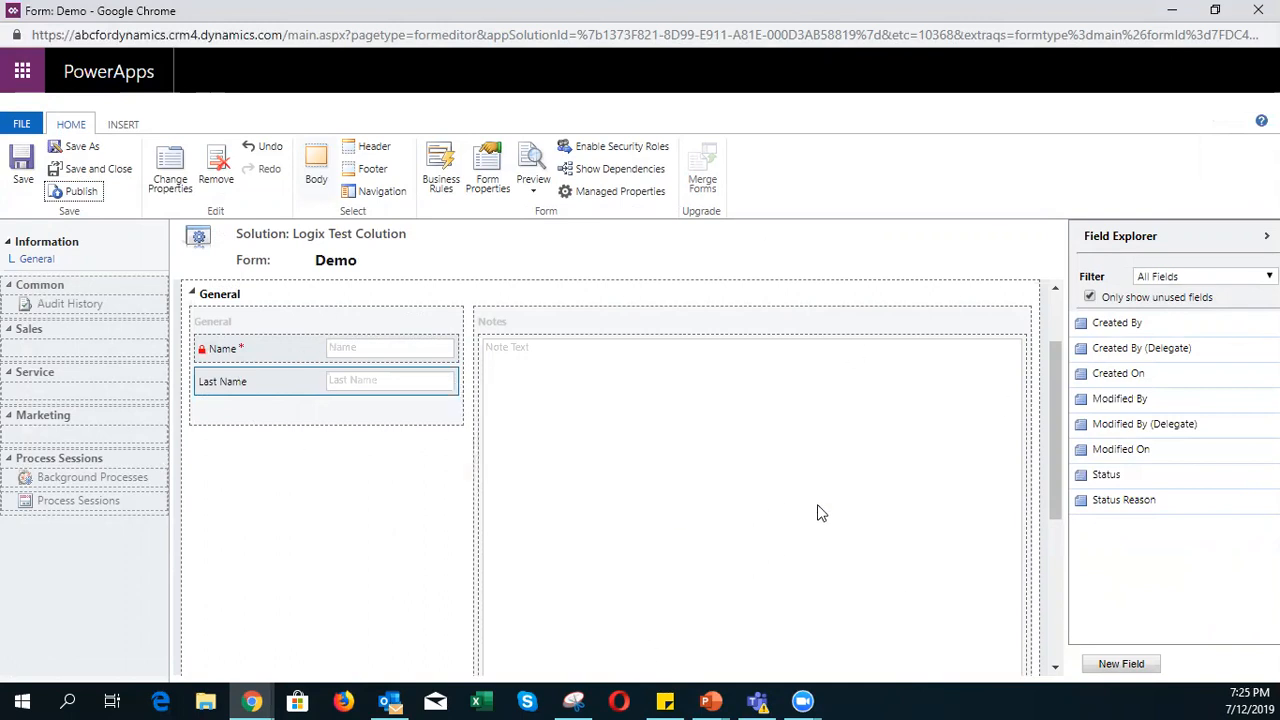
# - Switch to the Dynamics 365 My Active Cases page and reload it
pyautogui.click(1172, 10)
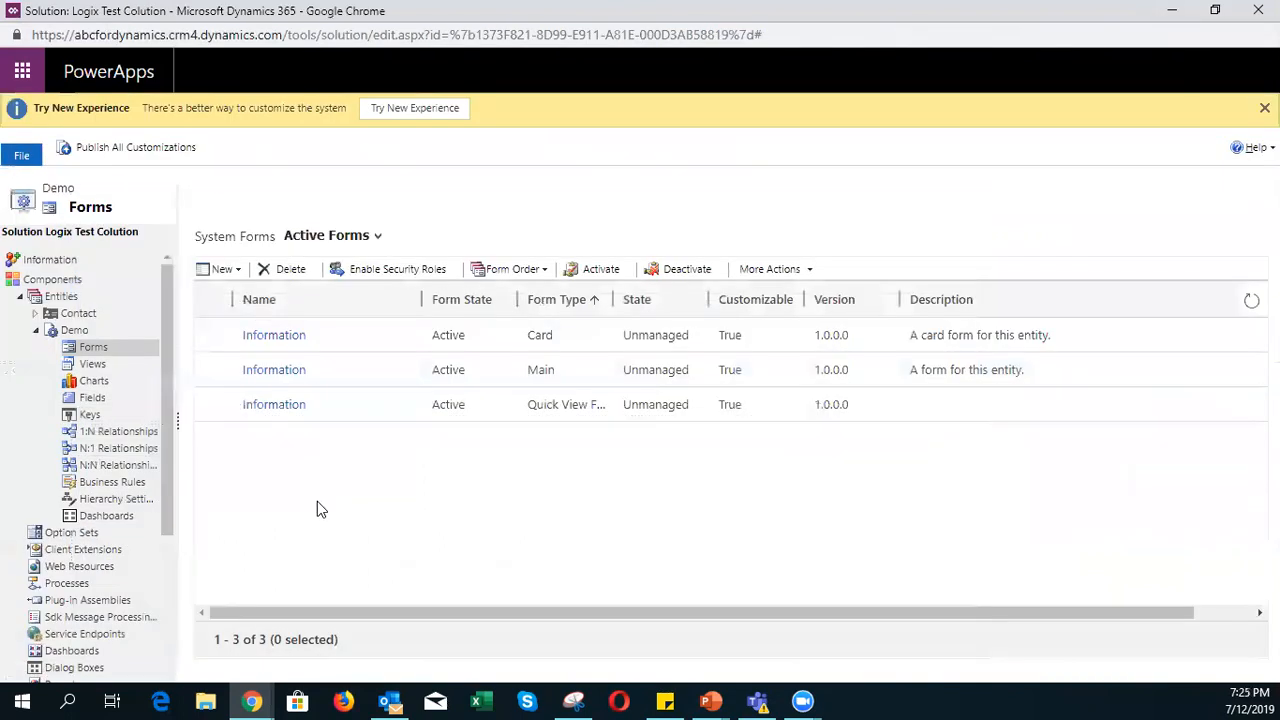
pyautogui.click(1176, 10)
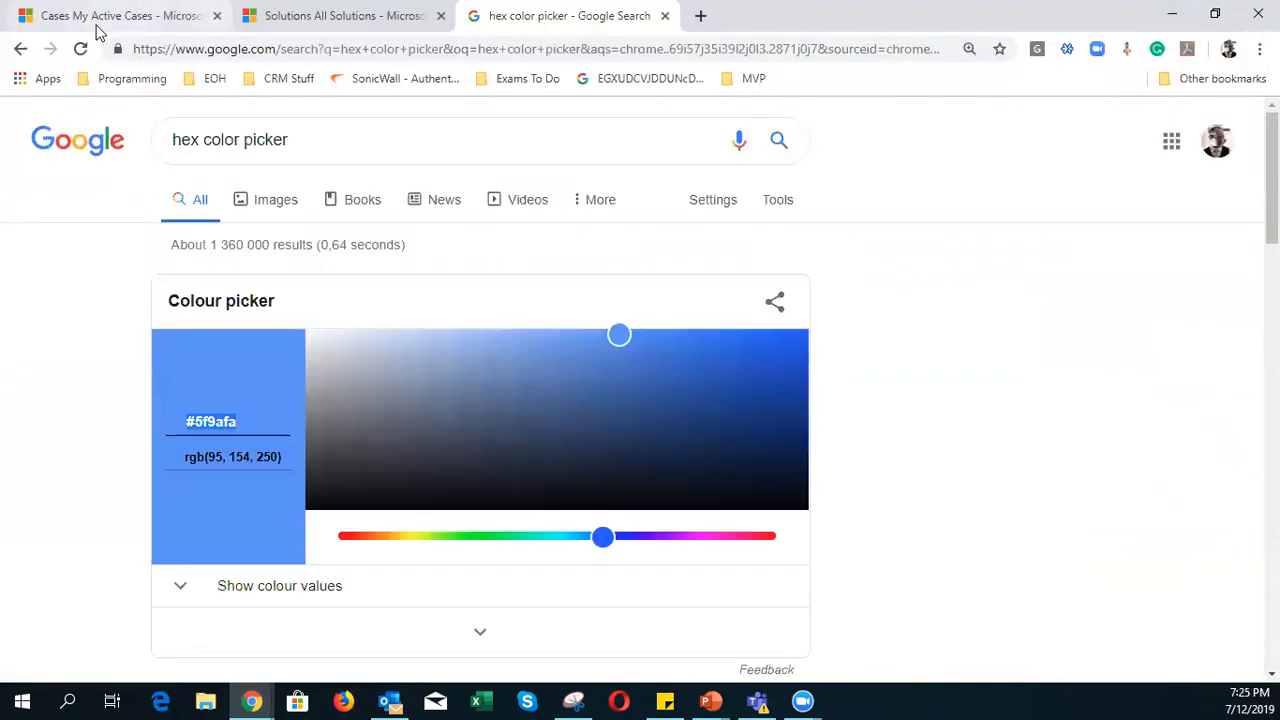
pyautogui.click(100, 18)
pyautogui.click(80, 48)
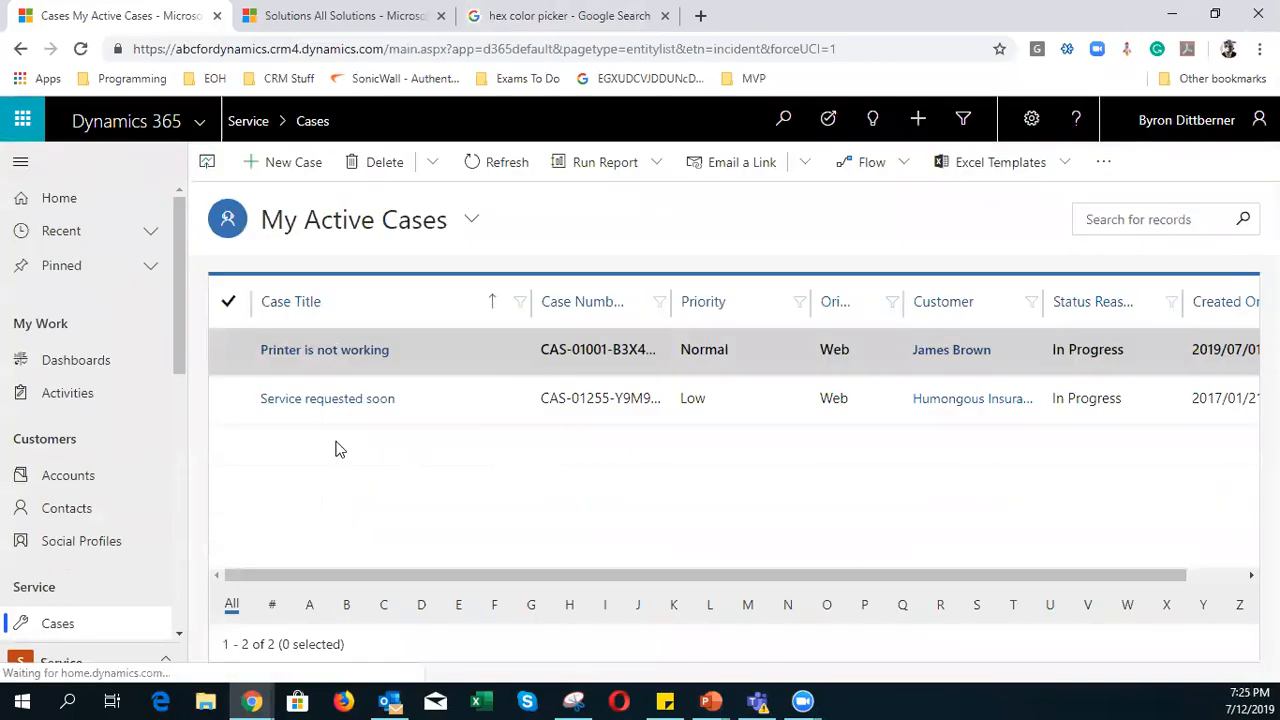
# - Switch from the Service area to the Sales area and open Demo Records under Extensions
pyautogui.moveTo(180, 324); pyautogui.dragTo(165, 613)
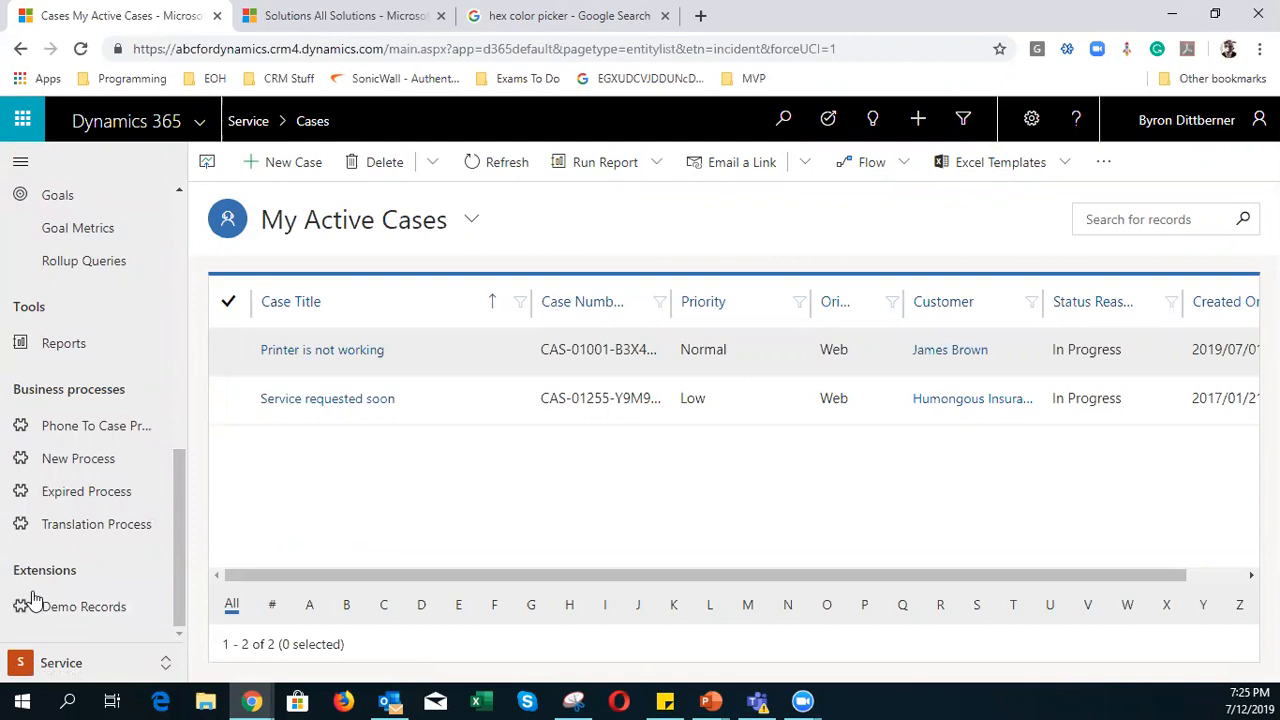
pyautogui.click(88, 667)
pyautogui.click(56, 463)
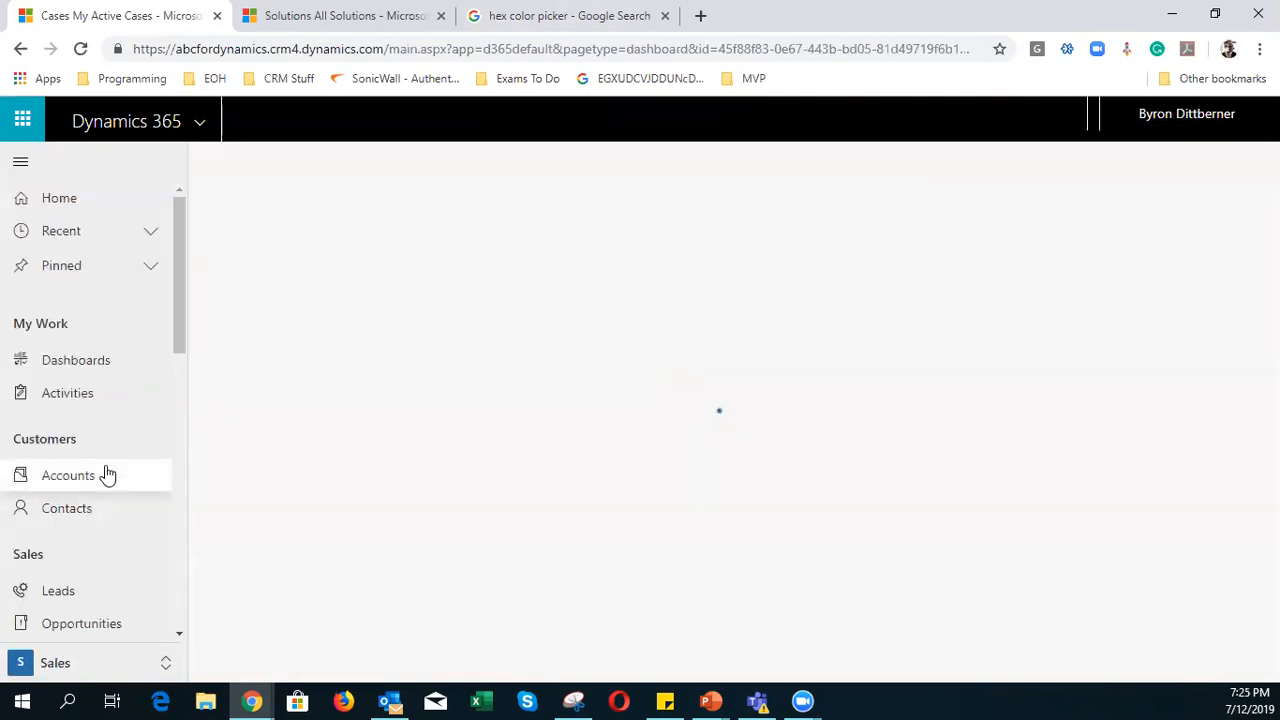
pyautogui.moveTo(178, 312); pyautogui.dragTo(175, 623)
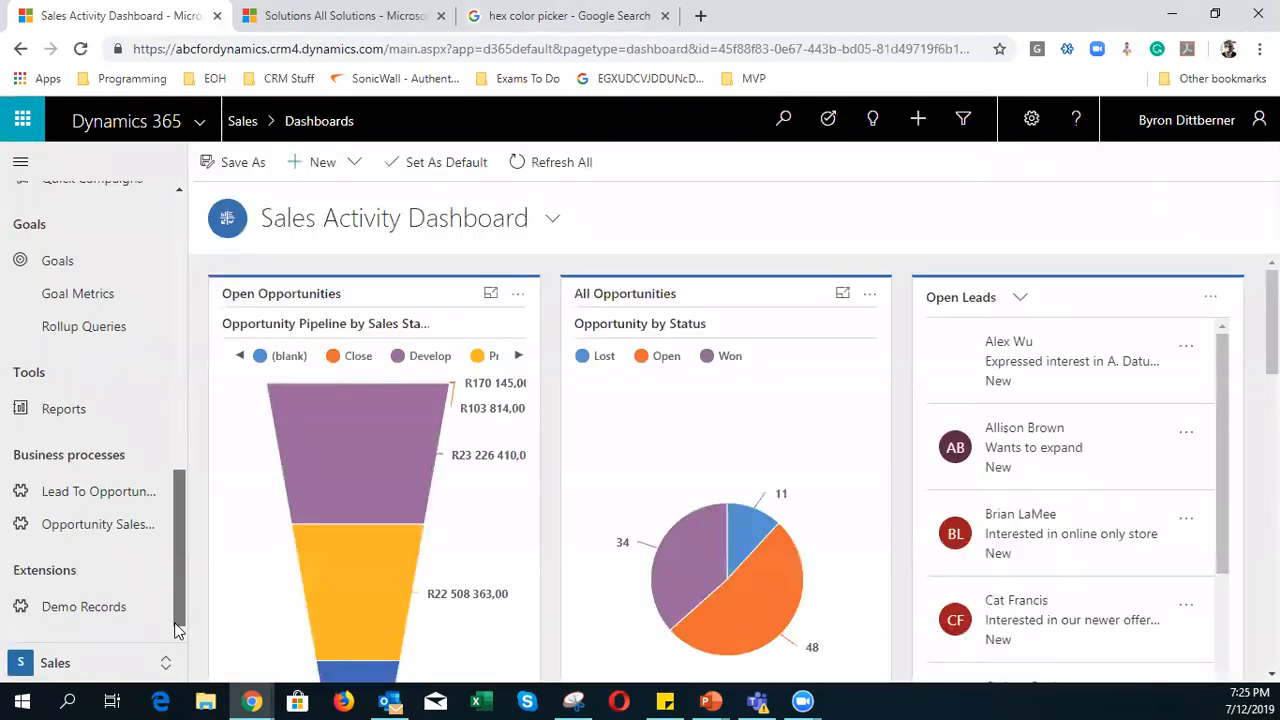
pyautogui.click(88, 607)
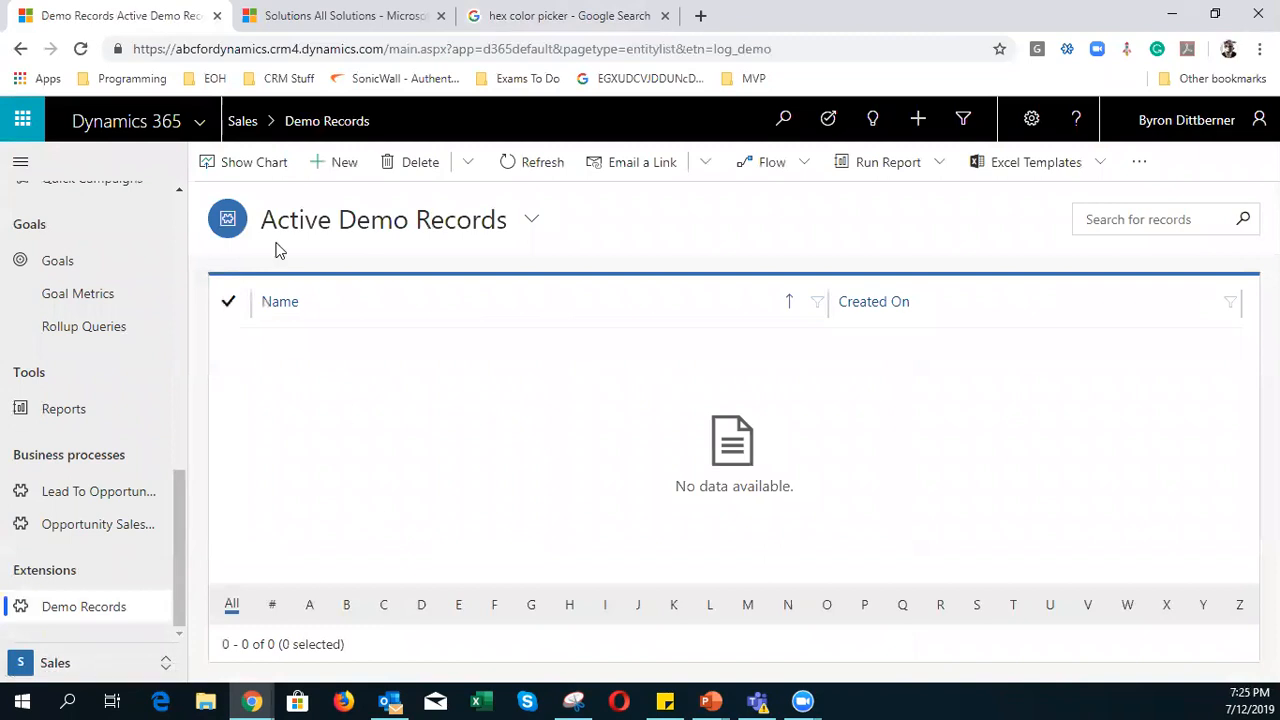
# - View the Inactive Demo Records list, then return to the Active Demo Records view
pyautogui.click(529, 228)
pyautogui.click(452, 304)
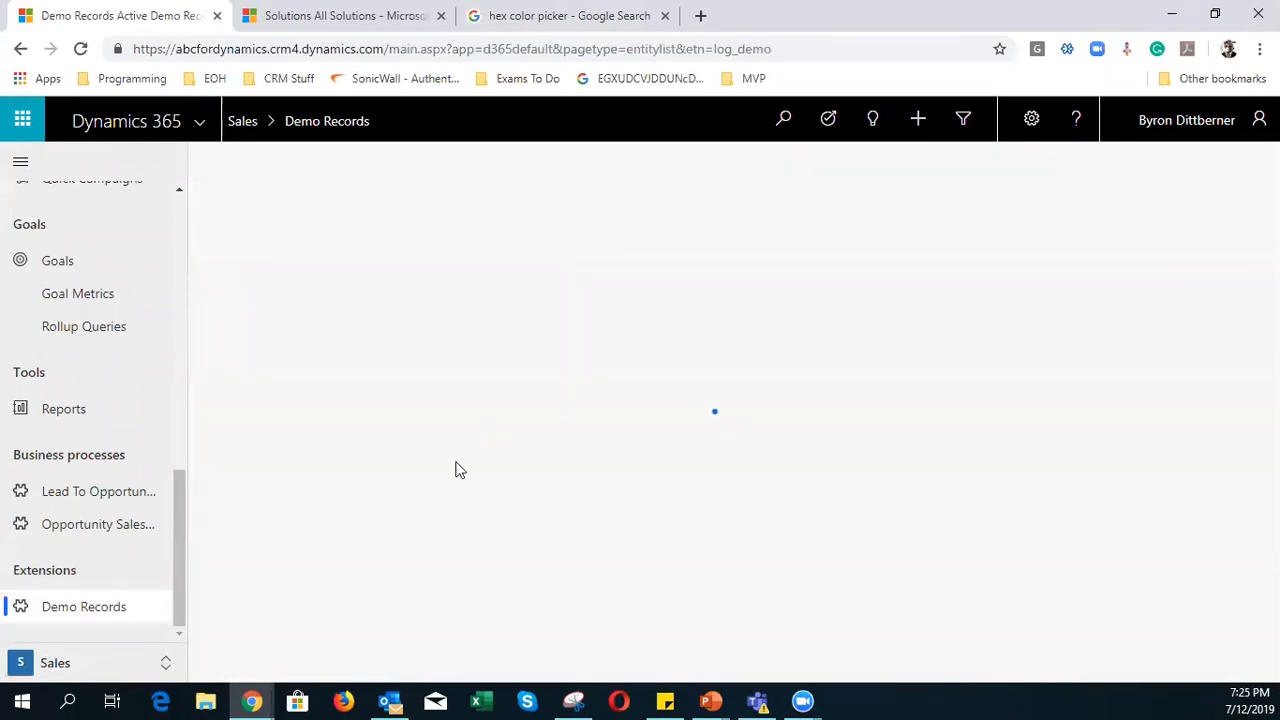
pyautogui.click(549, 222)
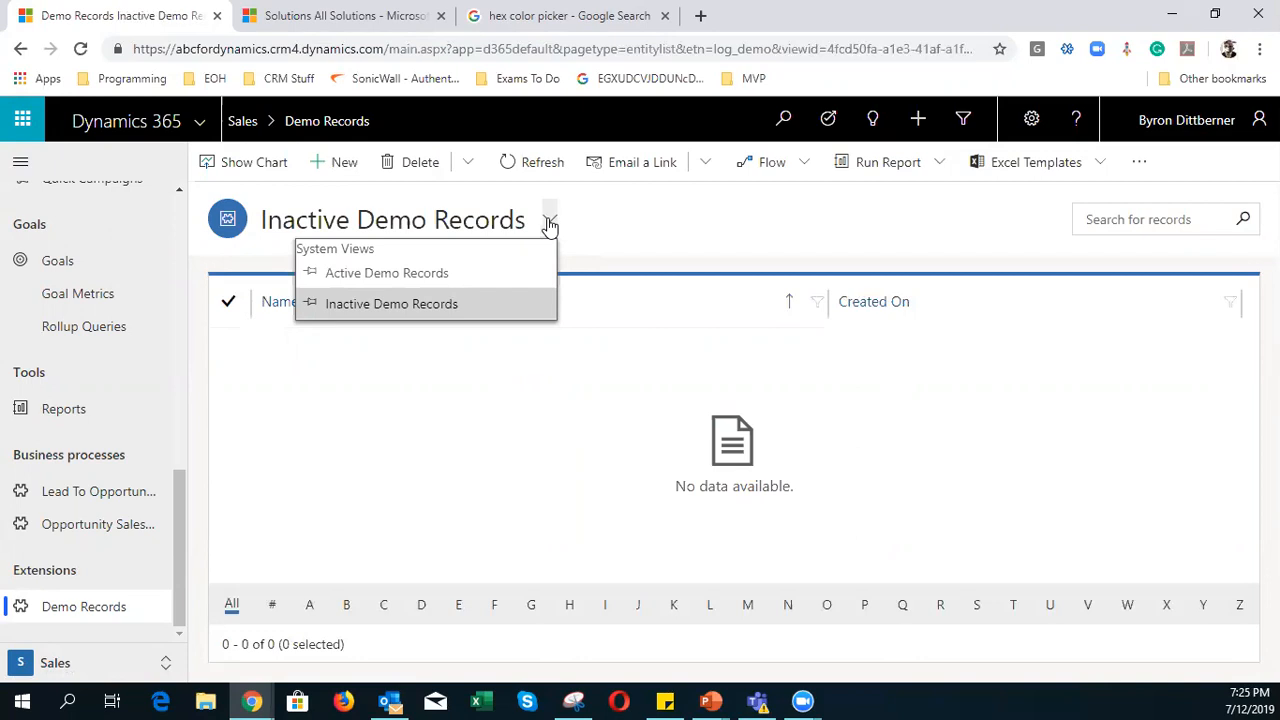
pyautogui.click(517, 274)
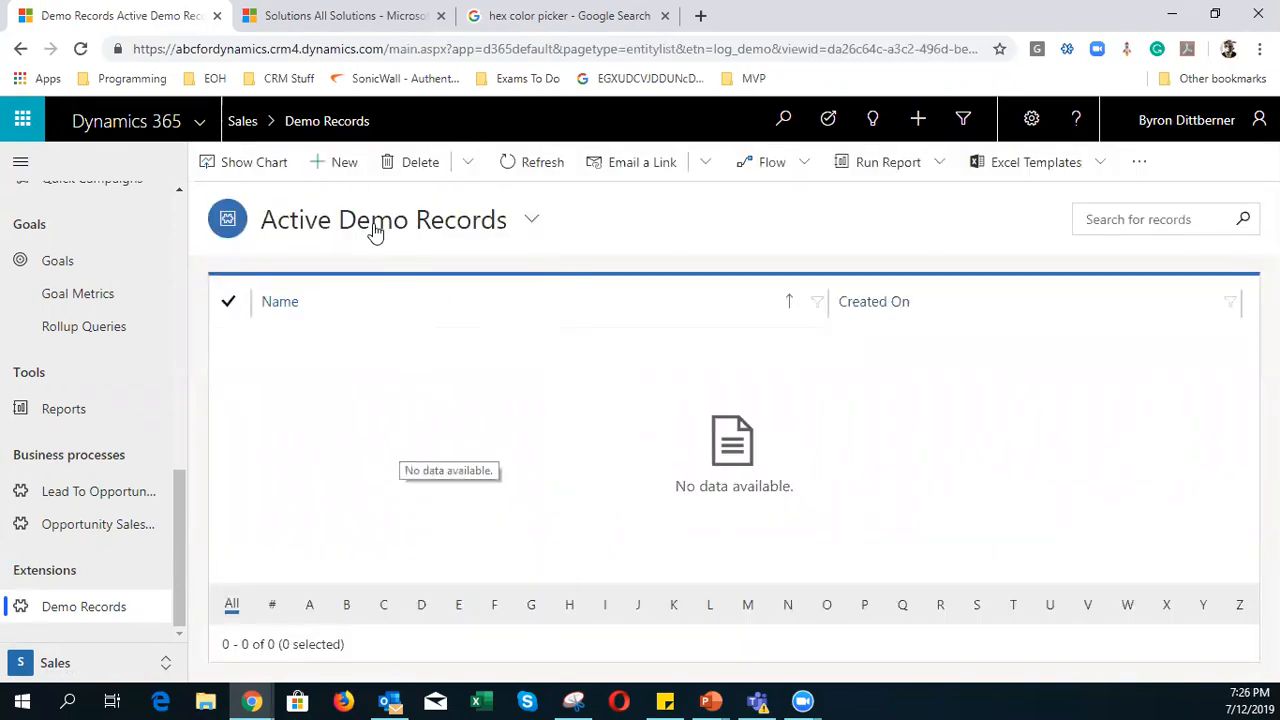
# - Start a new Demo record, fill in the first name and test the Last Name field with a value longer than 10 characters
pyautogui.click(340, 163)
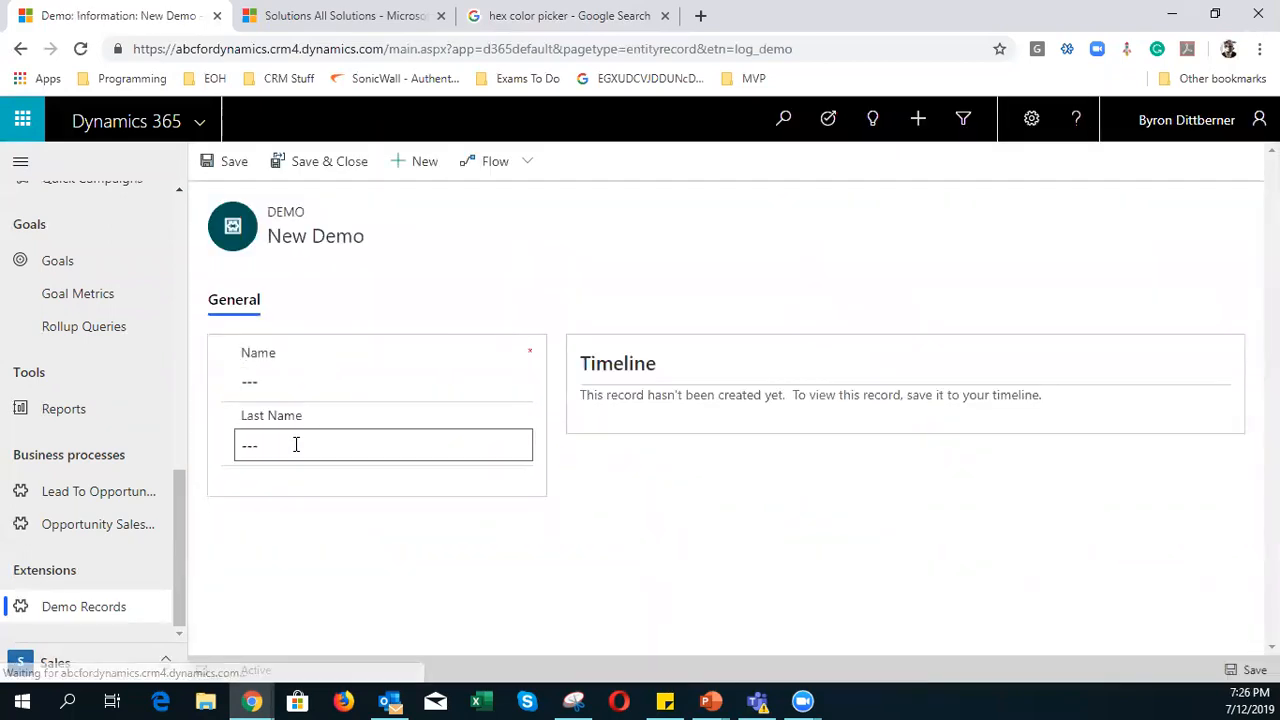
pyautogui.click(309, 377)
pyautogui.write('James')
pyautogui.press('Tab')
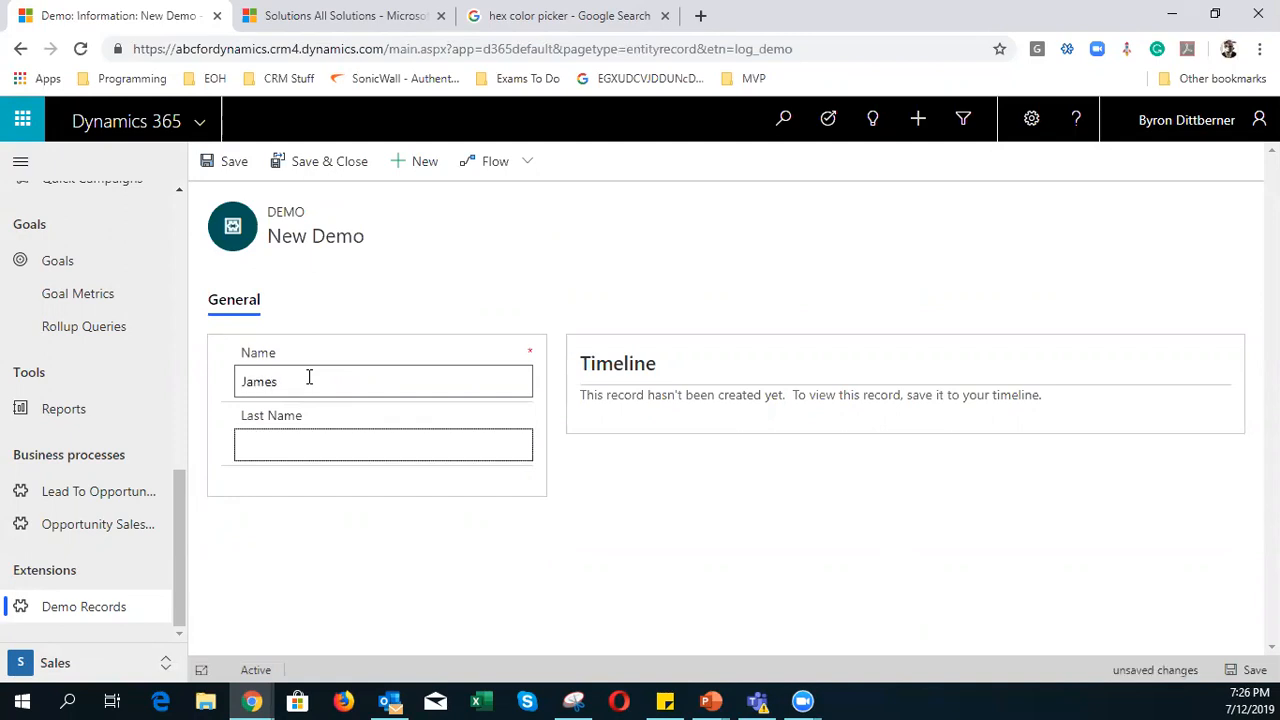
pyautogui.write('TheCrocHunterJones')
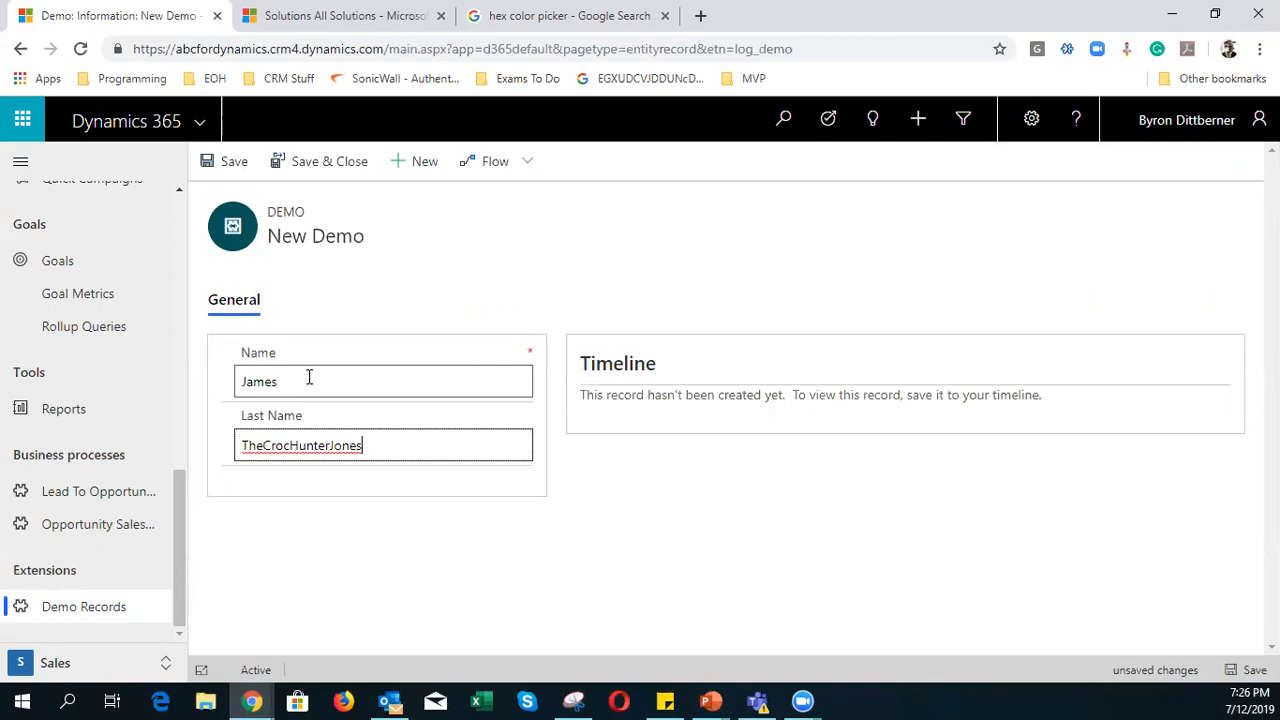
pyautogui.press('Tab')
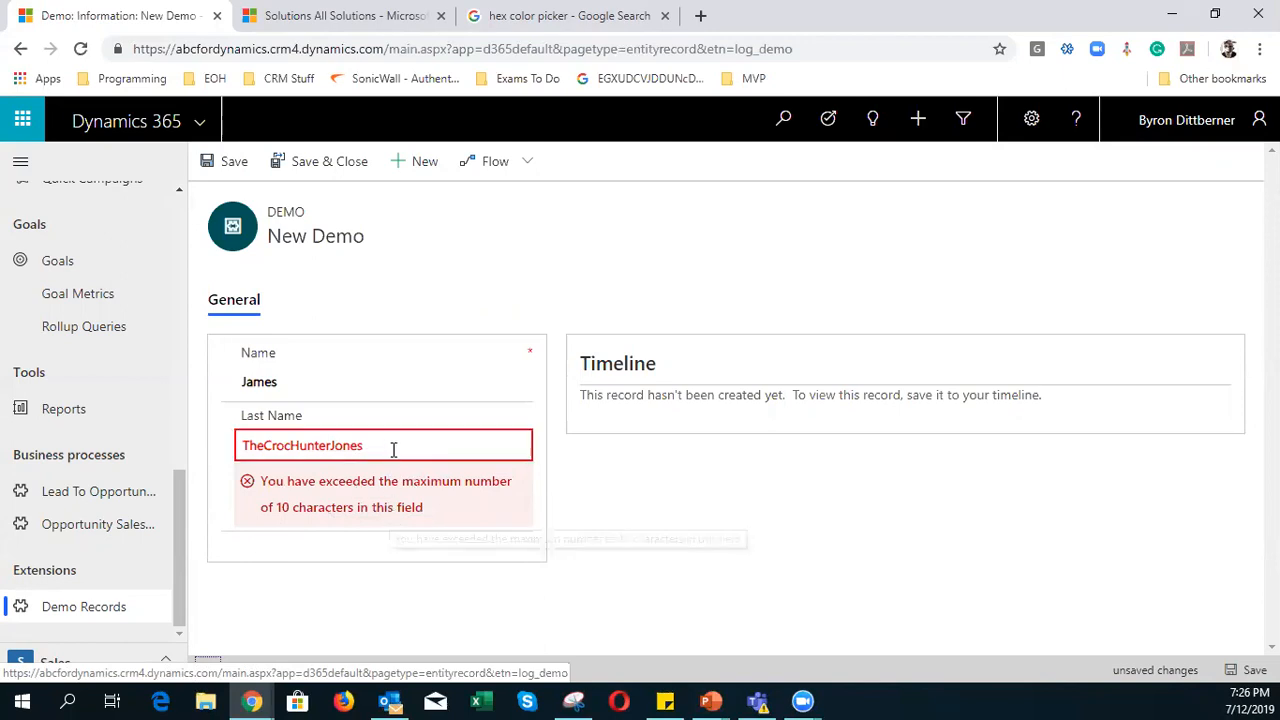
# - Replace the overlong last name with a short surname within the 10-character limit
pyautogui.moveTo(391, 448); pyautogui.dragTo(197, 494)
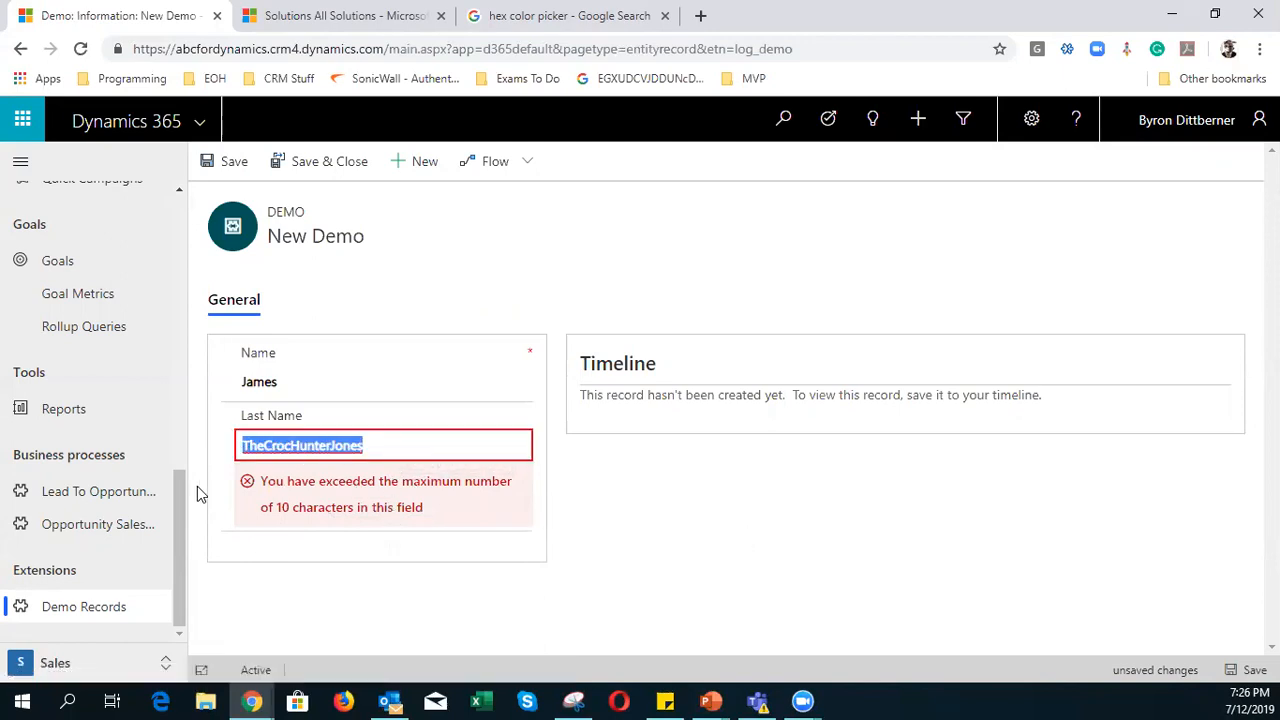
pyautogui.write('Brown')
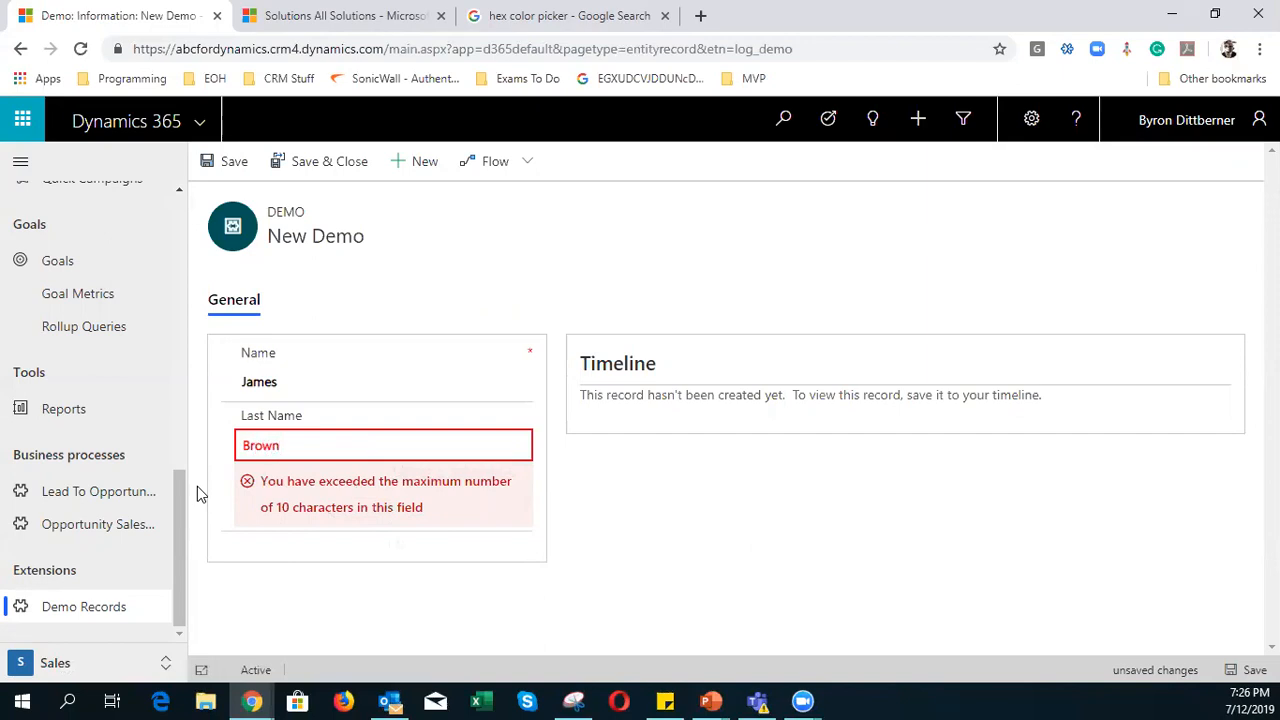
pyautogui.click(197, 488)
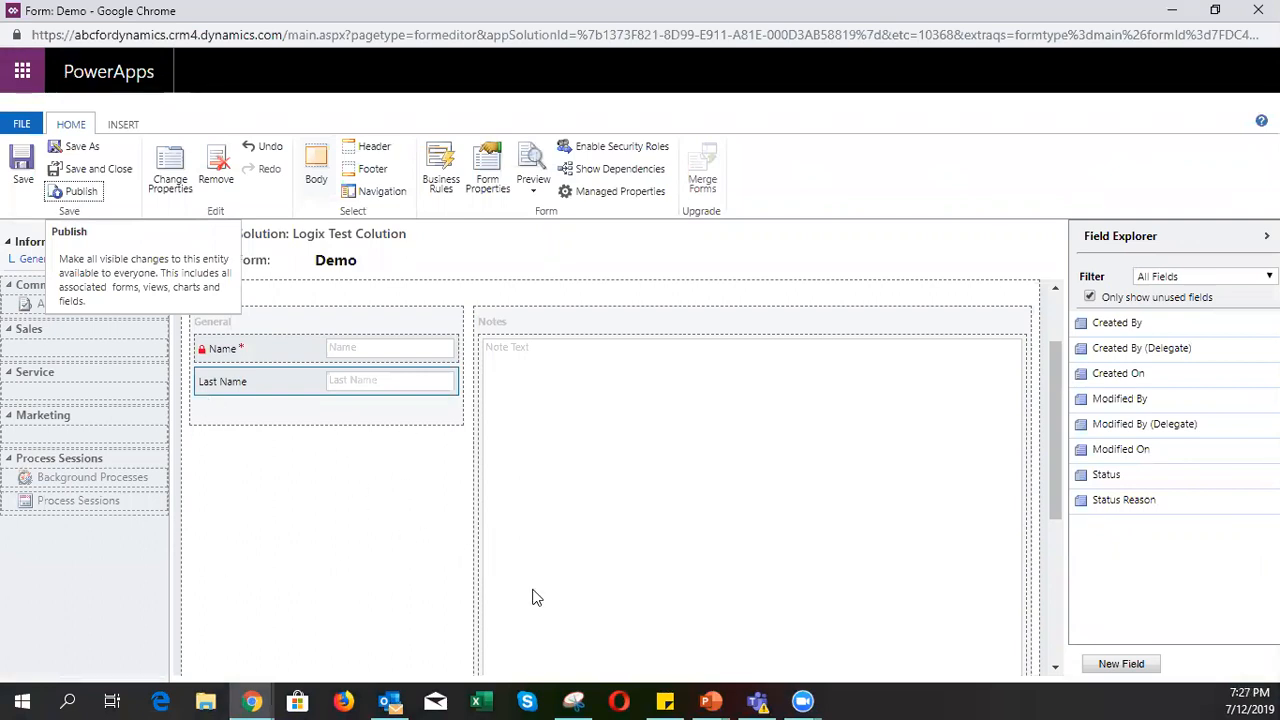
# - Start another new field from the Demo form with display name "Message" and lowercase schema name "message" after the log_ prefix
pyautogui.click(1133, 662)
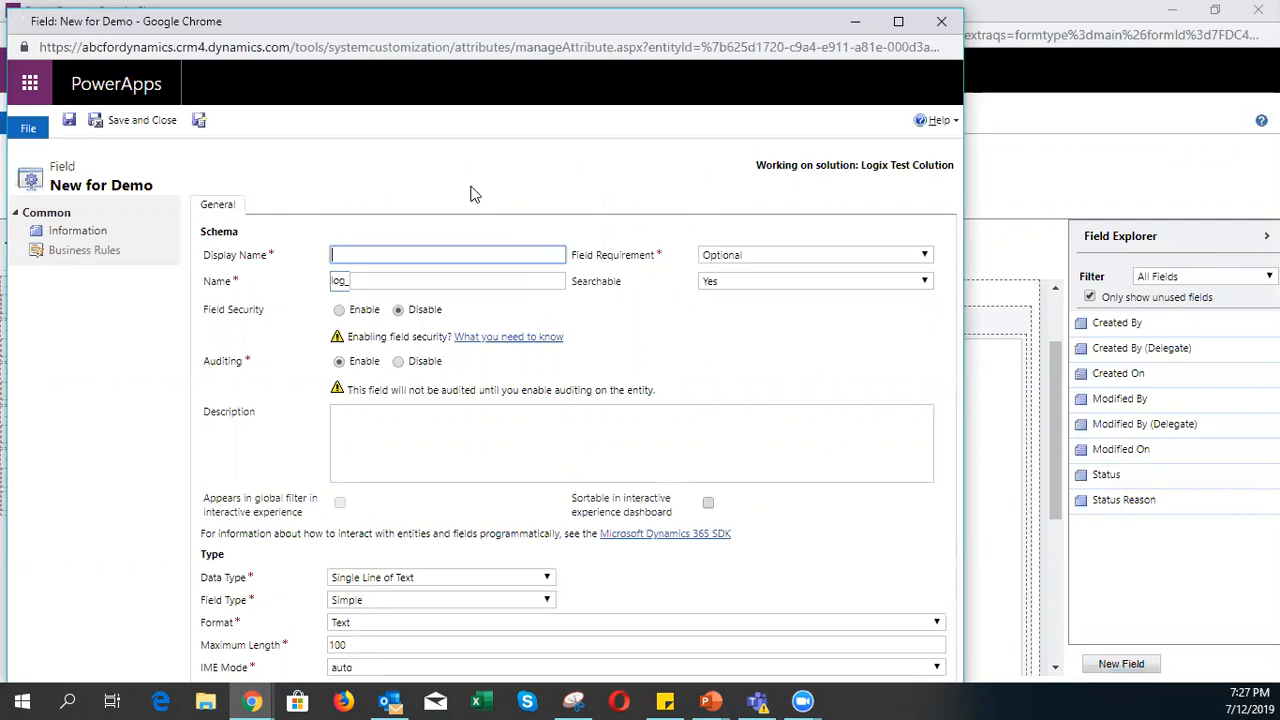
pyautogui.write('Message')
pyautogui.click(281, 294)
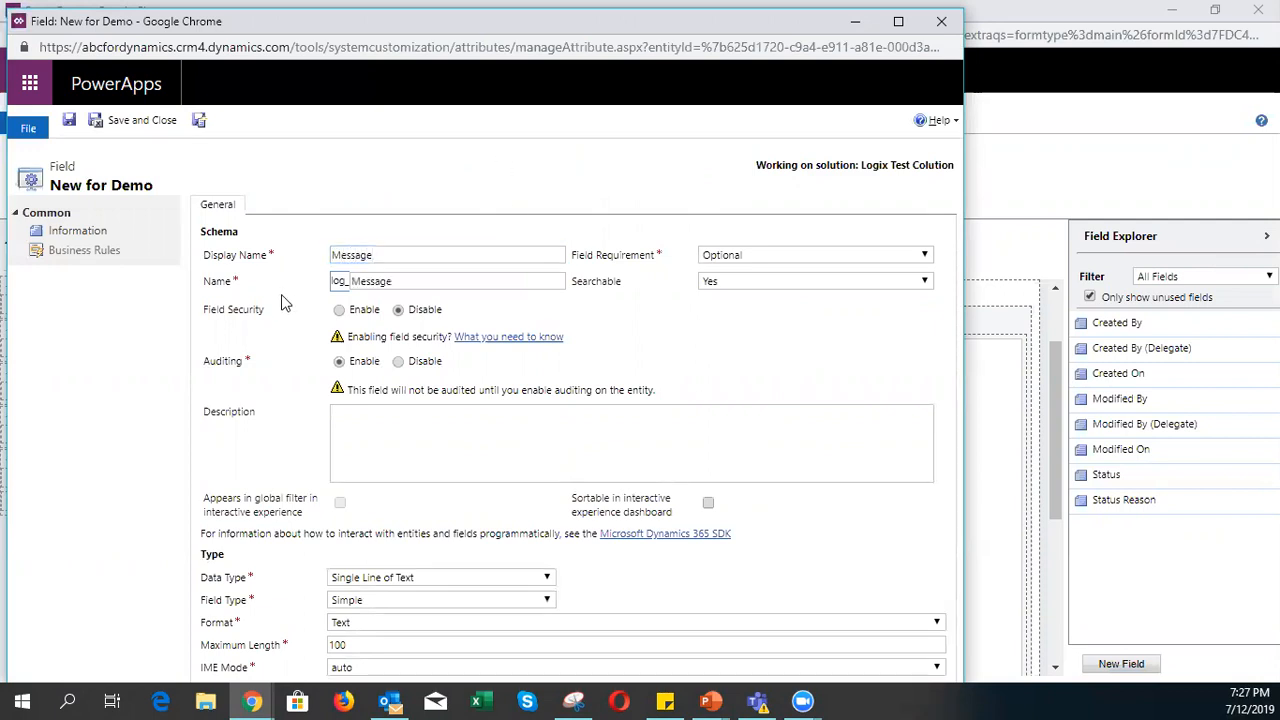
pyautogui.moveTo(397, 281); pyautogui.dragTo(245, 272)
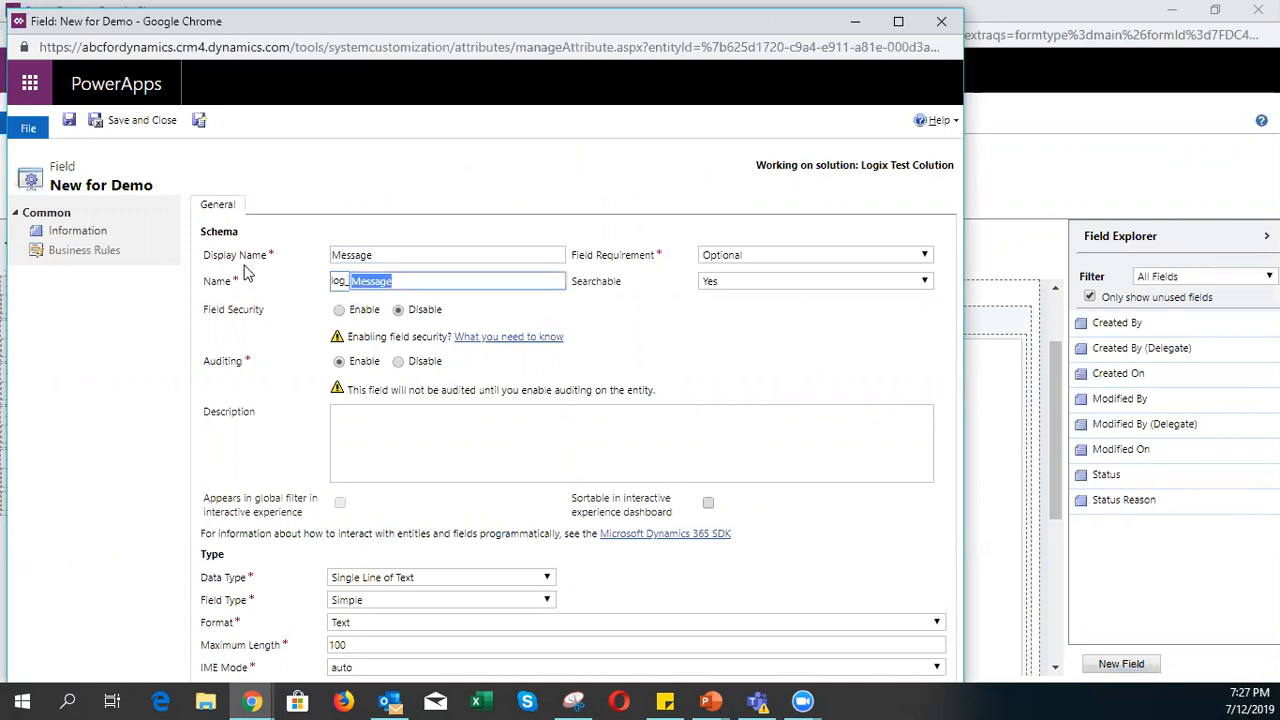
pyautogui.write('messag')
pyautogui.click(263, 387)
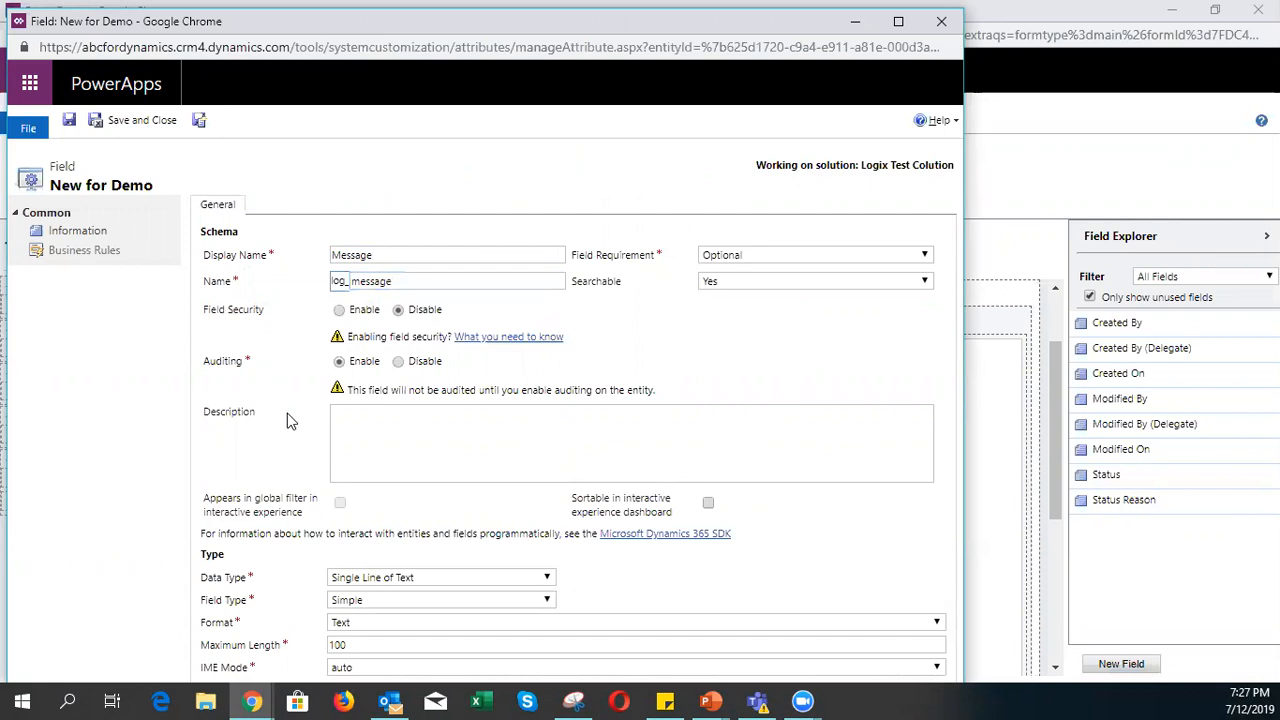
pyautogui.doubleClick(352, 284)
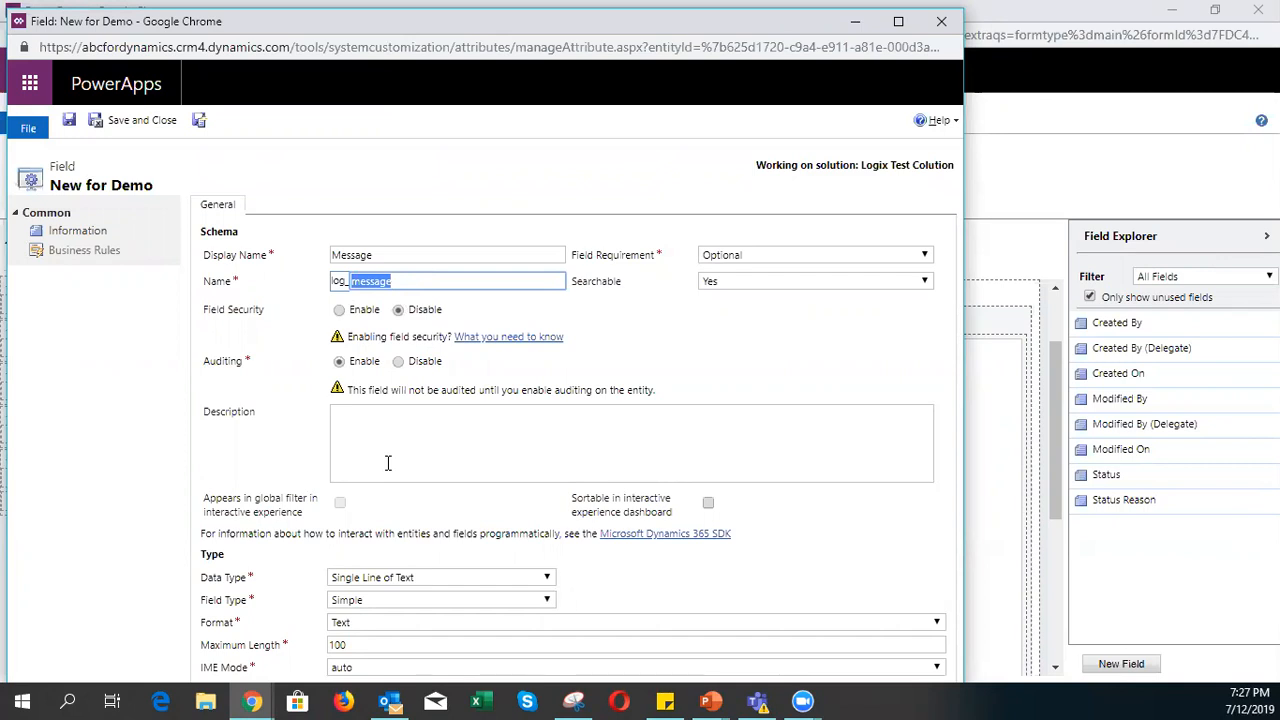
pyautogui.click(241, 452)
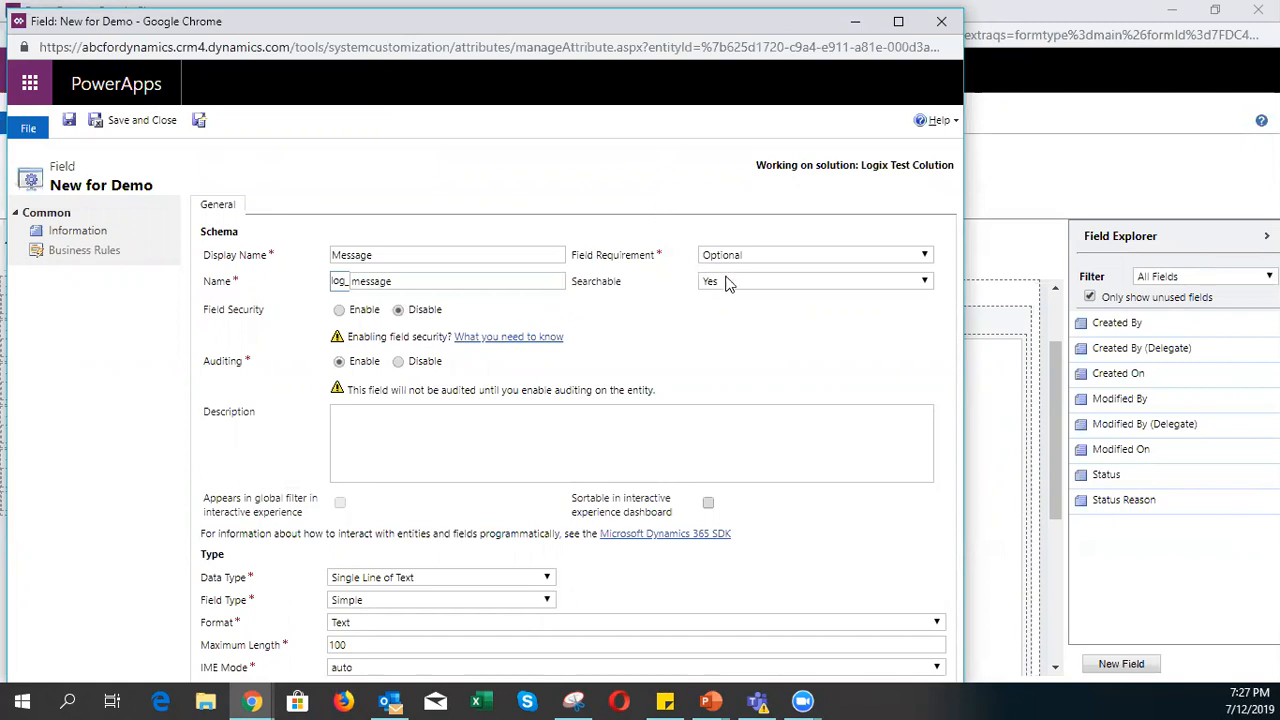
# - Set the Message field's Data Type to Multiple Lines of Text
pyautogui.click(422, 585)
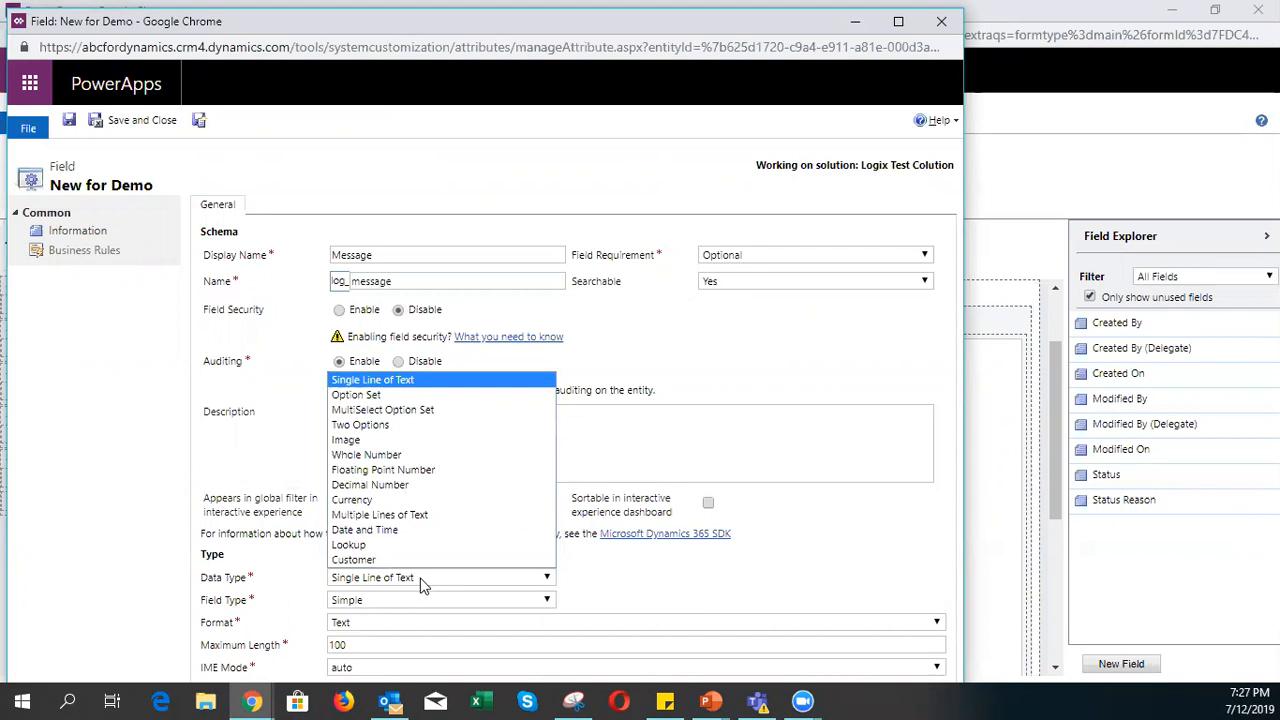
pyautogui.click(438, 516)
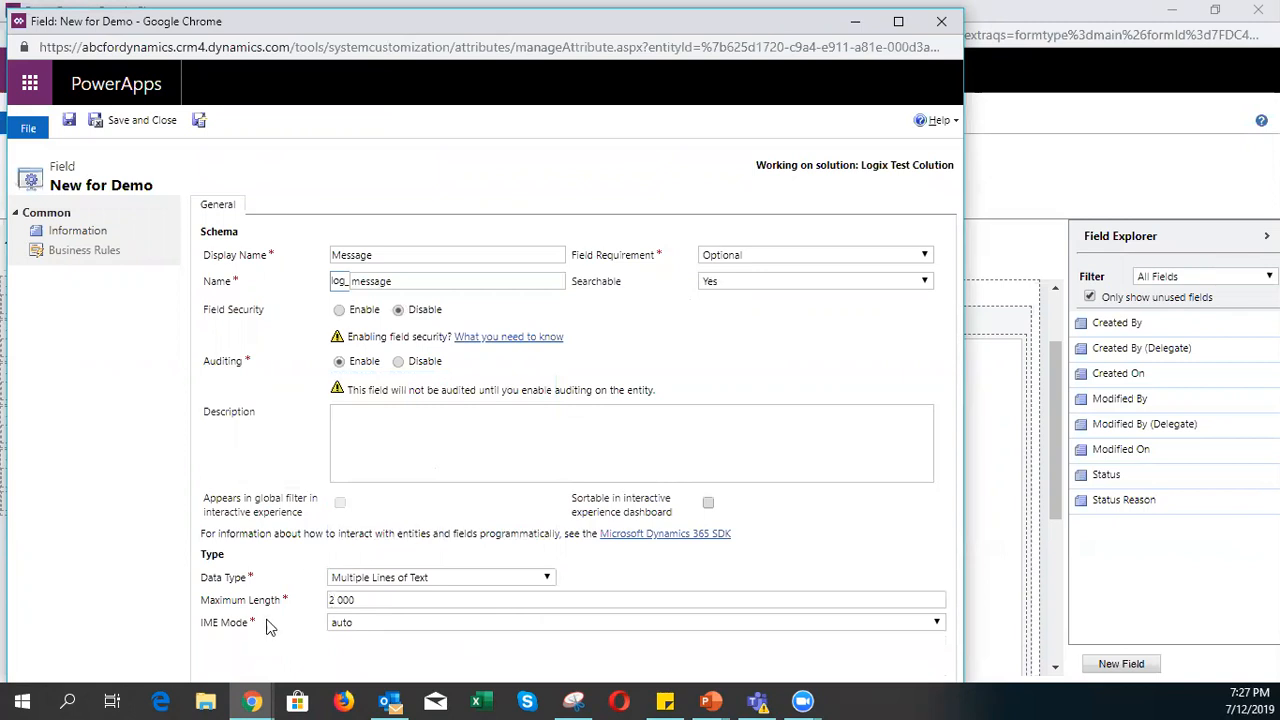
# - Set the Message field's maximum length to 500 and save and close the field definition
pyautogui.moveTo(386, 595); pyautogui.dragTo(238, 597)
pyautogui.write('500')
pyautogui.click(141, 120)
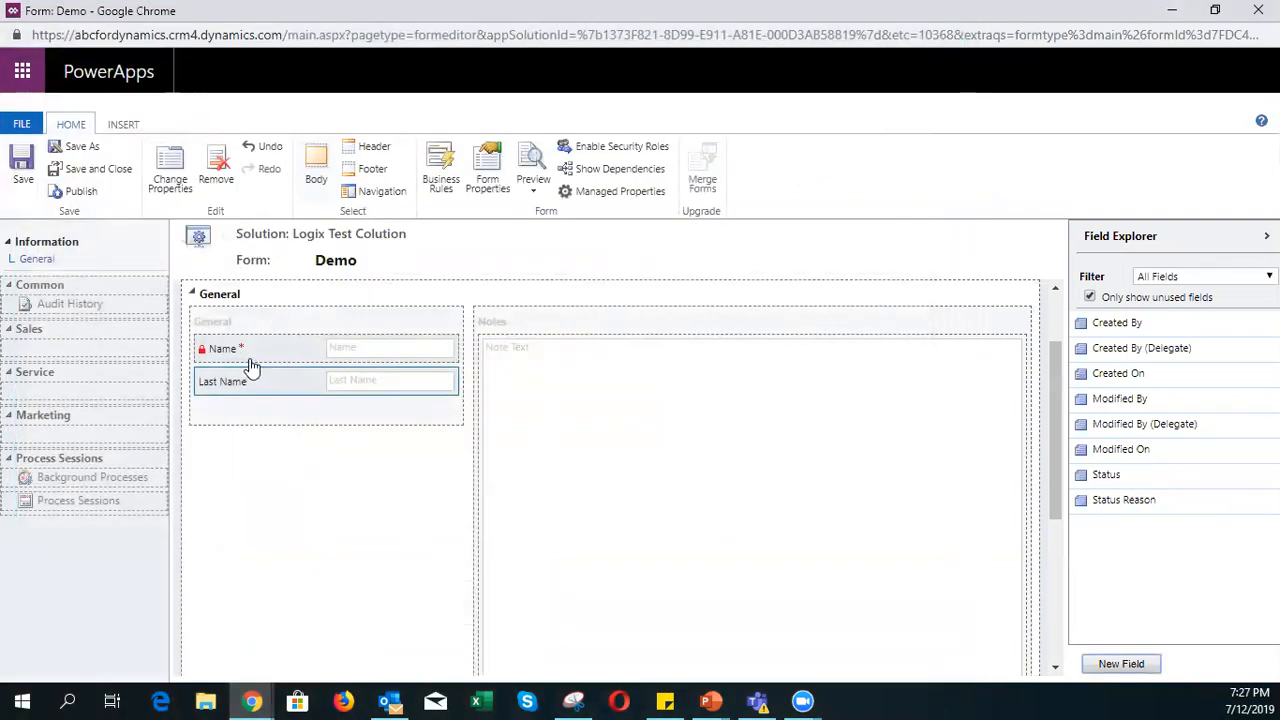
# - Save and reload the Demo form, and place the Message field below Last Name in the General section
pyautogui.click(25, 168)
pyautogui.click(270, 38)
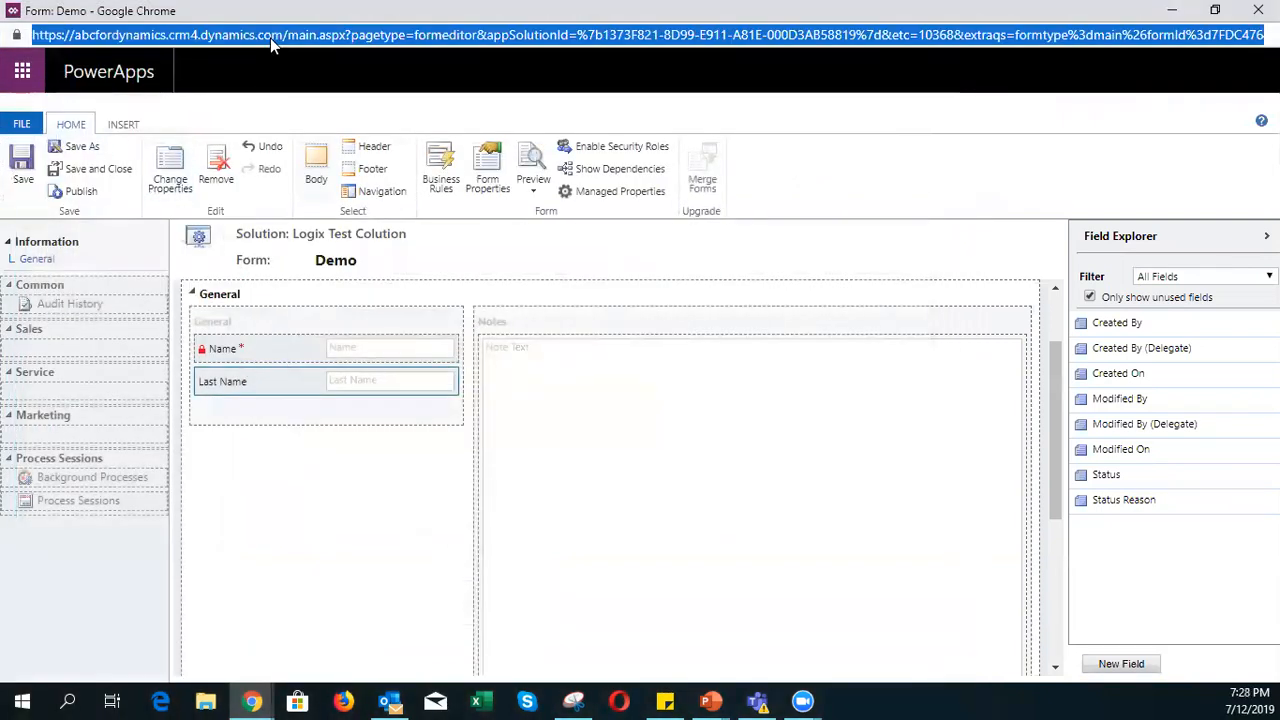
pyautogui.press('Return')
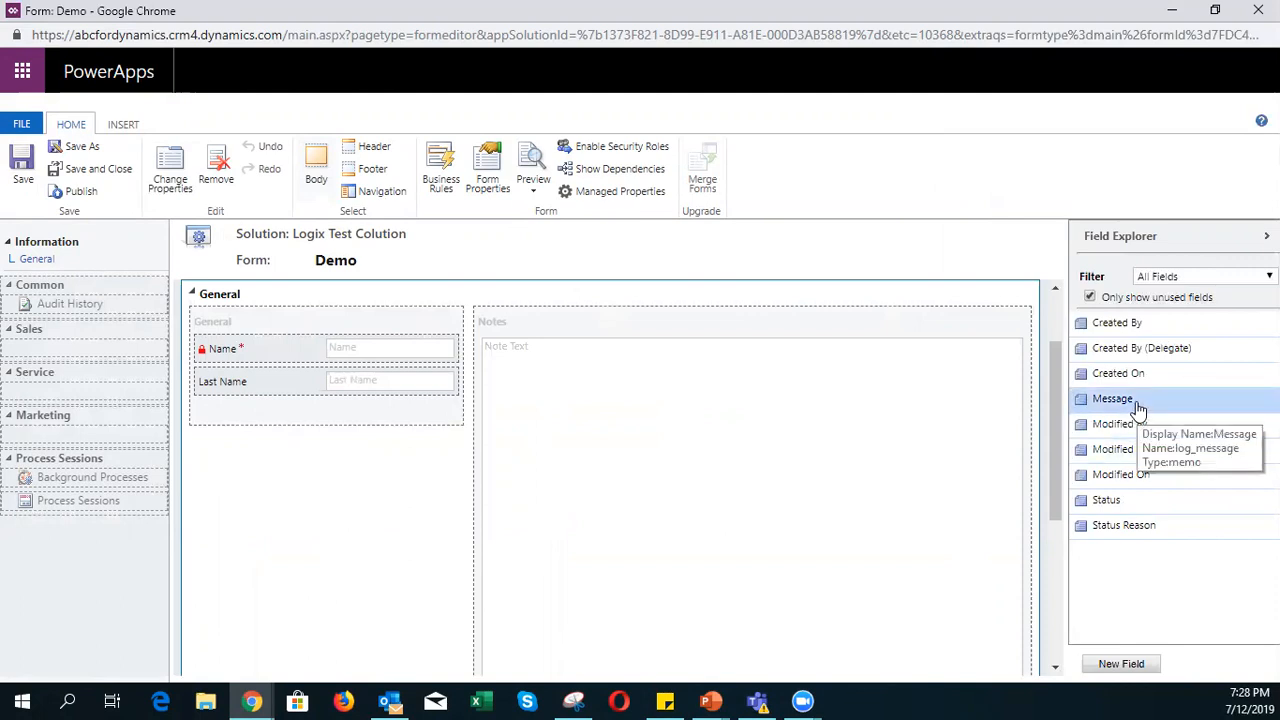
pyautogui.moveTo(1137, 405); pyautogui.dragTo(343, 392)
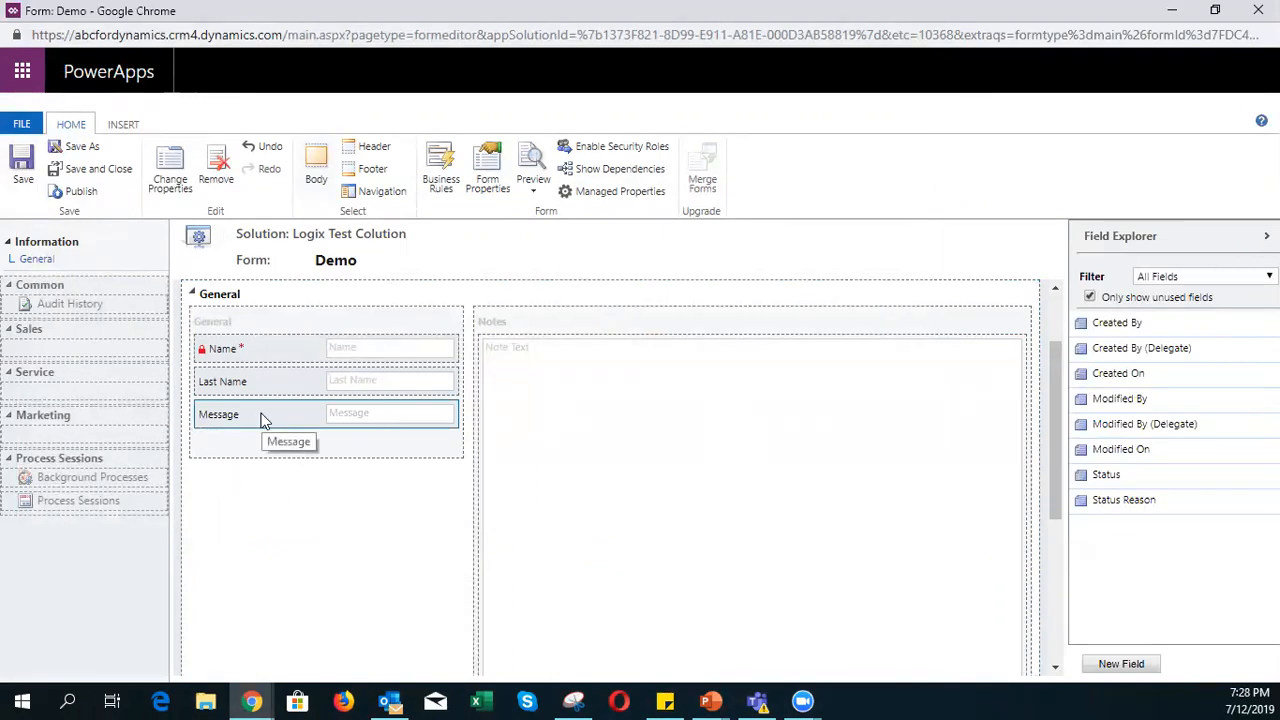
# - Open the properties of the Message field on the form and review its label and display settings
pyautogui.click(173, 175)
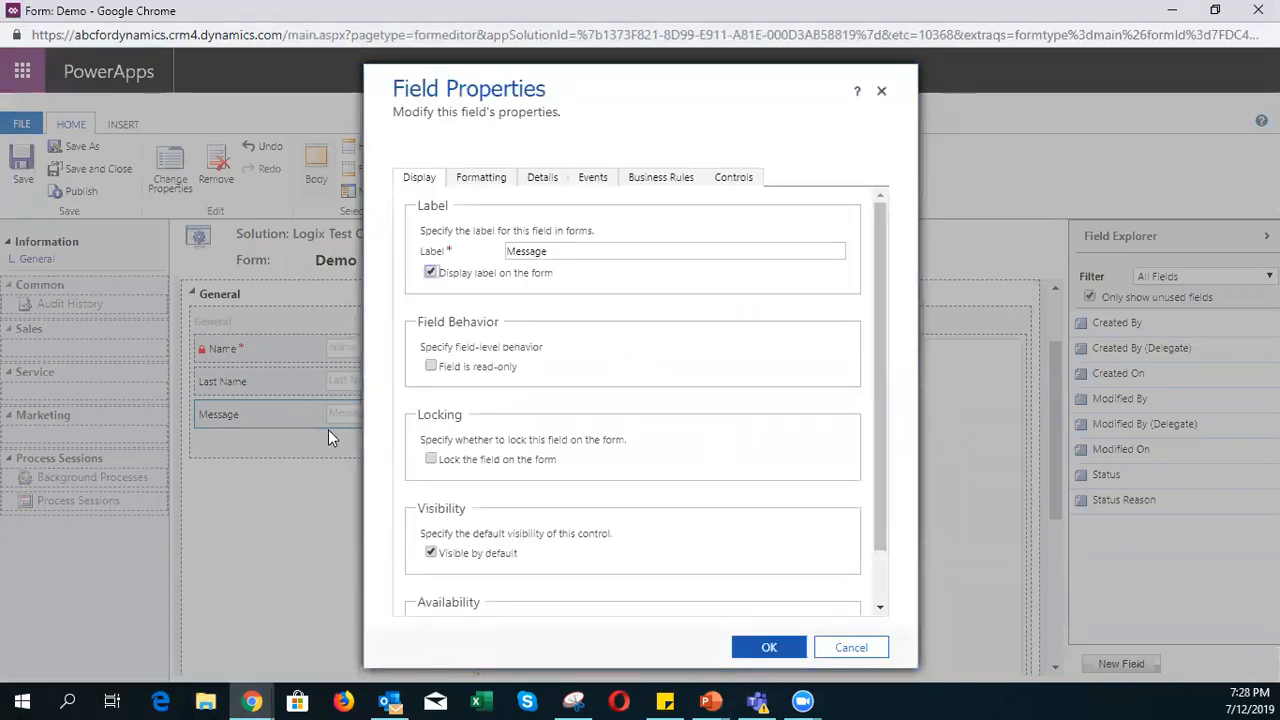
pyautogui.doubleClick(551, 251)
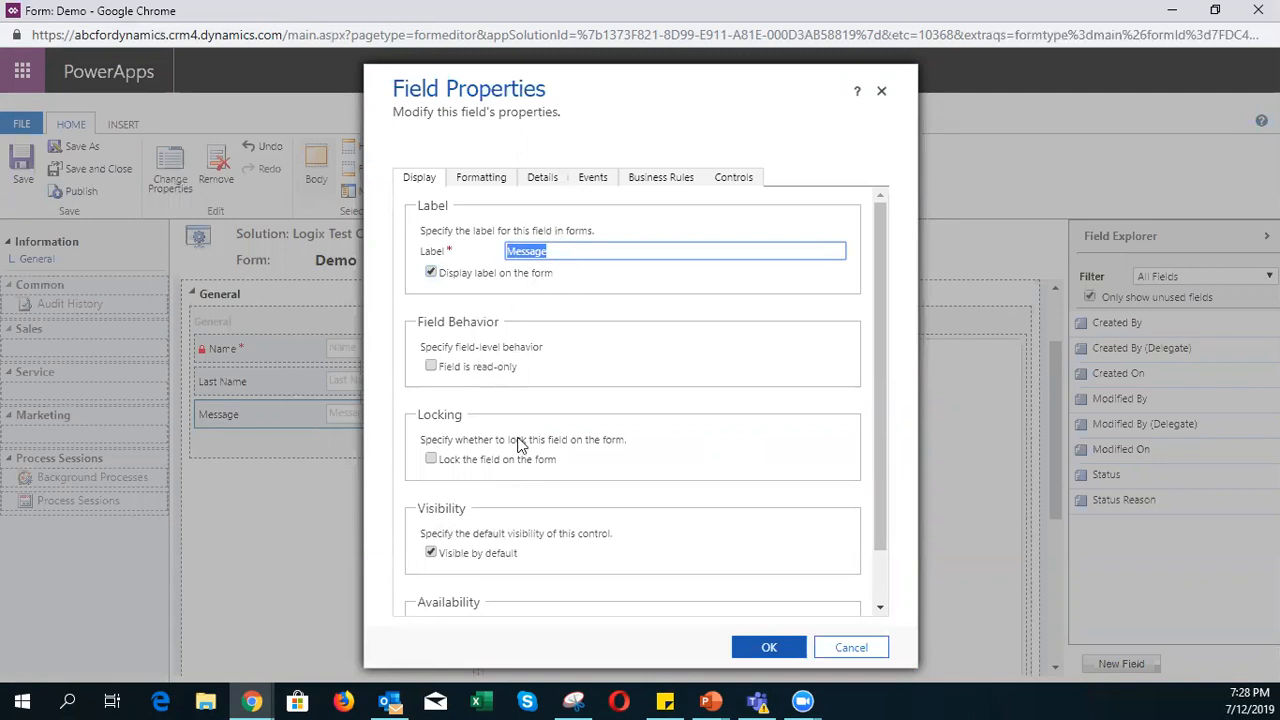
pyautogui.scroll(-1, 518, 444)
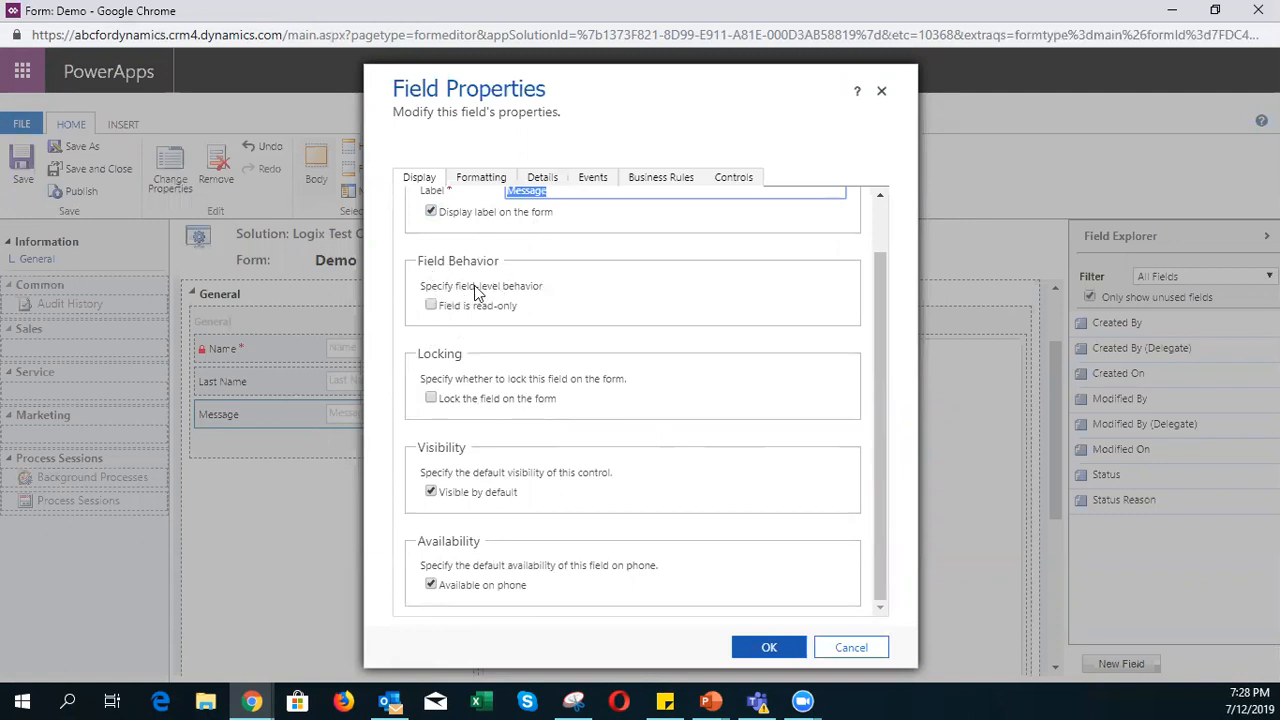
# - Try the Message field's read-only, visible by default and available on phone options, restoring each one
pyautogui.click(431, 305)
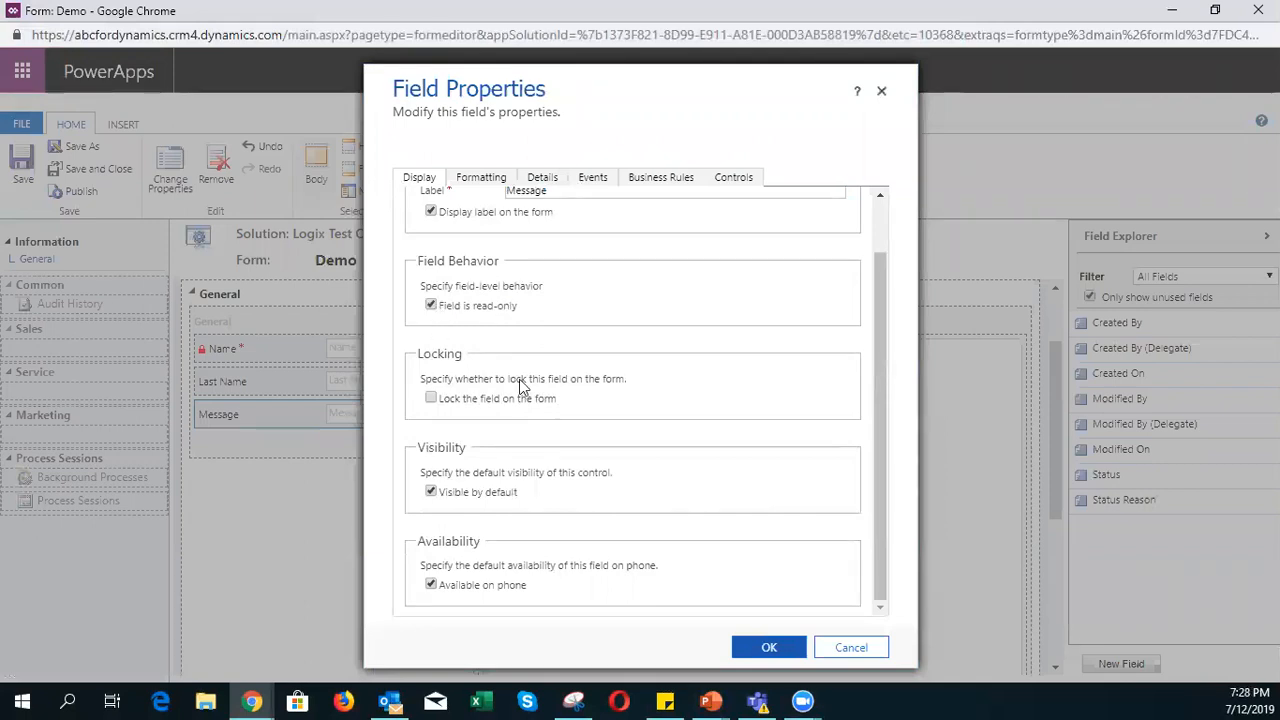
pyautogui.click(431, 305)
pyautogui.click(432, 493)
pyautogui.click(431, 492)
pyautogui.click(432, 586)
pyautogui.click(432, 585)
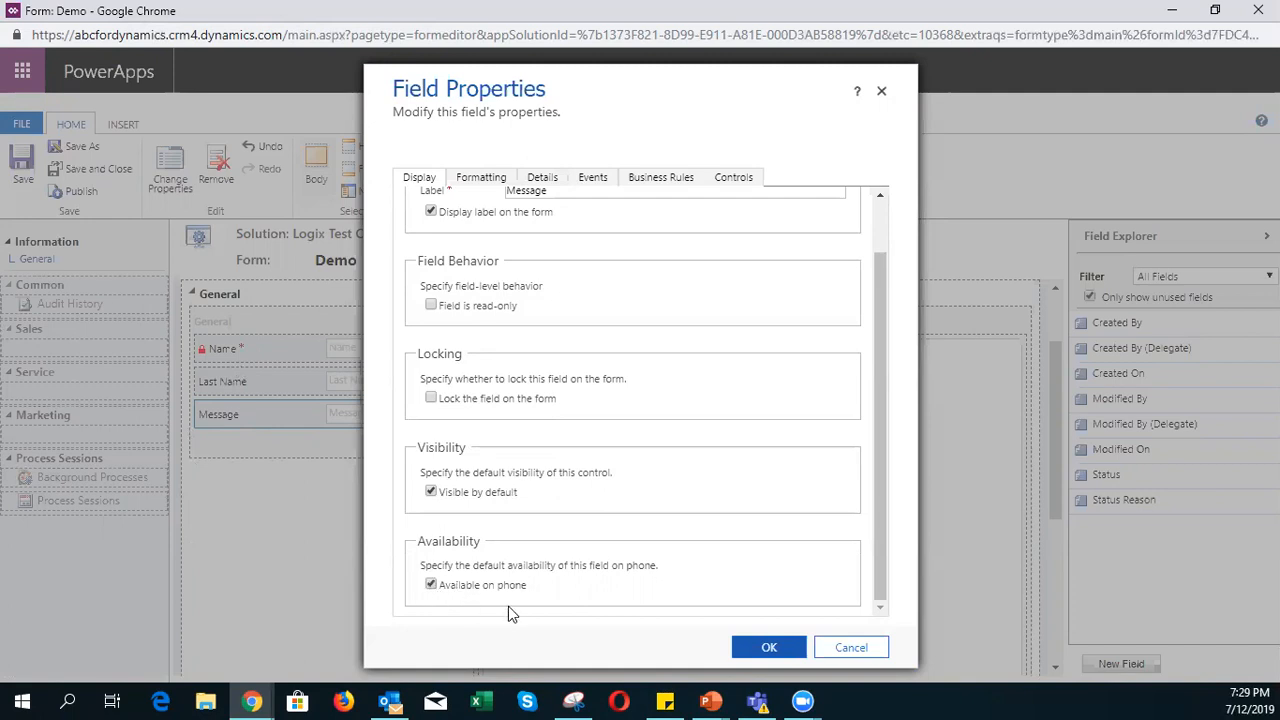
# - Set the Message field to occupy 5 rows, toggle its automatic expansion, and review its events, business rules and controls
pyautogui.click(488, 180)
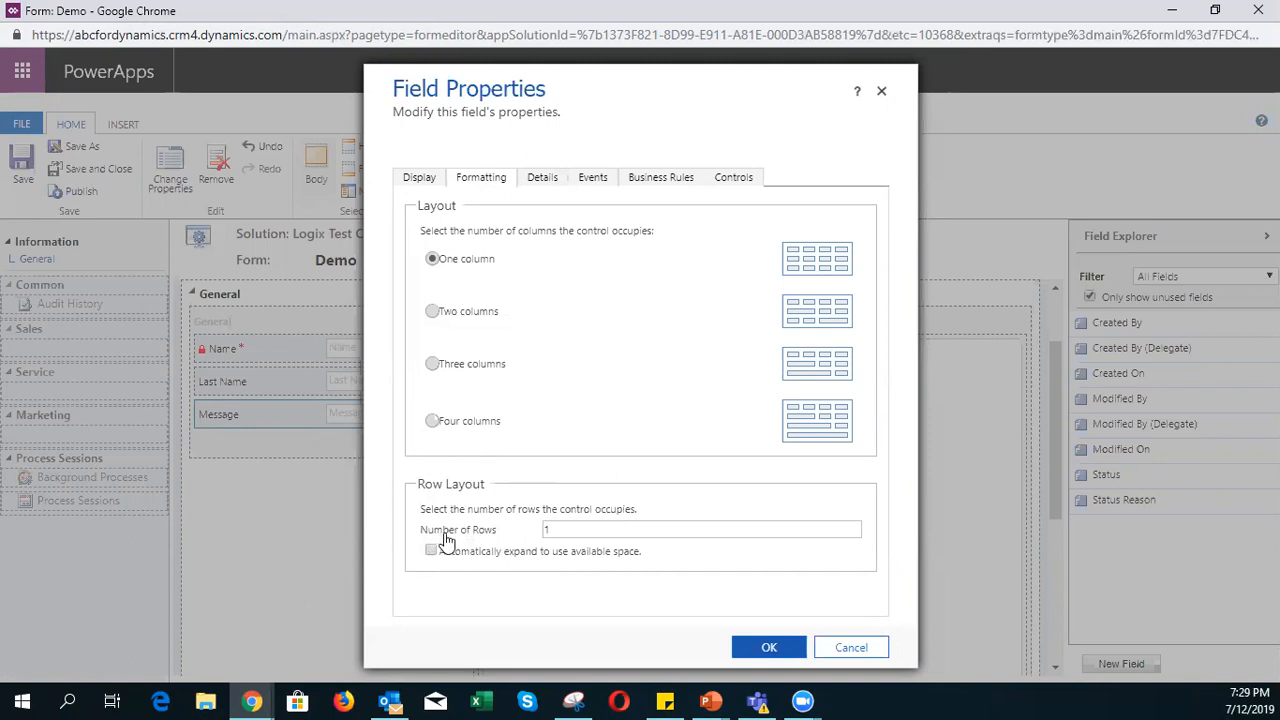
pyautogui.doubleClick(546, 530)
pyautogui.write('5')
pyautogui.click(431, 553)
pyautogui.click(545, 178)
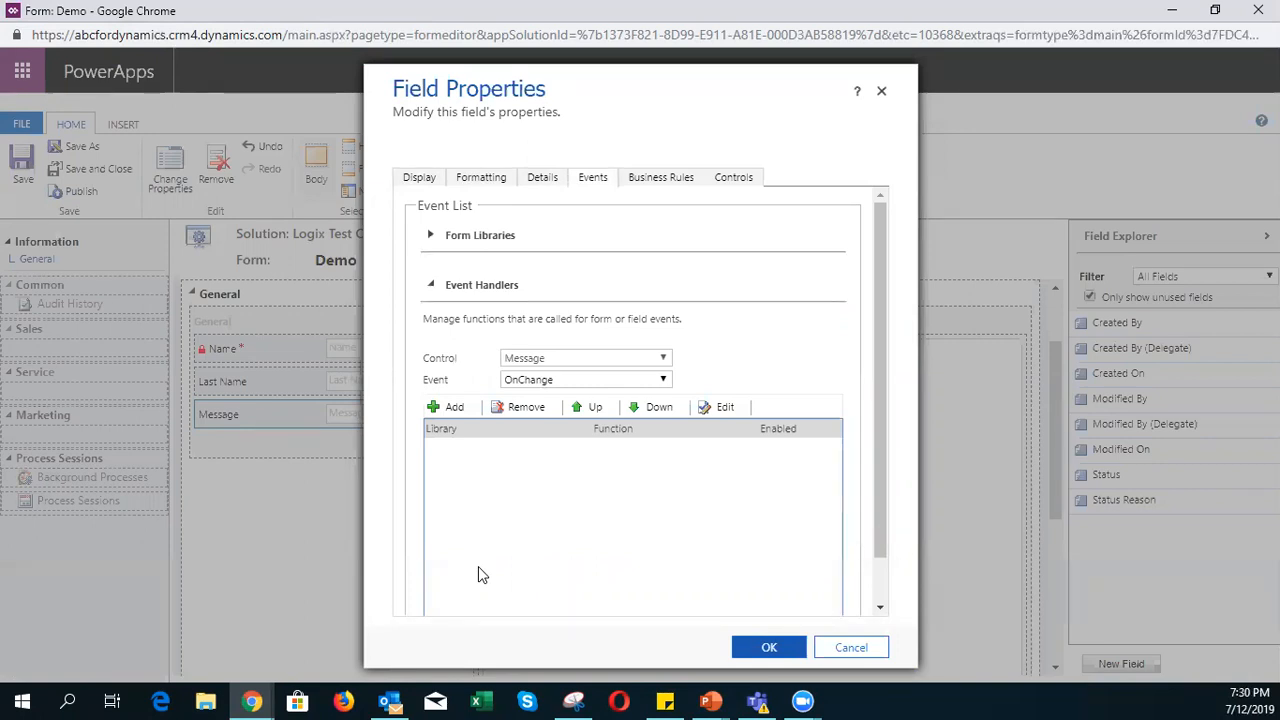
pyautogui.click(675, 180)
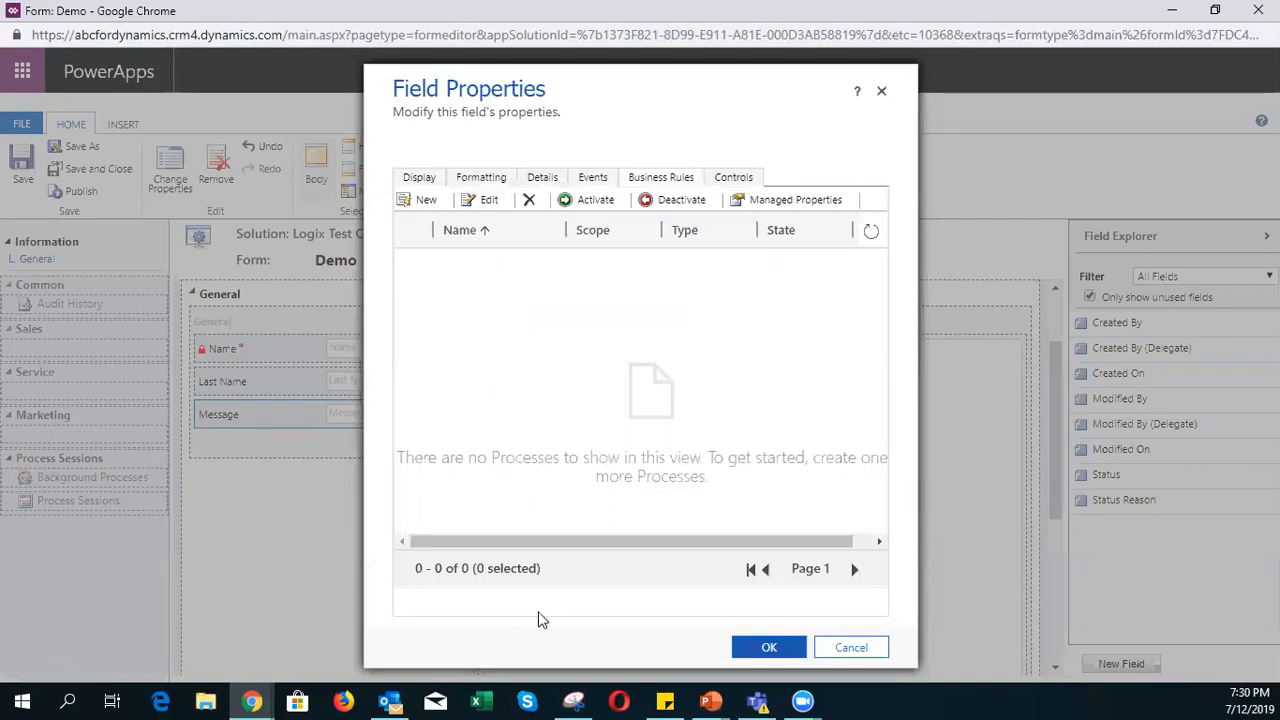
pyautogui.click(730, 180)
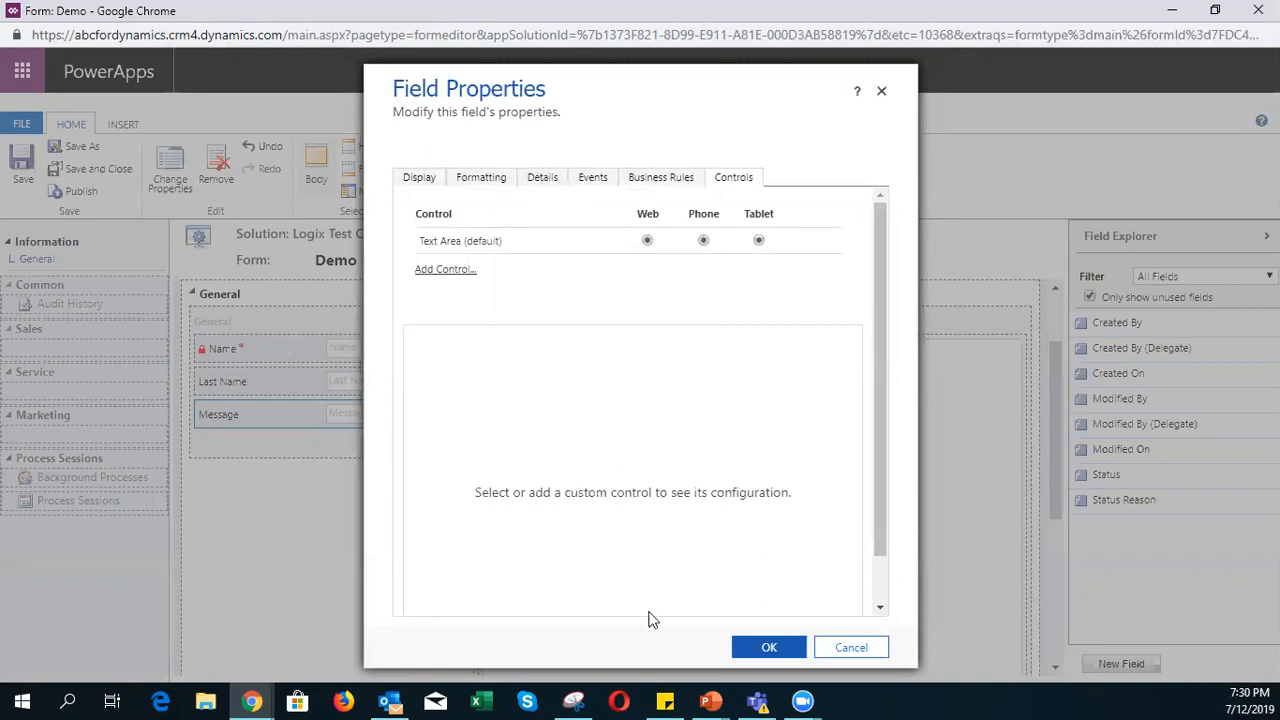
# - Apply the Message field's properties, and save and publish the Demo form
pyautogui.click(764, 652)
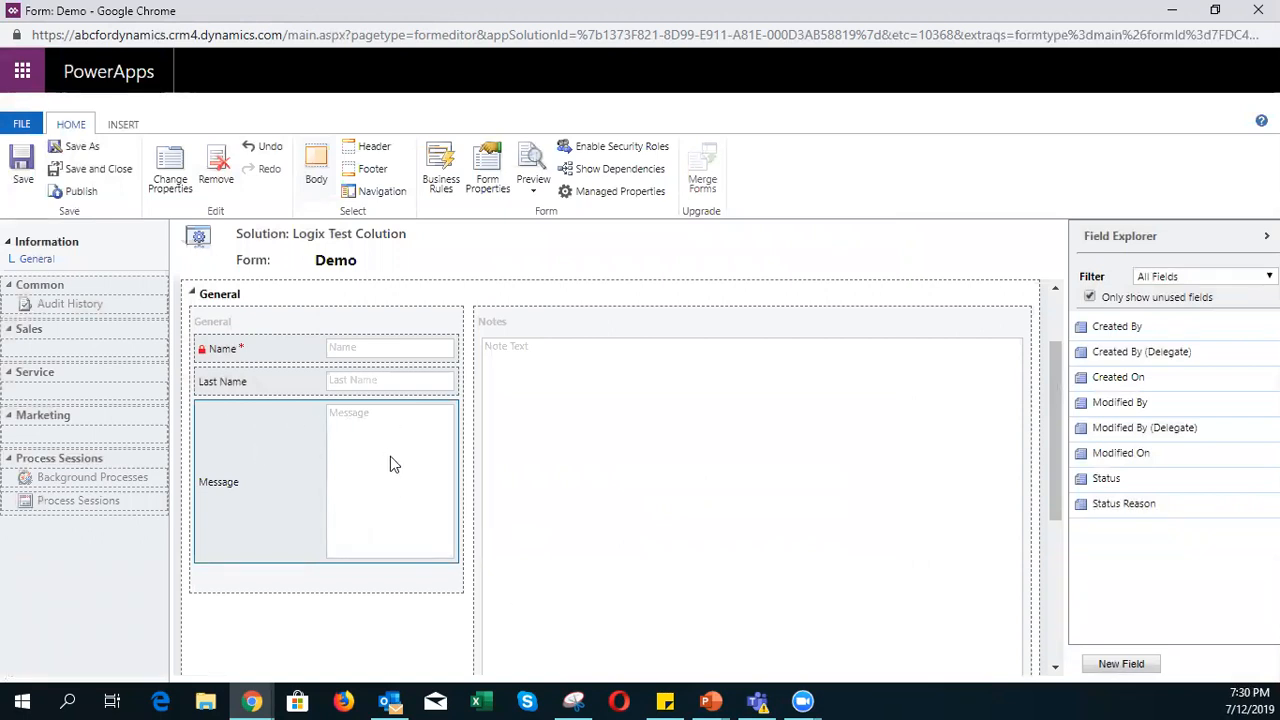
pyautogui.click(22, 157)
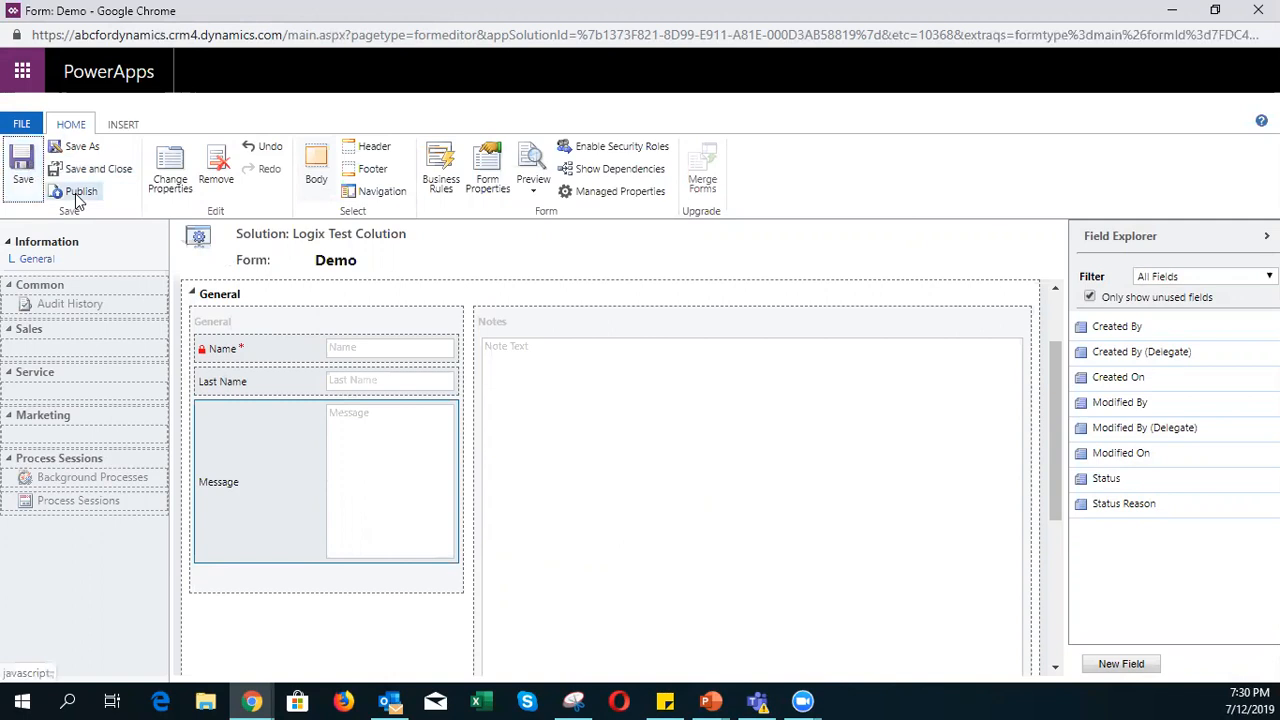
pyautogui.click(80, 192)
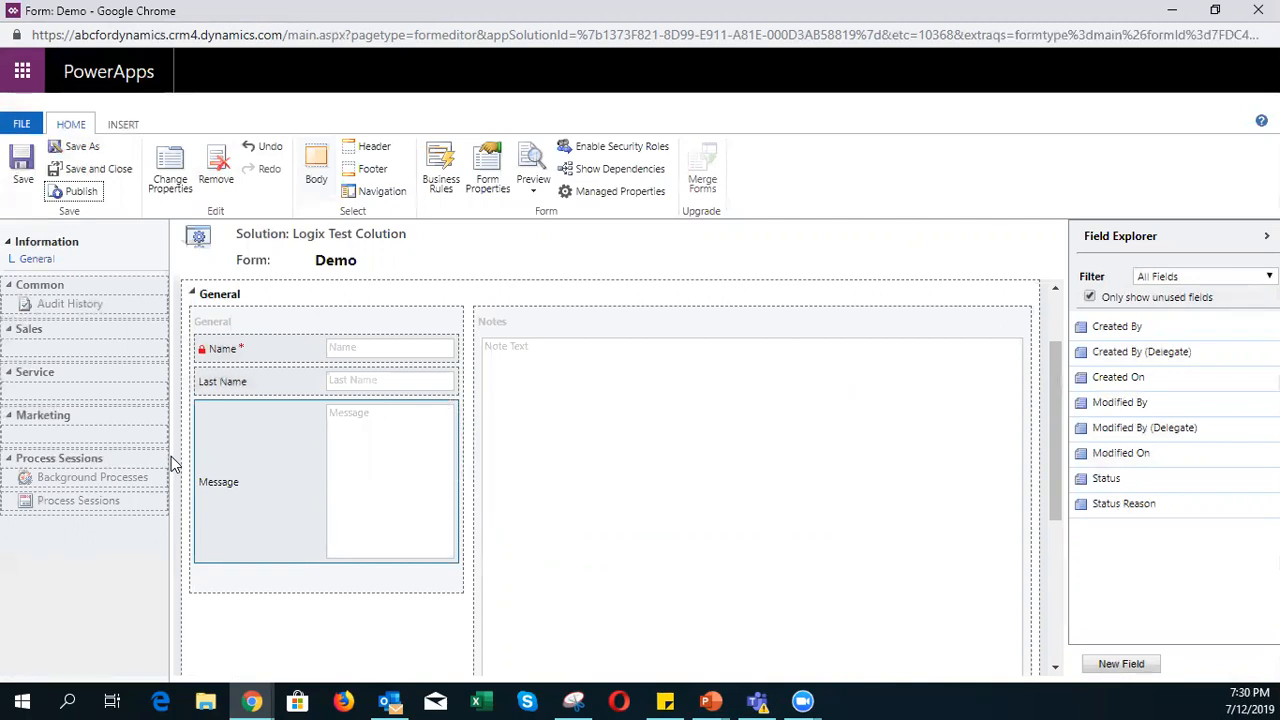
# - Check a blank new Demo record for the Message field, and return to the Demo Records list and reload it
pyautogui.click(1172, 10)
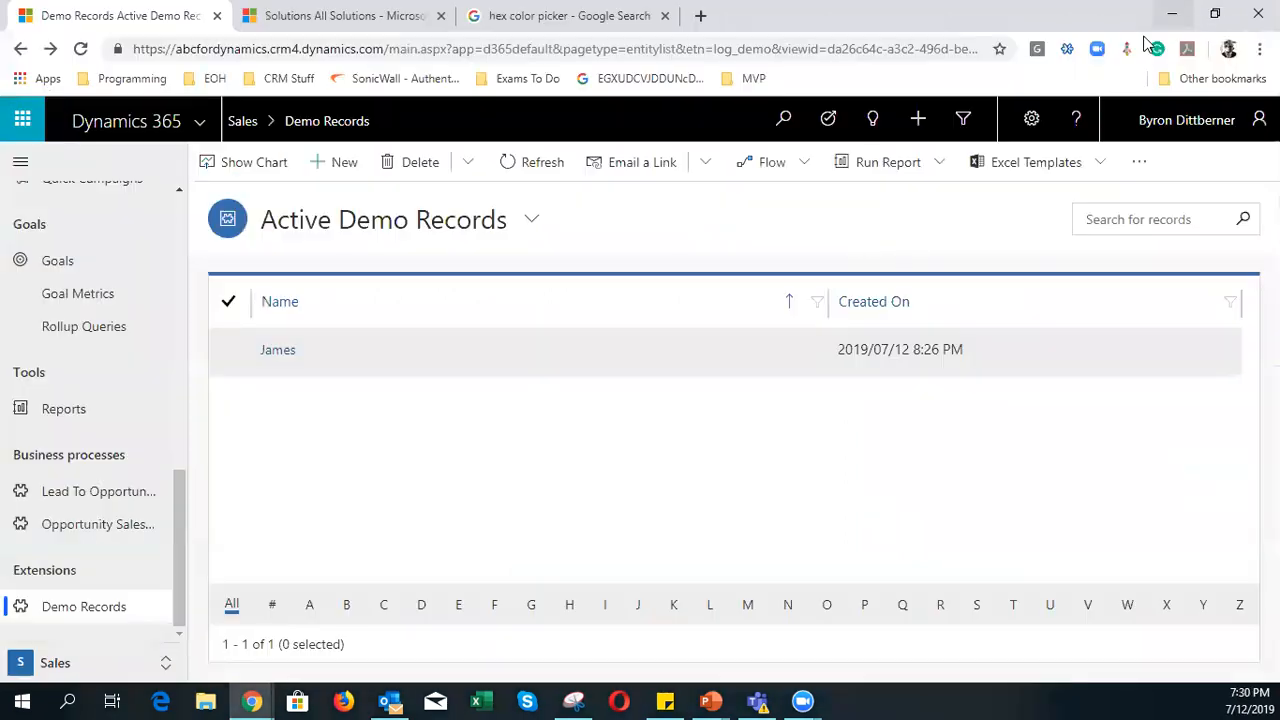
pyautogui.click(346, 165)
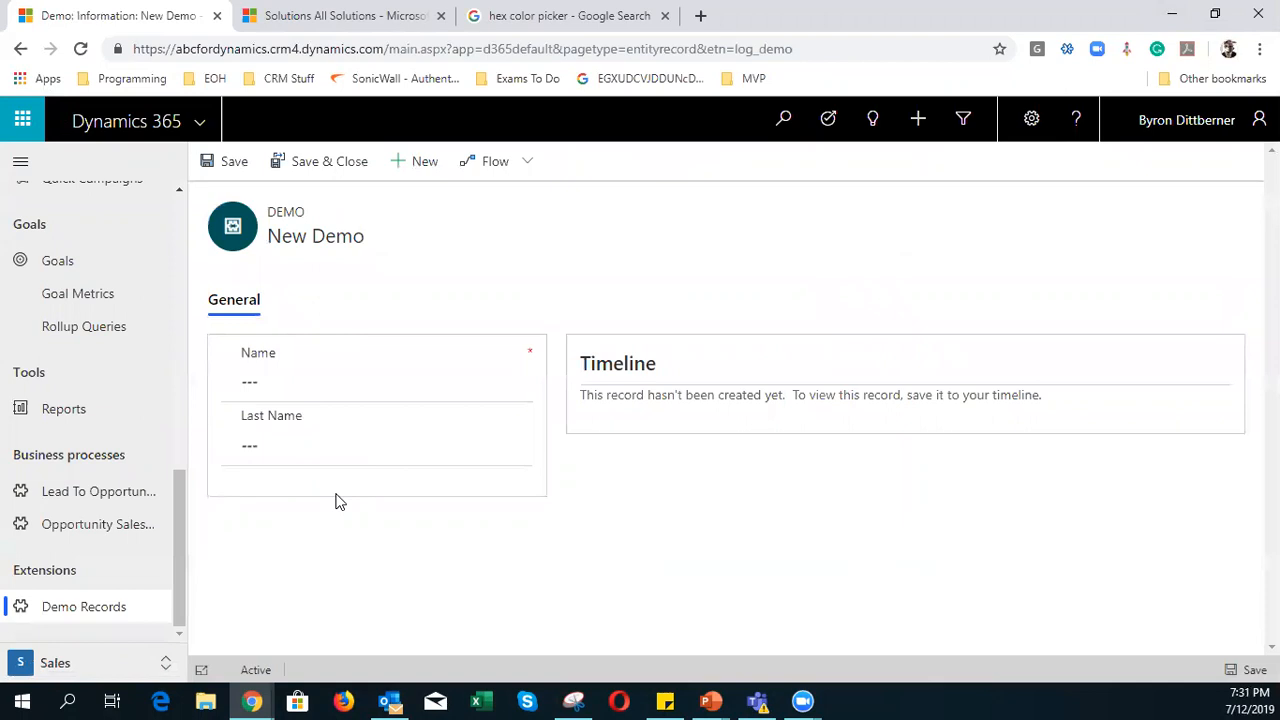
pyautogui.click(35, 611)
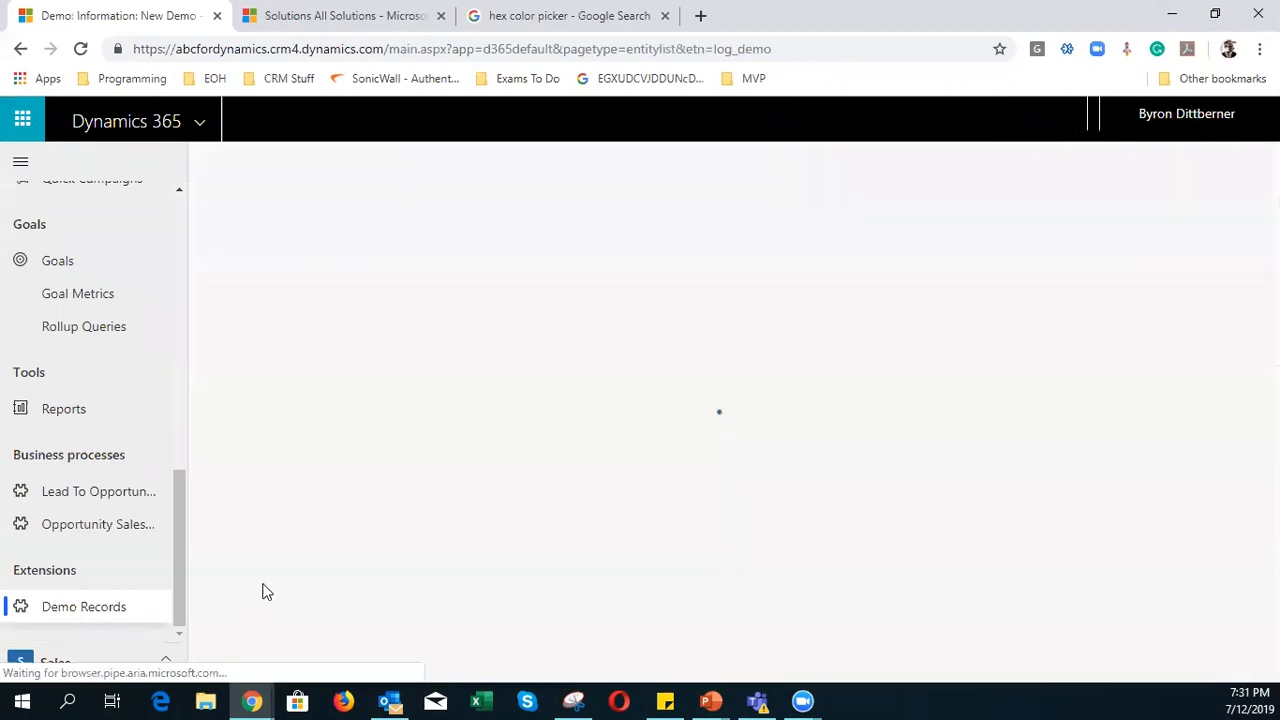
pyautogui.click(80, 49)
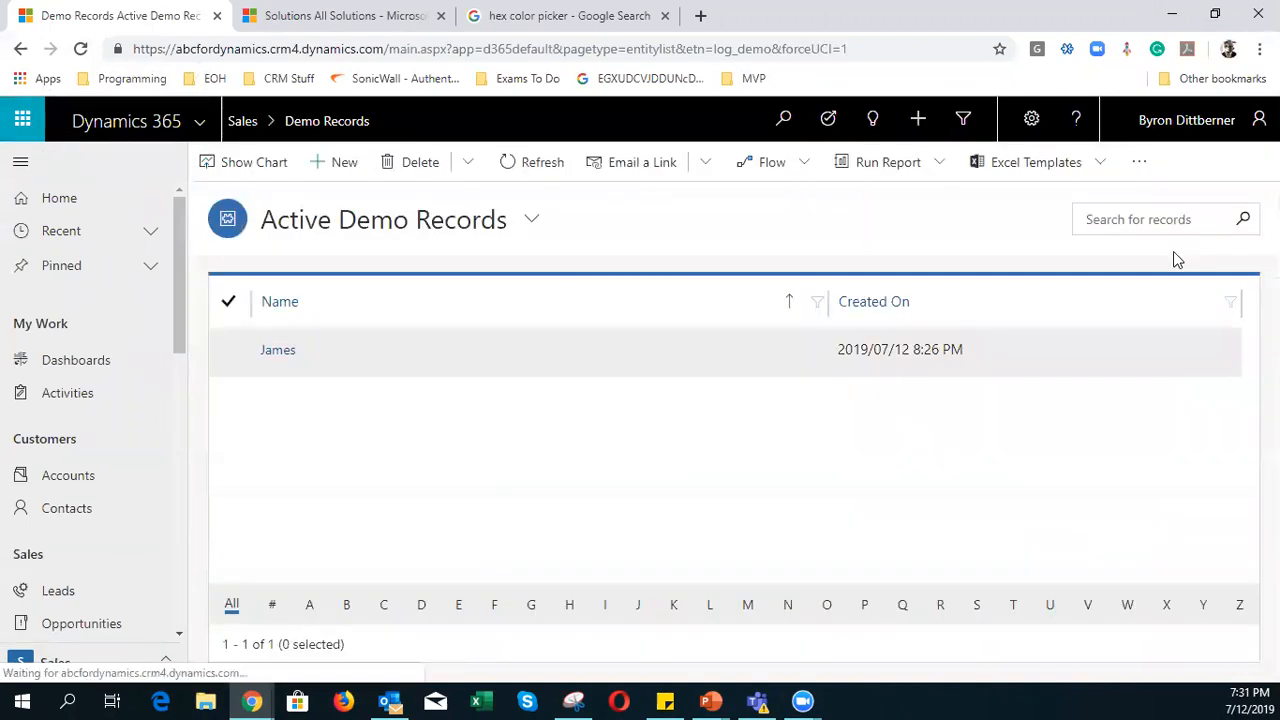
# - Open the existing Demo record and enter "This is a message field which contains a maximum of 500 char" as its Message
pyautogui.click(279, 352)
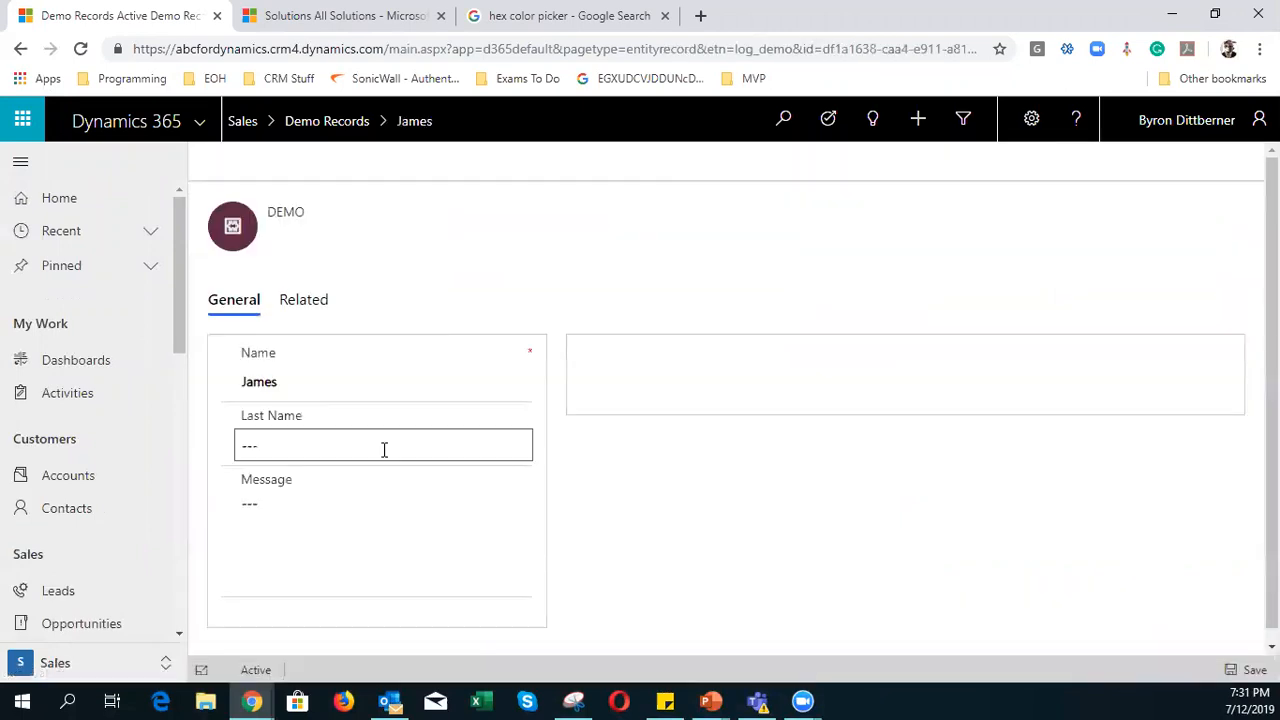
pyautogui.click(377, 506)
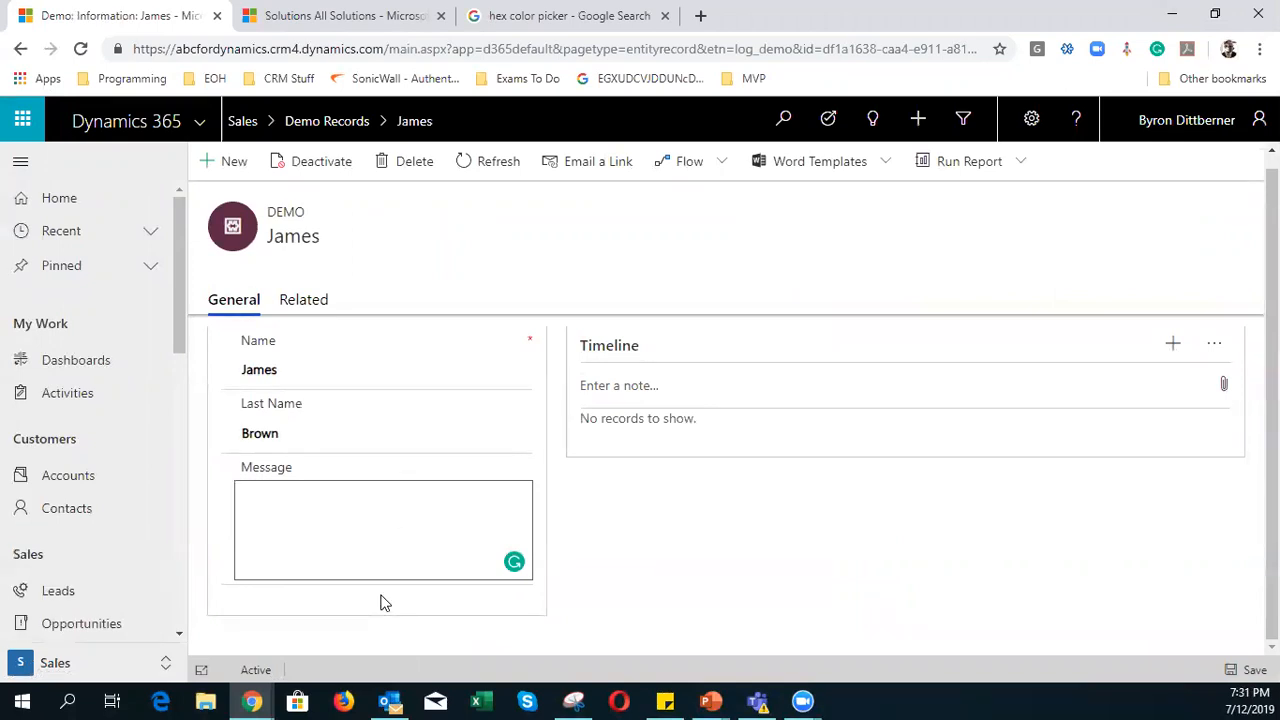
pyautogui.write('This is a message field whic')
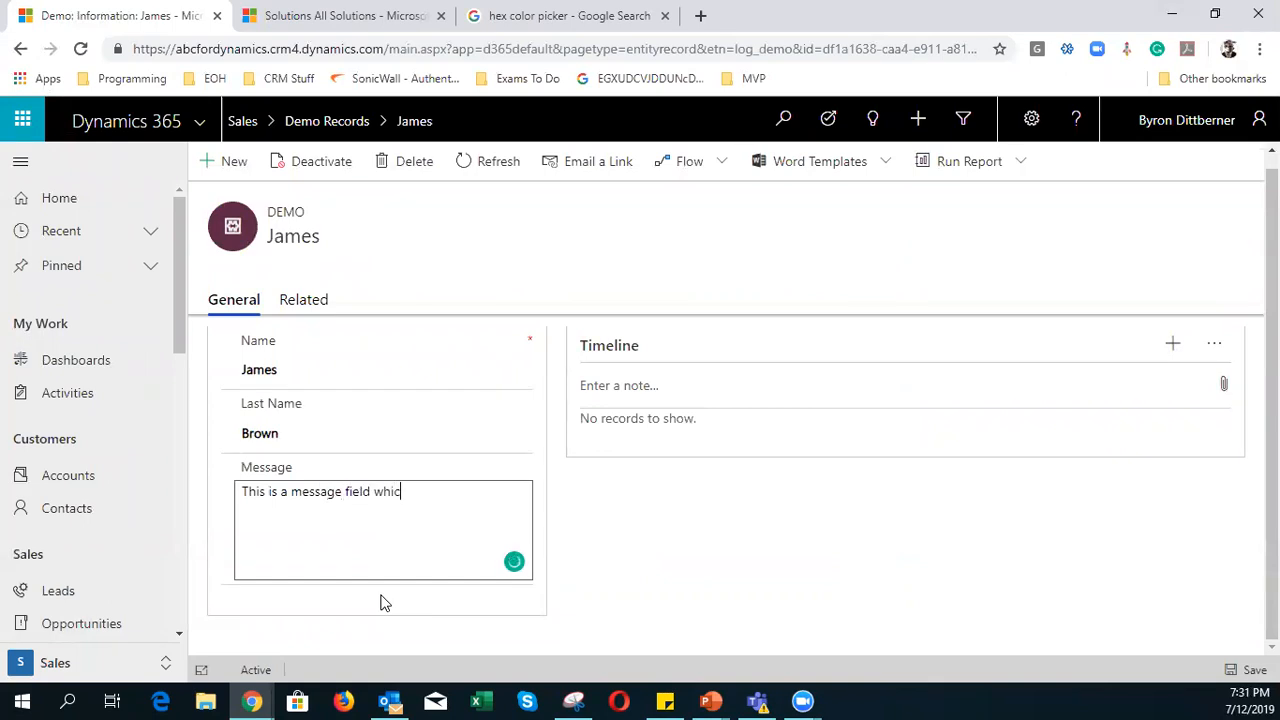
pyautogui.write('h contains a maximum of ')
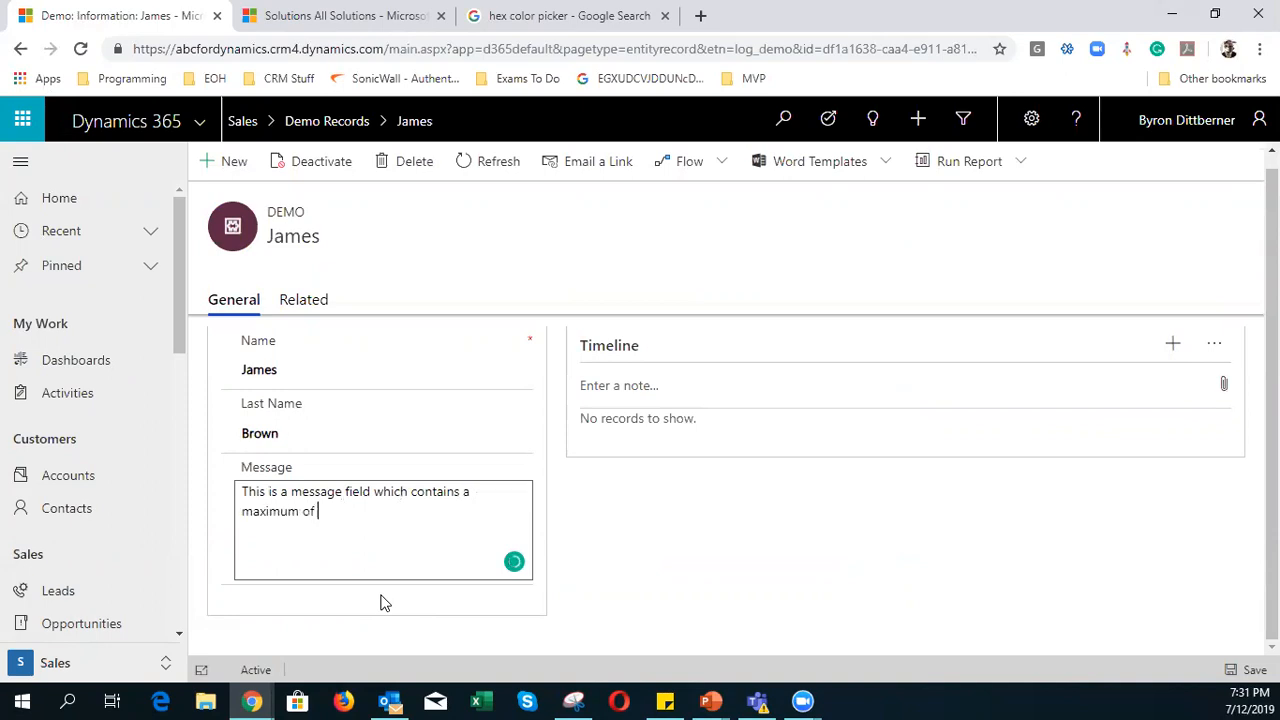
pyautogui.write('500 char')
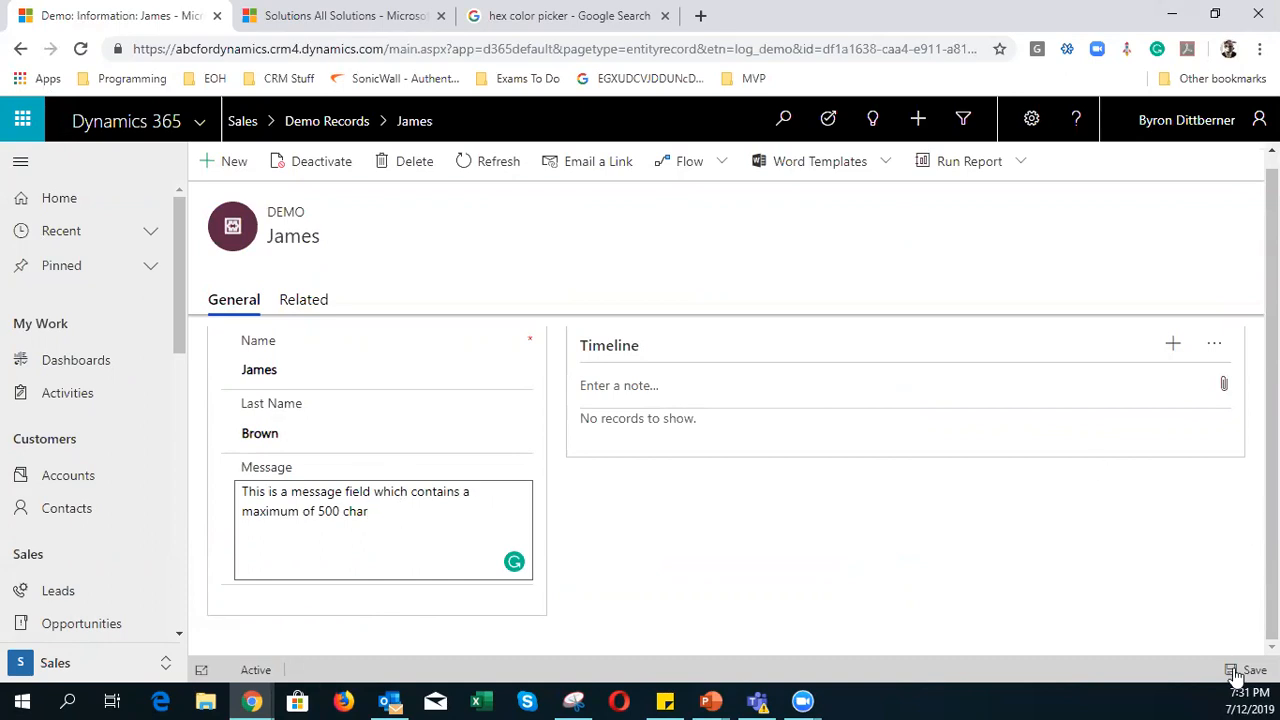
pyautogui.click(829, 524)
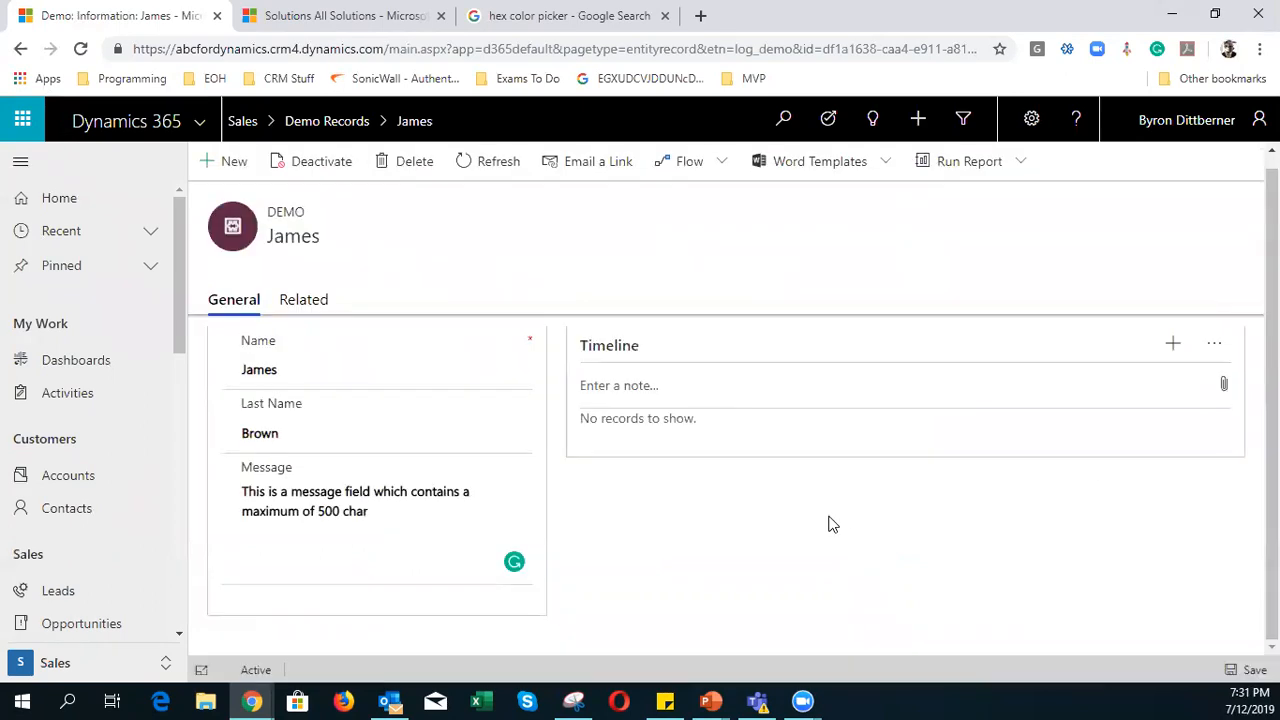
pyautogui.scroll(1, 833, 524)
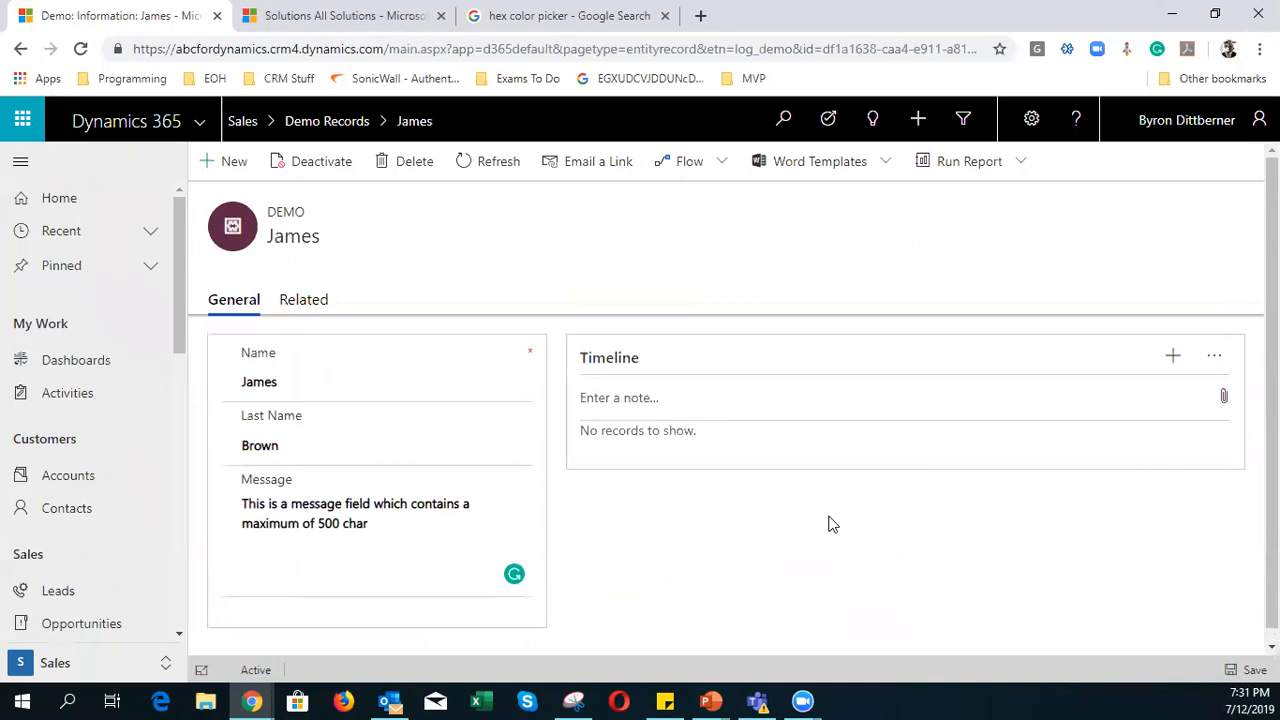
# - Add a timeline note to the record with title "This is a note" and text "Hi How are you"
pyautogui.click(706, 405)
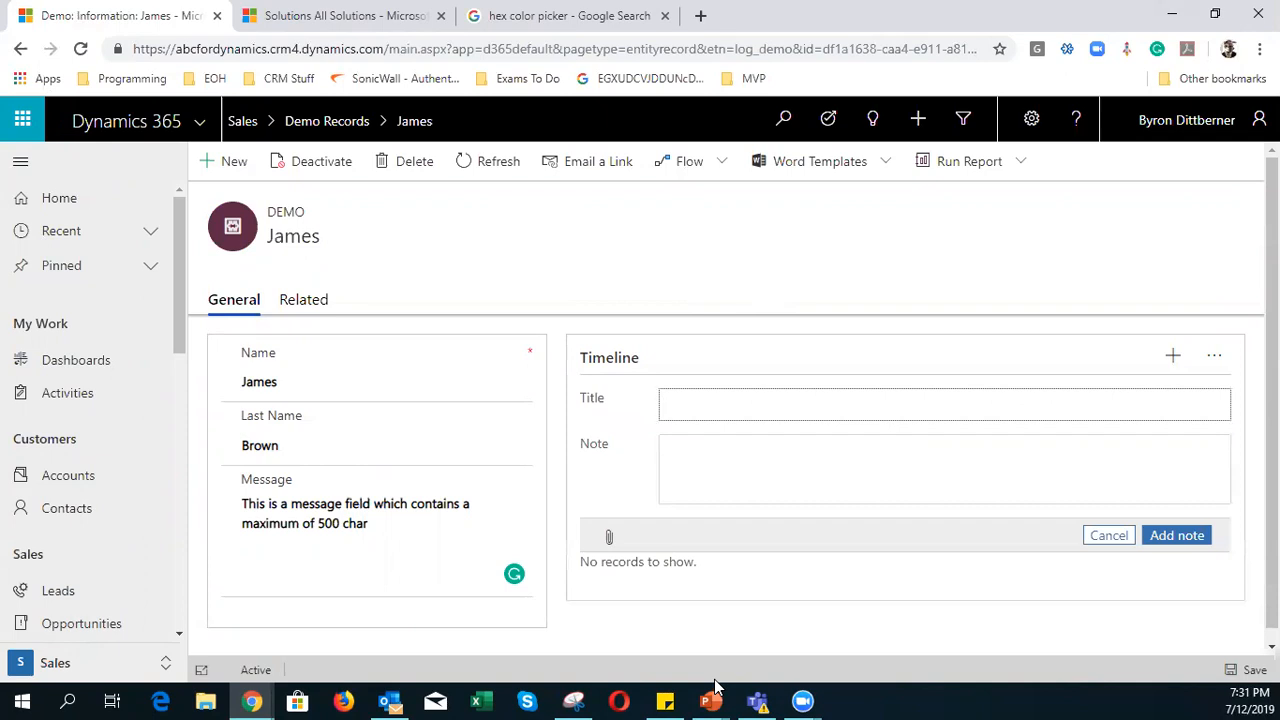
pyautogui.write('This is a note')
pyautogui.press('Tab')
pyautogui.write('Hi How are you')
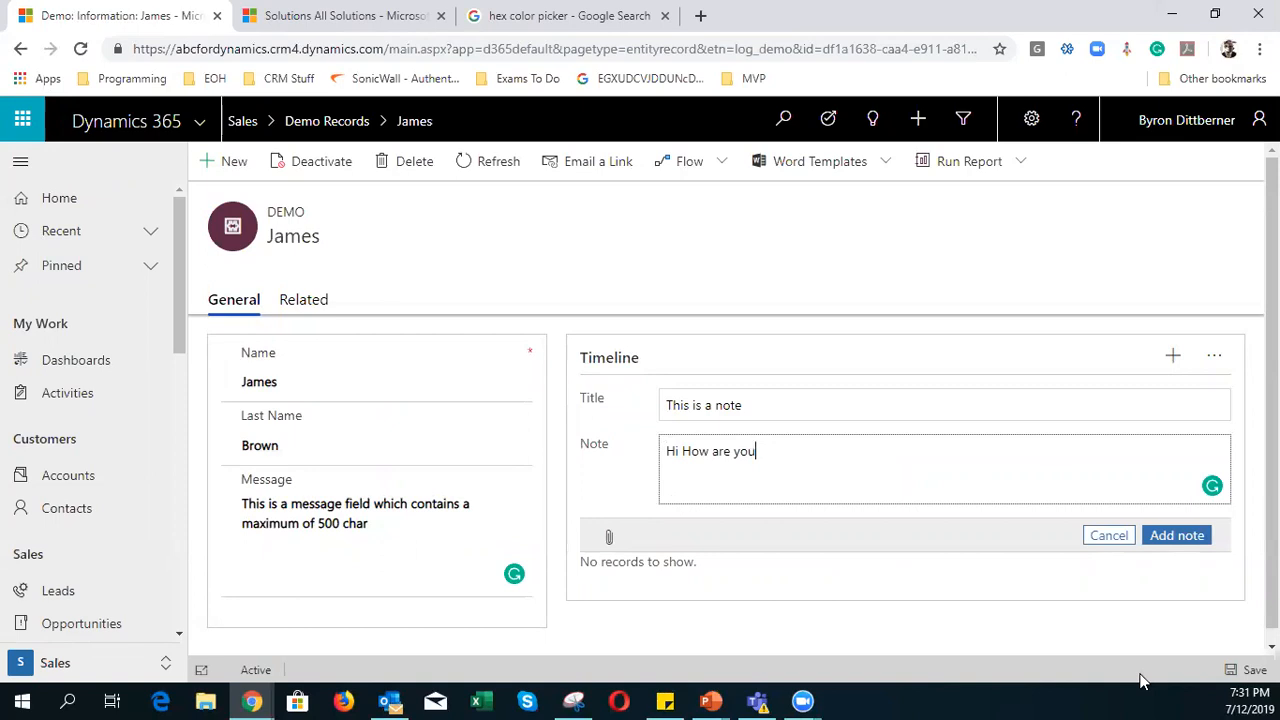
pyautogui.scroll(-1, 1056, 484)
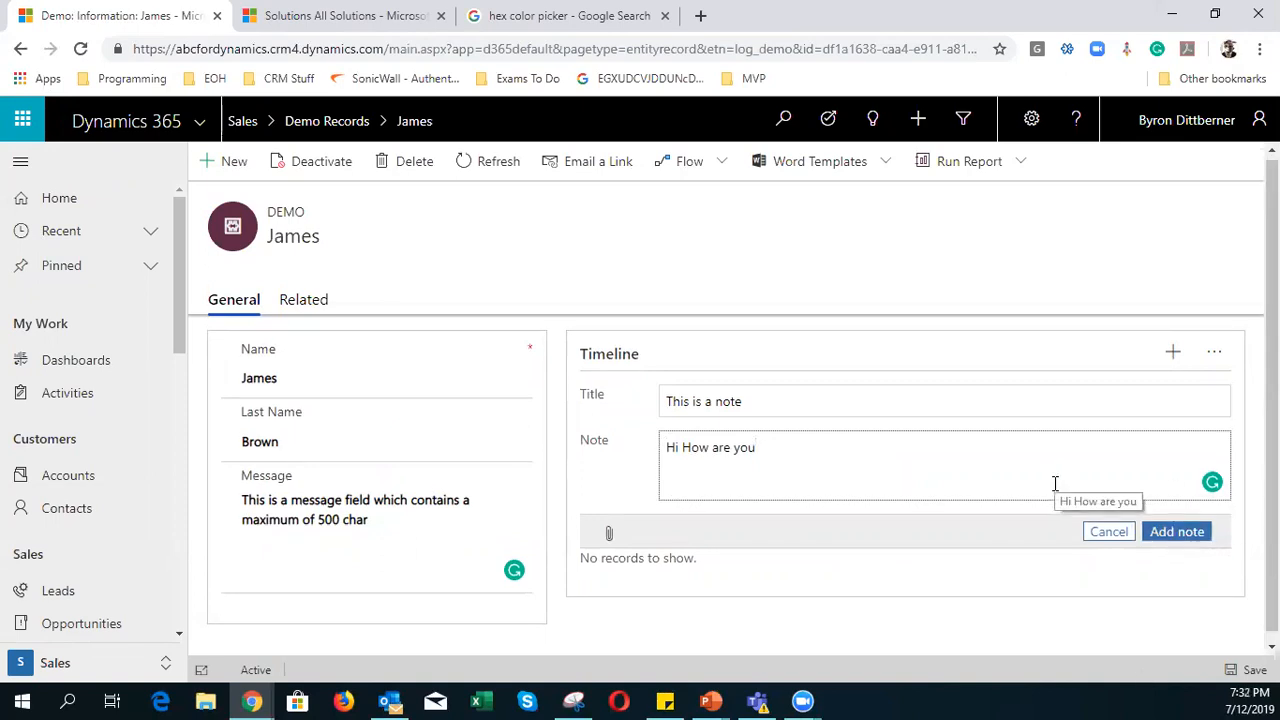
pyautogui.click(1182, 530)
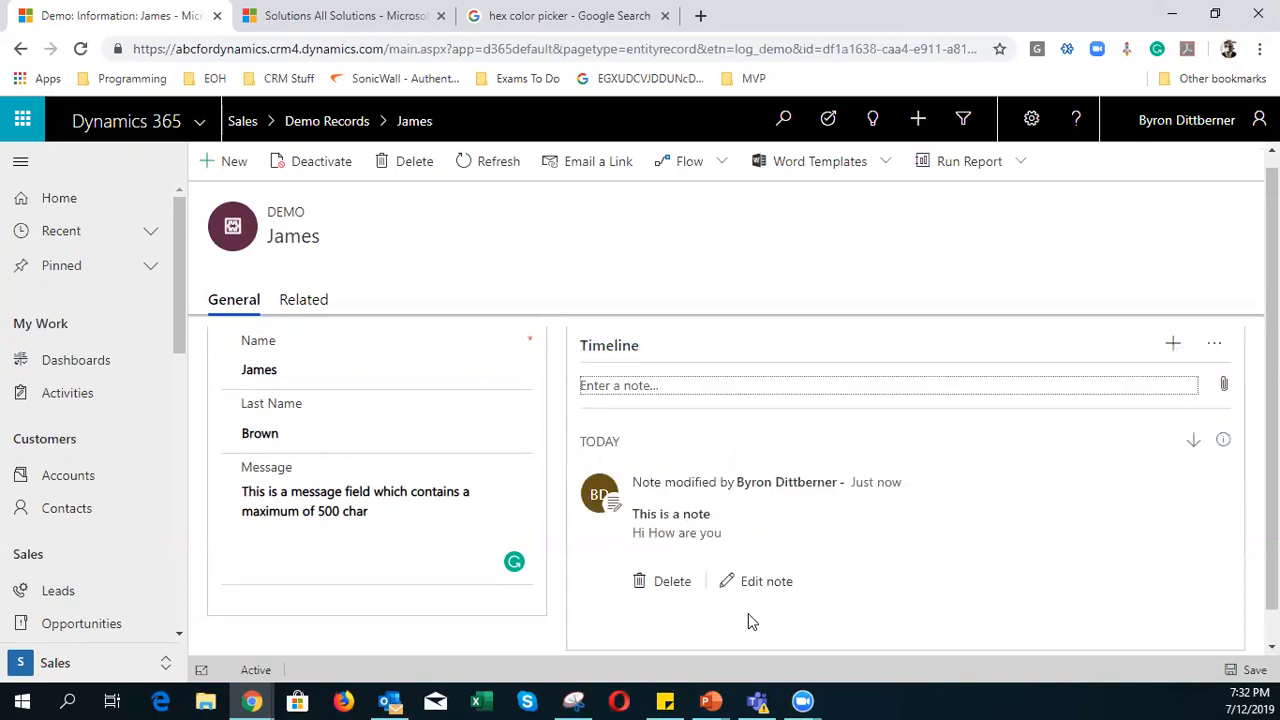
pyautogui.scroll(-1, 750, 620)
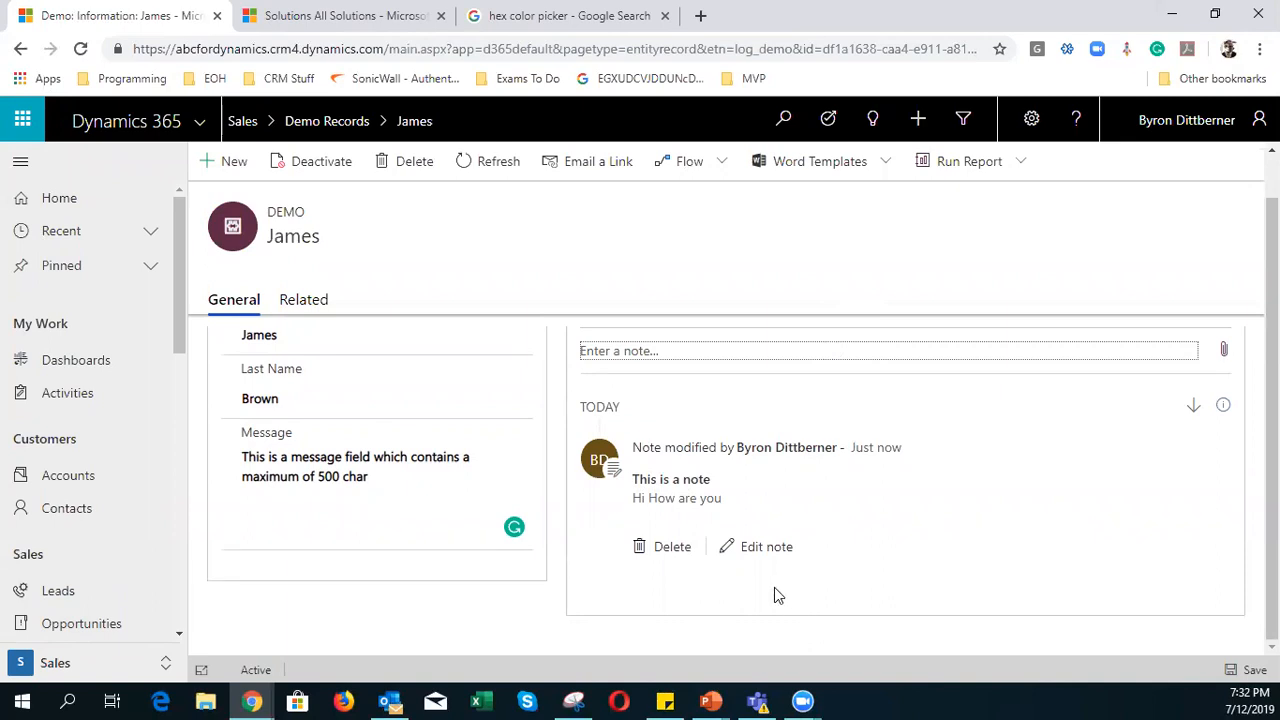
pyautogui.scroll(1, 774, 588)
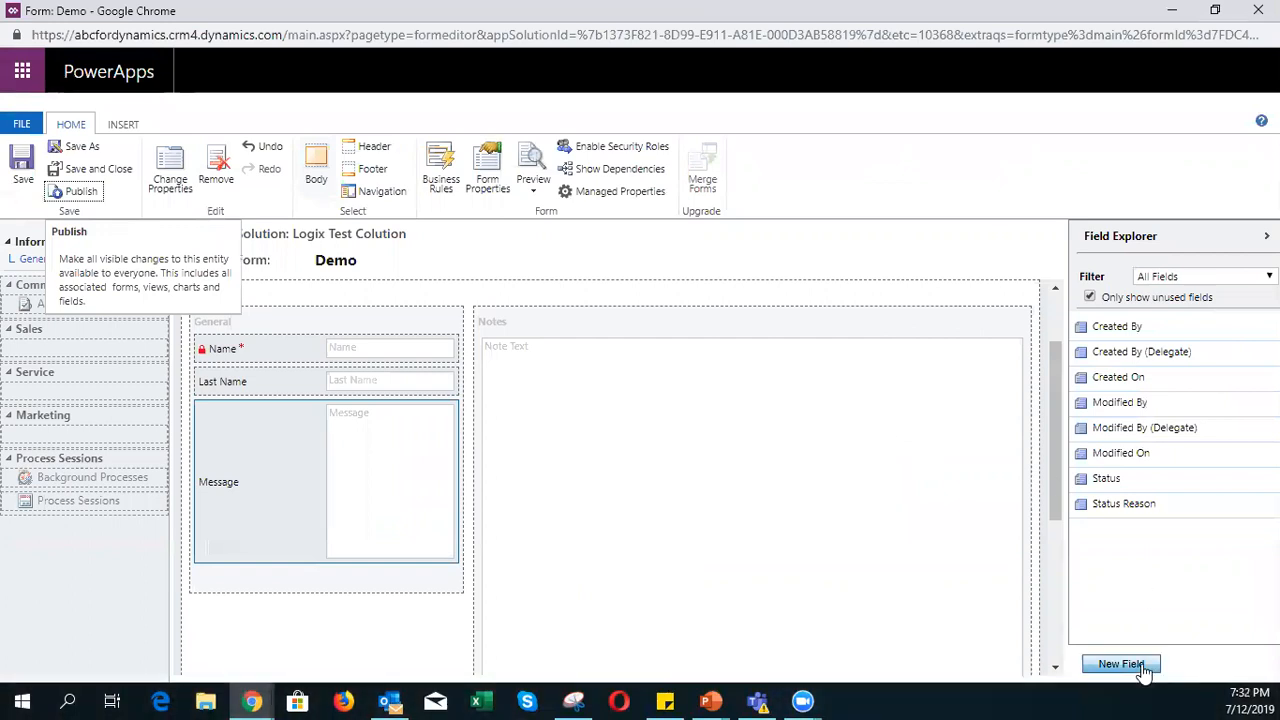
# - Start a new Demo field with display name Income Bracket and schema name log_incomebracket
pyautogui.click(1143, 666)
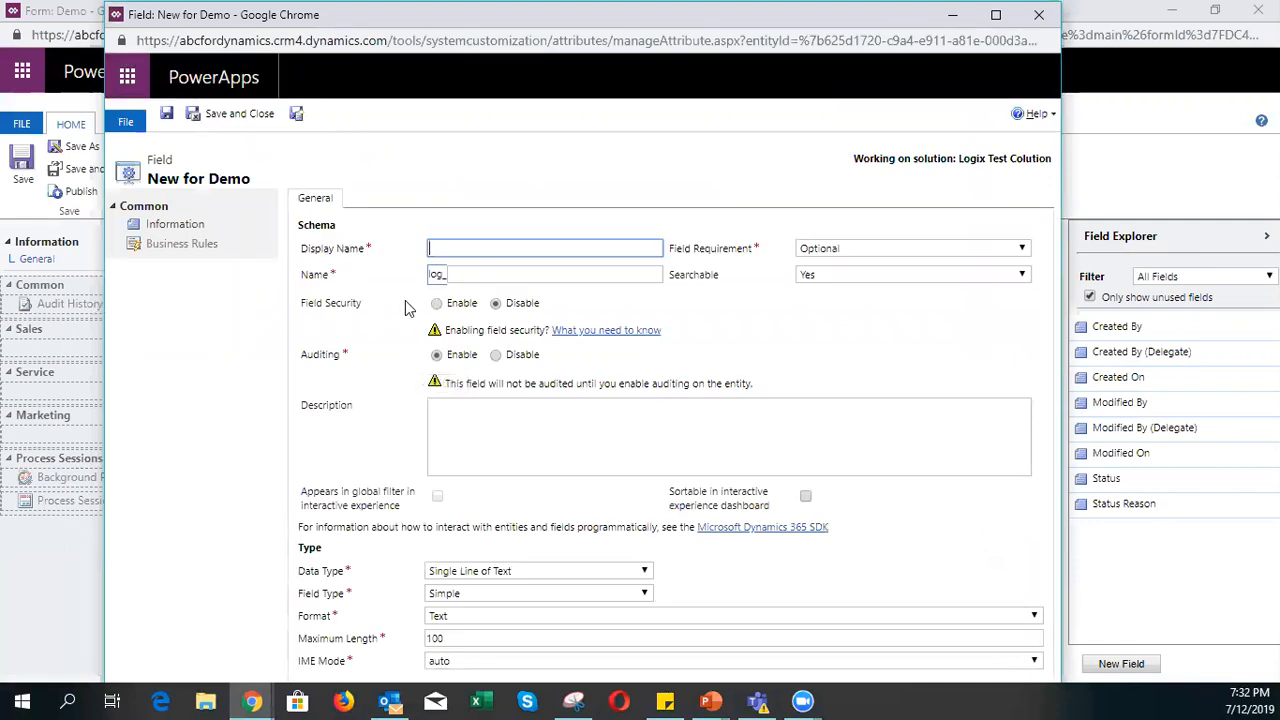
pyautogui.write('Income Bracket')
pyautogui.click(405, 301)
pyautogui.moveTo(539, 274); pyautogui.dragTo(409, 280)
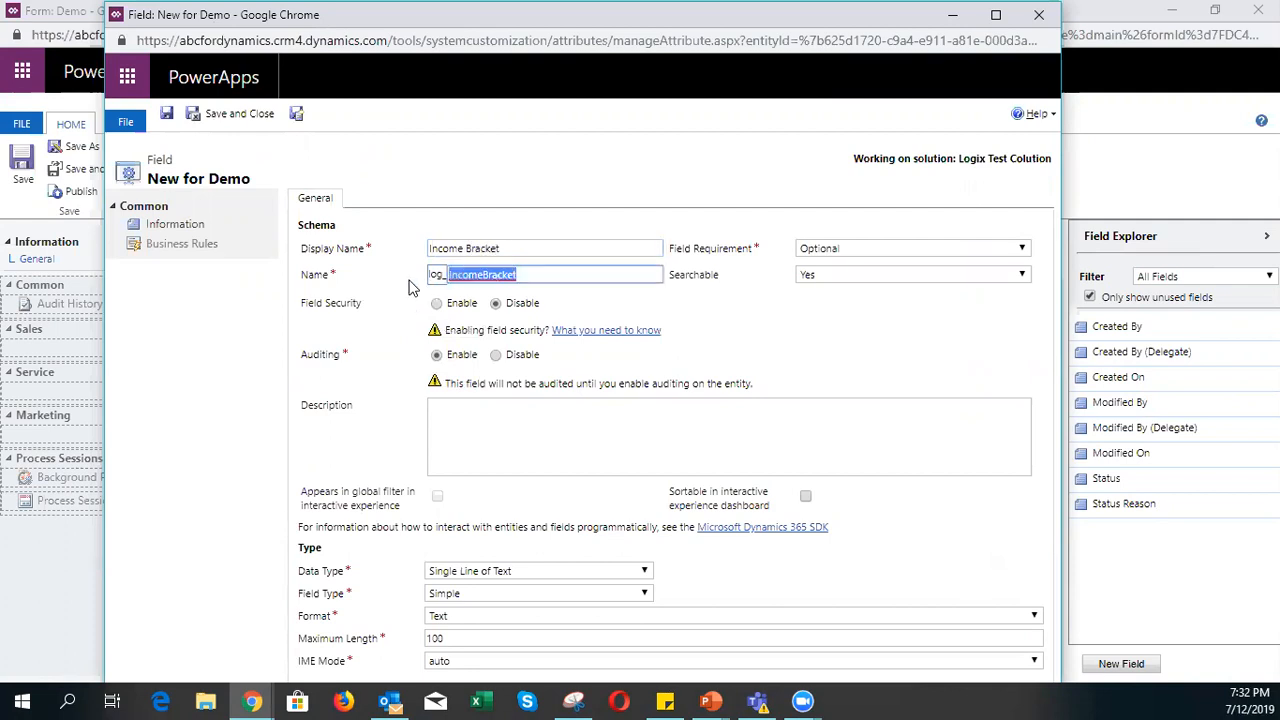
pyautogui.write('incom')
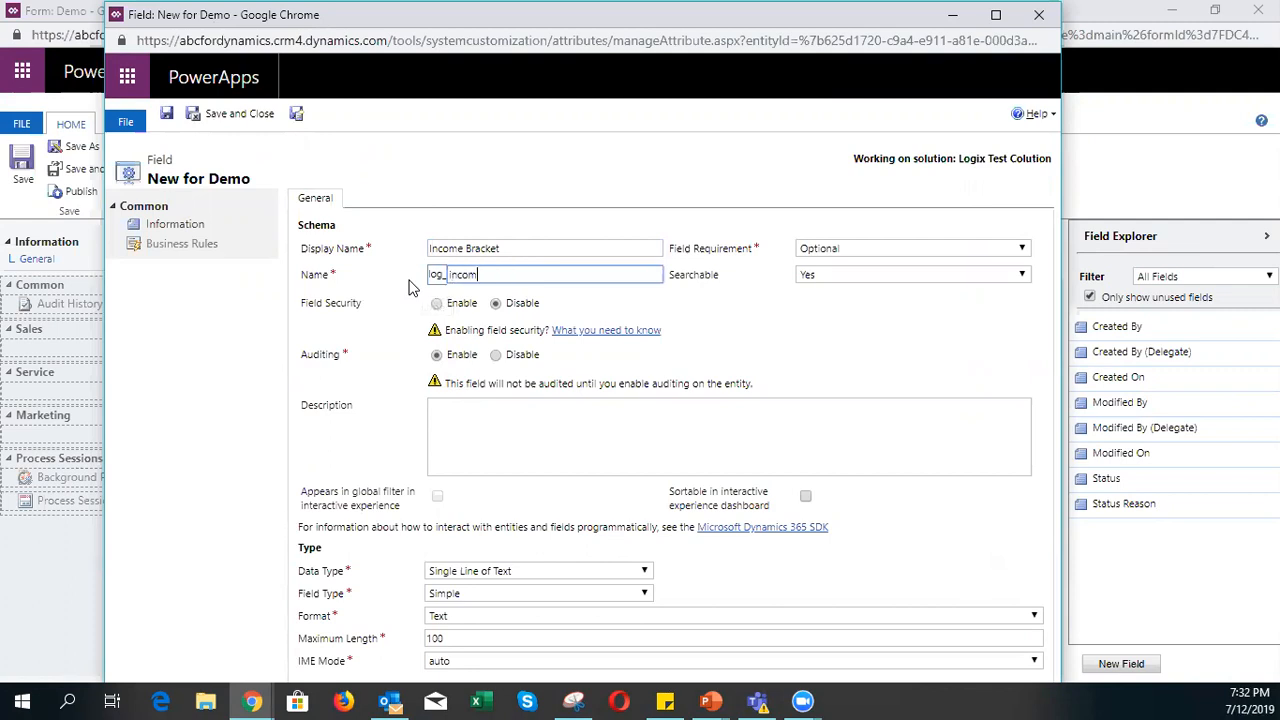
pyautogui.write('ebracket')
# - Set the Income Bracket field's data type to Option Set and its field type to Simple
pyautogui.click(483, 579)
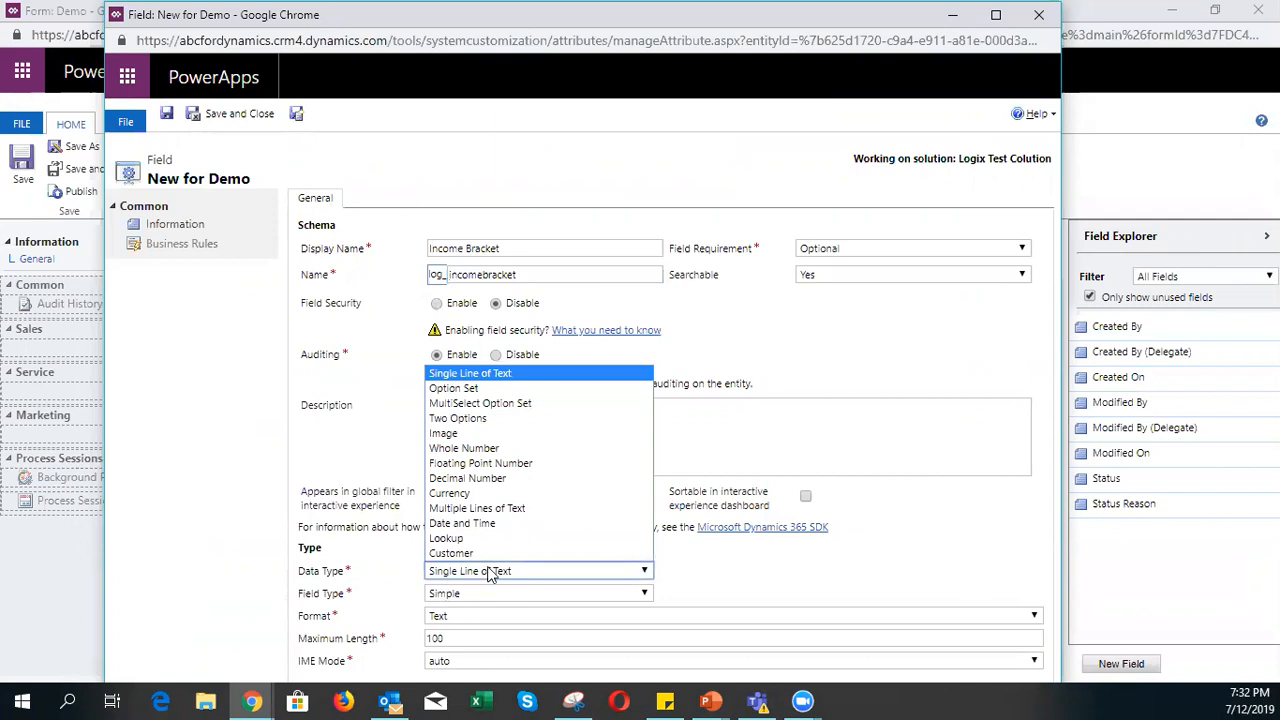
pyautogui.click(508, 389)
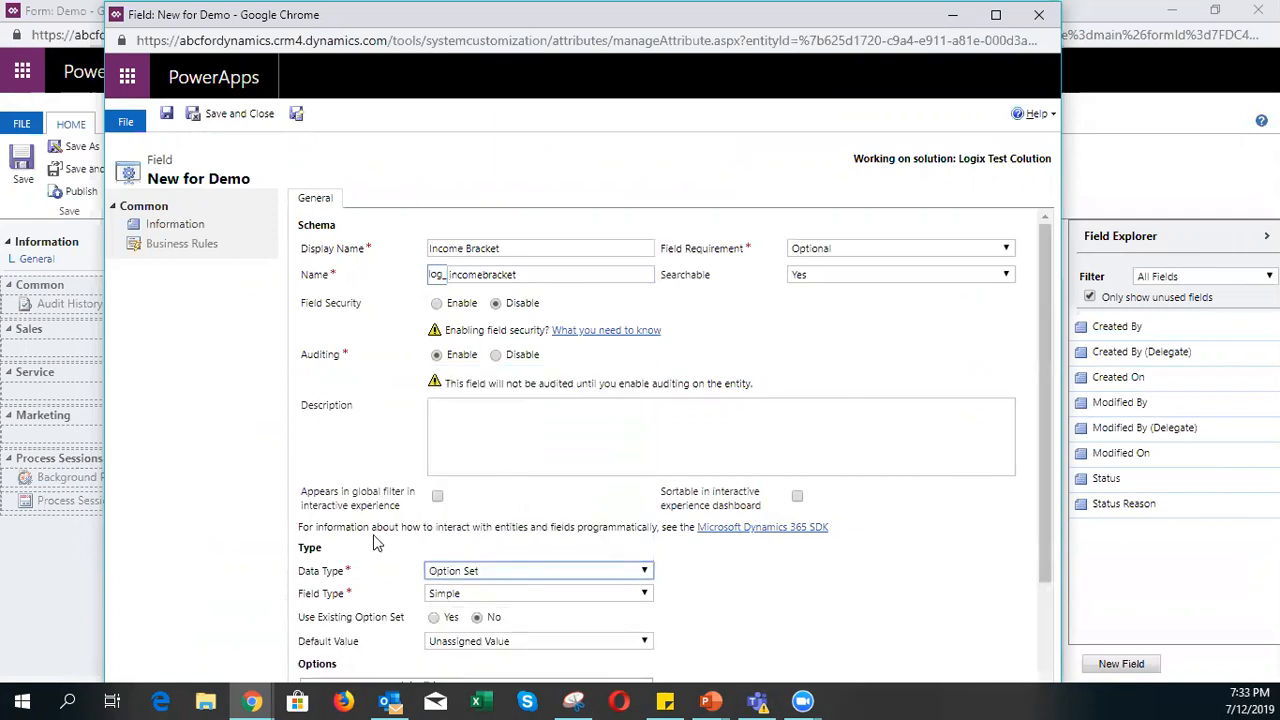
pyautogui.scroll(-3, 372, 544)
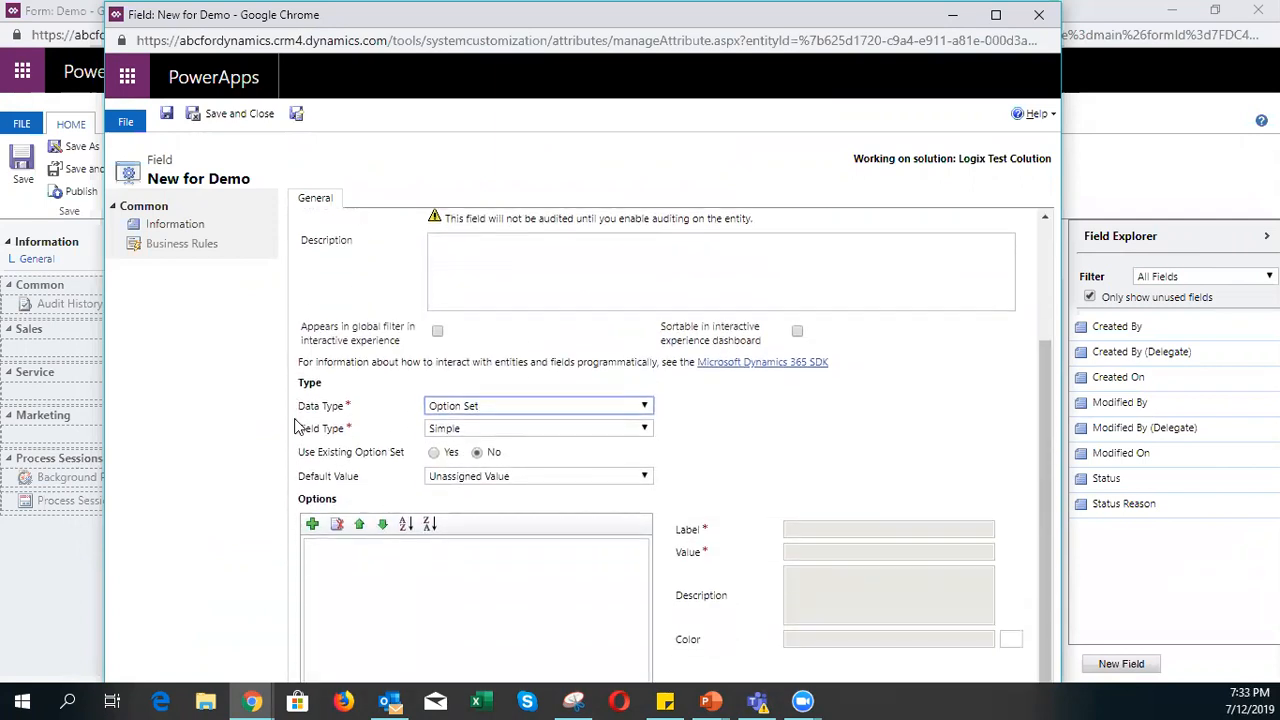
pyautogui.click(452, 432)
pyautogui.click(452, 445)
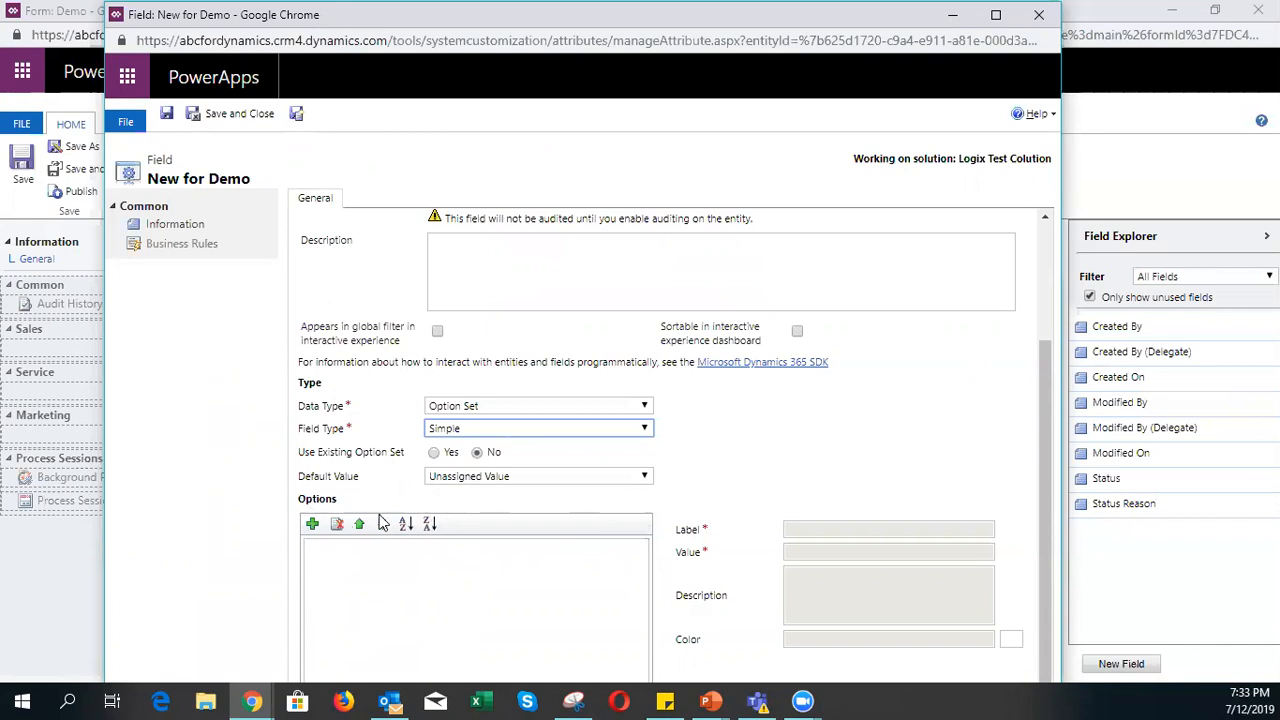
# - Add a first option labelled "5000 to 9999" to the Income Bracket option set
pyautogui.click(313, 525)
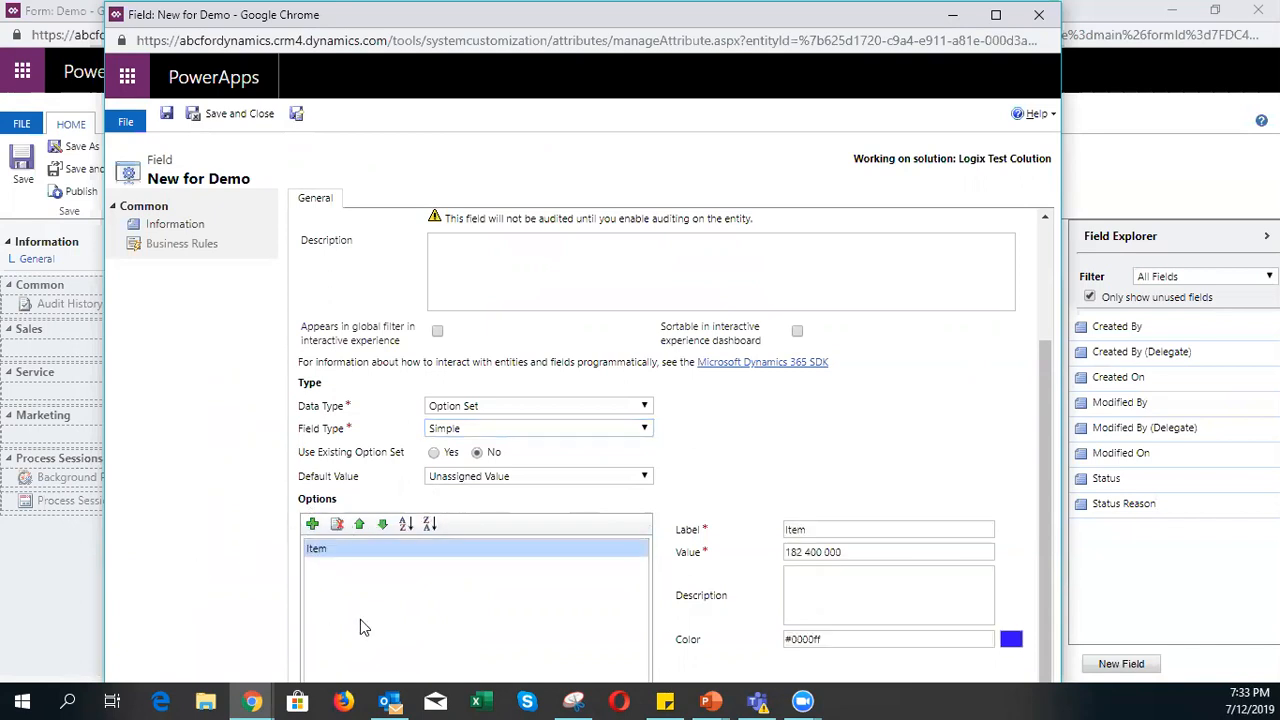
pyautogui.moveTo(832, 530); pyautogui.dragTo(760, 529)
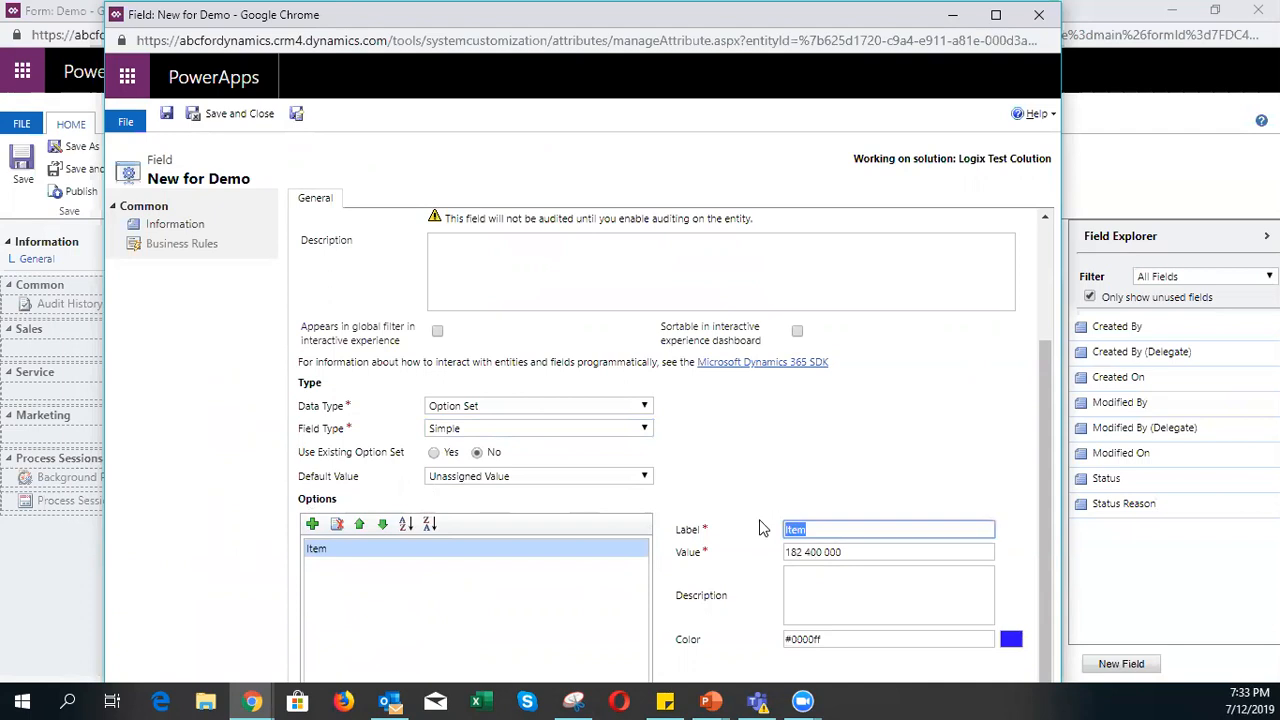
pyautogui.write('50000')
pyautogui.press('BackSpace')
pyautogui.write('to 9999')
pyautogui.click(850, 452)
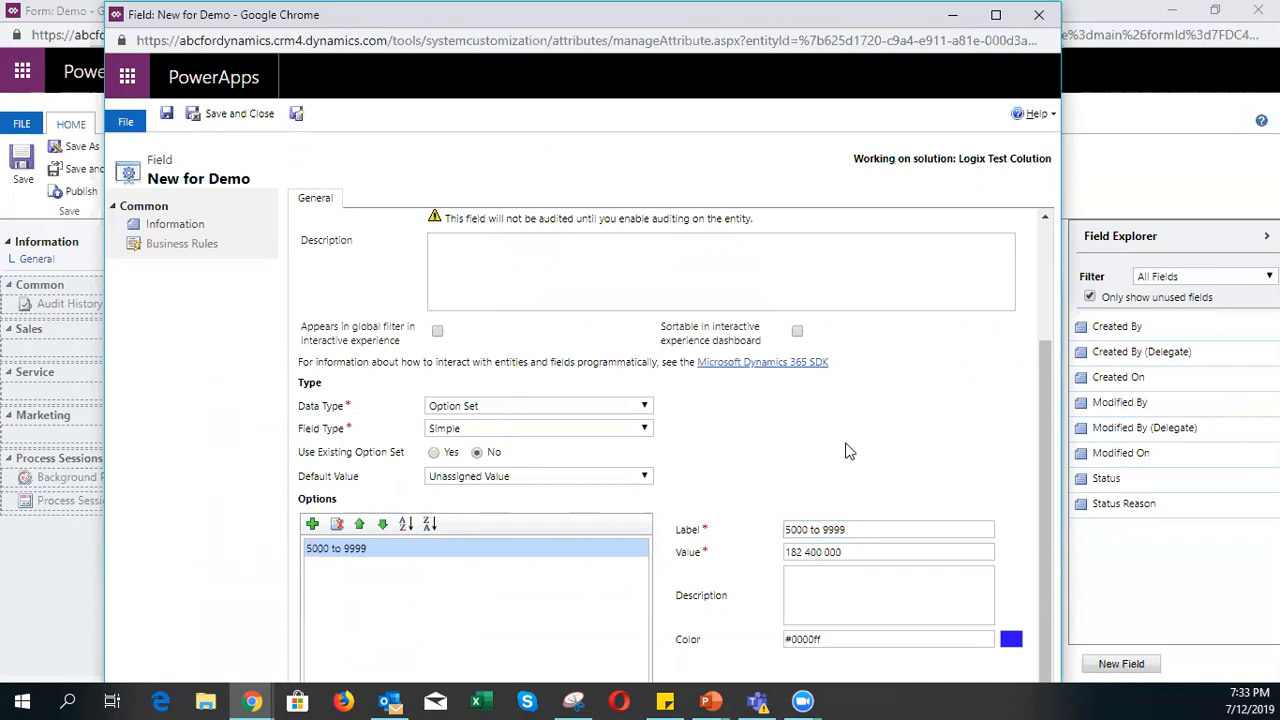
# - Add a second option labelled "10000 to 19999" to the Income Bracket option set
pyautogui.click(312, 524)
pyautogui.moveTo(834, 530); pyautogui.dragTo(681, 512)
pyautogui.write('10')
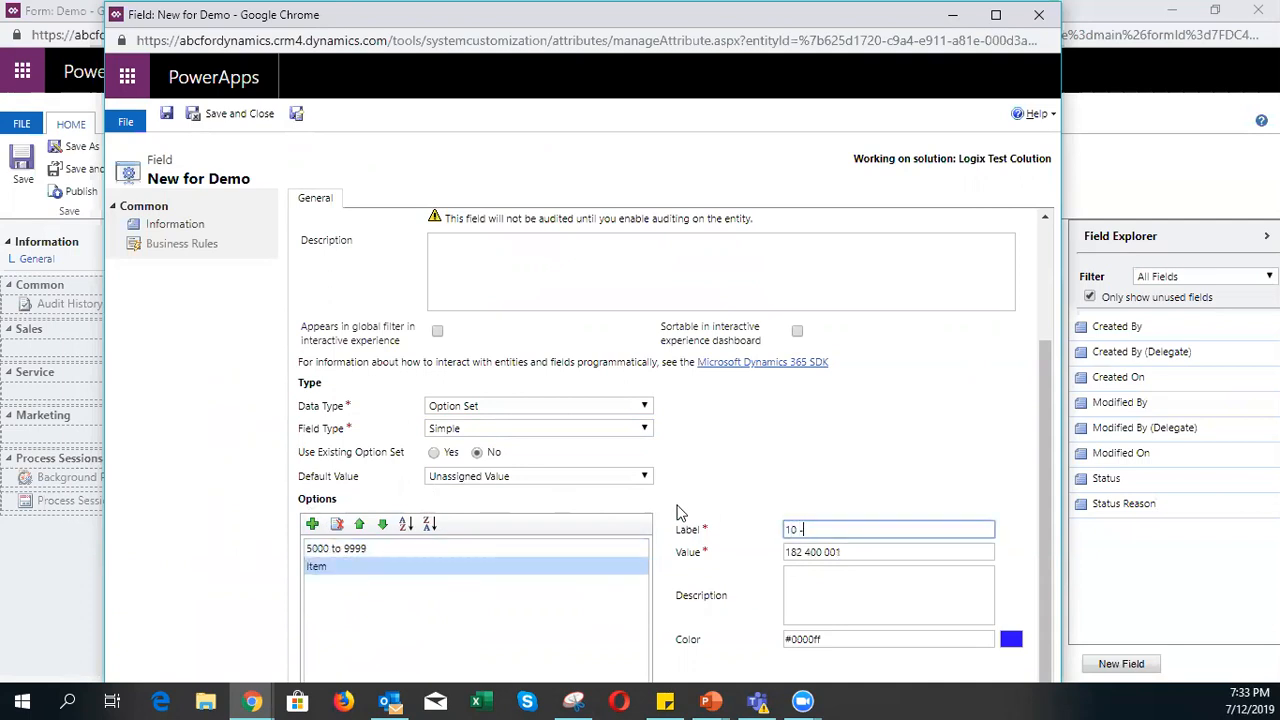
pyautogui.write('0000')
pyautogui.press('BackSpace')
pyautogui.write('to 19999')
pyautogui.click(676, 512)
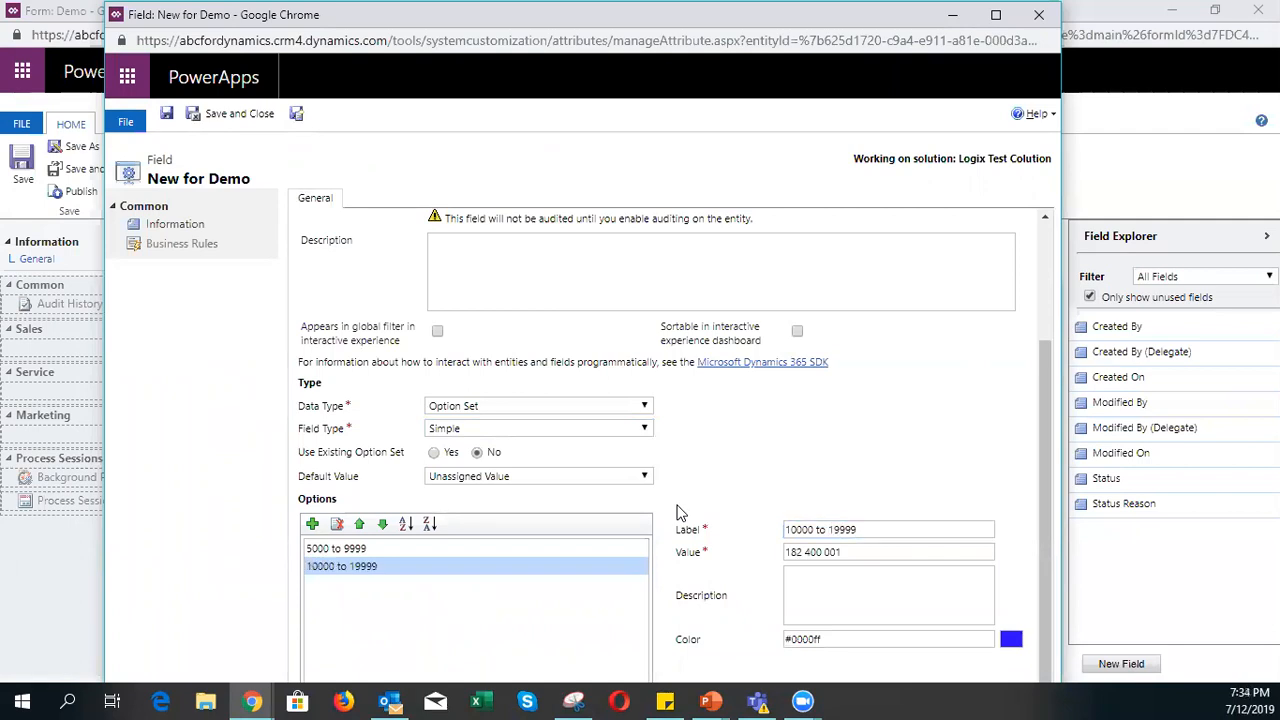
# - Add a third option labelled "20000 and above" to the Income Bracket option set
pyautogui.click(312, 525)
pyautogui.moveTo(814, 529); pyautogui.dragTo(768, 529)
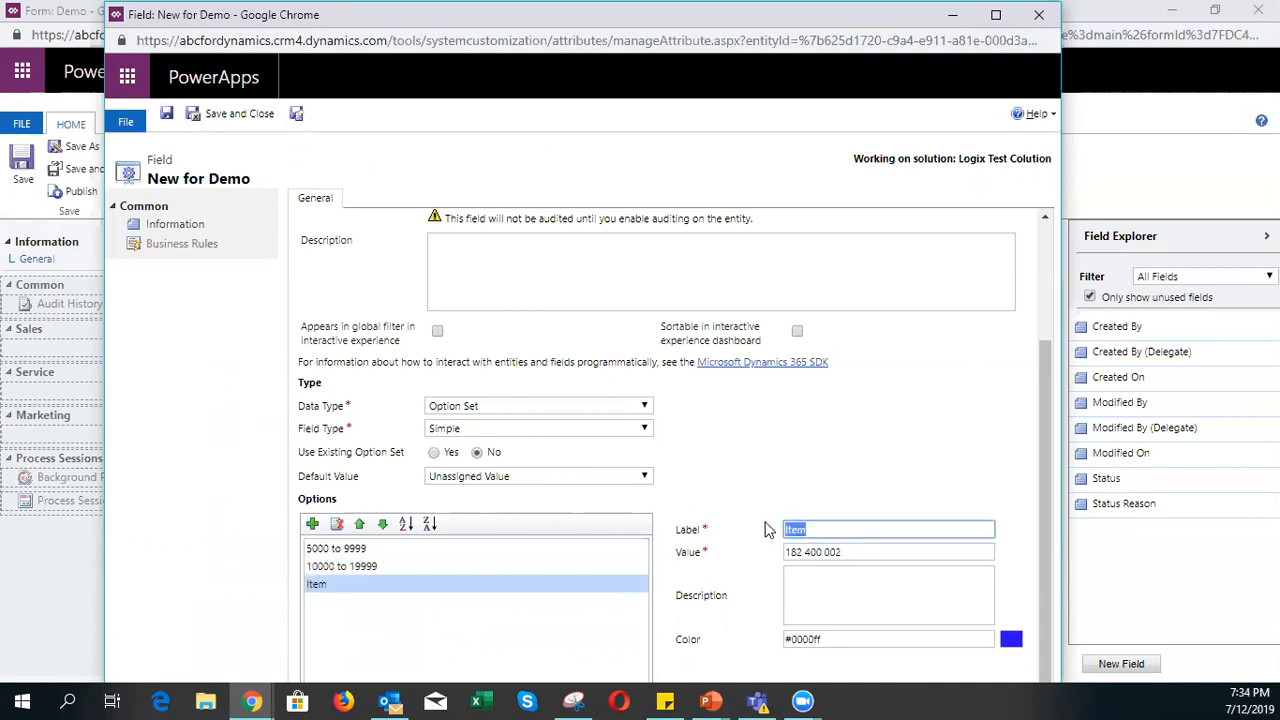
pyautogui.write('20000 and above')
pyautogui.click(765, 530)
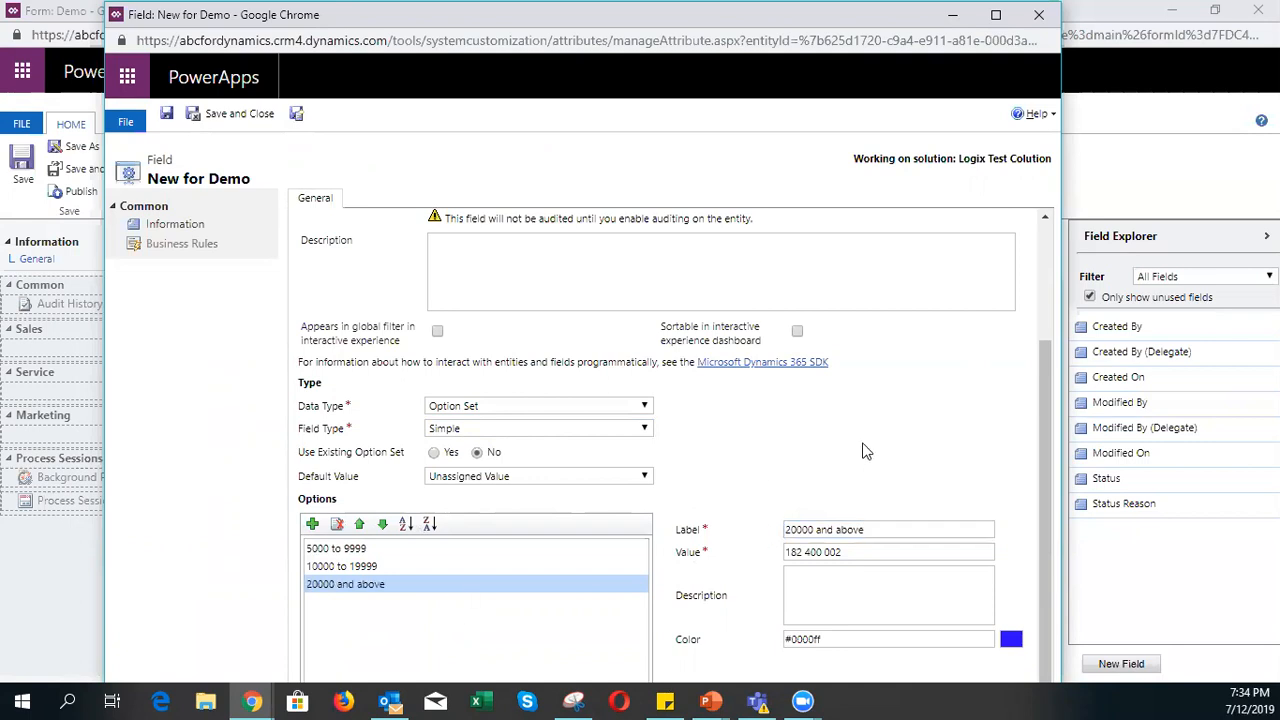
pyautogui.click(855, 583)
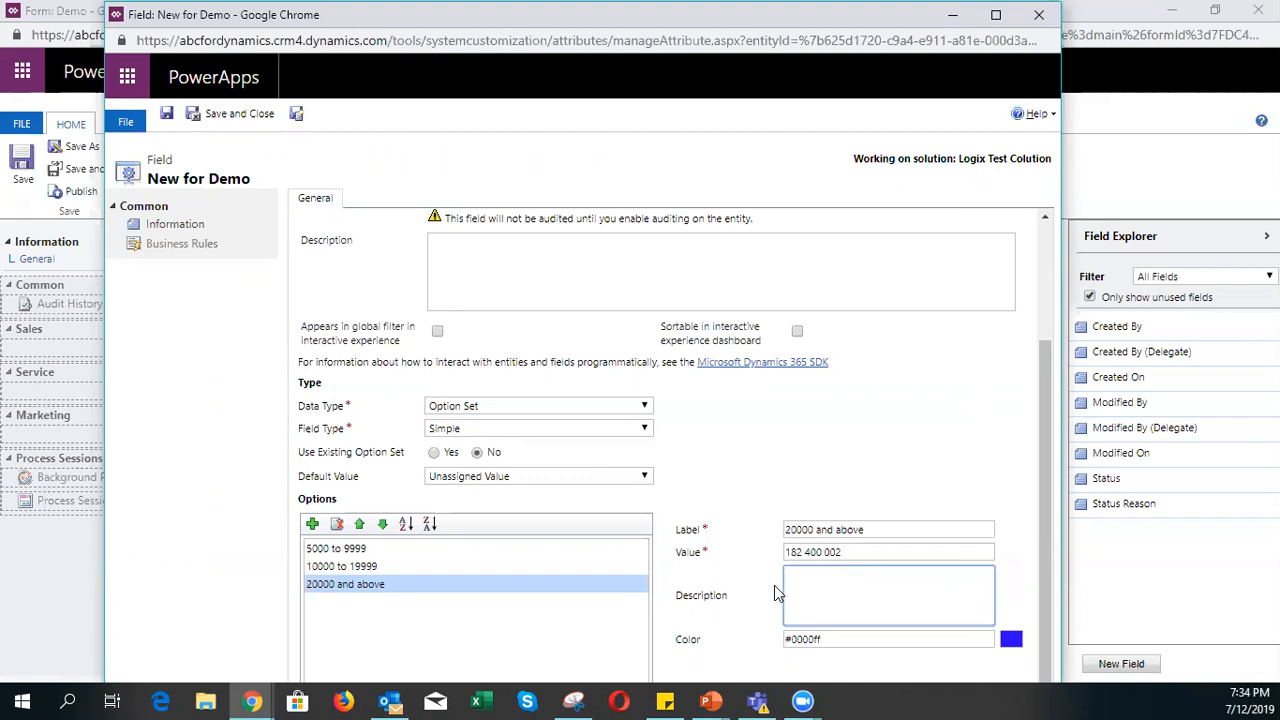
# - Save and close the Income Bracket field, and save and reload the Demo form in the editor
pyautogui.scroll(3, 540, 565)
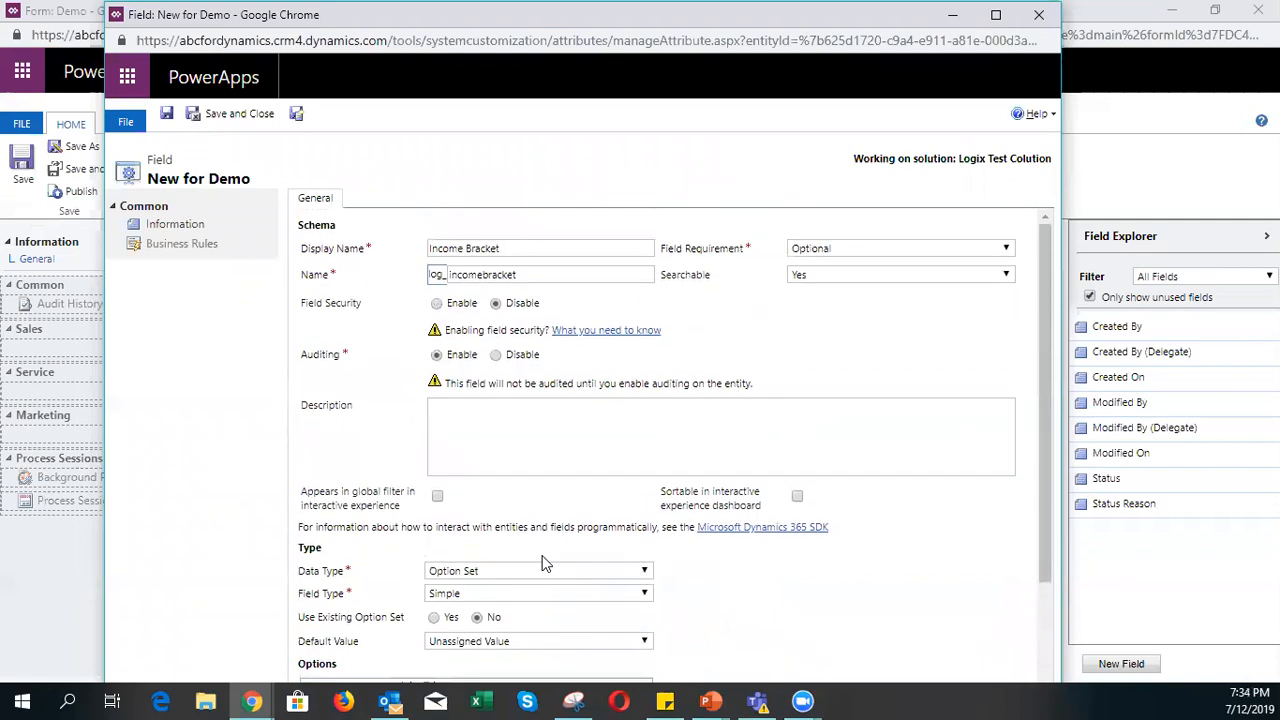
pyautogui.click(266, 120)
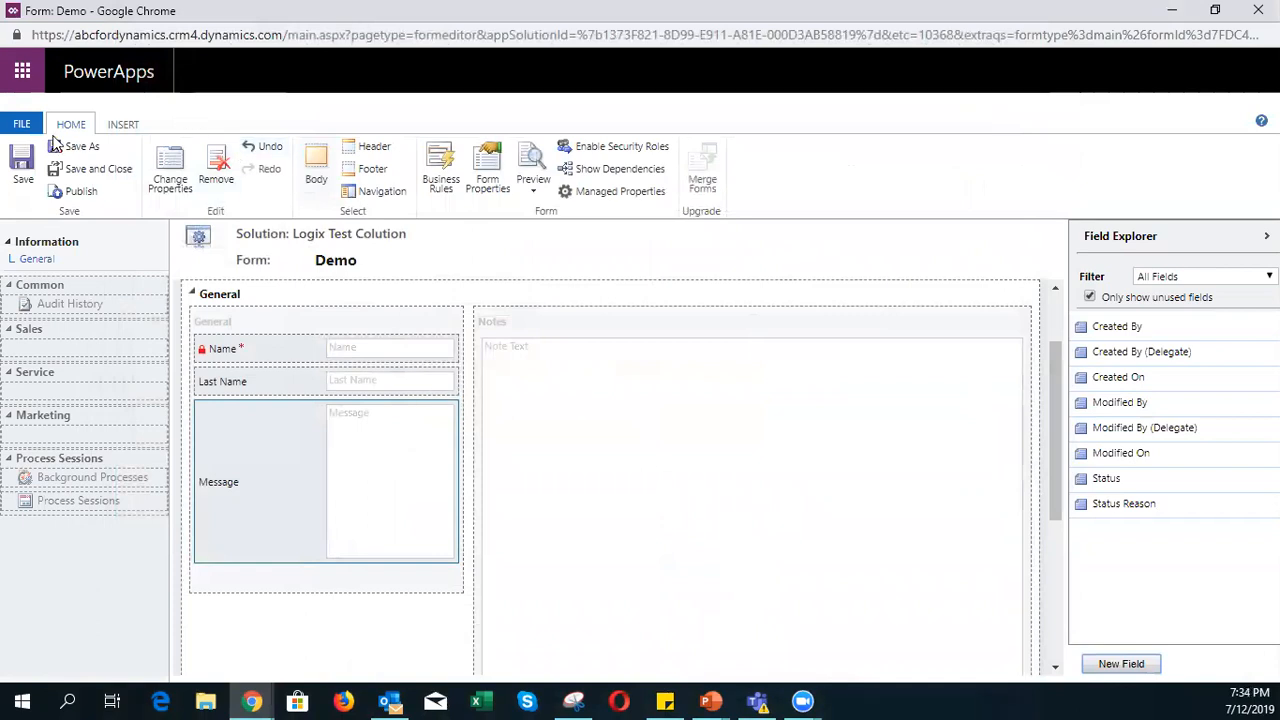
pyautogui.click(22, 165)
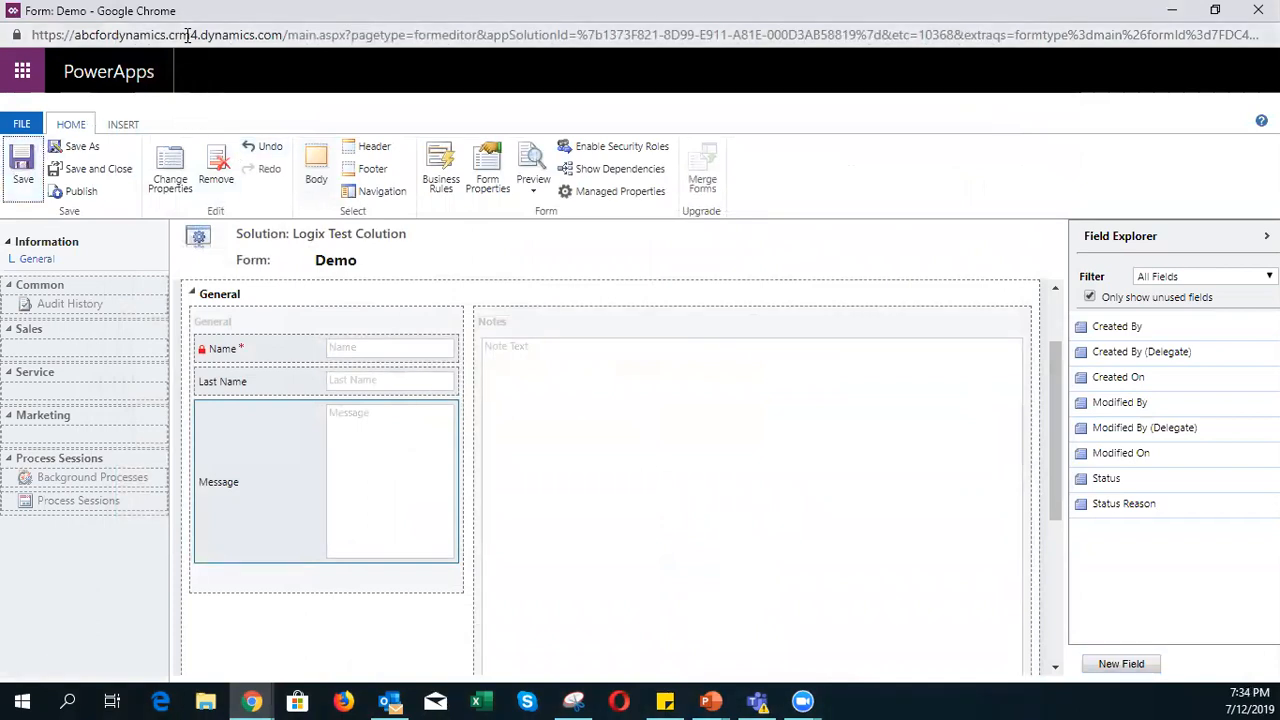
pyautogui.click(186, 36)
pyautogui.press('Return')
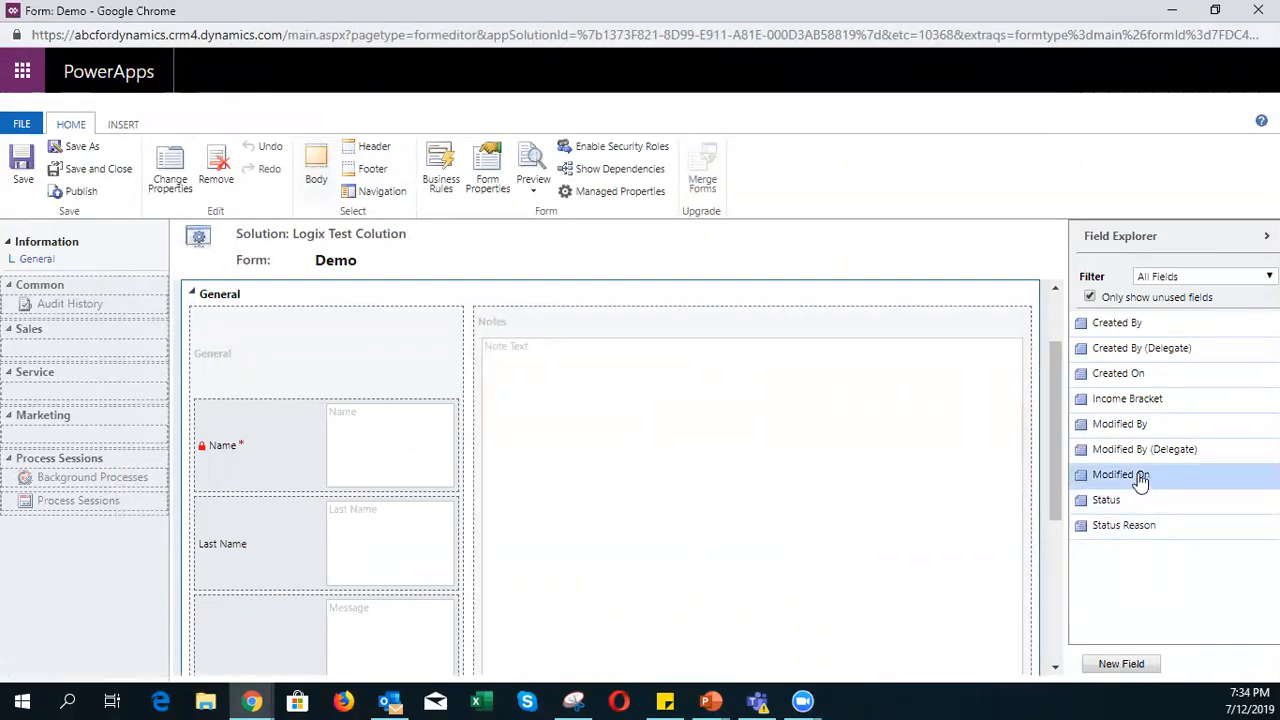
# - Place the Income Bracket field below Message on the Demo form, and save and publish the form
pyautogui.moveTo(1147, 407); pyautogui.dragTo(426, 532)
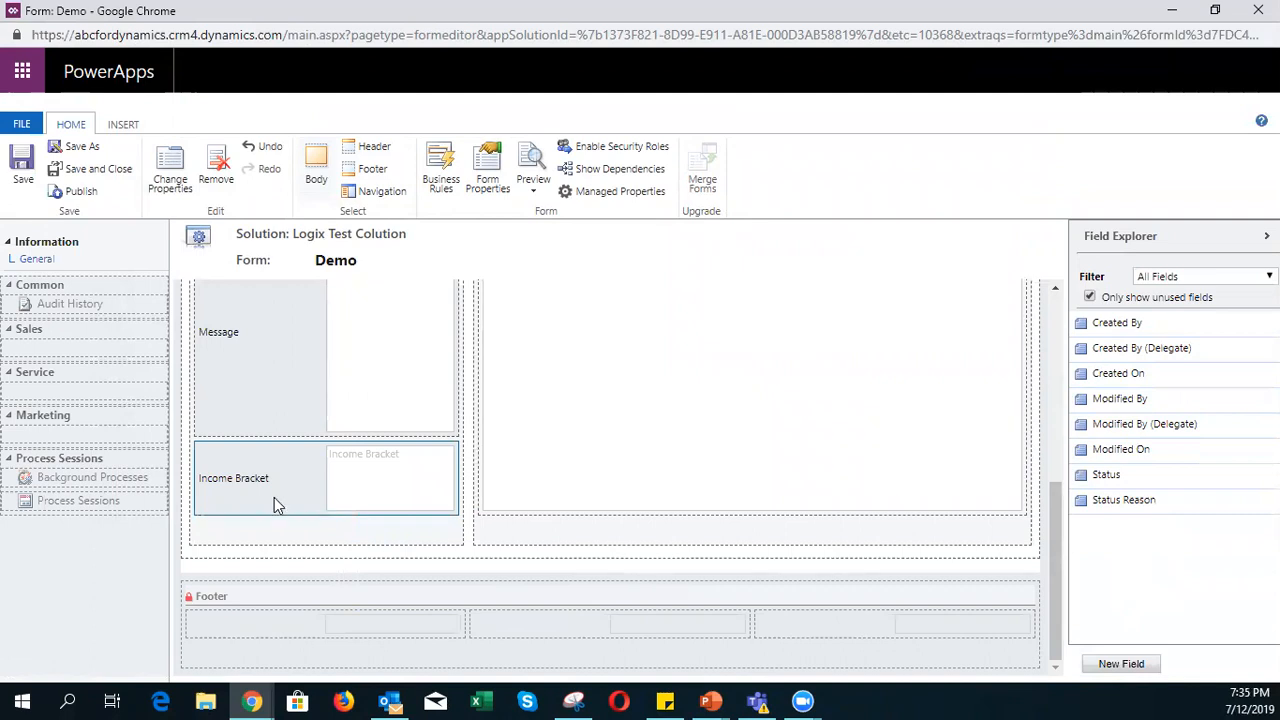
pyautogui.click(20, 166)
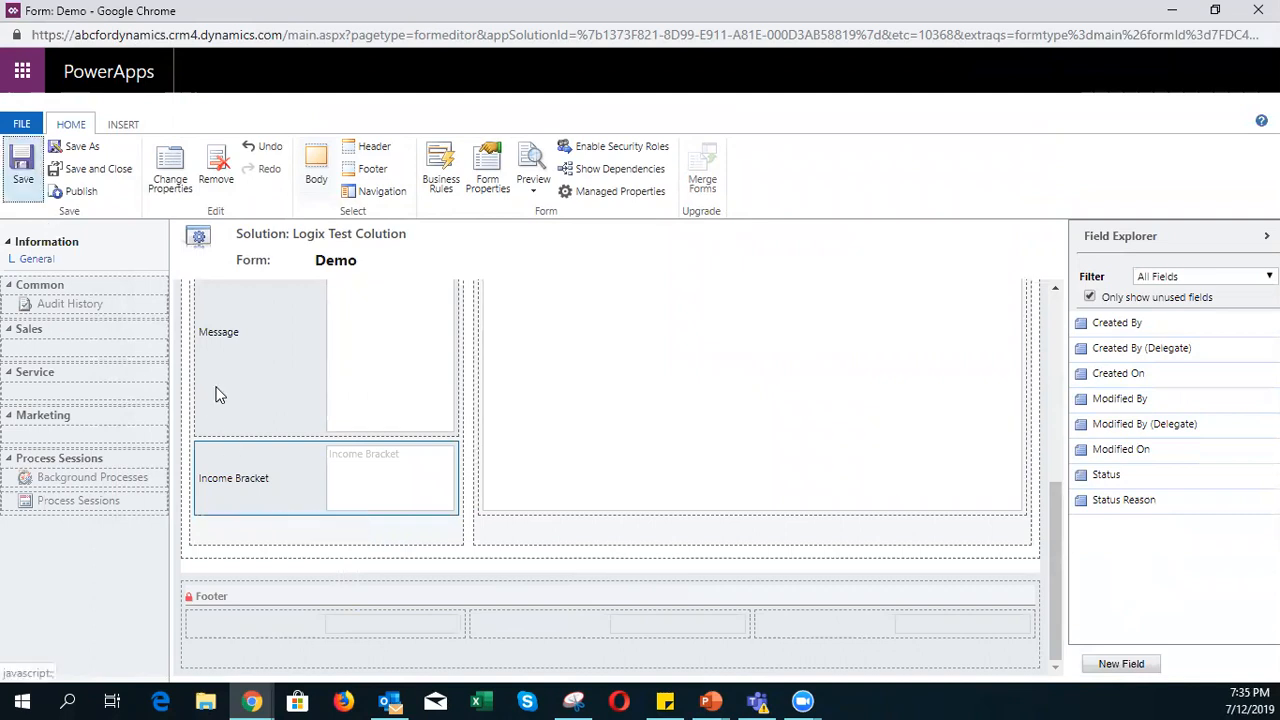
pyautogui.click(83, 192)
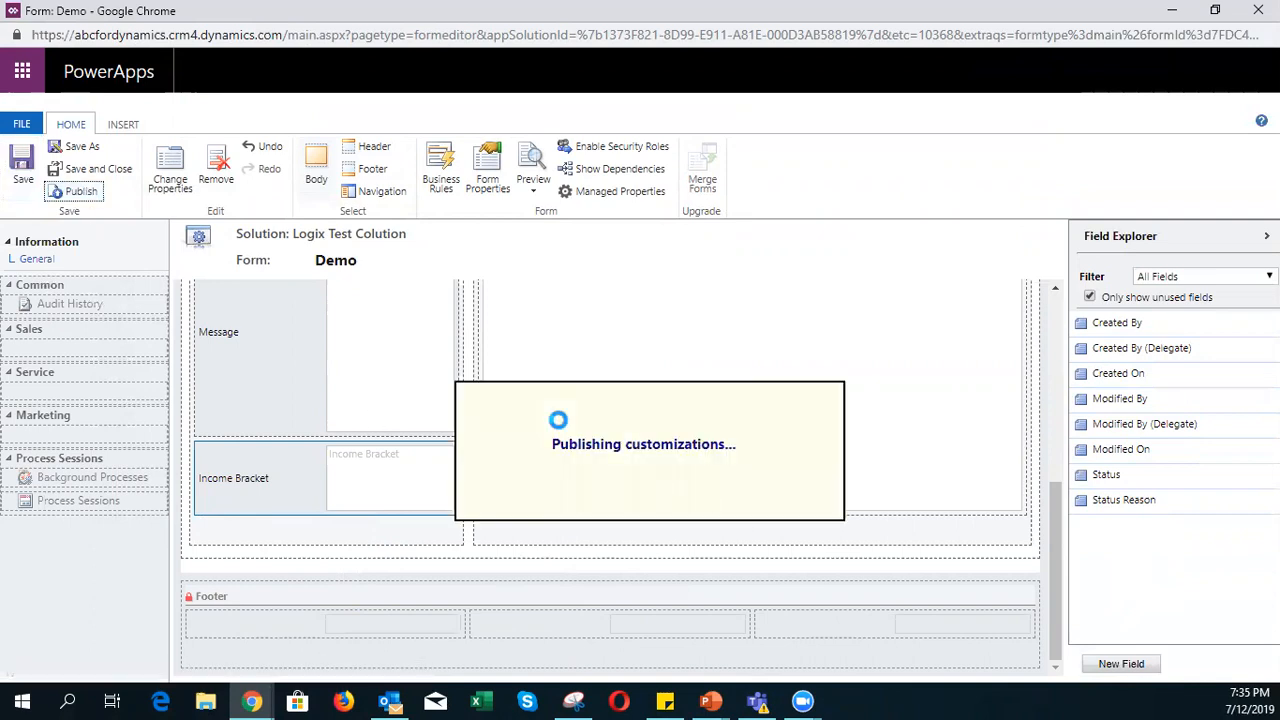
# - Reload the open Demo record, set its Income Bracket to "5000 to 9999" and save the record
pyautogui.click(1172, 12)
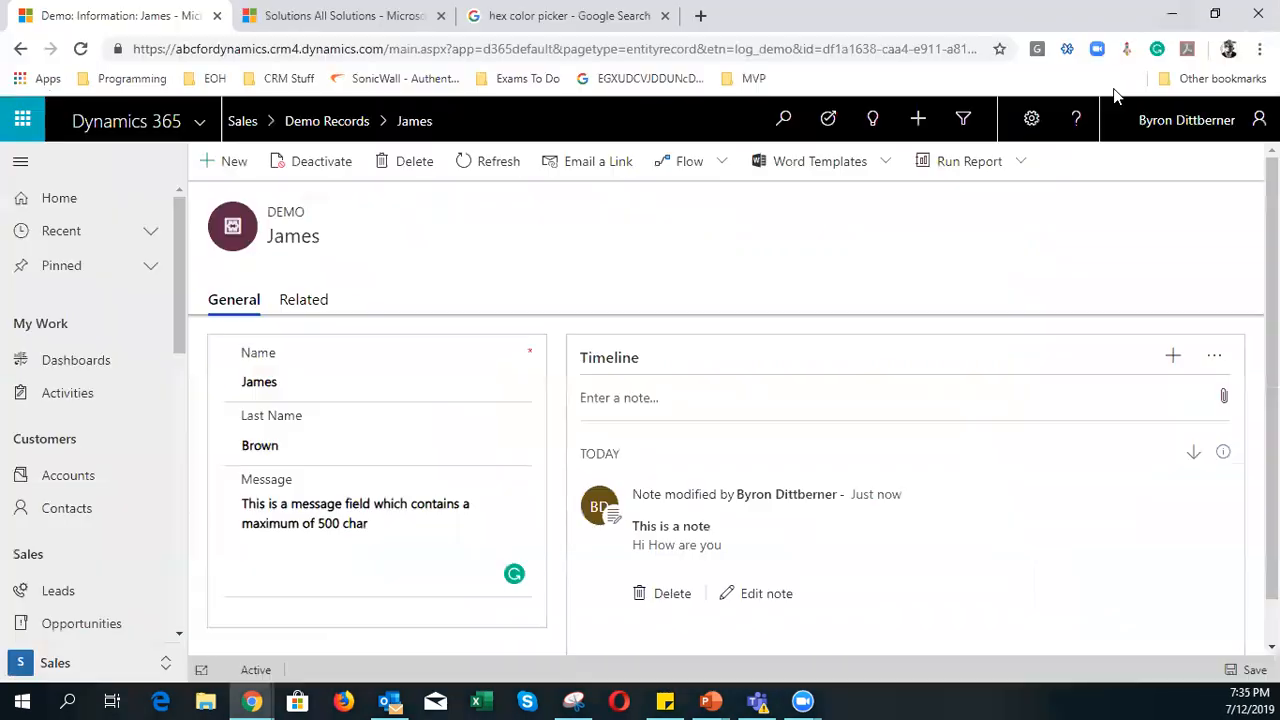
pyautogui.click(80, 48)
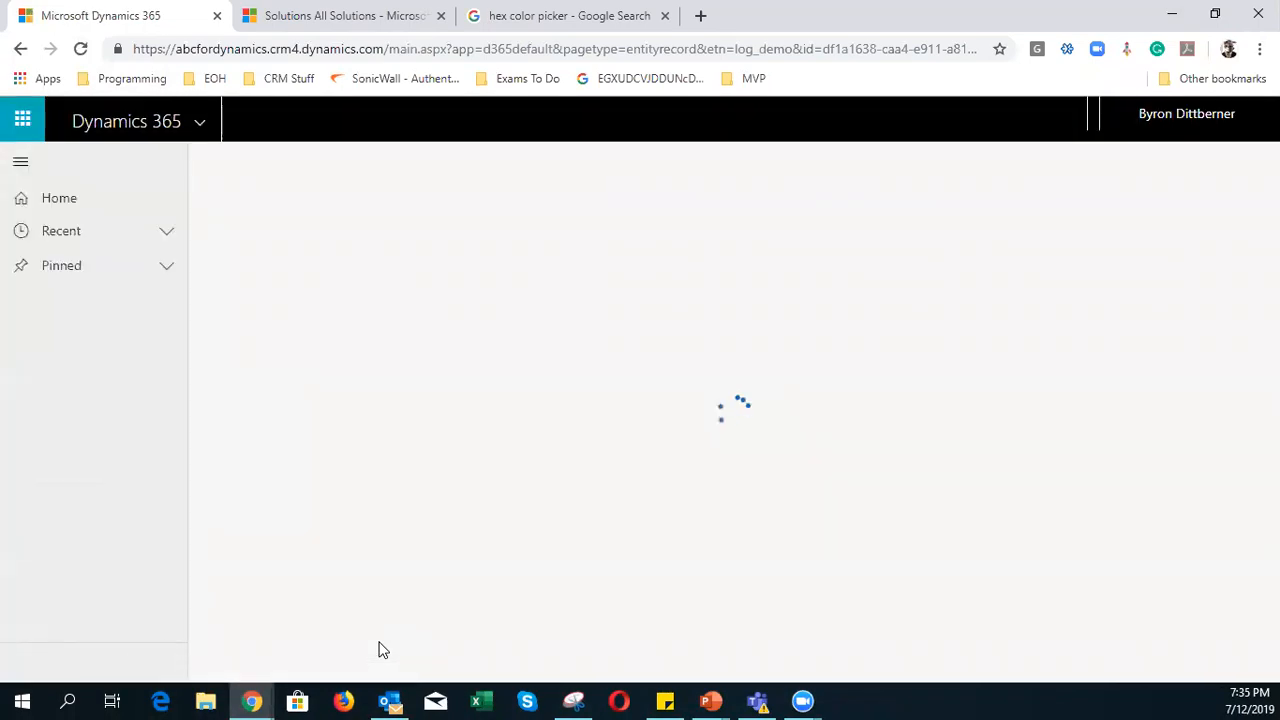
pyautogui.scroll(-3, 475, 508)
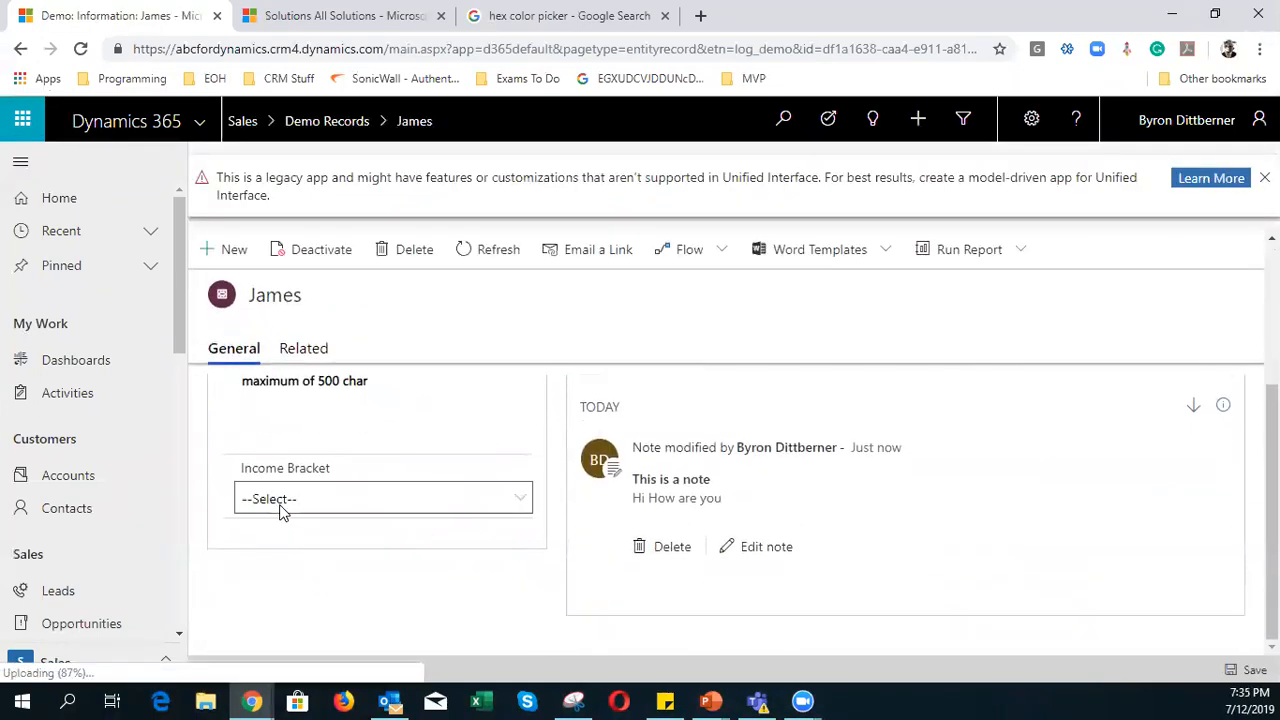
pyautogui.click(524, 498)
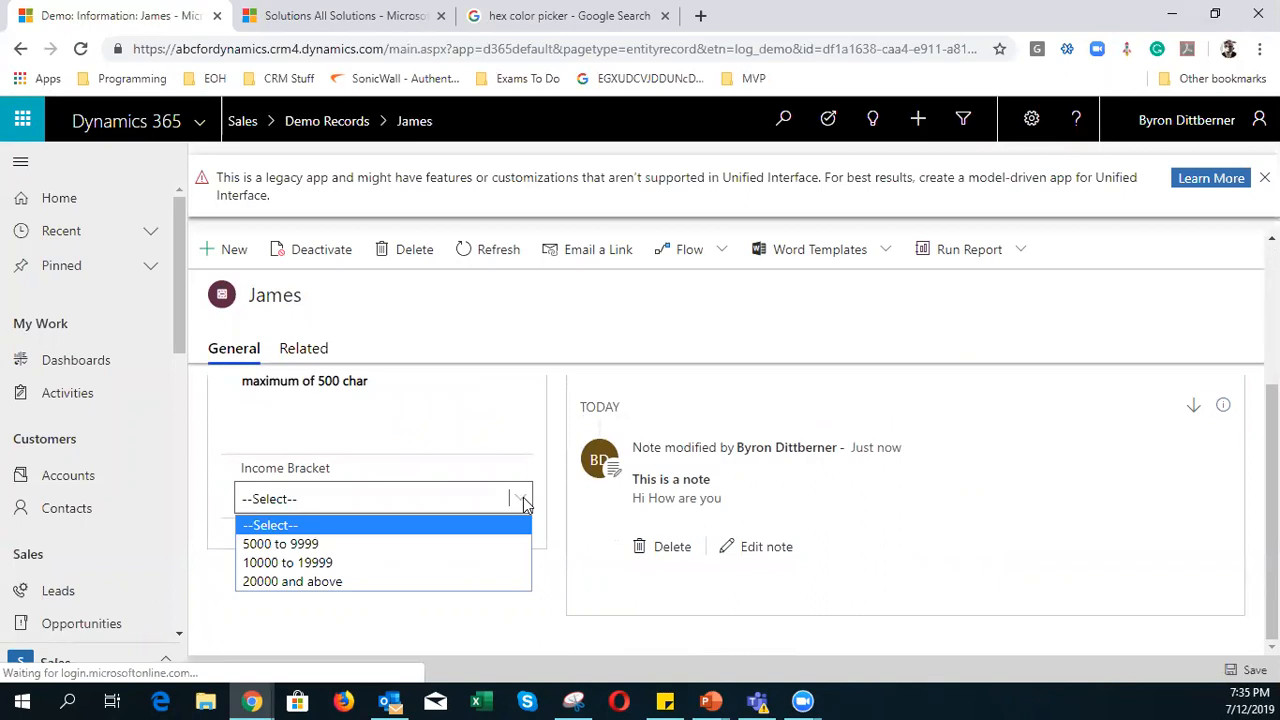
pyautogui.click(429, 545)
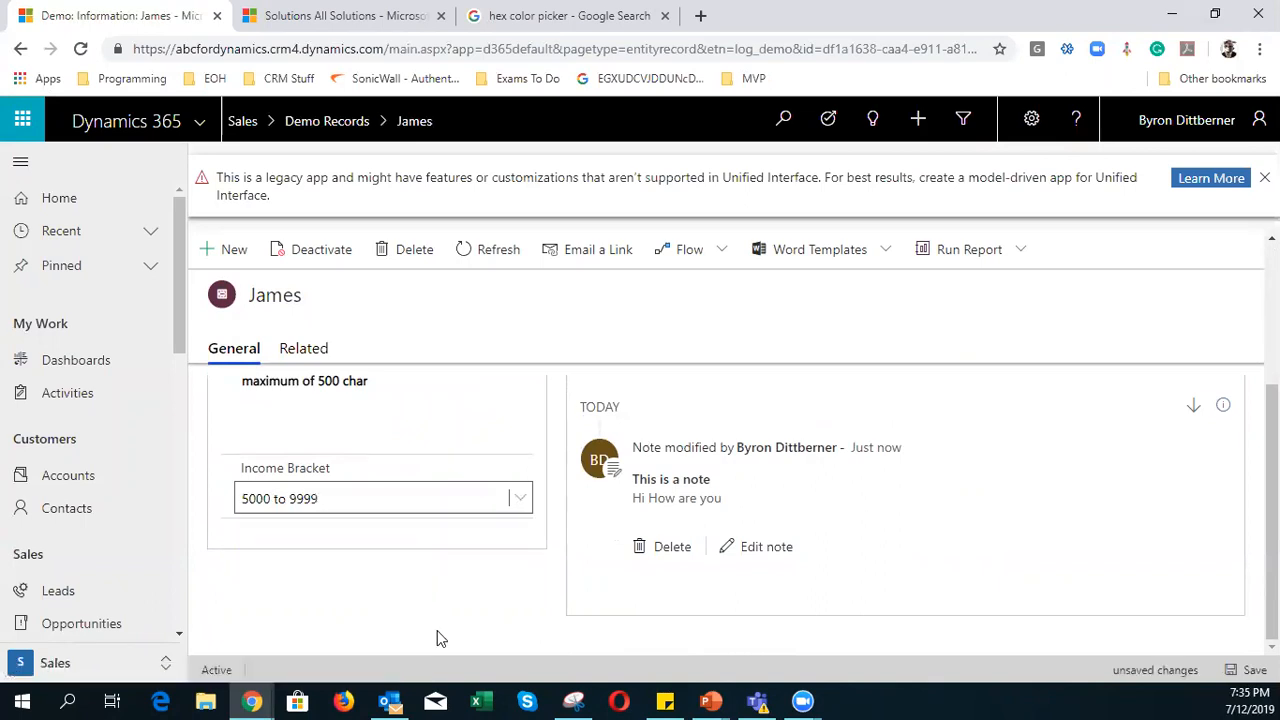
pyautogui.click(1248, 670)
pyautogui.scroll(3, 400, 583)
pyautogui.scroll(1, 398, 575)
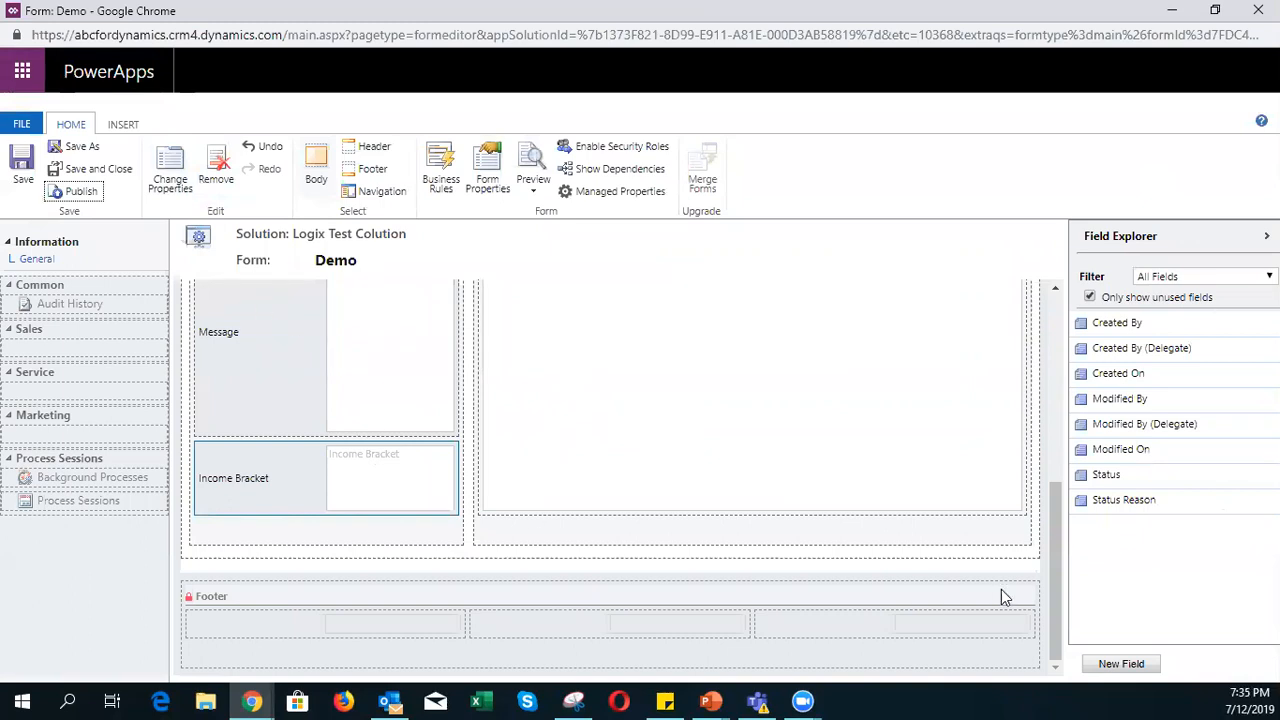
# - Start another new Demo field from the form editor with the display name Favorite Cars
pyautogui.click(1121, 663)
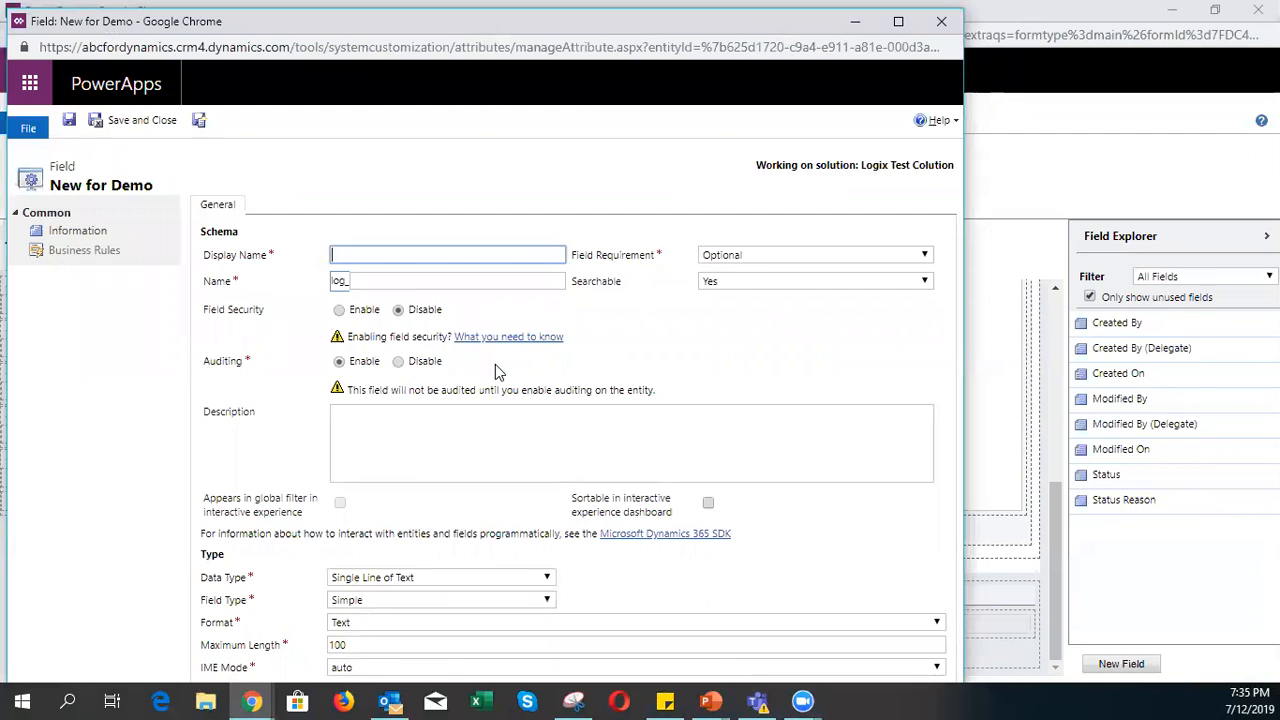
pyautogui.write('Favourite')
pyautogui.rightClick(350, 256)
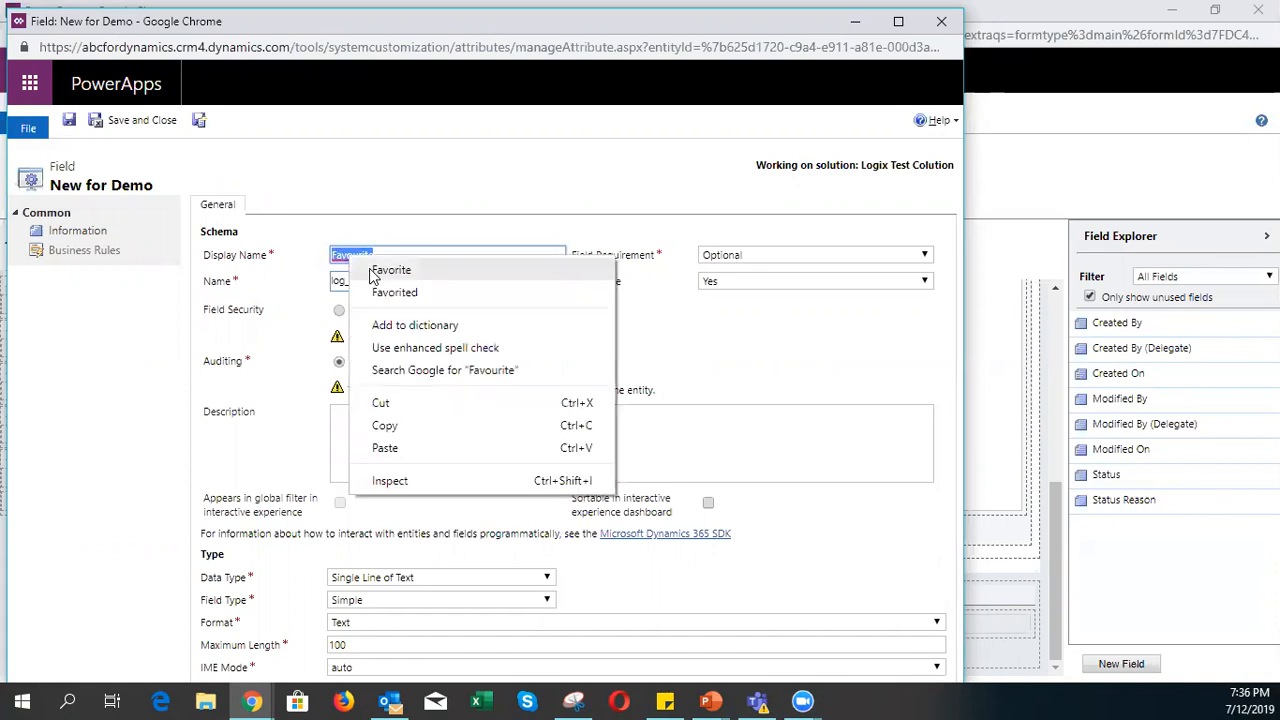
pyautogui.click(375, 271)
pyautogui.write('Cars')
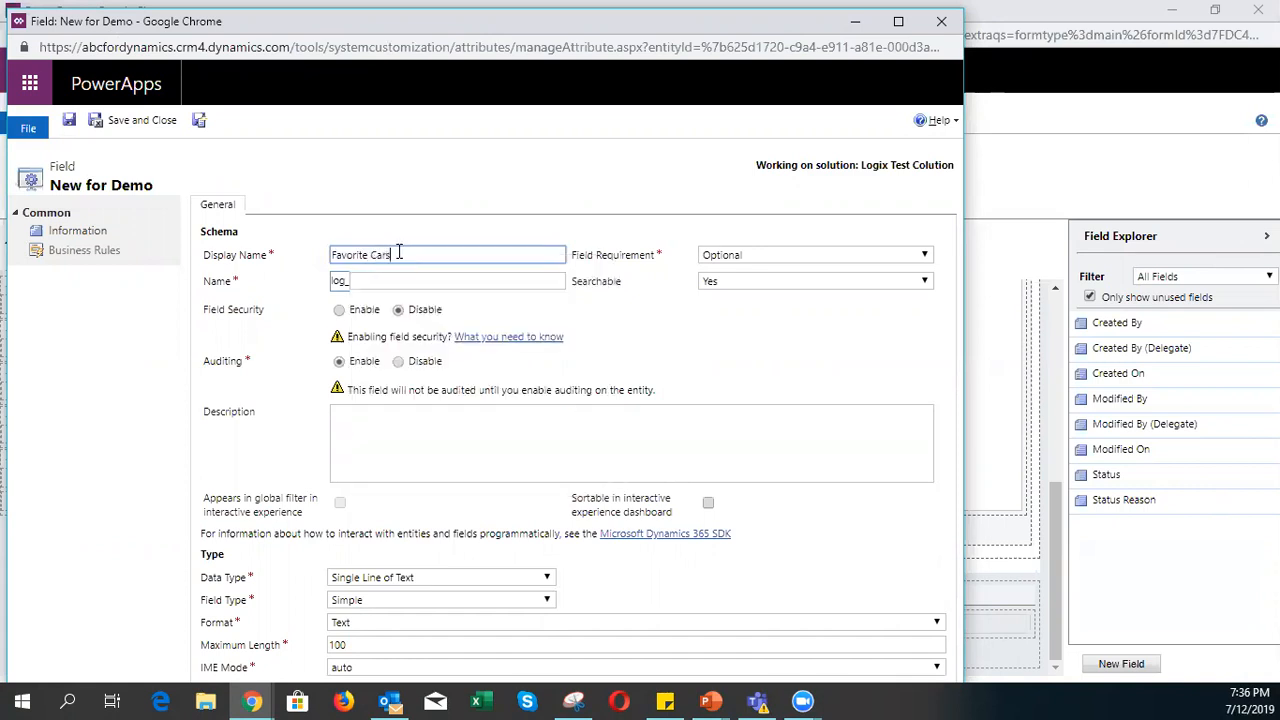
pyautogui.click(255, 281)
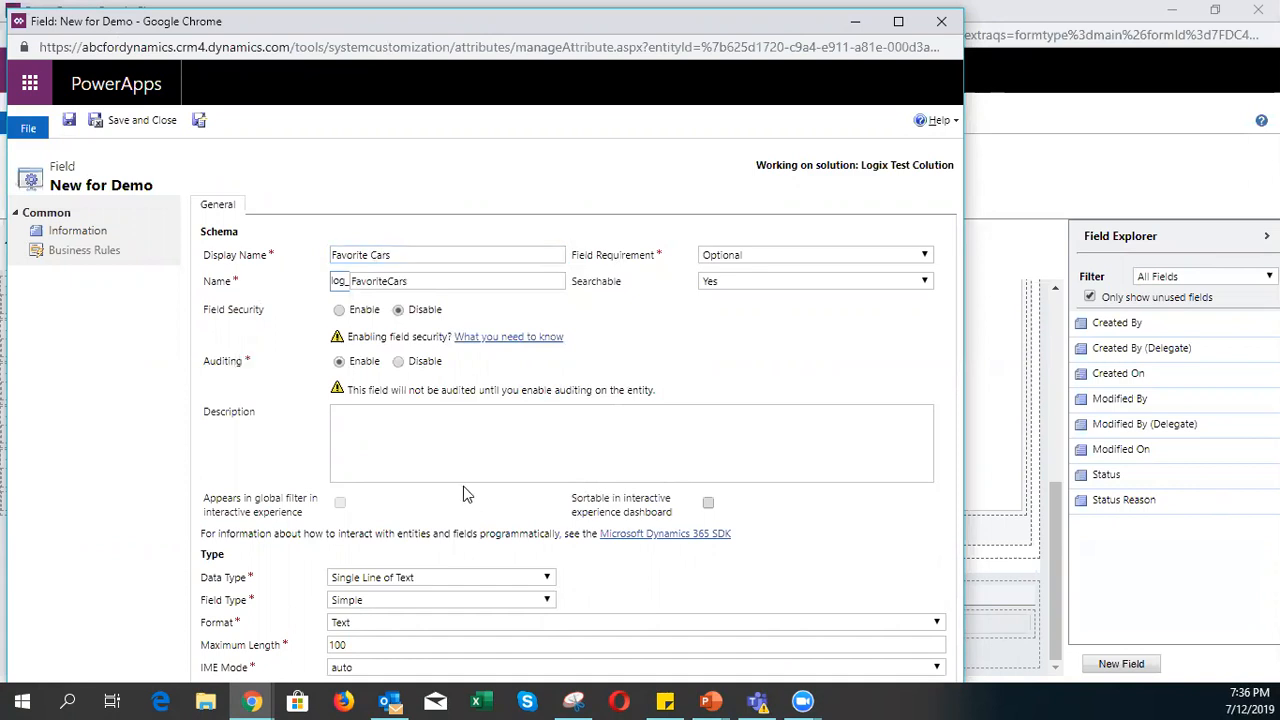
# - Change the new field's display name to Preferred Cars and its schema name to perferredcars
pyautogui.doubleClick(350, 254)
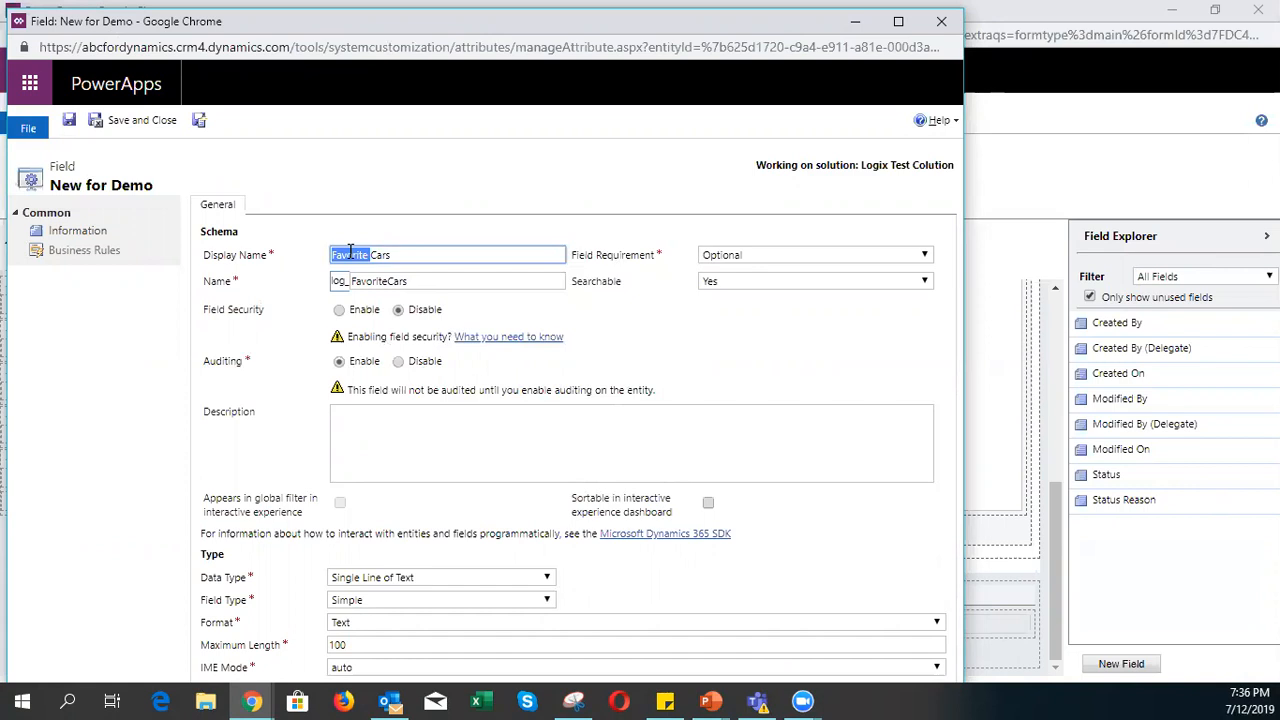
pyautogui.write('Preferred')
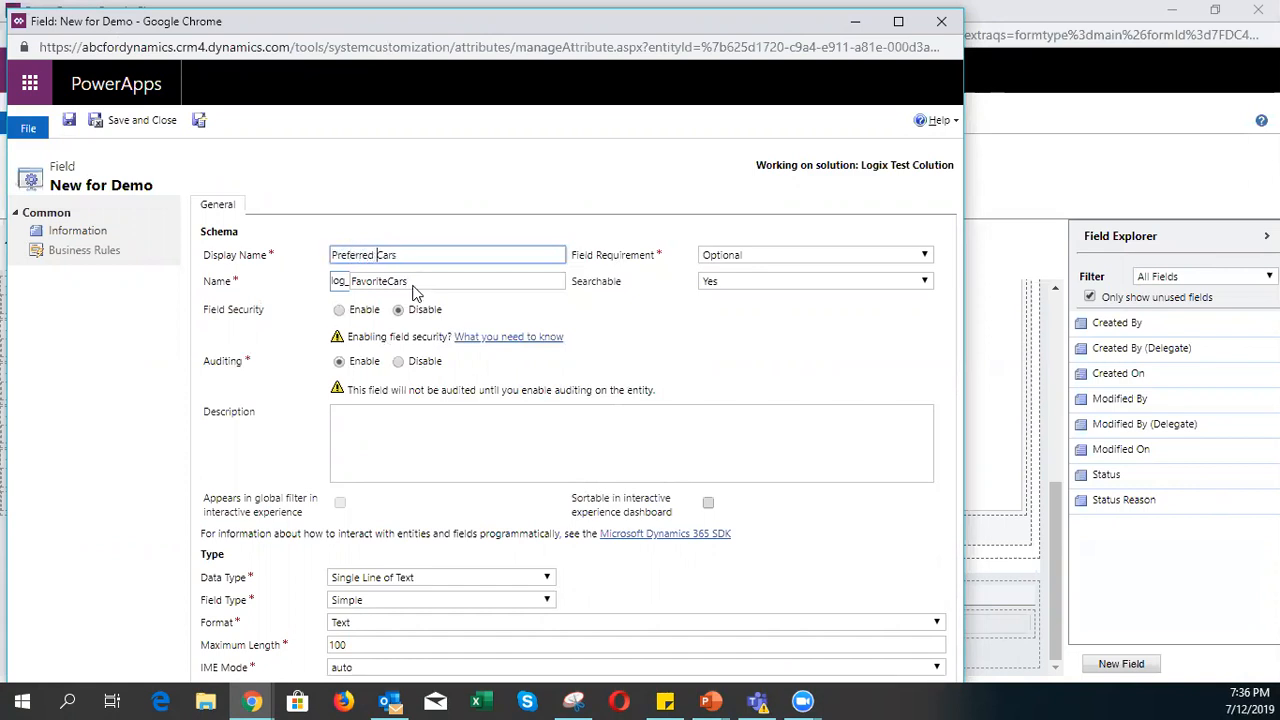
pyautogui.press('Tab')
pyautogui.write('perf')
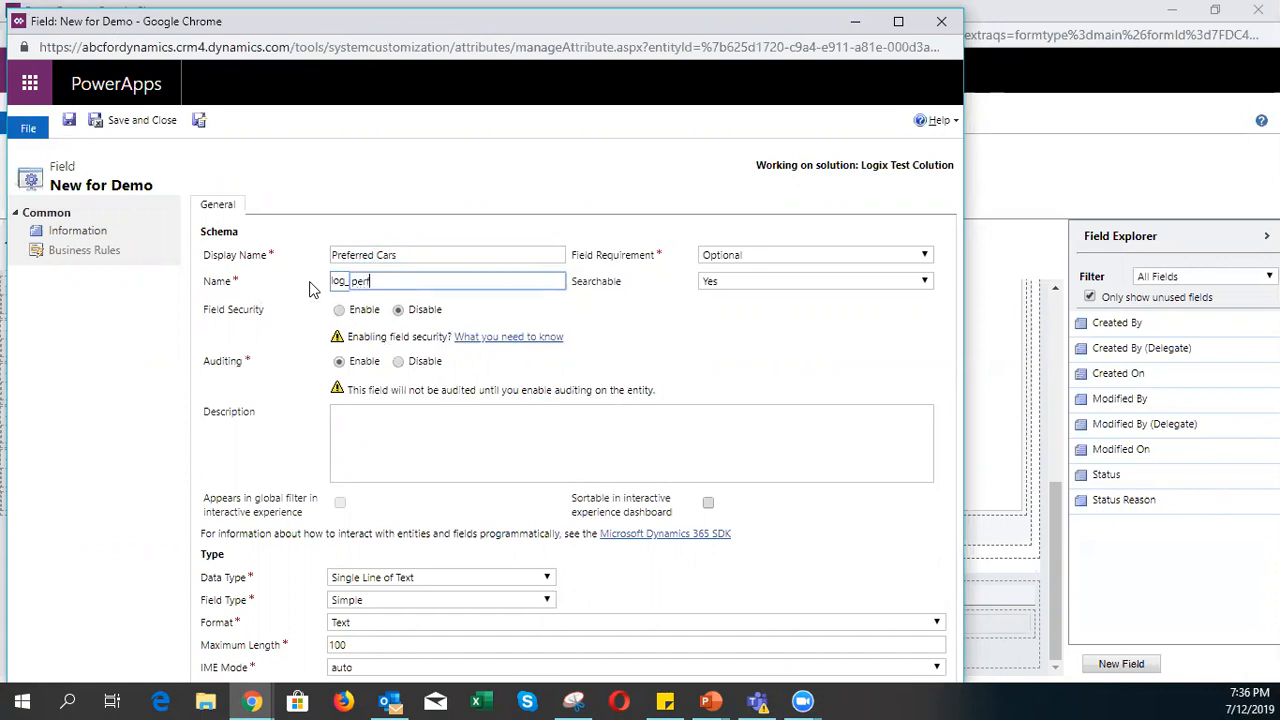
pyautogui.write('erredar')
pyautogui.write('car')
pyautogui.write('rs')
pyautogui.click(362, 283)
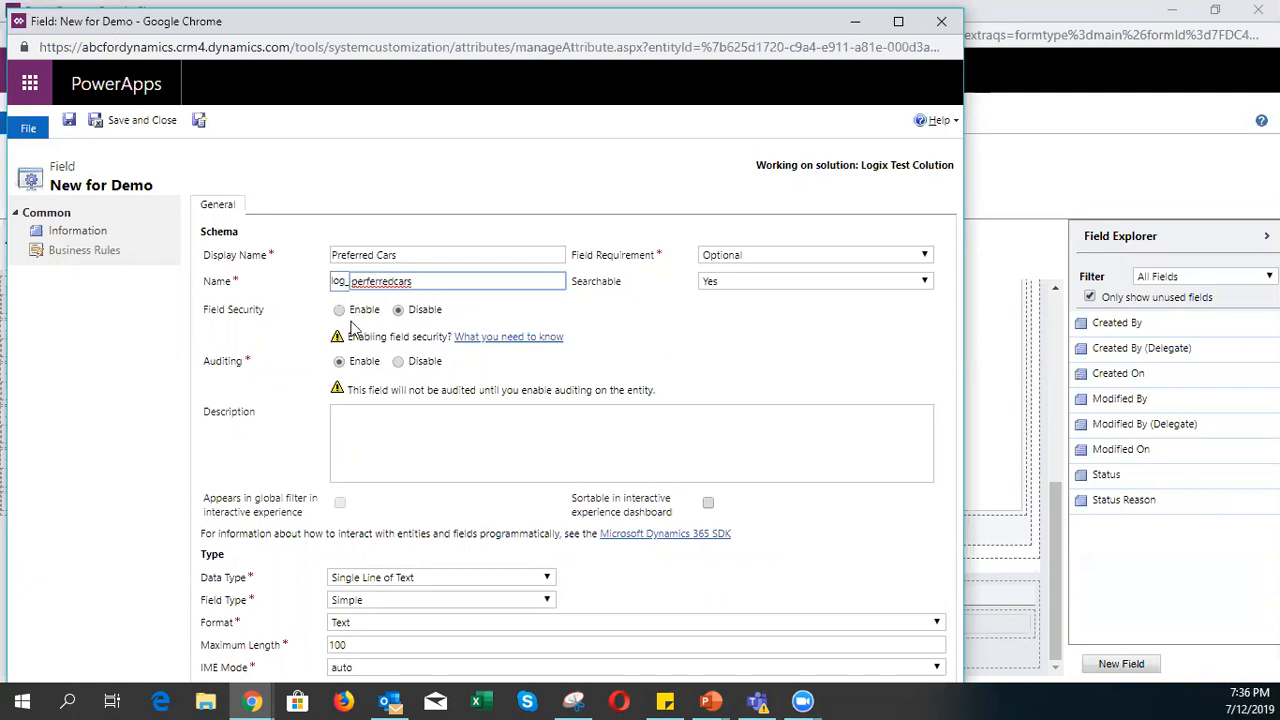
# - Set the Preferred Cars field's data type to MultiSelect Option Set
pyautogui.click(352, 578)
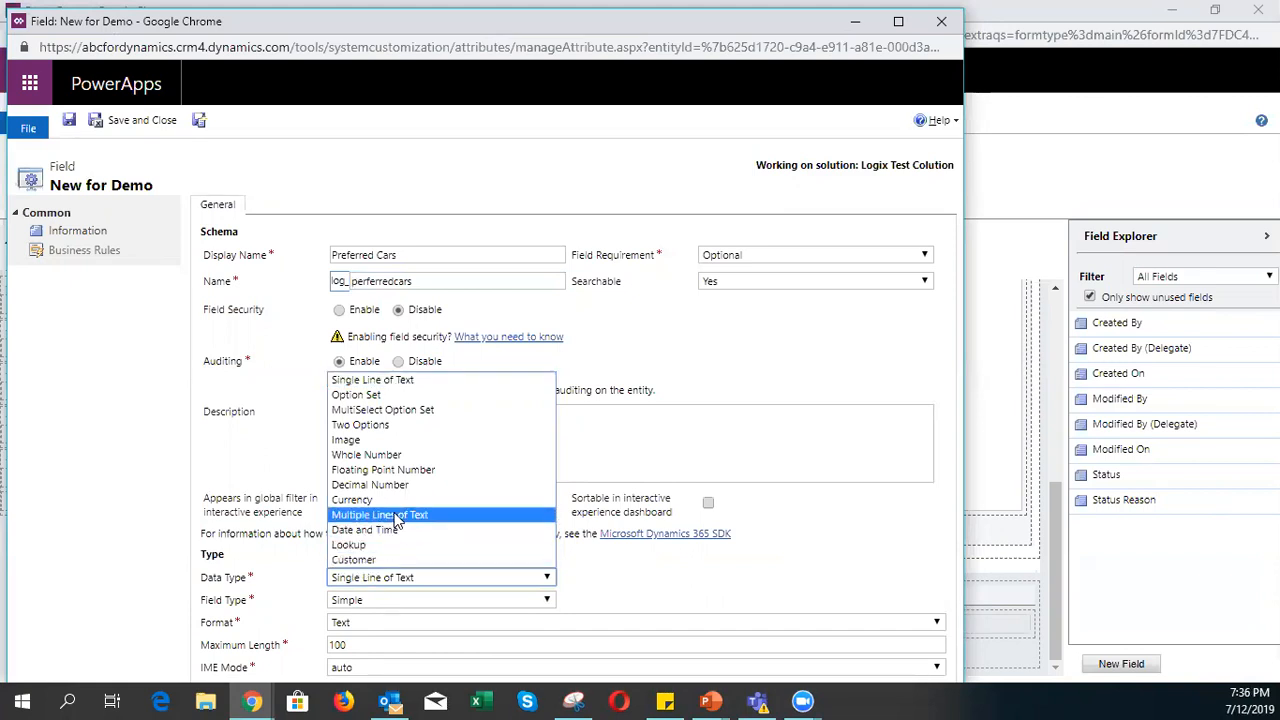
pyautogui.click(410, 410)
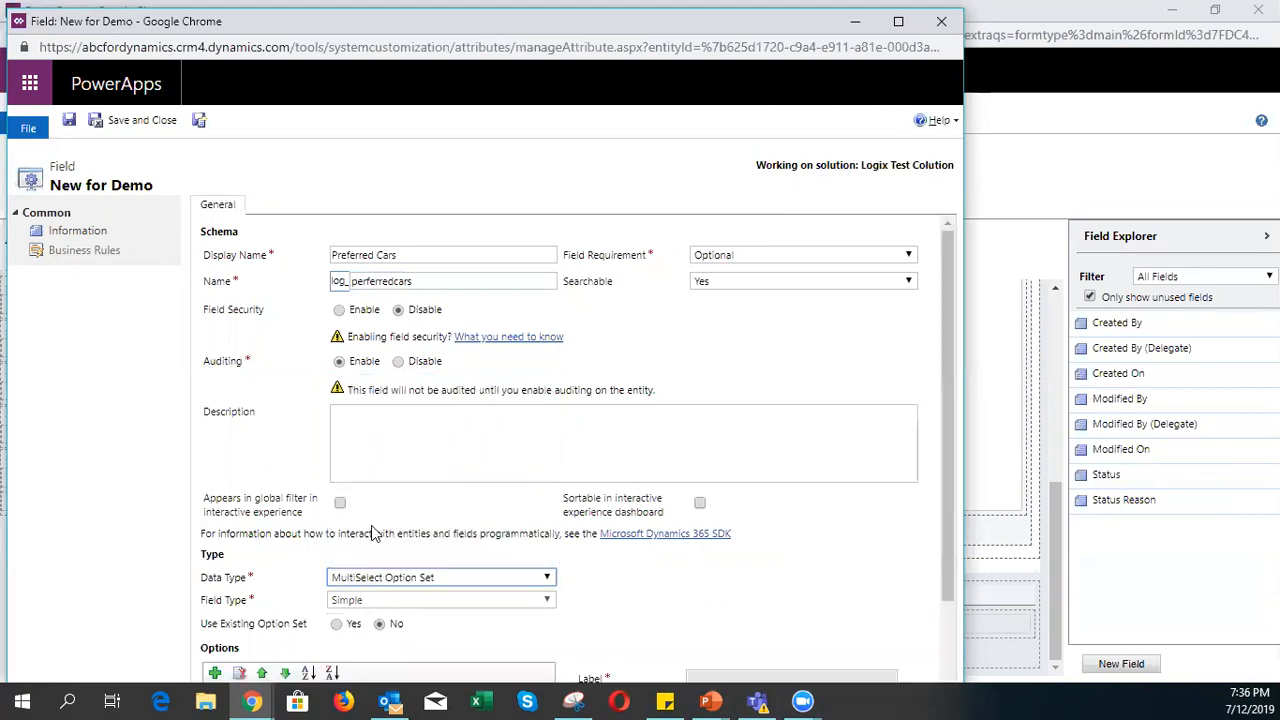
pyautogui.press('super+Up')
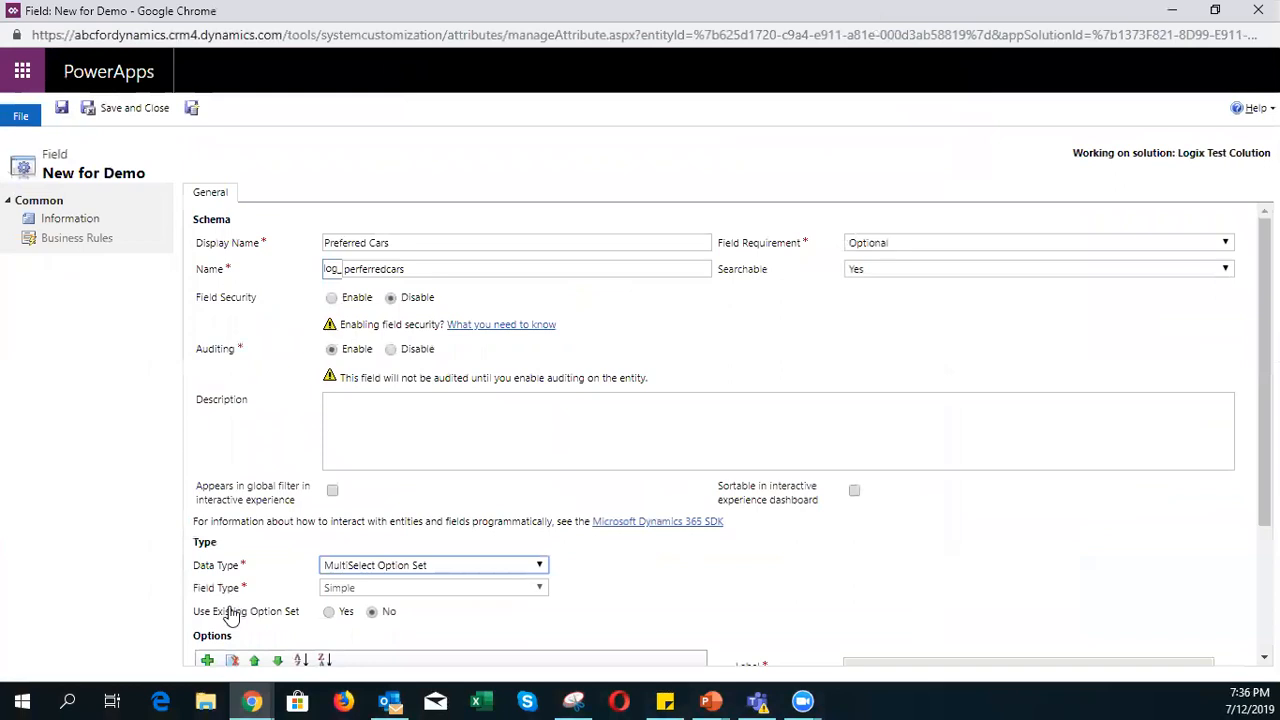
pyautogui.scroll(-3, 229, 606)
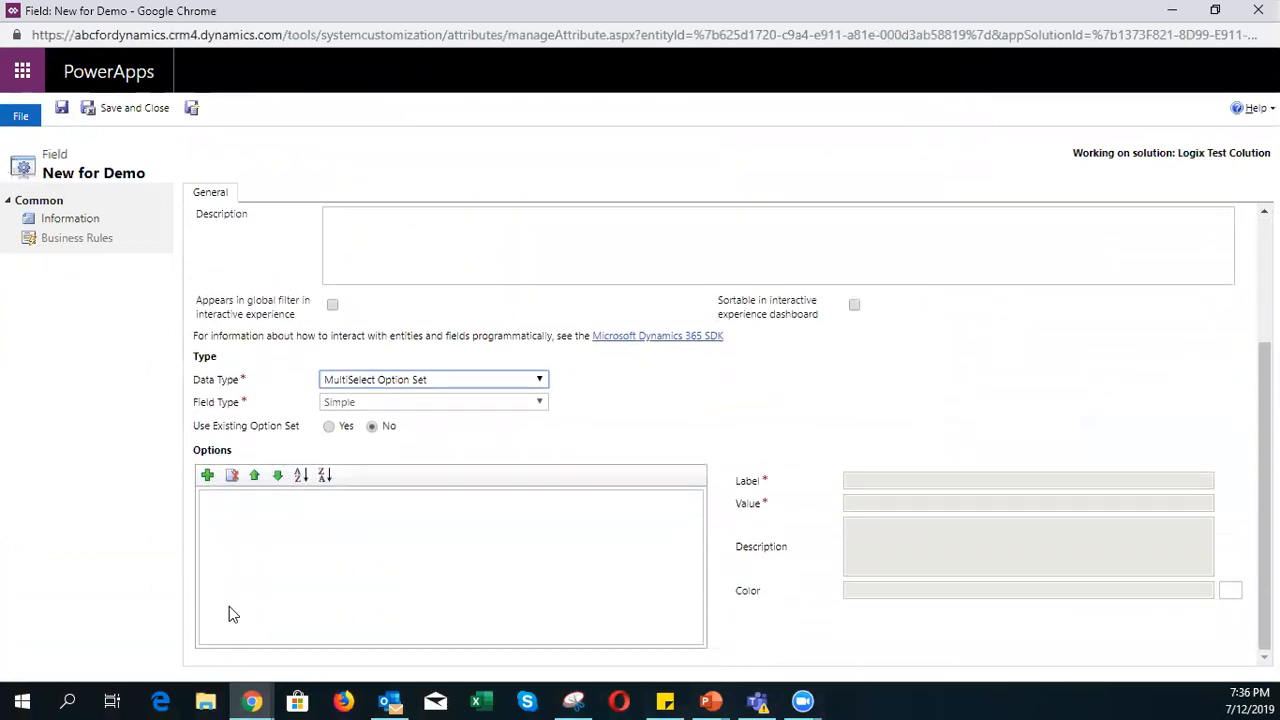
pyautogui.click(360, 379)
pyautogui.click(360, 381)
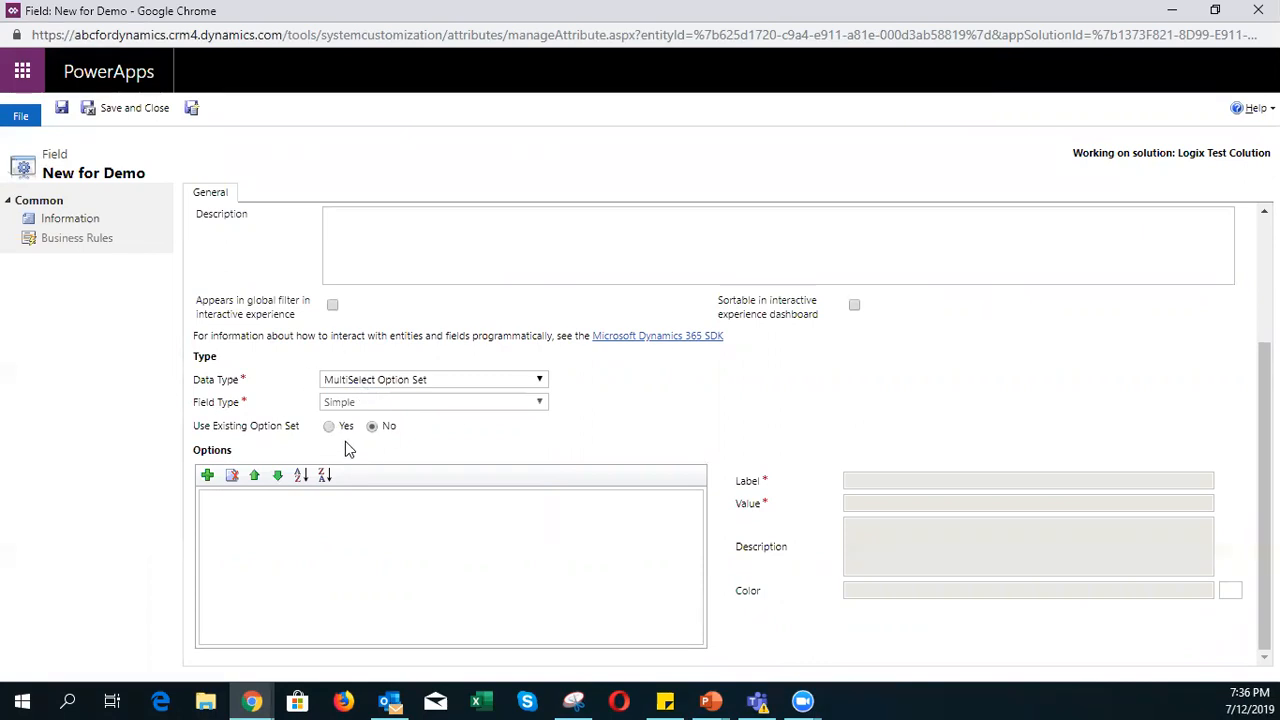
# - Add the options BMW and Merc to the Preferred Cars option set
pyautogui.click(207, 476)
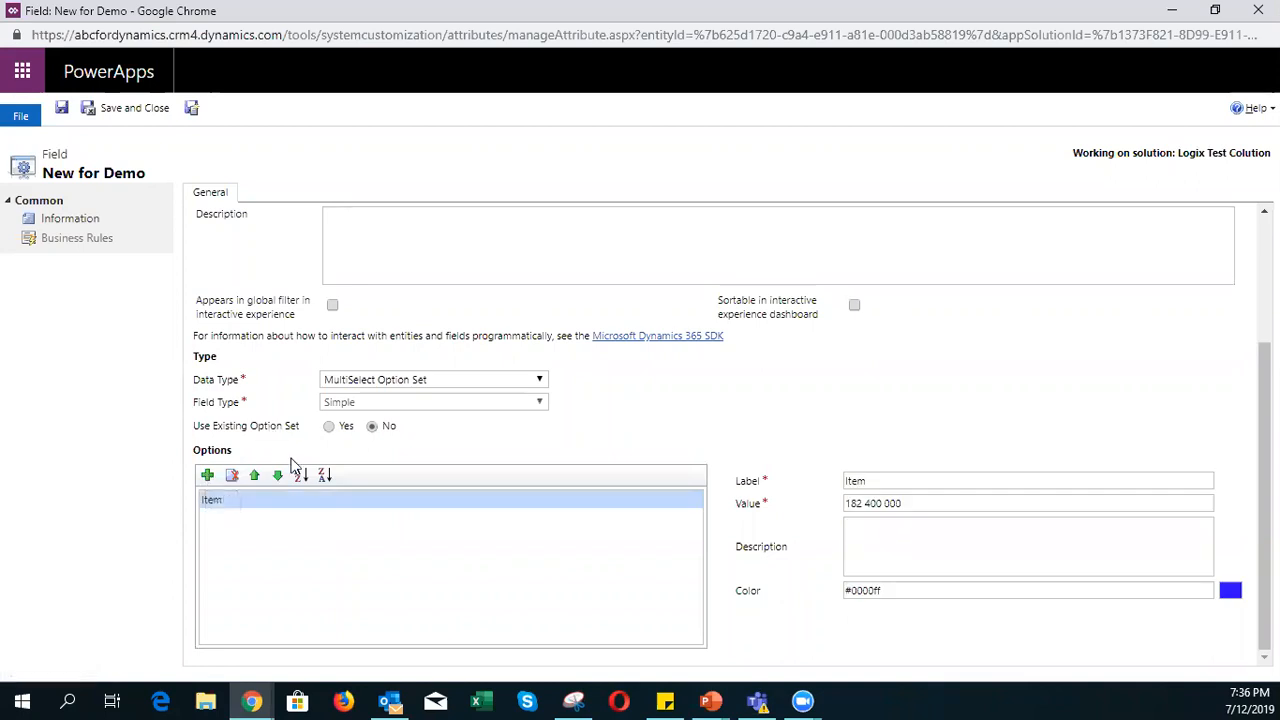
pyautogui.doubleClick(879, 479)
pyautogui.write('BMW')
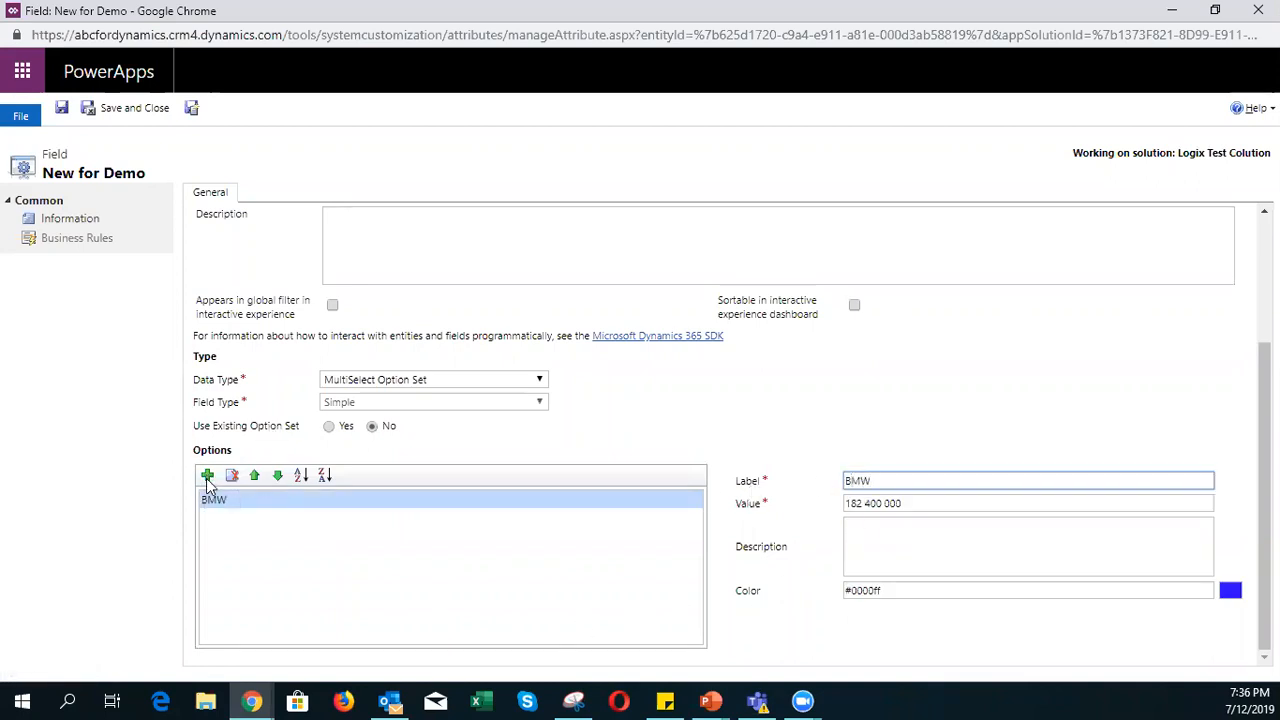
pyautogui.click(207, 476)
pyautogui.doubleClick(920, 483)
pyautogui.write('Me')
pyautogui.click(733, 481)
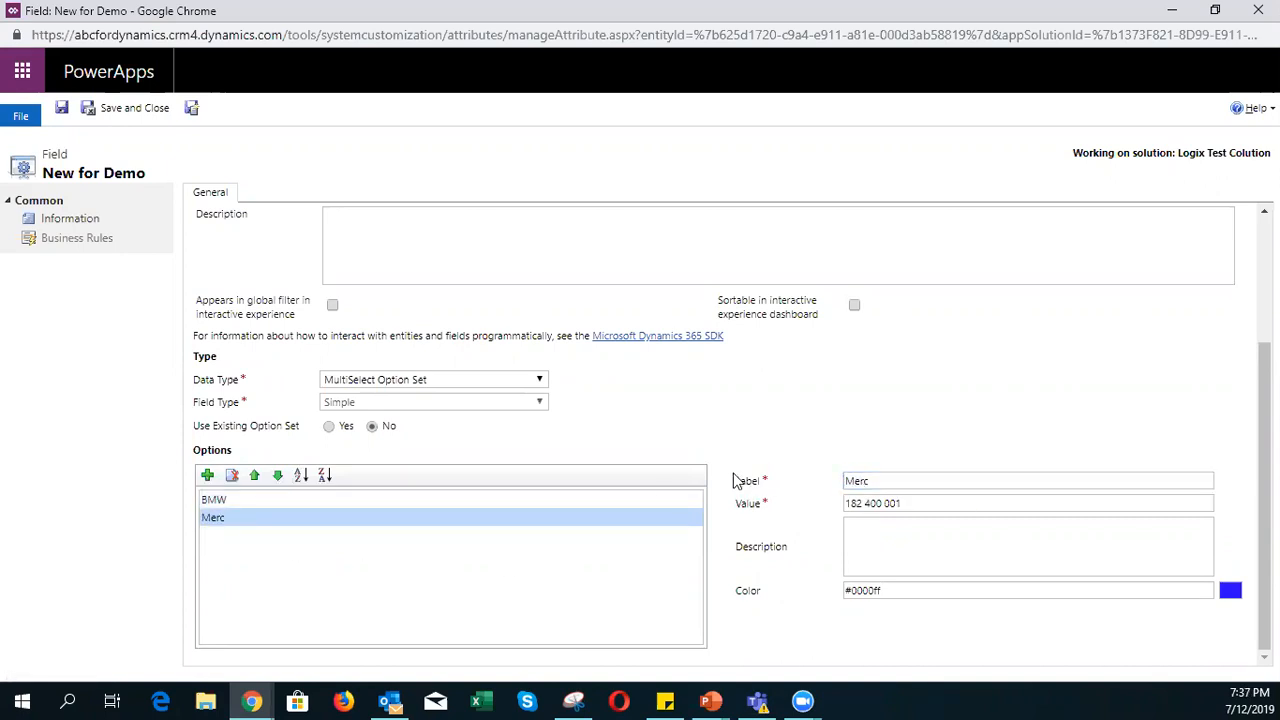
# - Add the options VW and Bently to the Preferred Cars option set
pyautogui.click(208, 476)
pyautogui.click(750, 482)
pyautogui.write('VW')
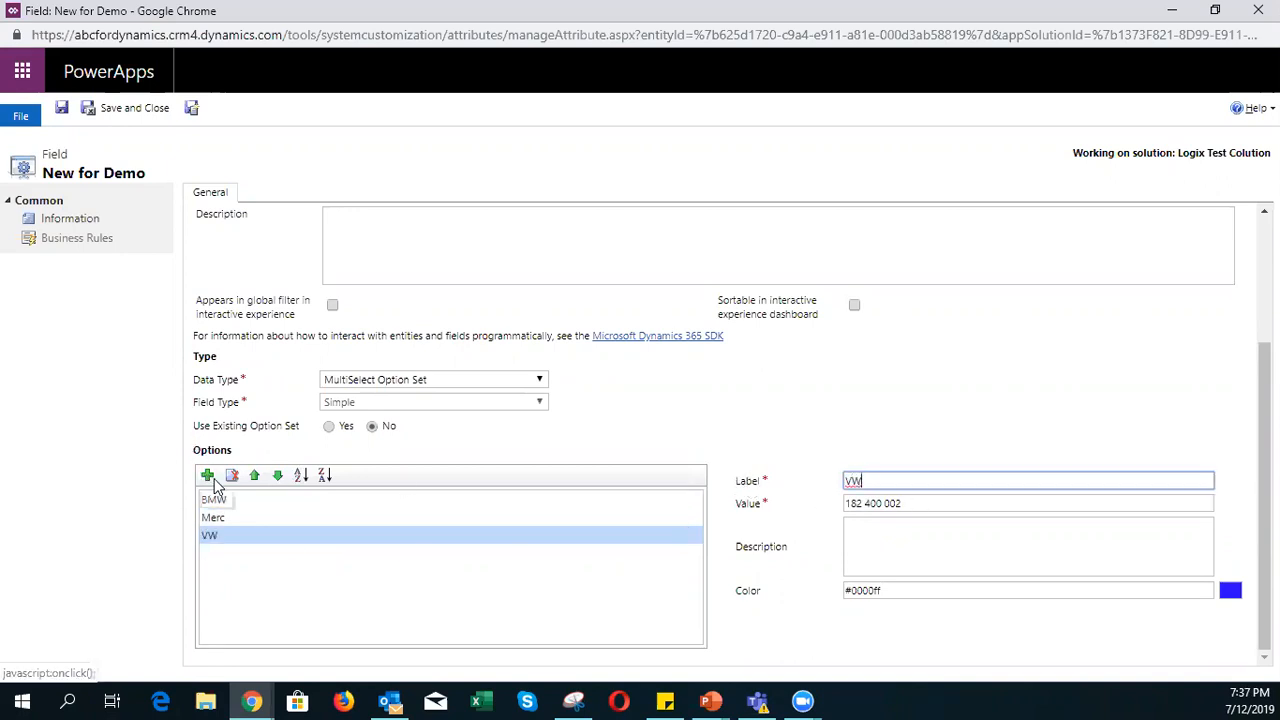
pyautogui.click(209, 477)
pyautogui.click(773, 490)
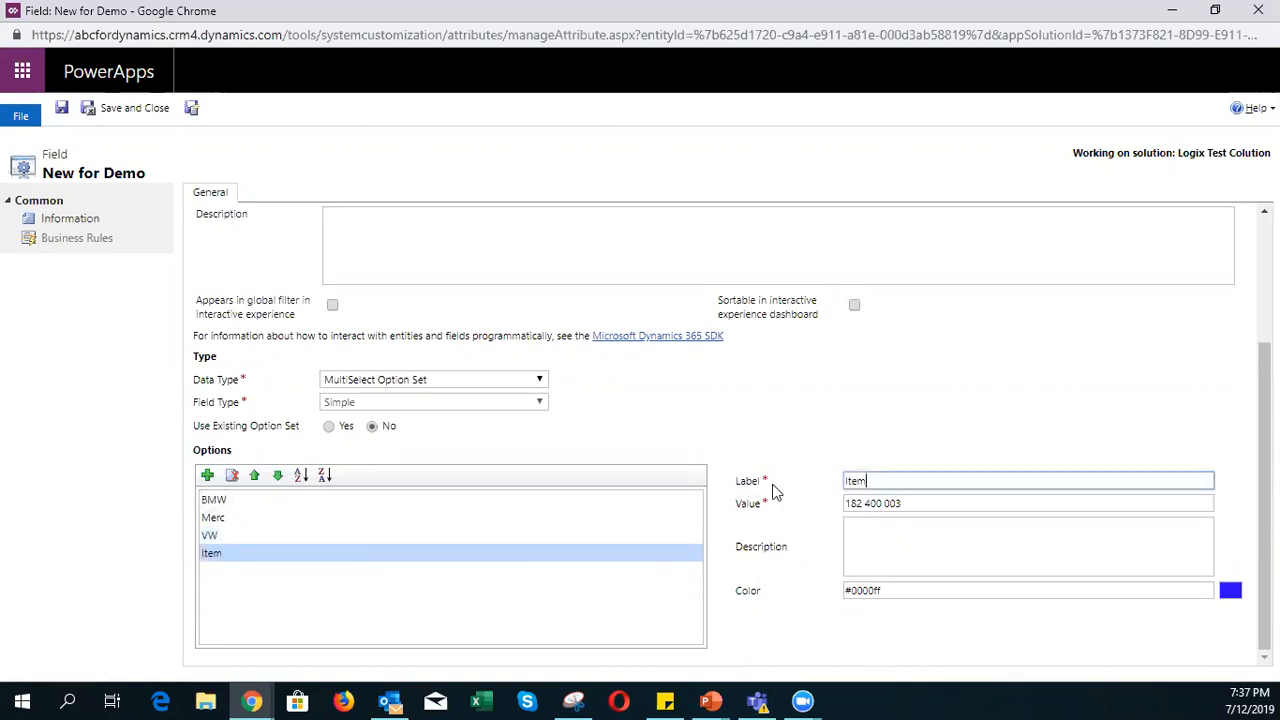
pyautogui.write('Bently')
pyautogui.click(773, 490)
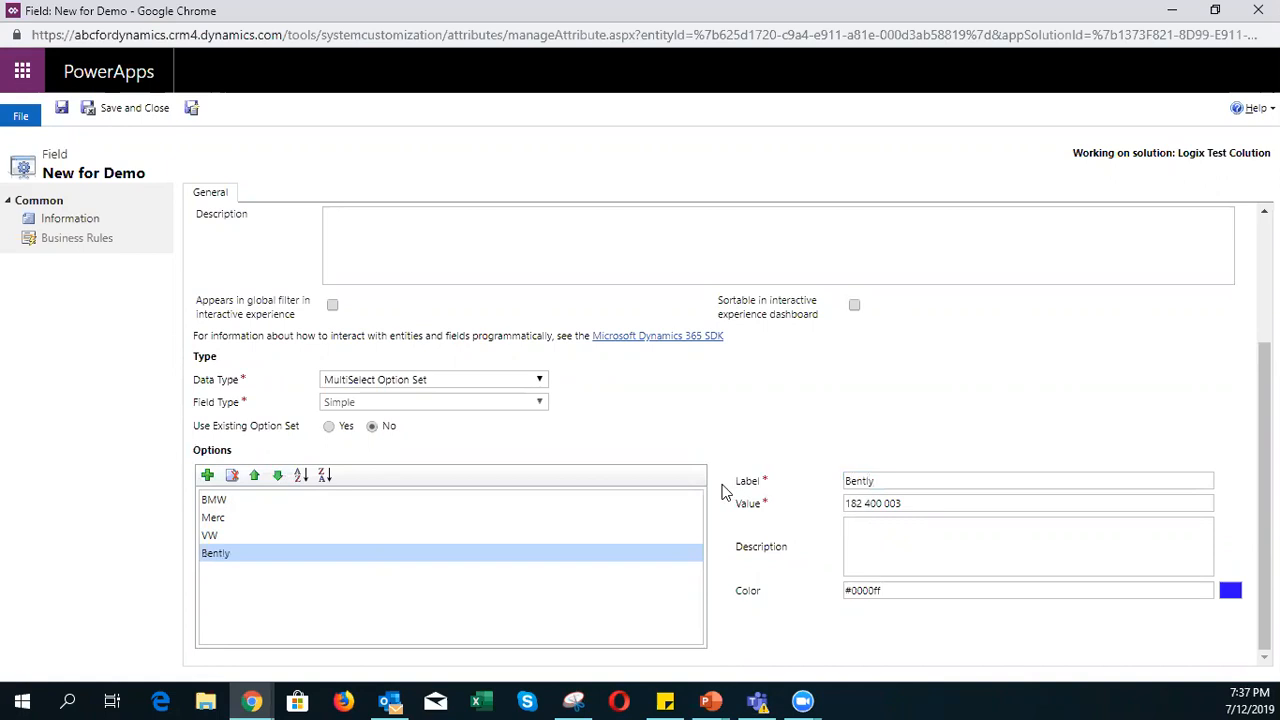
# - Add a fifth option labelled Citroen to the Preferred Cars option set
pyautogui.click(207, 476)
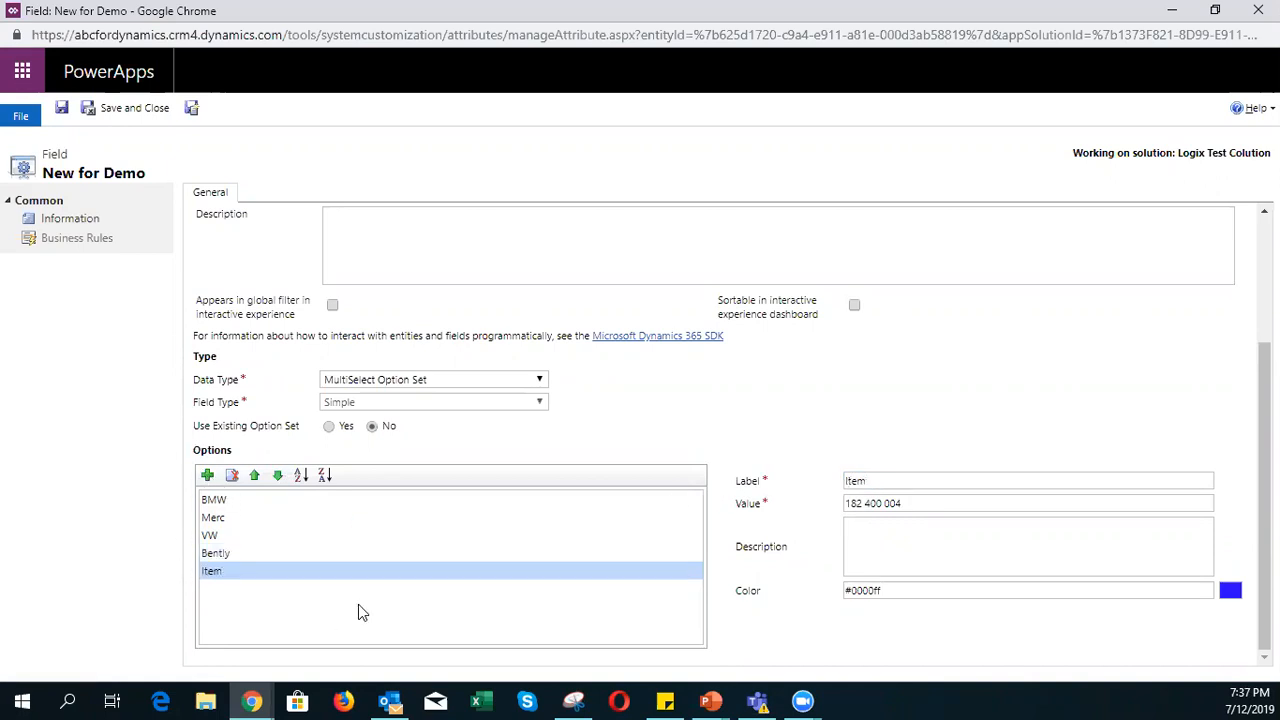
pyautogui.click(910, 479)
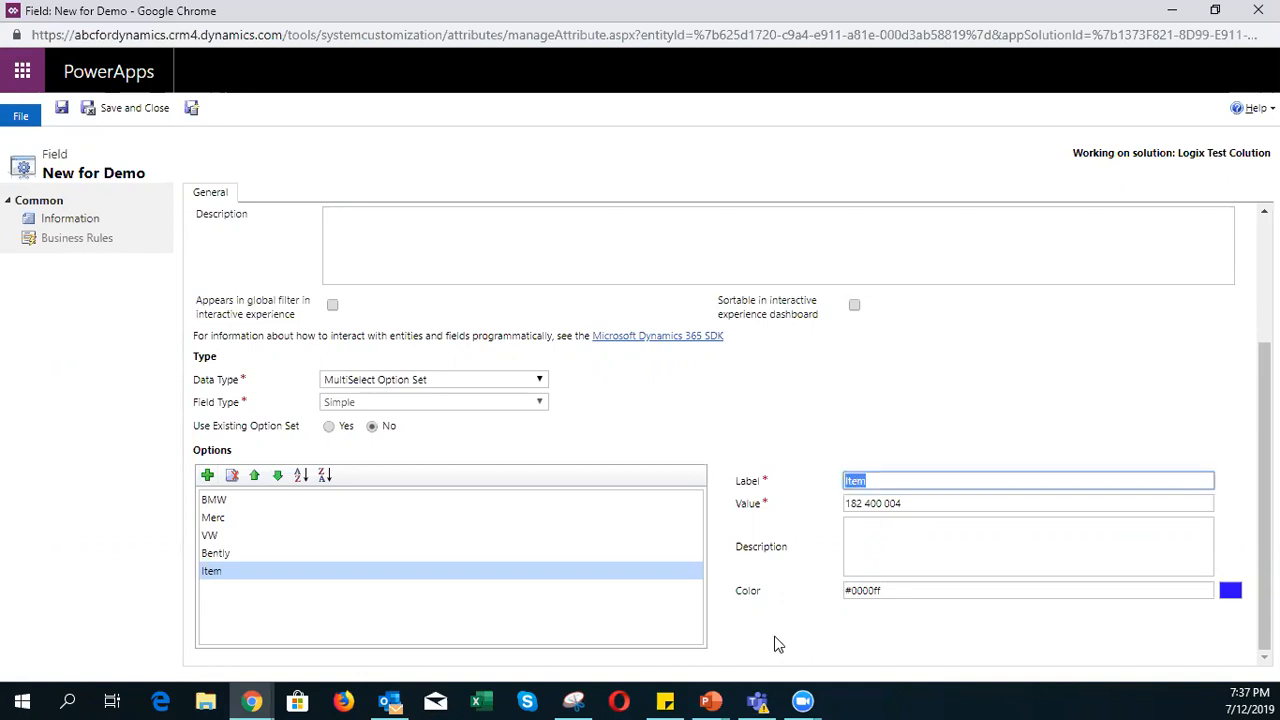
pyautogui.write('Citroen')
pyautogui.click(807, 440)
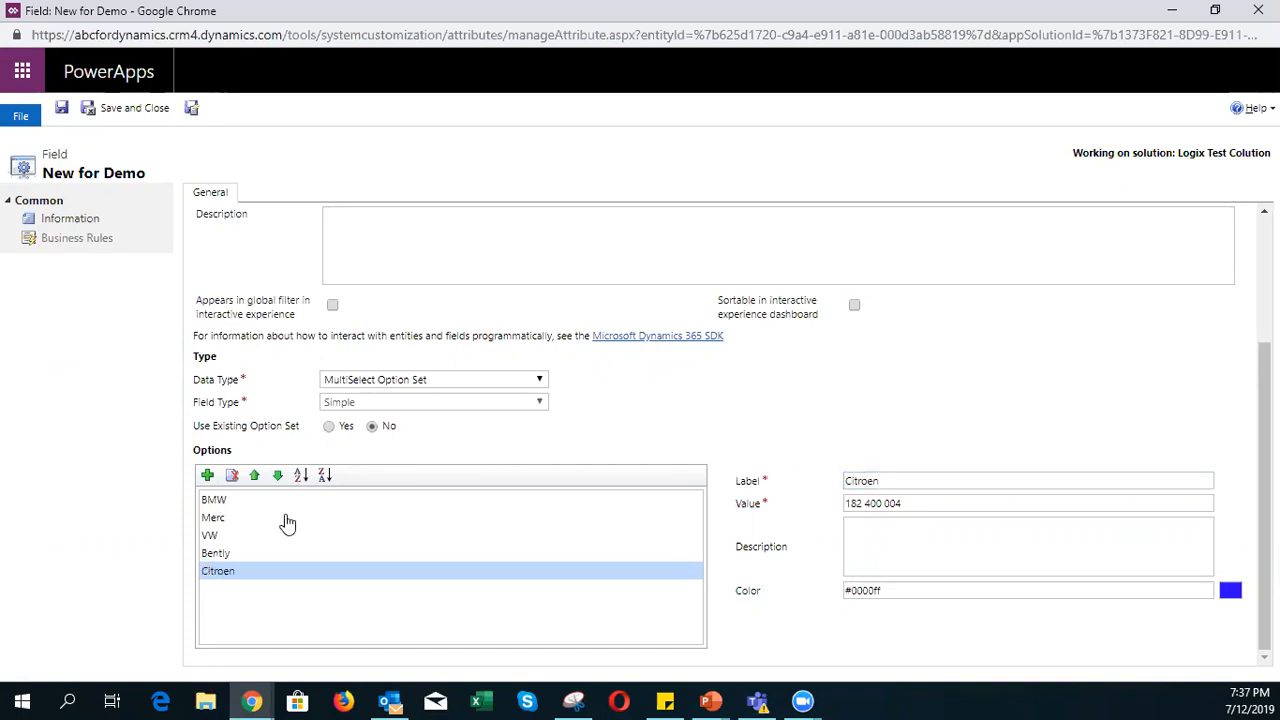
# - Save and close the Preferred Cars field, and reload the Demo form in the editor
pyautogui.scroll(2, 404, 588)
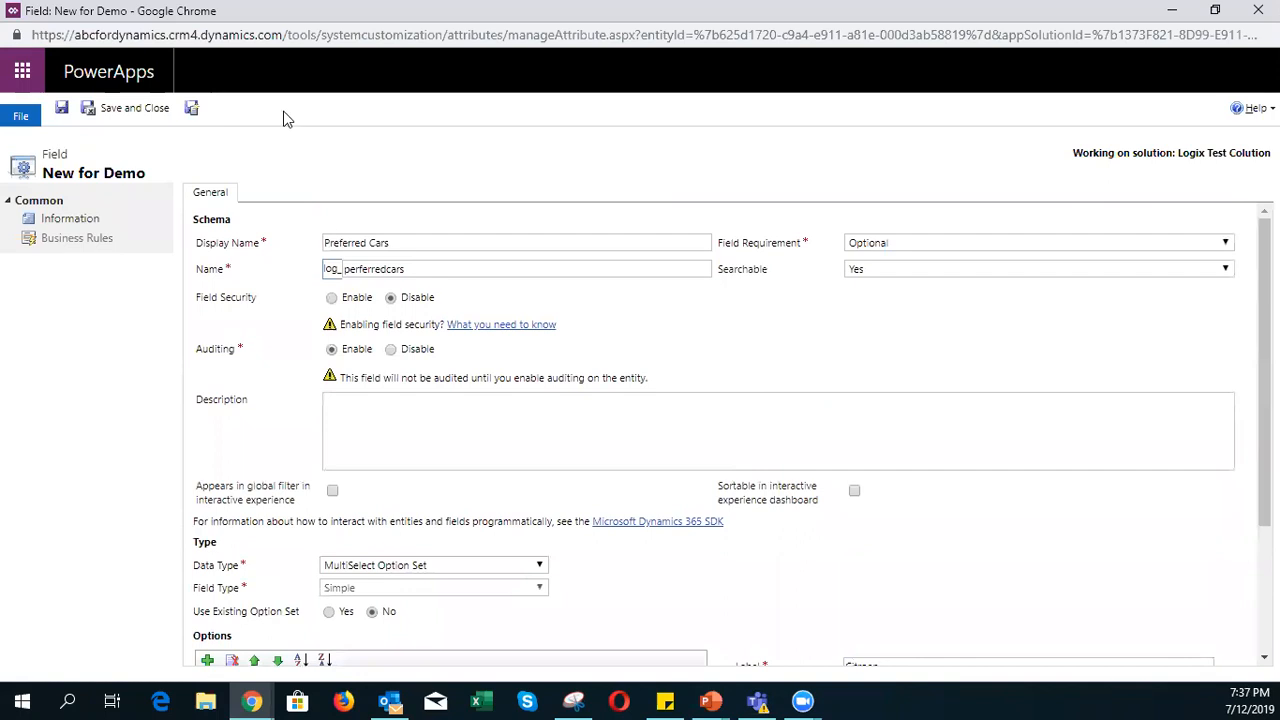
pyautogui.click(110, 107)
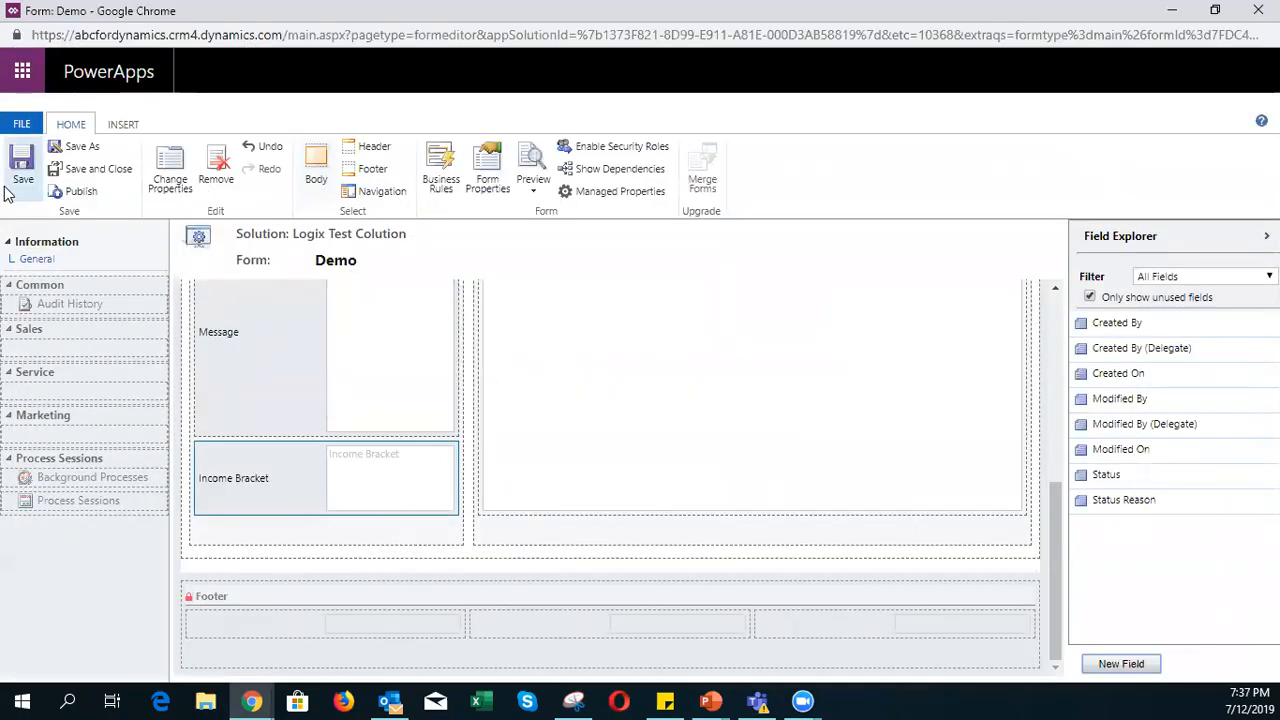
pyautogui.click(251, 36)
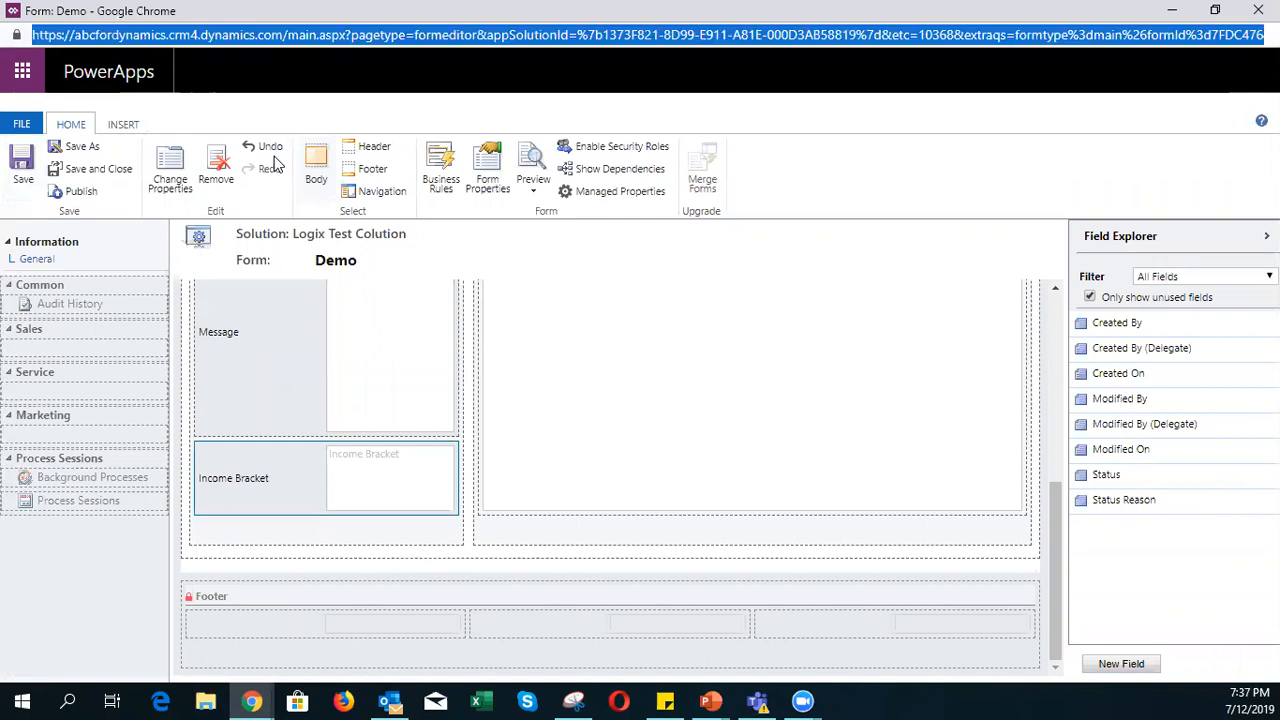
pyautogui.click(277, 167)
pyautogui.hotkey('ctrl', 's')
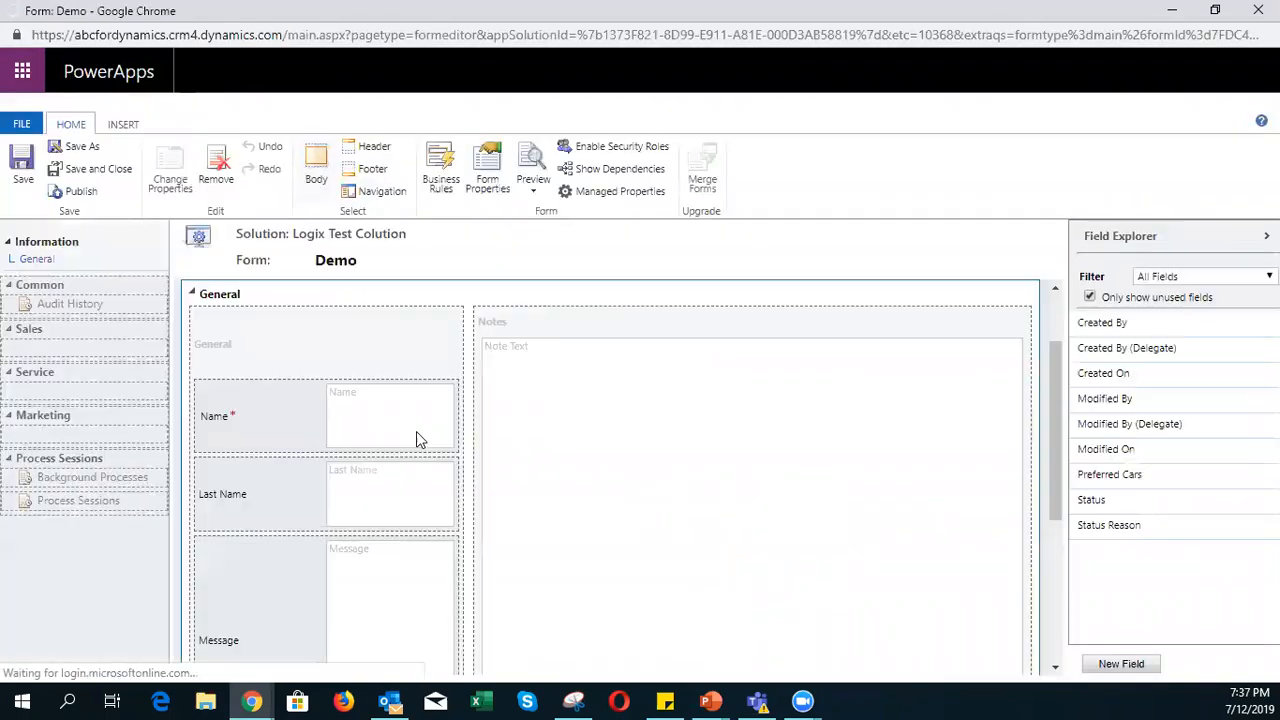
# - Place the Preferred Cars field below Income Bracket on the Demo form, and save and publish the form
pyautogui.scroll(-3, 463, 434)
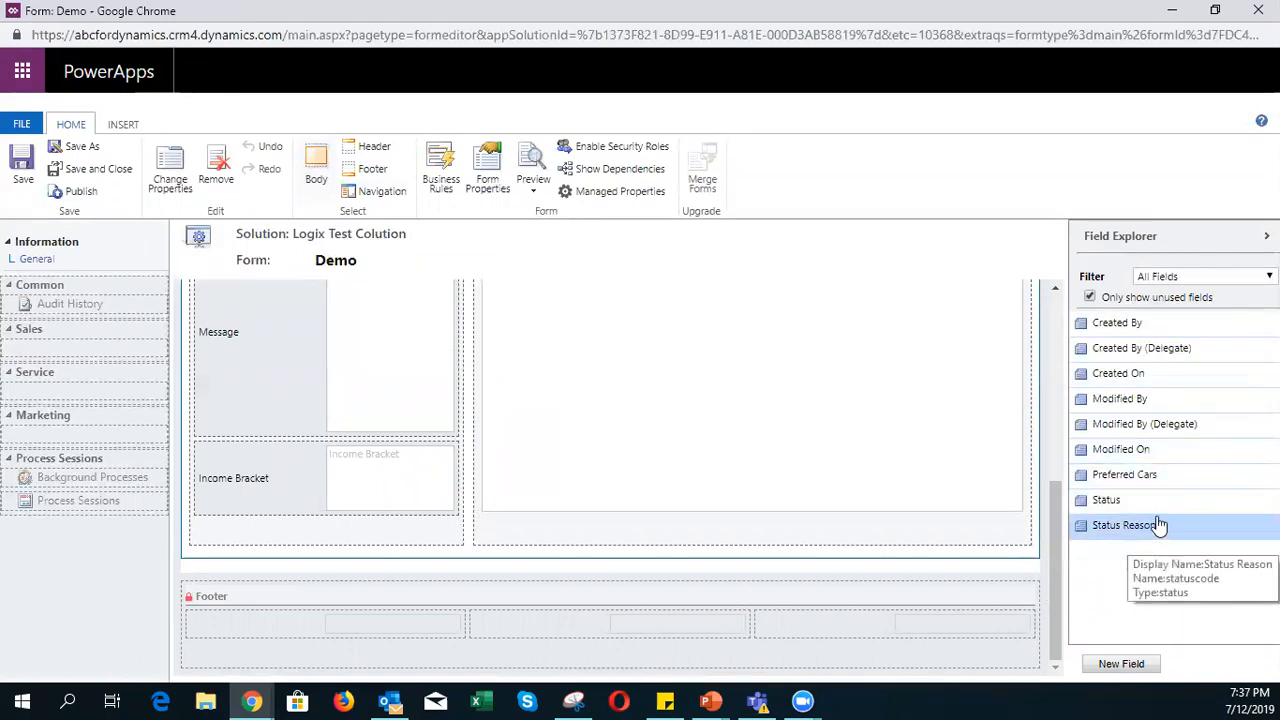
pyautogui.moveTo(1150, 484); pyautogui.dragTo(367, 528)
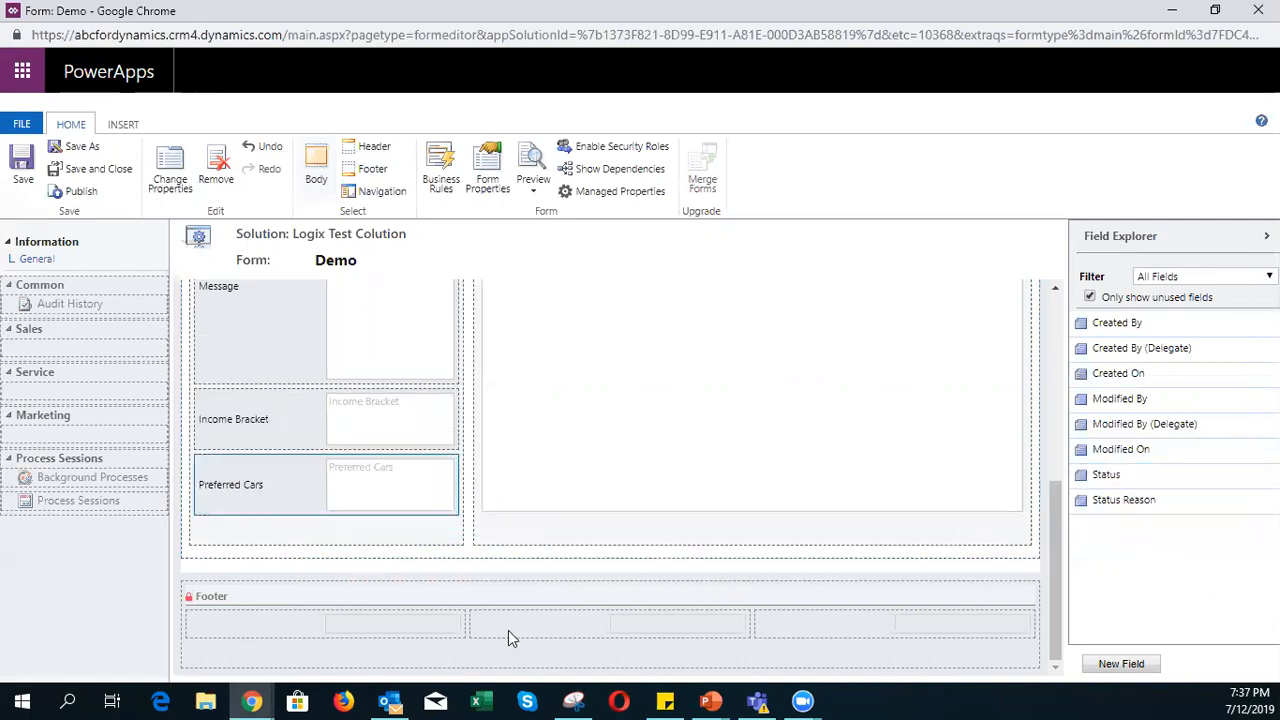
pyautogui.click(22, 165)
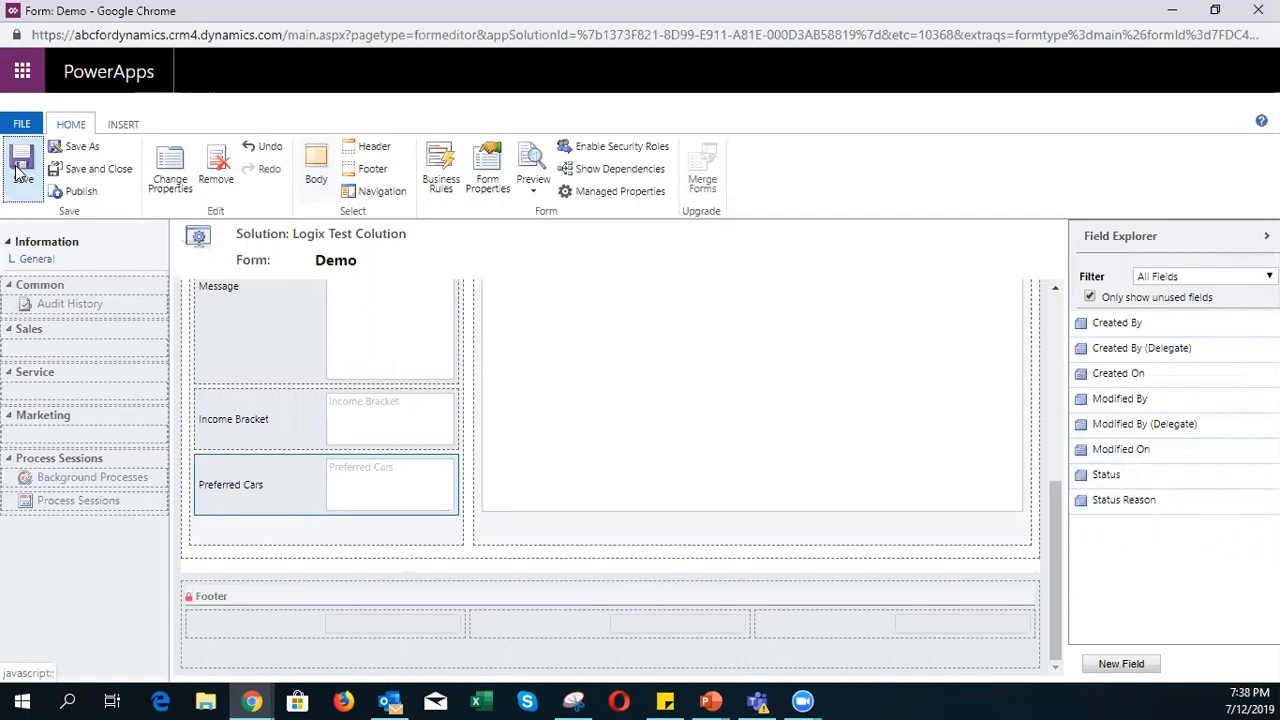
pyautogui.click(73, 193)
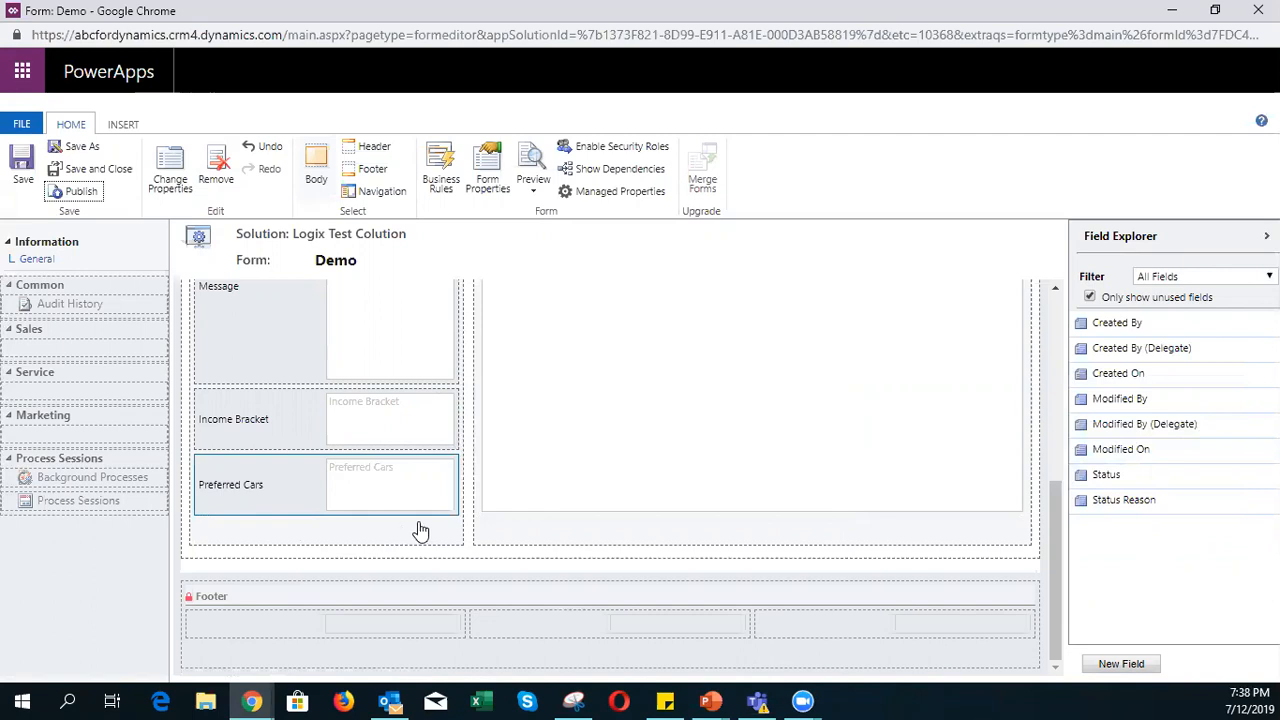
# - Return to the open Demo record in the other browser window and reload it to load the Preferred Cars field
pyautogui.click(1172, 12)
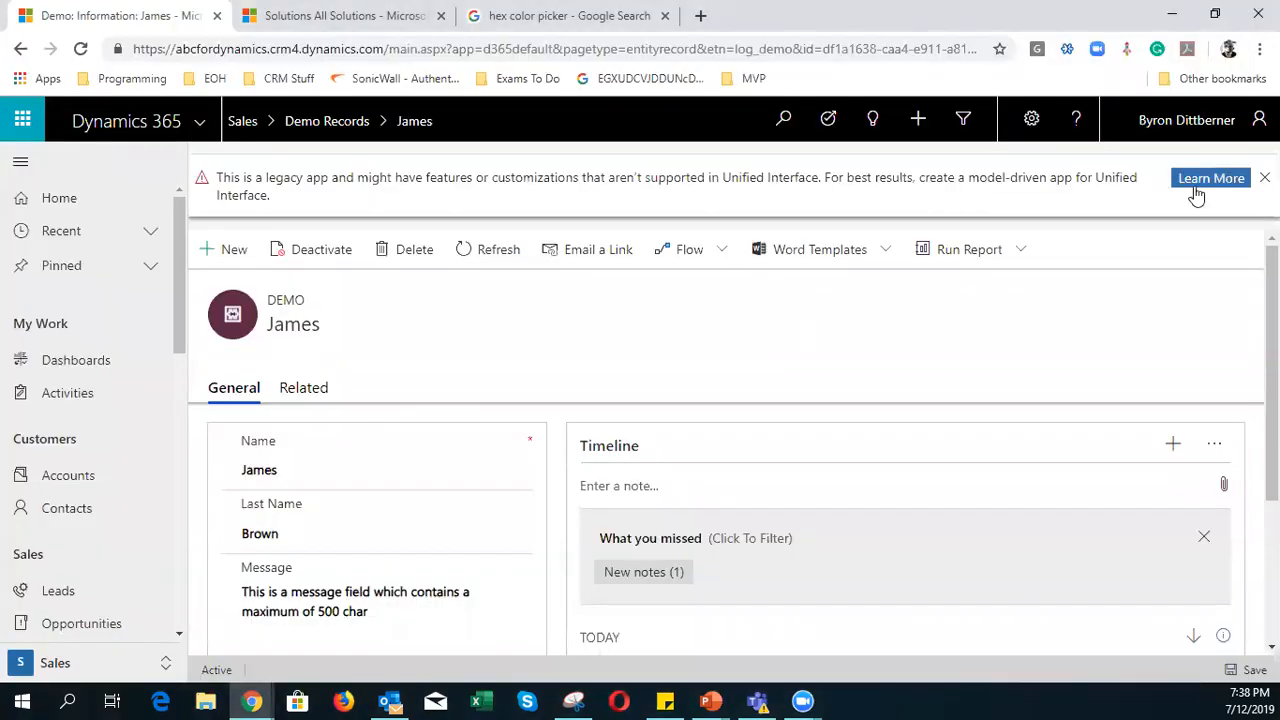
pyautogui.scroll(-2, 403, 442)
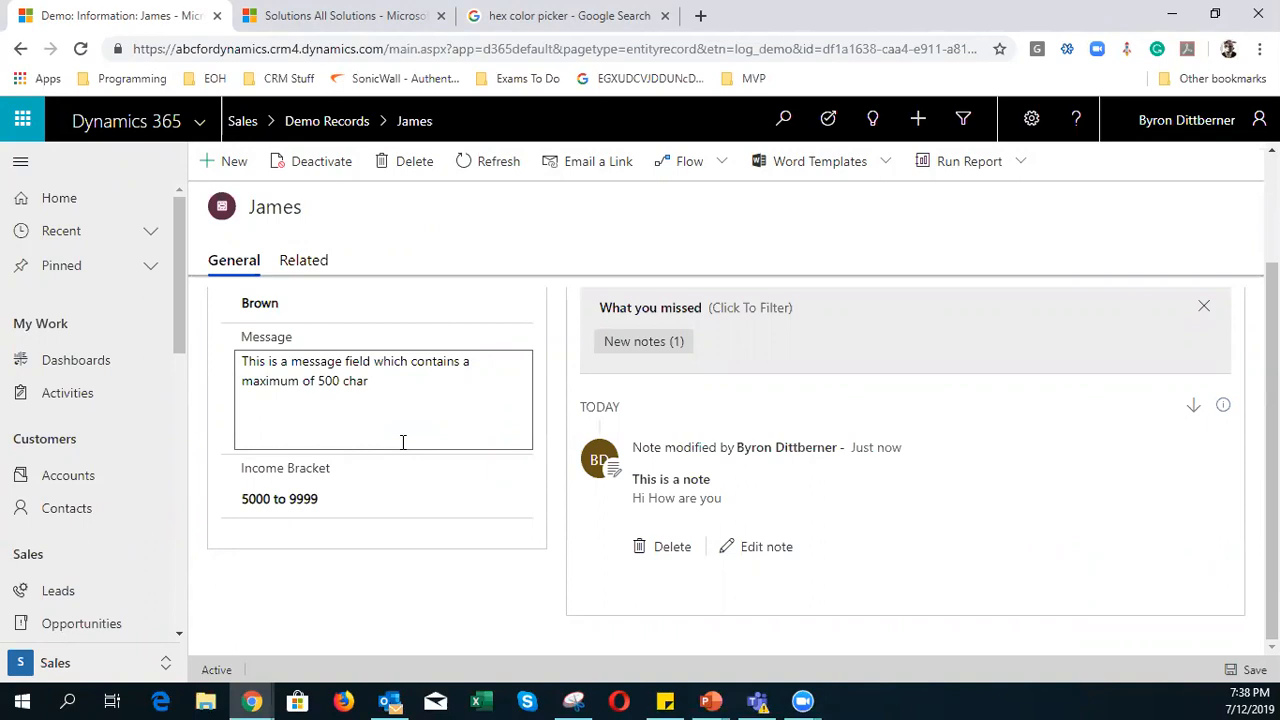
pyautogui.click(382, 533)
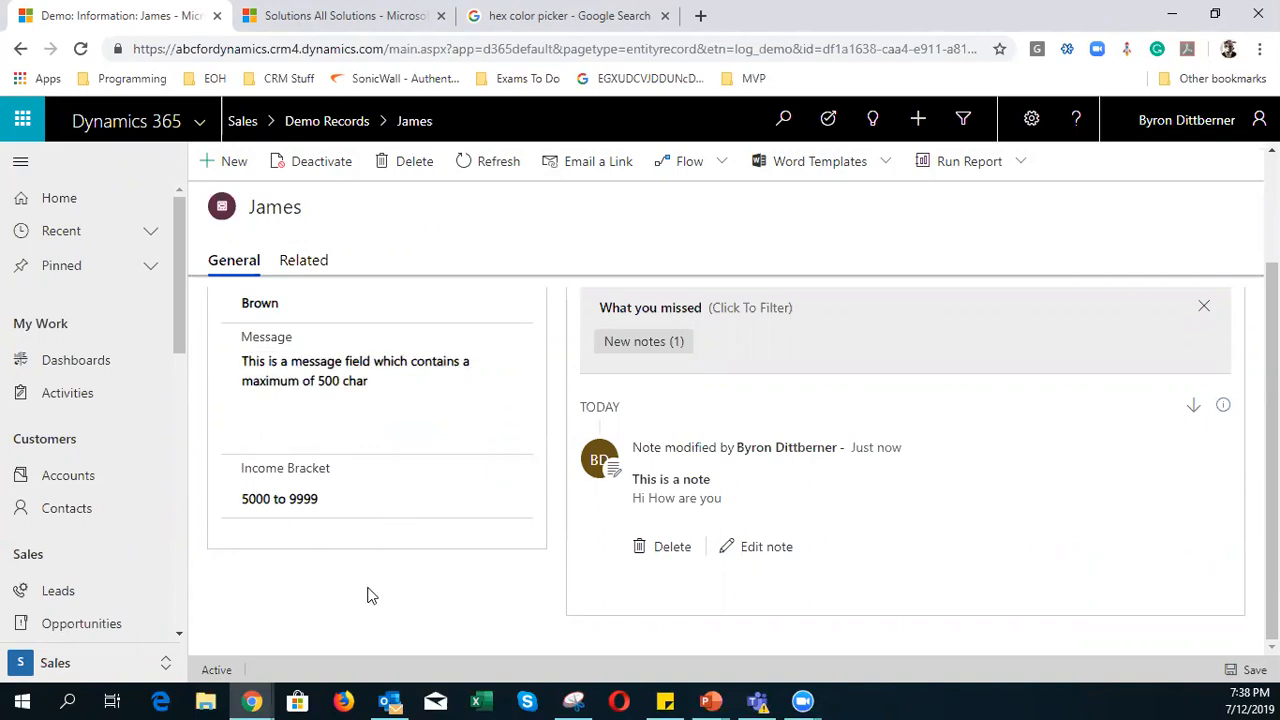
pyautogui.click(81, 52)
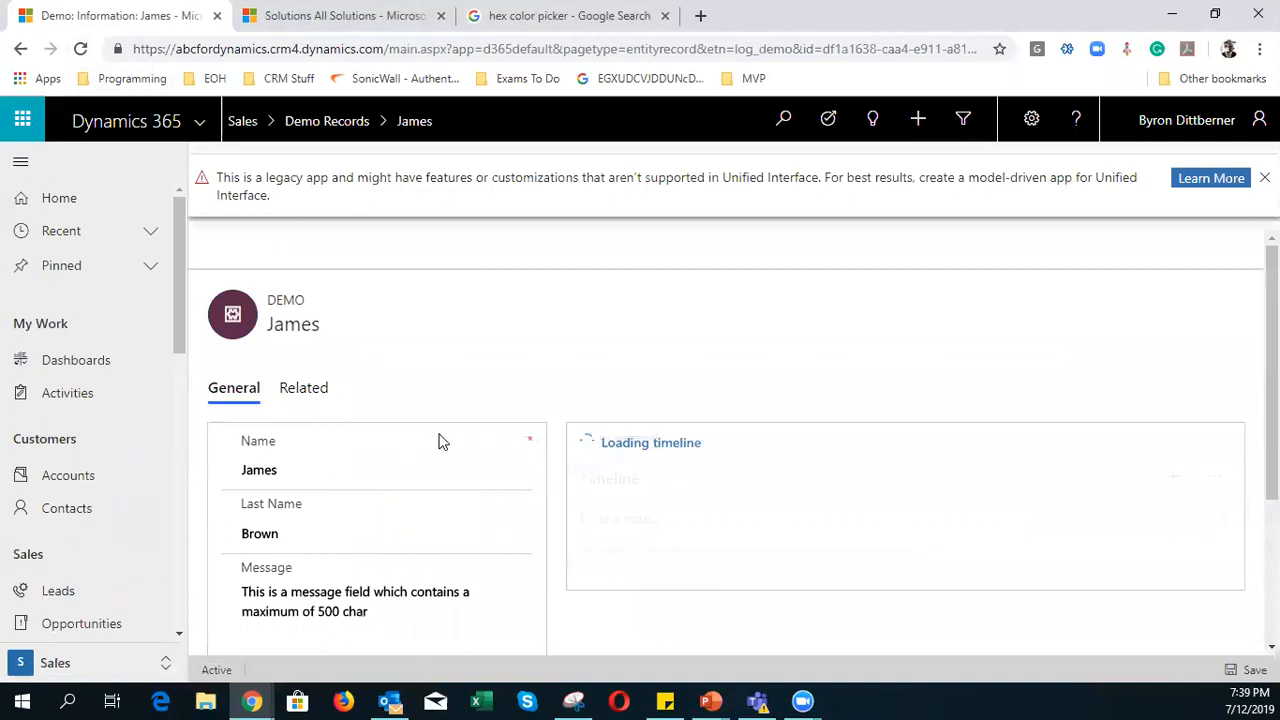
pyautogui.scroll(-3, 437, 440)
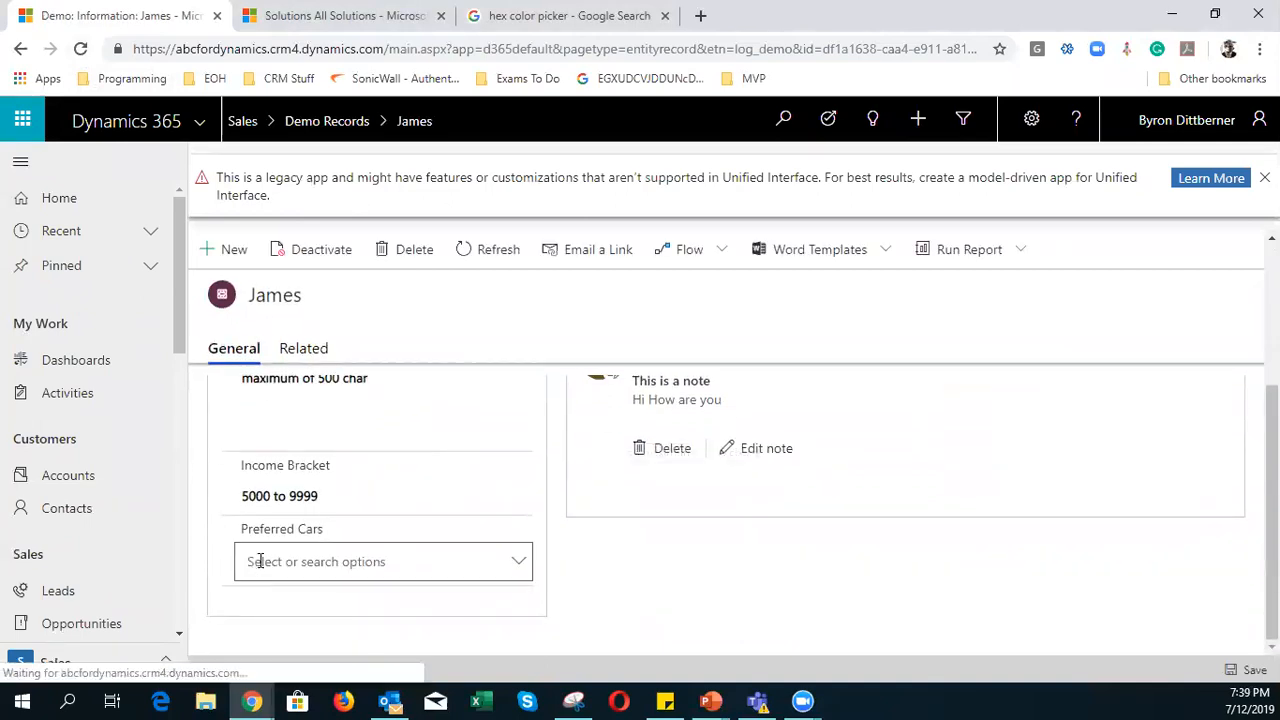
# - Select Bently, BMW and Merc as the Demo record's Preferred Cars
pyautogui.click(523, 567)
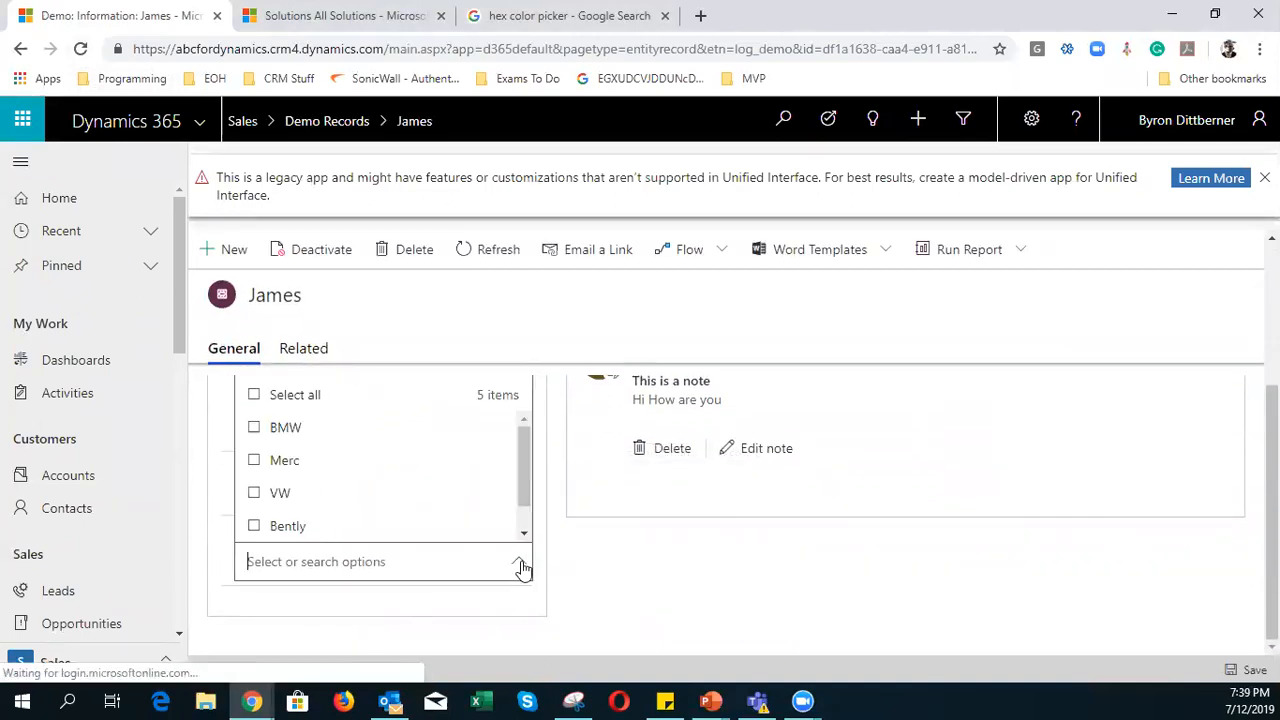
pyautogui.click(253, 526)
pyautogui.click(255, 462)
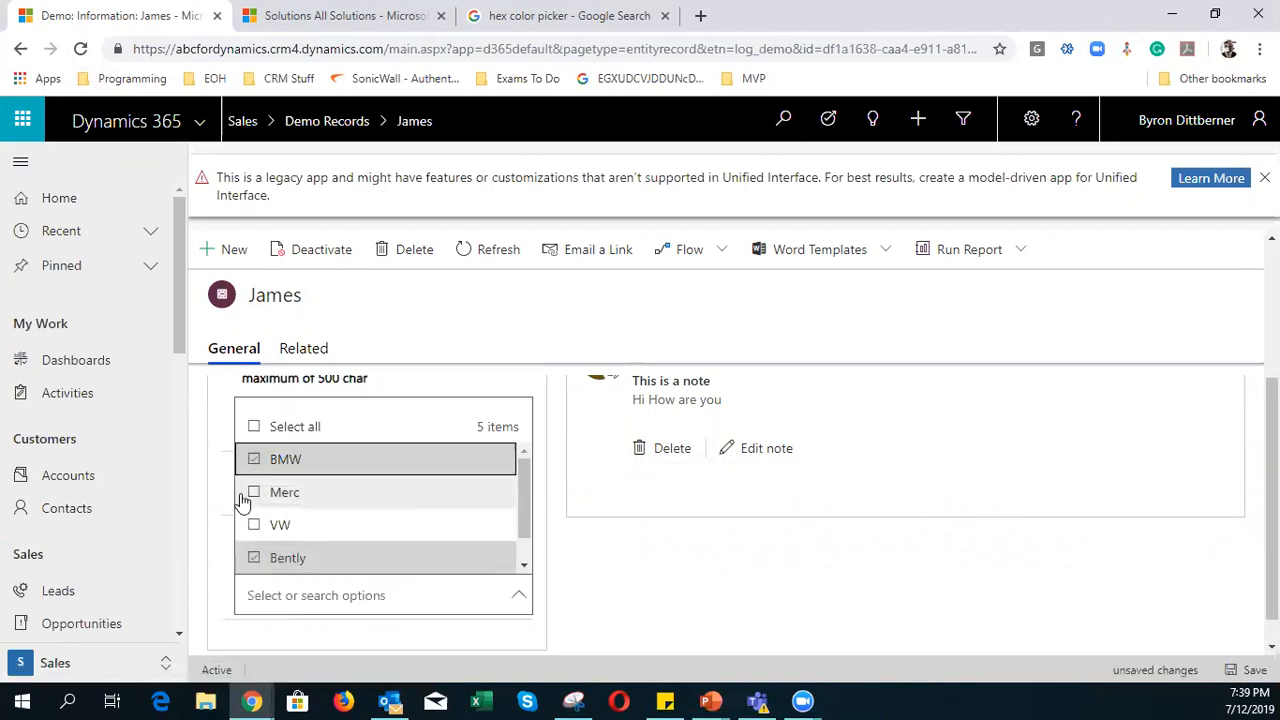
pyautogui.click(254, 493)
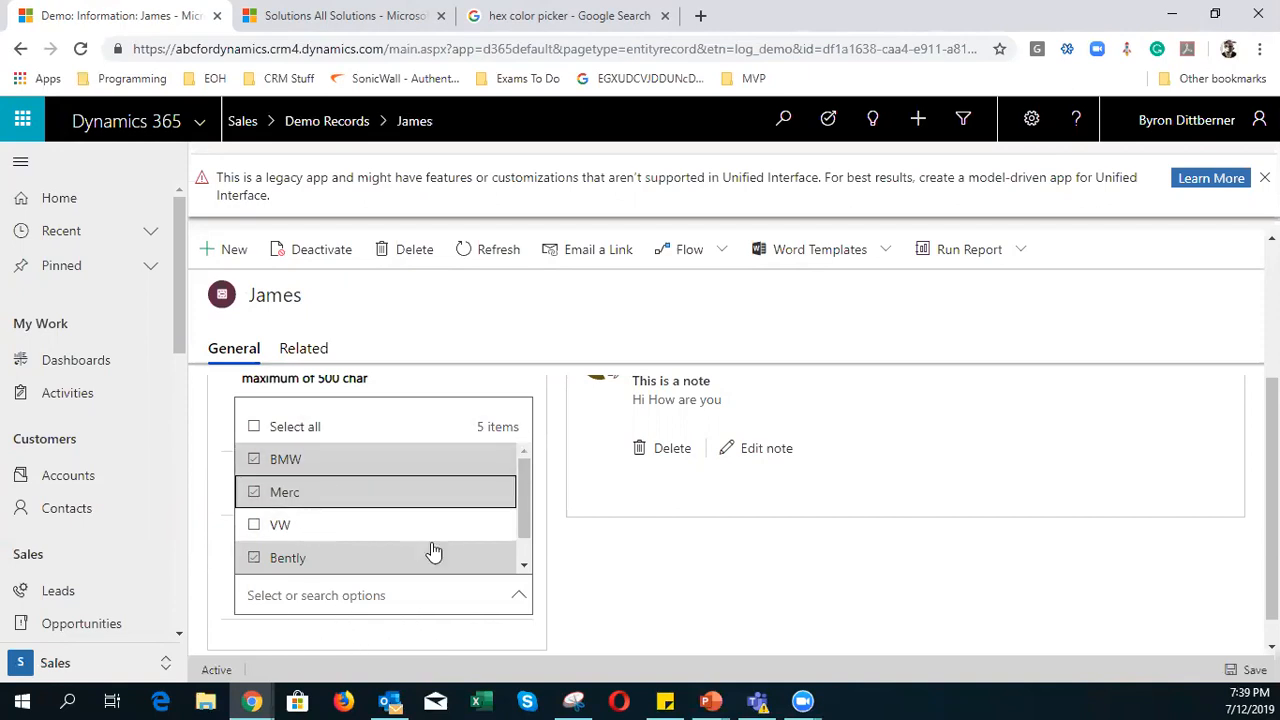
pyautogui.moveTo(519, 497); pyautogui.dragTo(529, 546)
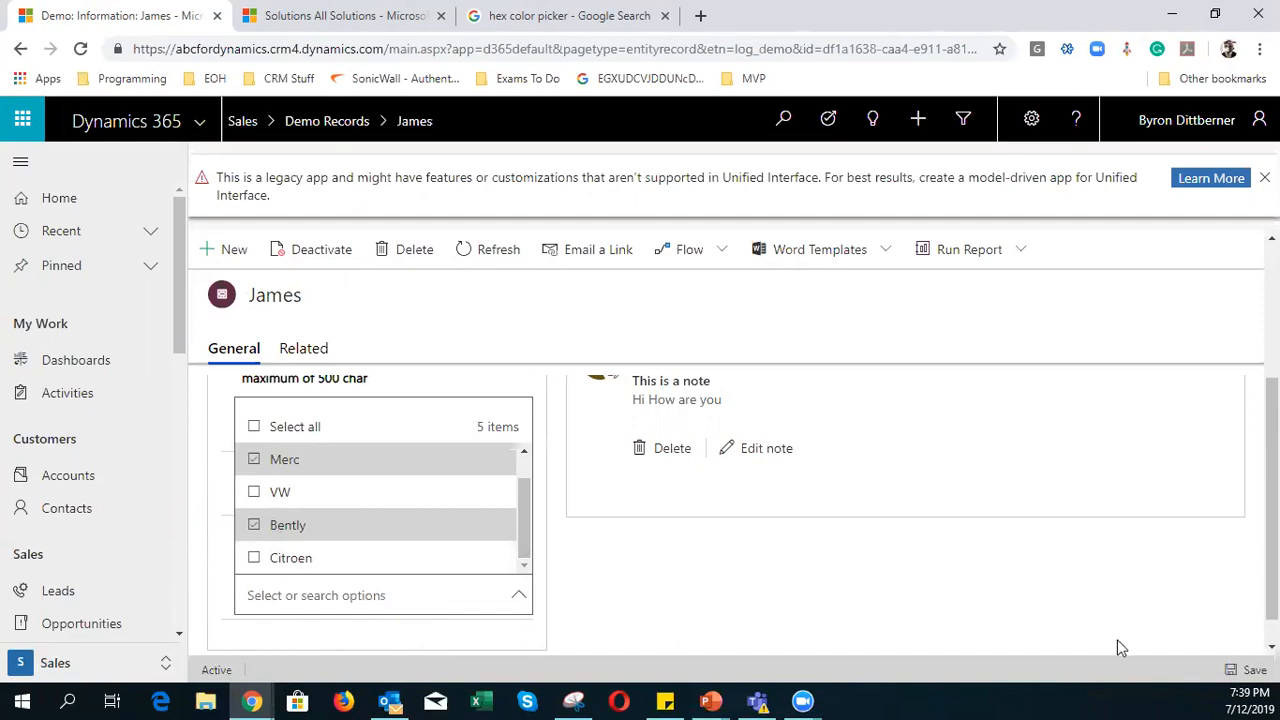
# - Save the Demo record, remove Bently from its Preferred Cars and save the record again
pyautogui.click(1237, 674)
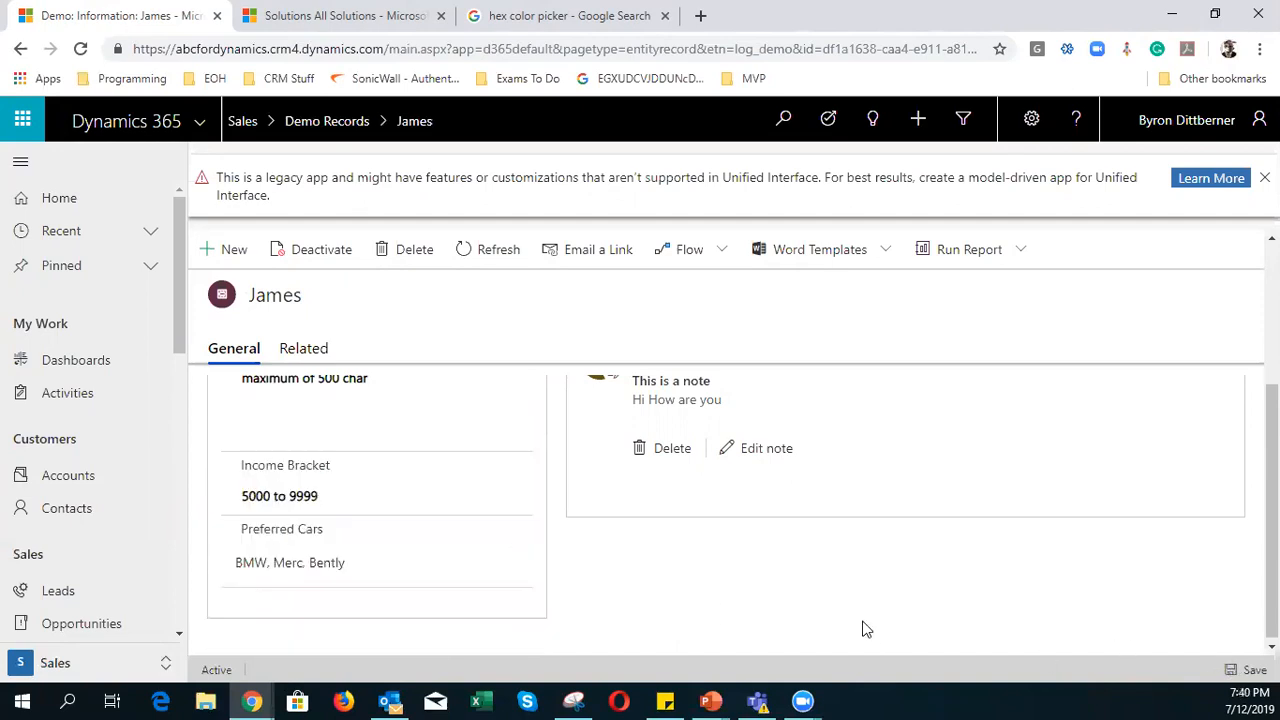
pyautogui.moveTo(240, 566)
pyautogui.moveTo(388, 574)
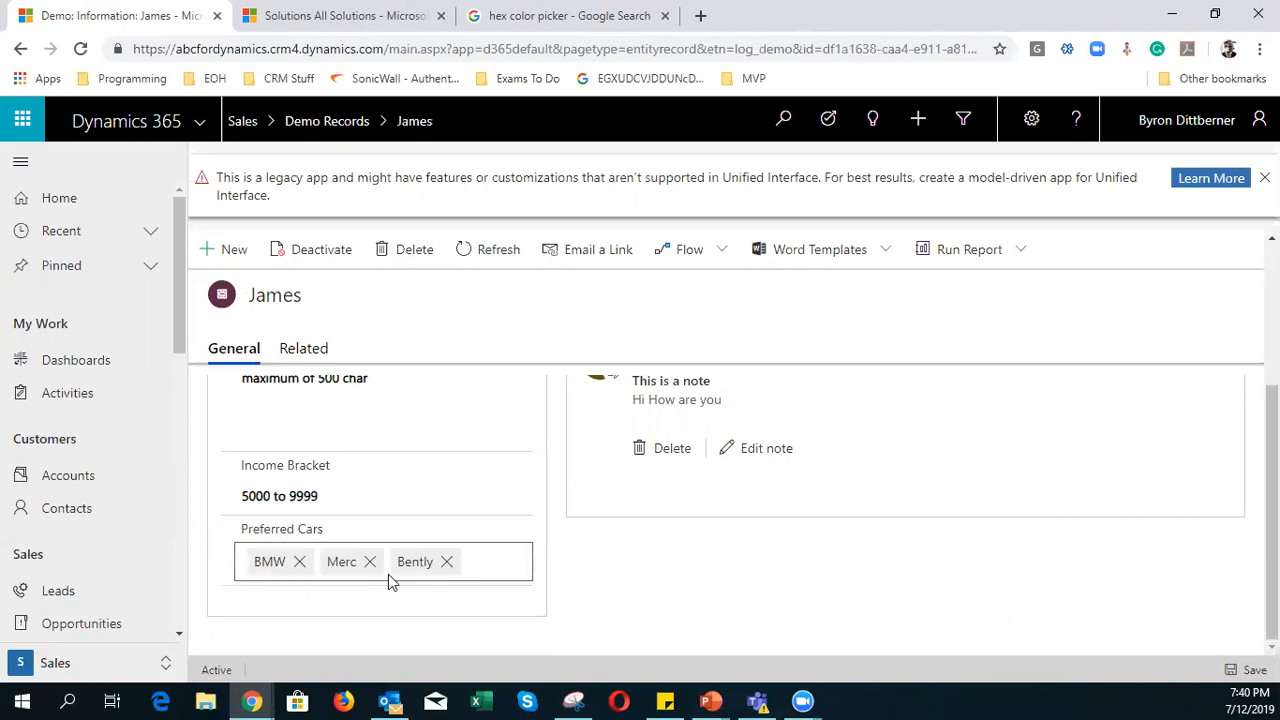
pyautogui.click(447, 566)
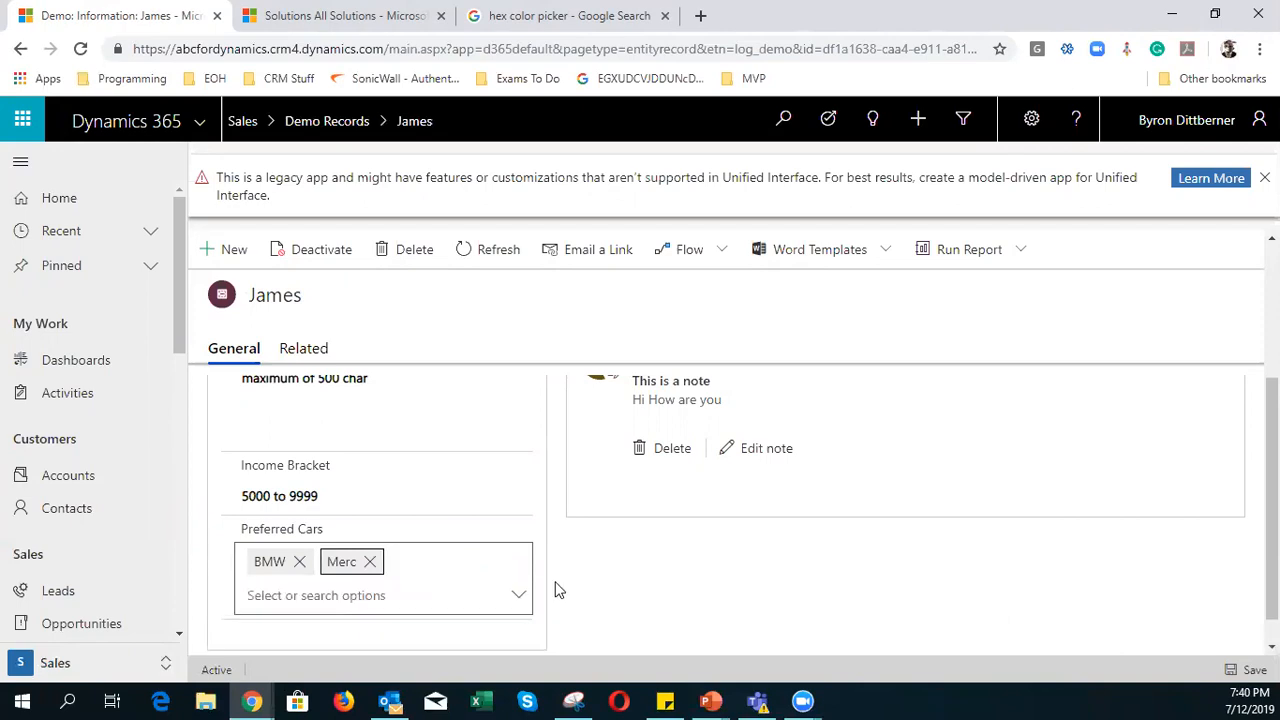
pyautogui.click(1240, 672)
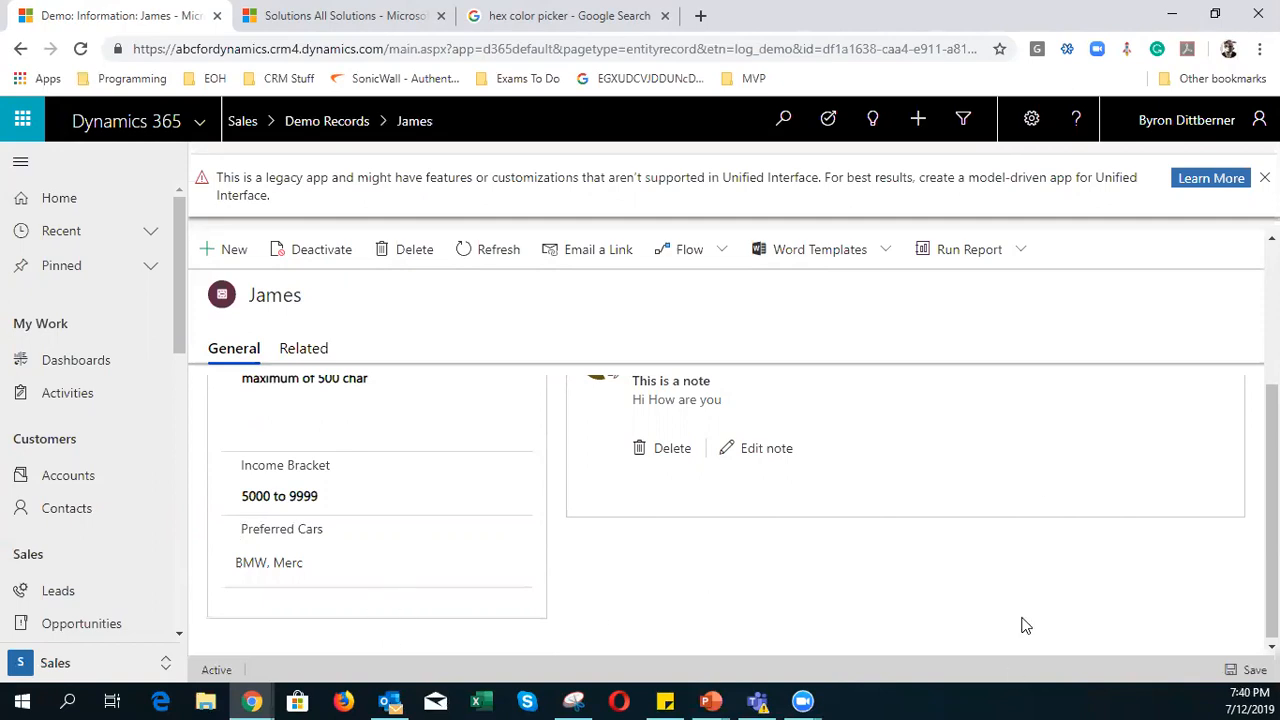
pyautogui.click(1264, 177)
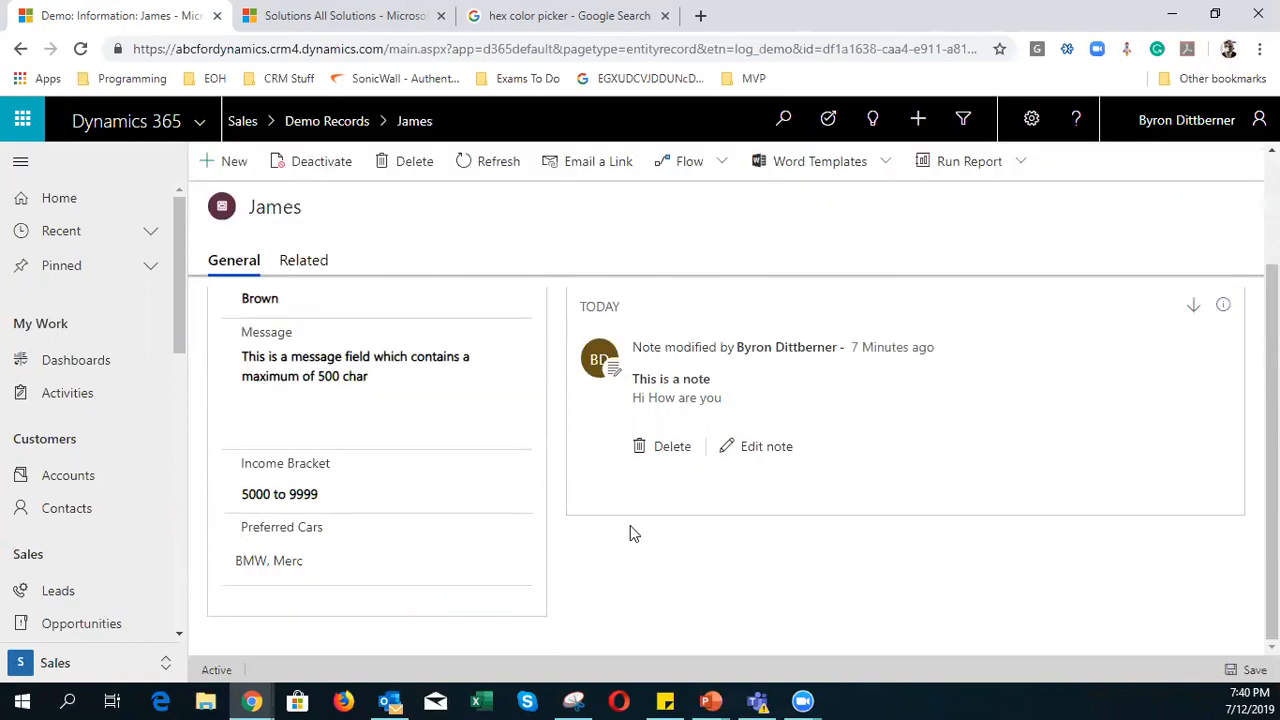
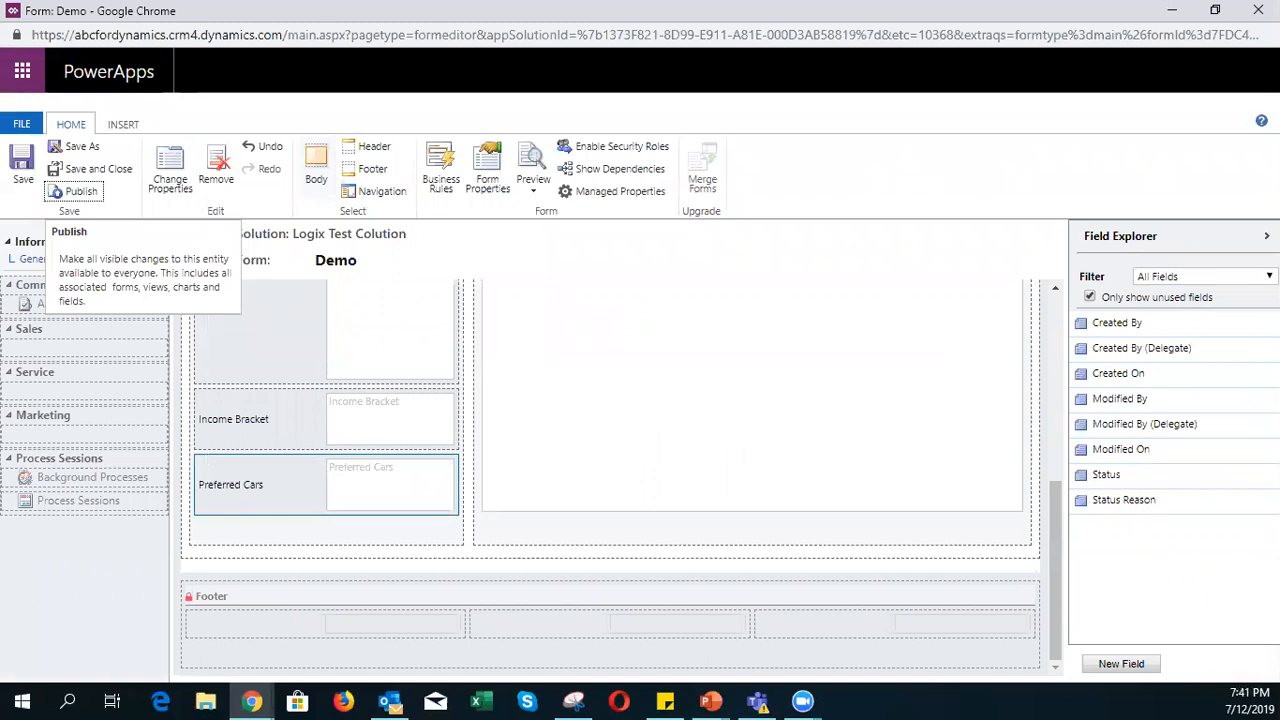
# - Return to the Logix Test Colution solution window and start a new option set with the display name Rating
pyautogui.hotkey('alt', 'Tab')
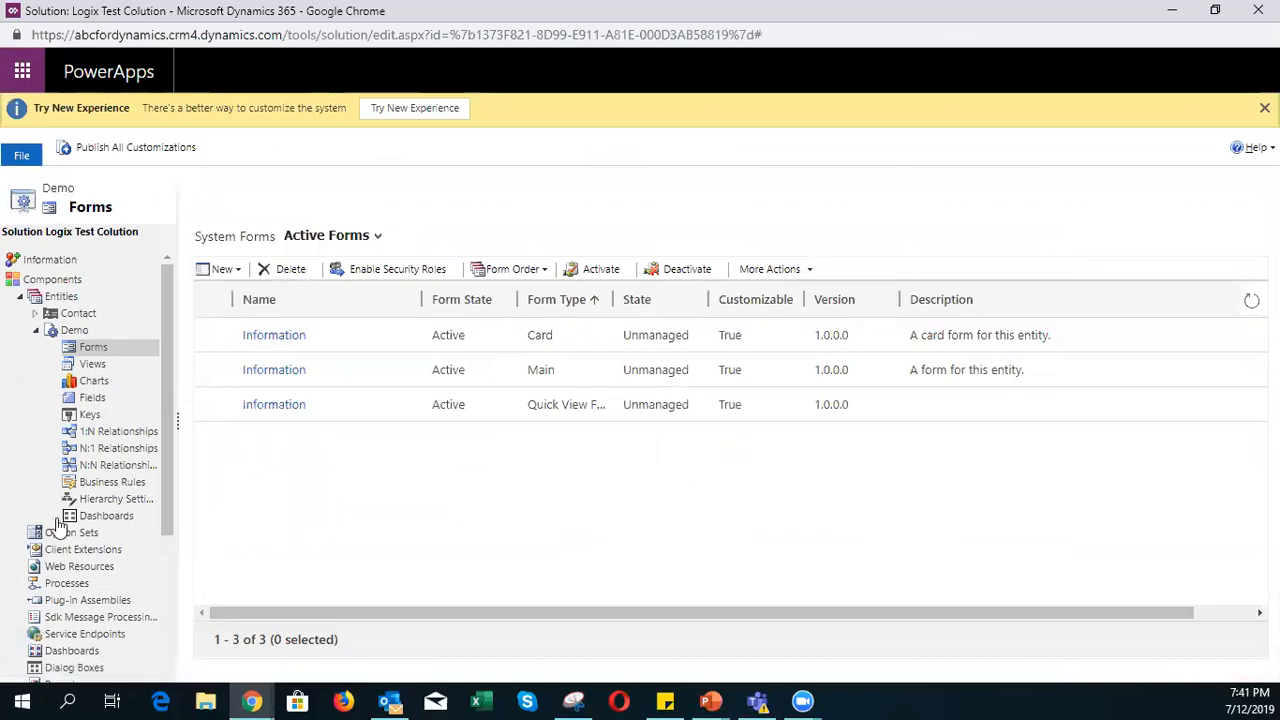
pyautogui.scroll(-5, 90, 440)
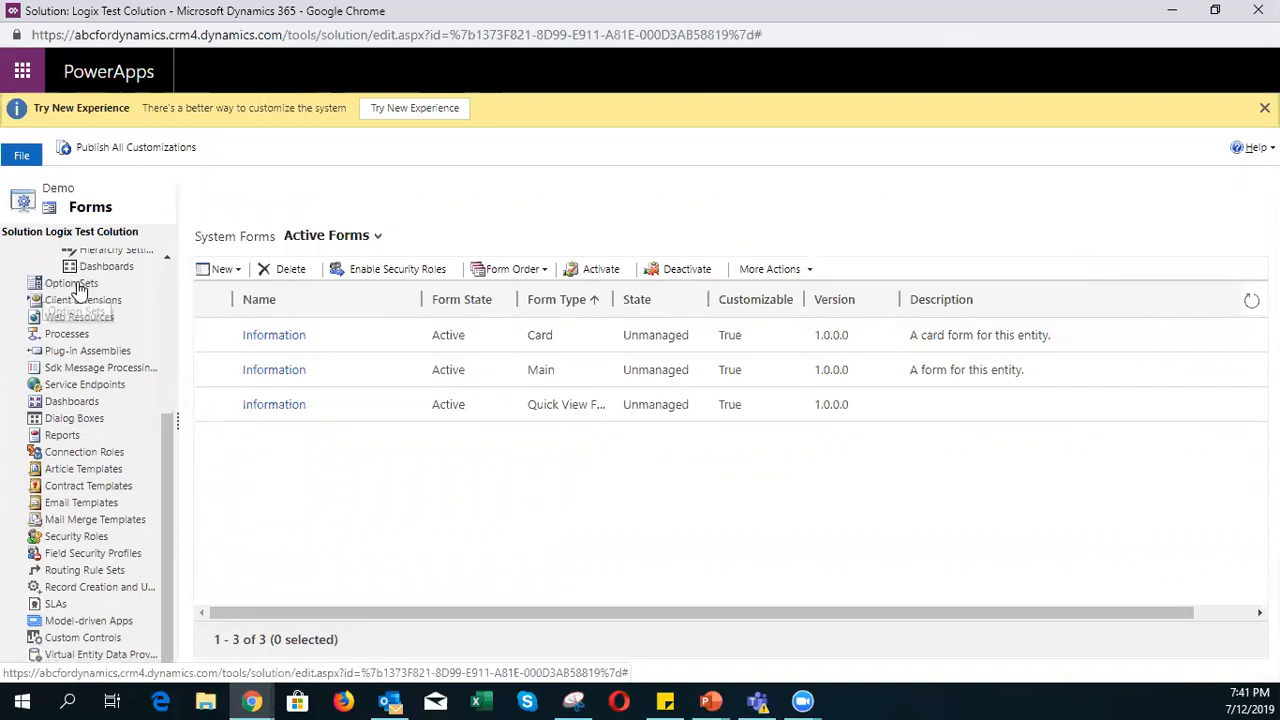
pyautogui.click(70, 284)
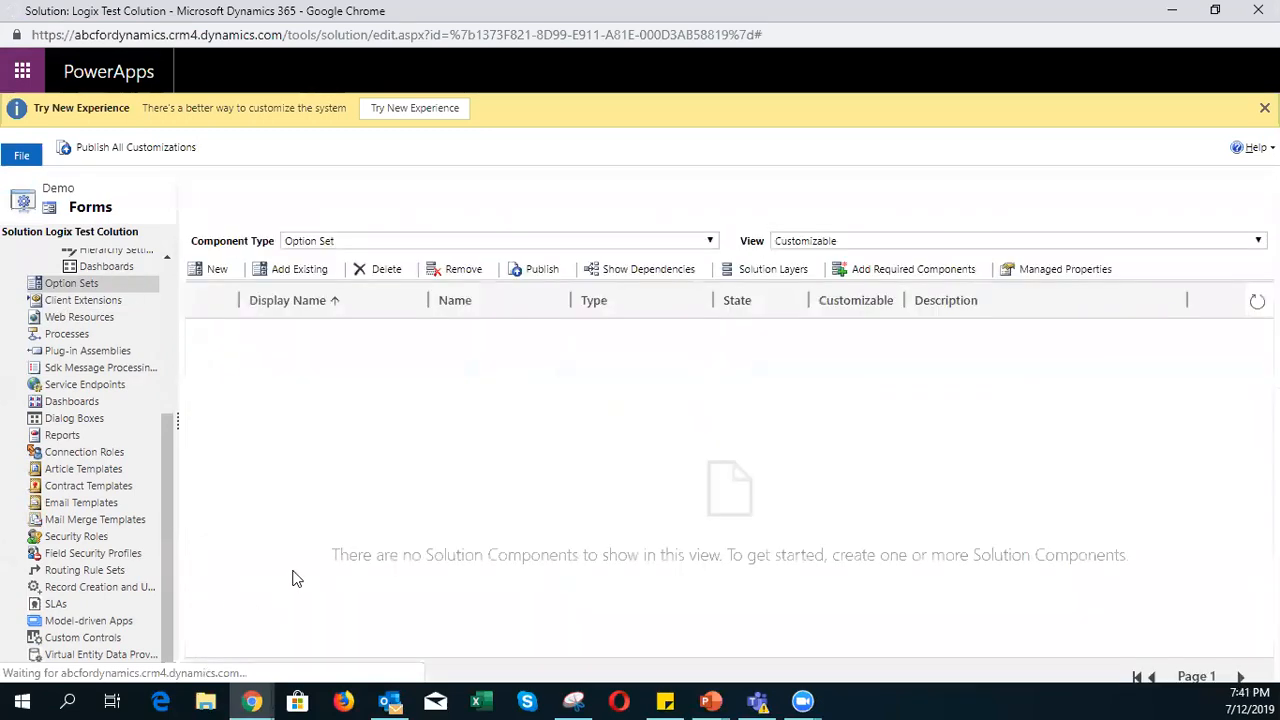
pyautogui.click(203, 270)
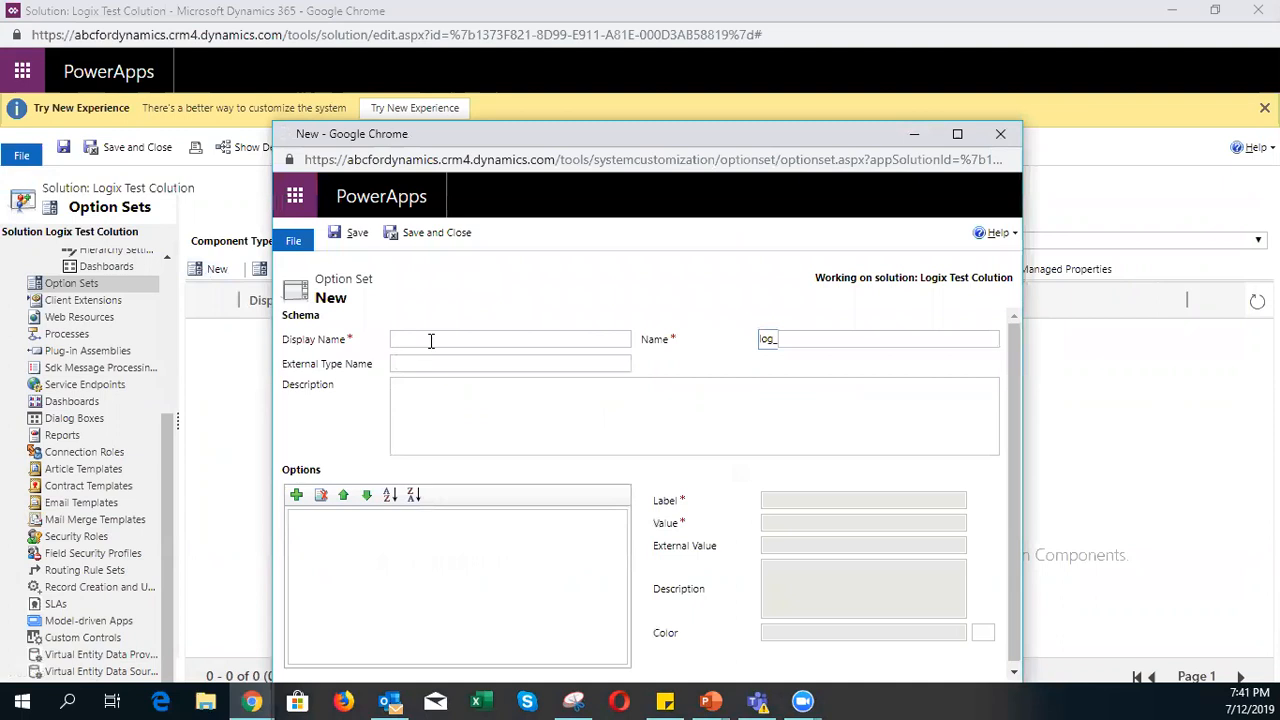
pyautogui.click(431, 341)
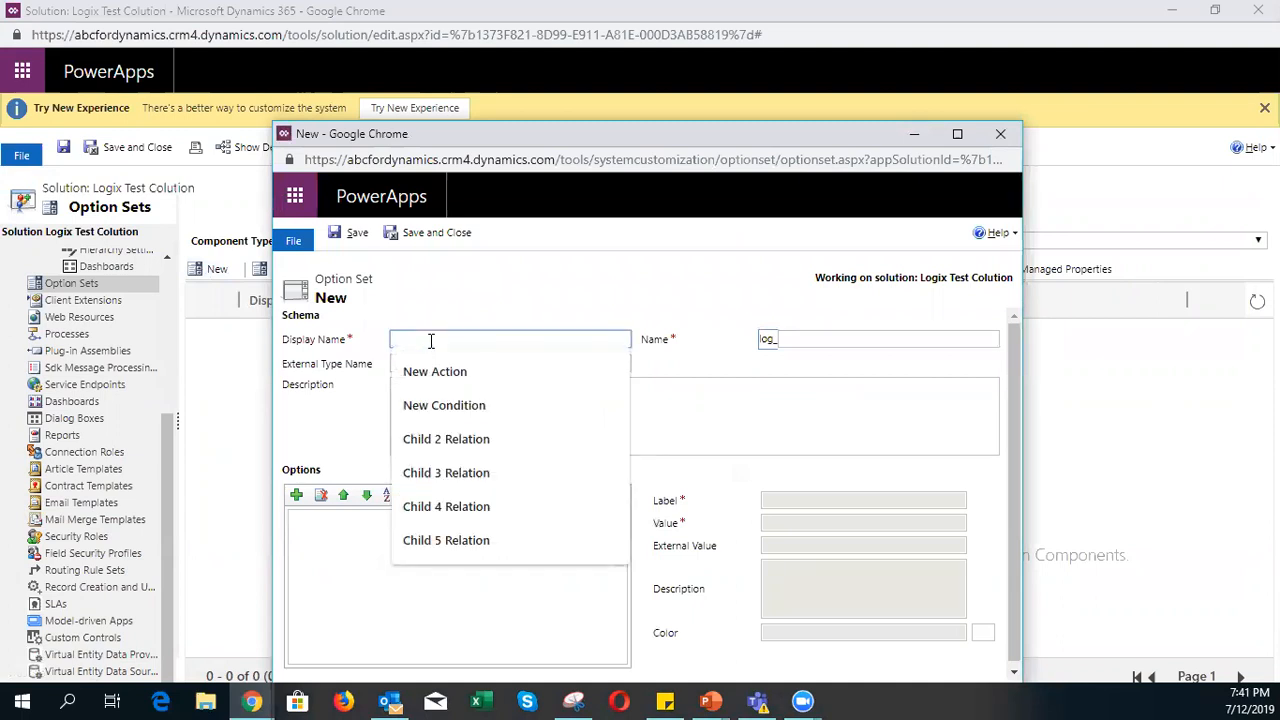
pyautogui.click(431, 341)
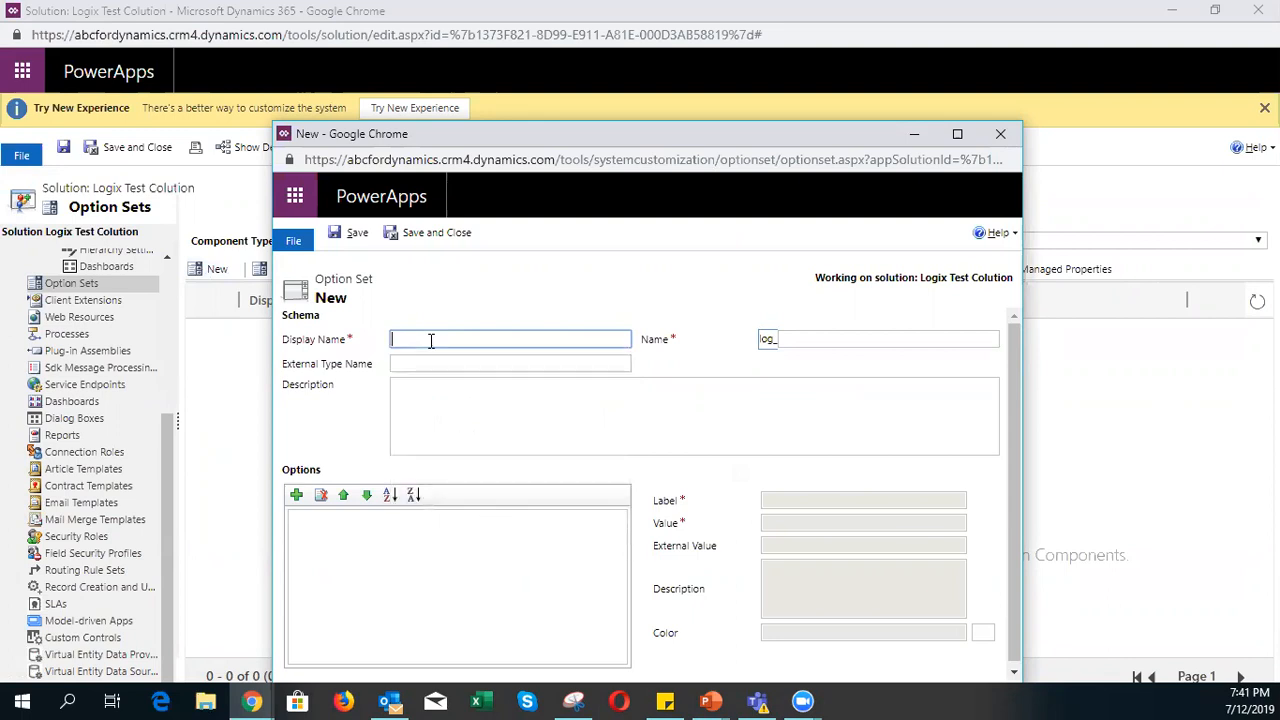
pyautogui.write('Rating')
pyautogui.click(420, 362)
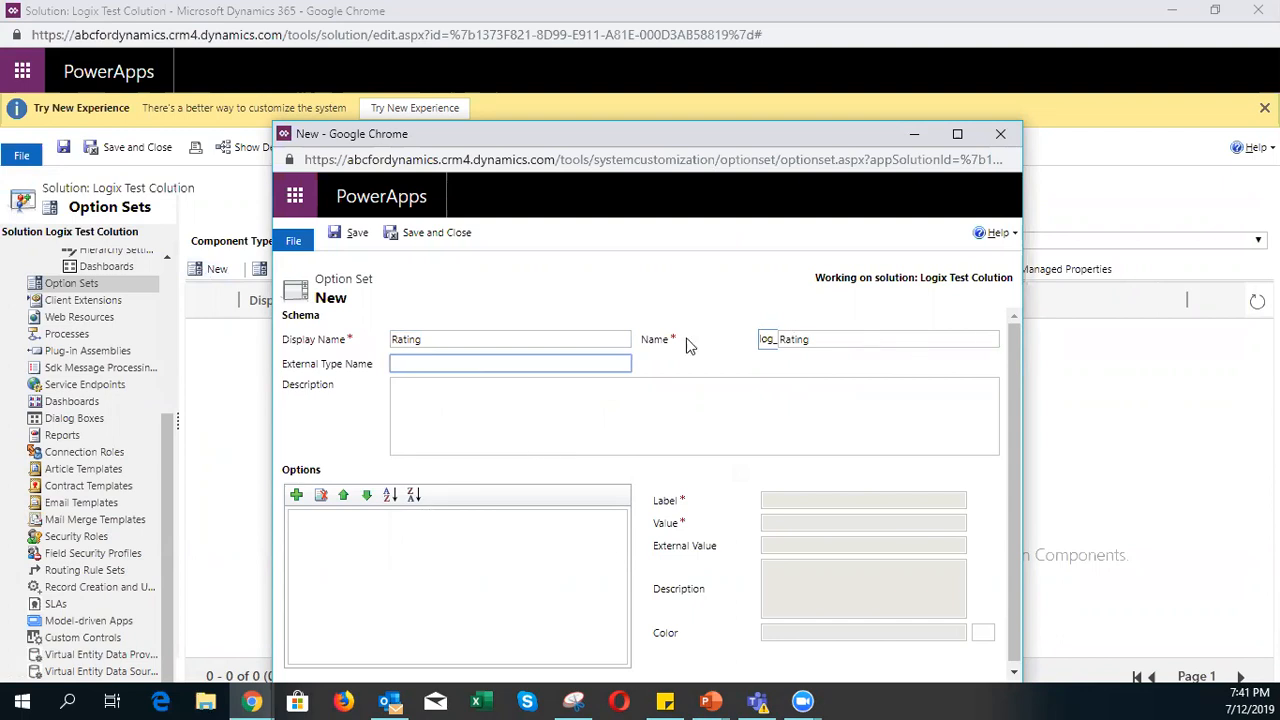
# - Add a first option labelled Hot to the Rating option set
pyautogui.scroll(-1, 692, 483)
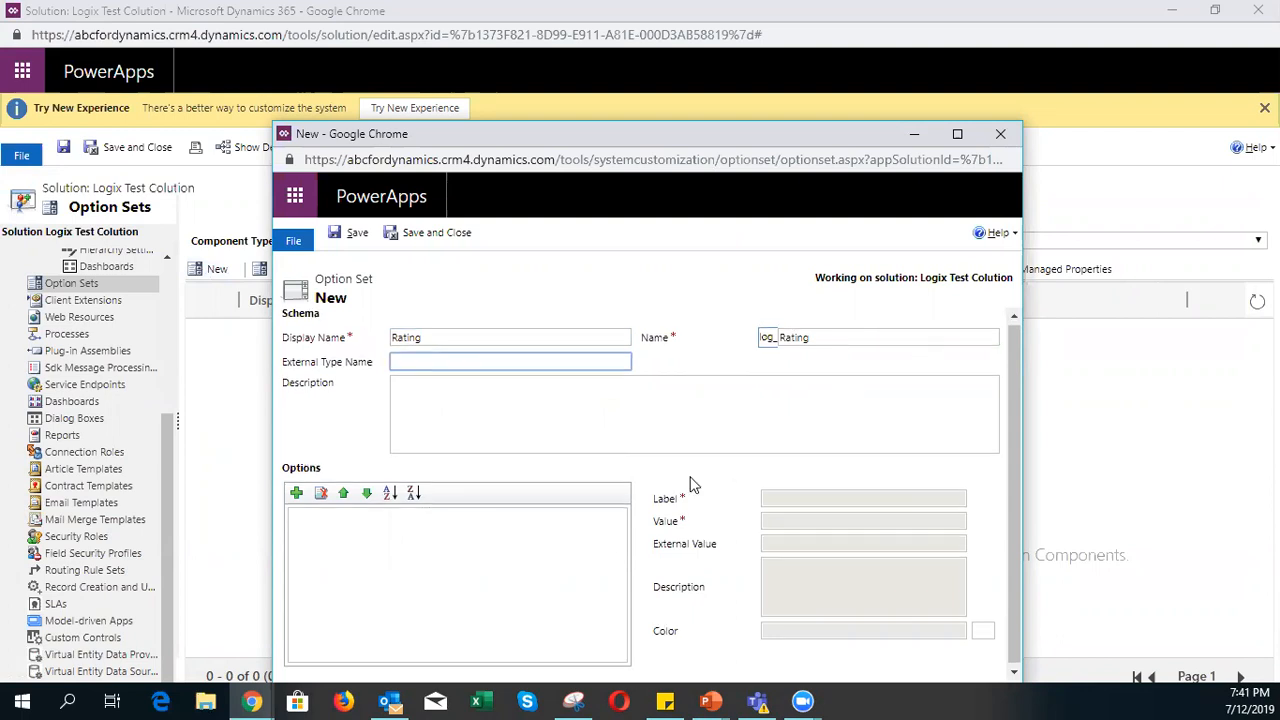
pyautogui.click(296, 491)
pyautogui.click(811, 496)
pyautogui.write('Hit')
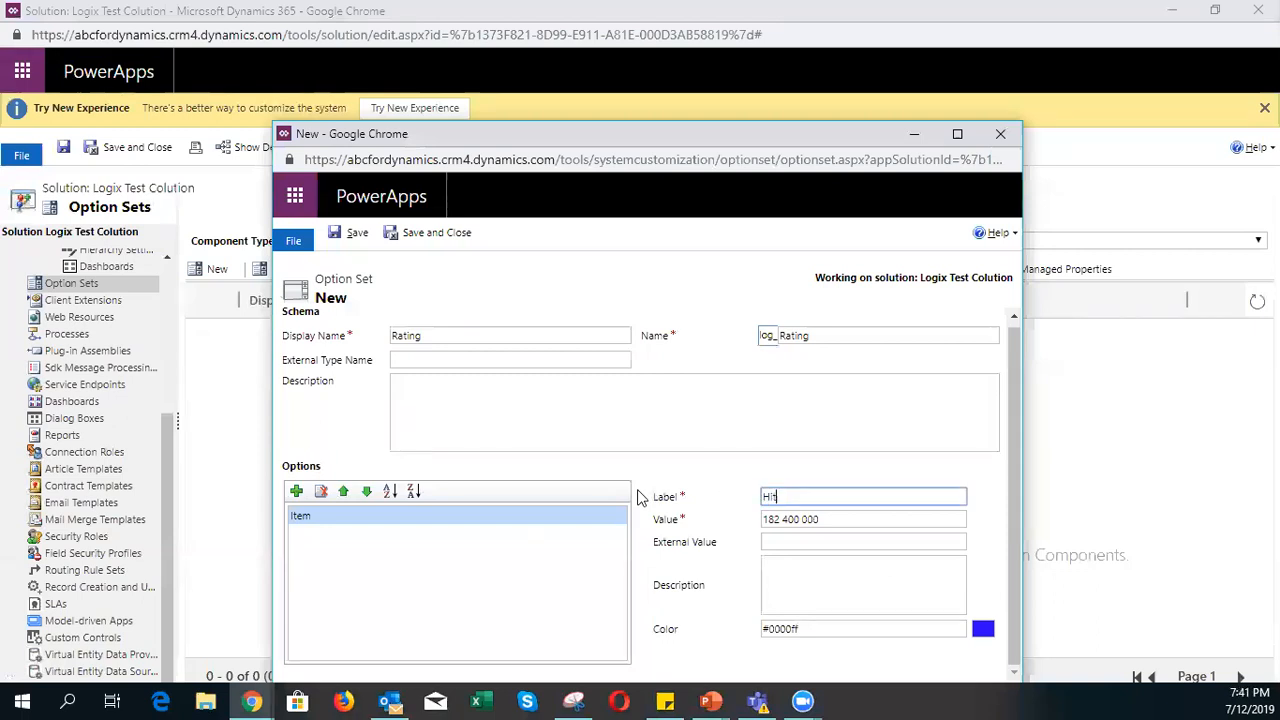
pyautogui.press('BackSpace')
pyautogui.press('BackSpace')
pyautogui.write('ot')
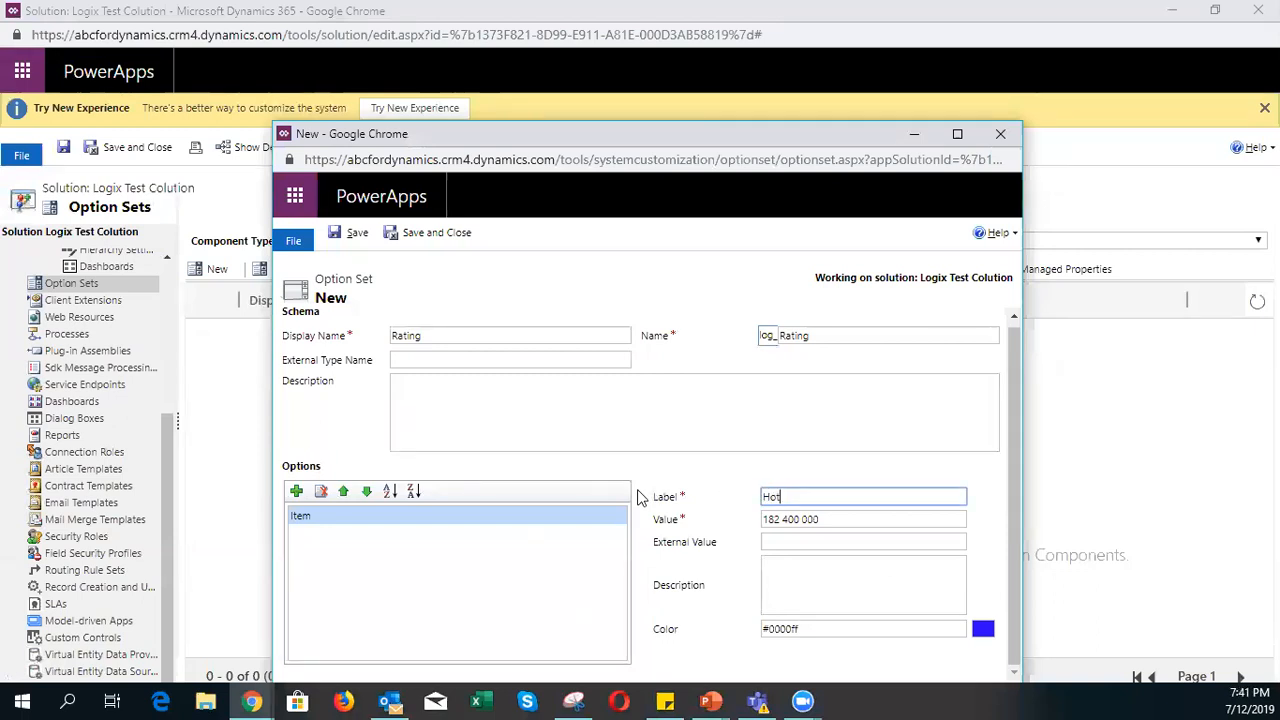
pyautogui.click(640, 497)
# - Add the options Warm and Cold to the Rating option set, and save and close it
pyautogui.click(296, 491)
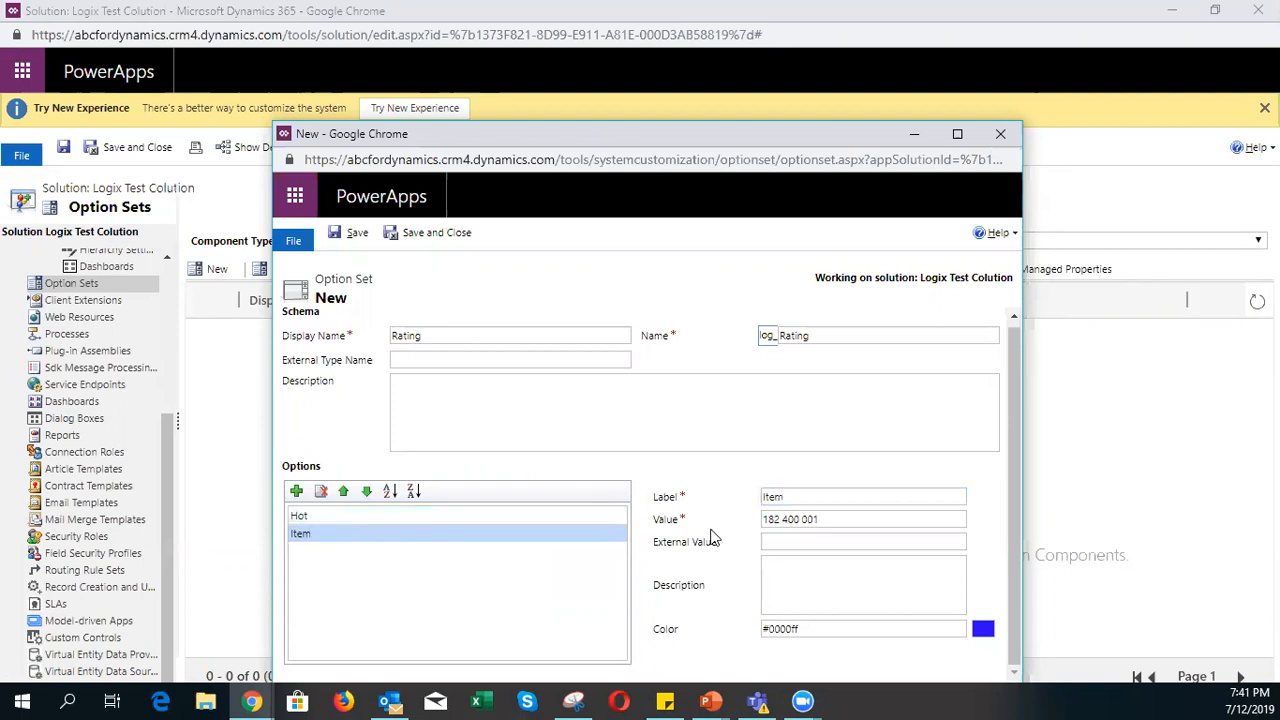
pyautogui.click(730, 505)
pyautogui.write('Warm')
pyautogui.click(661, 513)
pyautogui.click(296, 491)
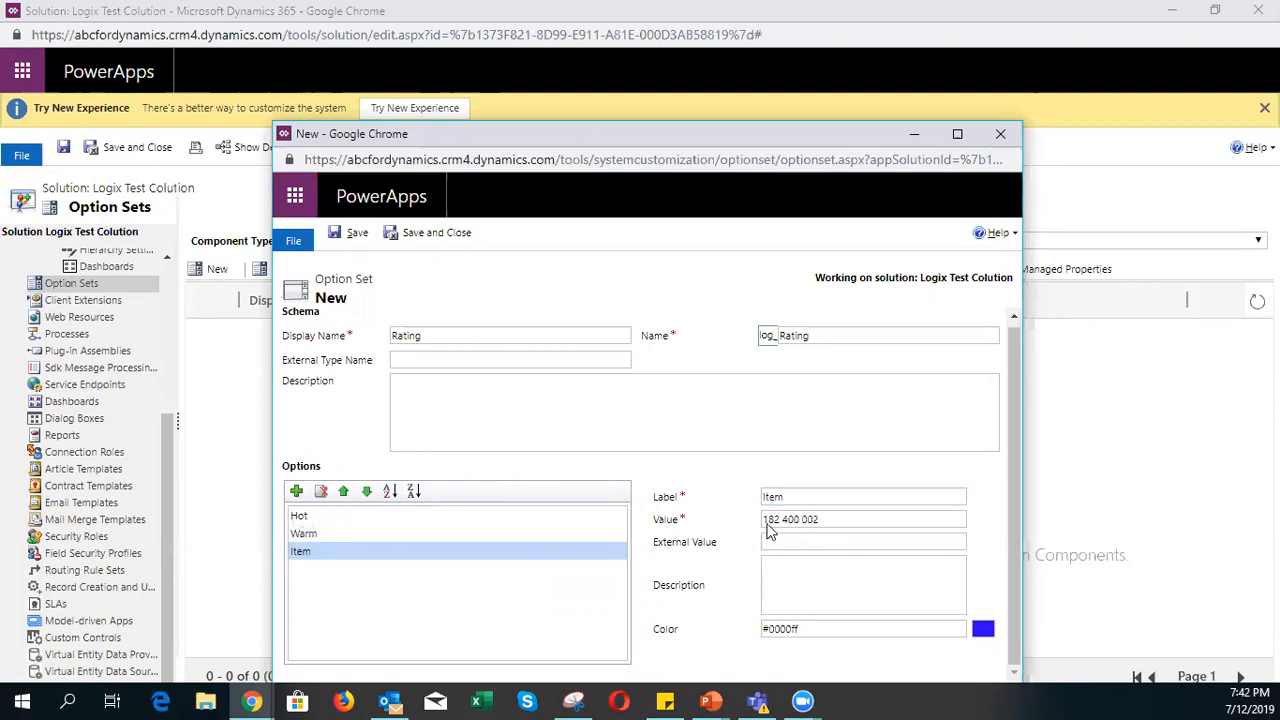
pyautogui.click(712, 490)
pyautogui.write('Cold')
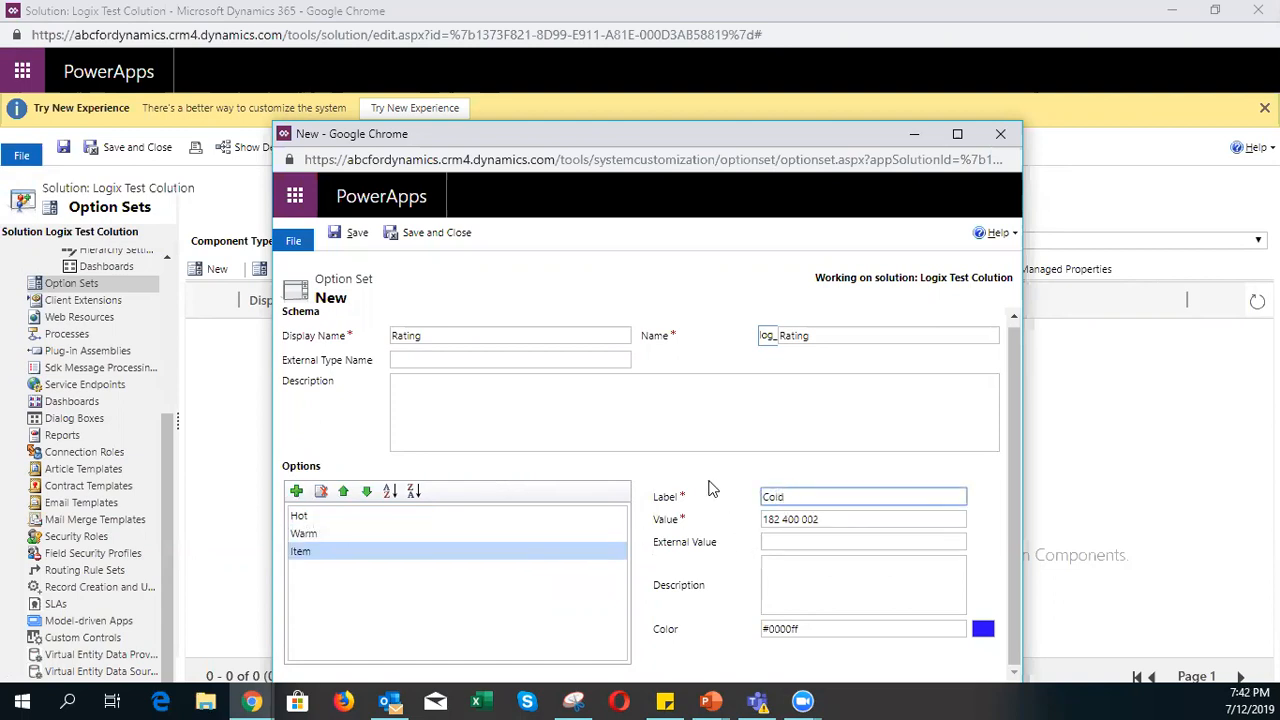
pyautogui.click(710, 488)
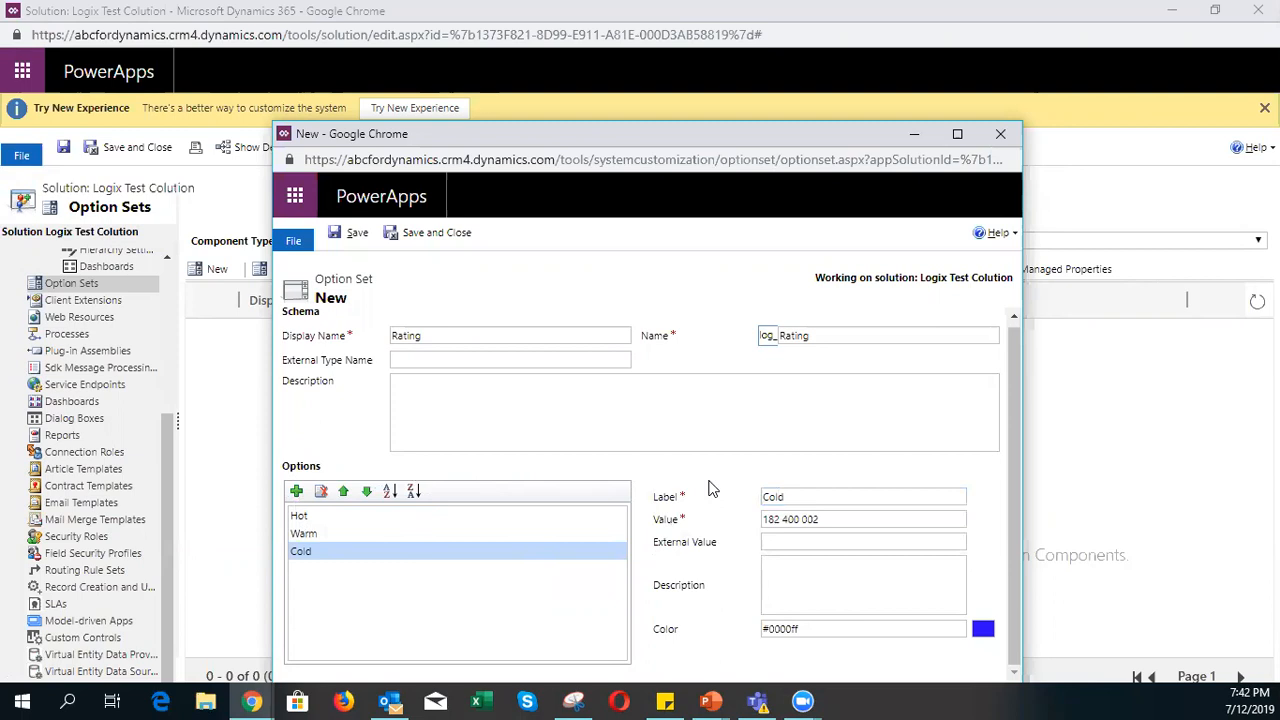
pyautogui.click(440, 240)
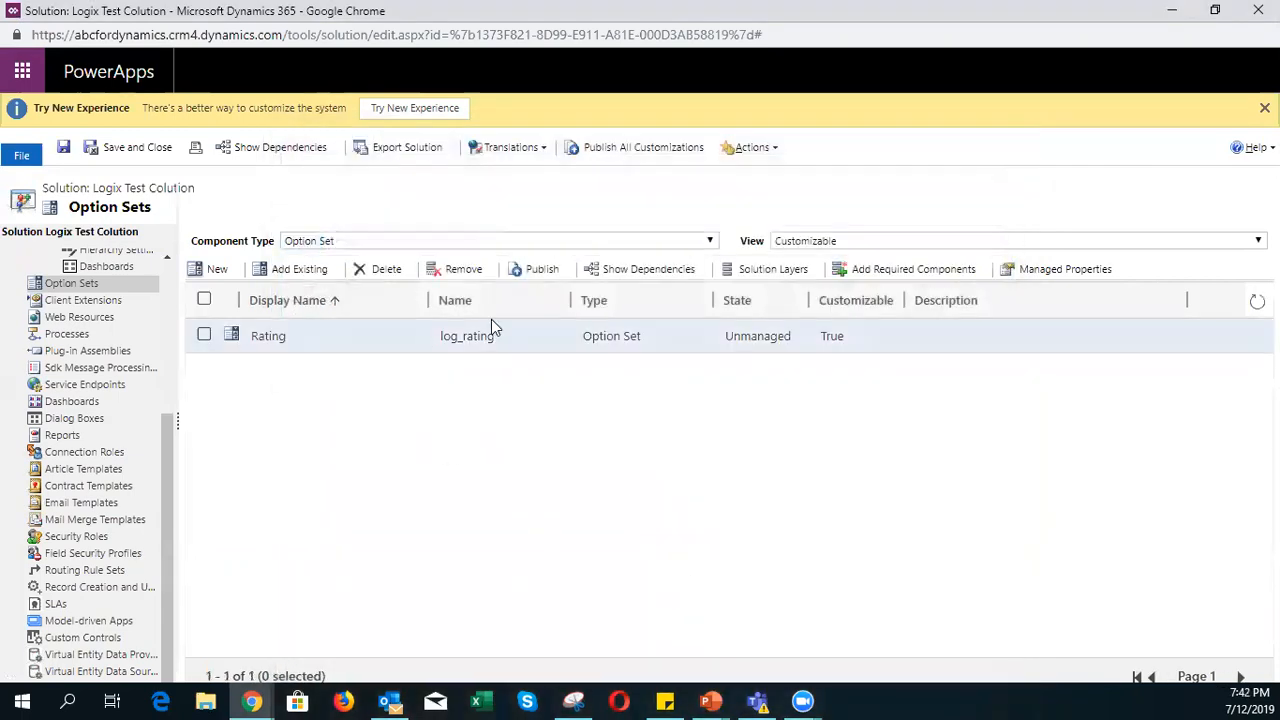
# - Open the Demo entity's list of fields in the solution
pyautogui.scroll(2, 96, 520)
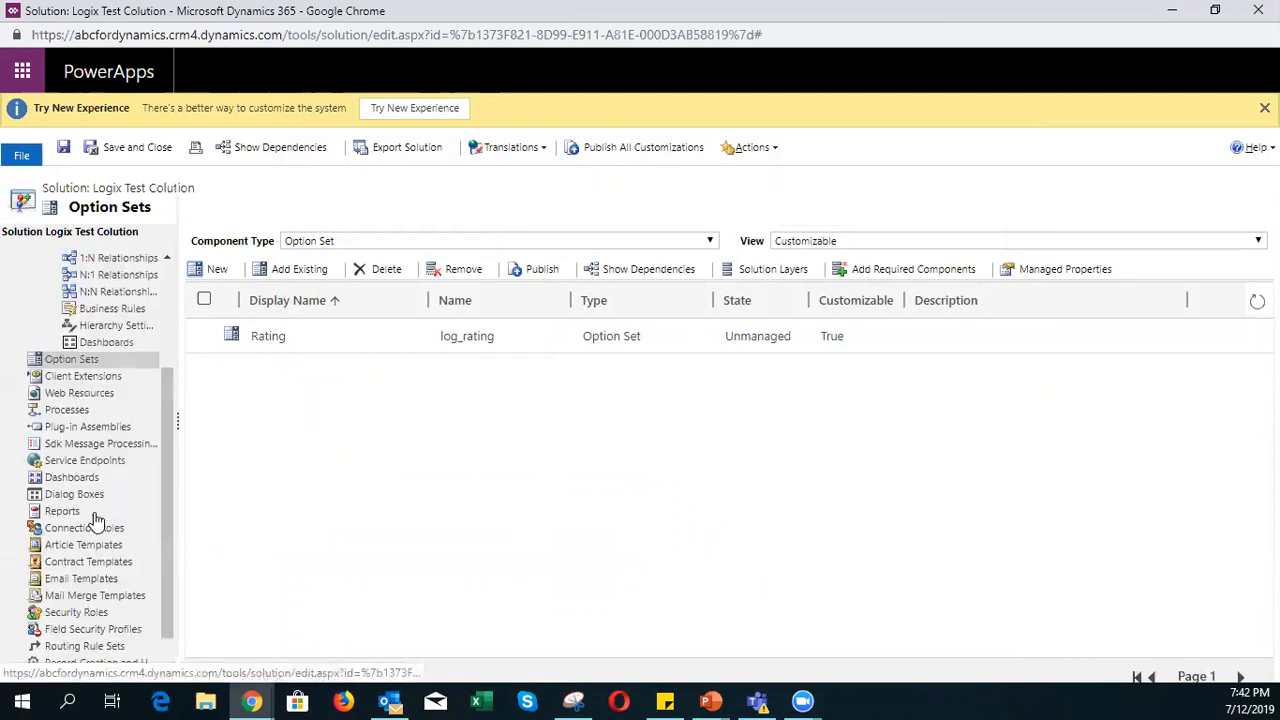
pyautogui.scroll(3, 96, 520)
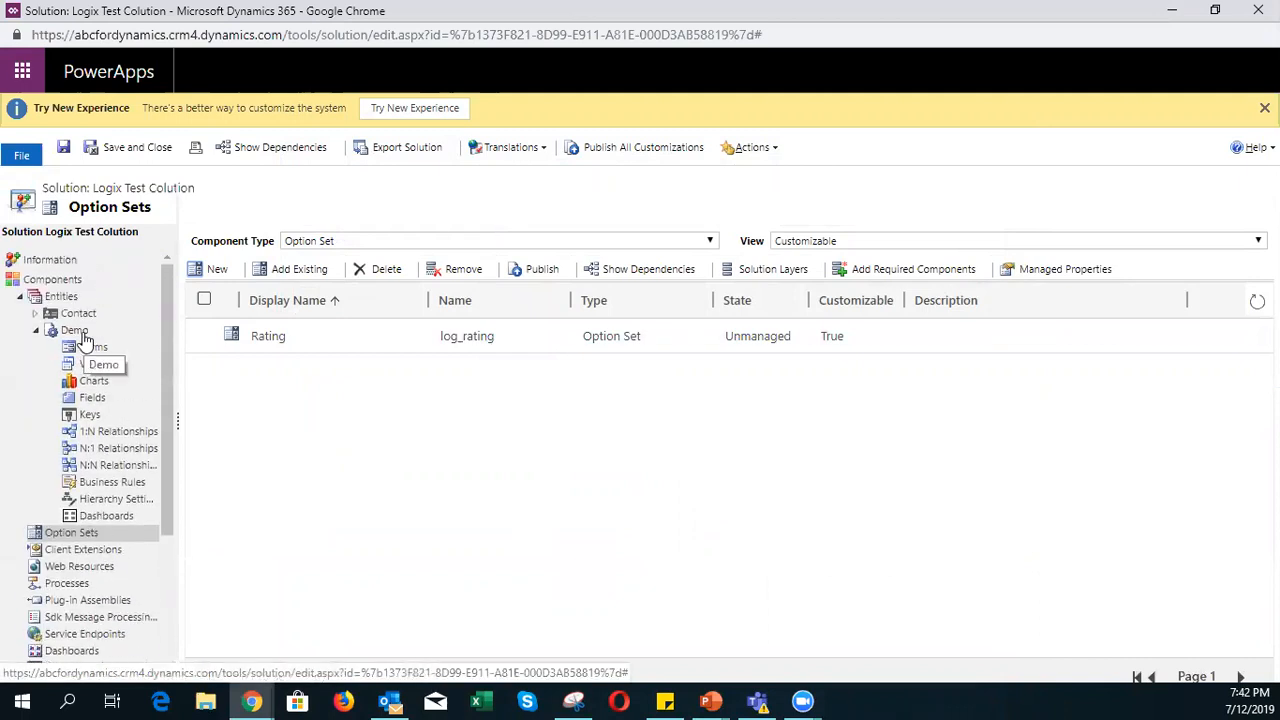
pyautogui.click(94, 402)
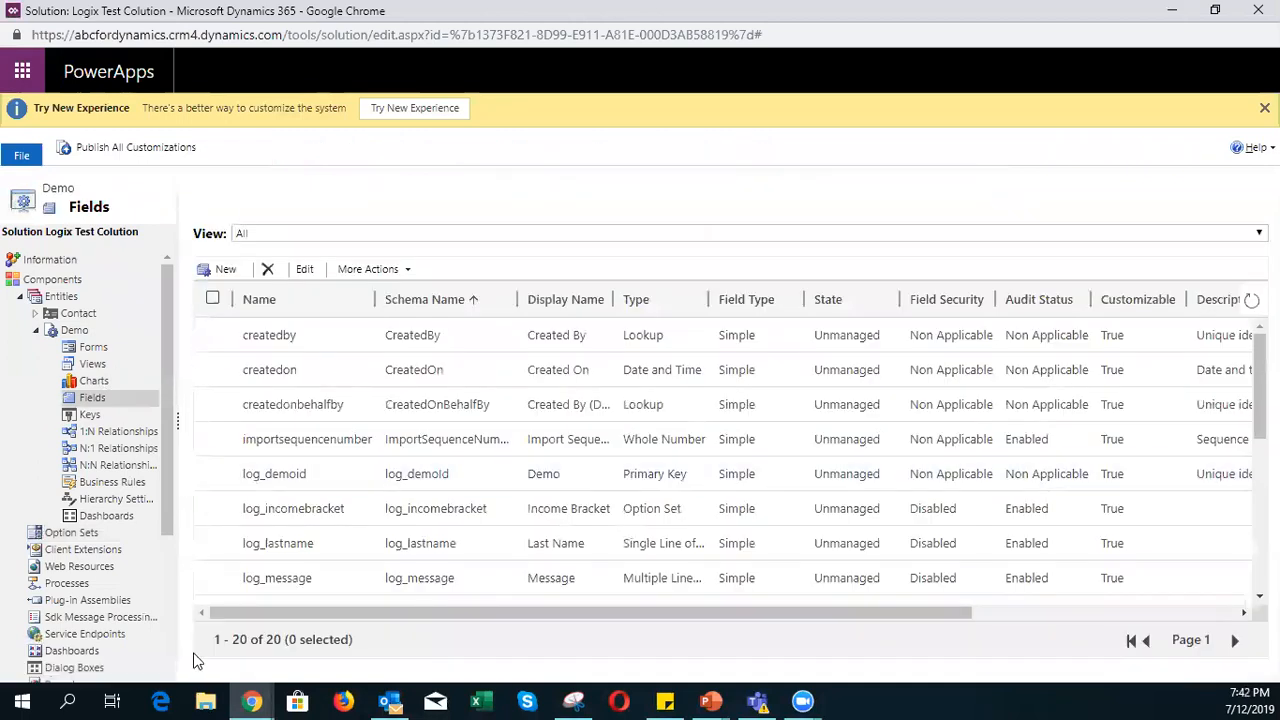
pyautogui.click(221, 268)
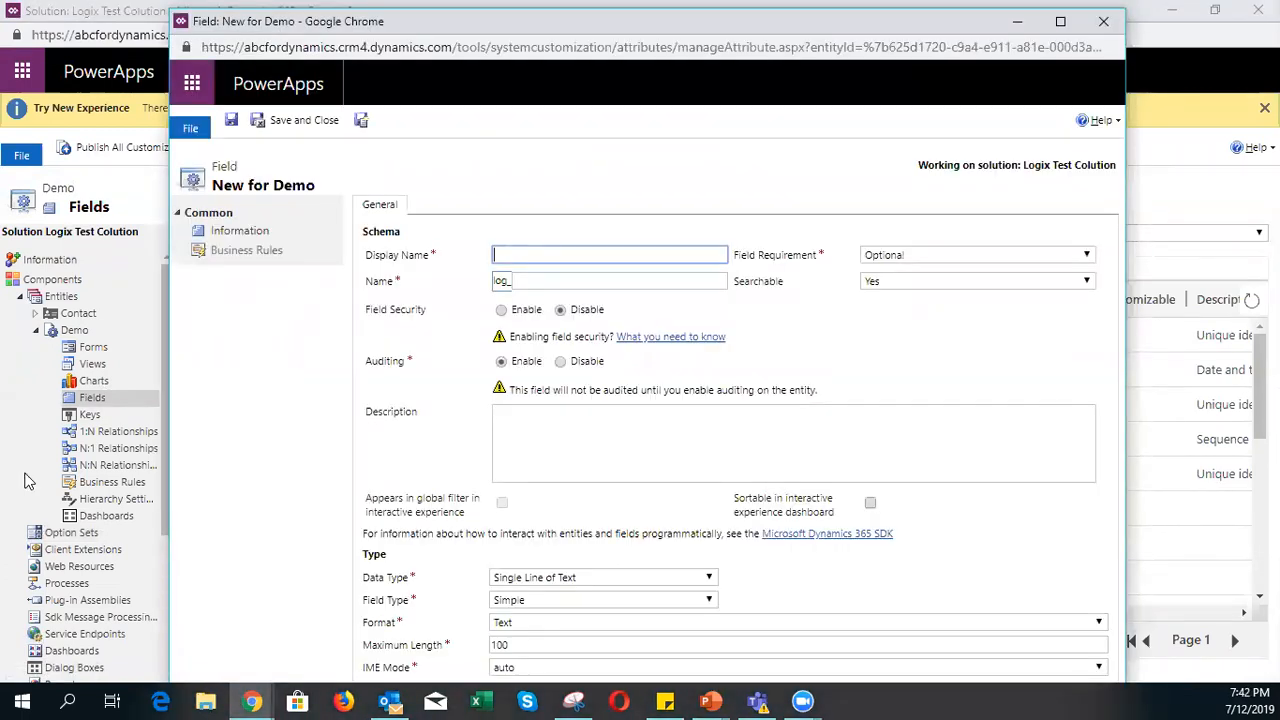
pyautogui.click(543, 256)
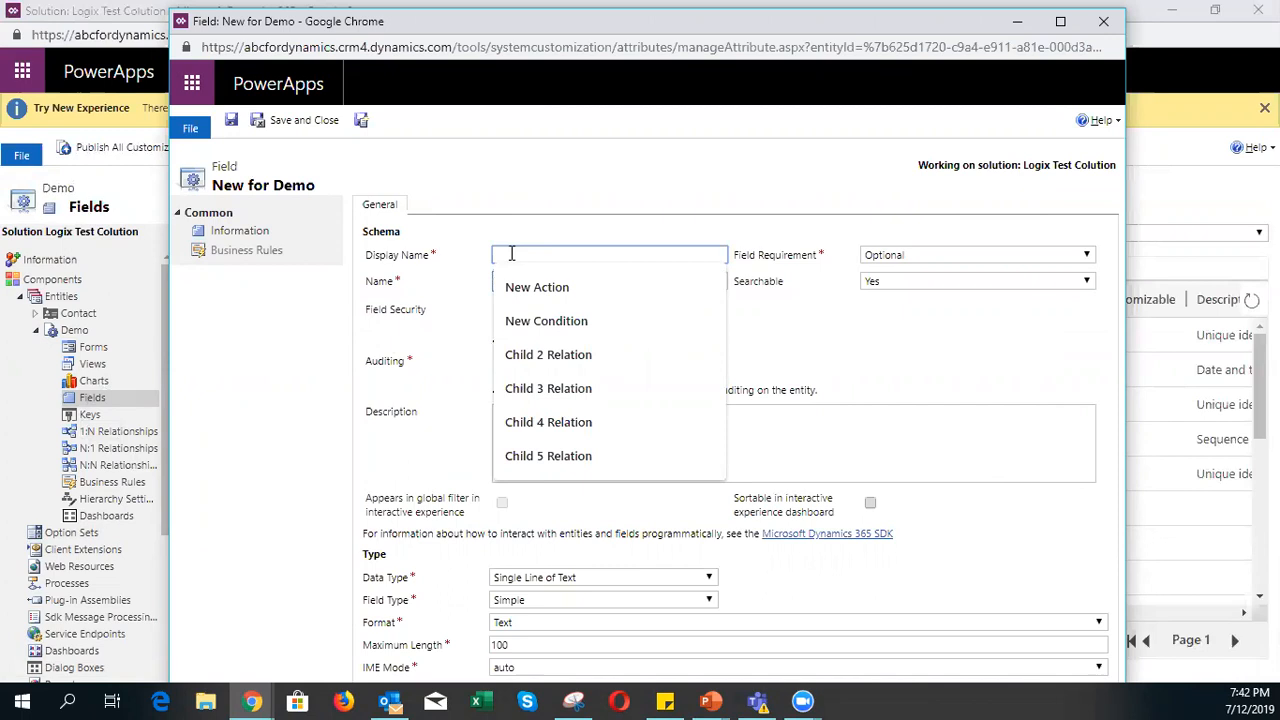
pyautogui.write('Sentiment')
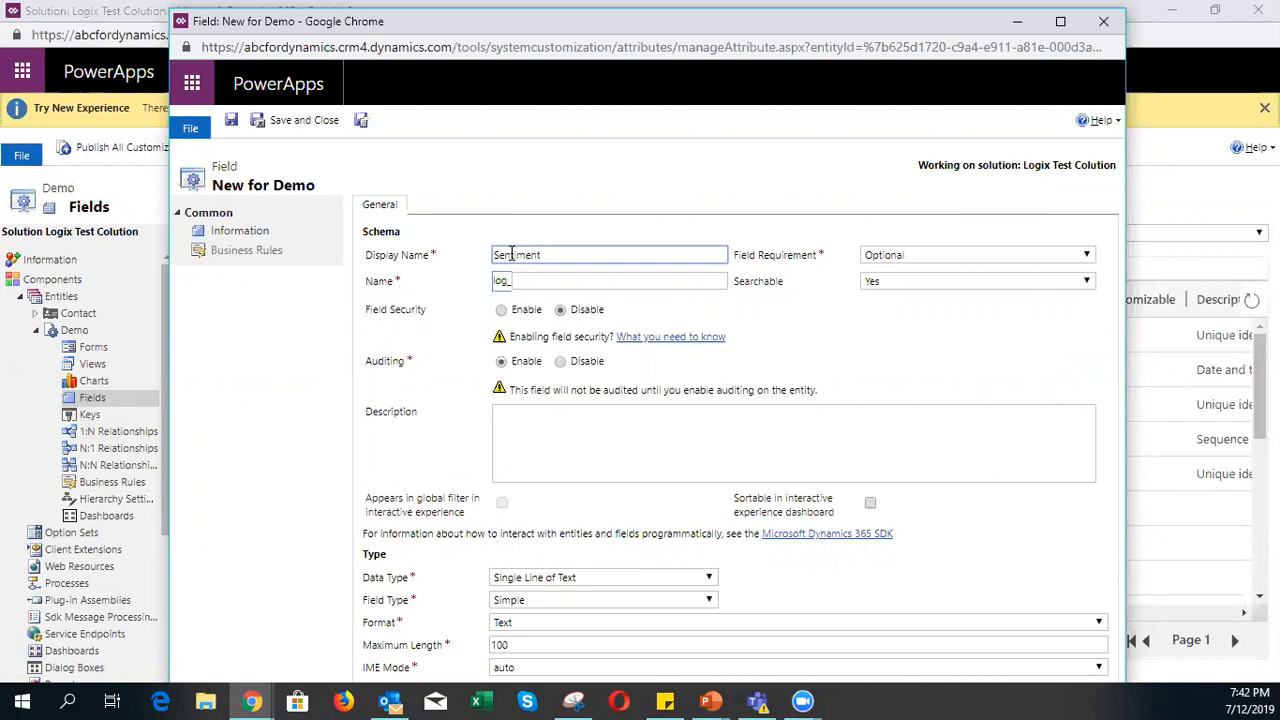
pyautogui.click(441, 308)
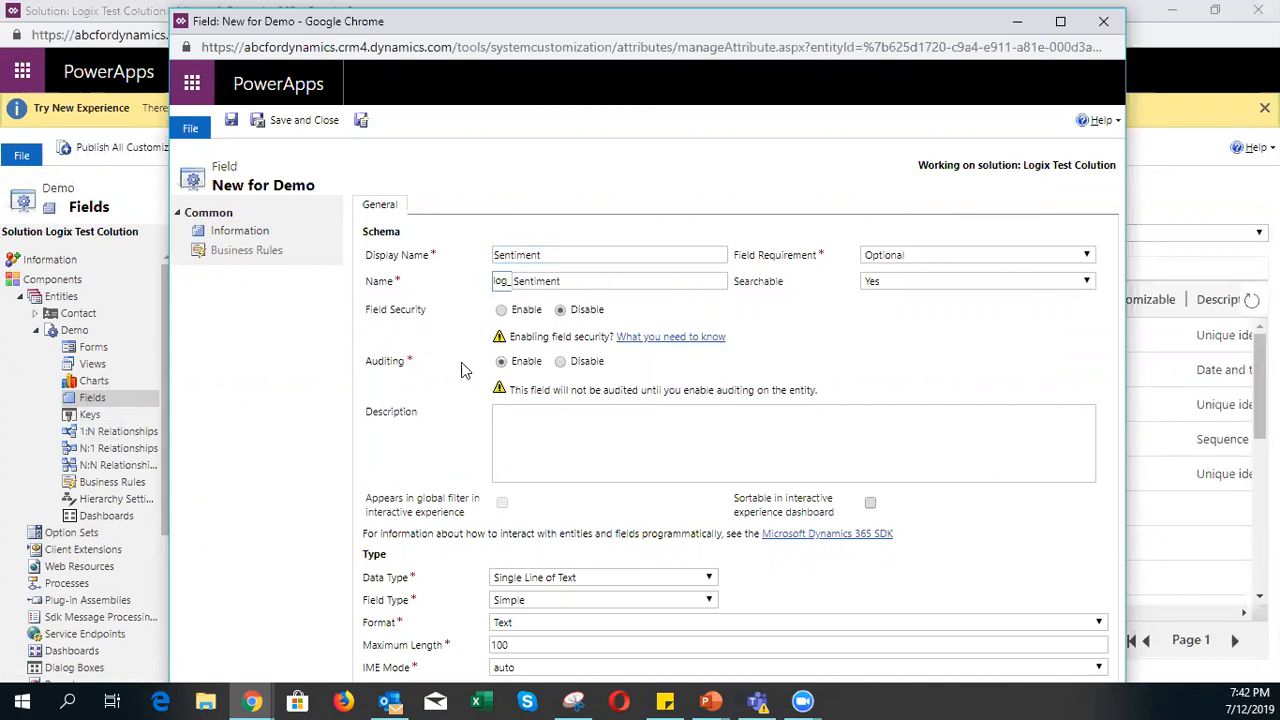
pyautogui.click(591, 580)
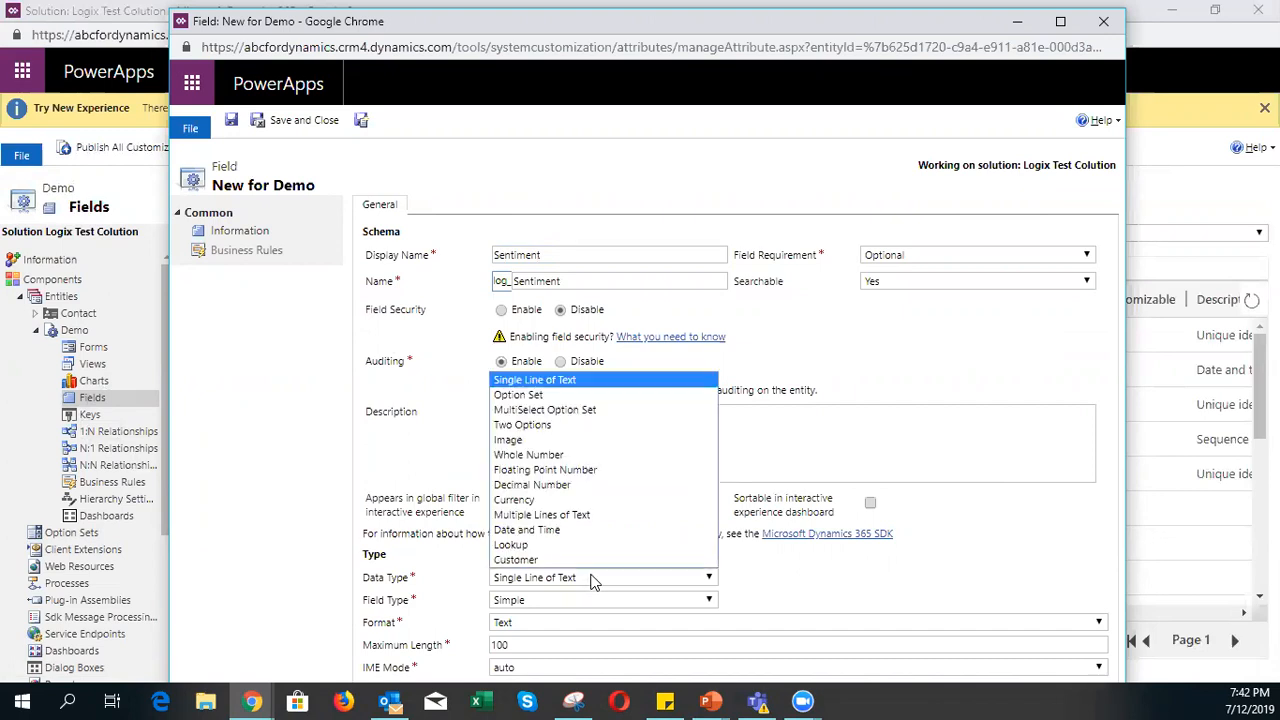
pyautogui.click(518, 395)
pyautogui.scroll(-2, 440, 508)
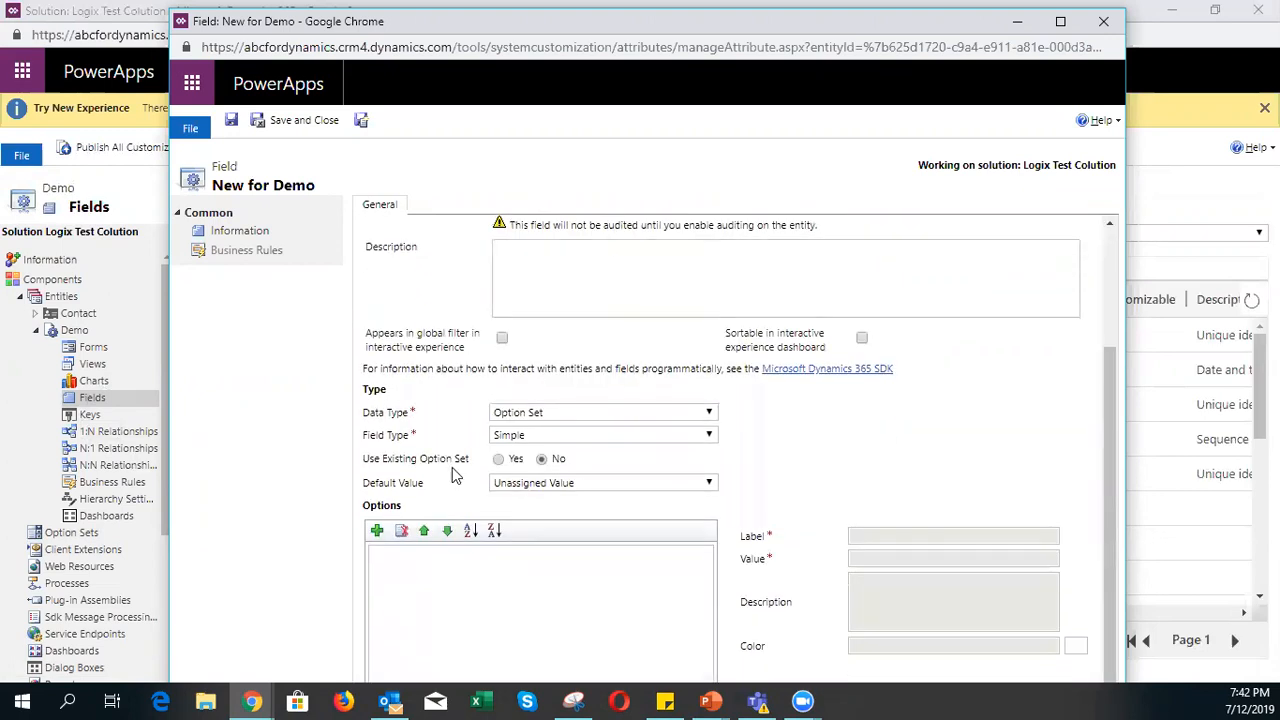
pyautogui.click(535, 435)
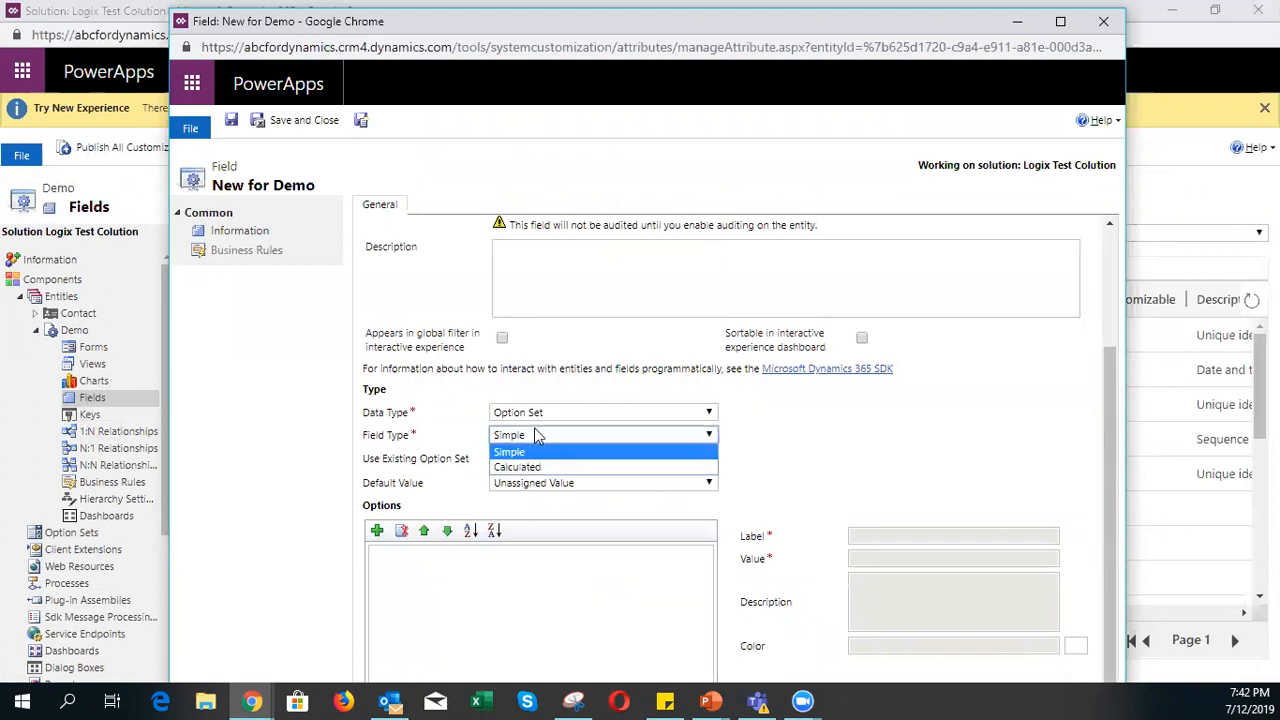
pyautogui.click(535, 435)
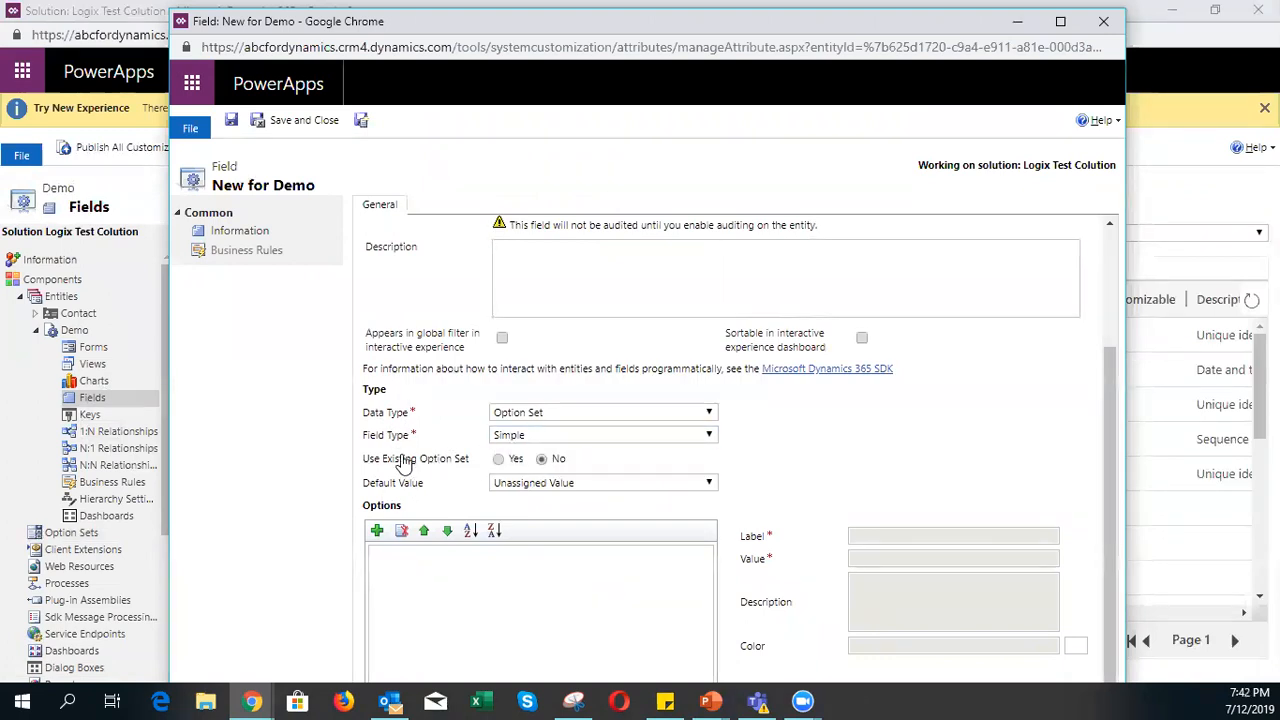
pyautogui.click(499, 459)
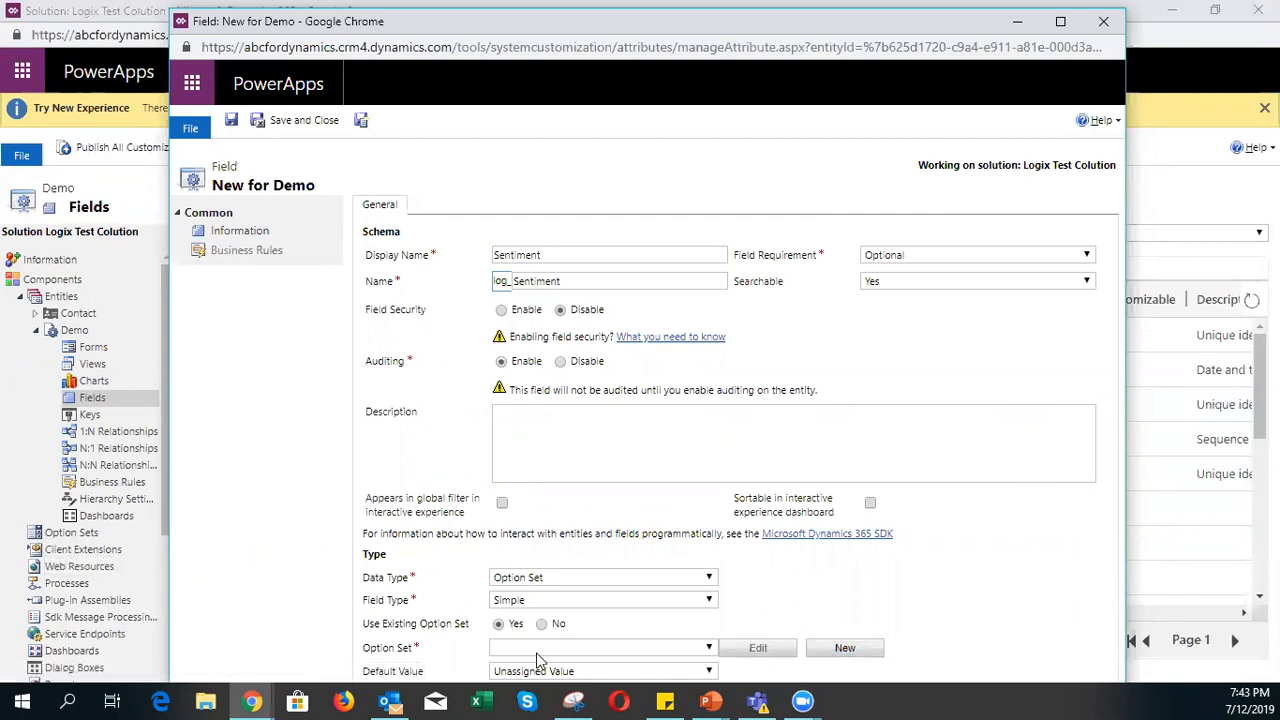
pyautogui.click(1103, 21)
pyautogui.click(740, 150)
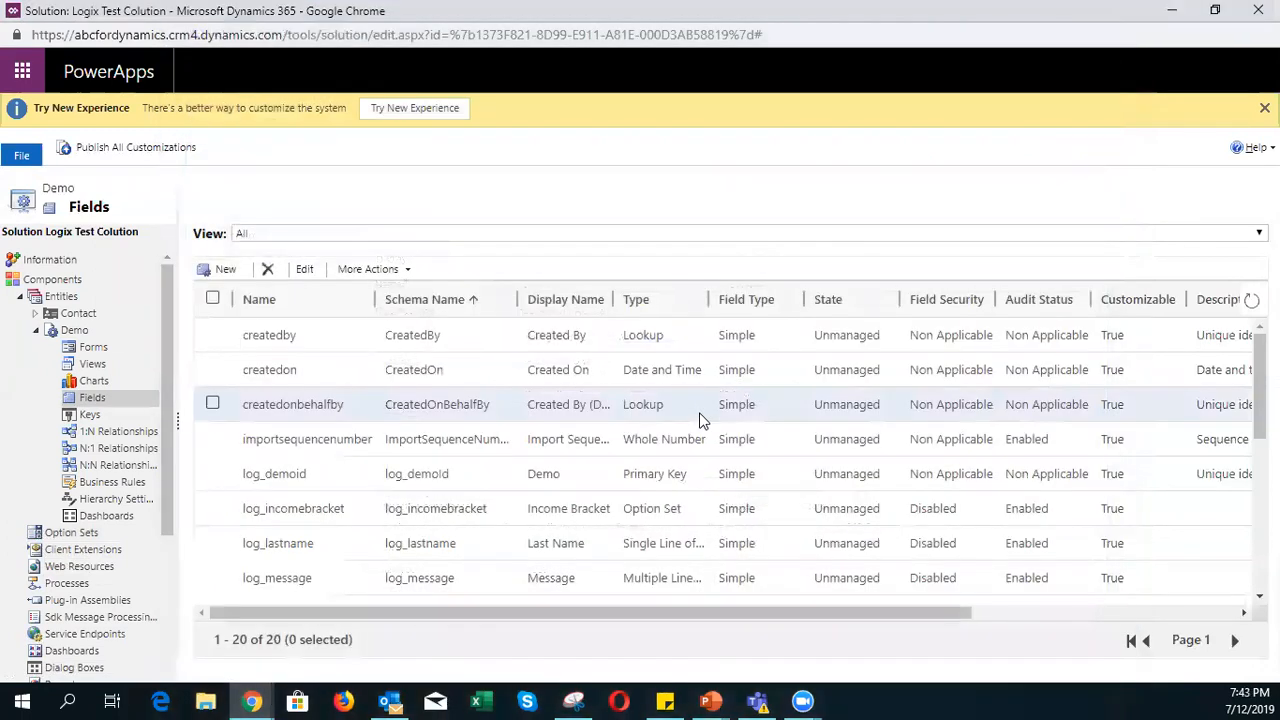
# - Publish all customizations of the solution, waiting for the unresponsive pages until publishing completes
pyautogui.click(142, 150)
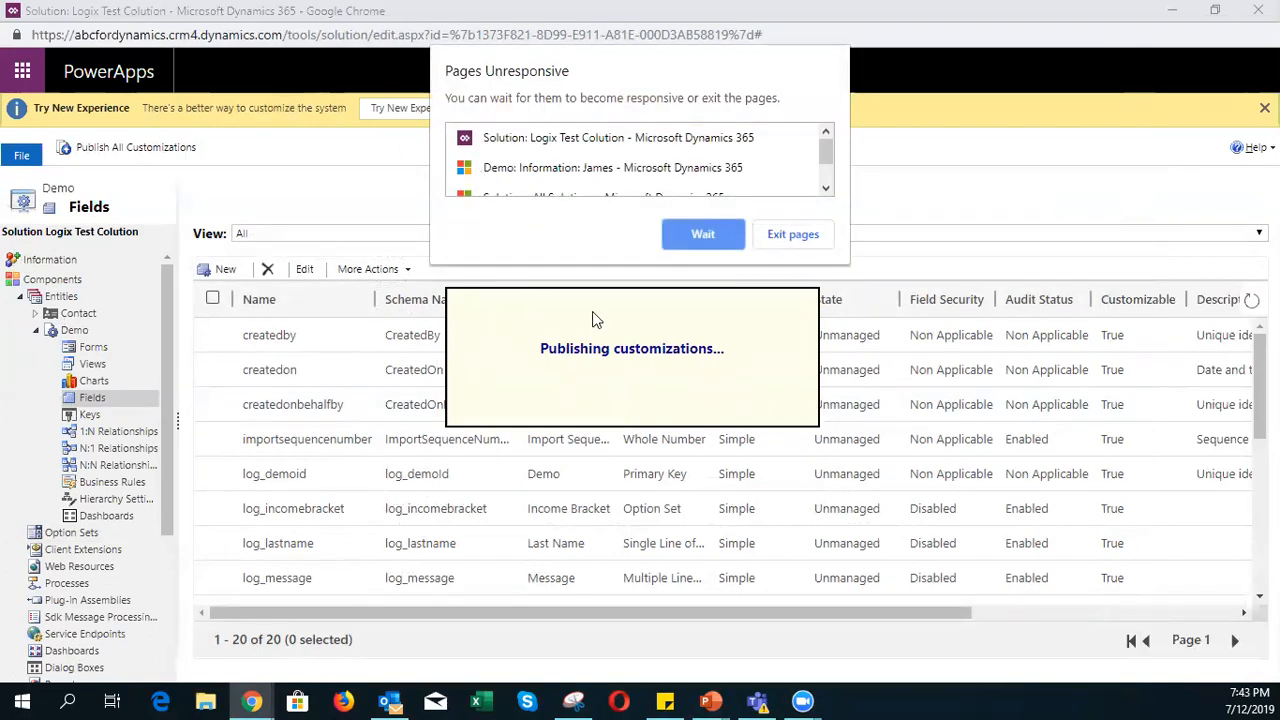
pyautogui.click(703, 240)
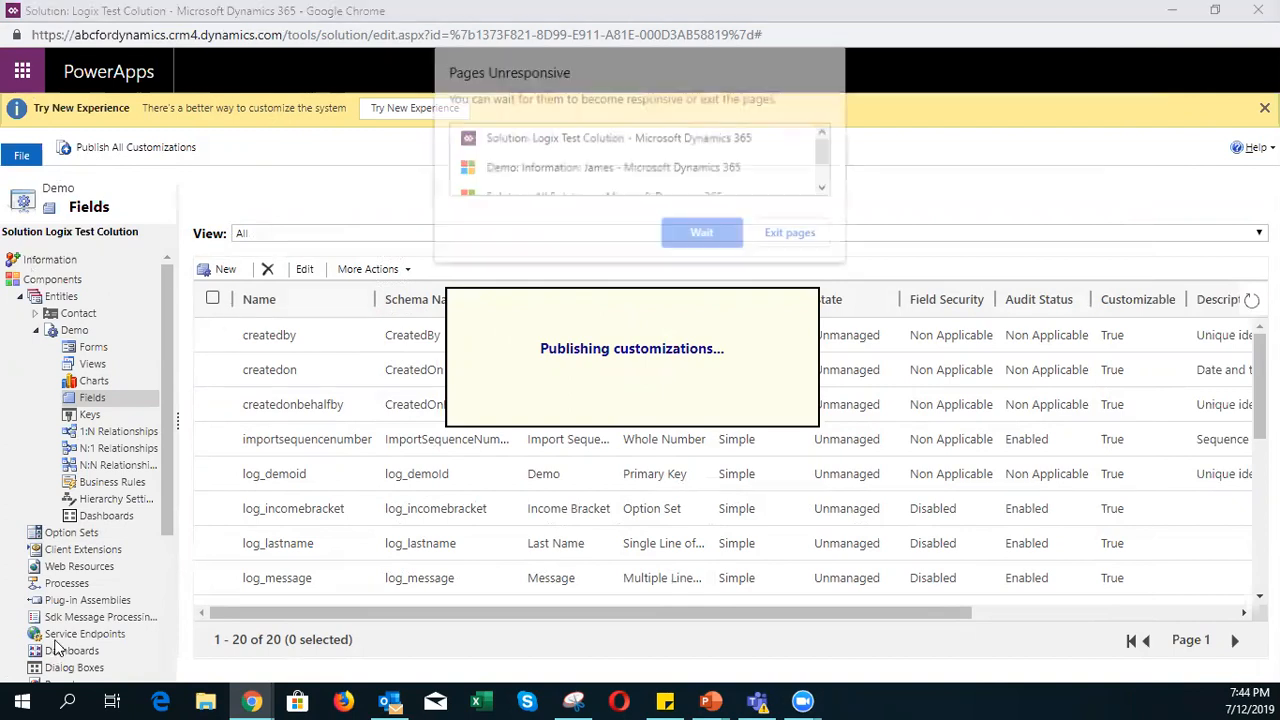
pyautogui.click(684, 244)
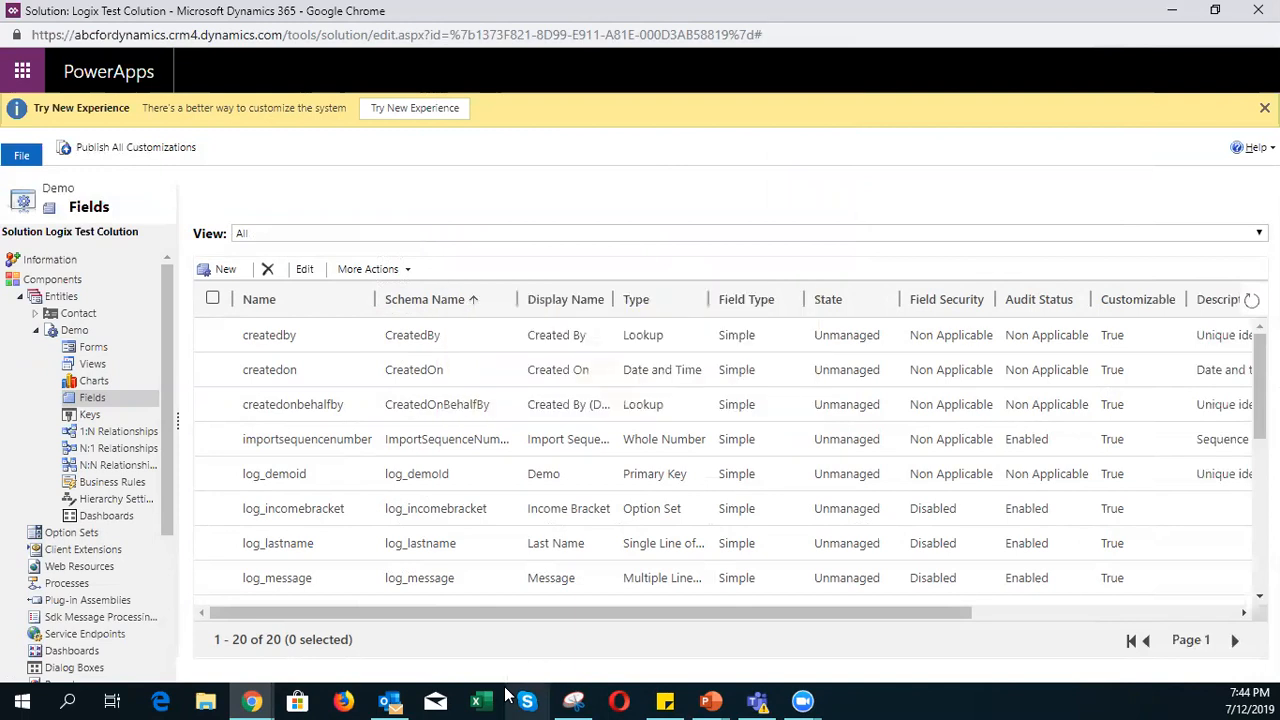
pyautogui.click(1176, 10)
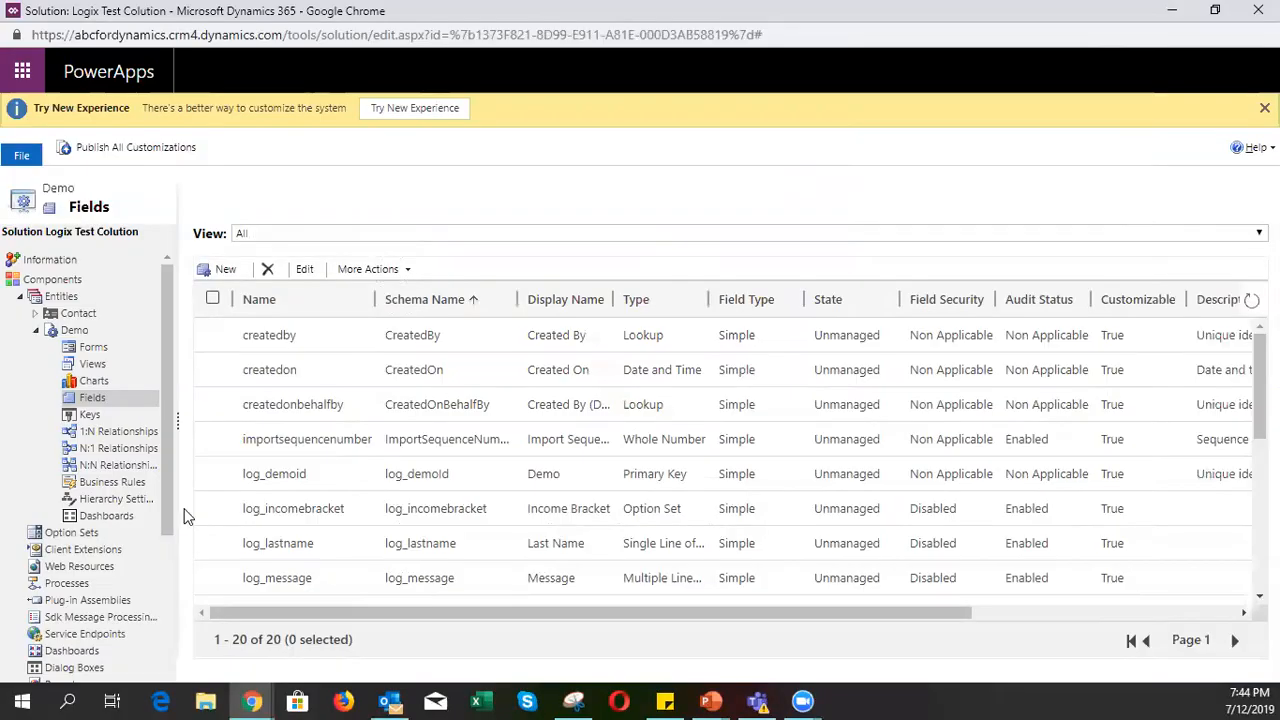
# - Start a new field on the Demo entity with the display name Sentiment and the data type Option Set
pyautogui.click(219, 268)
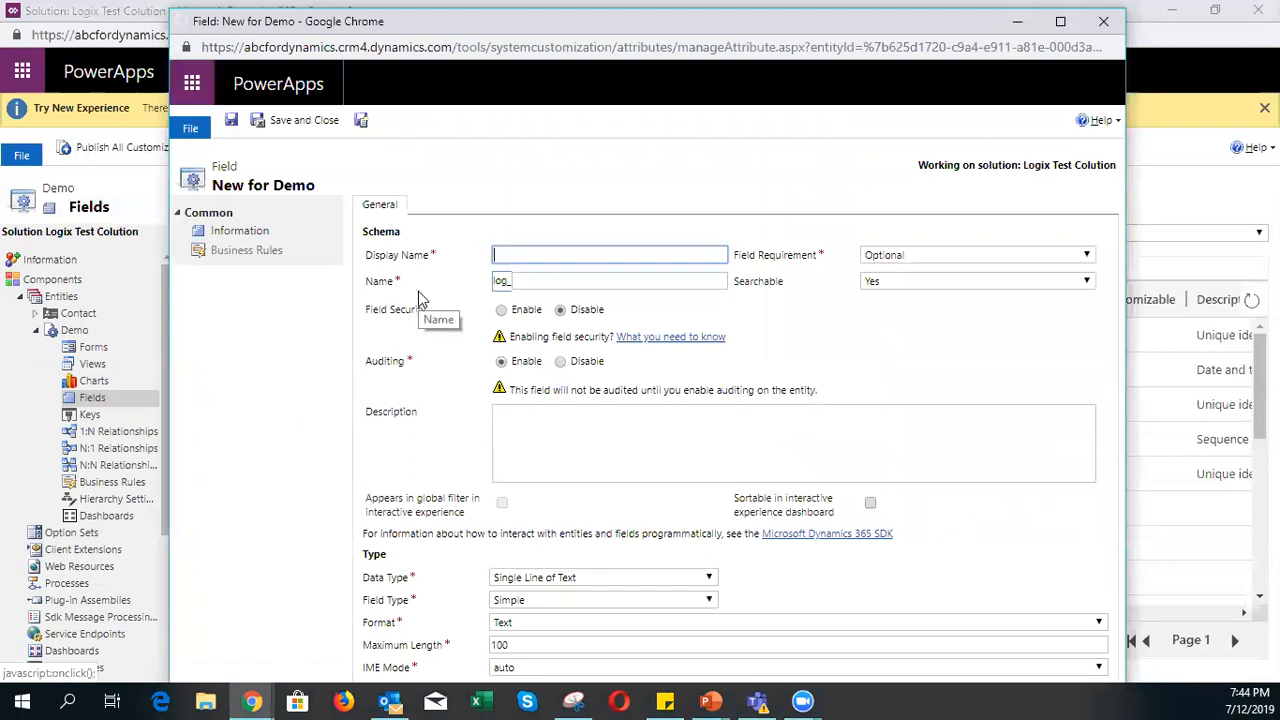
pyautogui.write('Sentiment')
pyautogui.press('Tab')
pyautogui.moveTo(578, 280); pyautogui.dragTo(512, 284)
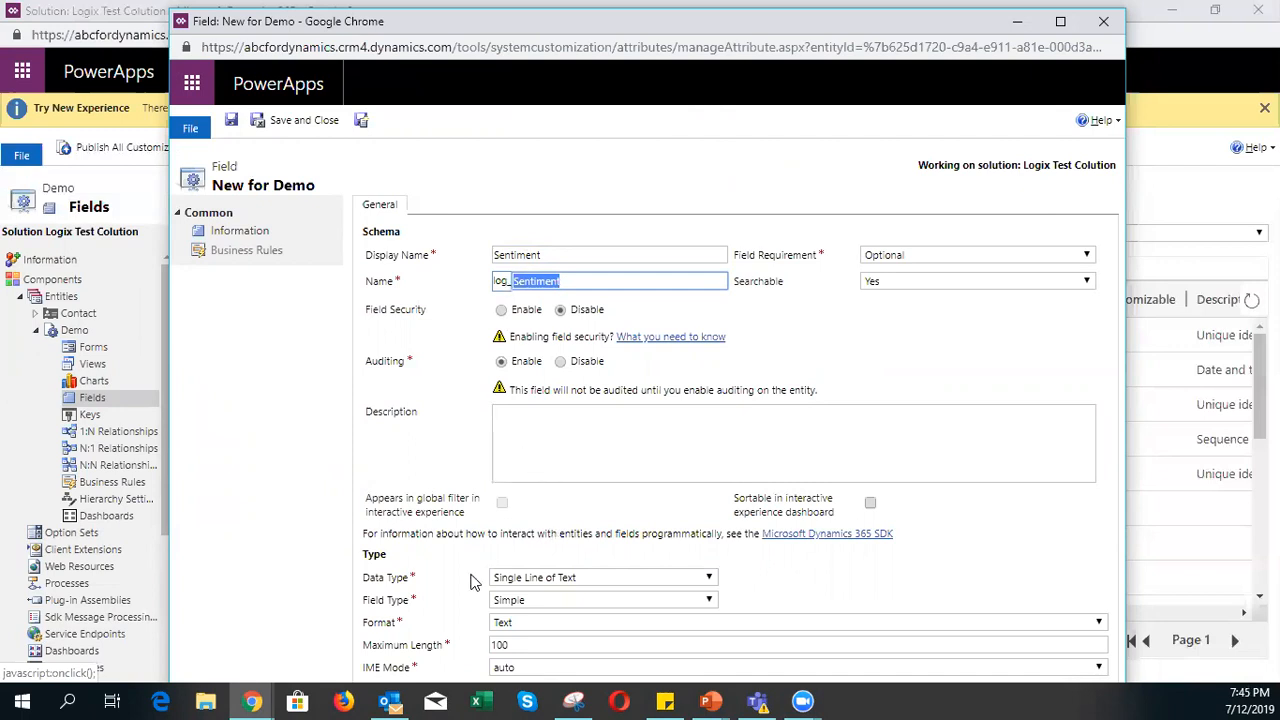
pyautogui.click(510, 577)
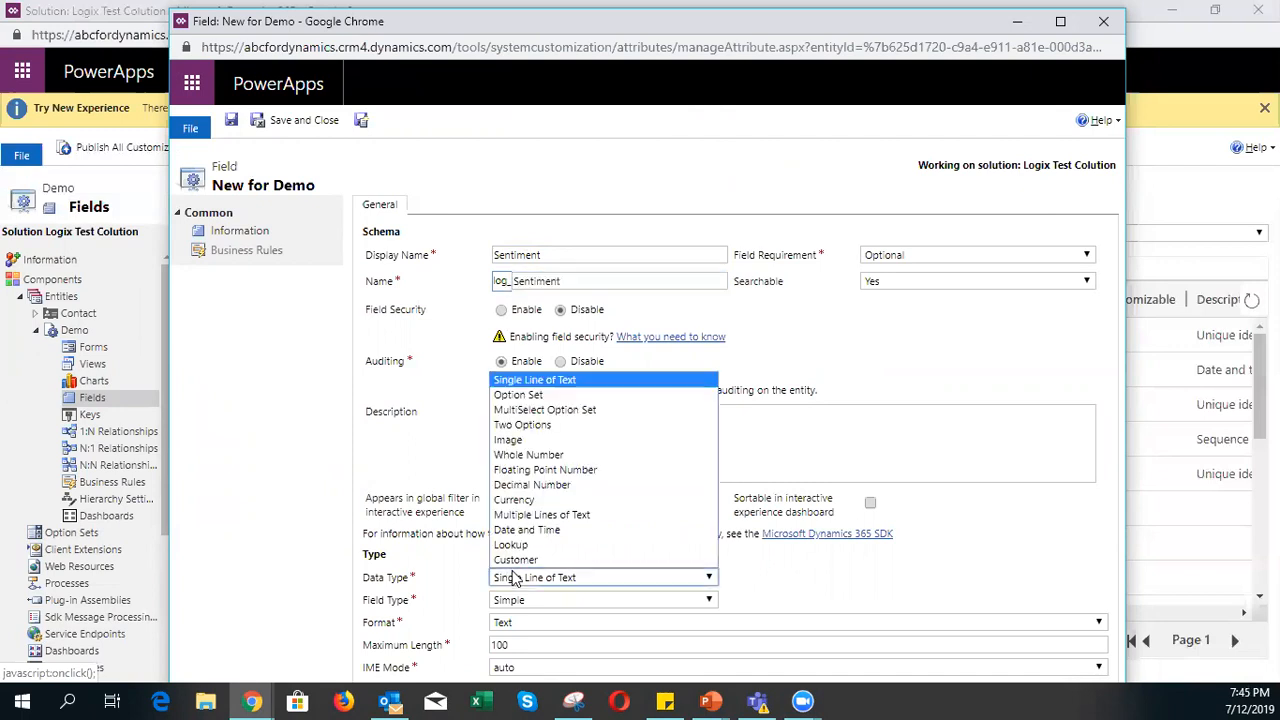
pyautogui.click(557, 396)
pyautogui.scroll(-3, 523, 508)
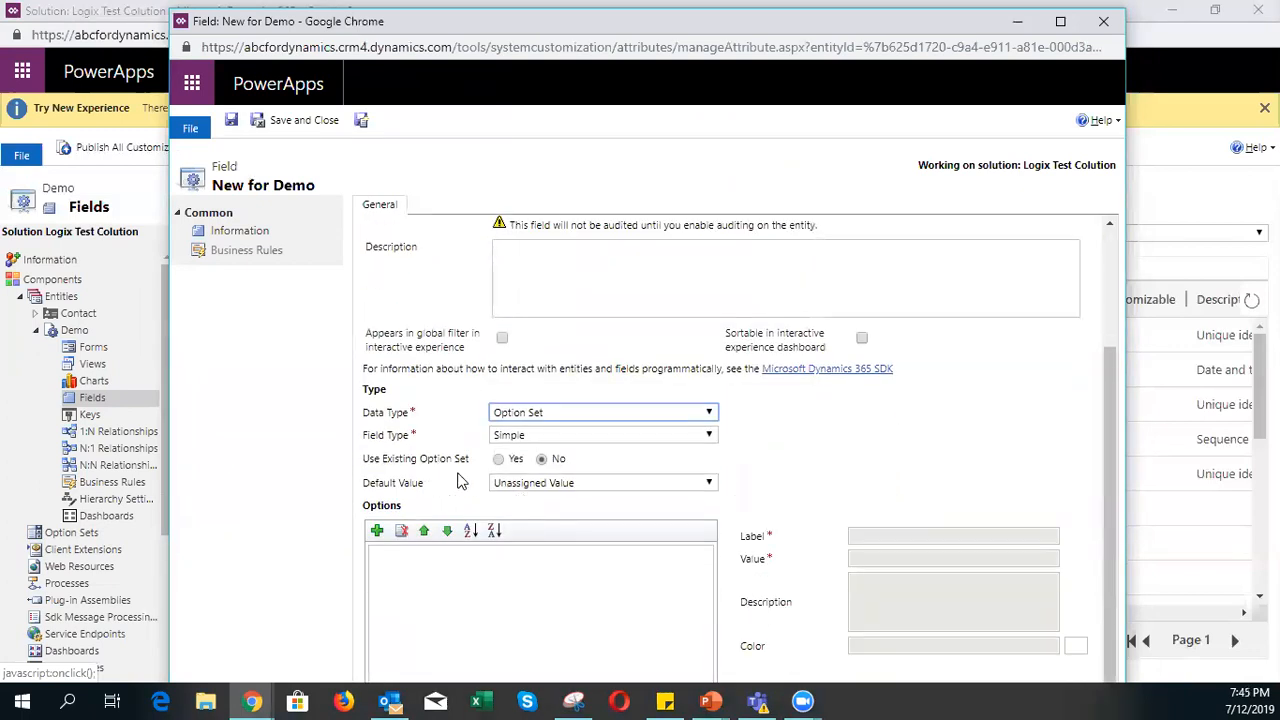
# - Base the Sentiment field on the existing Rating option set with Unassigned Value as the default, and save and close it
pyautogui.click(498, 458)
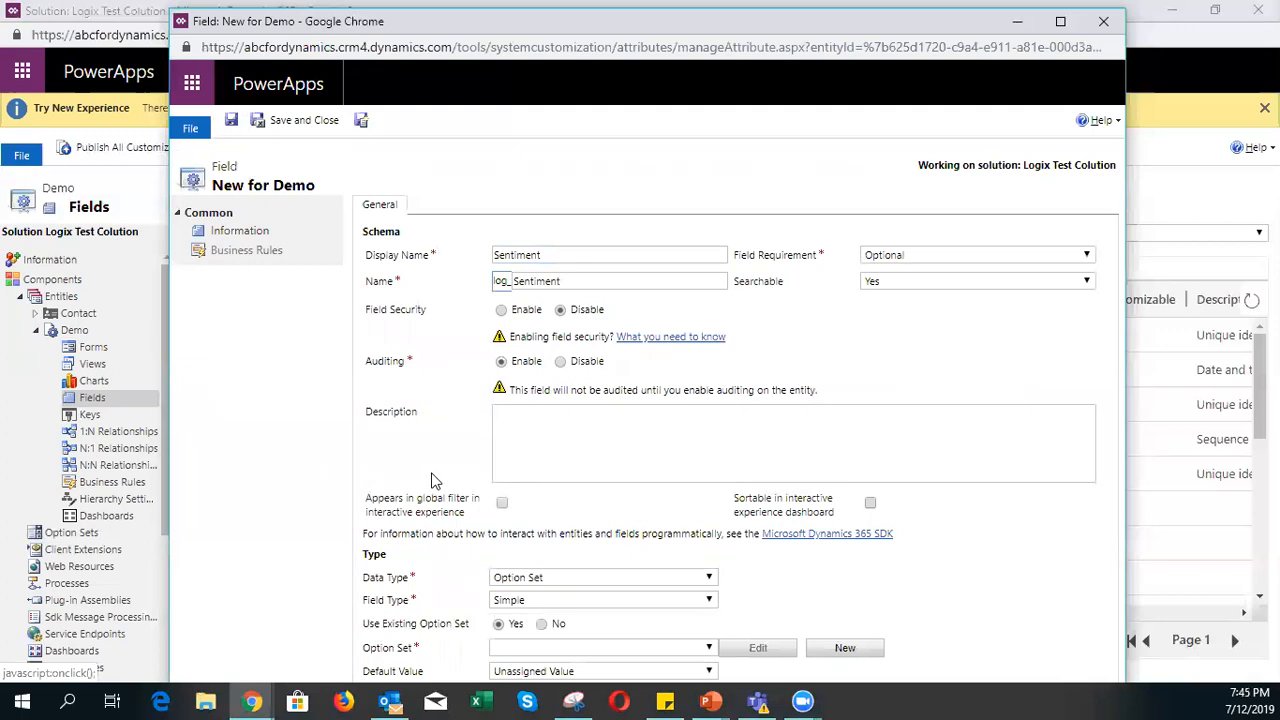
pyautogui.click(538, 650)
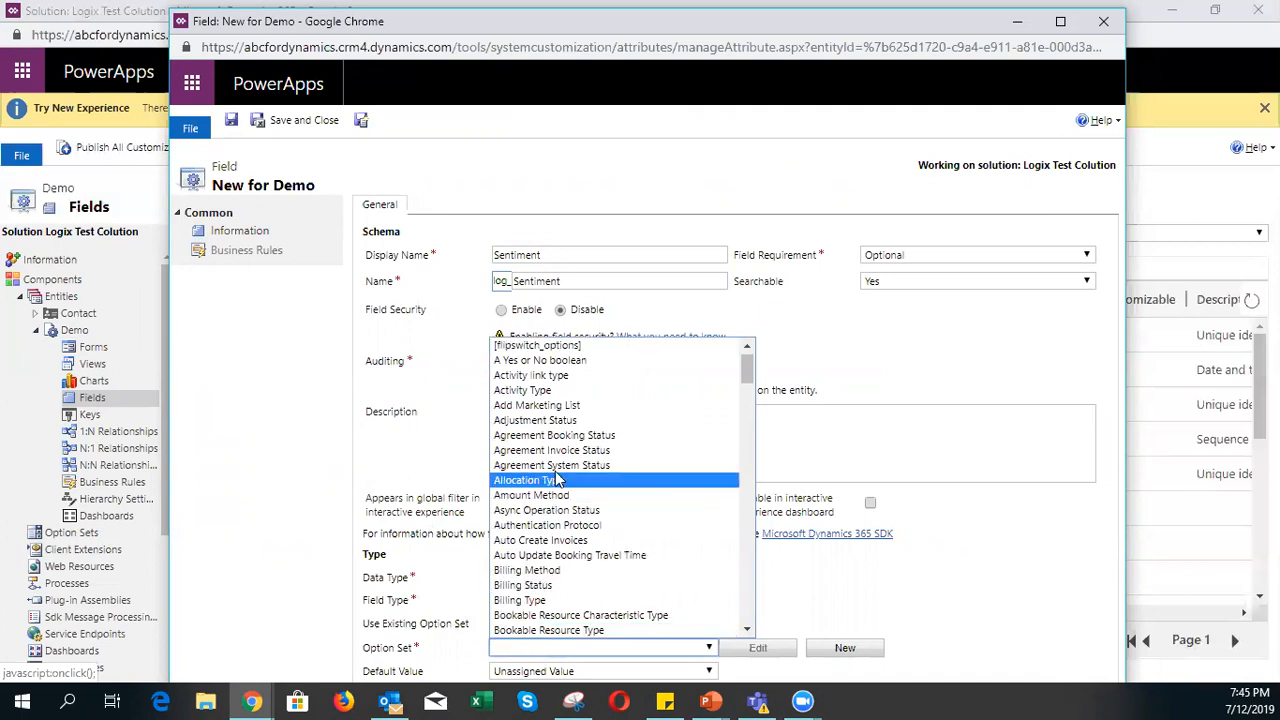
pyautogui.write('rat')
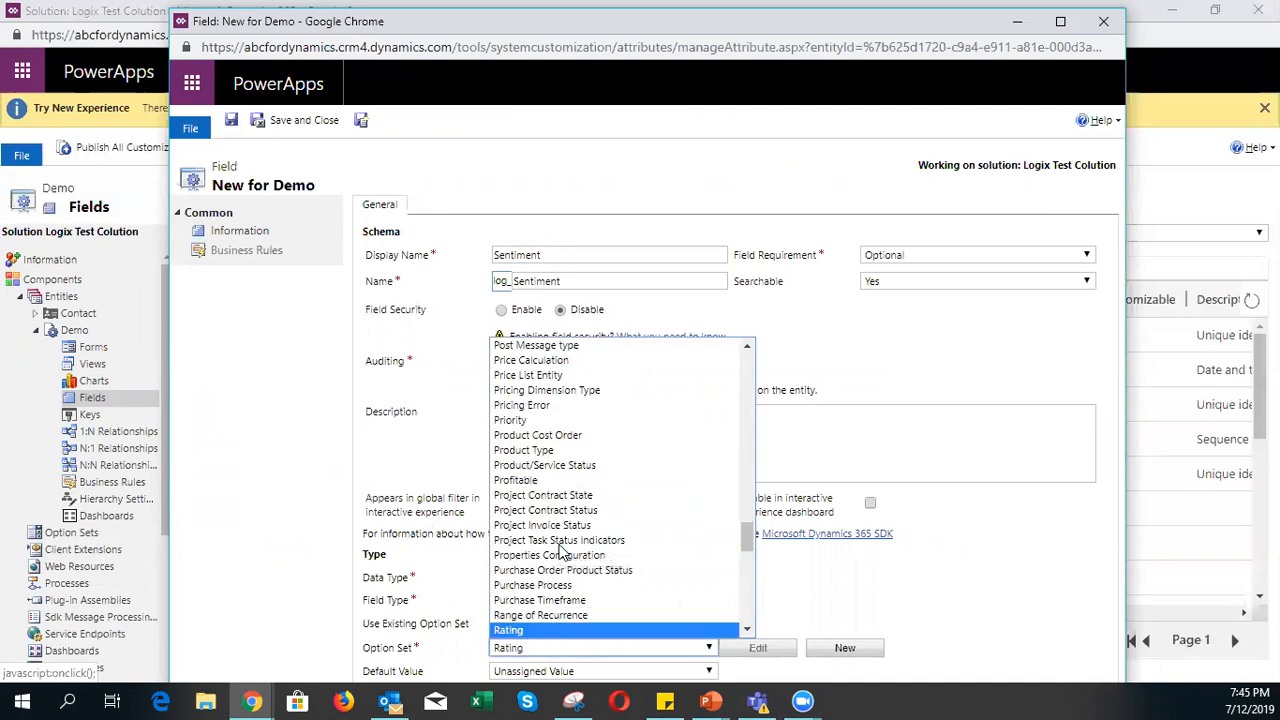
pyautogui.click(536, 630)
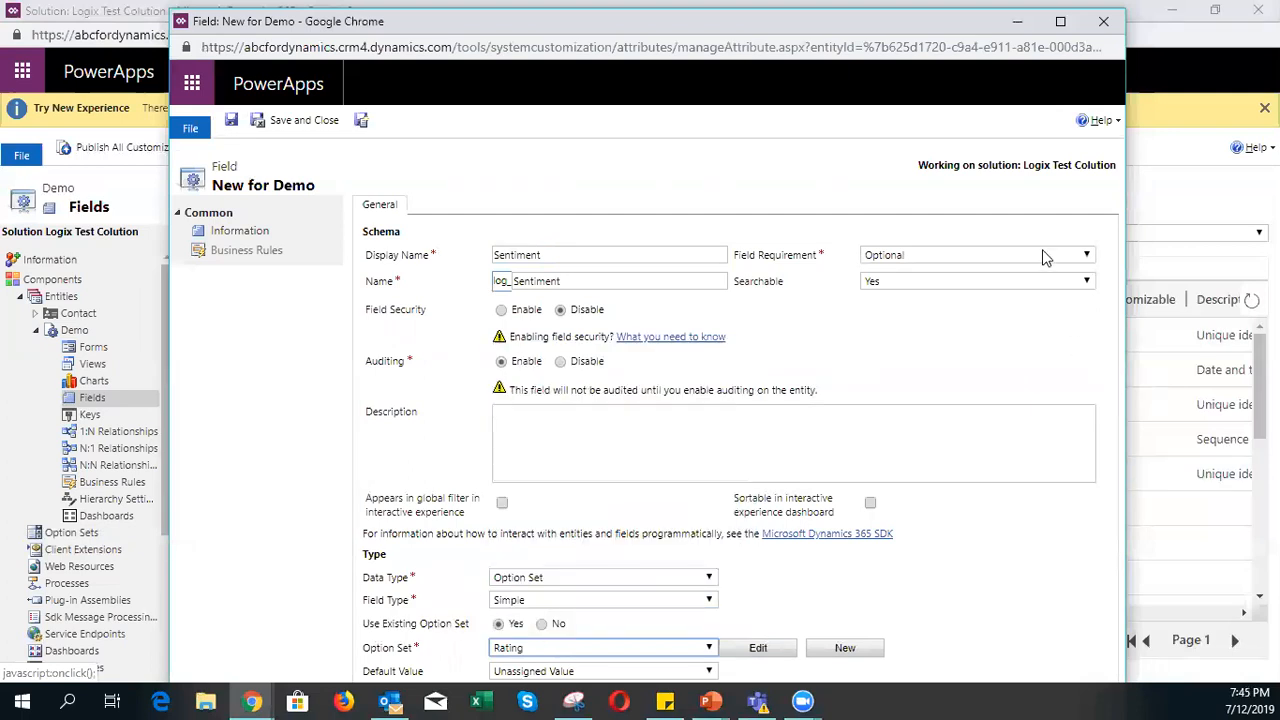
pyautogui.press('super+Up')
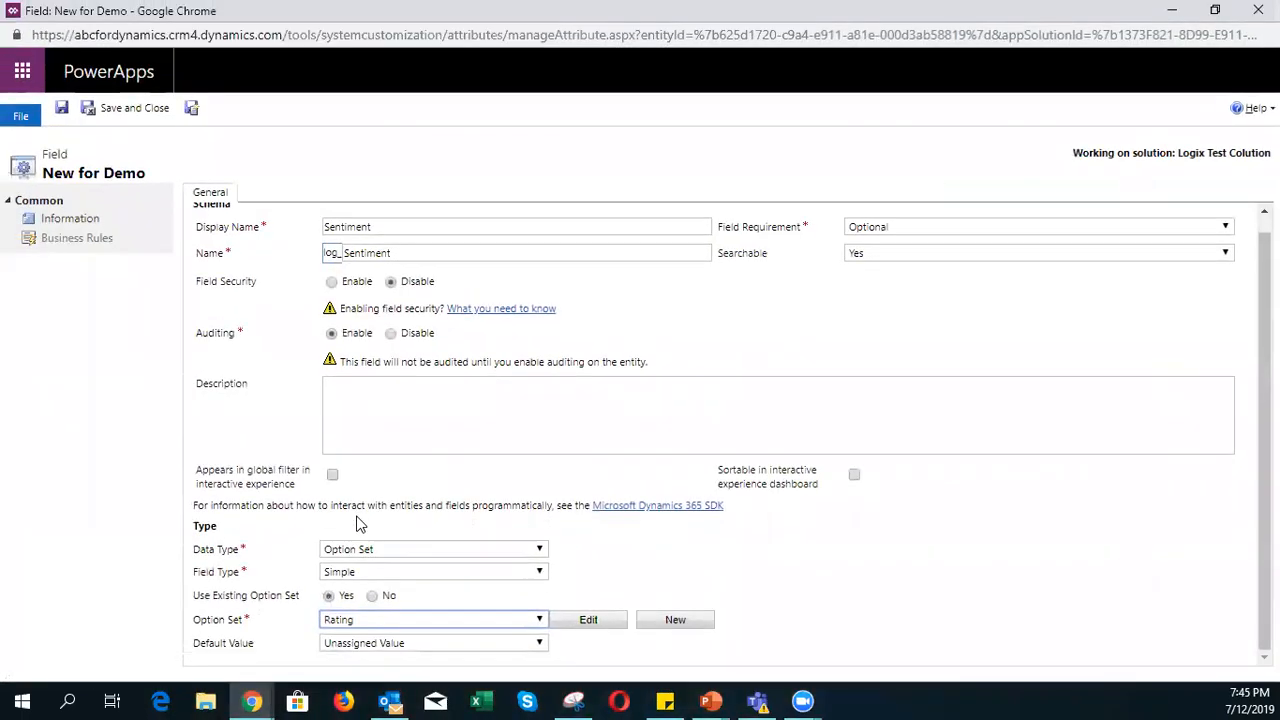
pyautogui.click(355, 645)
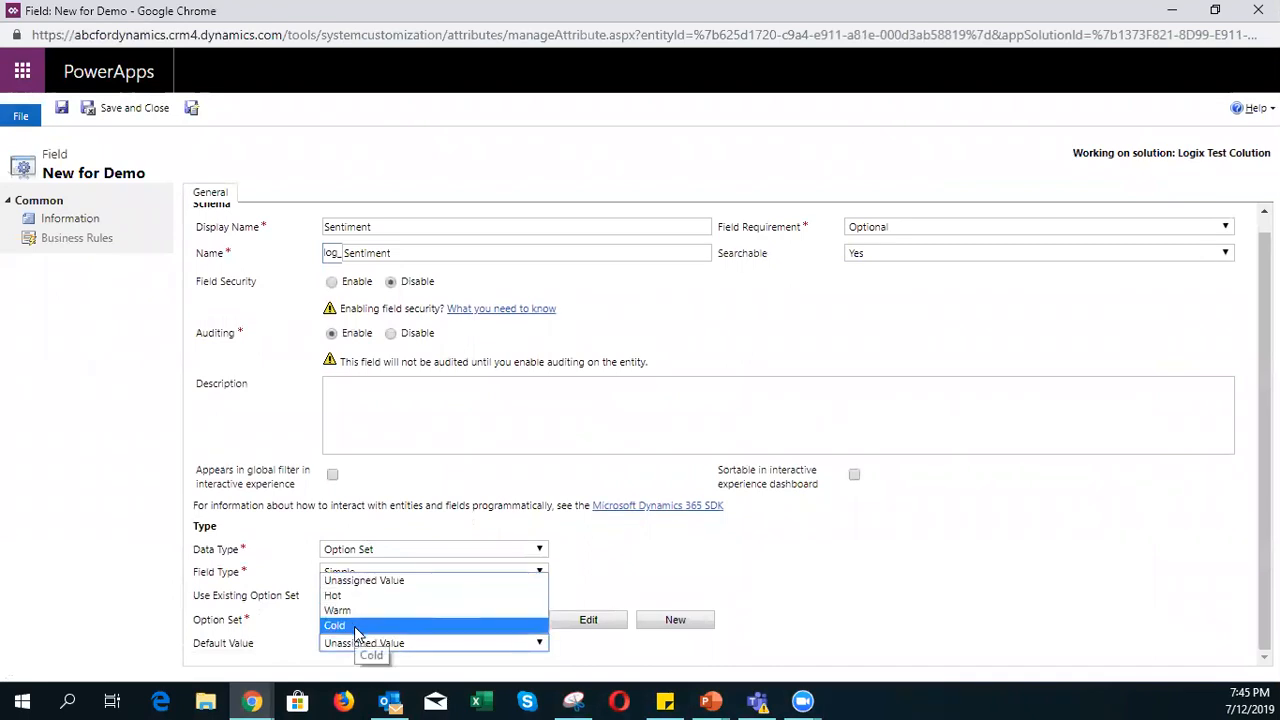
pyautogui.click(357, 647)
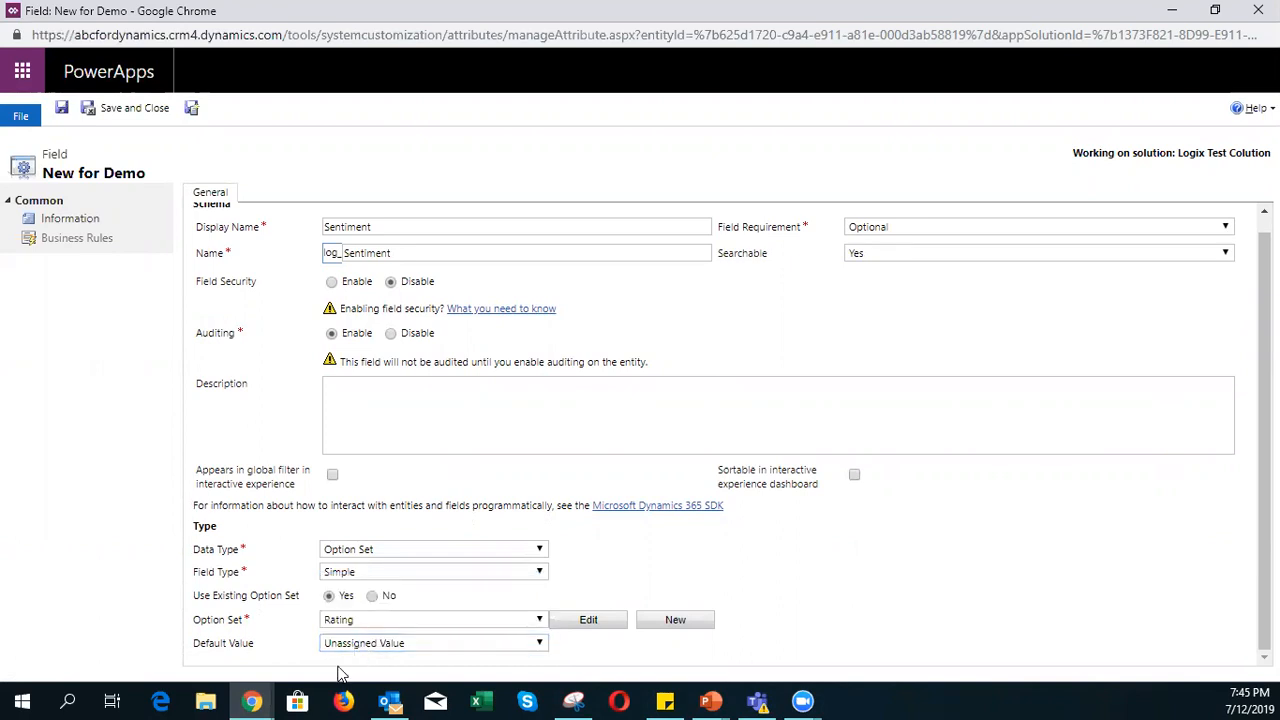
pyautogui.click(155, 112)
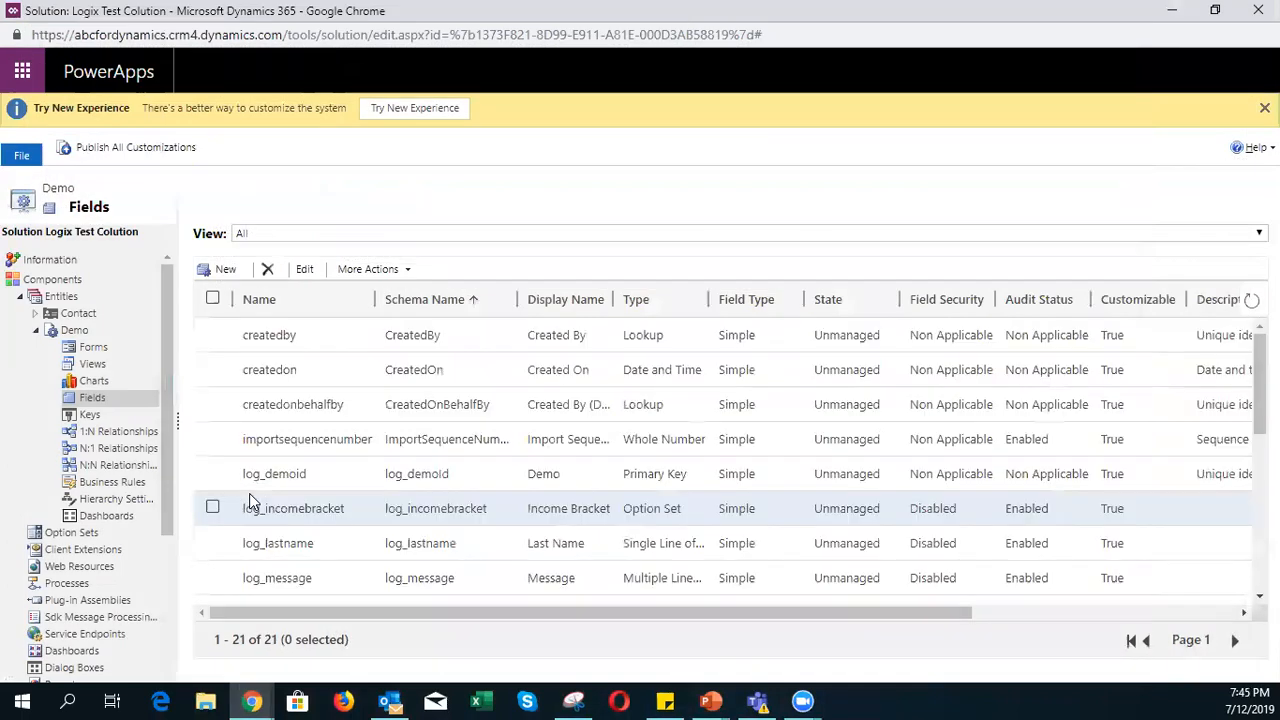
# - Add the Sentiment field below Preferred Cars on the Demo entity's main Information form and publish the form
pyautogui.click(92, 352)
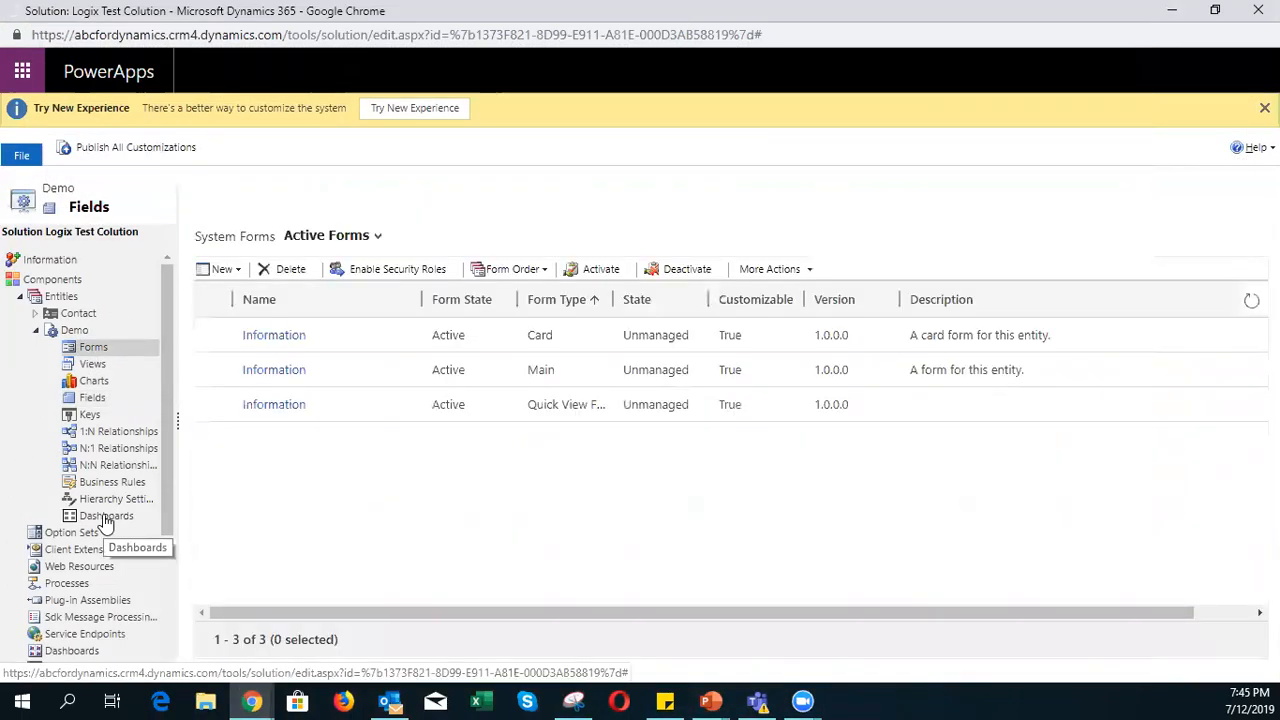
pyautogui.click(274, 372)
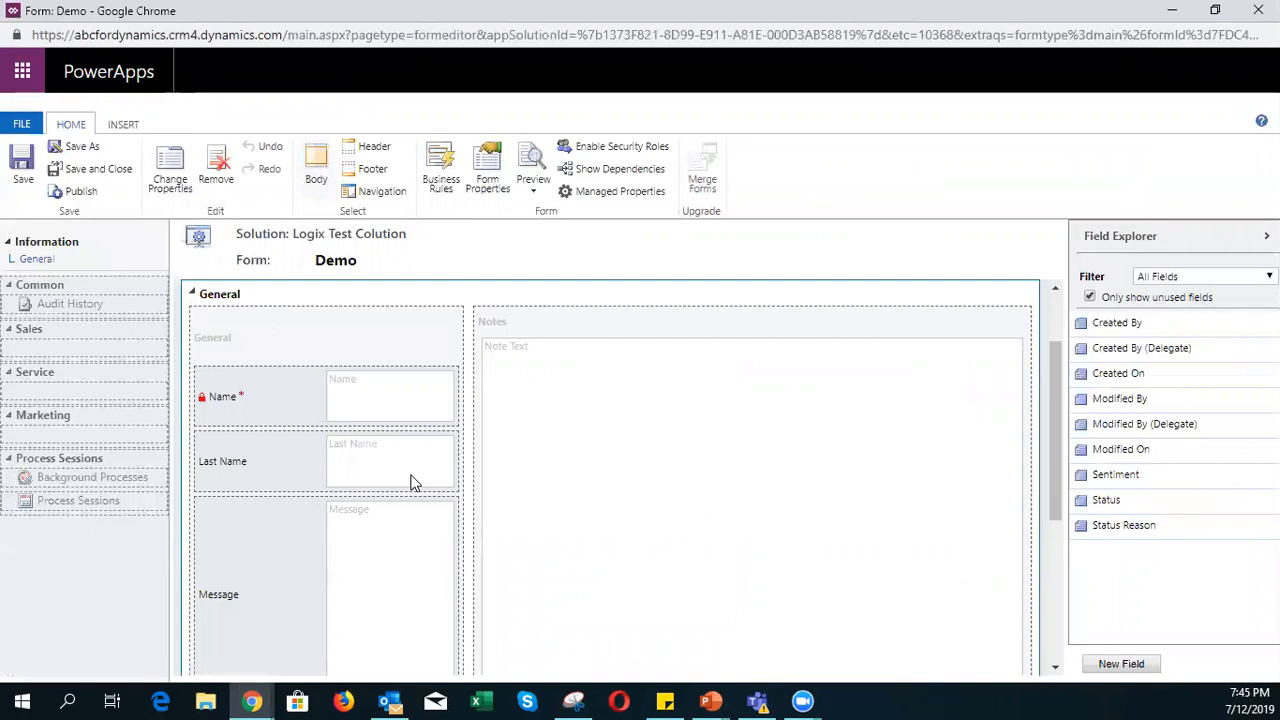
pyautogui.scroll(-3, 415, 483)
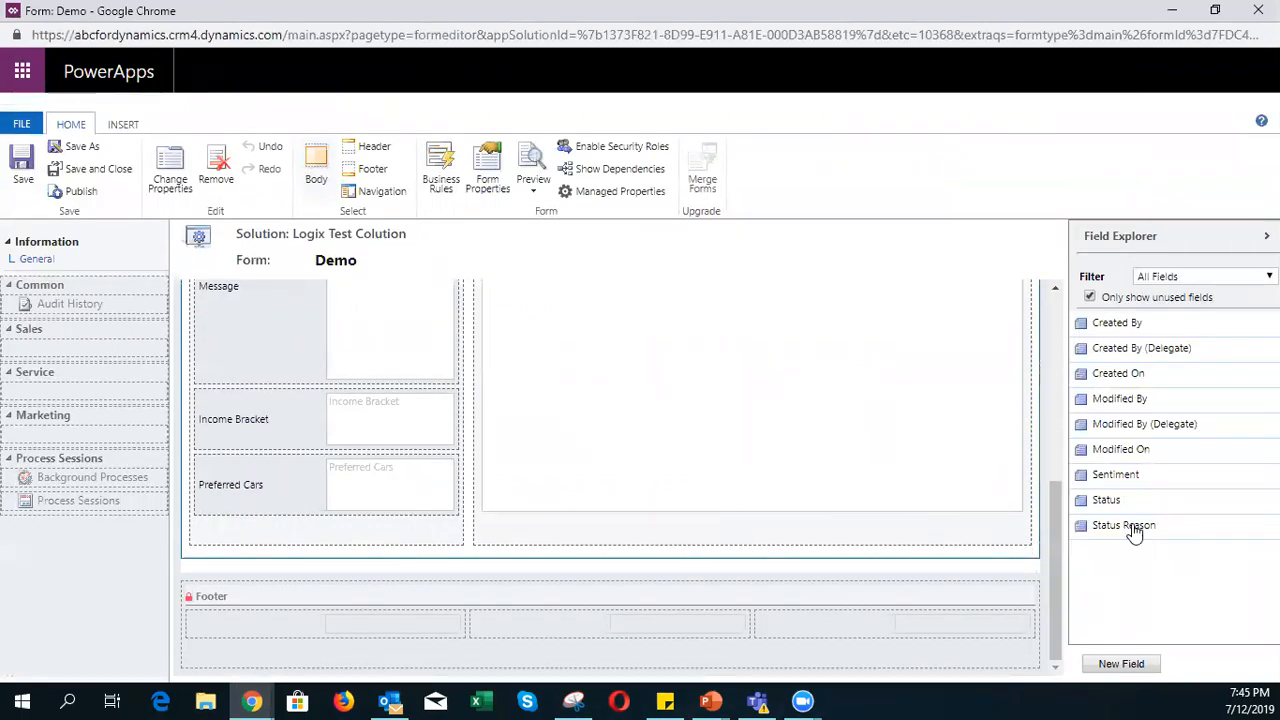
pyautogui.moveTo(1131, 480); pyautogui.dragTo(405, 518)
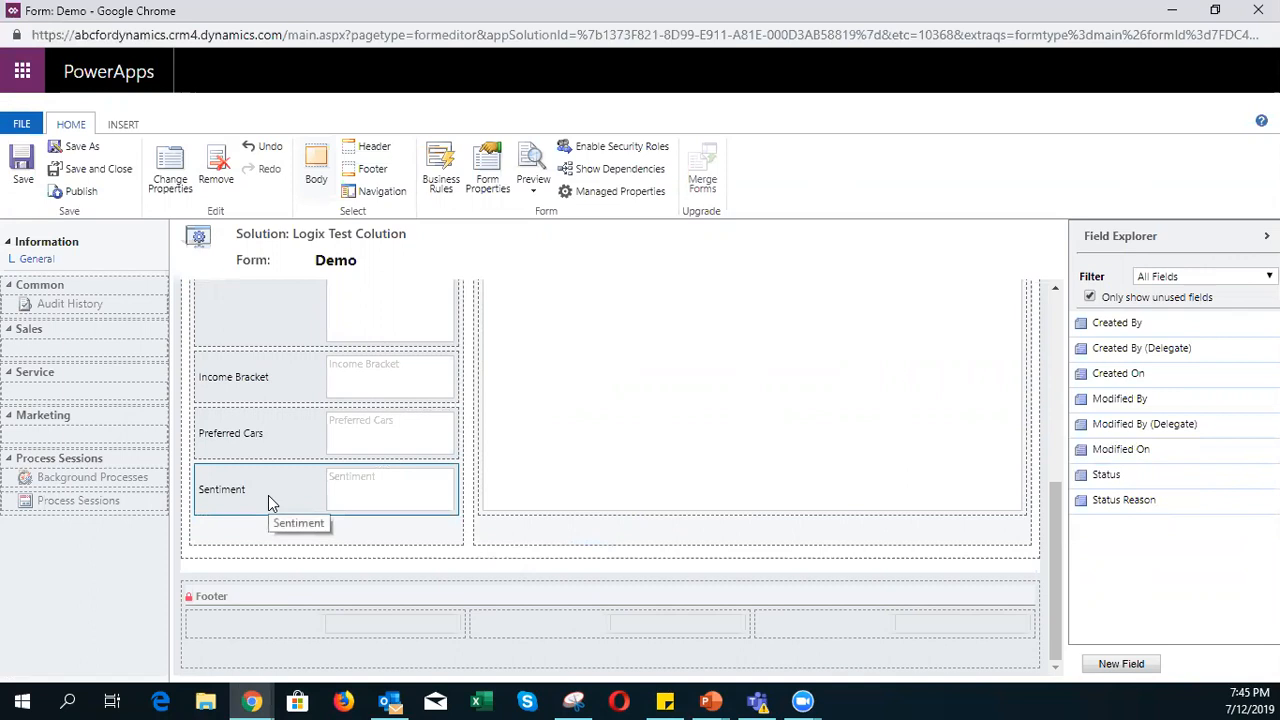
pyautogui.click(79, 191)
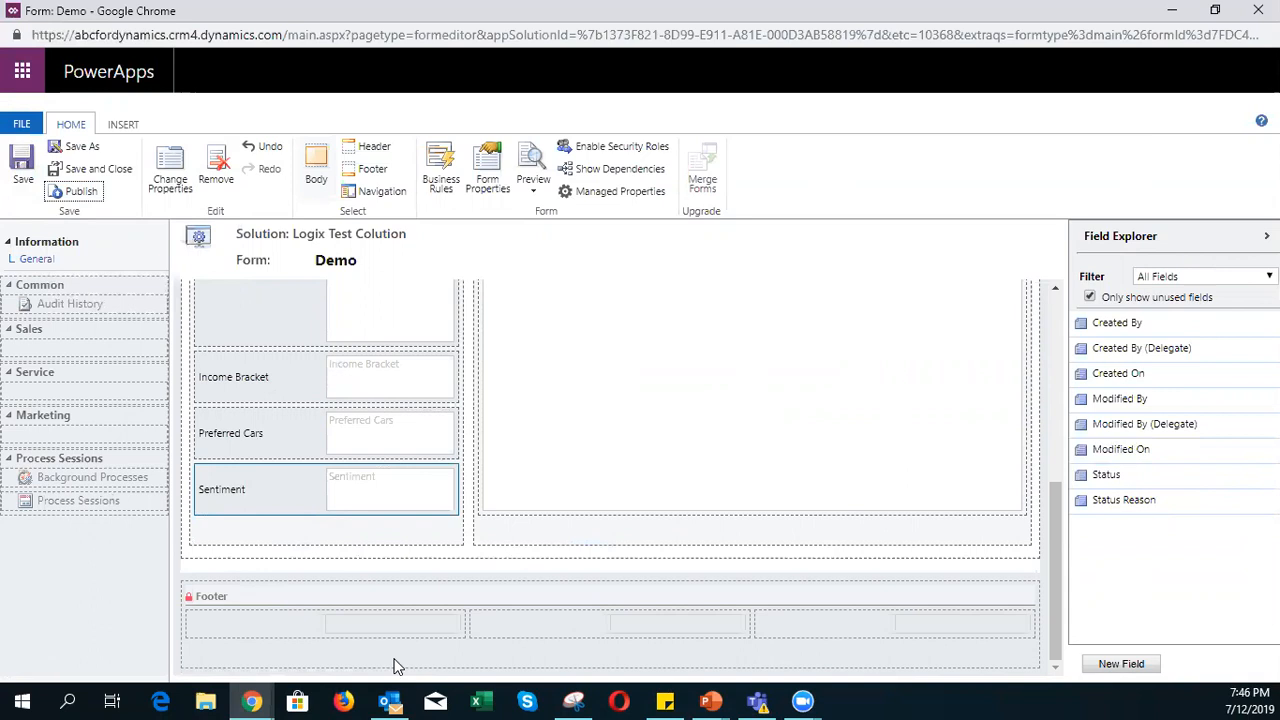
# - Switch to the open Demo record, reload it, and check the choices offered by its Sentiment field
pyautogui.click(1173, 14)
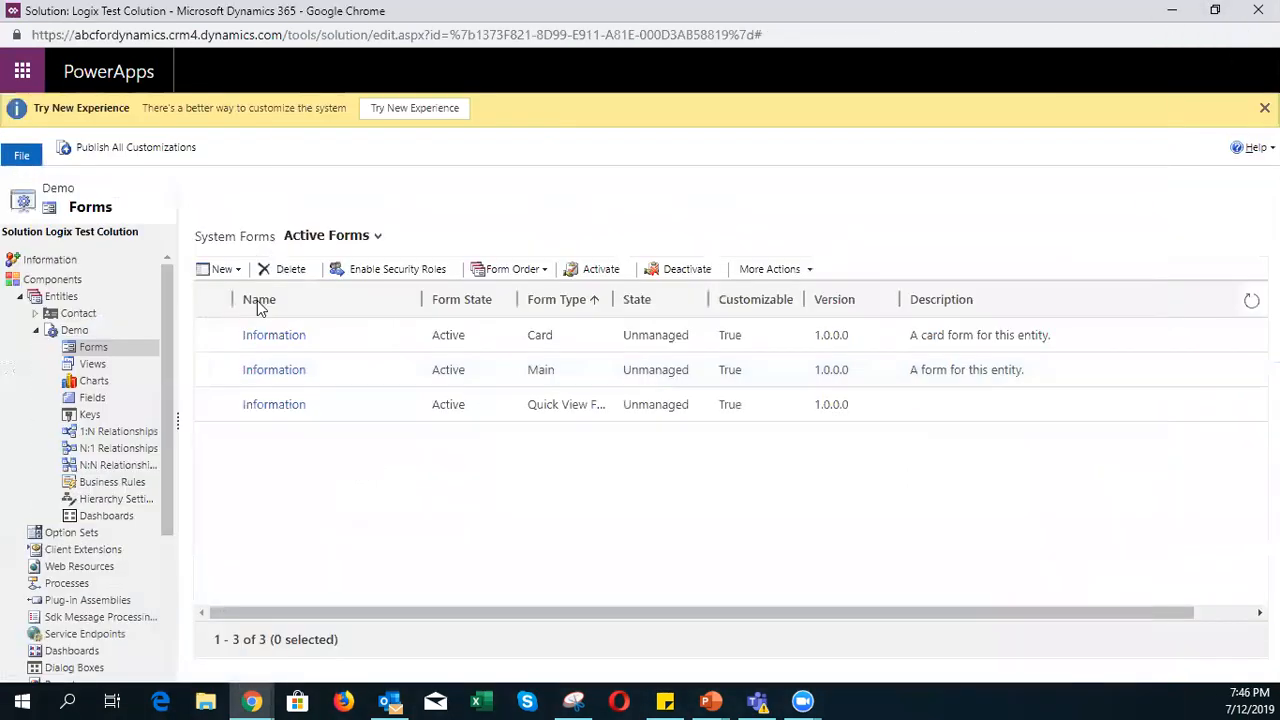
pyautogui.click(1172, 10)
pyautogui.click(80, 51)
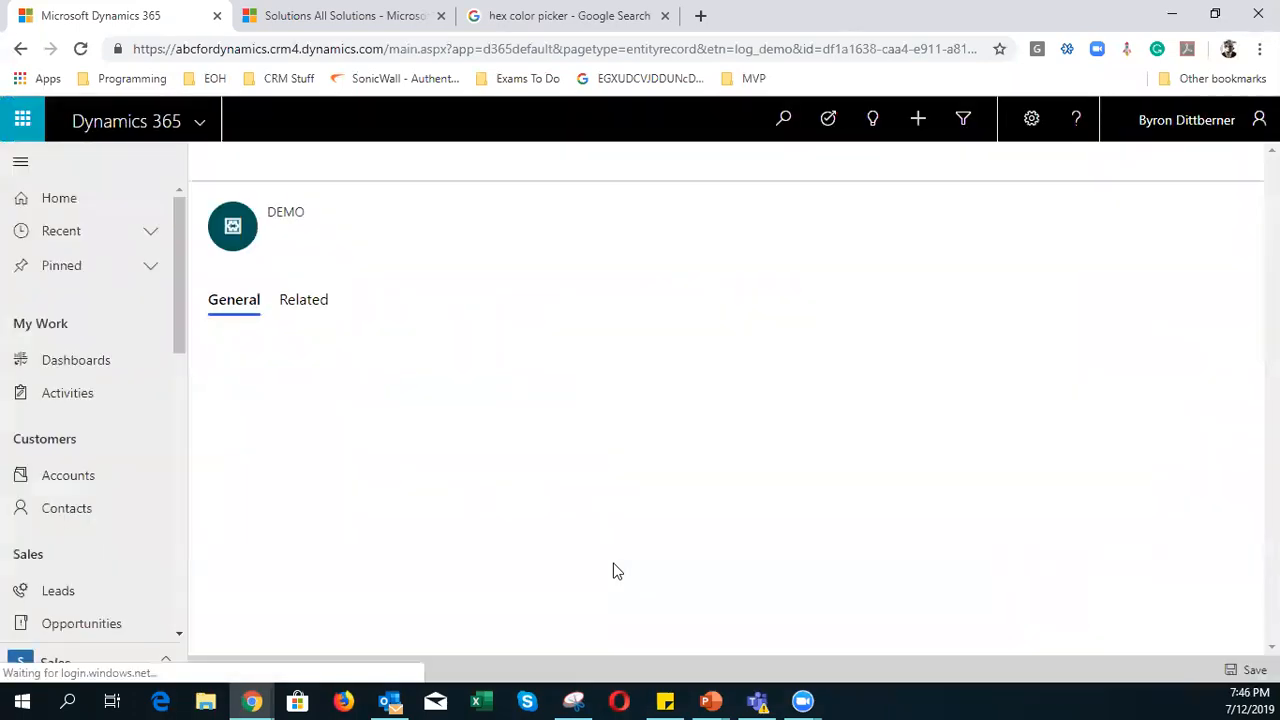
pyautogui.scroll(-5, 613, 570)
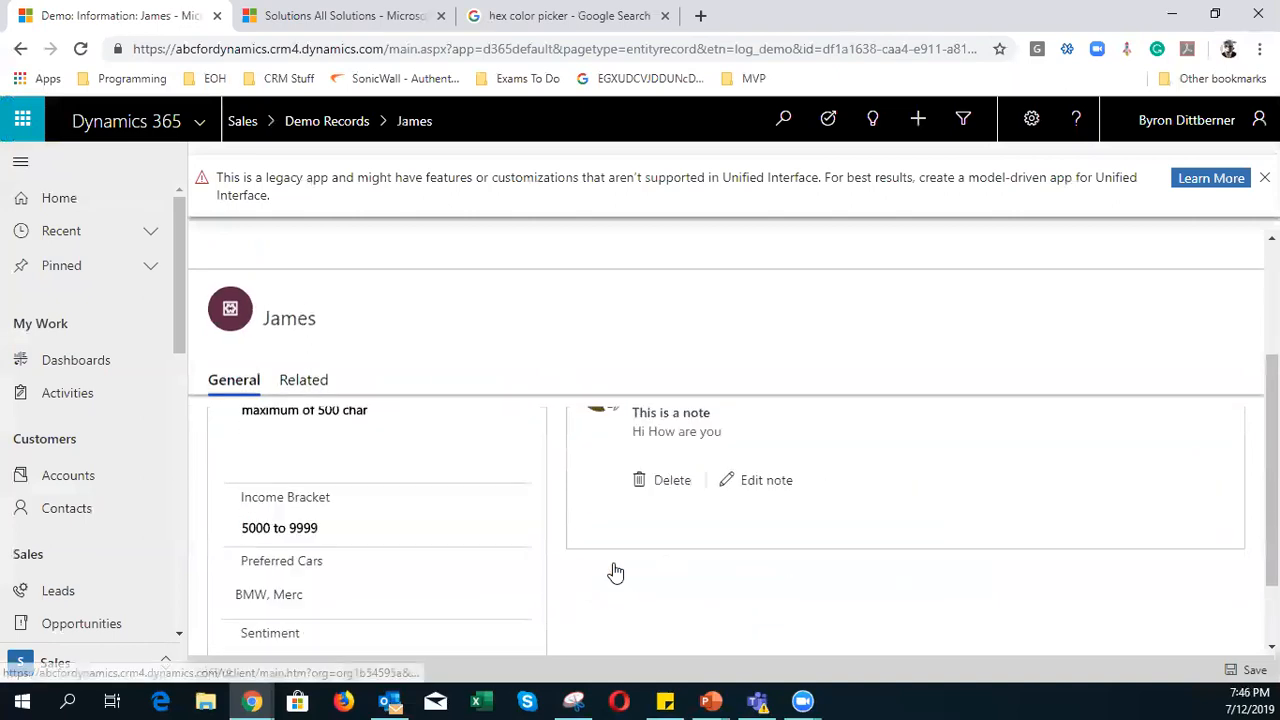
pyautogui.click(308, 568)
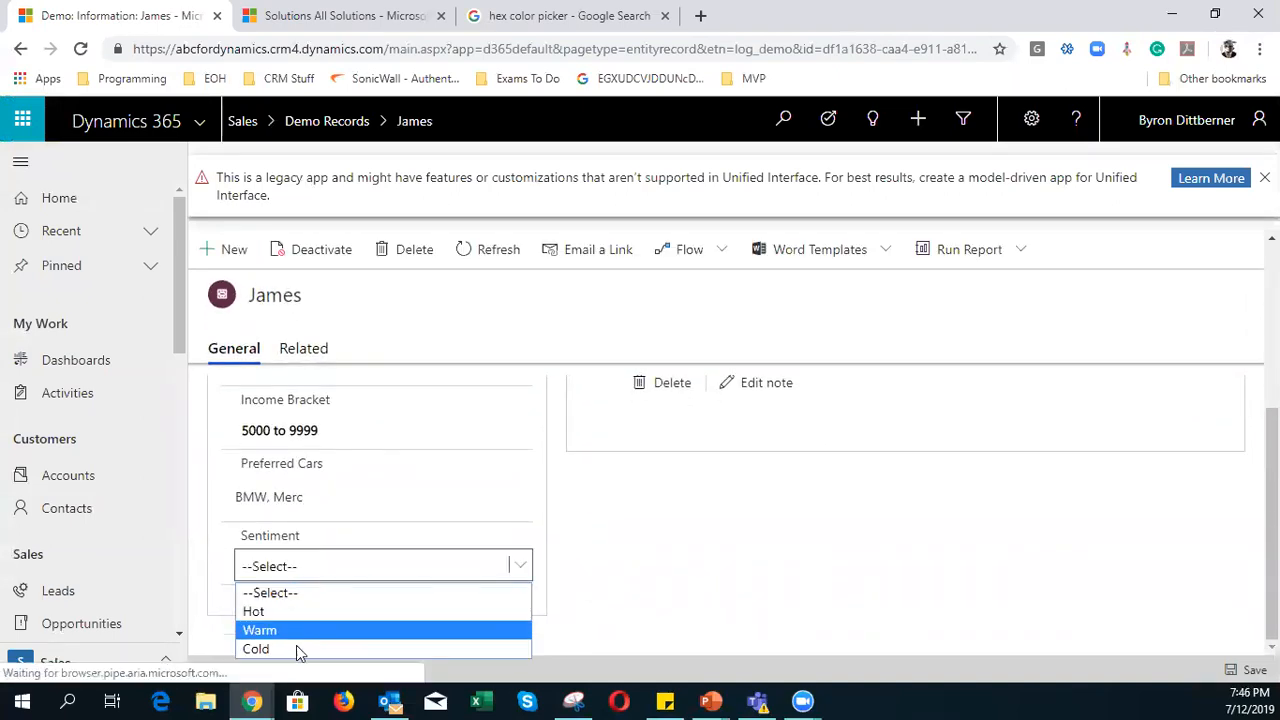
pyautogui.click(692, 563)
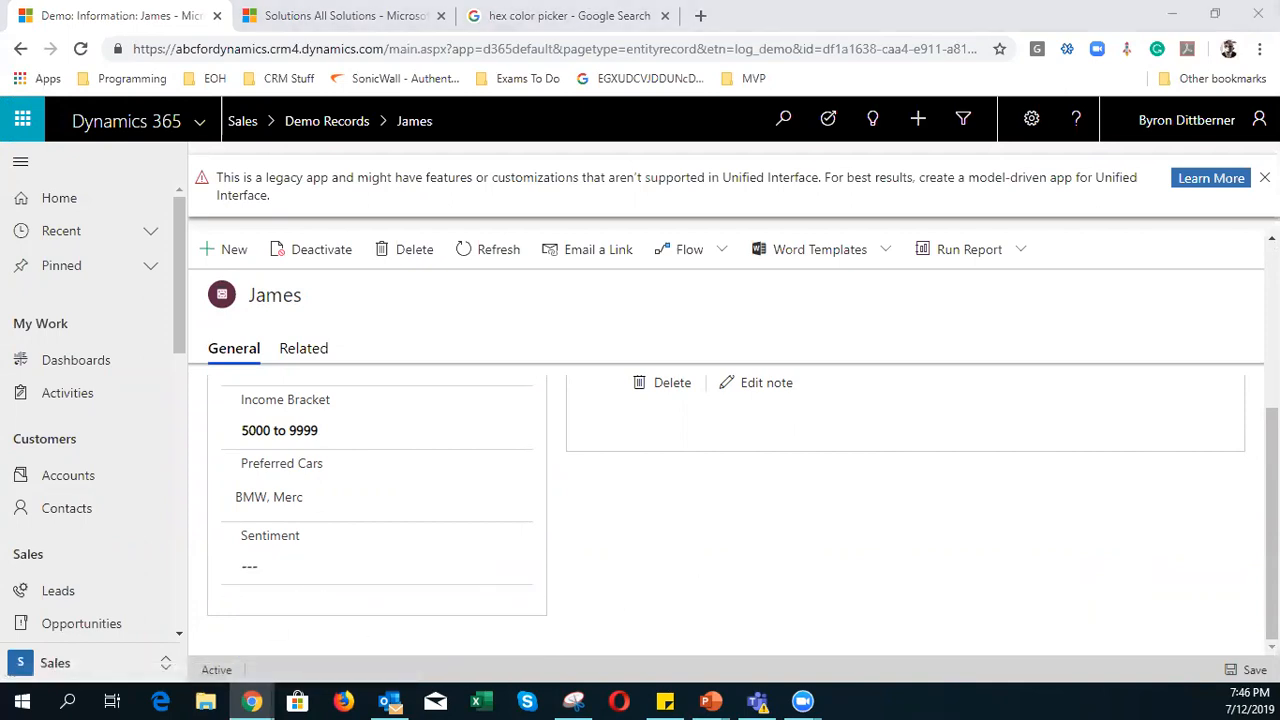
# - Return to the Demo entity's fields in the solution window and start a new field with the display name Purchase Readiness
pyautogui.hotkey('alt', 'Tab')
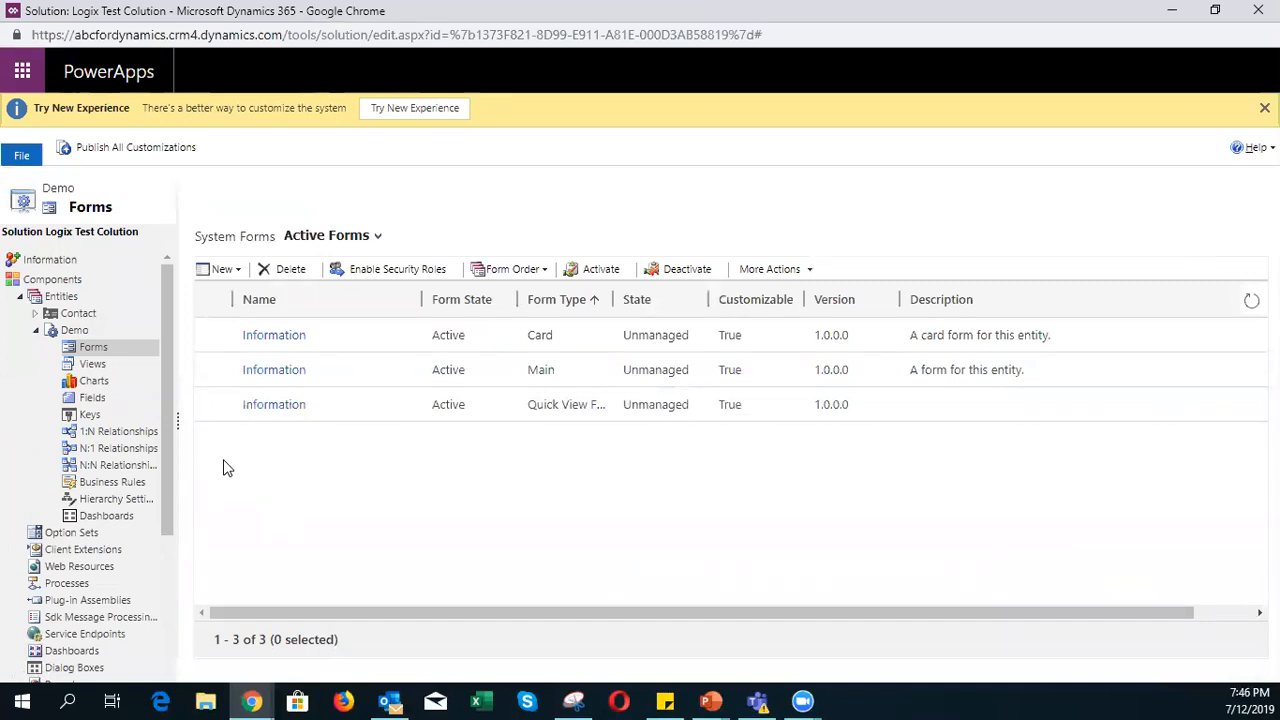
pyautogui.click(92, 399)
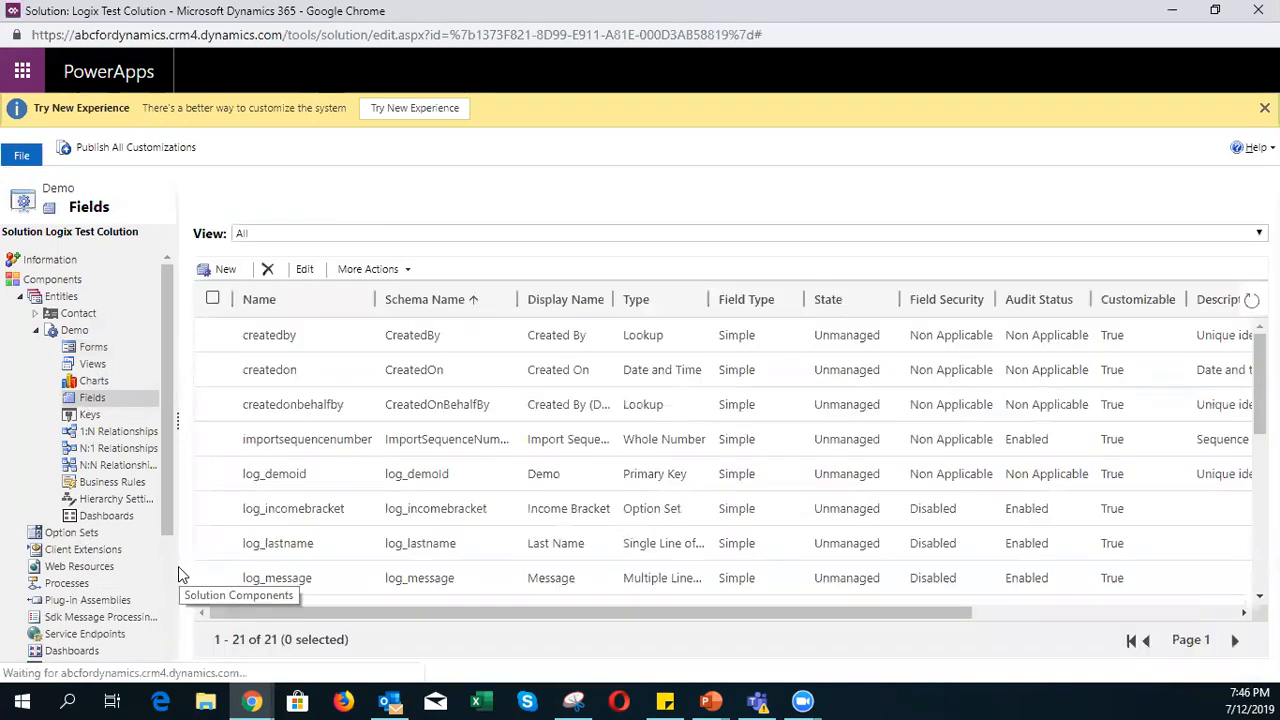
pyautogui.click(216, 271)
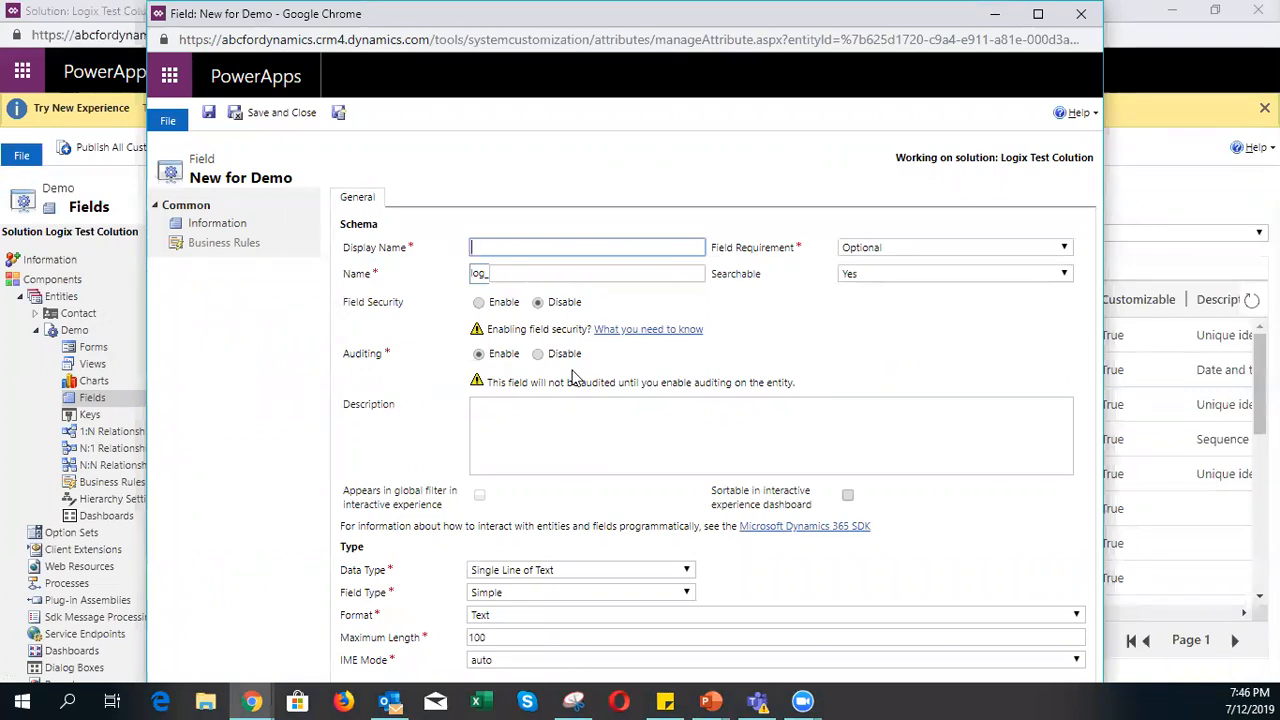
pyautogui.write('Purchase Readiness')
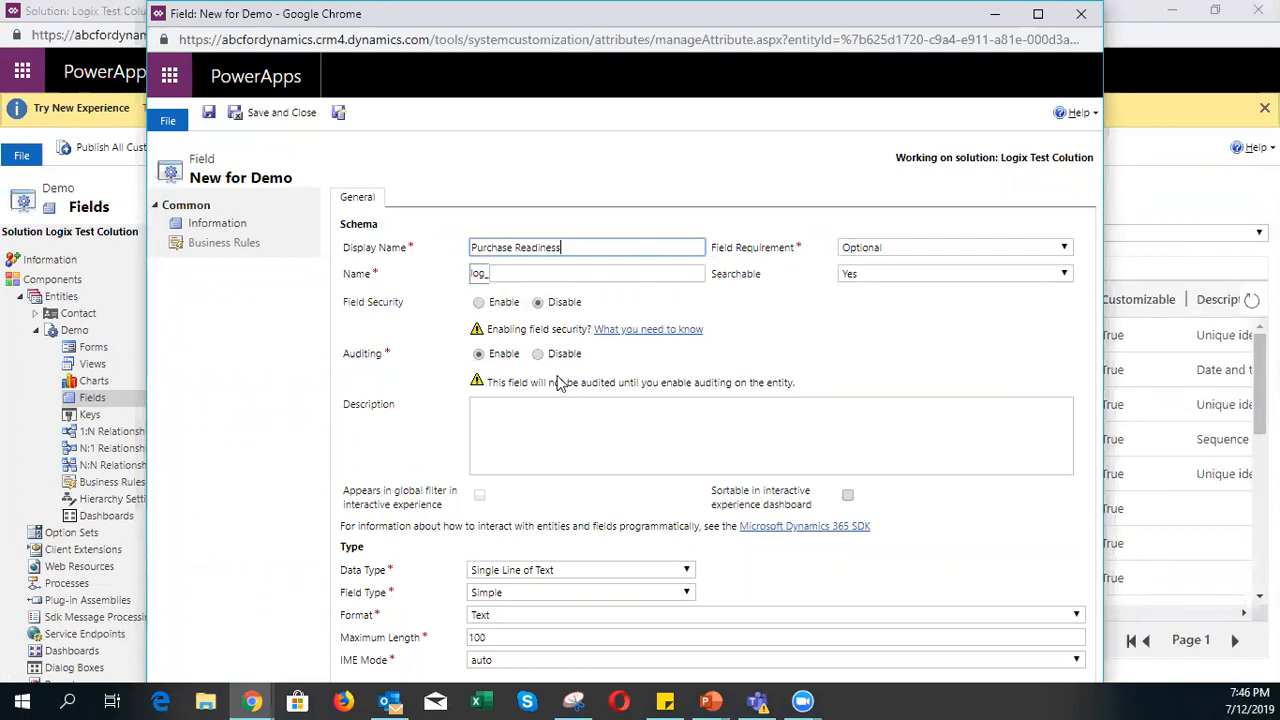
pyautogui.click(422, 380)
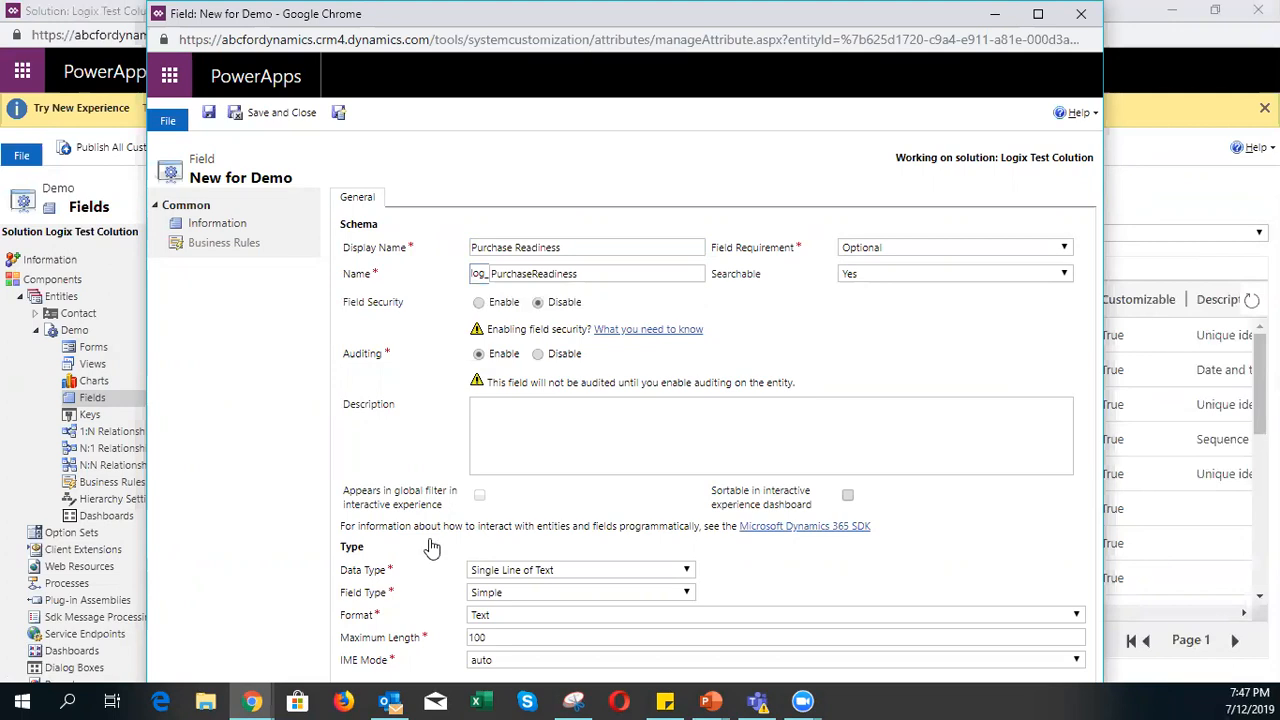
# - Make Purchase Readiness an Option Set field that uses the existing Rating option set, and save and close it
pyautogui.click(488, 574)
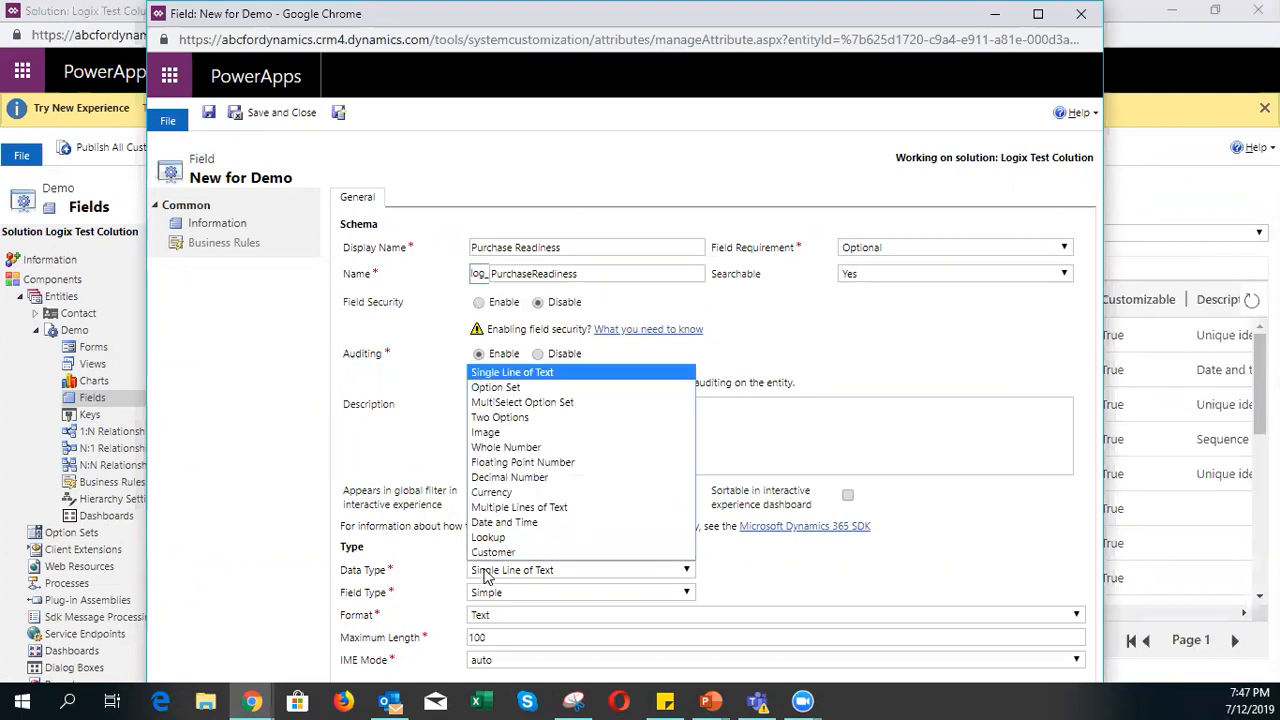
pyautogui.click(523, 386)
pyautogui.click(512, 591)
pyautogui.click(512, 591)
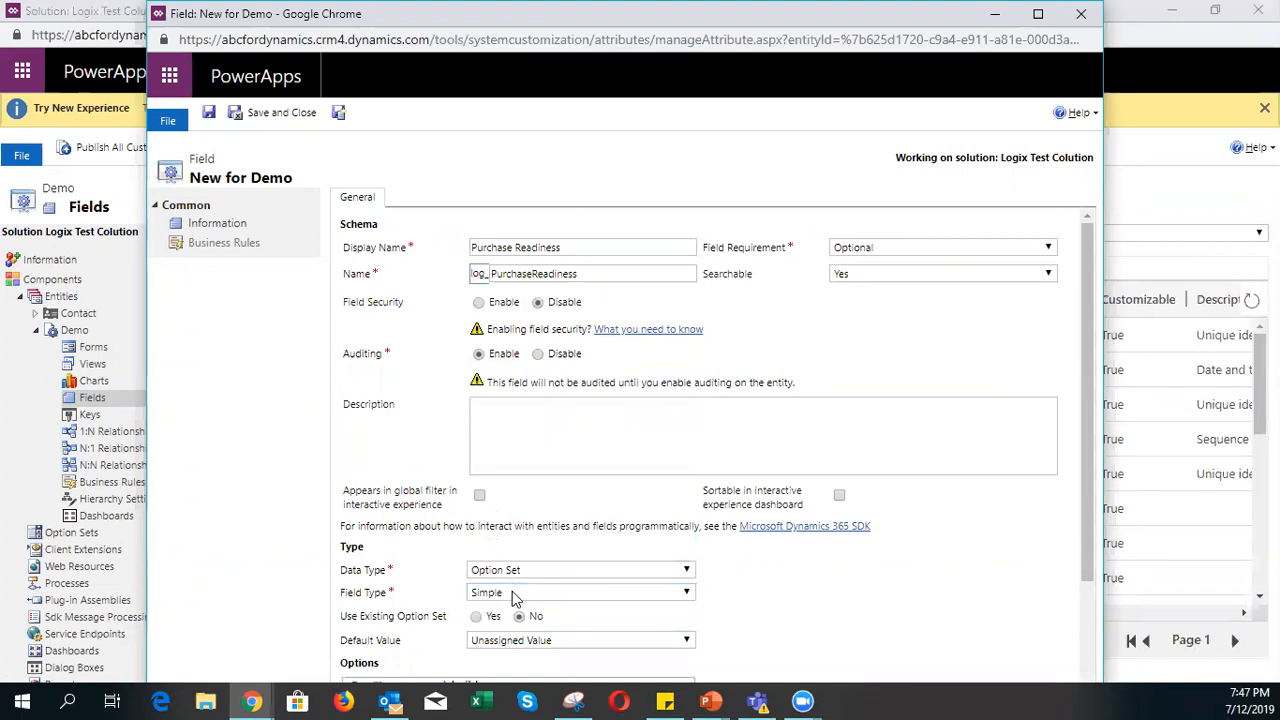
pyautogui.click(478, 619)
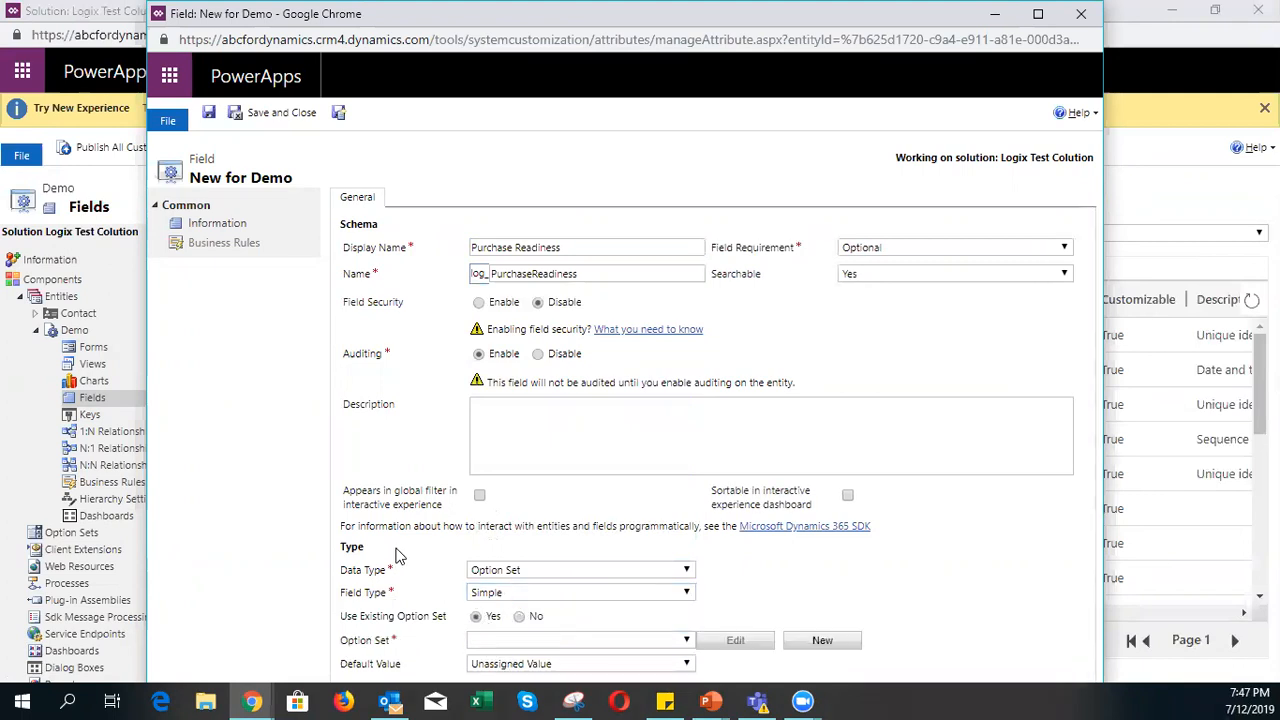
pyautogui.click(503, 642)
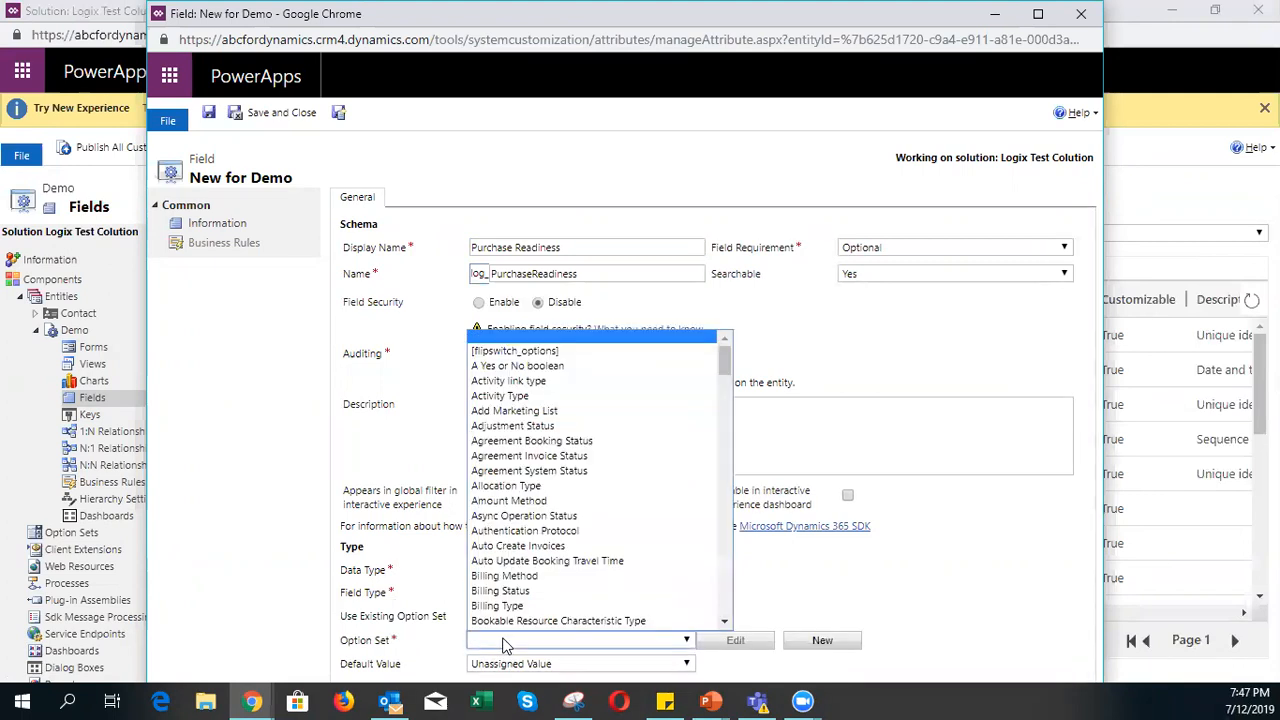
pyautogui.write('rat')
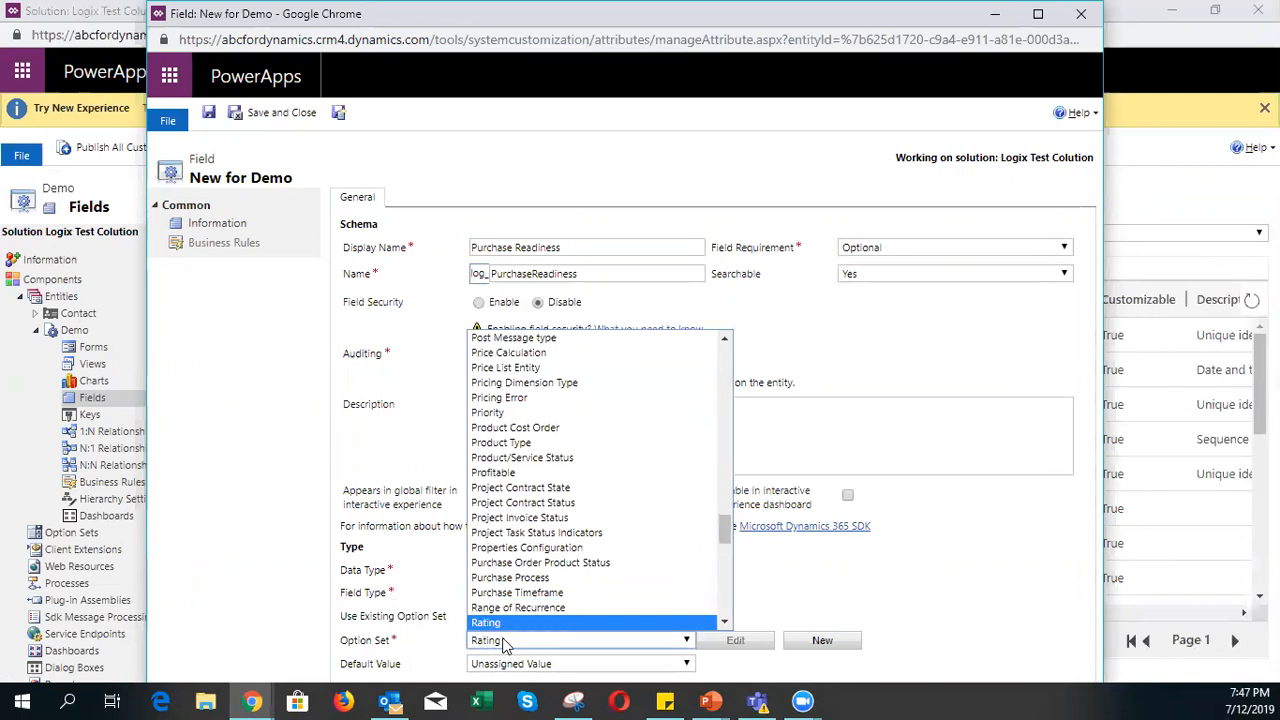
pyautogui.press('Return')
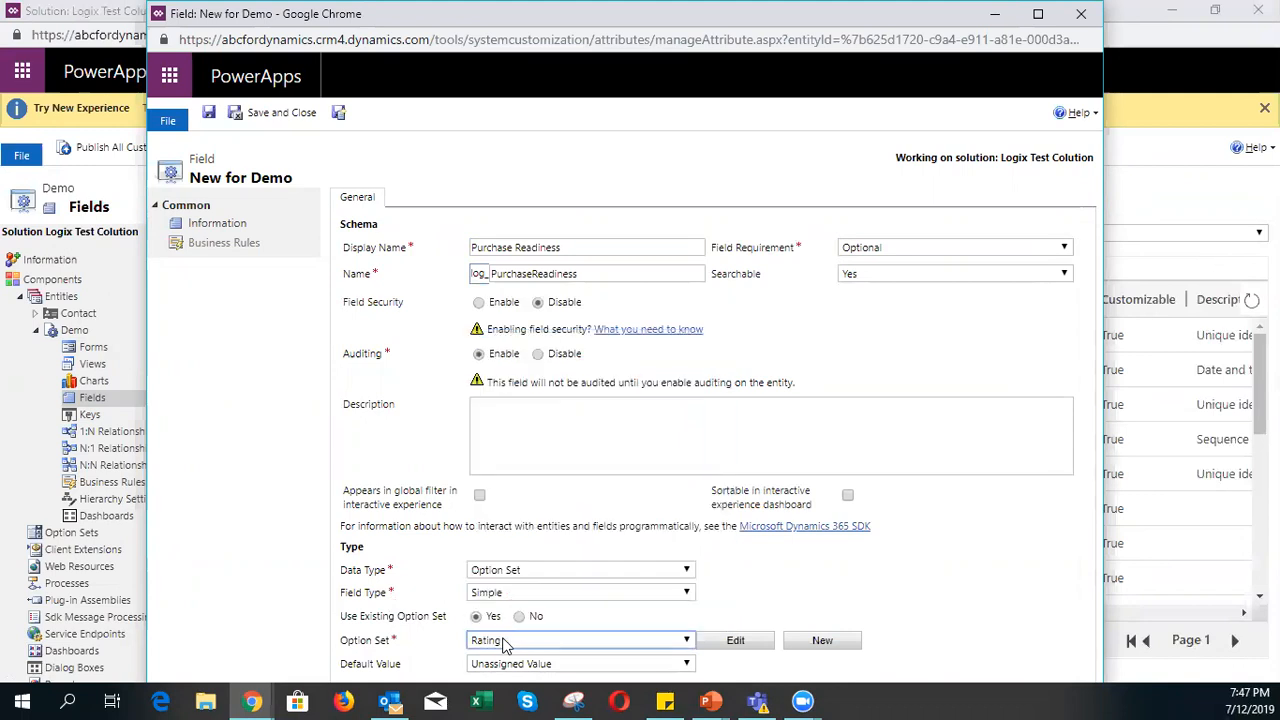
pyautogui.click(276, 113)
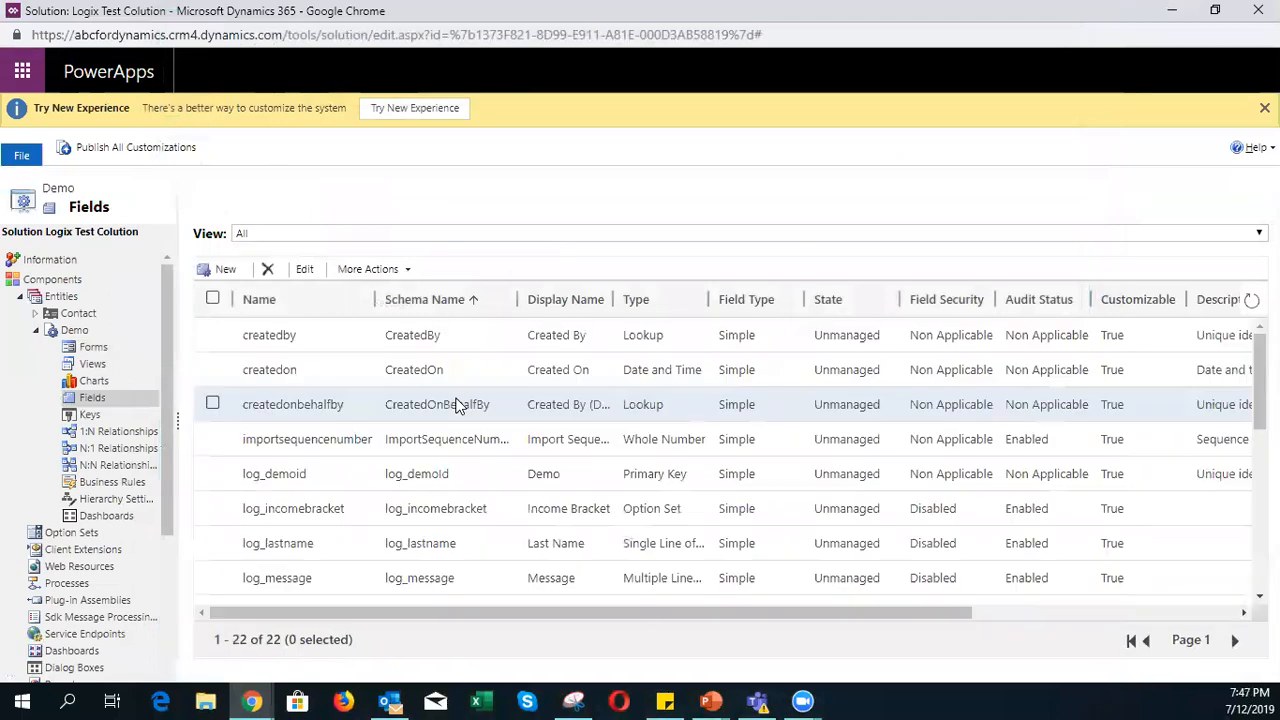
# - Add the Purchase Readiness field below Sentiment on the Demo entity's main Information form and publish the form
pyautogui.click(94, 350)
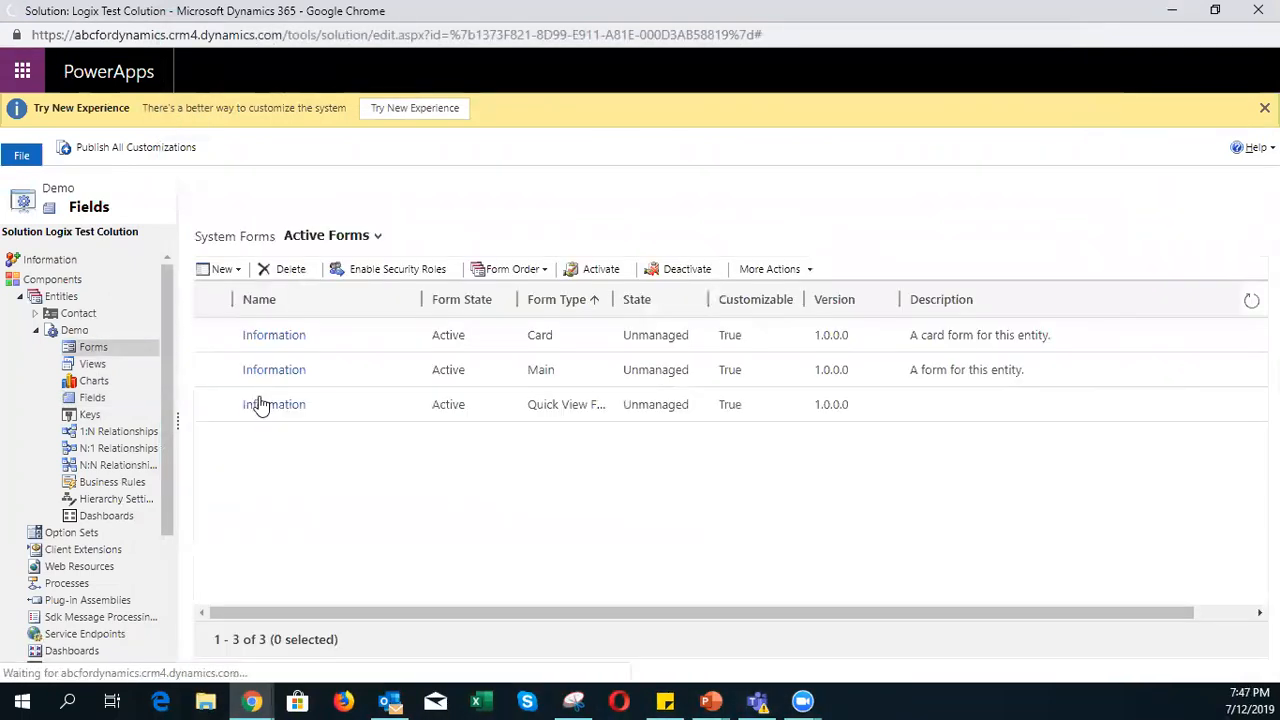
pyautogui.click(277, 369)
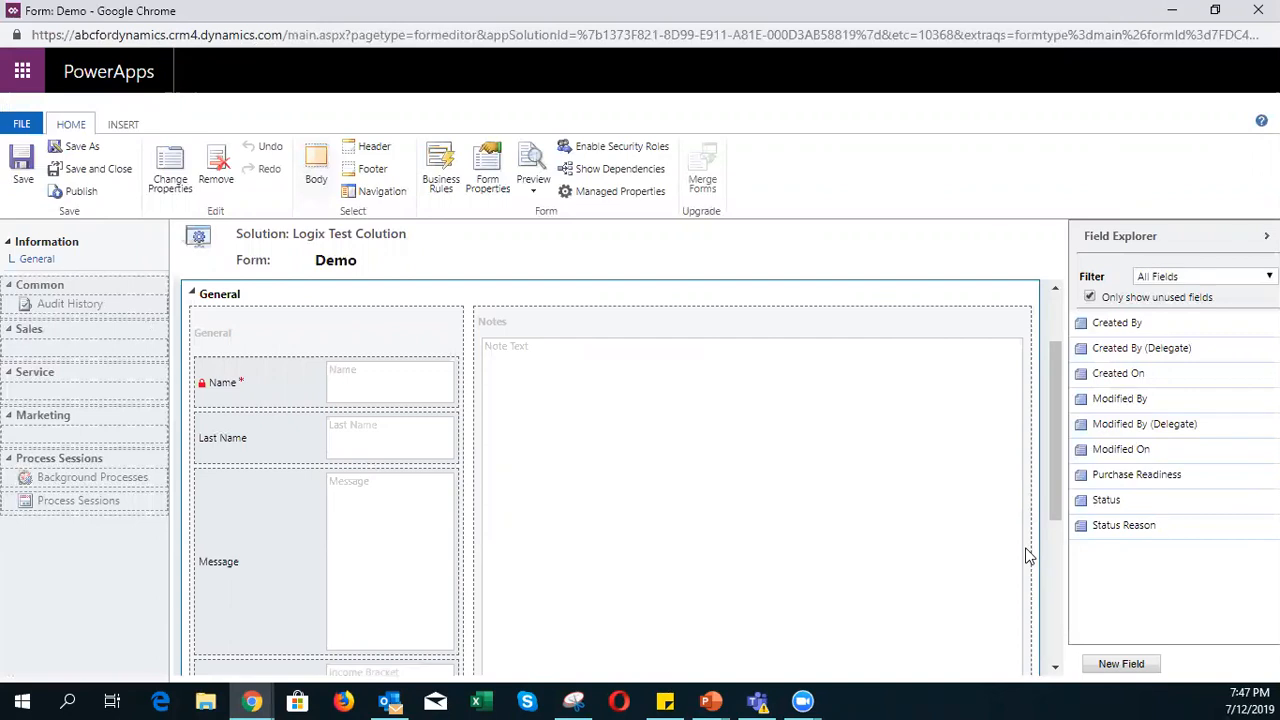
pyautogui.click(1106, 505)
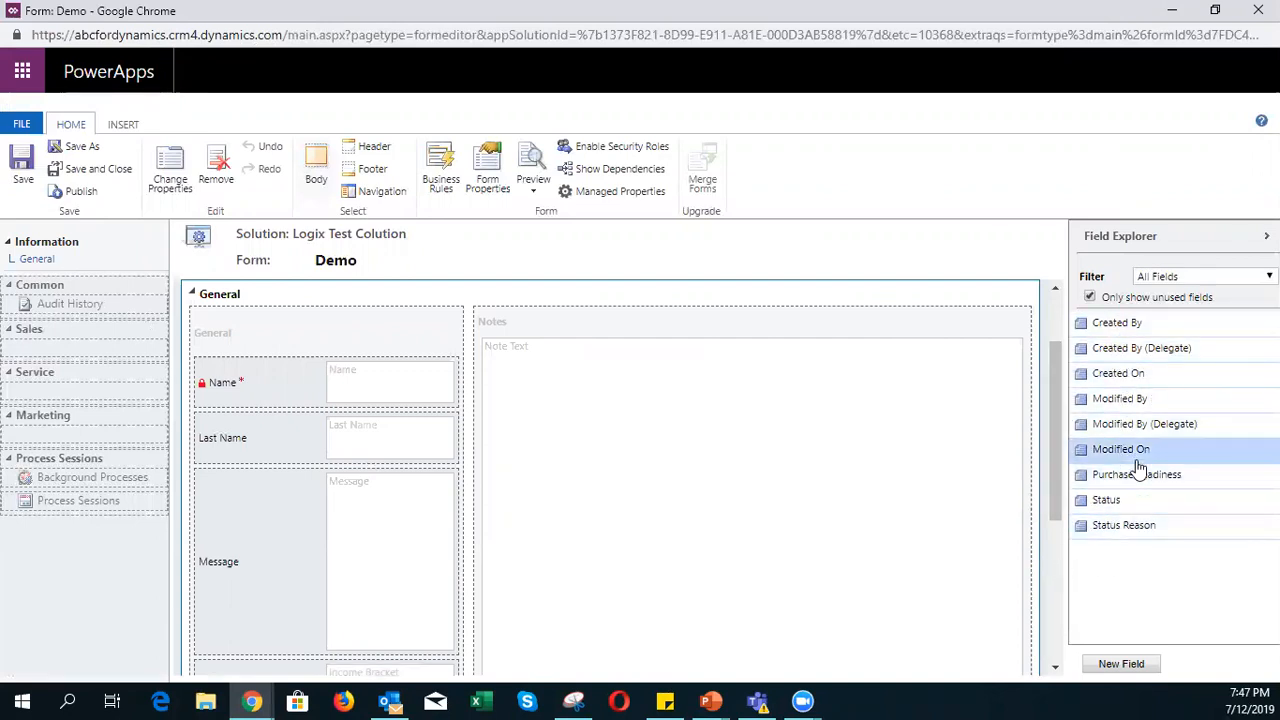
pyautogui.scroll(-5, 290, 500)
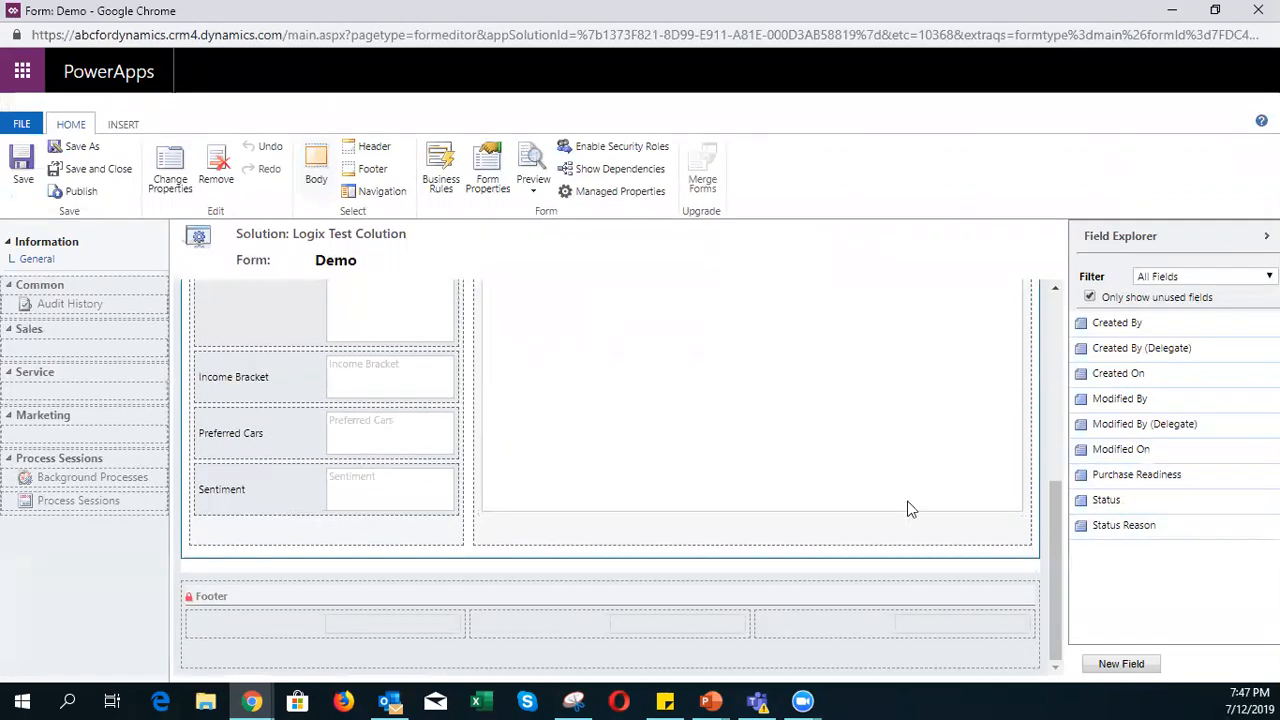
pyautogui.moveTo(1128, 474); pyautogui.dragTo(410, 527)
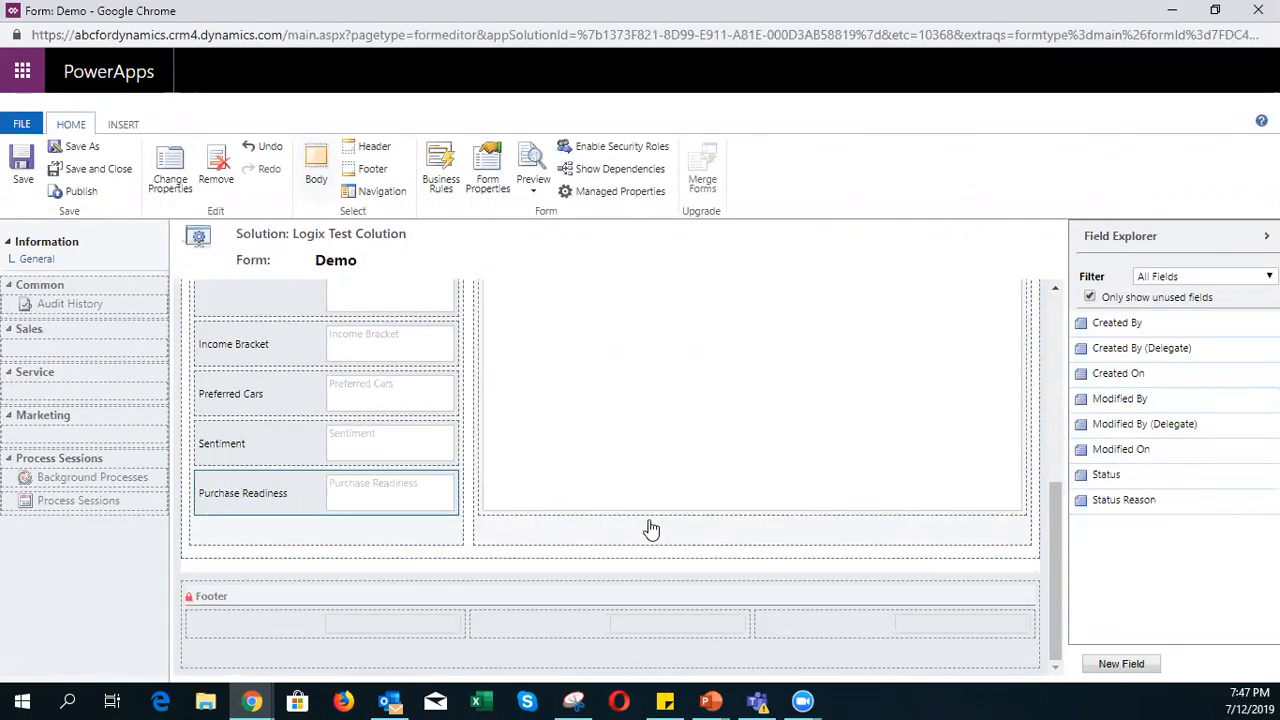
pyautogui.click(80, 191)
# - Switch to the open Demo record, reload it with the published form, and set its Sentiment to Warm
pyautogui.click(1171, 10)
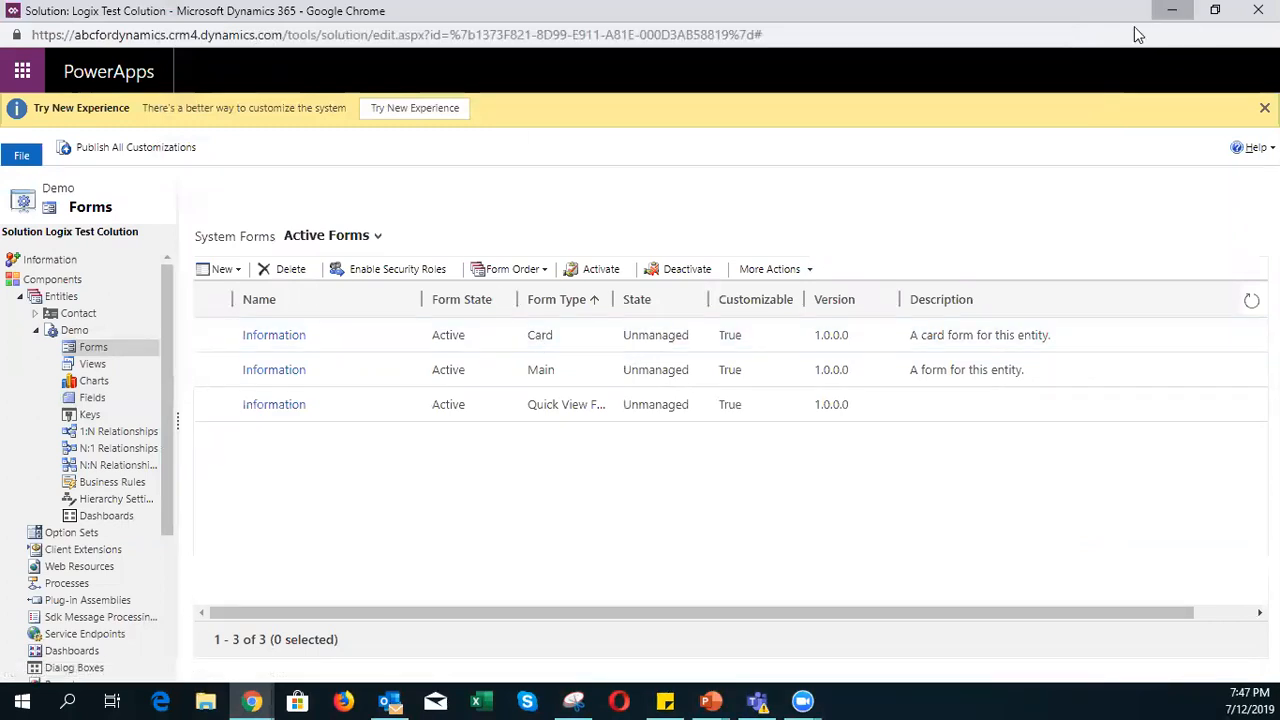
pyautogui.click(1171, 10)
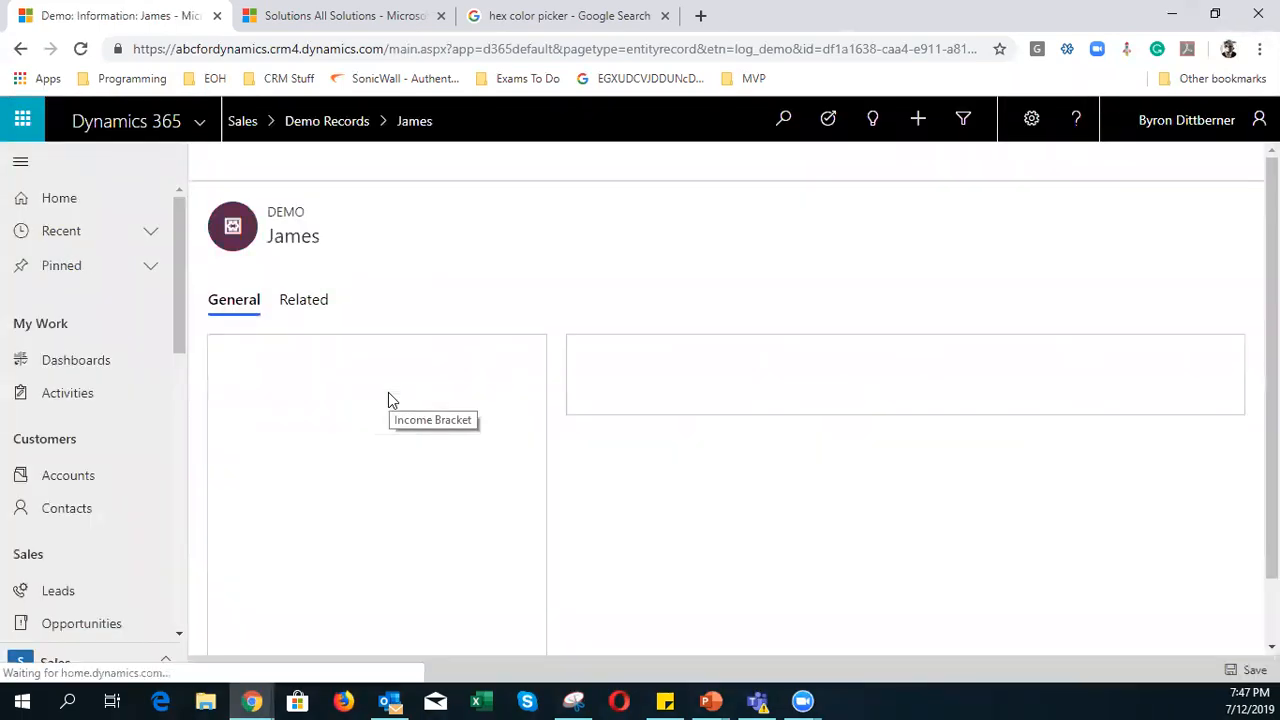
pyautogui.scroll(-5, 580, 480)
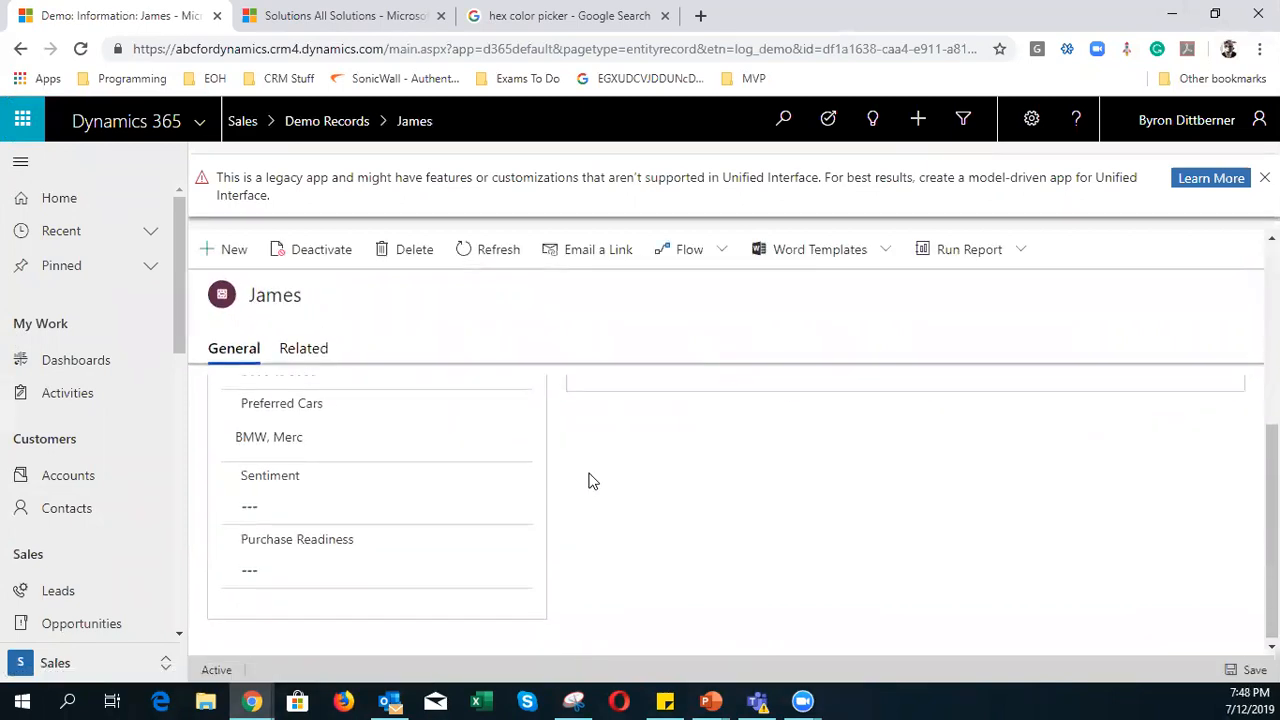
pyautogui.click(265, 503)
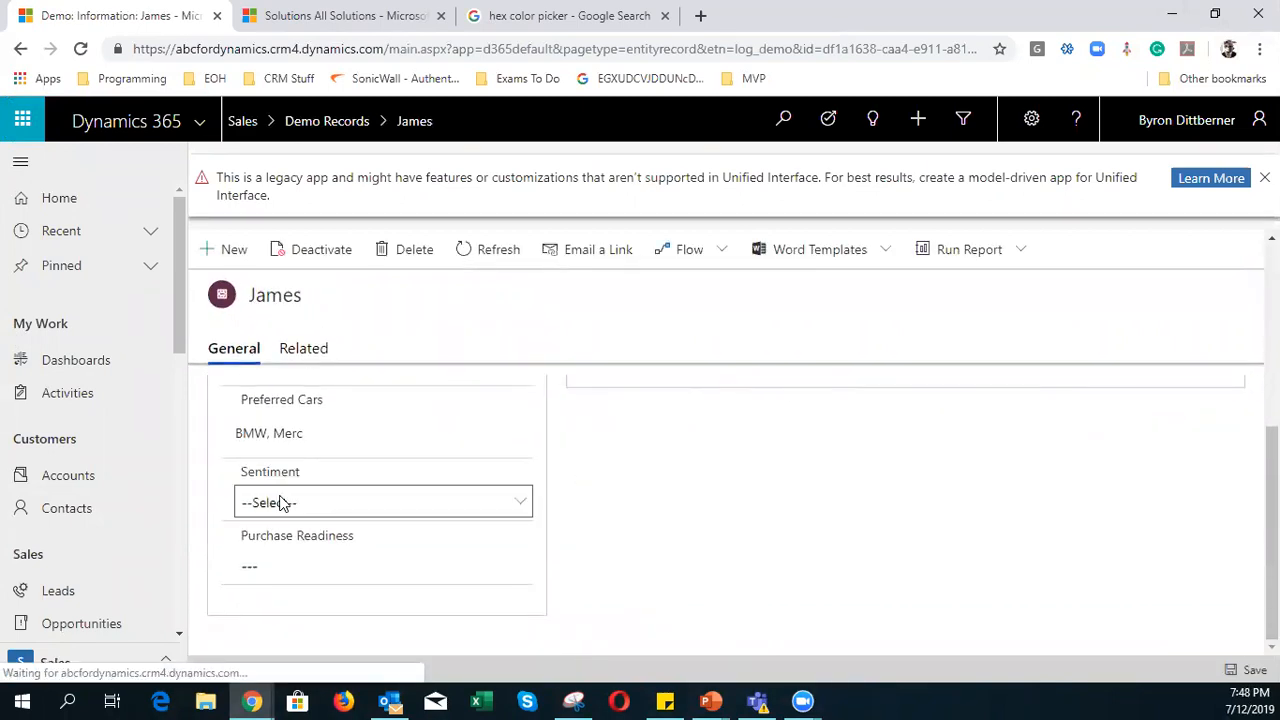
pyautogui.click(282, 502)
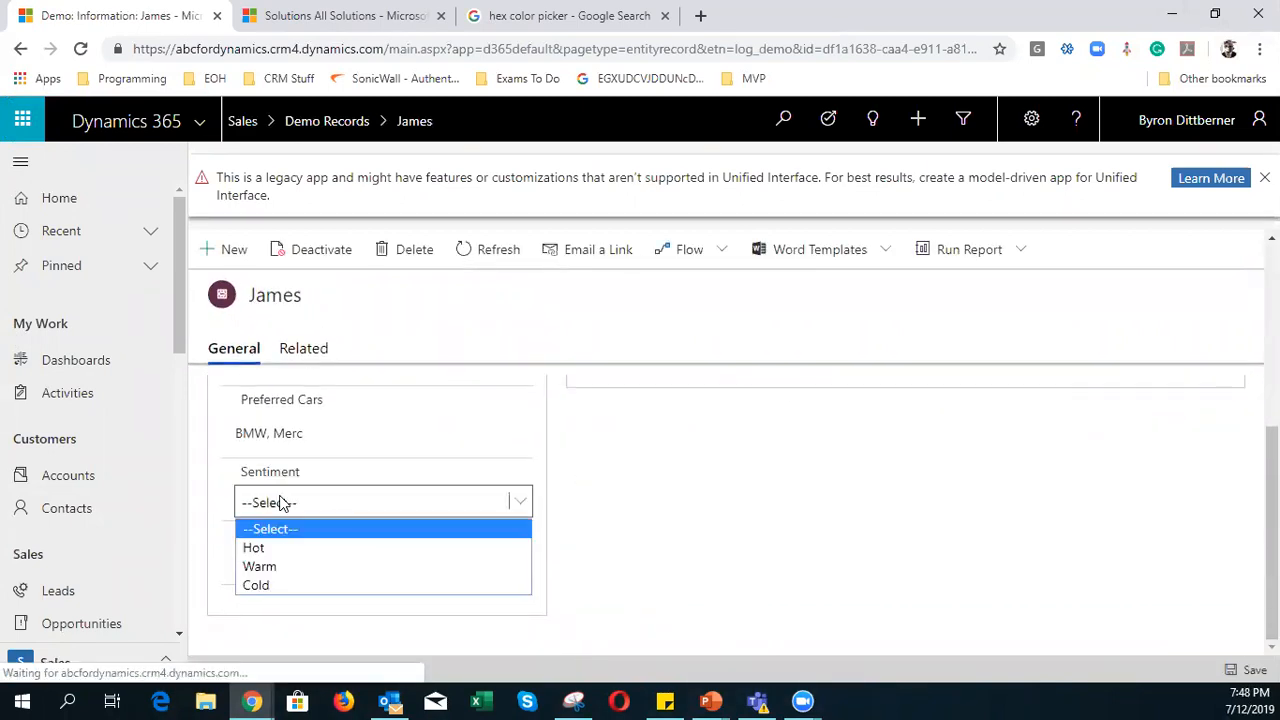
pyautogui.click(282, 570)
# - Set the Demo record's Purchase Readiness to Hot and save the record
pyautogui.click(317, 565)
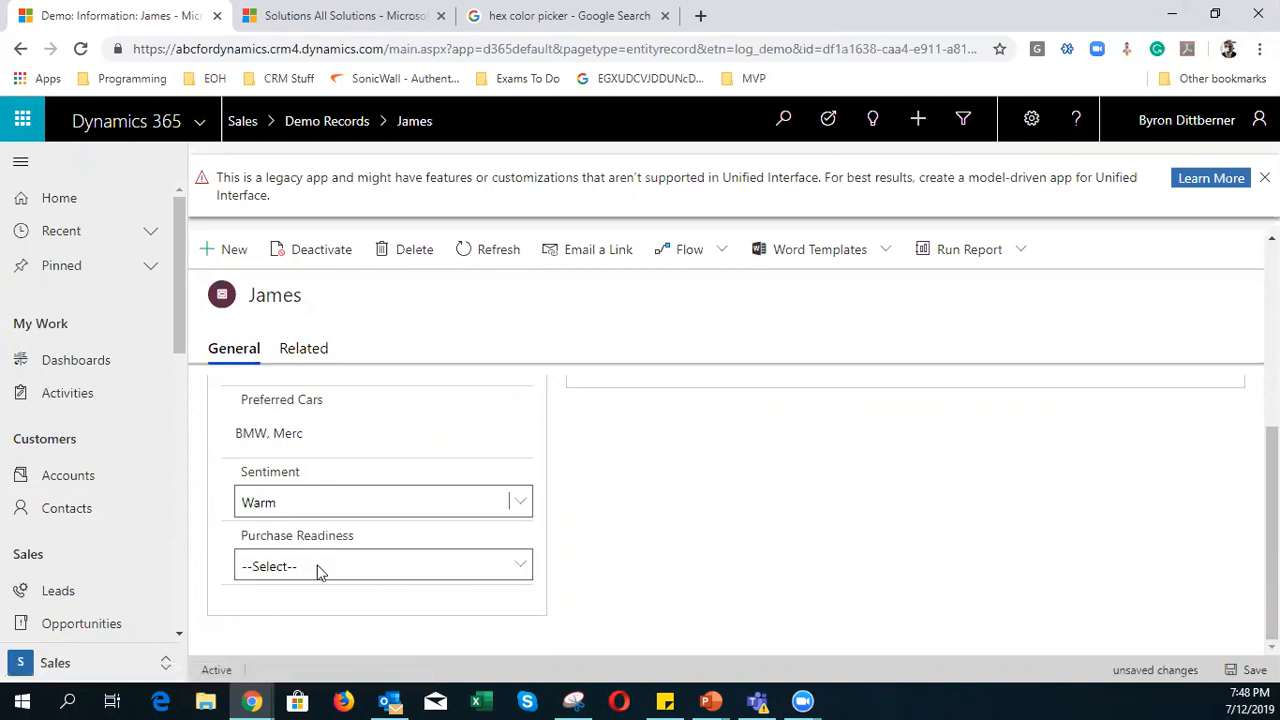
pyautogui.click(317, 565)
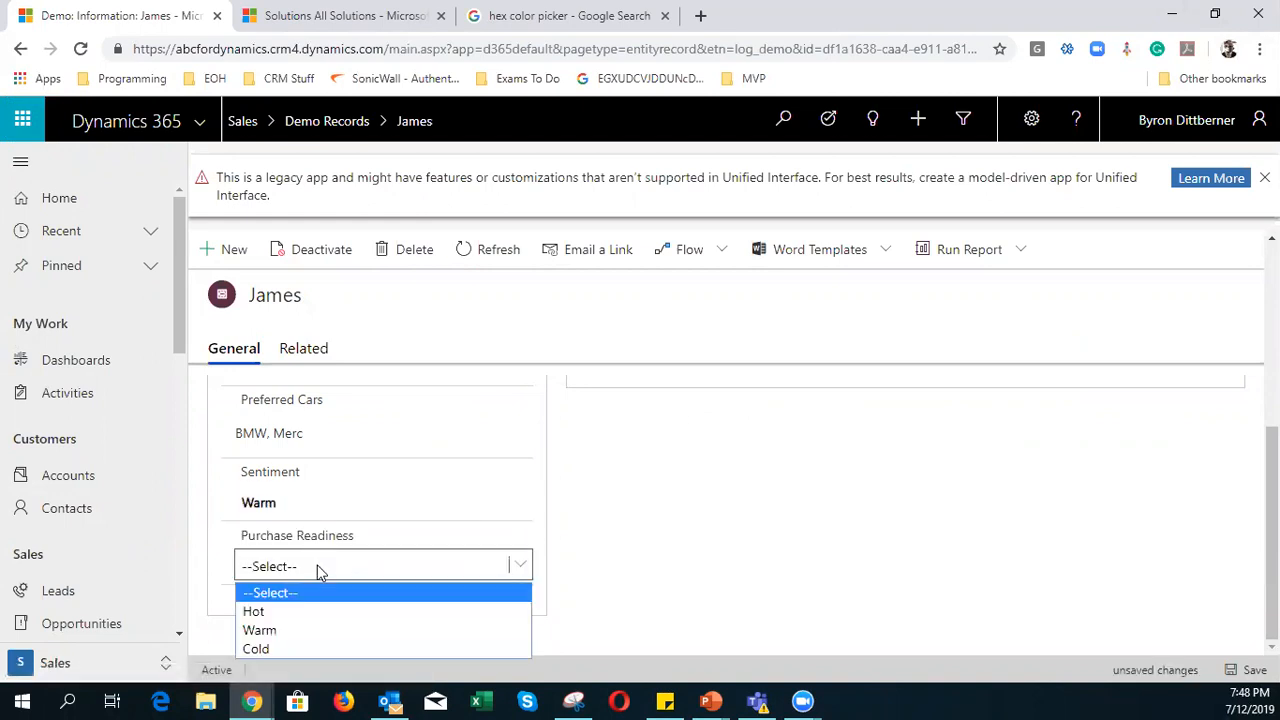
pyautogui.click(305, 619)
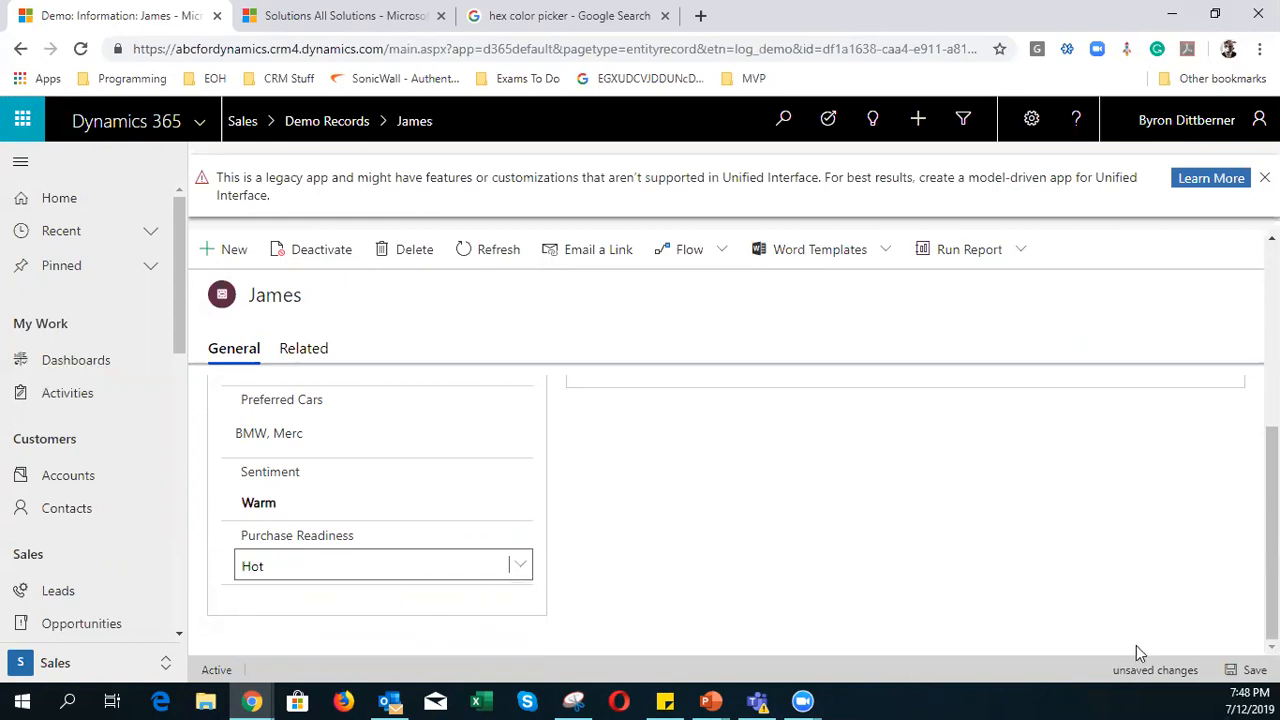
pyautogui.click(1250, 670)
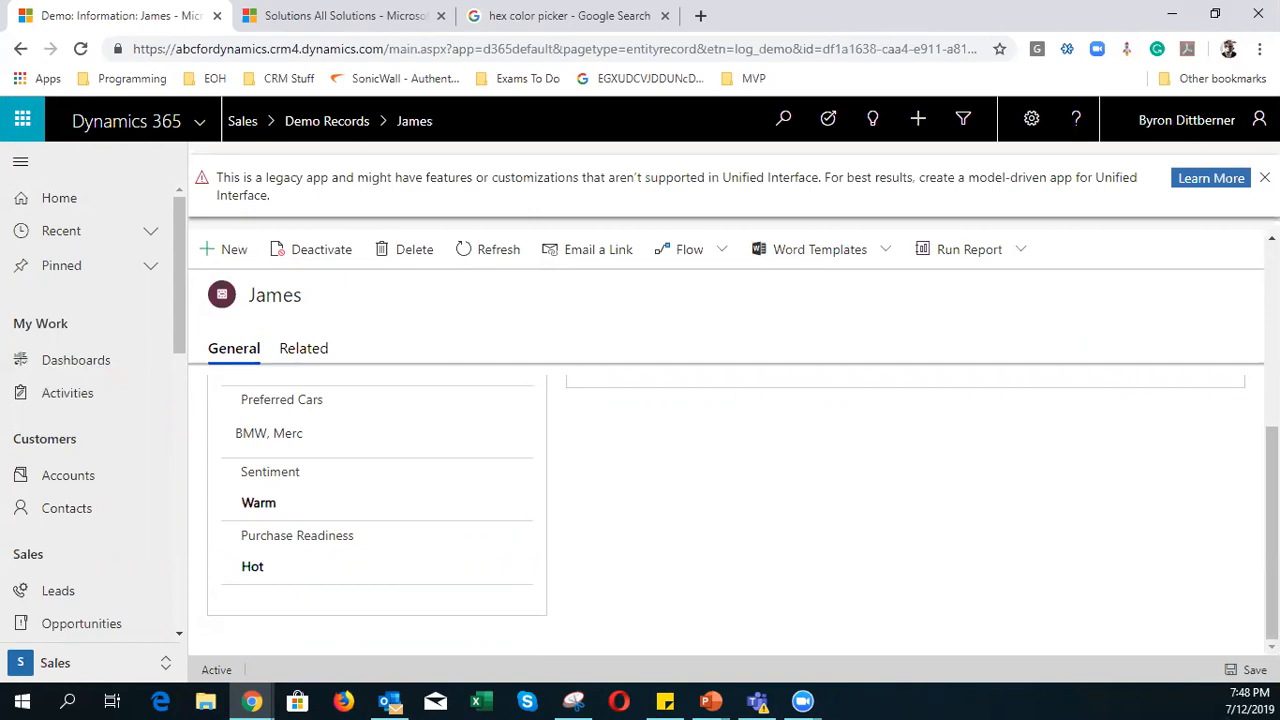
# - Return to the Demo entity's fields in the solution window and start another new field in a maximized window
pyautogui.hotkey('alt', 'Tab')
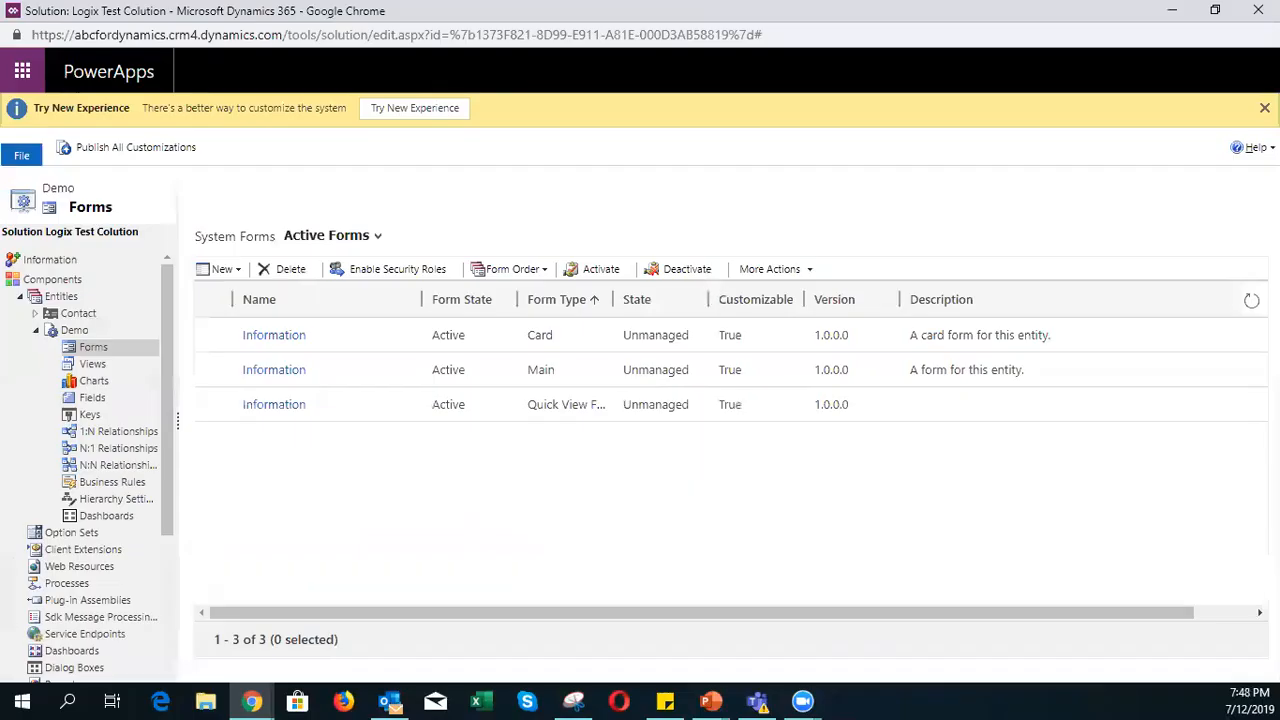
pyautogui.click(92, 399)
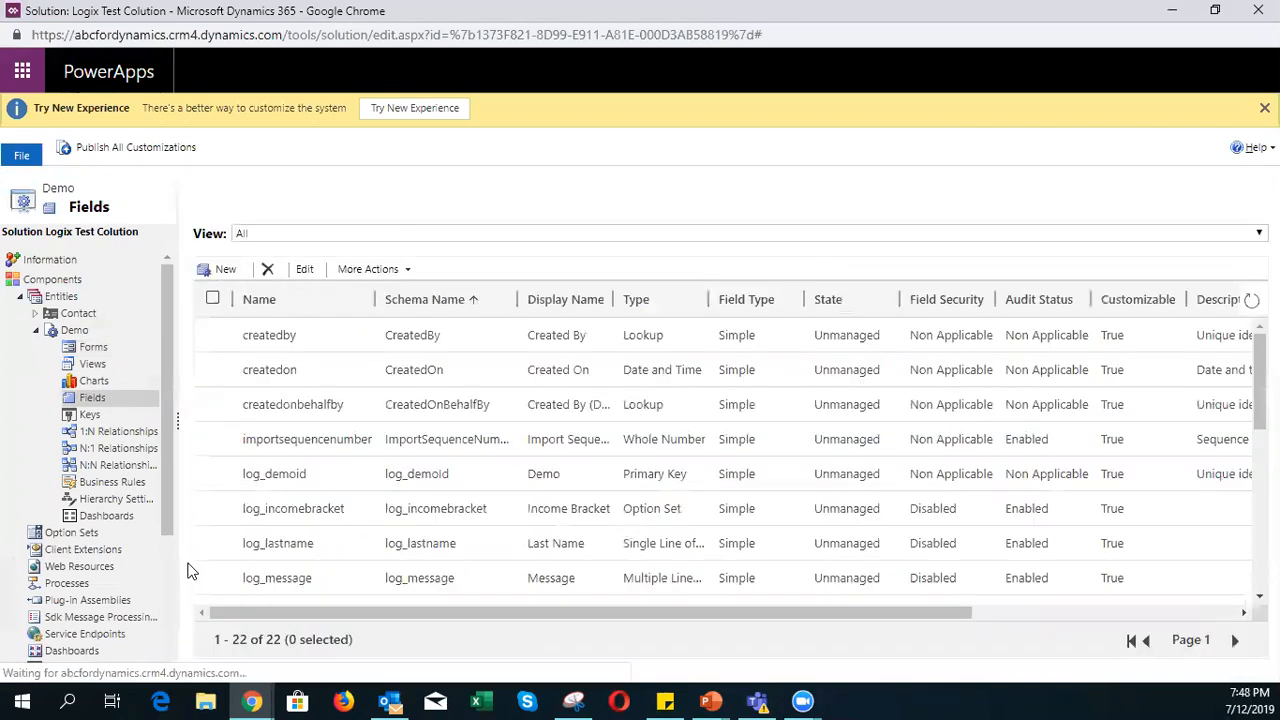
pyautogui.click(223, 270)
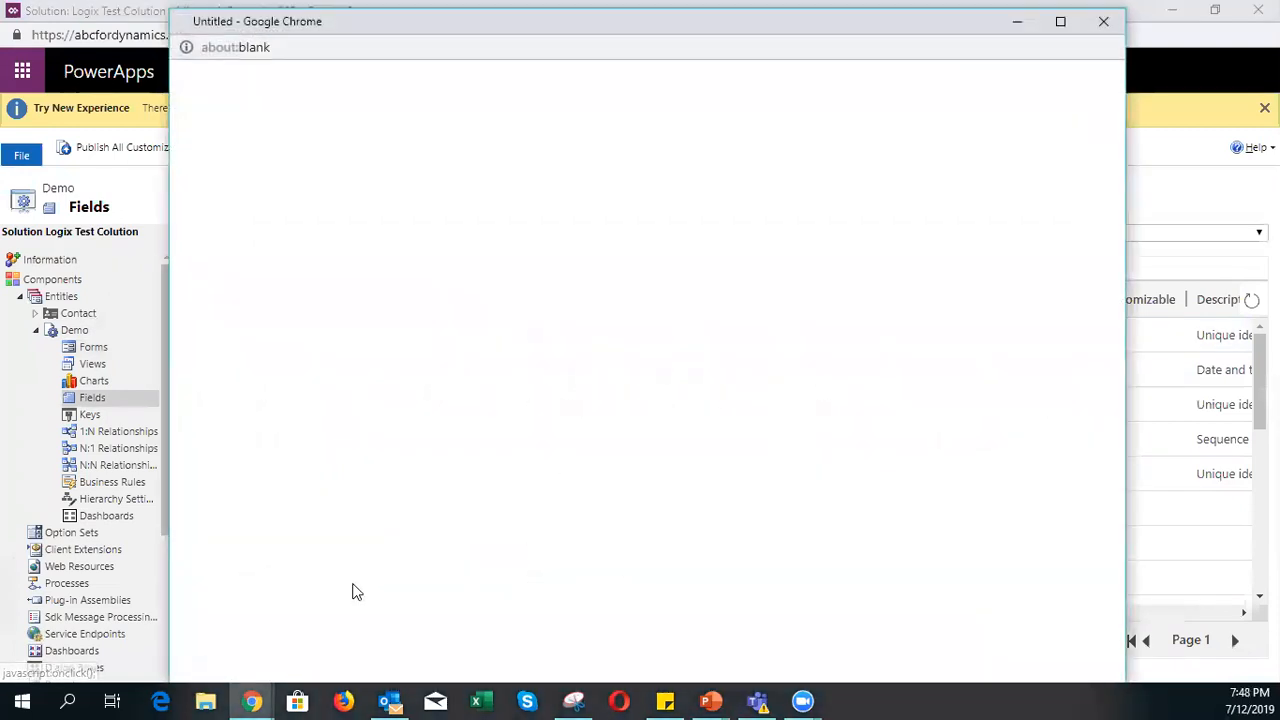
pyautogui.doubleClick(354, 20)
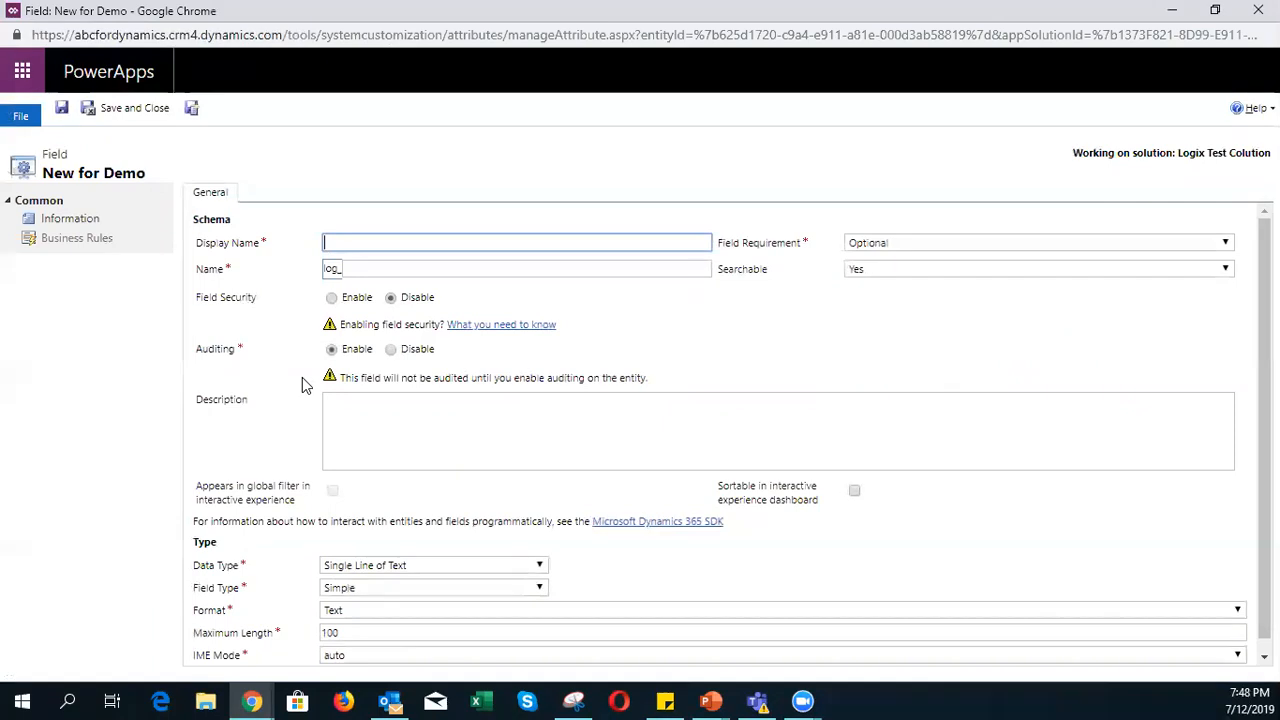
# - Set the new field's display name to "Ready for Quote"
pyautogui.write('Ready to Purchase')
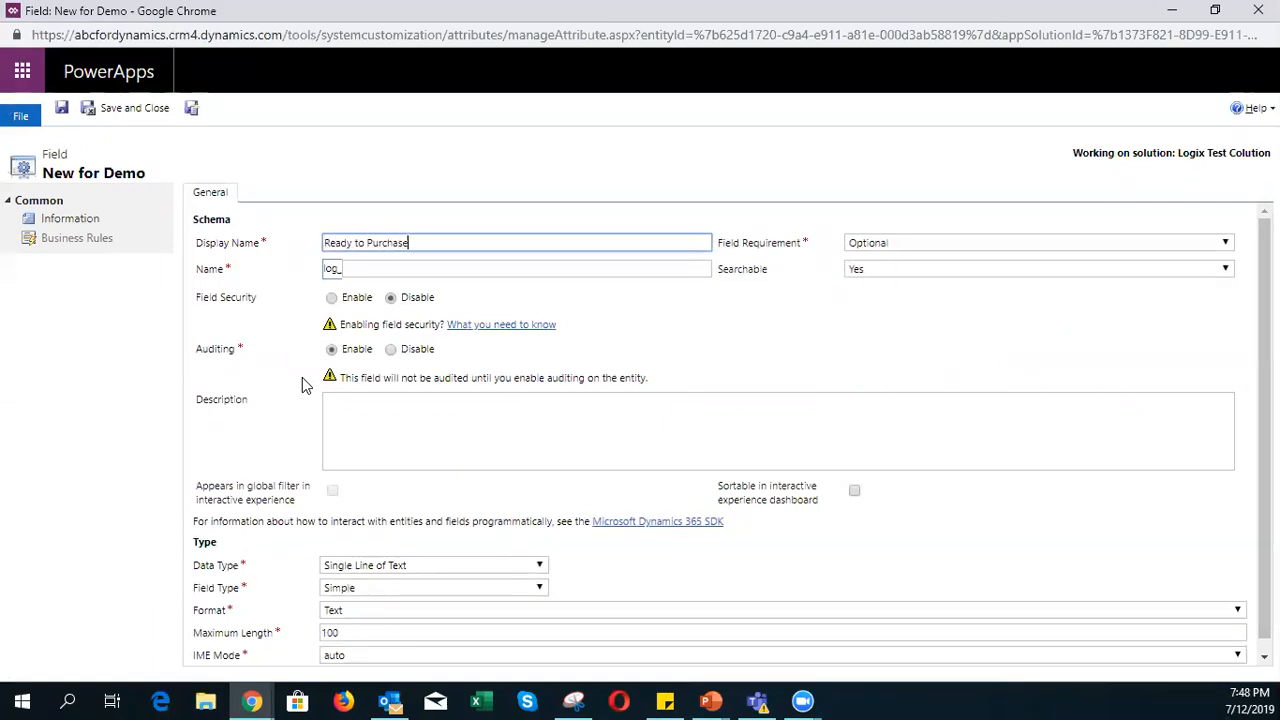
pyautogui.doubleClick(376, 241)
pyautogui.press('BackSpace')
pyautogui.write('for Quote')
pyautogui.click(273, 330)
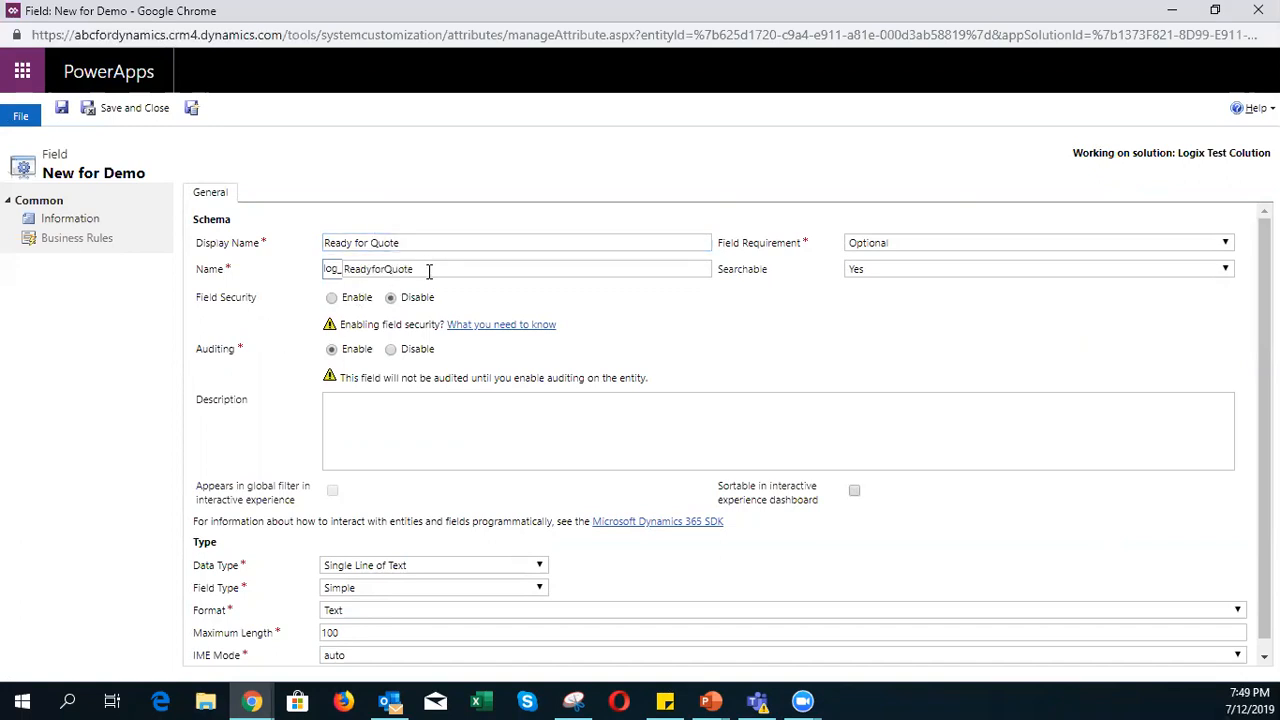
# - Replace the new field's schema name with lowercase "readyforquote", keeping the log_ prefix
pyautogui.moveTo(414, 268); pyautogui.dragTo(296, 262)
pyautogui.write('rea')
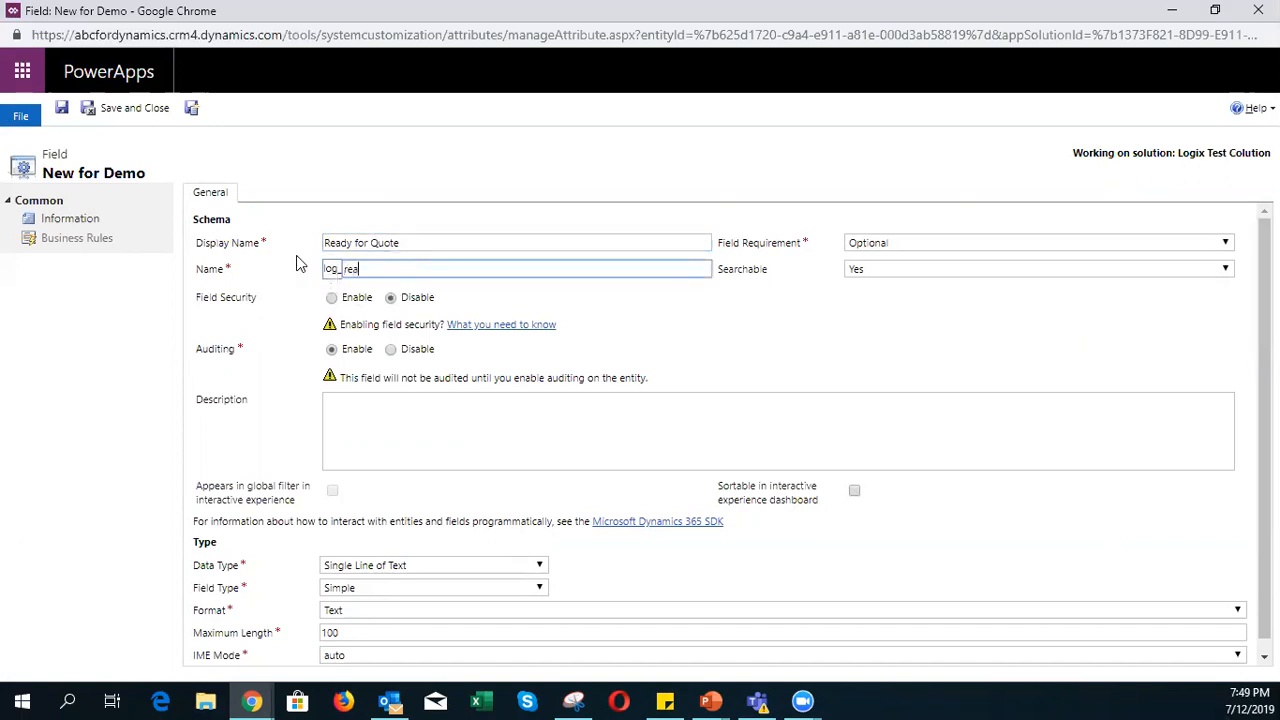
pyautogui.write('dyforcuote')
pyautogui.click(266, 481)
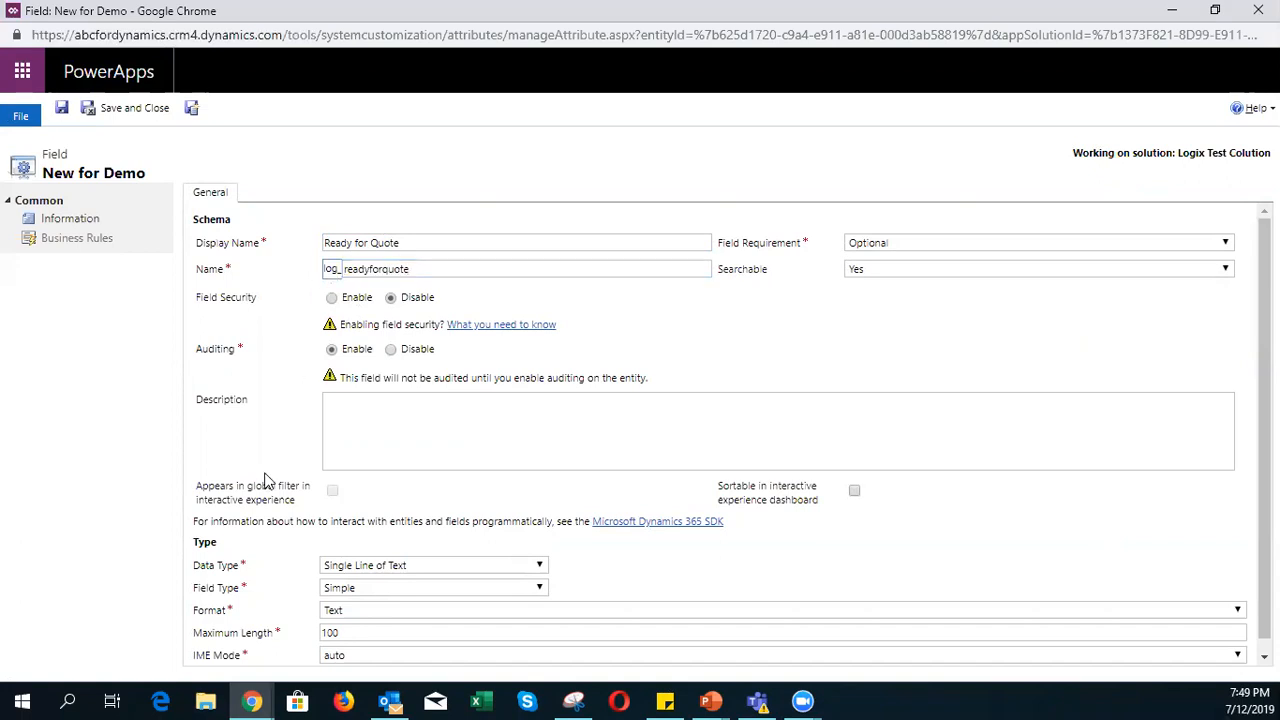
# - Set the Ready for Quote field's data type to Two Options
pyautogui.scroll(-1, 266, 481)
pyautogui.click(368, 556)
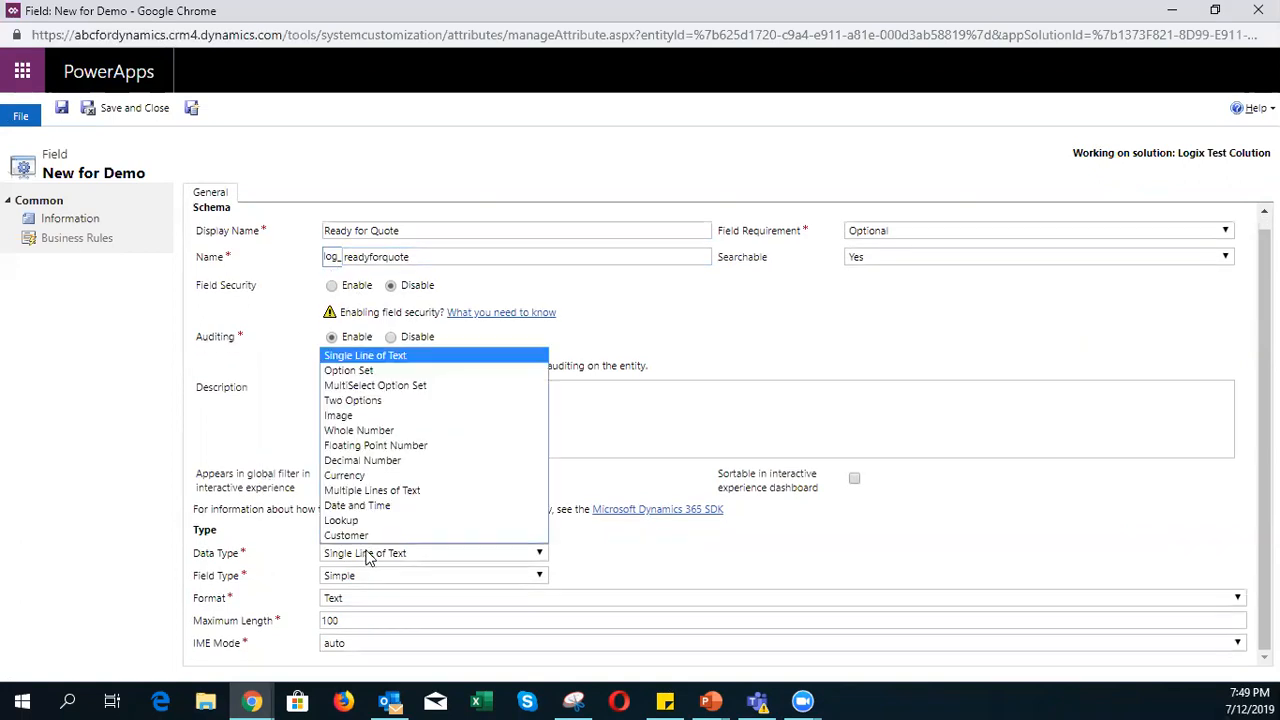
pyautogui.click(411, 402)
# - Relabel the field's No option as "No - Not Now"
pyautogui.scroll(-1, 313, 523)
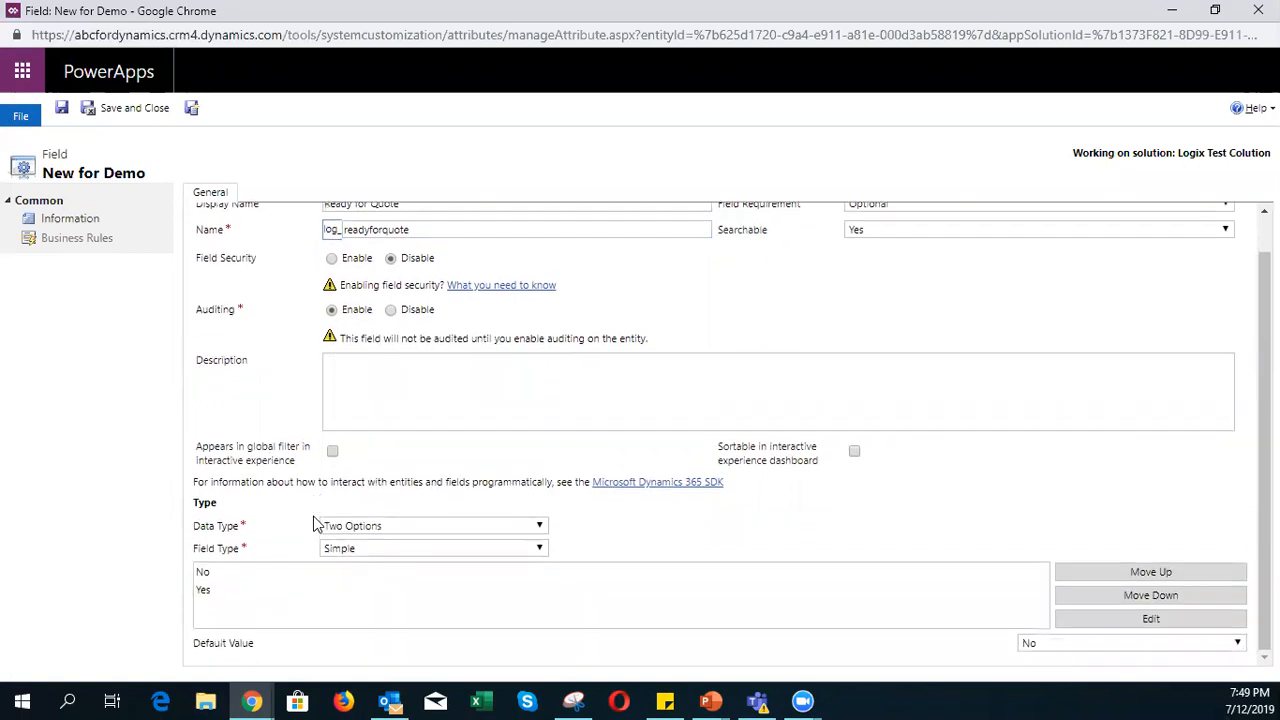
pyautogui.click(202, 573)
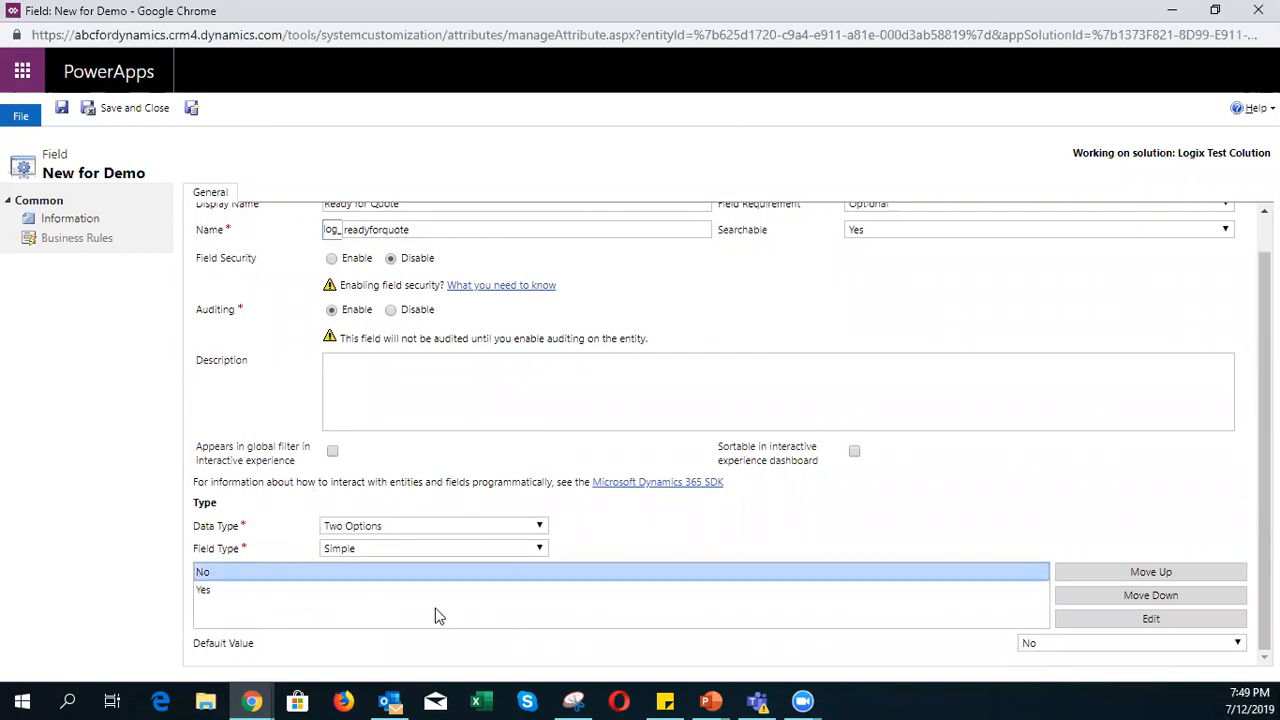
pyautogui.click(1151, 618)
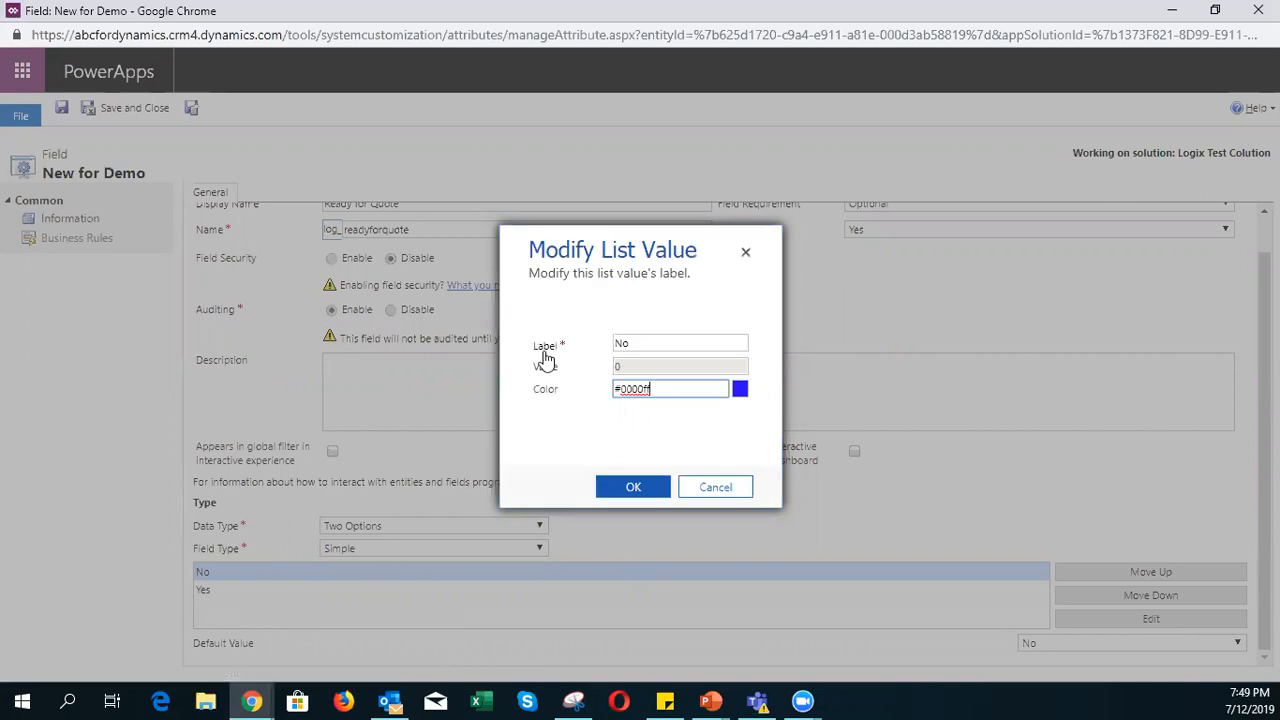
pyautogui.click(647, 342)
pyautogui.moveTo(609, 336); pyautogui.dragTo(568, 342)
pyautogui.click(658, 340)
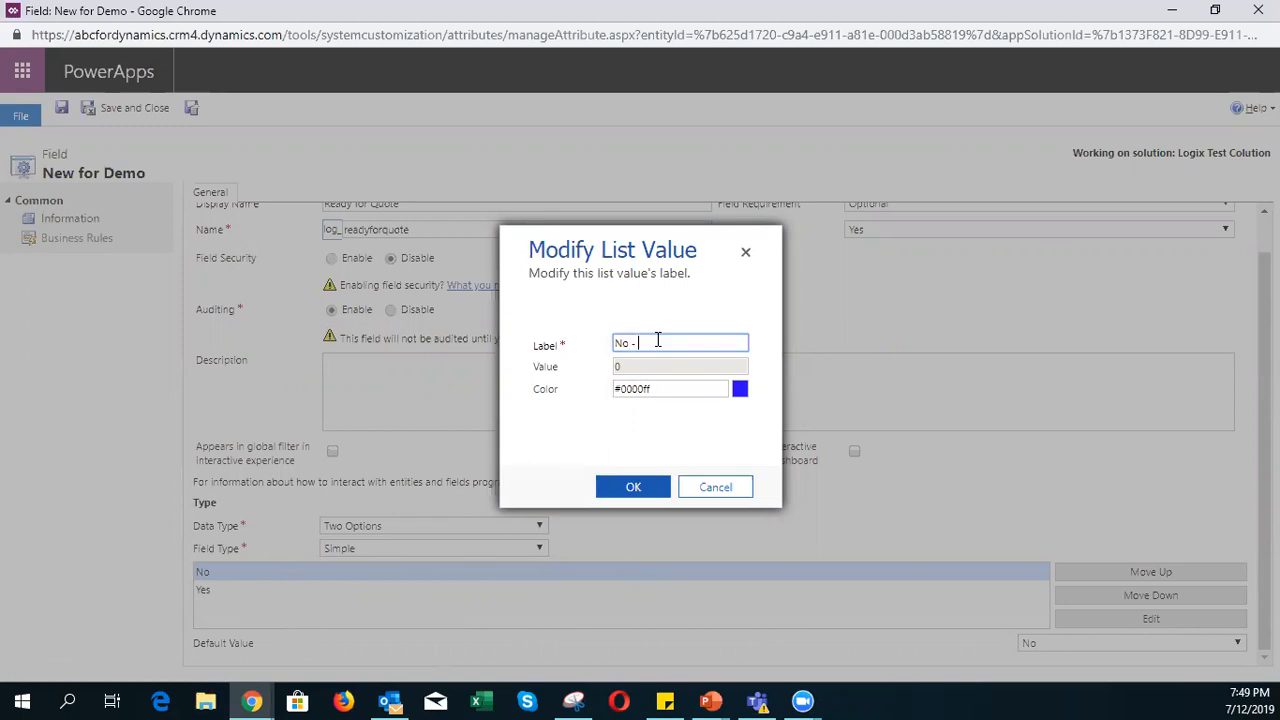
pyautogui.write('- Callex')
pyautogui.press('BackSpace')
pyautogui.press('BackSpace')
pyautogui.press('BackSpace')
pyautogui.press('BackSpace')
pyautogui.write('Not Now')
pyautogui.click(638, 490)
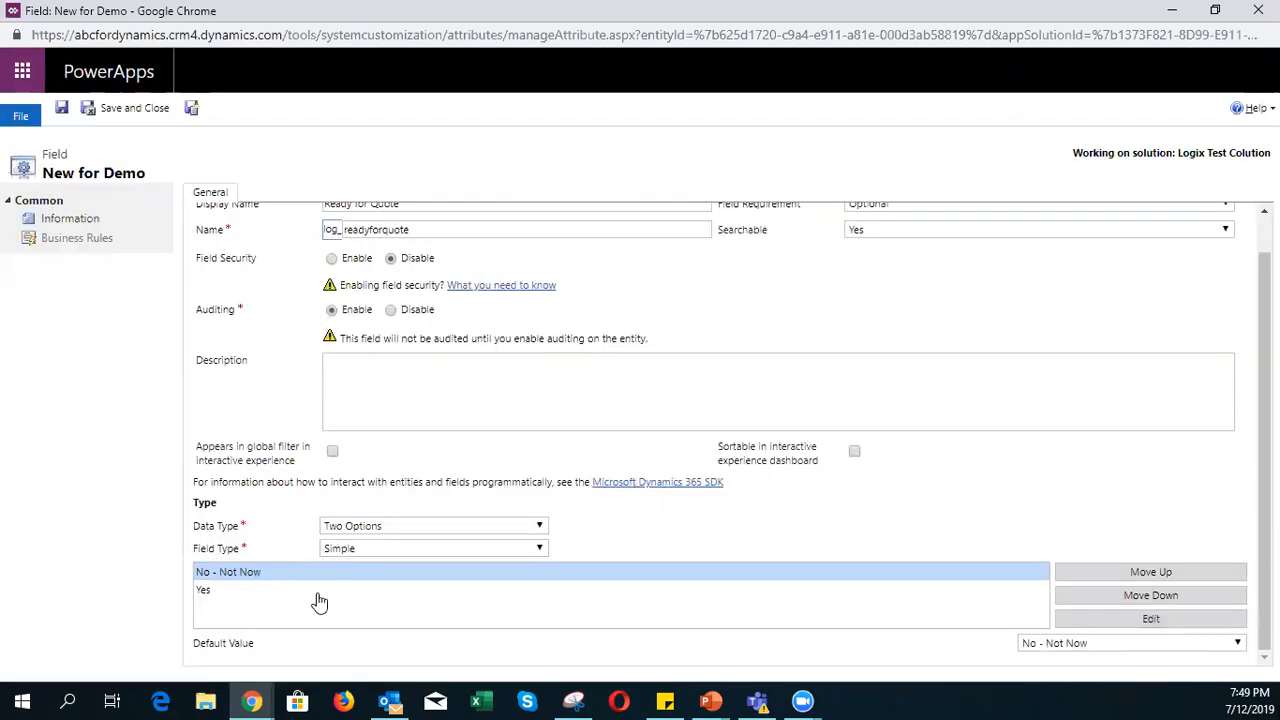
# - Relabel the field's Yes option as "Yes - please send Quote", and save and close the field
pyautogui.click(290, 592)
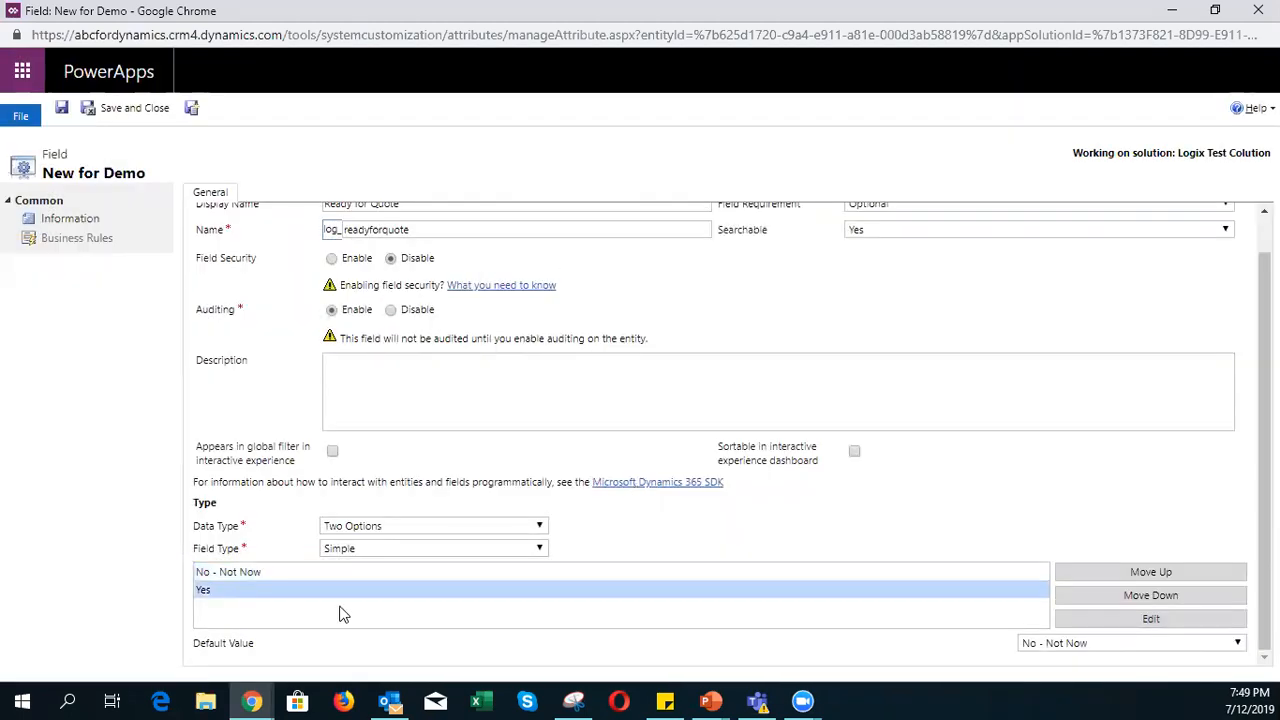
pyautogui.click(1124, 626)
pyautogui.click(657, 343)
pyautogui.write('- ')
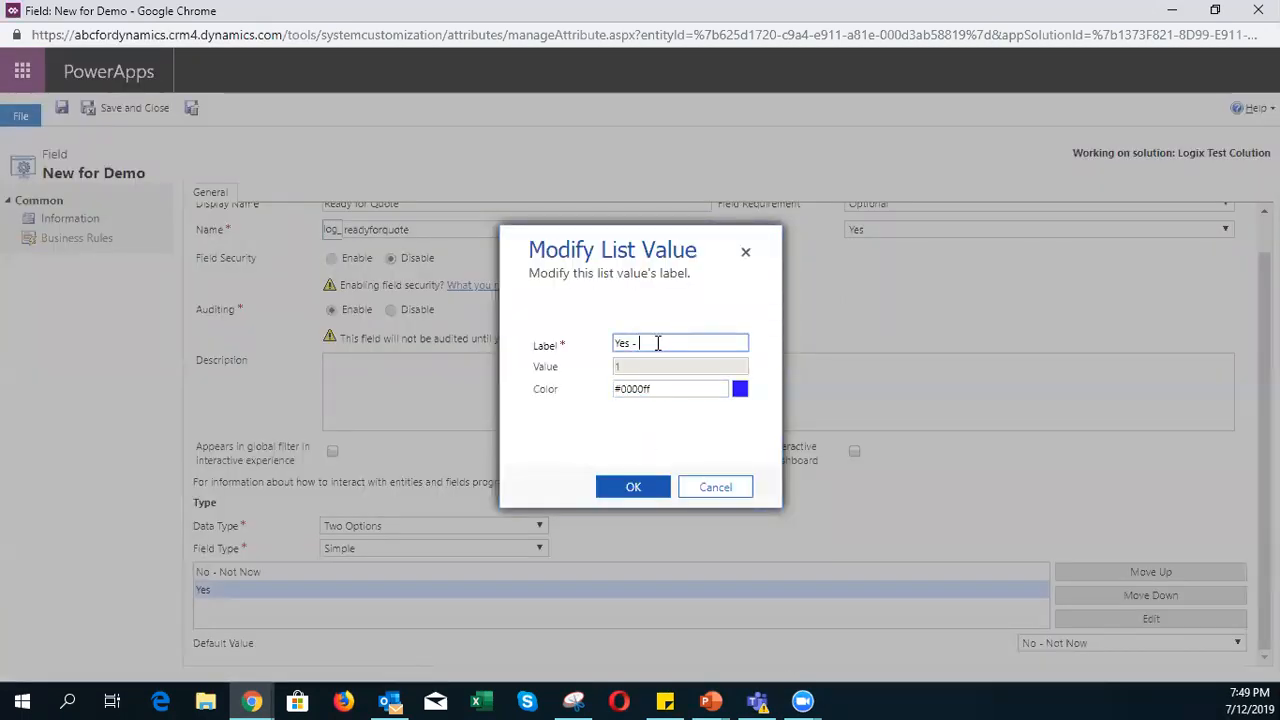
pyautogui.write('please send Quote')
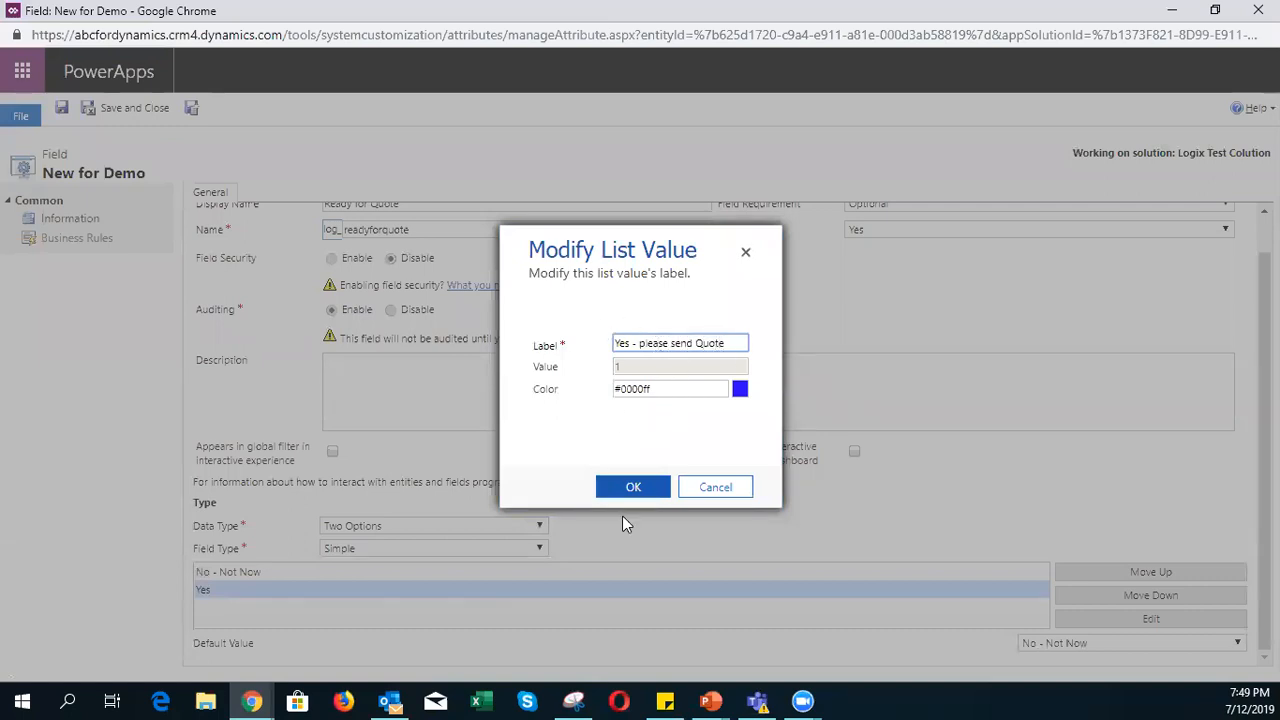
pyautogui.click(633, 488)
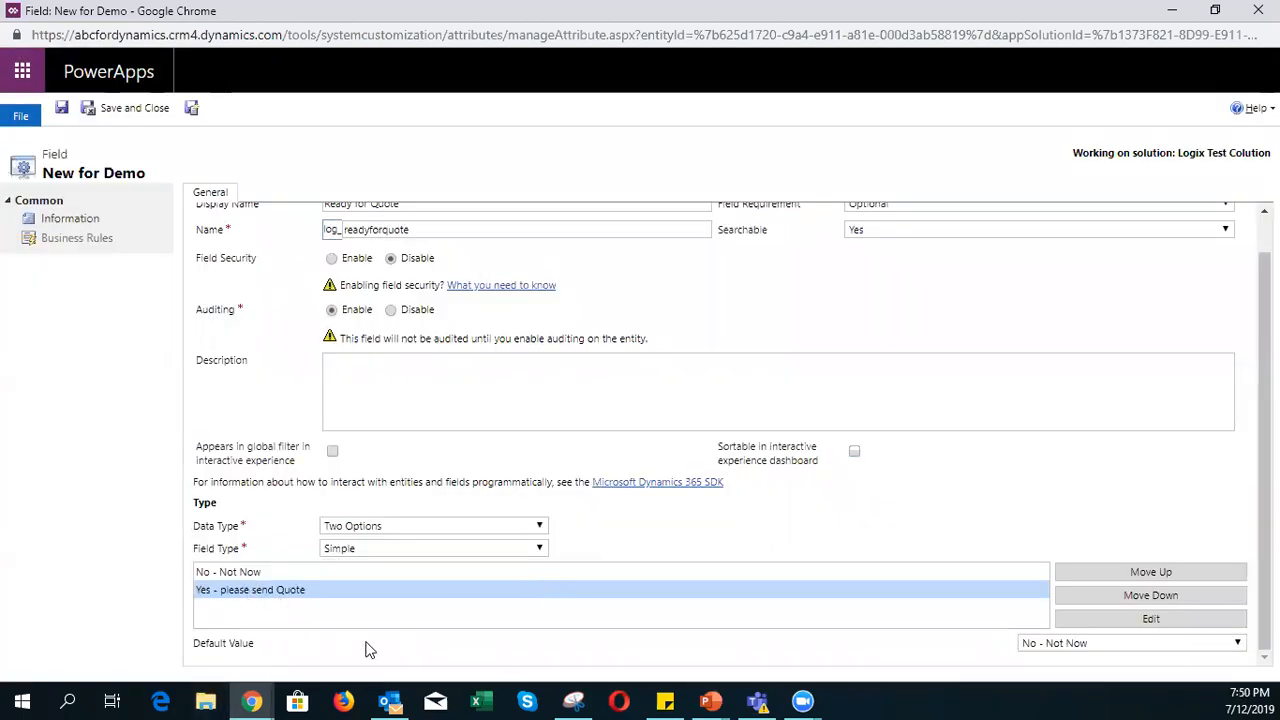
pyautogui.click(110, 107)
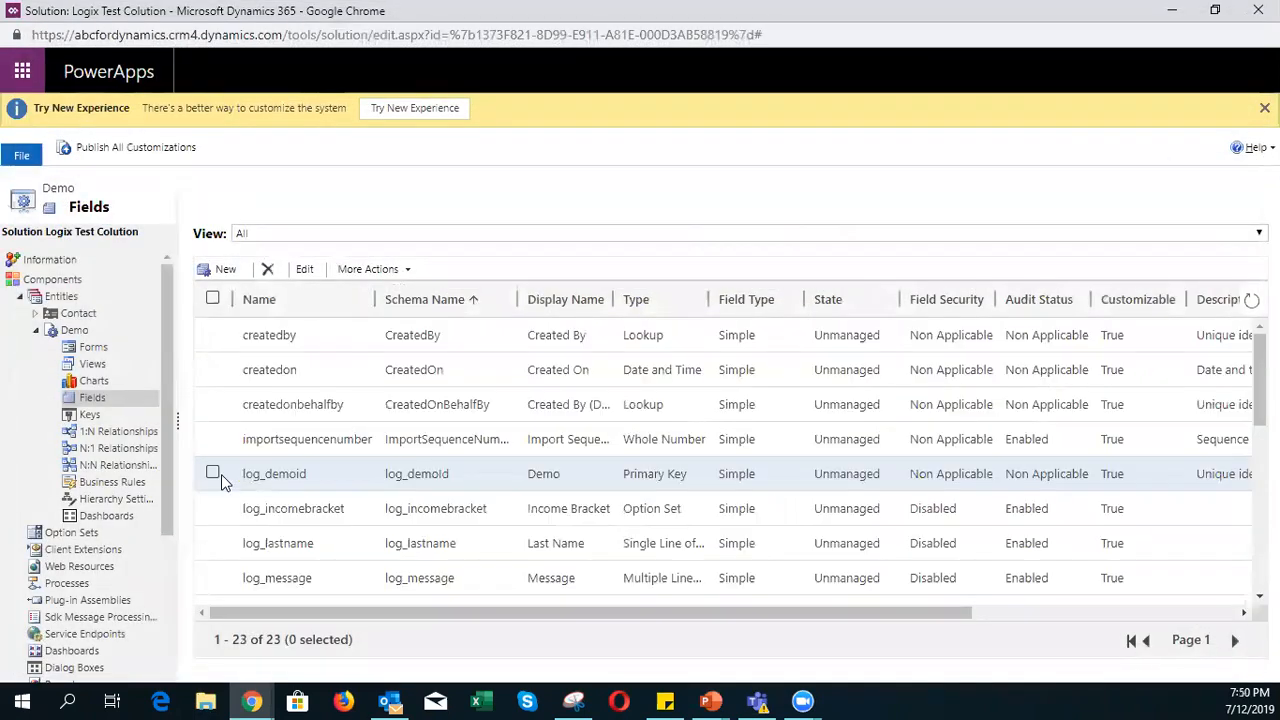
# - Add the Ready for Quote field below Purchase Readiness on the Demo entity's main form, and save and publish the form
pyautogui.click(93, 347)
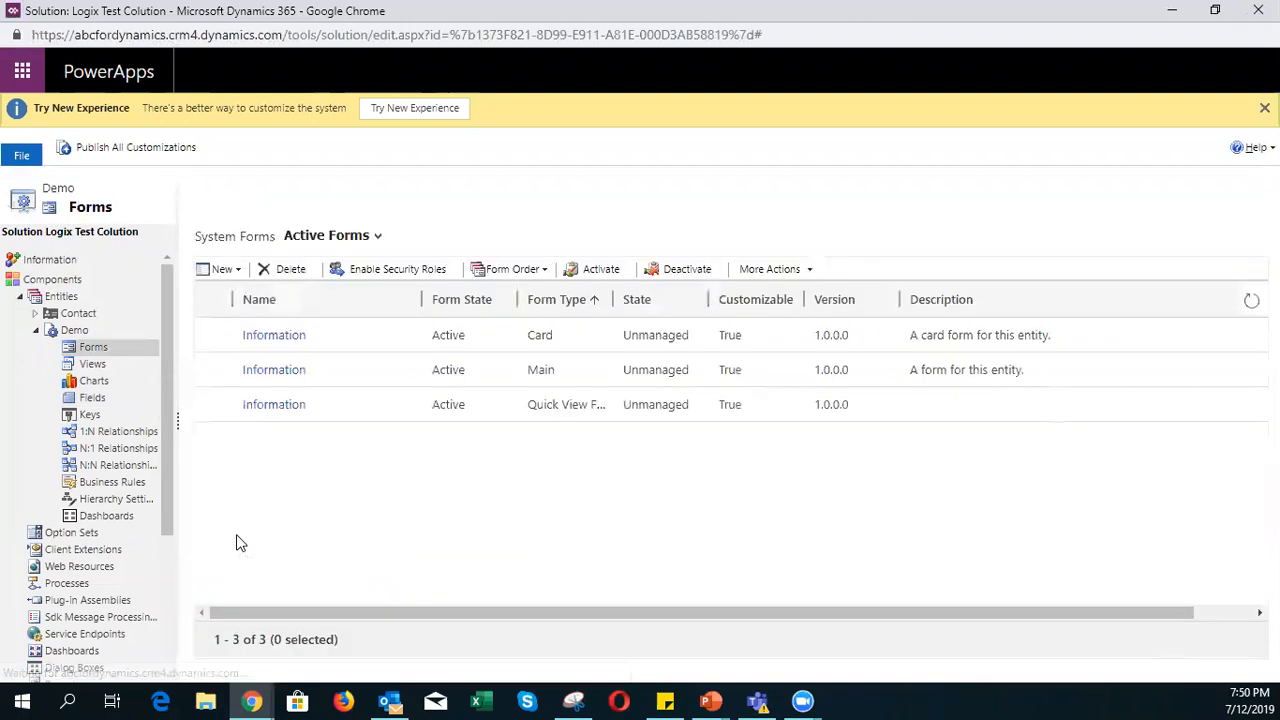
pyautogui.click(280, 372)
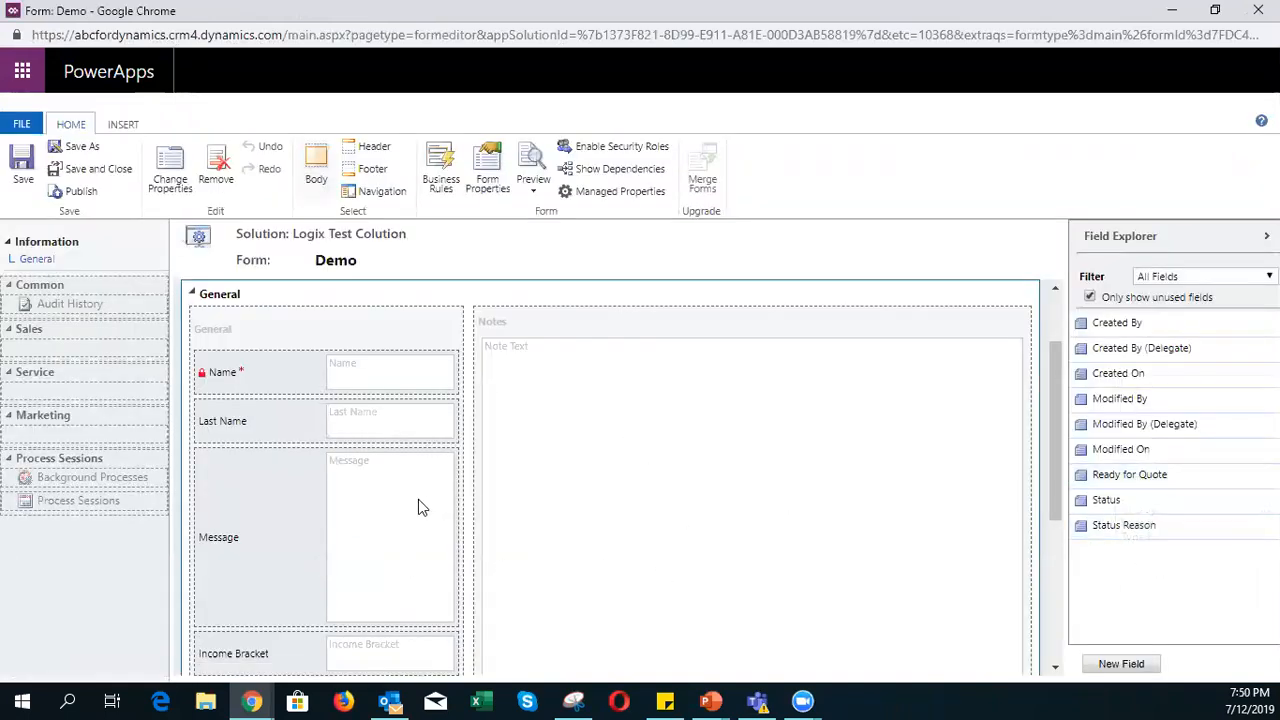
pyautogui.scroll(-3, 418, 499)
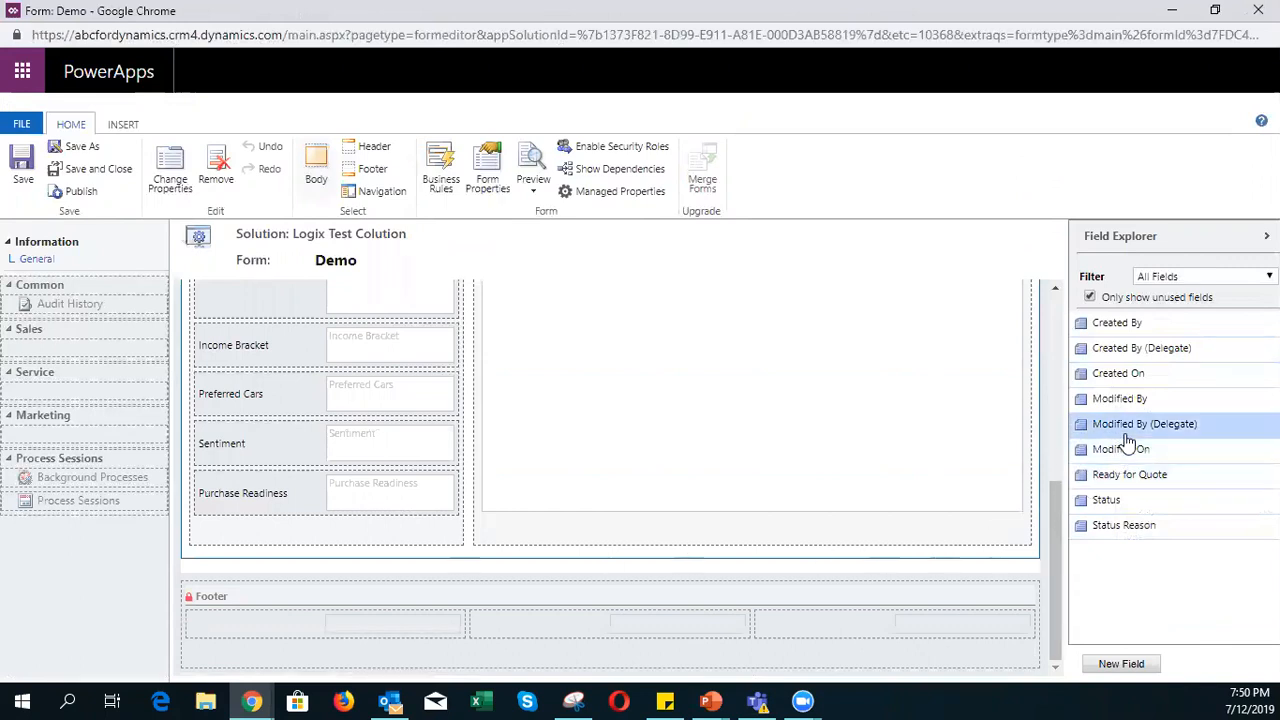
pyautogui.moveTo(1163, 483); pyautogui.dragTo(395, 514)
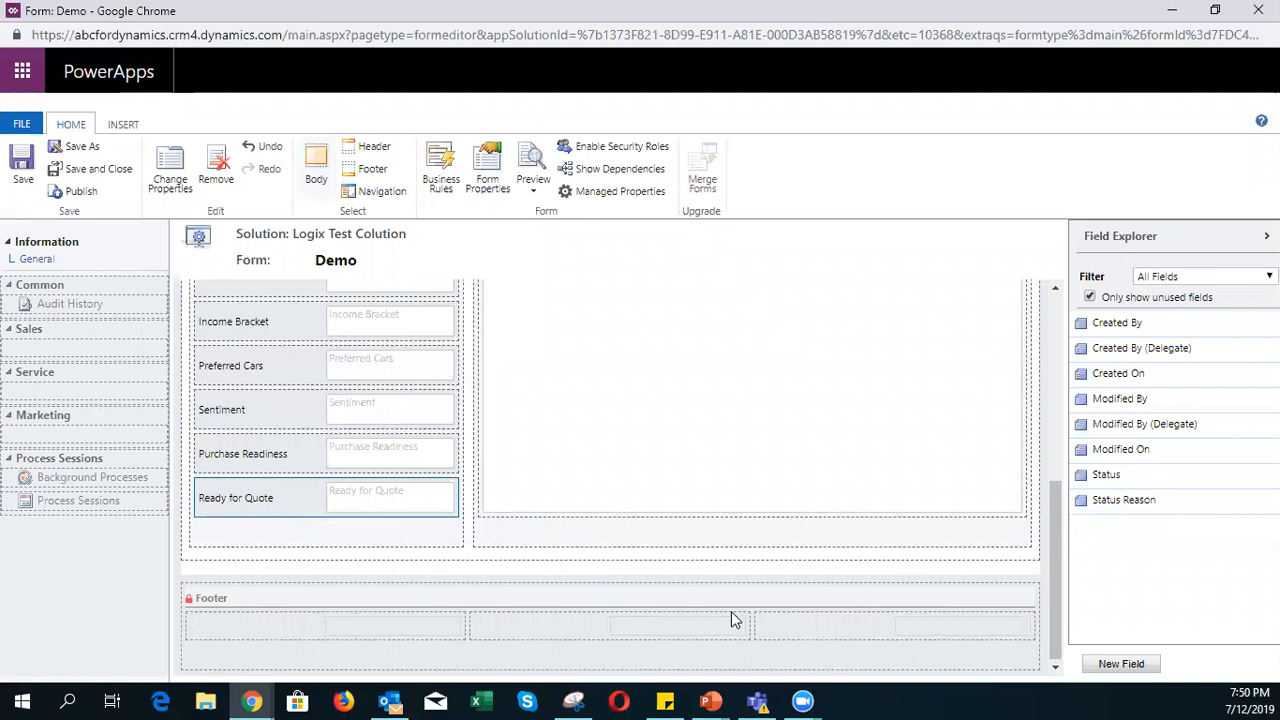
pyautogui.click(22, 168)
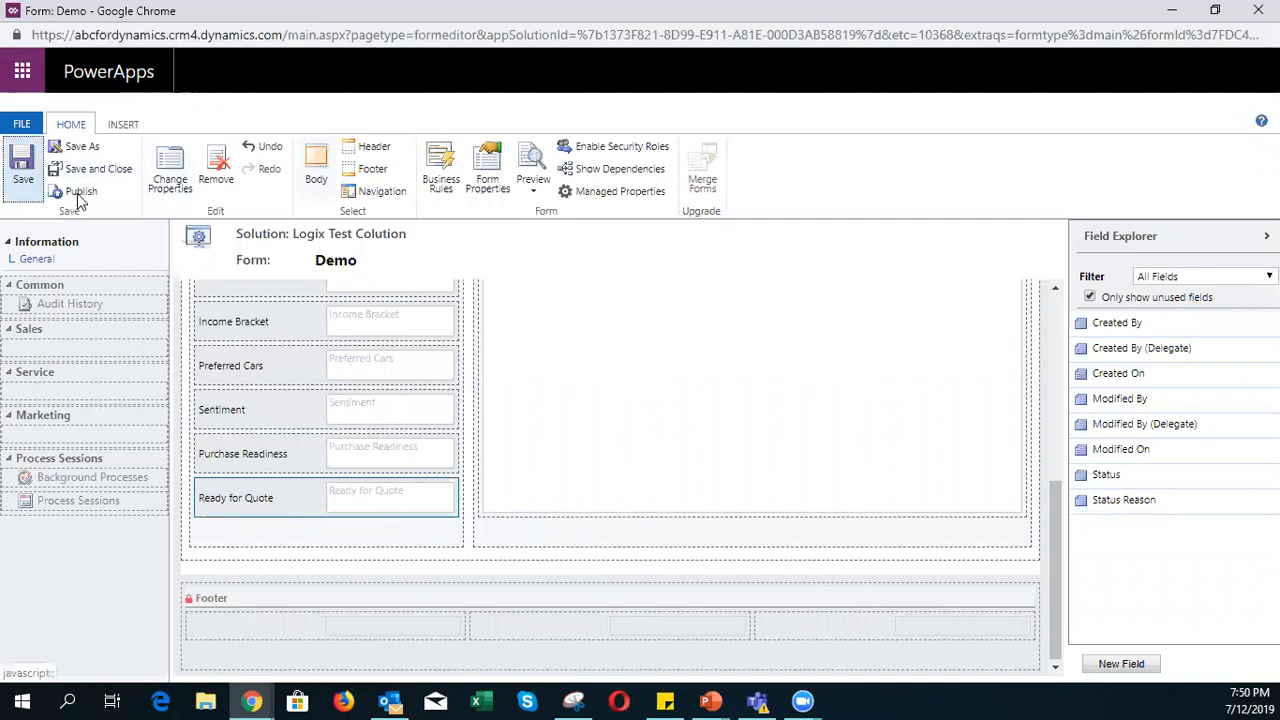
pyautogui.click(80, 193)
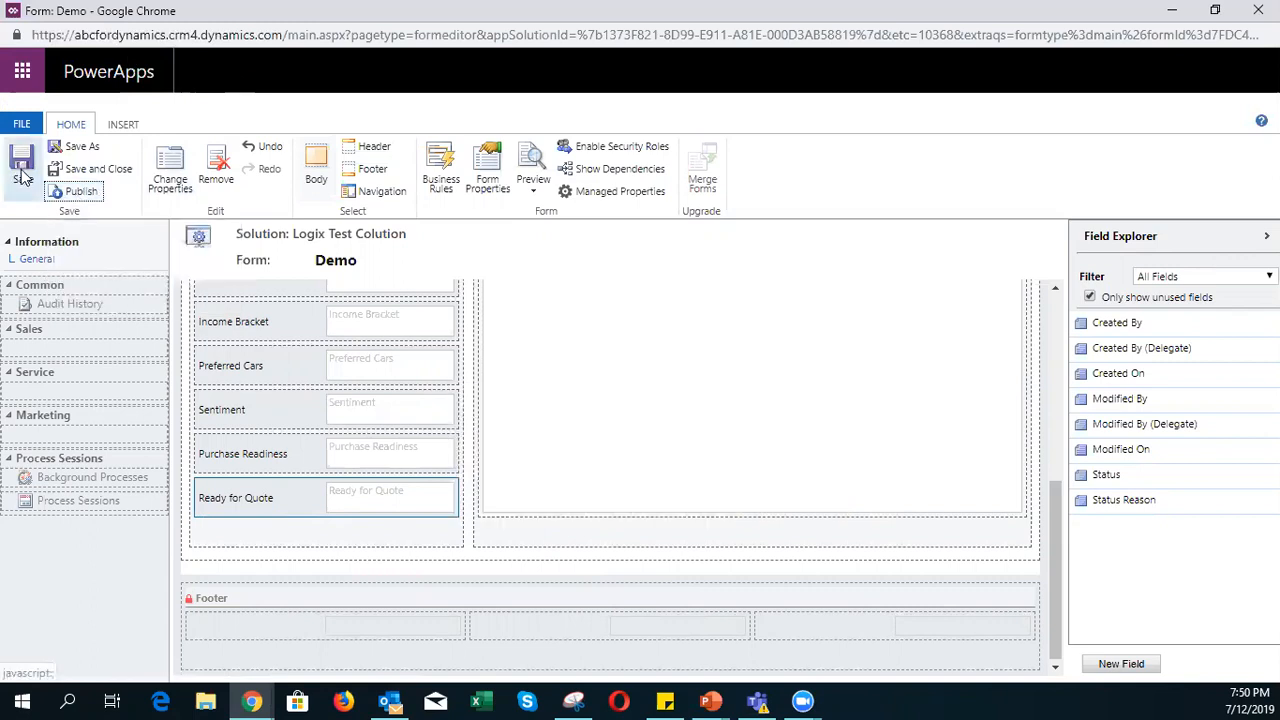
# - Switch to the Demo record in Dynamics 365 and test the Ready for Quote field by toggling its value repeatedly
pyautogui.click(1176, 12)
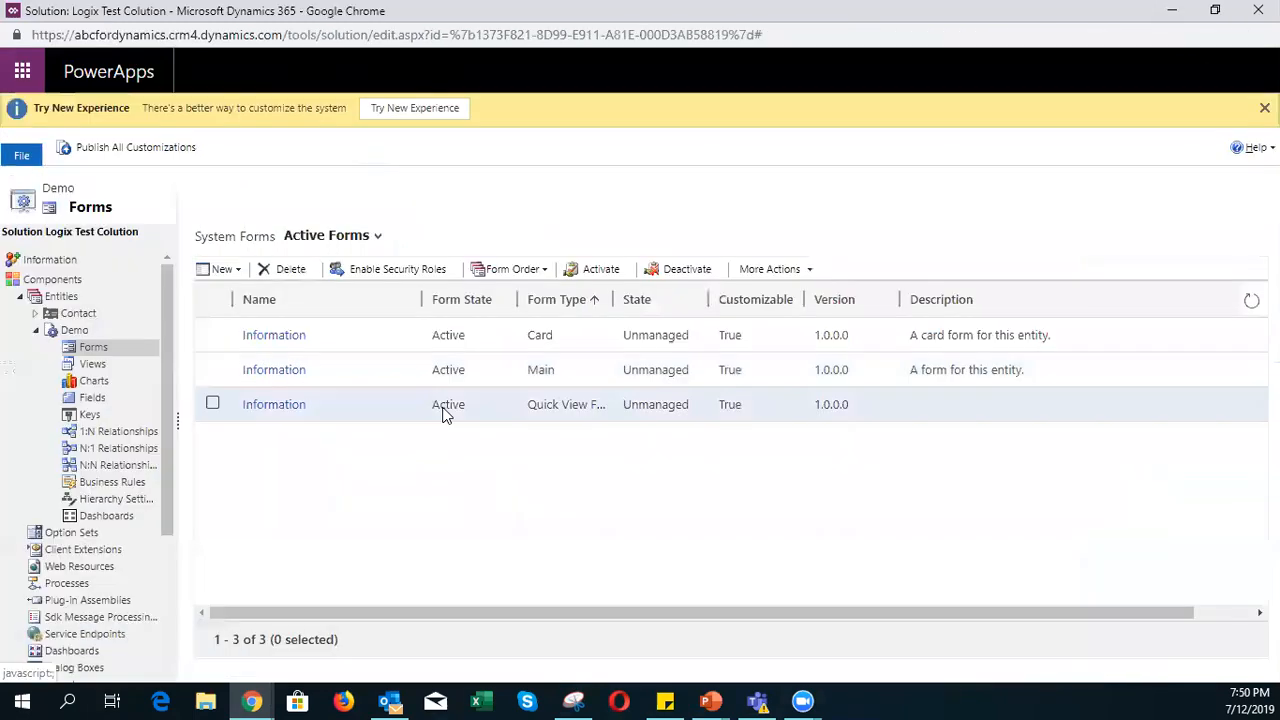
pyautogui.click(1173, 14)
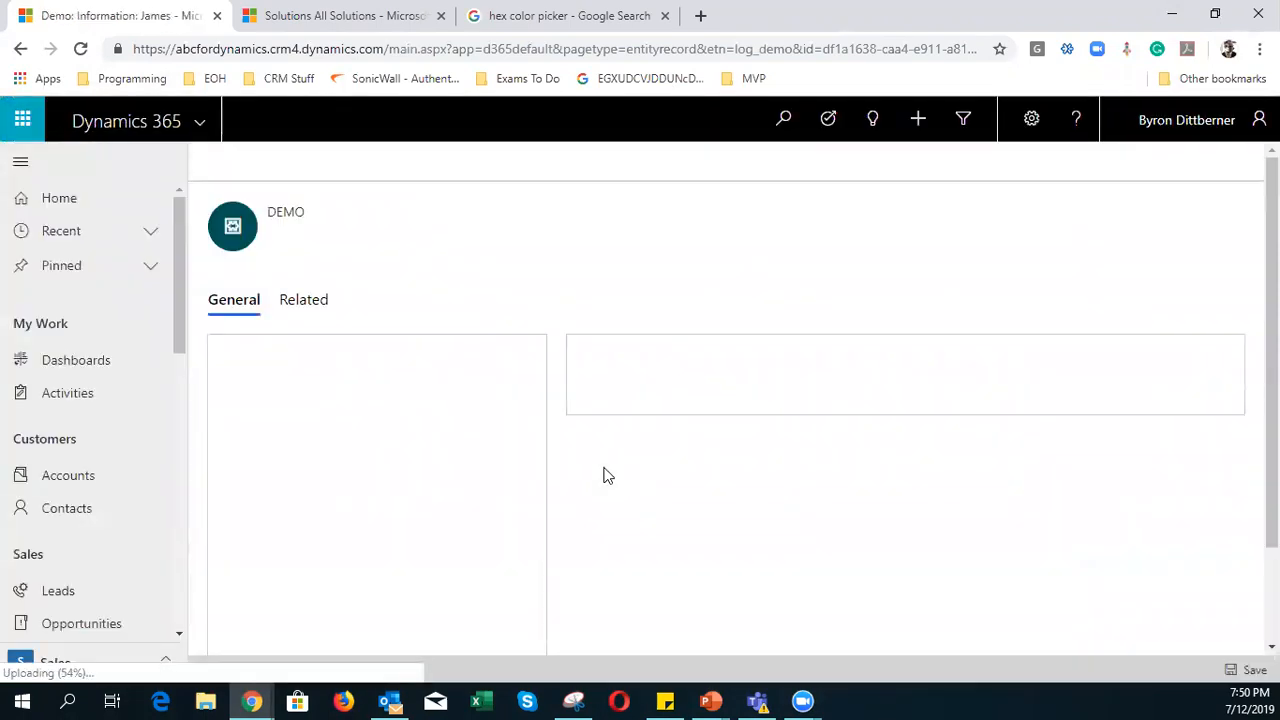
pyautogui.scroll(-5, 604, 469)
pyautogui.scroll(-1, 596, 479)
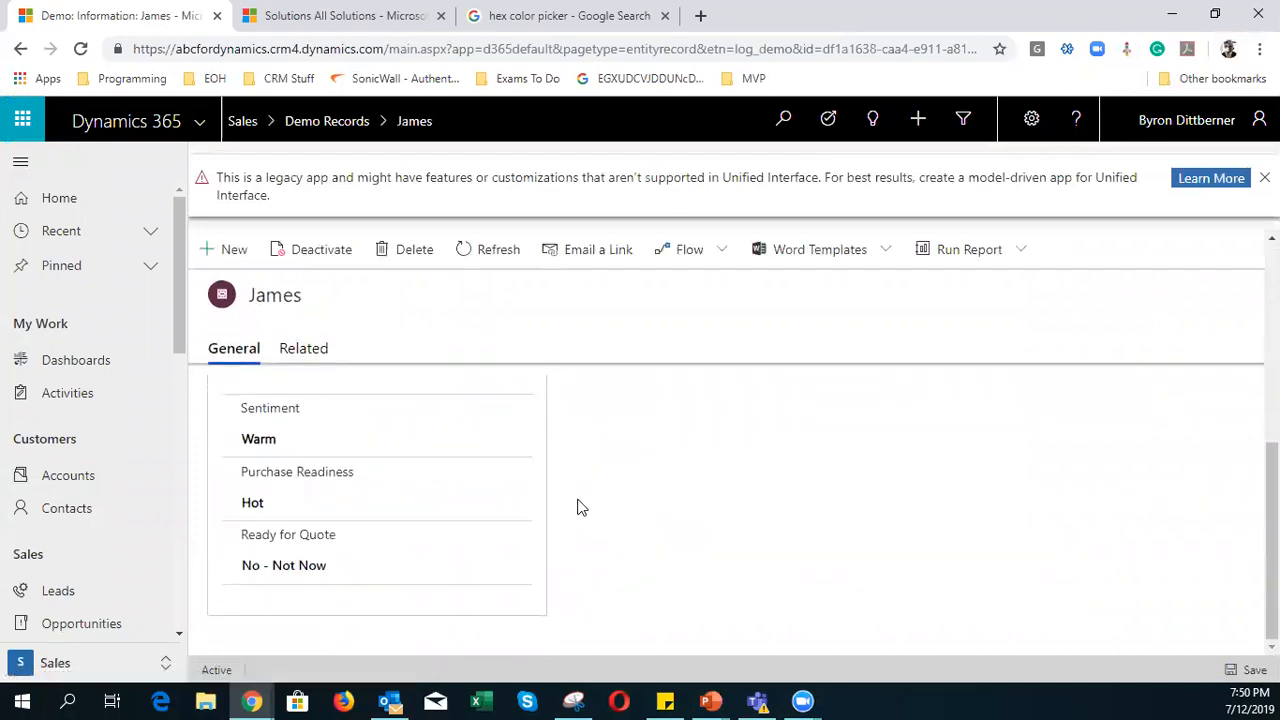
pyautogui.click(316, 566)
pyautogui.click(316, 566)
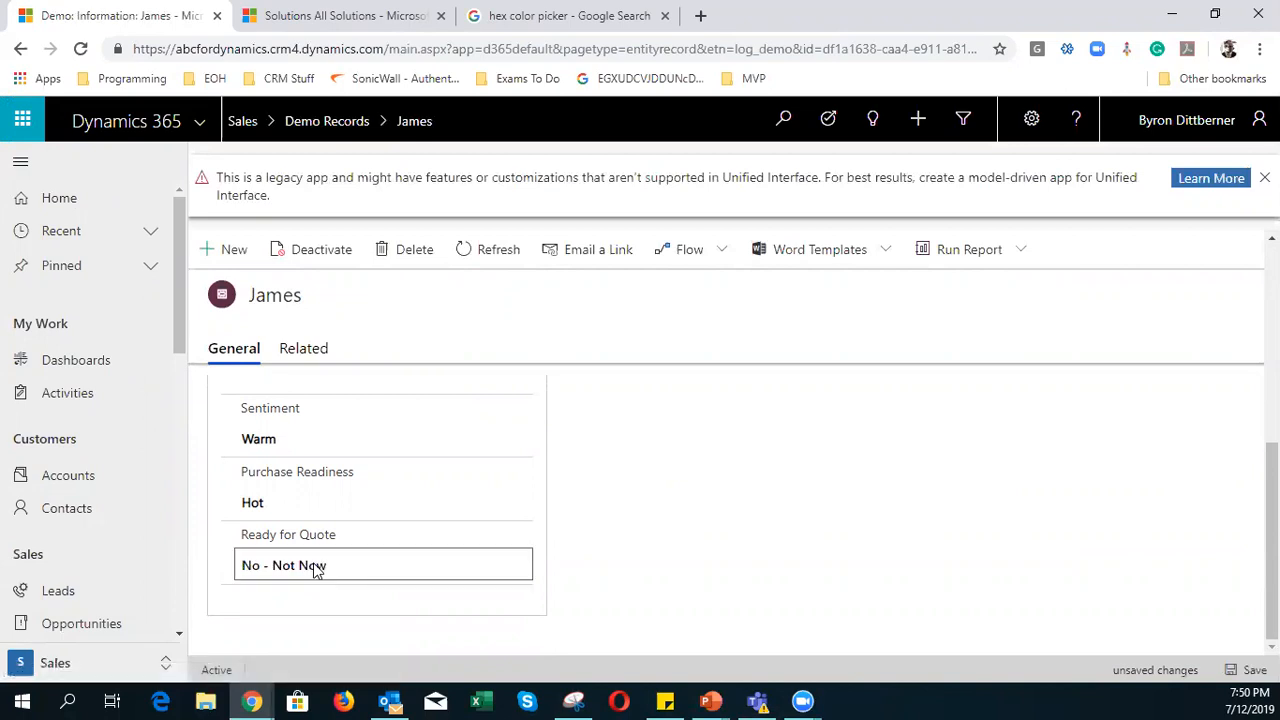
pyautogui.click(316, 566)
pyautogui.click(316, 566)
pyautogui.click(316, 566)
pyautogui.click(316, 566)
pyautogui.click(316, 566)
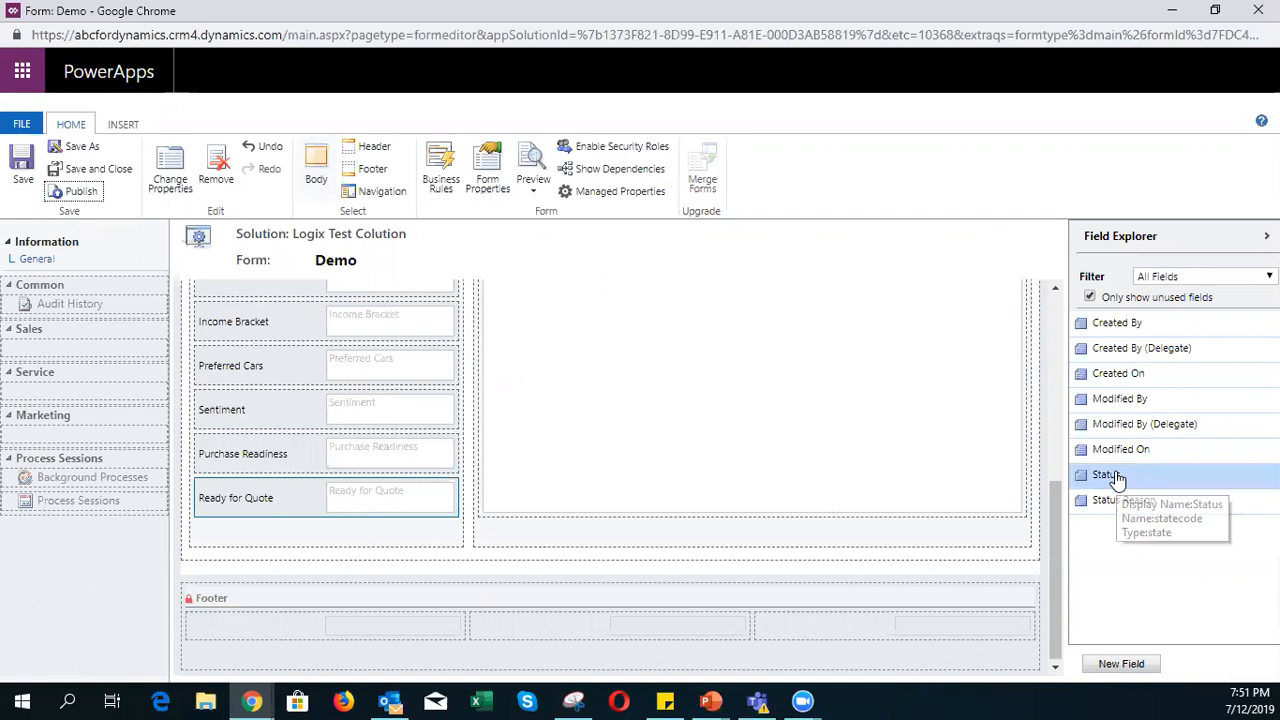
# - Add the Status and Status Reason fields to the second and third cells of the Demo form's header
pyautogui.scroll(3, 343, 405)
pyautogui.scroll(4, 343, 408)
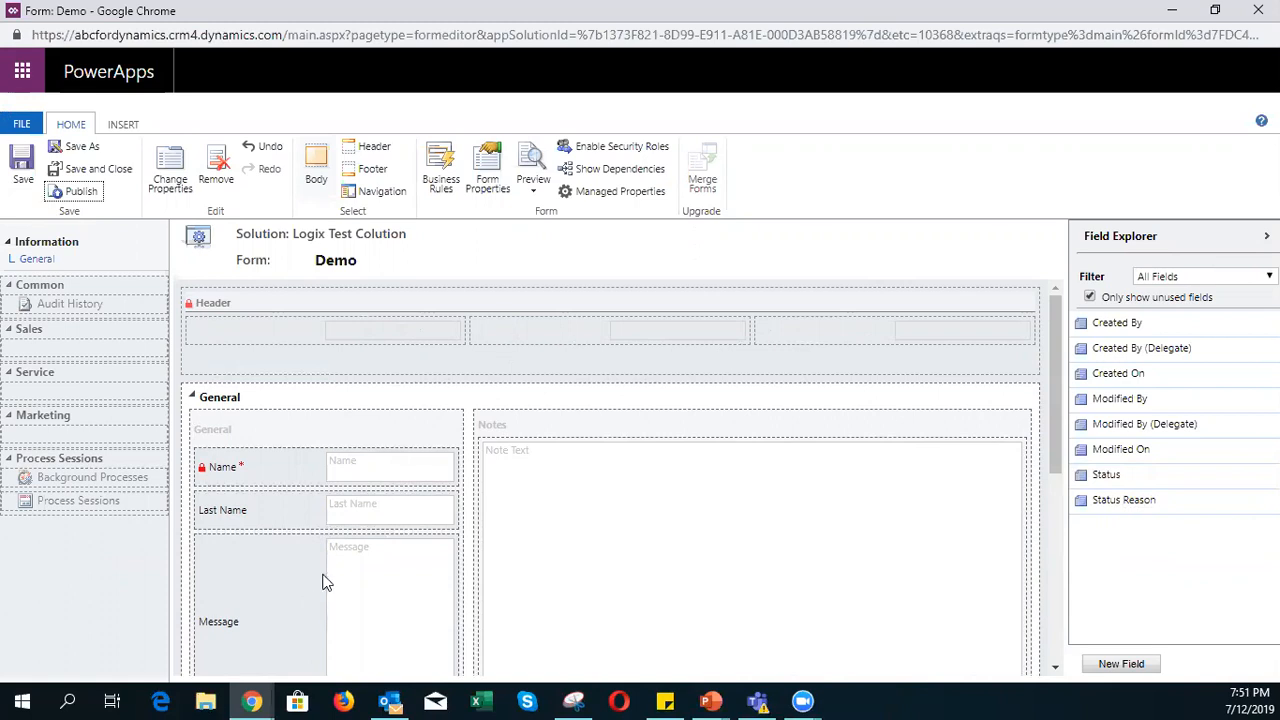
pyautogui.scroll(-5, 323, 580)
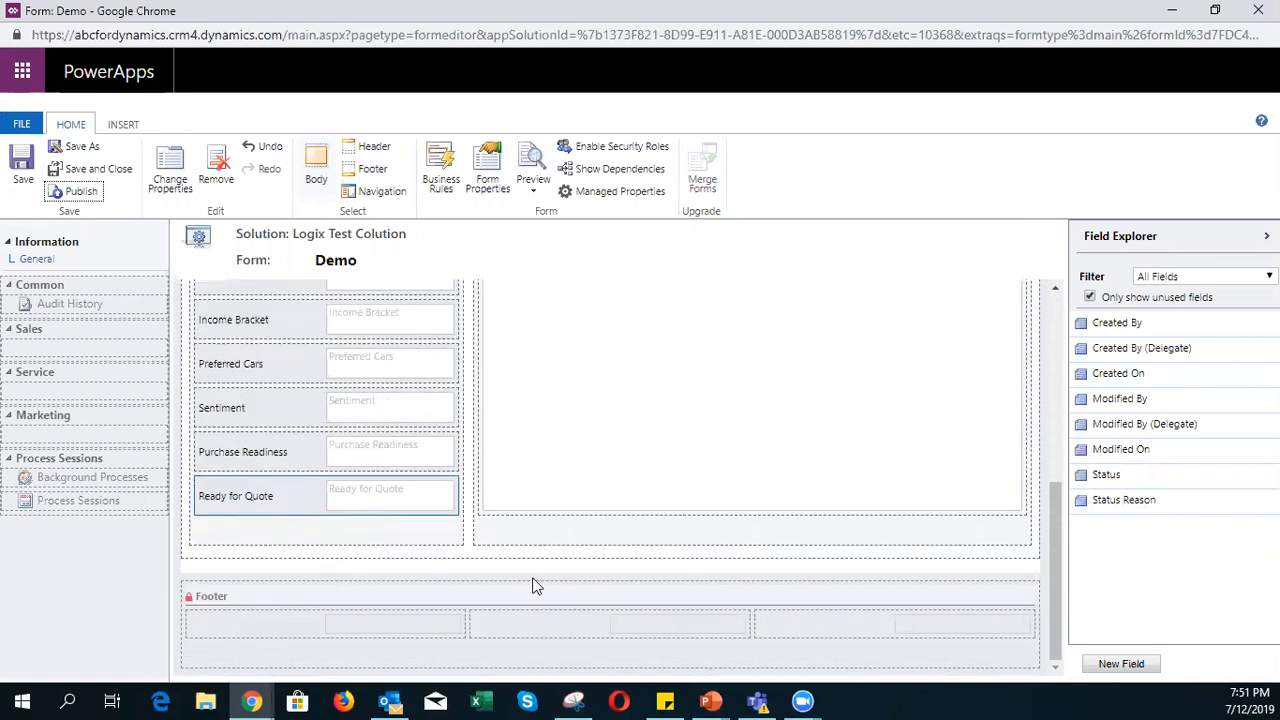
pyautogui.scroll(5, 530, 575)
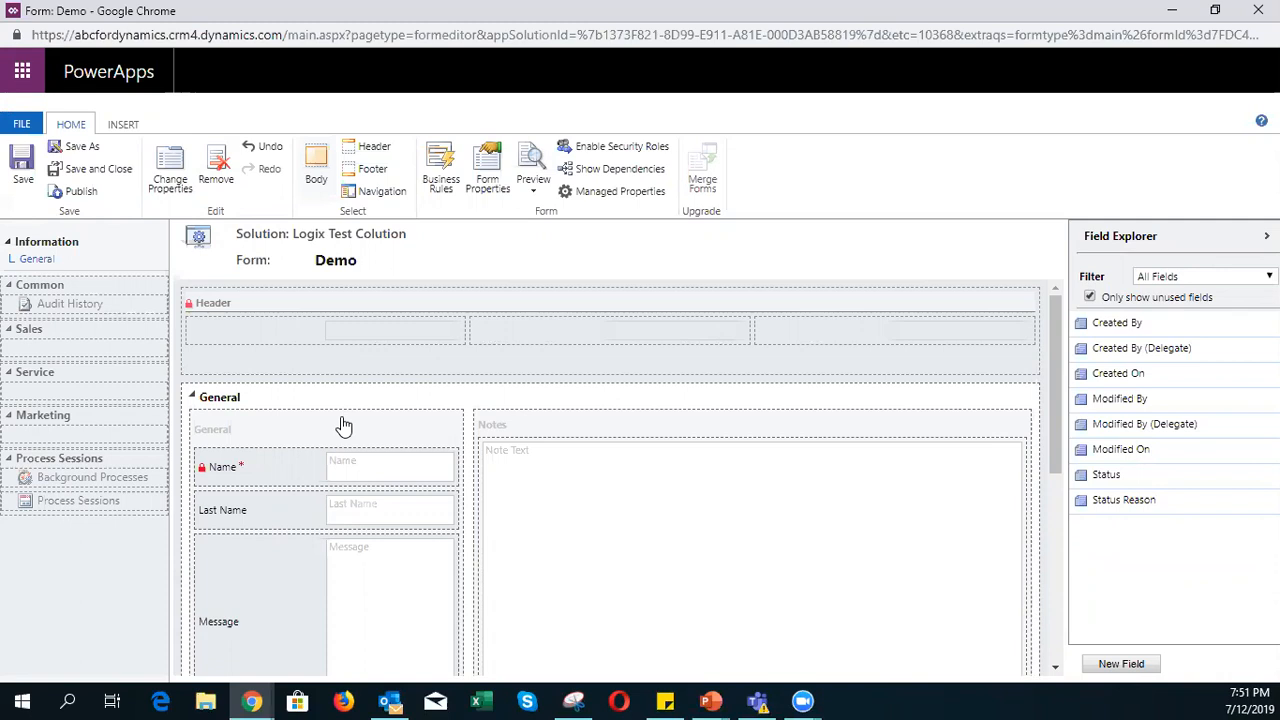
pyautogui.click(376, 150)
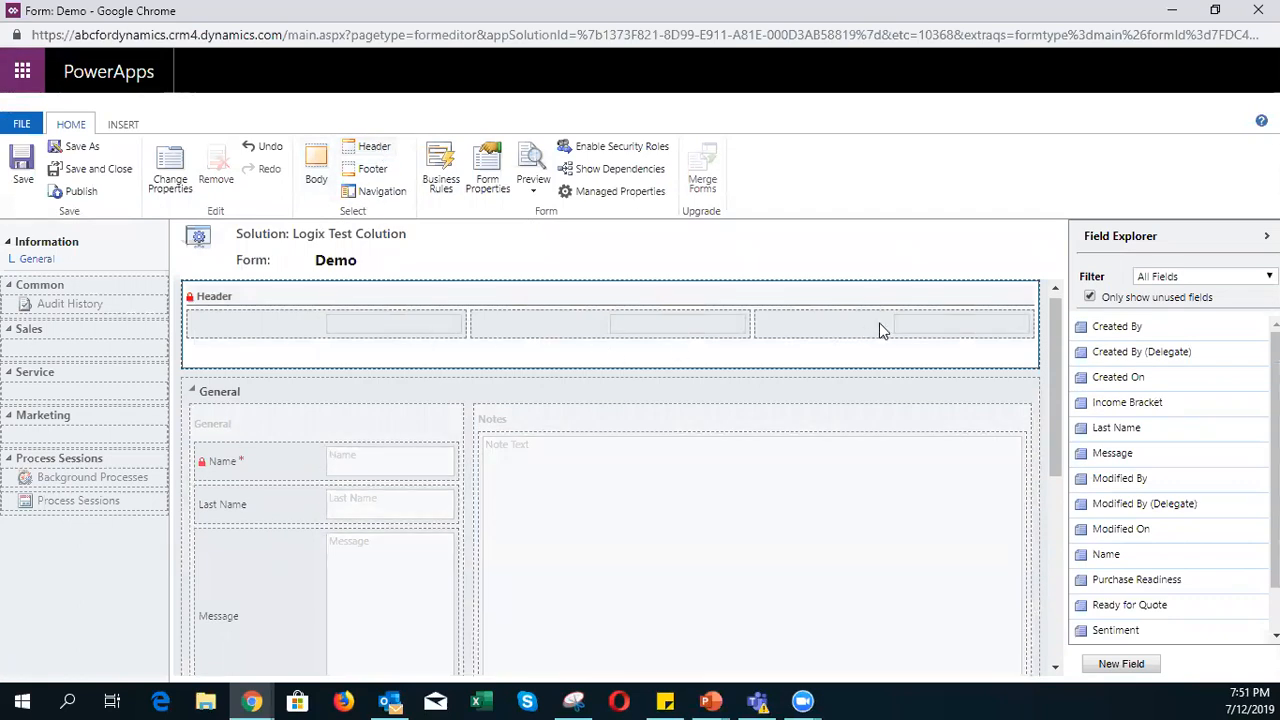
pyautogui.click(1140, 580)
pyautogui.scroll(-1, 1150, 592)
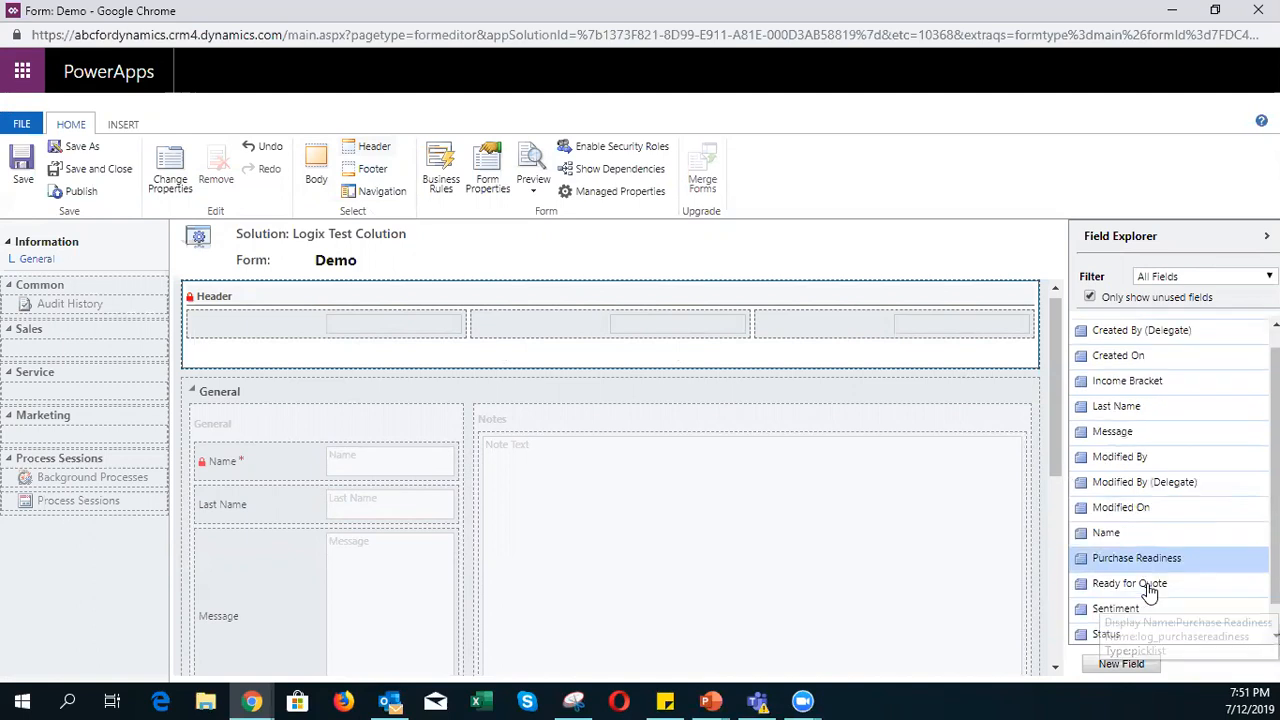
pyautogui.moveTo(1137, 606); pyautogui.dragTo(630, 326)
pyautogui.moveTo(1092, 628); pyautogui.dragTo(872, 325)
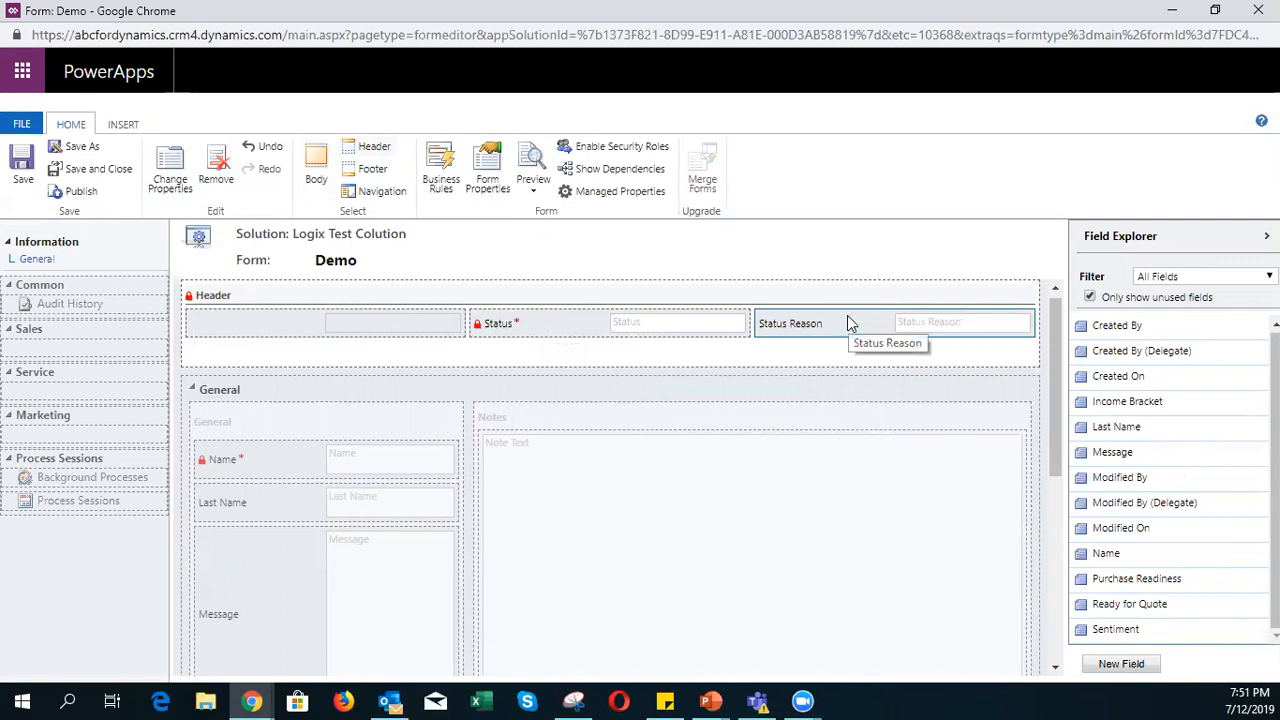
# - Review the properties of the Status Reason field in the Demo form's header and open its field definition for editing
pyautogui.click(808, 330)
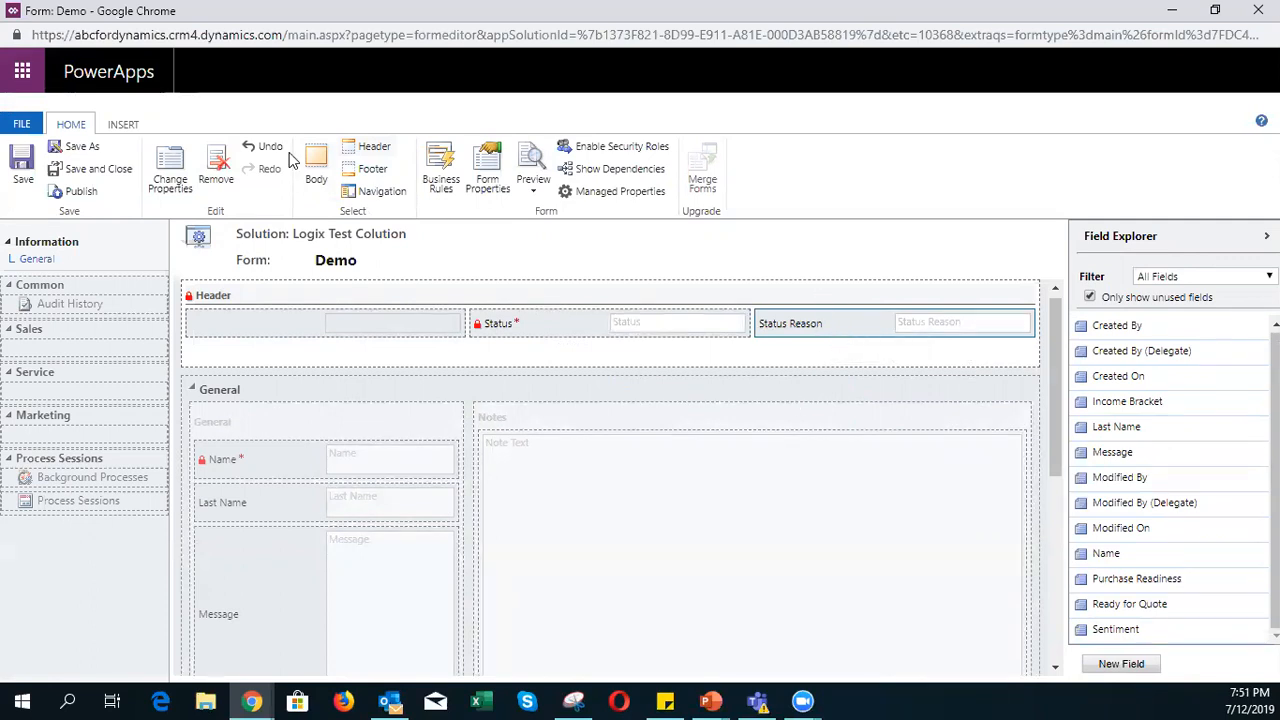
pyautogui.click(171, 166)
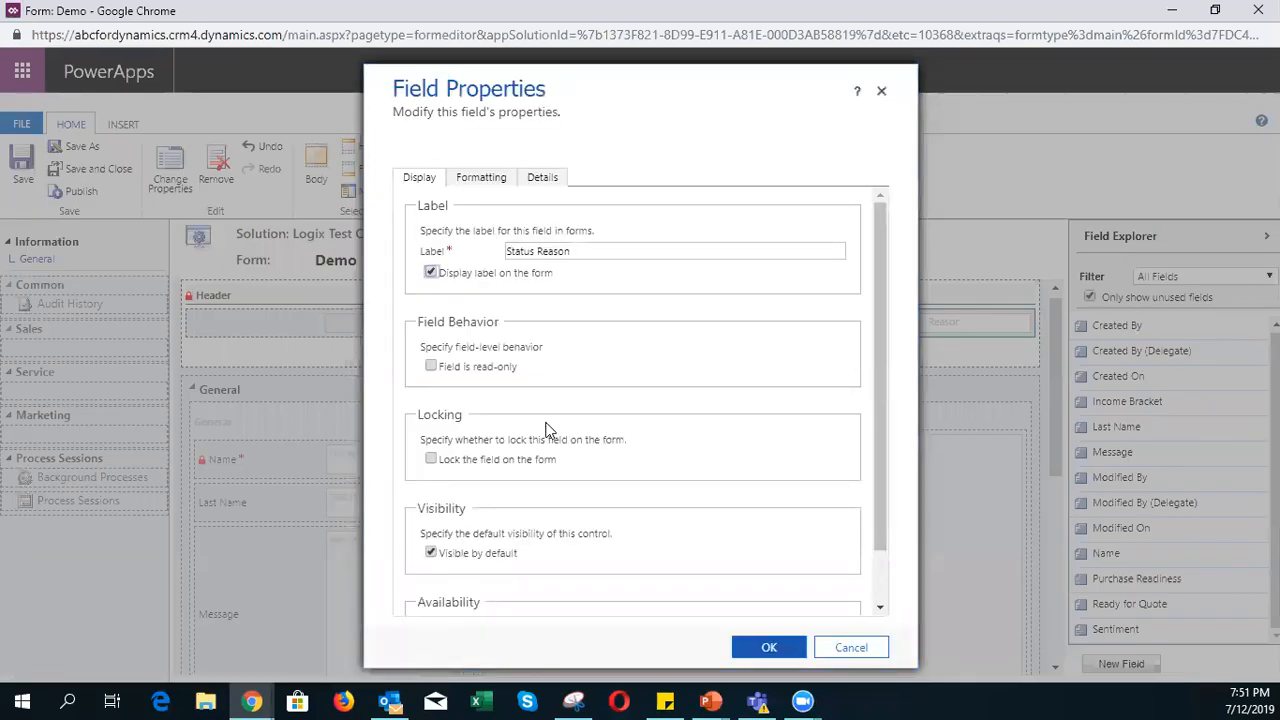
pyautogui.scroll(-2, 546, 428)
pyautogui.scroll(2, 549, 429)
pyautogui.click(476, 180)
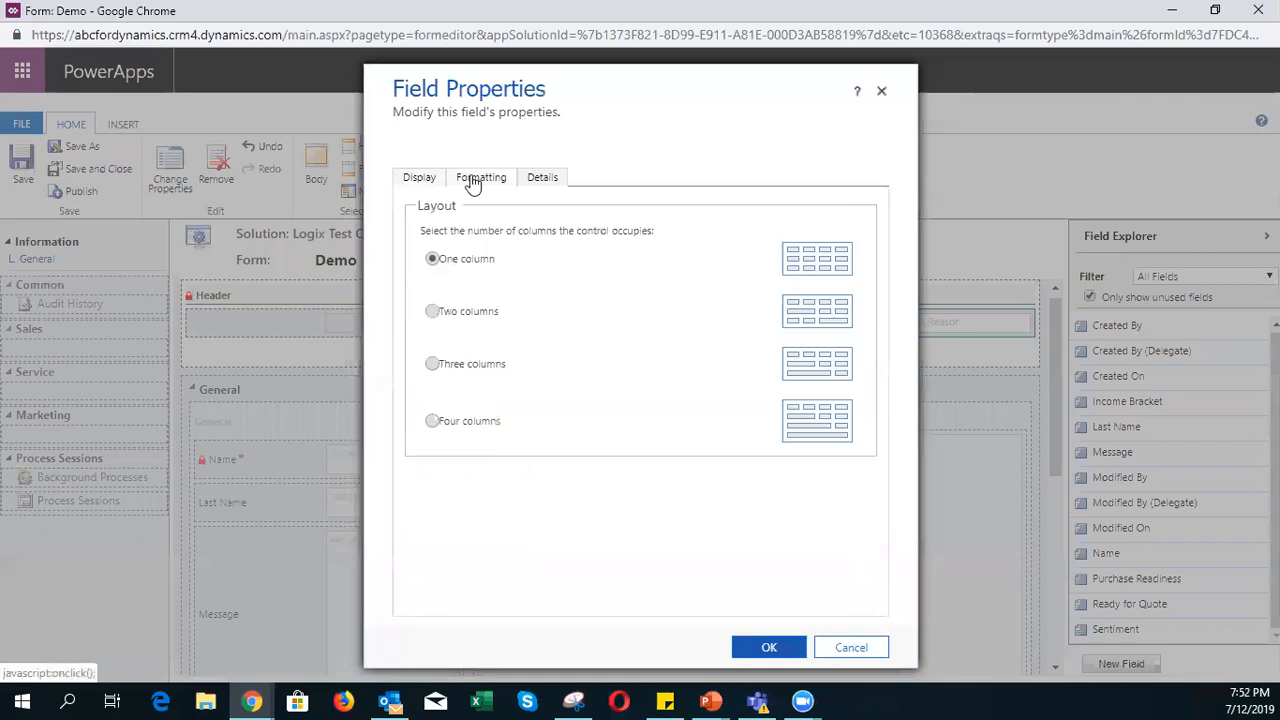
pyautogui.click(548, 180)
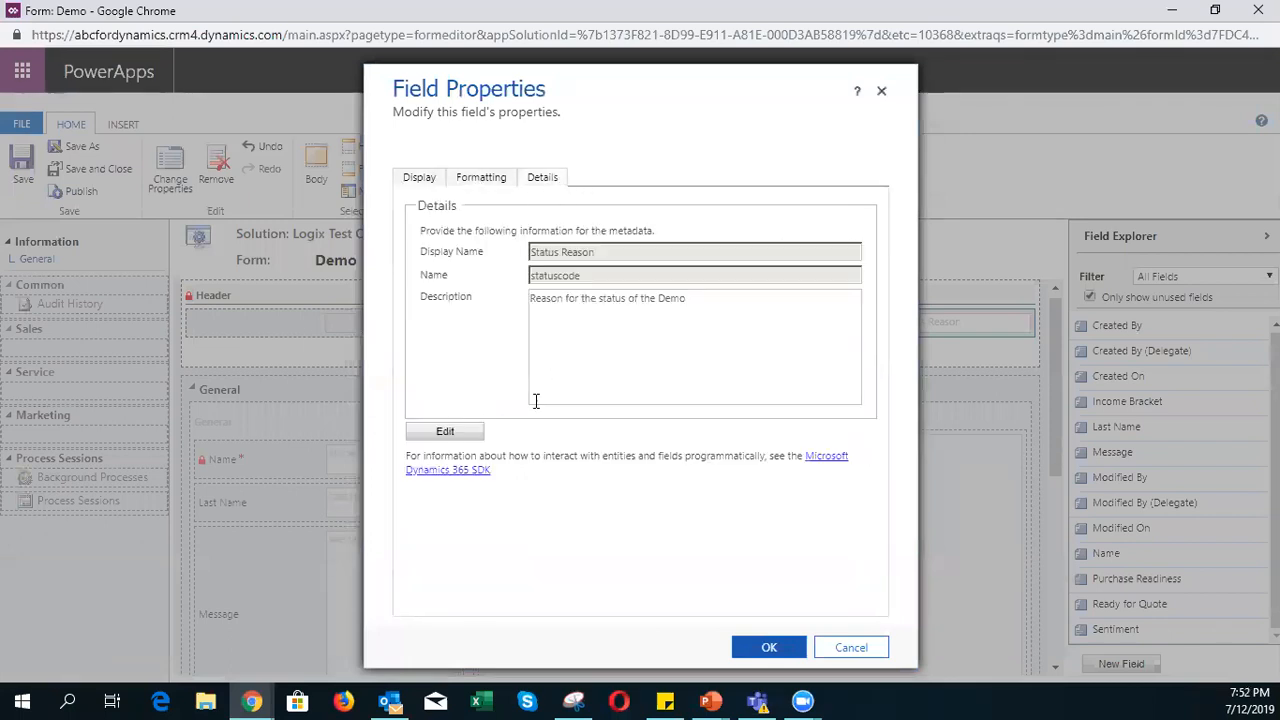
pyautogui.click(440, 432)
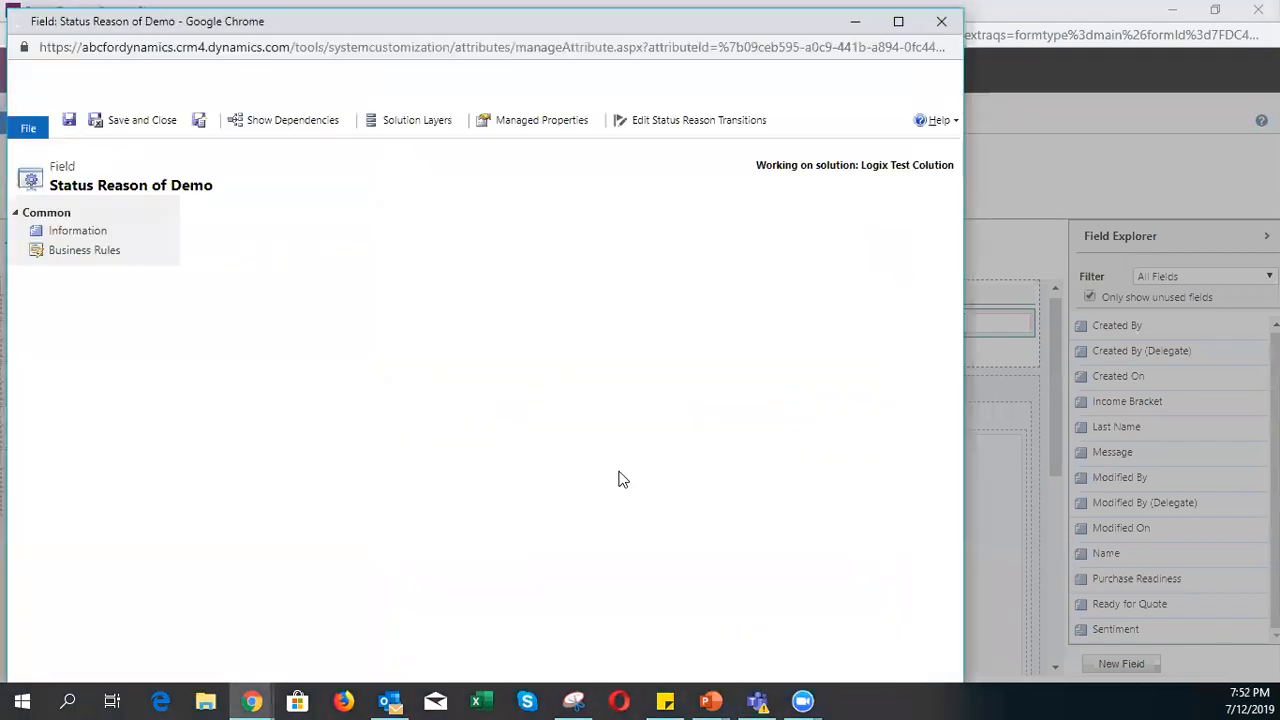
pyautogui.scroll(-2, 618, 480)
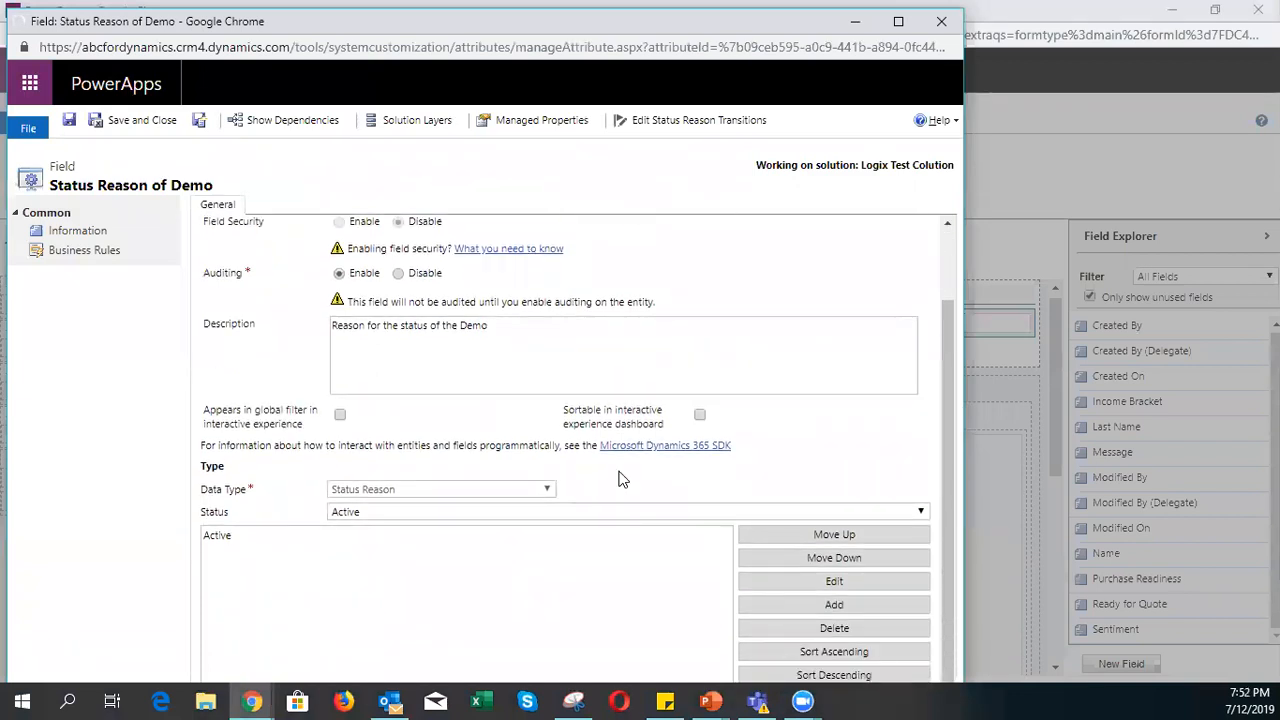
# - Relabel the Active status reason as "New Customer" in the Status Reason field's option list
pyautogui.click(224, 537)
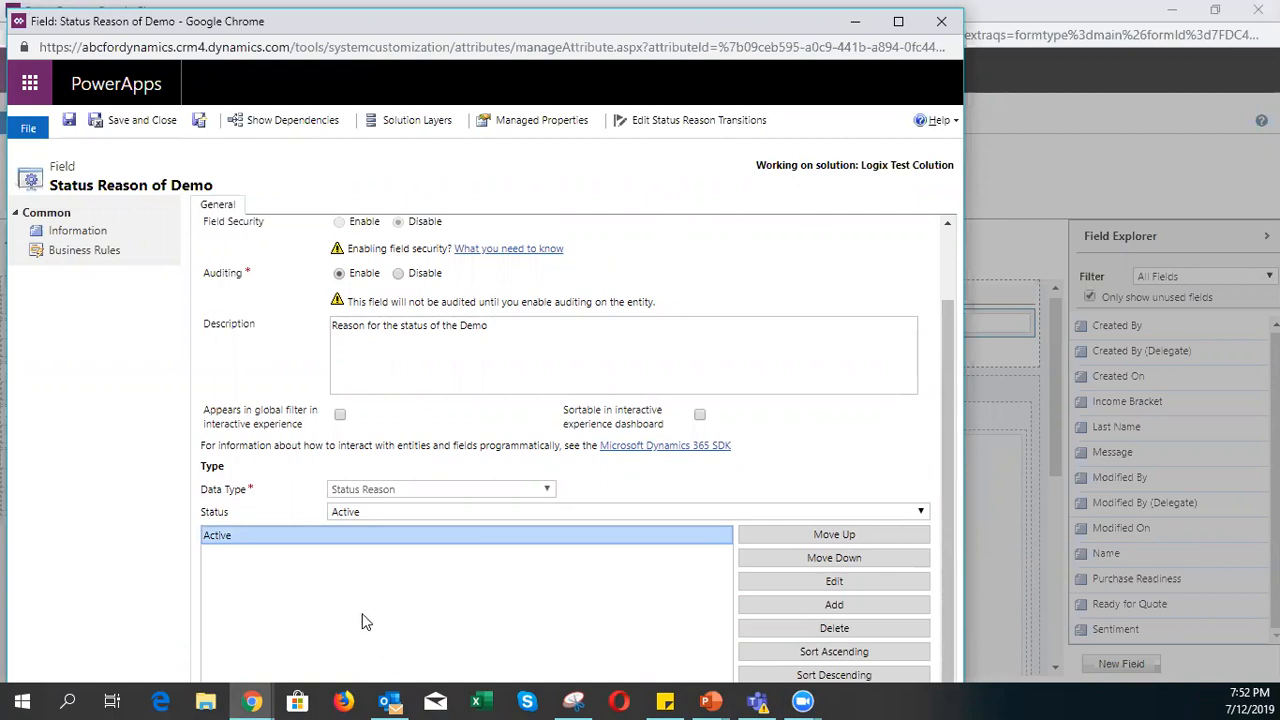
pyautogui.click(793, 580)
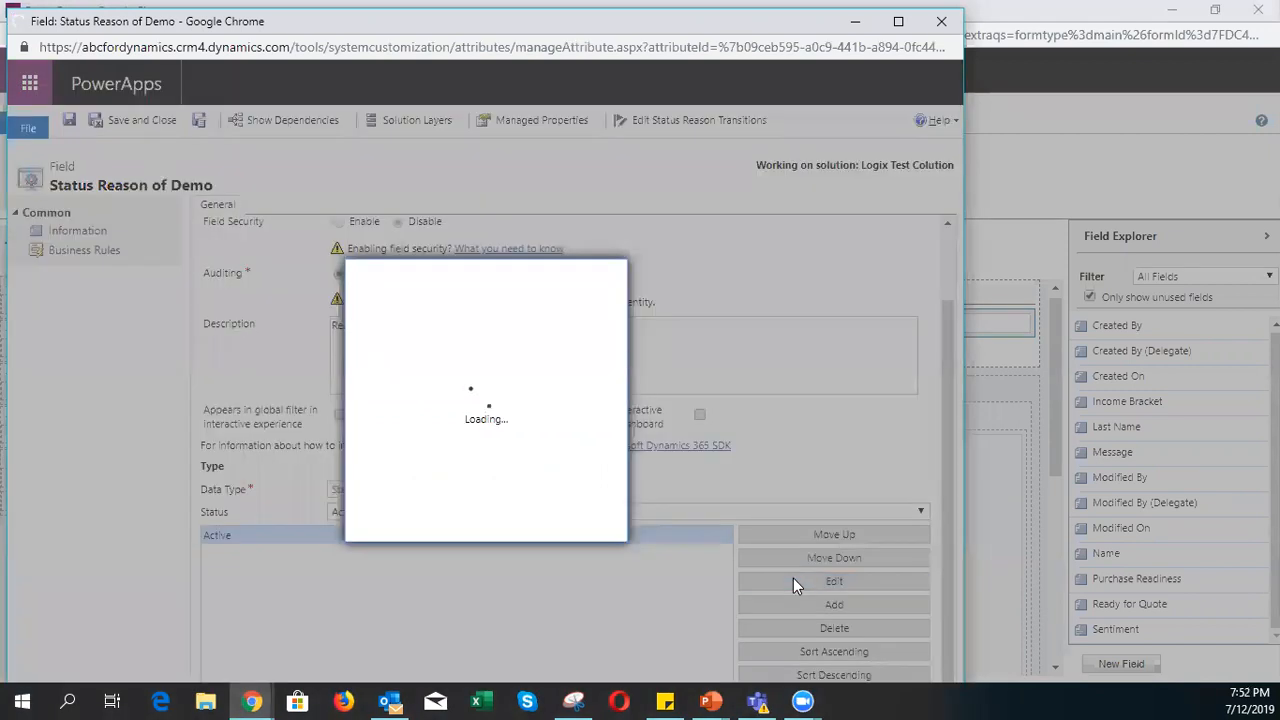
pyautogui.moveTo(541, 378); pyautogui.dragTo(393, 391)
pyautogui.write('New Customer')
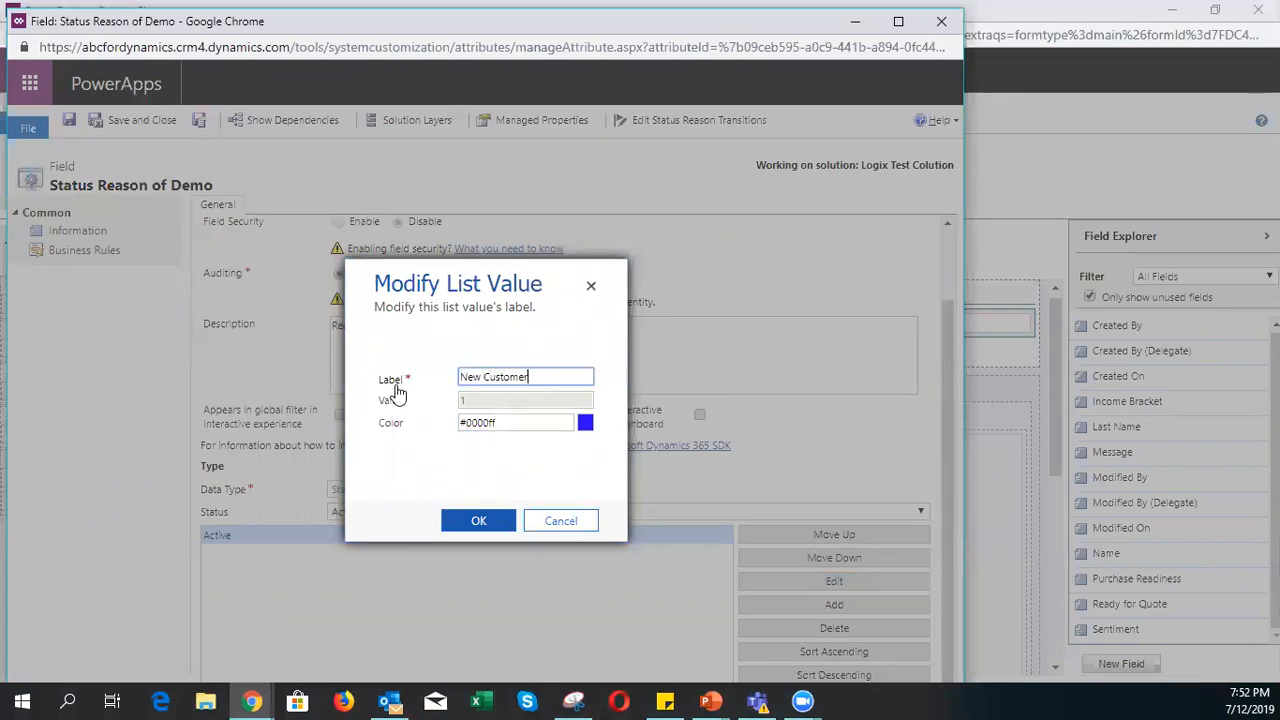
pyautogui.click(470, 520)
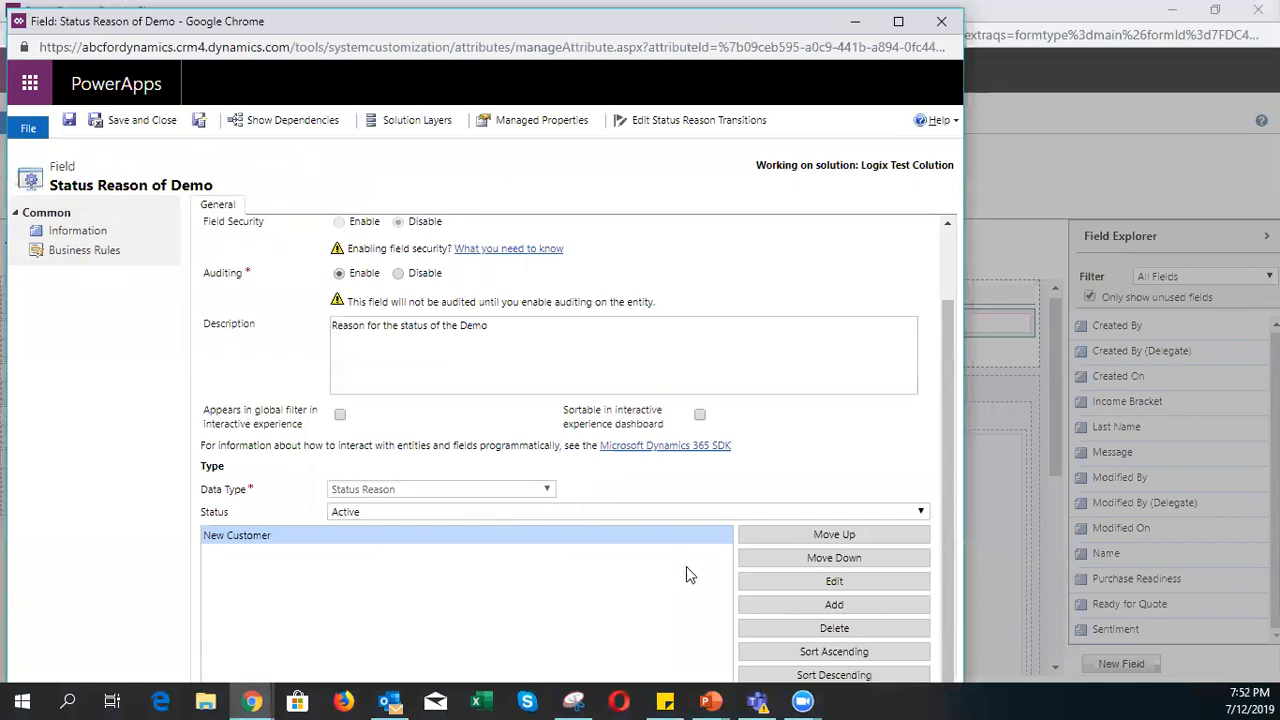
# - Add a status reason labelled "Existing Customer" under the Active status
pyautogui.click(780, 608)
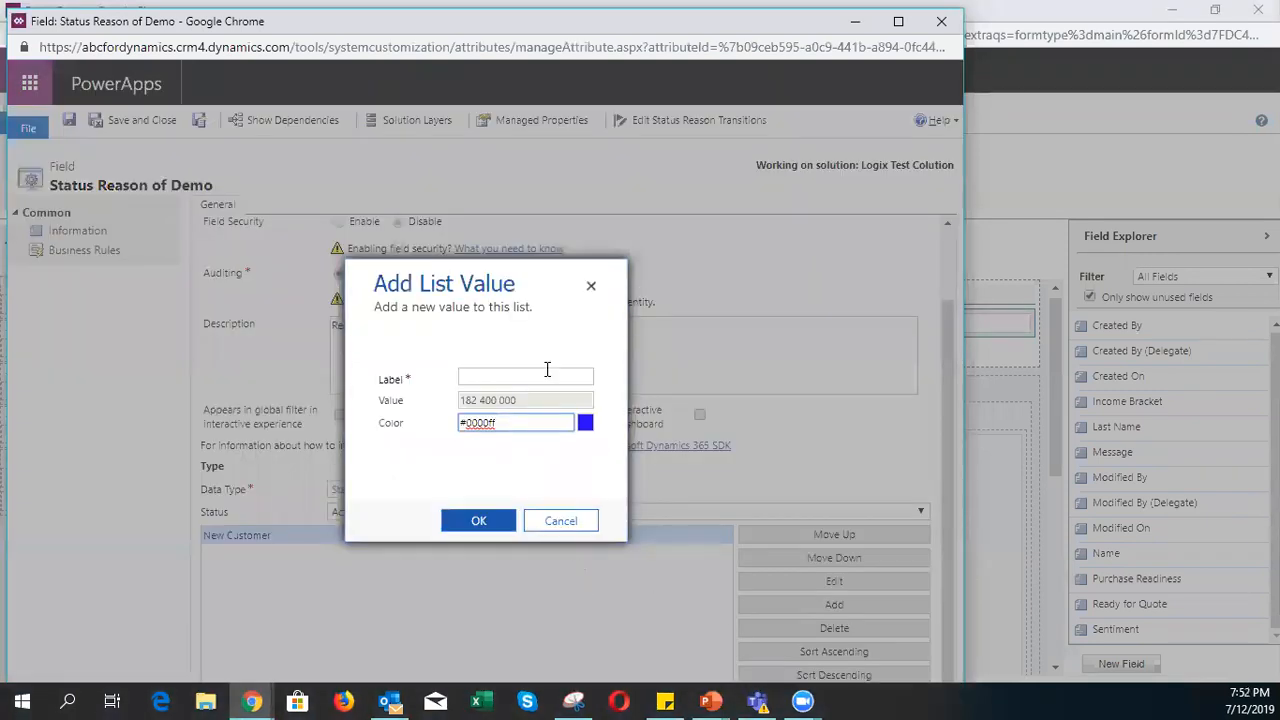
pyautogui.click(526, 377)
pyautogui.write('Existing Cus')
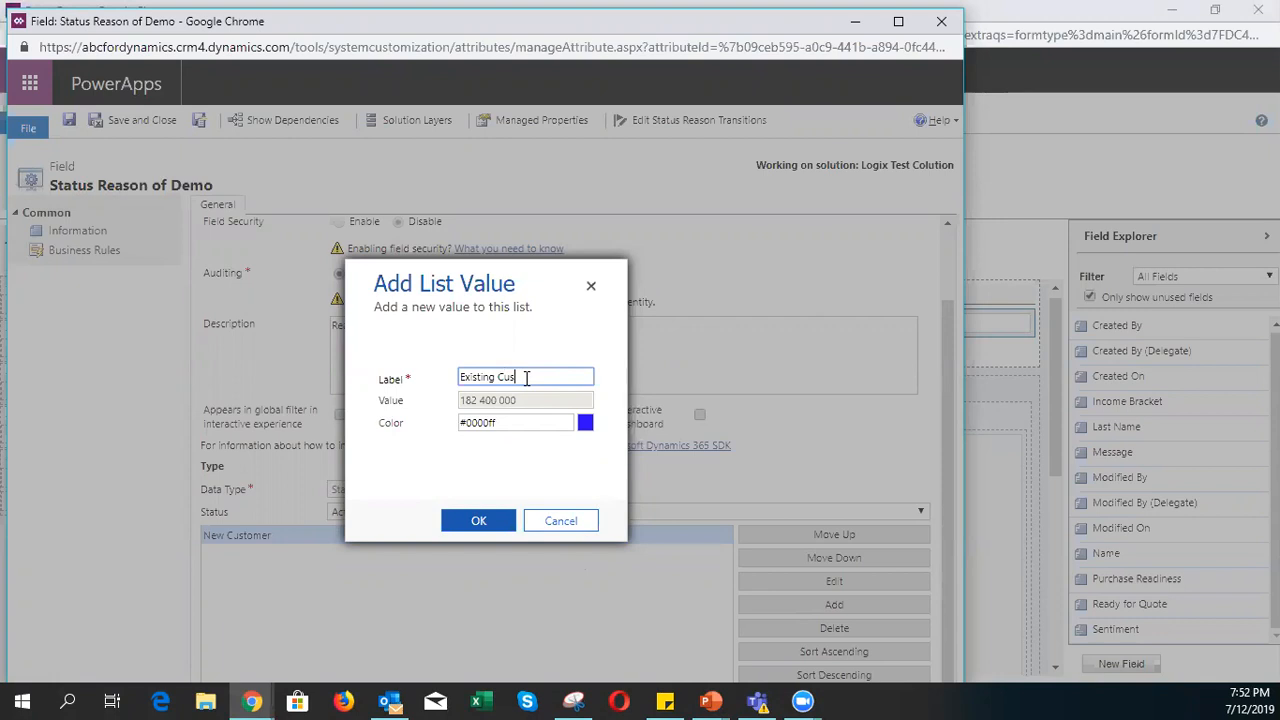
pyautogui.write('tomer')
pyautogui.click(471, 520)
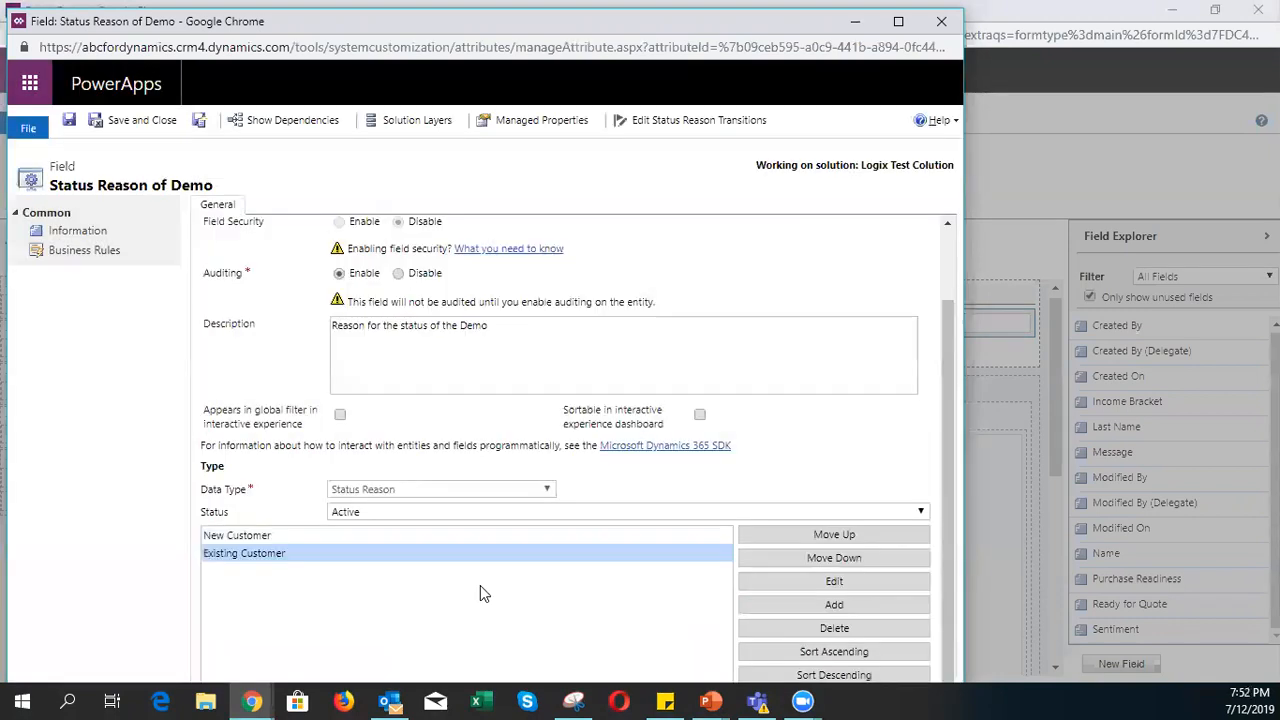
# - Add a status reason labelled "A+ Customer" under the Active status
pyautogui.click(834, 602)
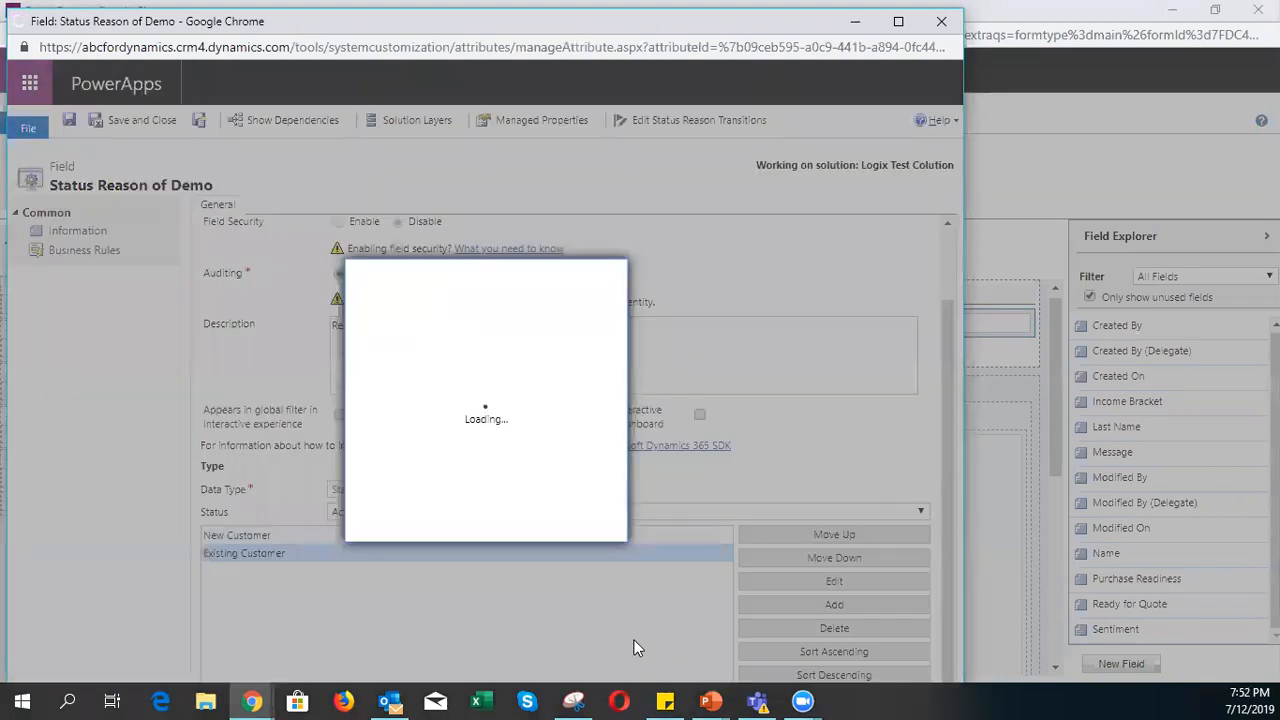
pyautogui.click(513, 376)
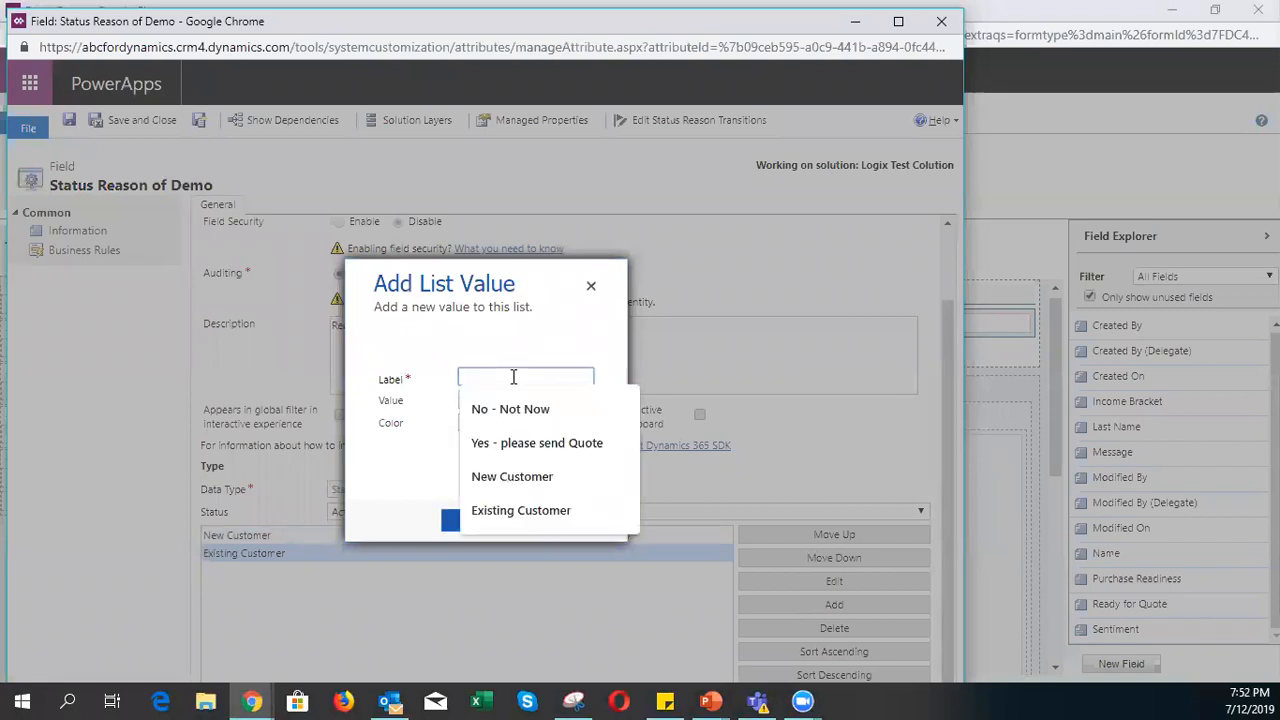
pyautogui.write('A')
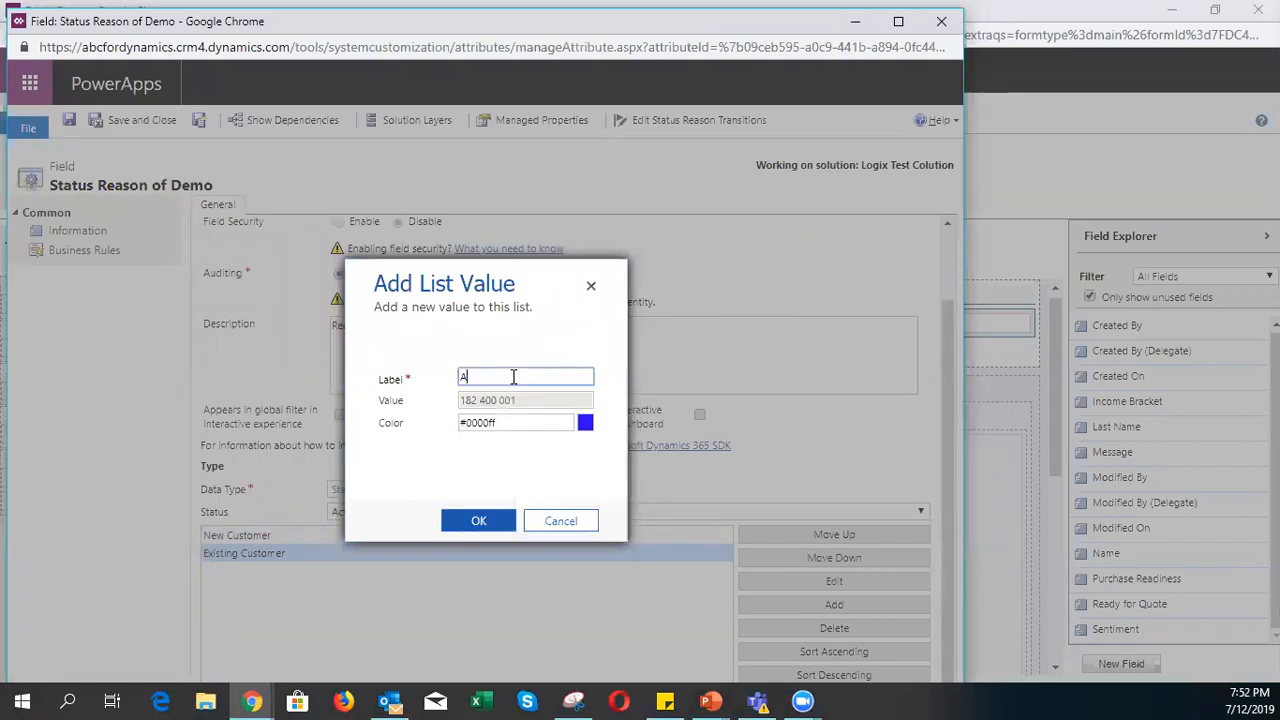
pyautogui.write('+ Customer')
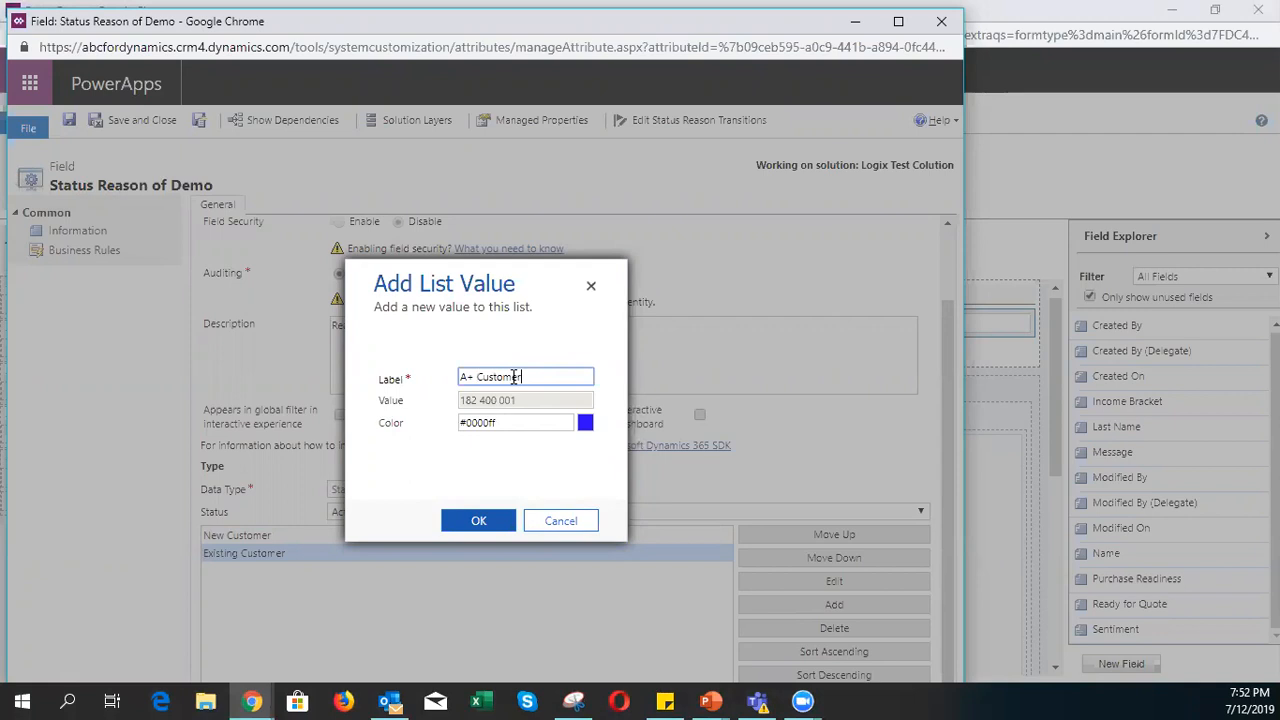
pyautogui.click(495, 522)
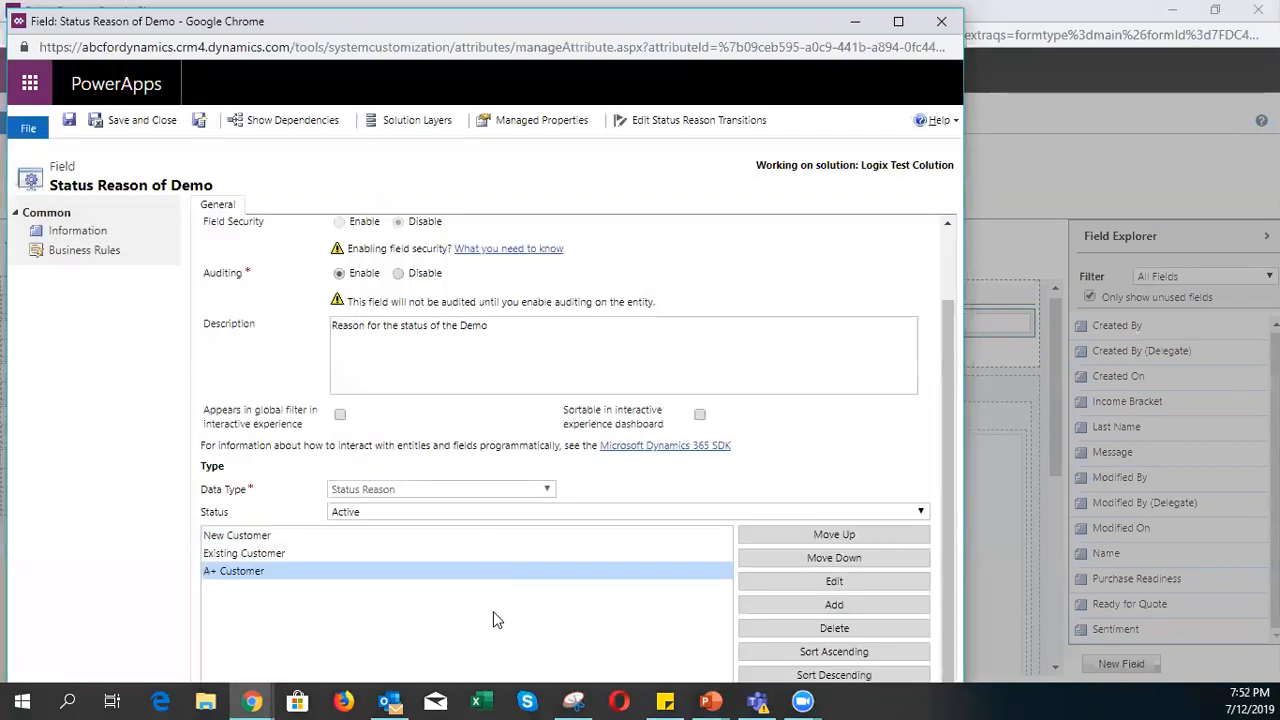
# - Add a status reason labelled "Suspended" under the Active status
pyautogui.click(829, 607)
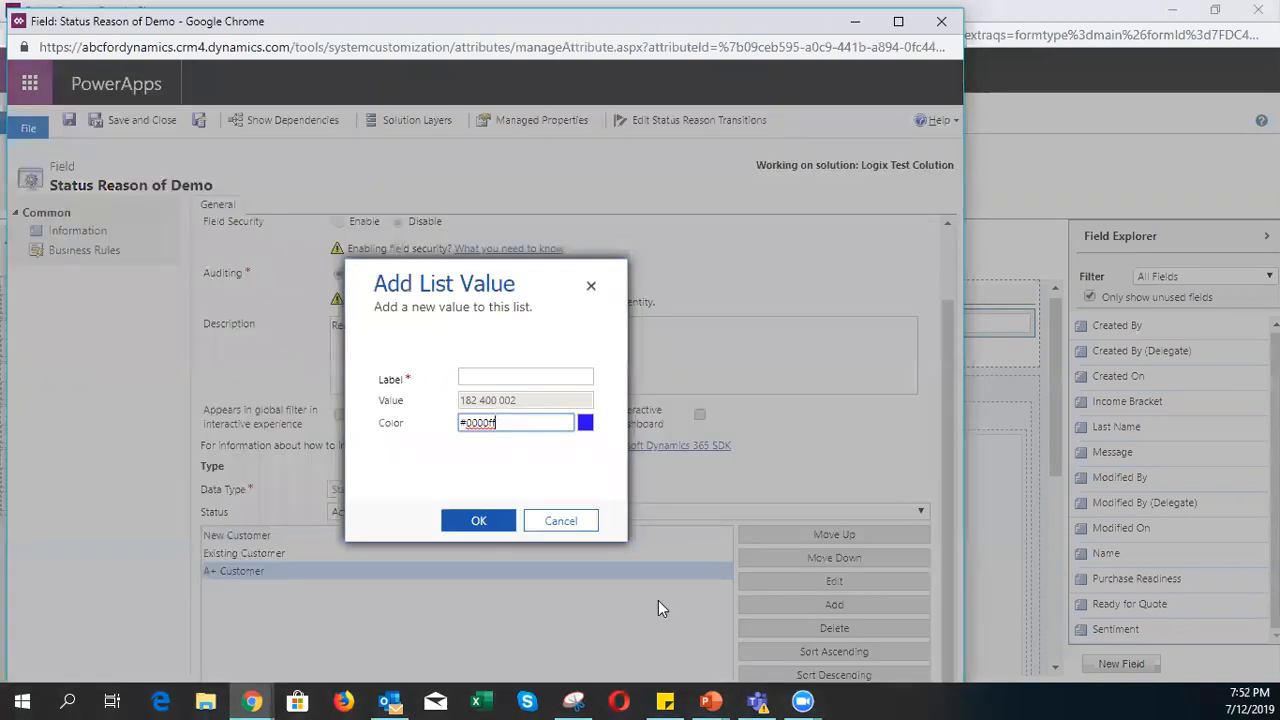
pyautogui.click(557, 377)
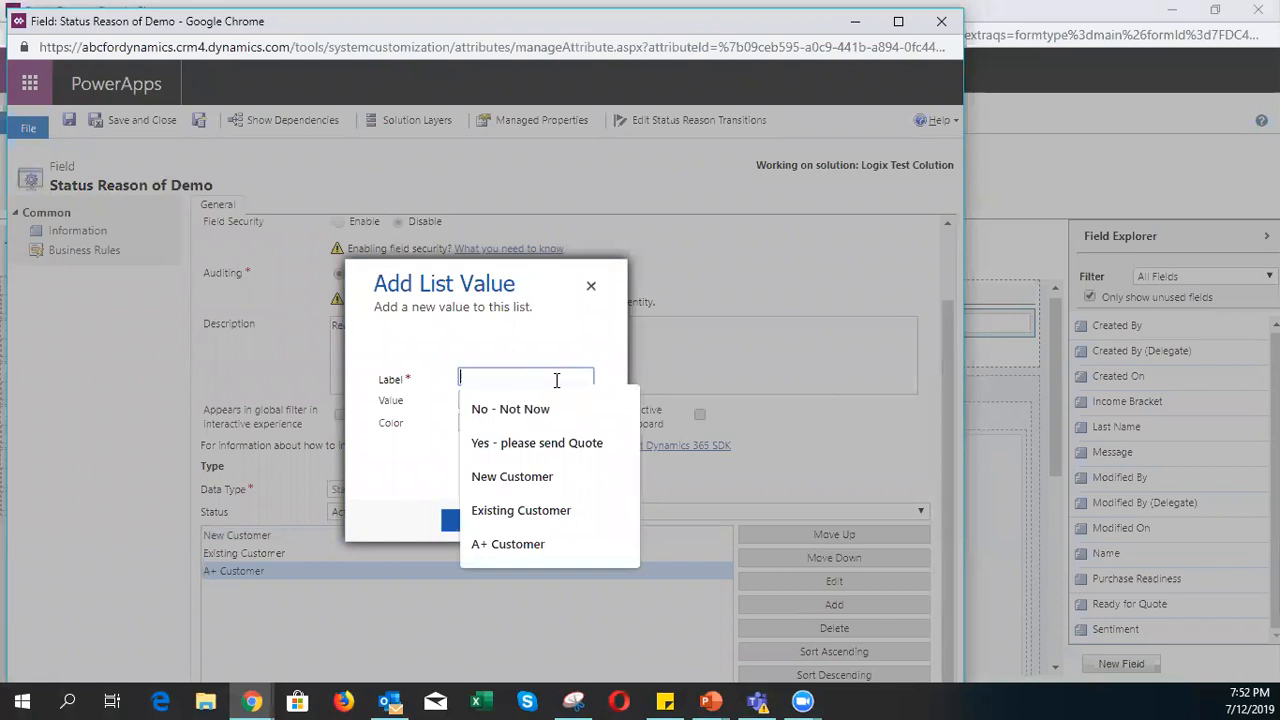
pyautogui.write('Suspended')
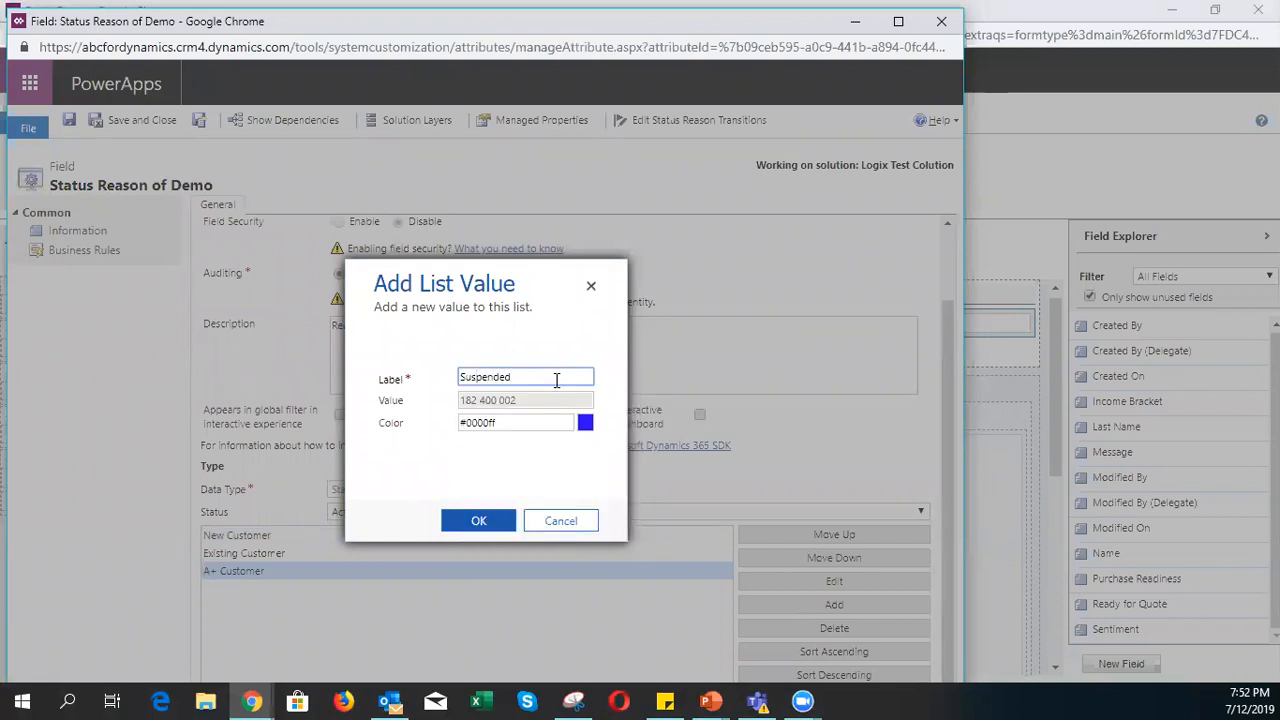
pyautogui.click(452, 522)
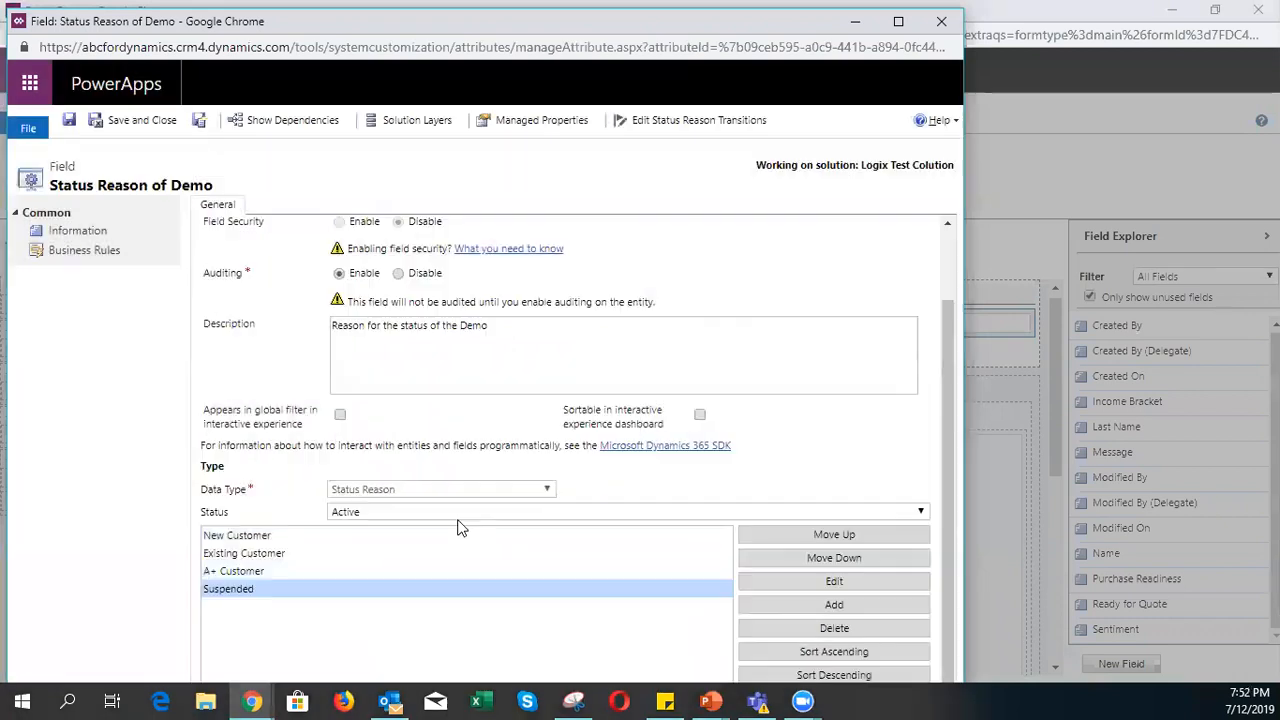
# - Add a status reason labelled "Blocked" under the Active status
pyautogui.click(825, 605)
pyautogui.click(485, 377)
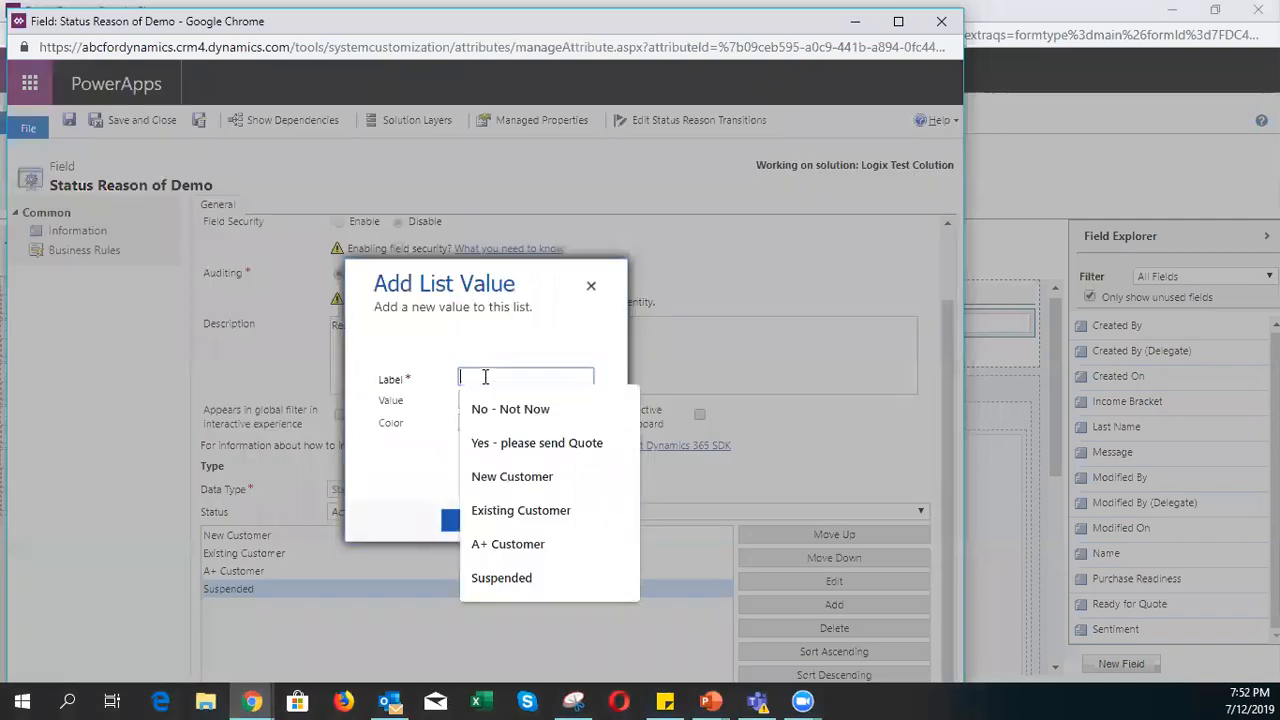
pyautogui.write('Blocked')
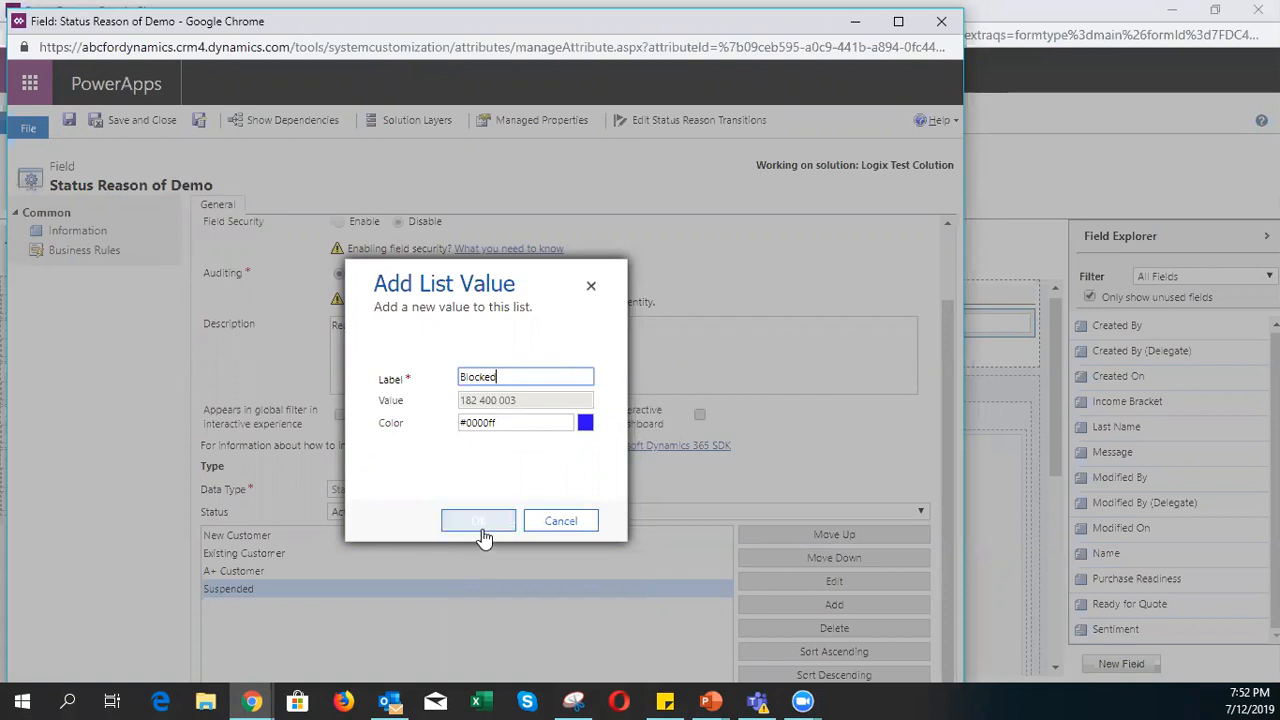
pyautogui.click(480, 530)
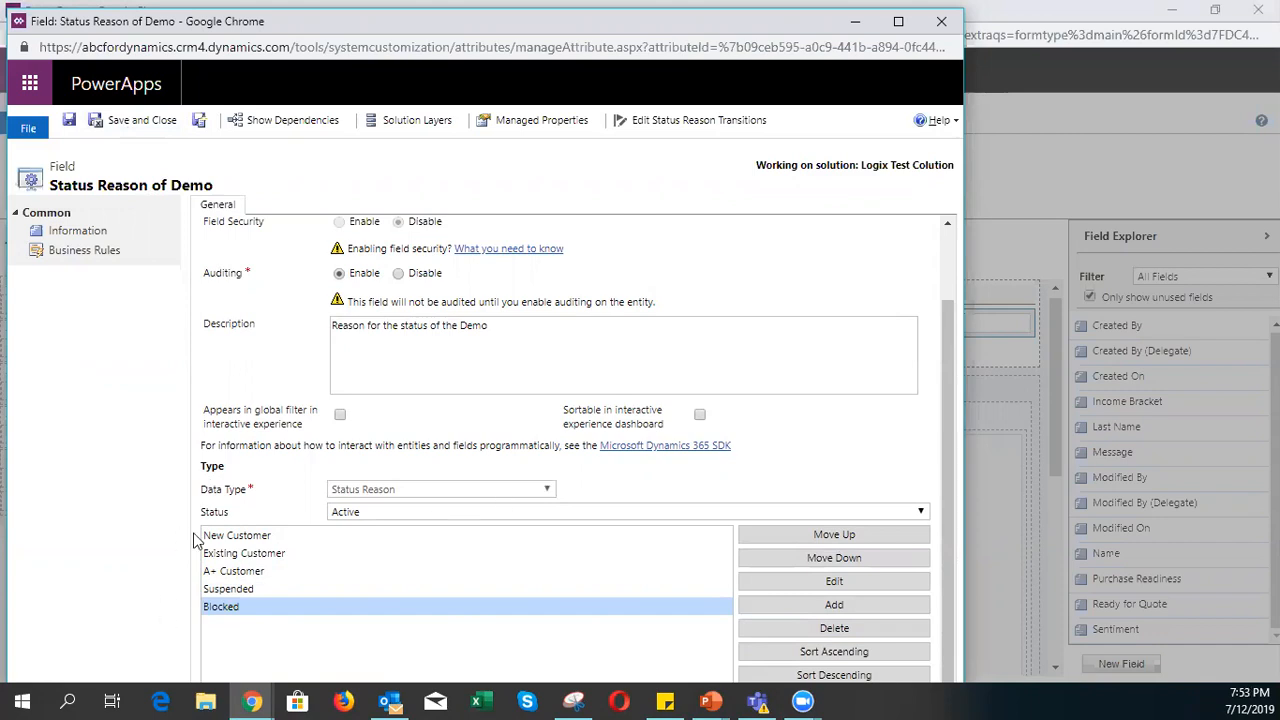
# - Check the available statuses, keeping Active selected, then save and close the Status Reason field and accept its form properties
pyautogui.click(399, 514)
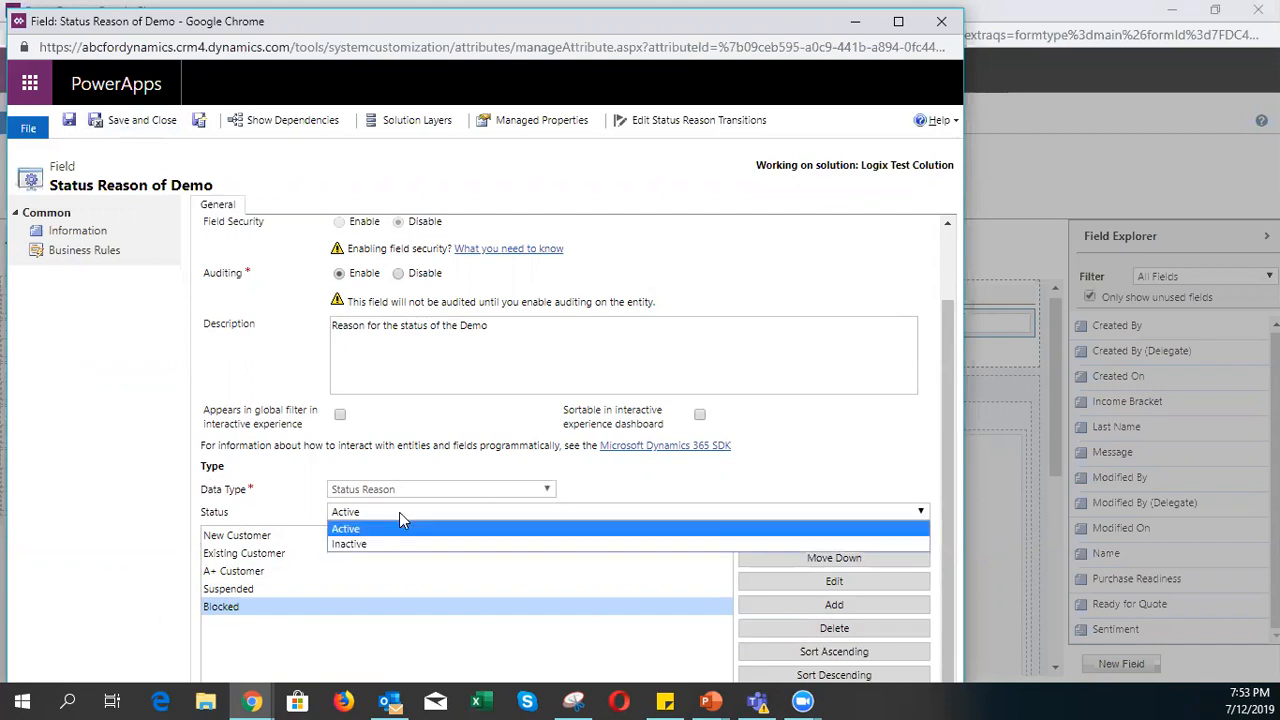
pyautogui.click(380, 530)
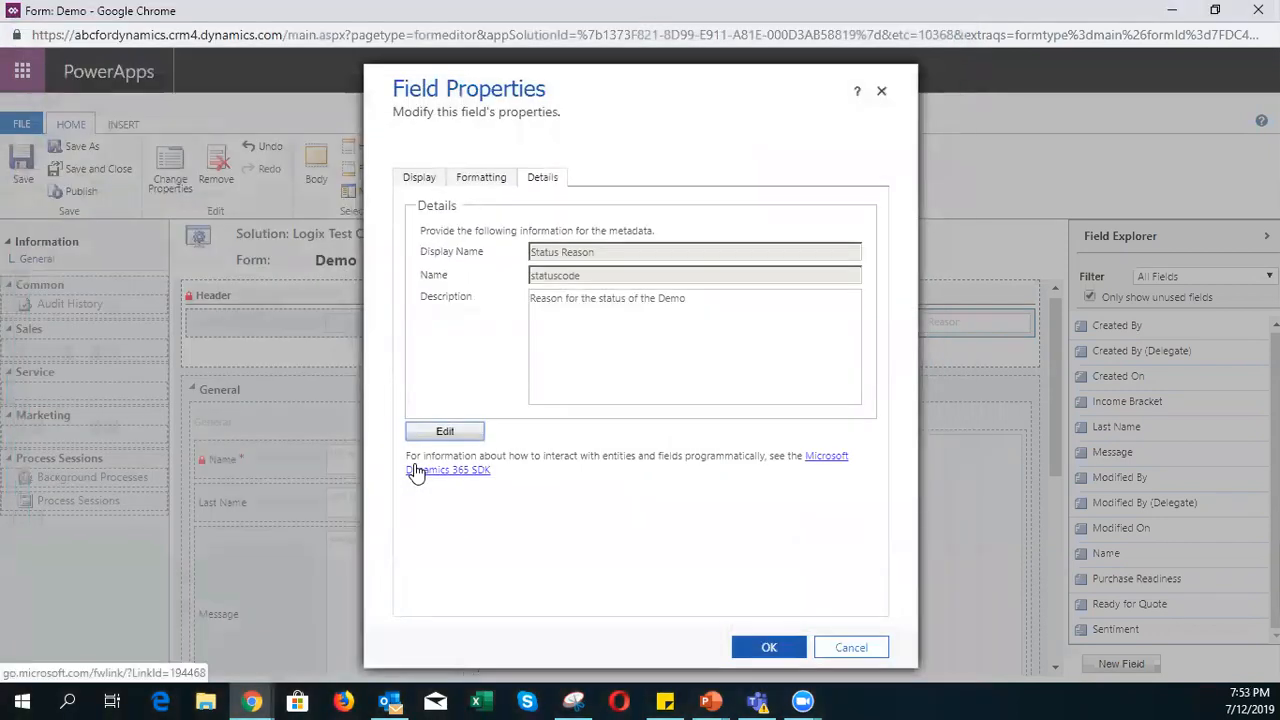
pyautogui.click(768, 645)
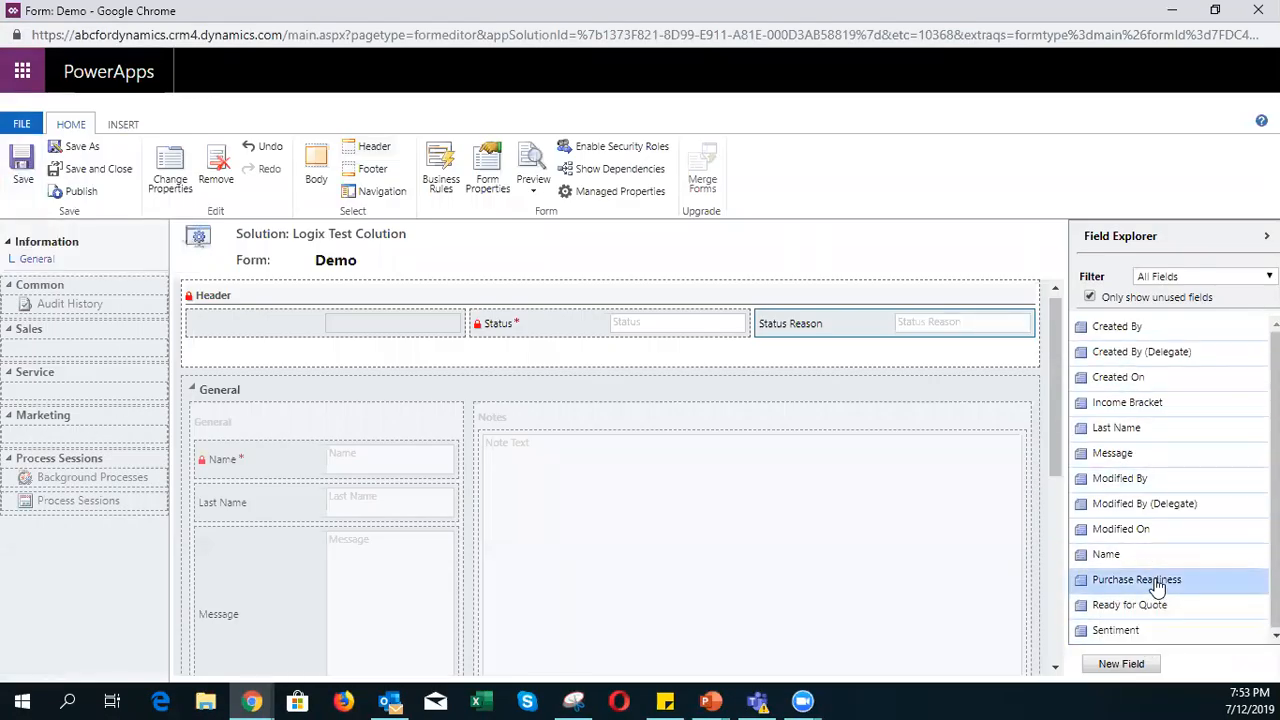
# - Save and publish the Demo form with the Status and Status Reason fields in its header
pyautogui.scroll(-1, 332, 538)
pyautogui.scroll(2, 360, 514)
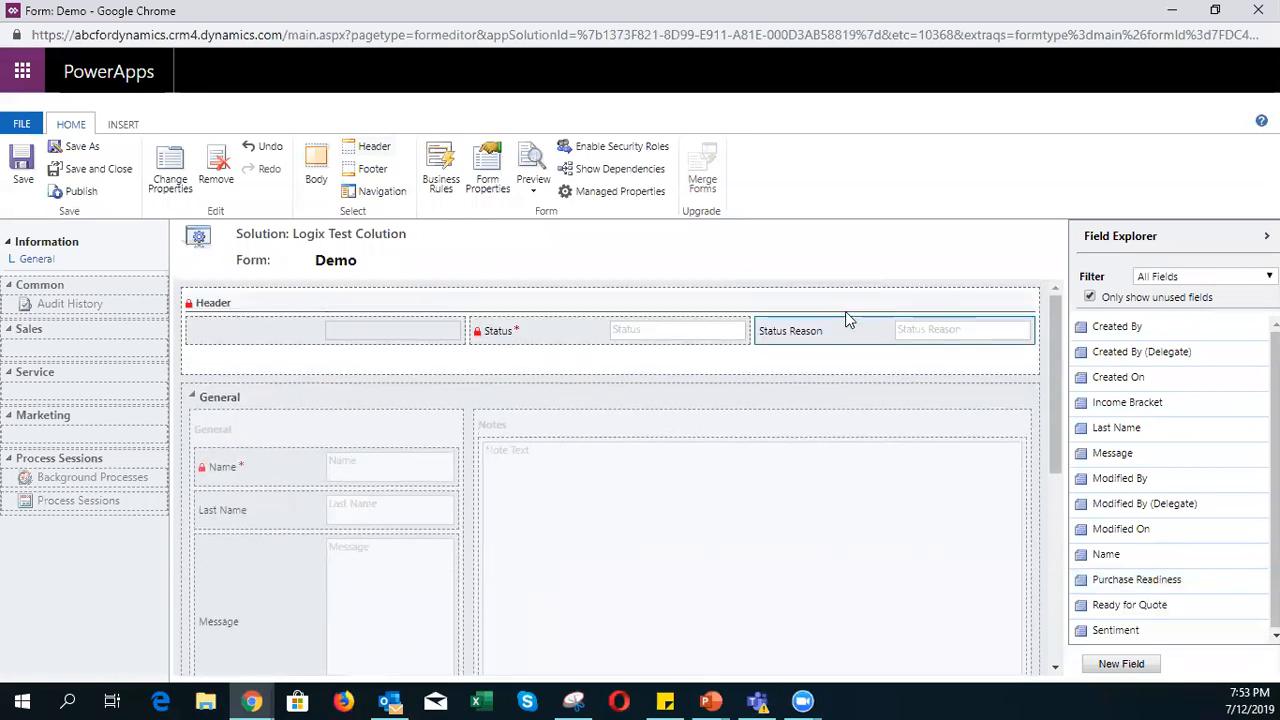
pyautogui.click(18, 187)
pyautogui.click(68, 196)
# - Switch to the Demo record in Dynamics 365, reload it, and set its Status Reason to Existing Customer in the header
pyautogui.click(1150, 18)
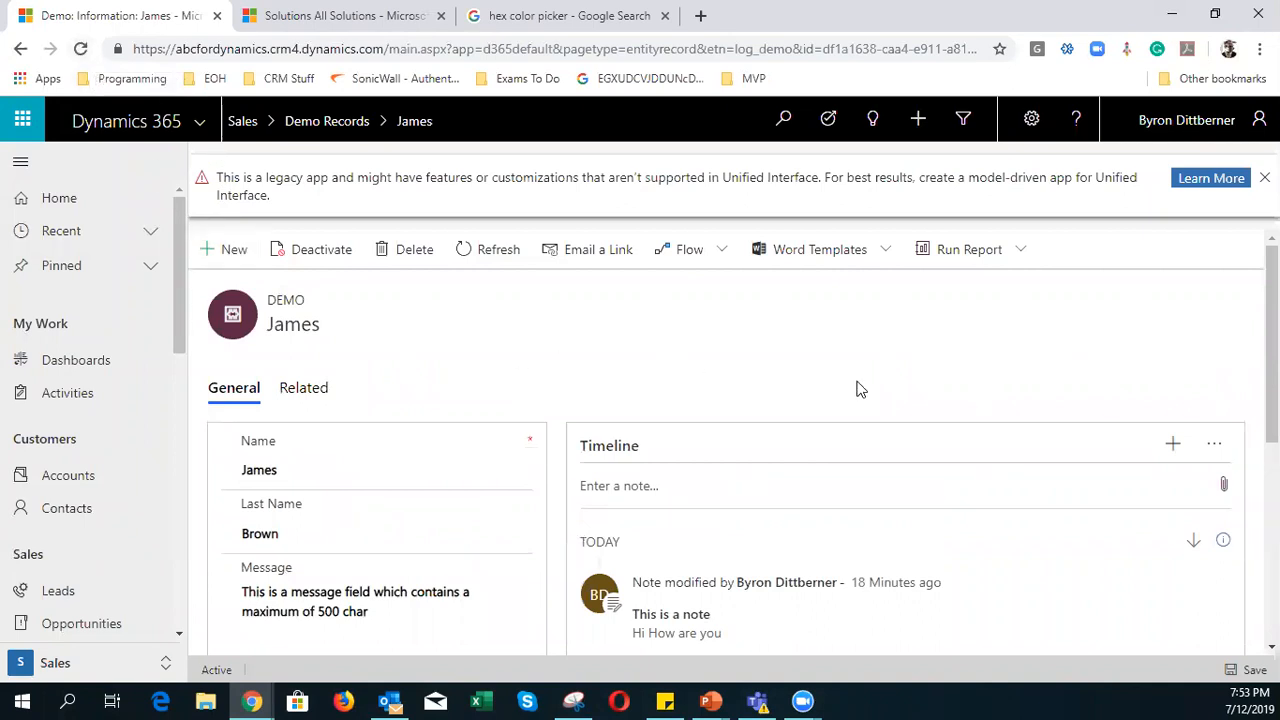
pyautogui.click(80, 48)
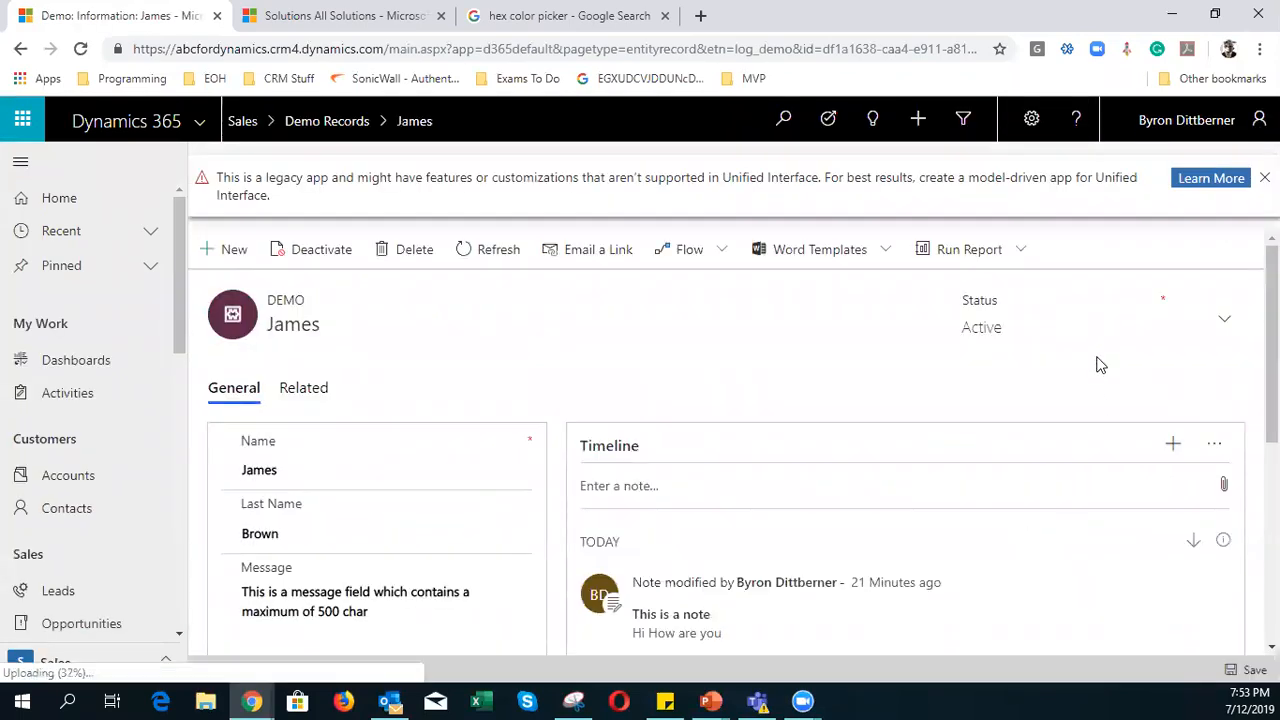
pyautogui.click(1265, 178)
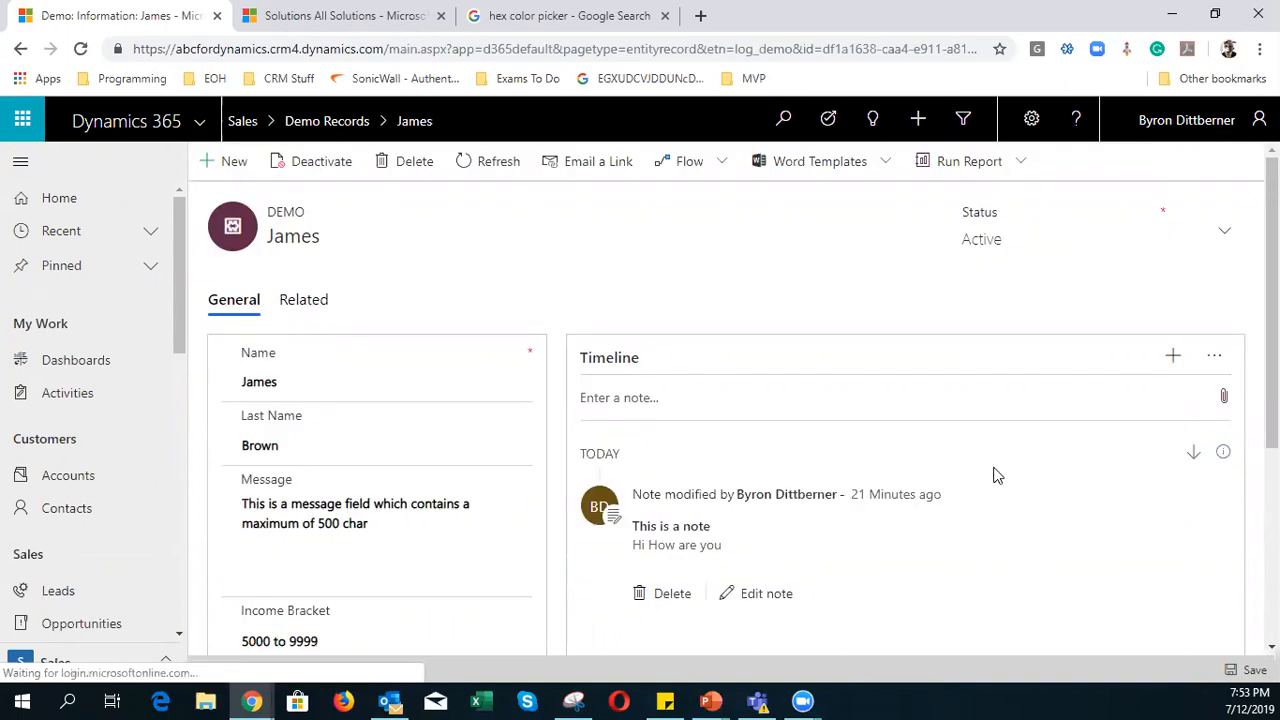
pyautogui.click(1227, 238)
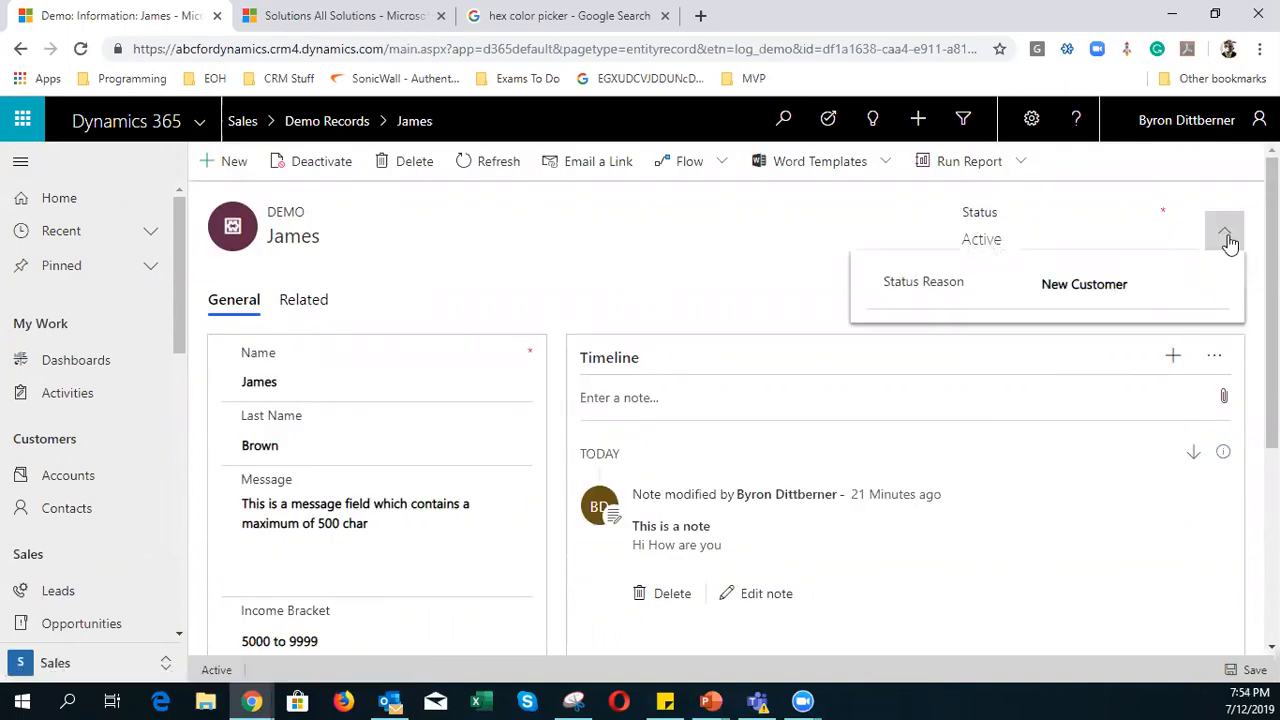
pyautogui.click(1065, 289)
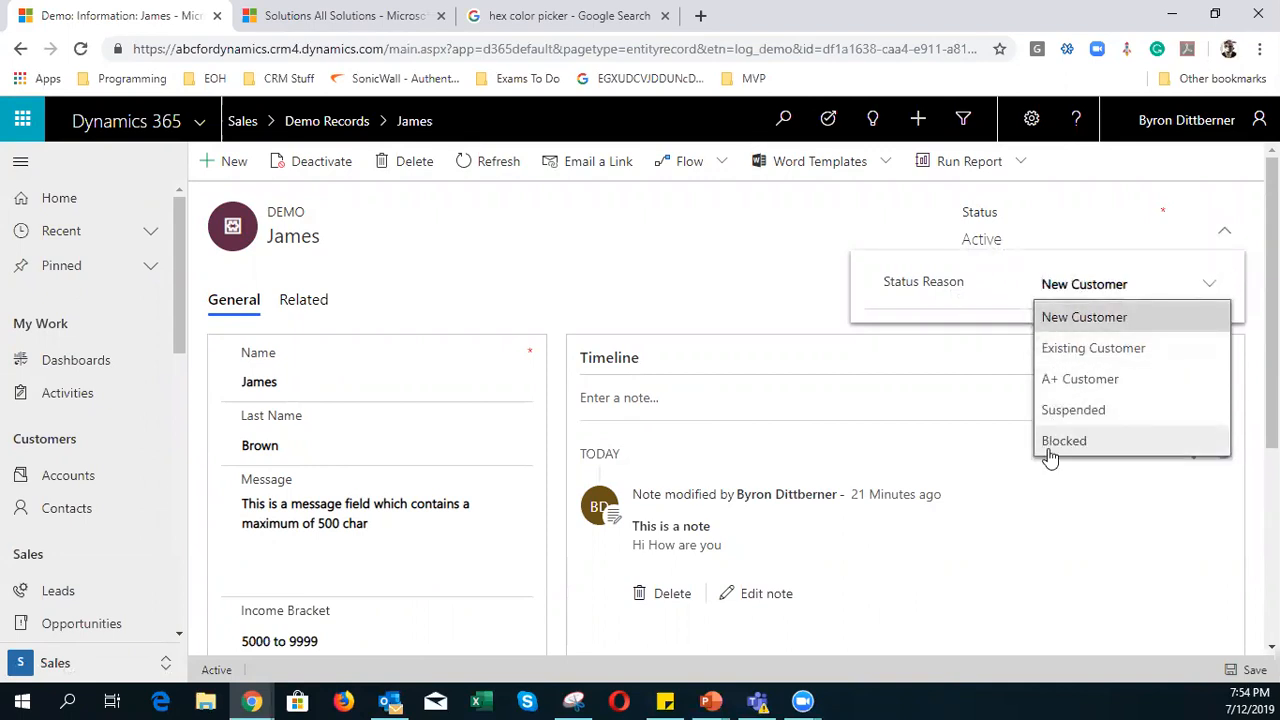
pyautogui.click(1072, 350)
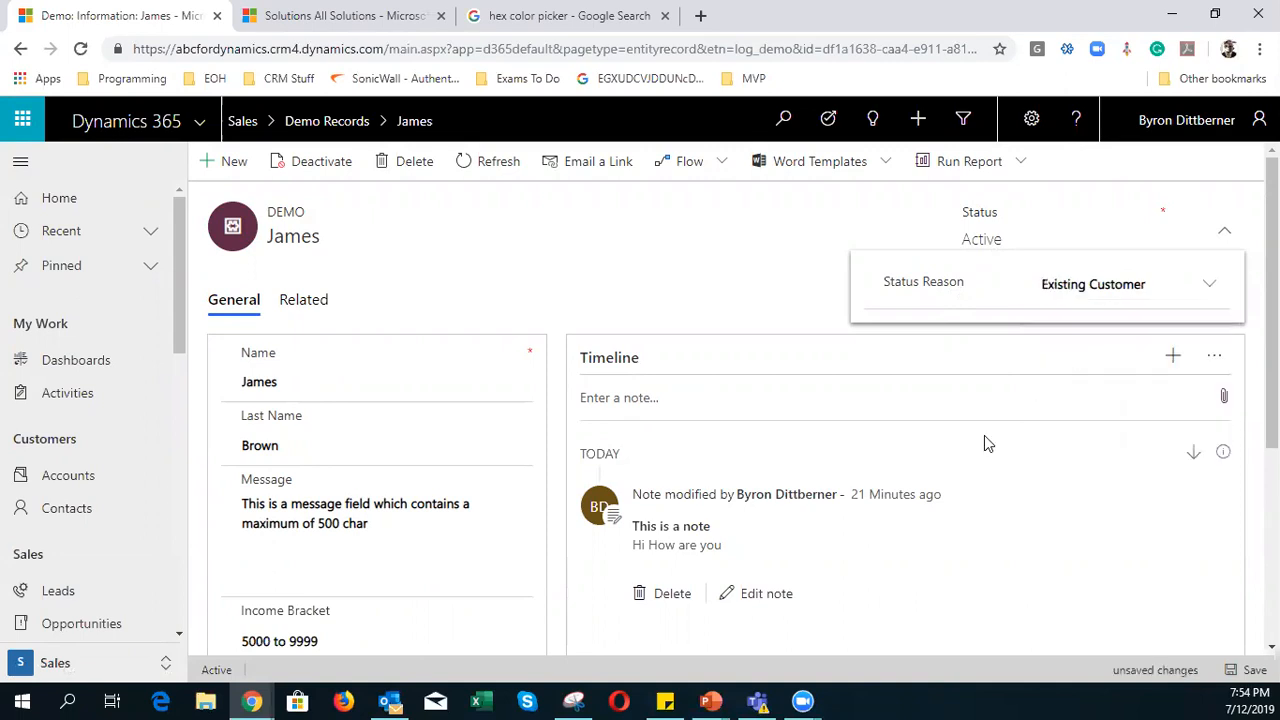
# - Change the record's Status Reason to A+ Customer in the header, save the record, and review the saved value and form
pyautogui.click(1100, 285)
pyautogui.click(1101, 380)
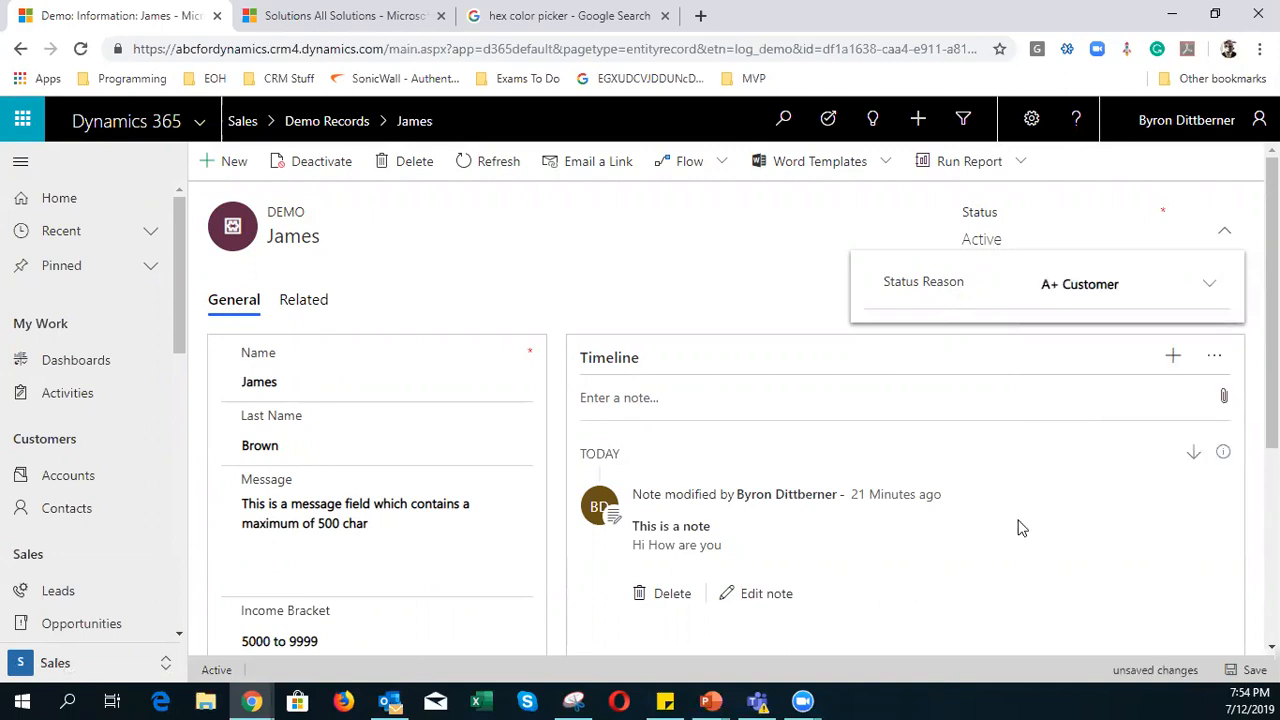
pyautogui.click(739, 244)
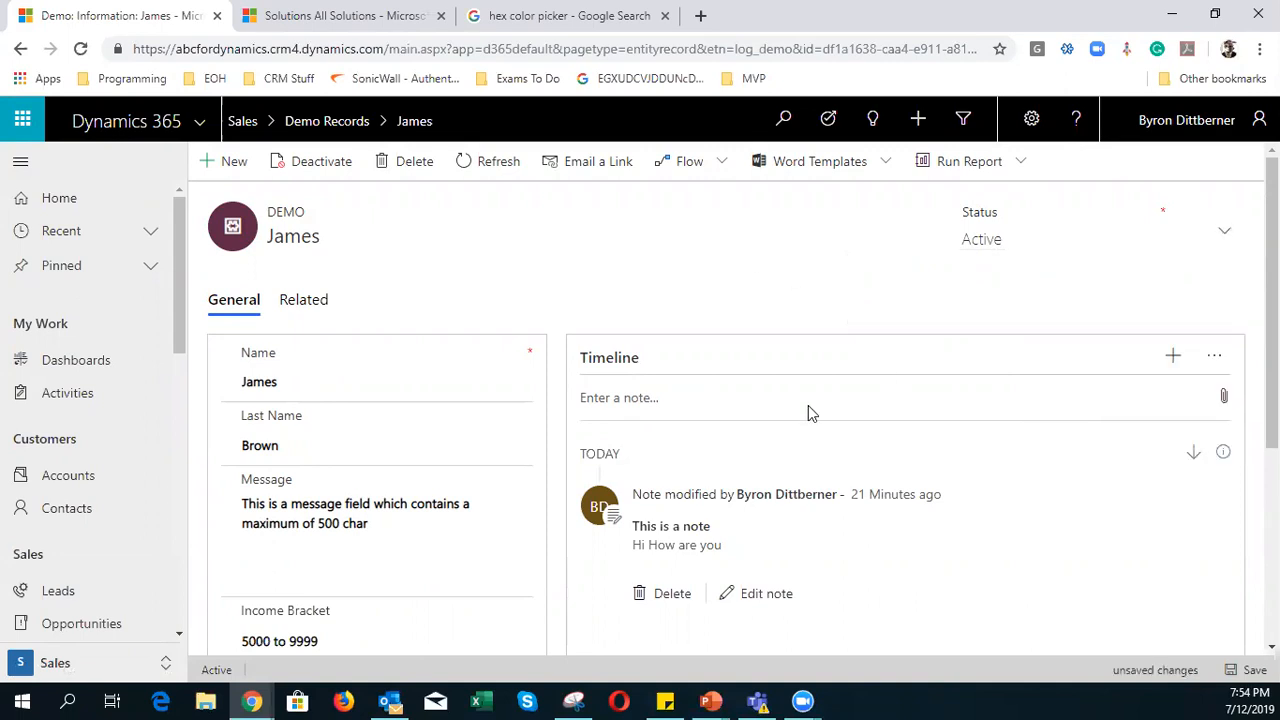
pyautogui.click(1245, 670)
pyautogui.click(1227, 240)
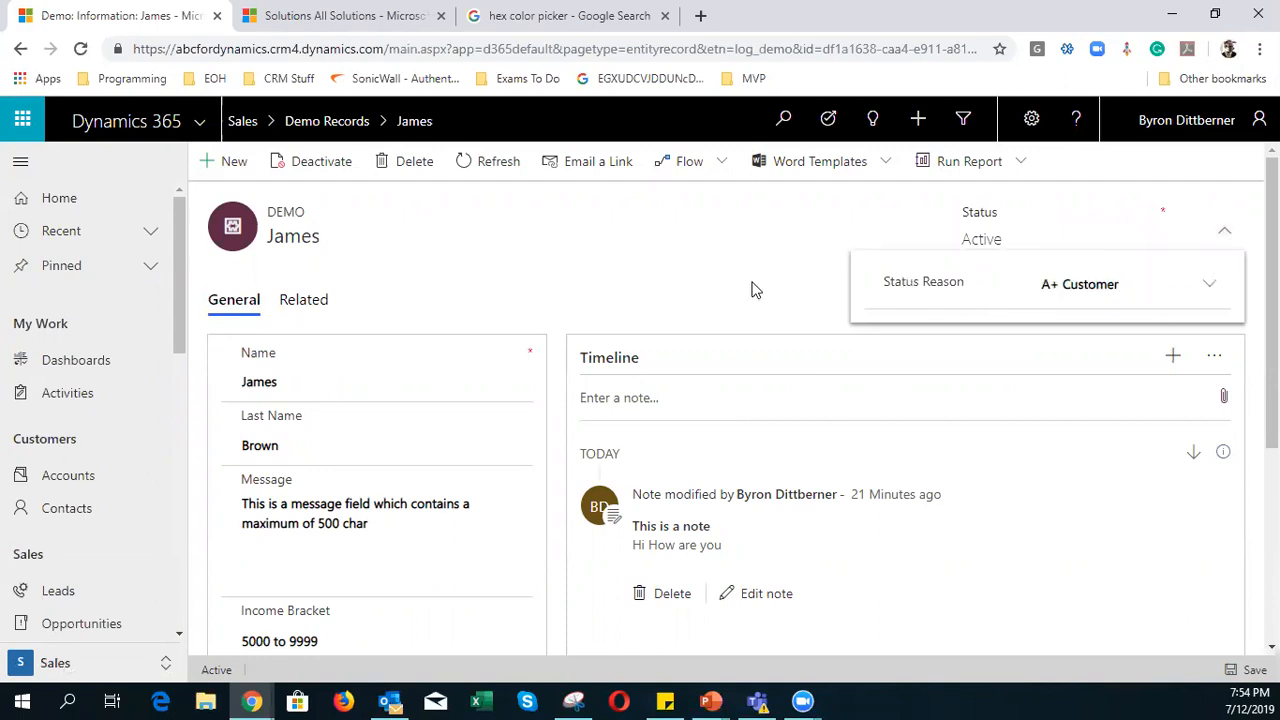
pyautogui.click(890, 448)
pyautogui.scroll(-3, 892, 446)
pyautogui.scroll(4, 892, 446)
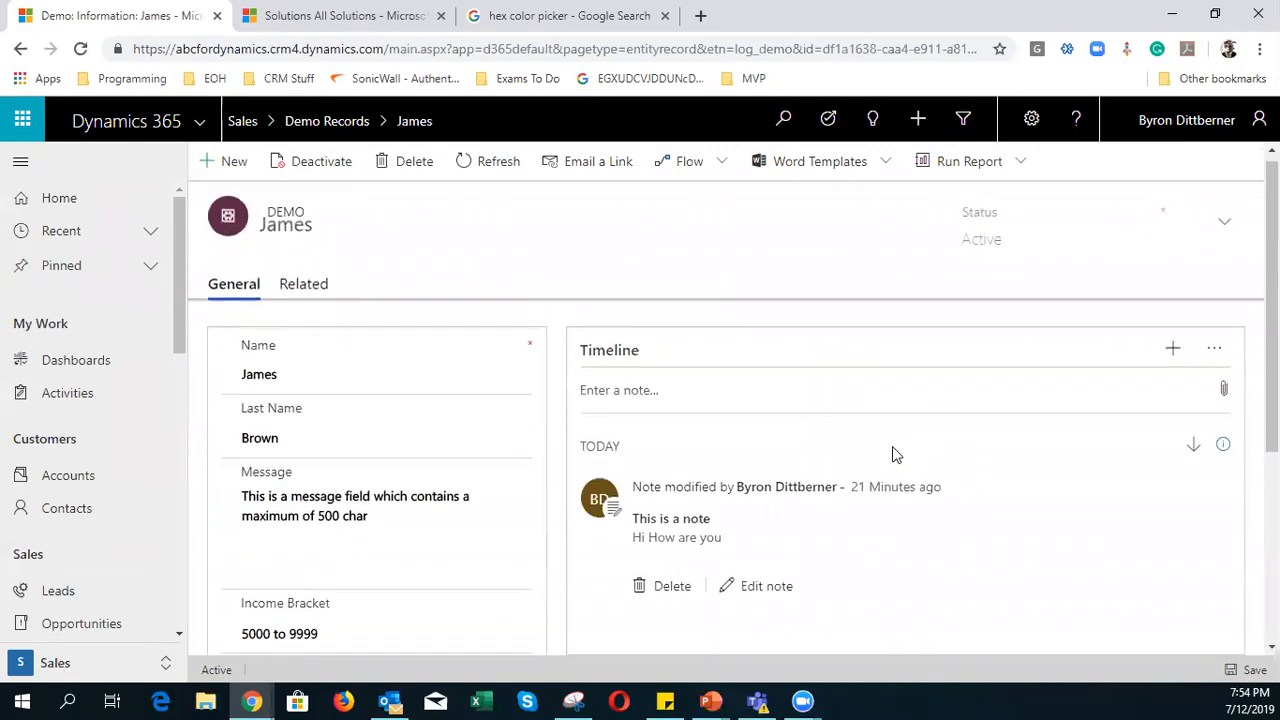
pyautogui.scroll(-1, 892, 446)
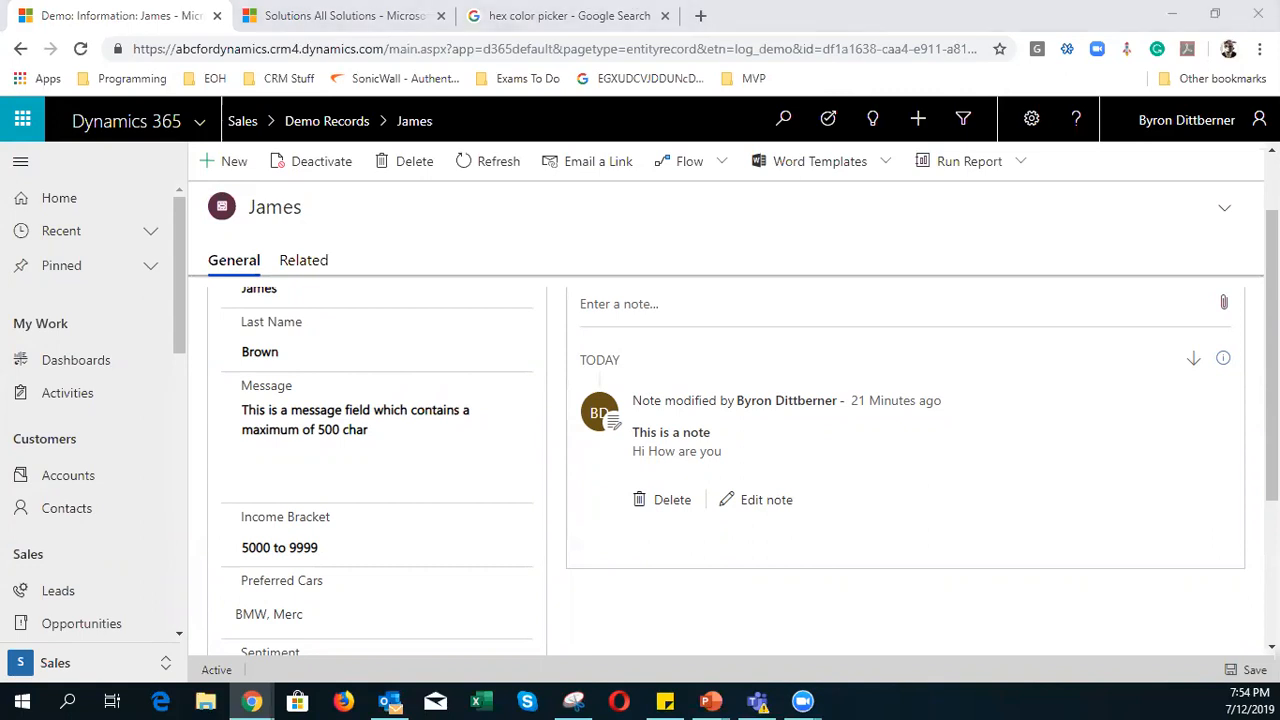
# - Switch to the Logix Test Colution solution and start a new Demo field named "Quanitity" with the Whole Number data type
pyautogui.hotkey('alt', 'Tab')
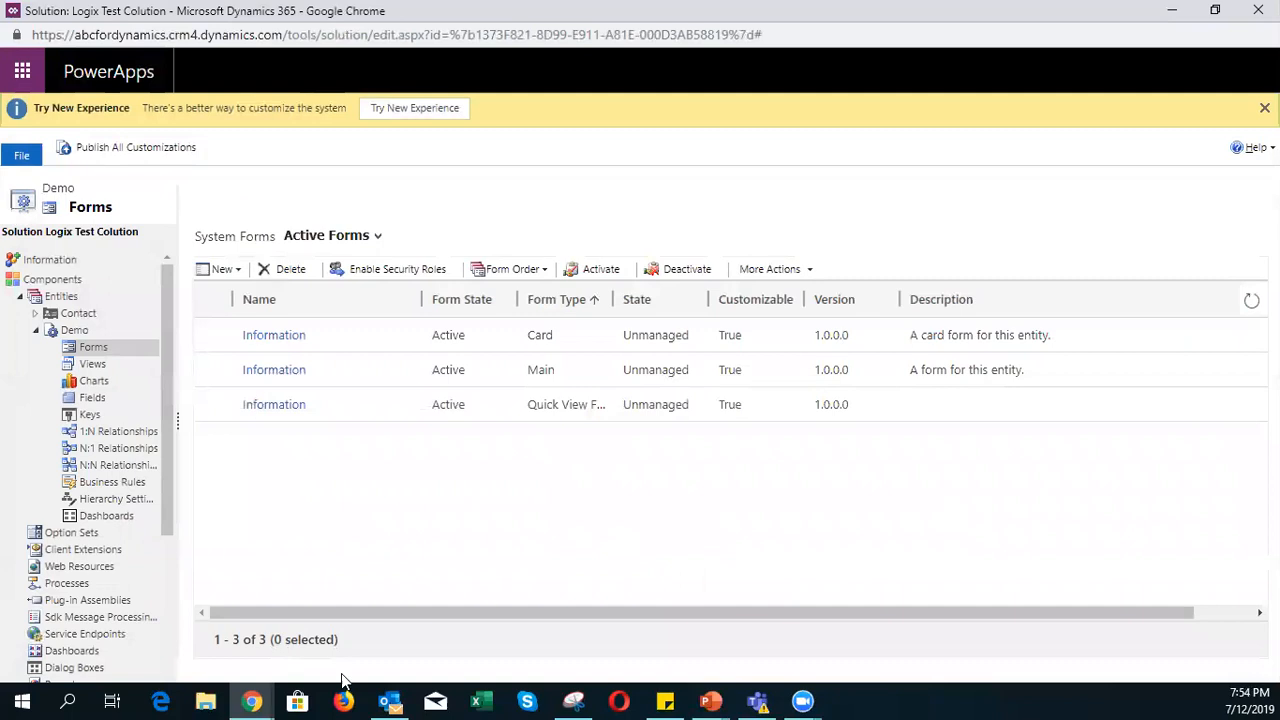
pyautogui.click(92, 398)
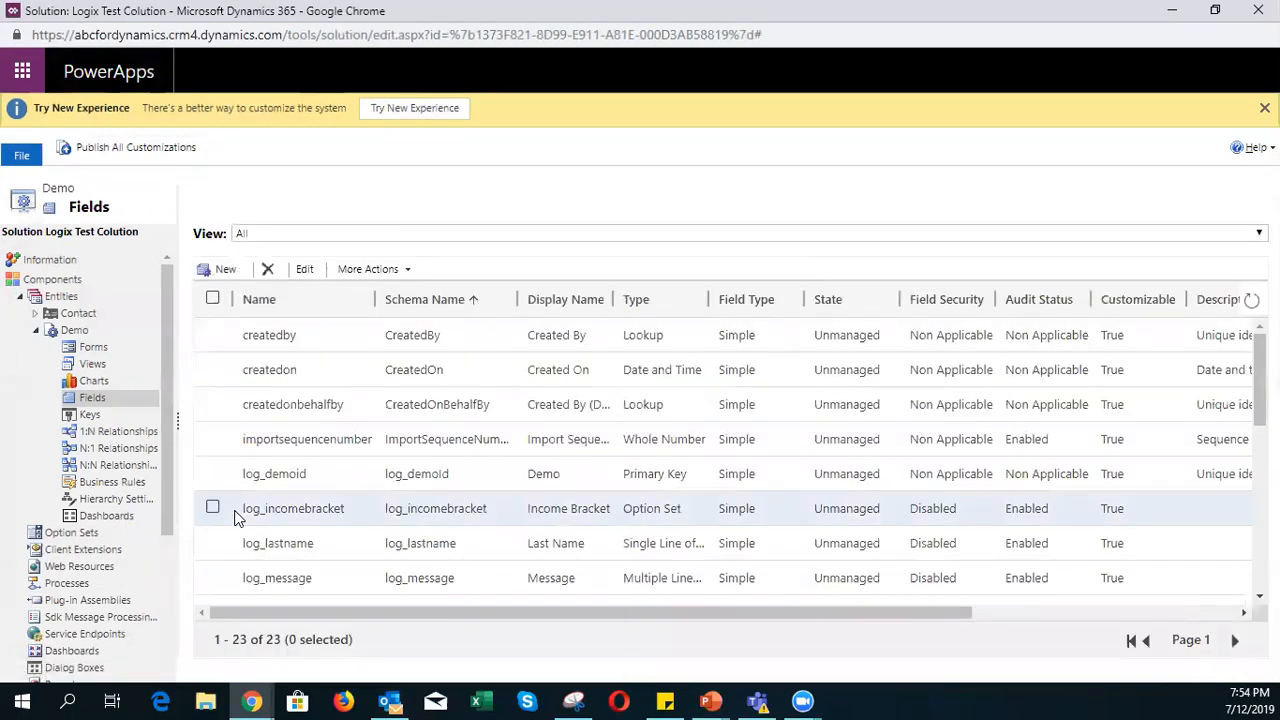
pyautogui.click(218, 269)
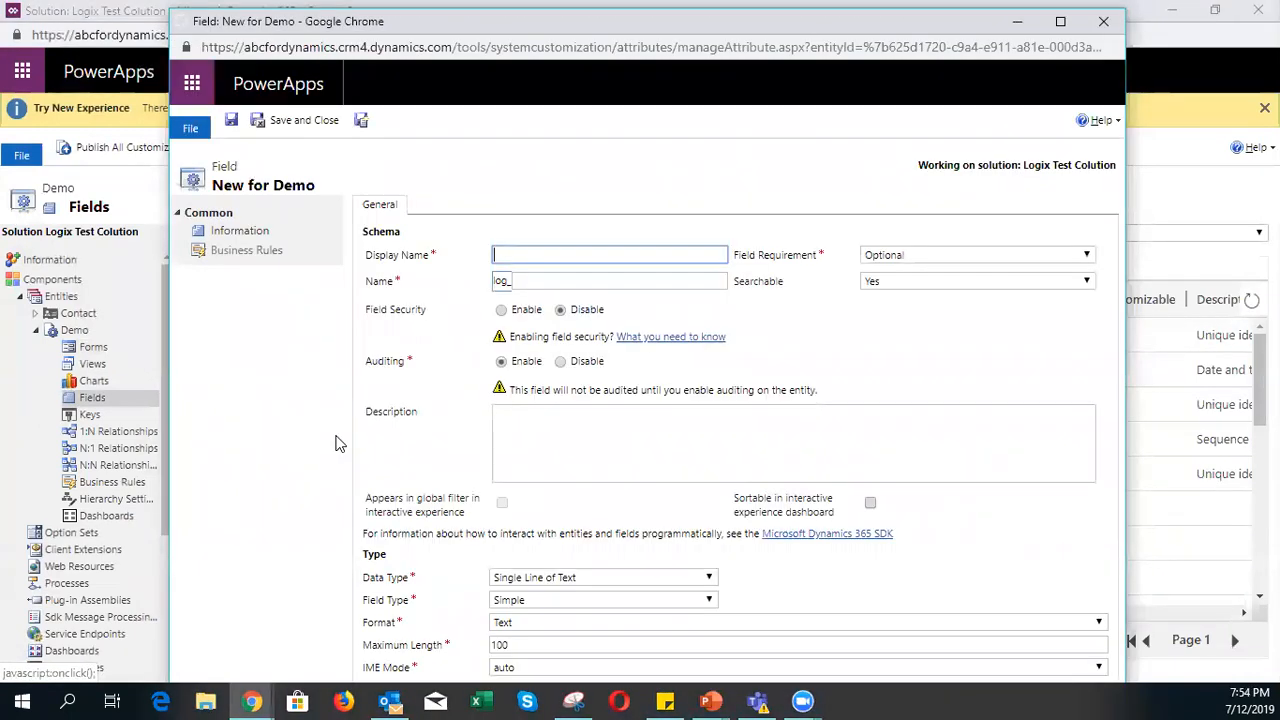
pyautogui.write('C')
pyautogui.click(340, 443)
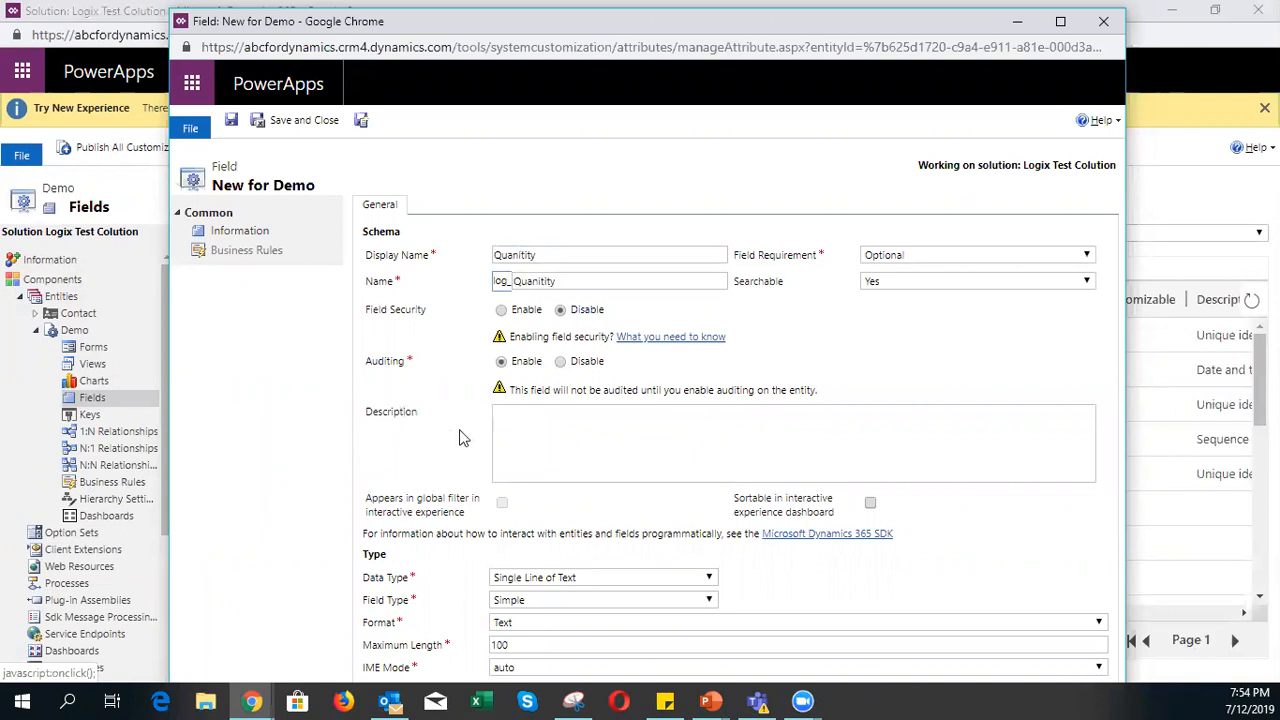
pyautogui.click(505, 577)
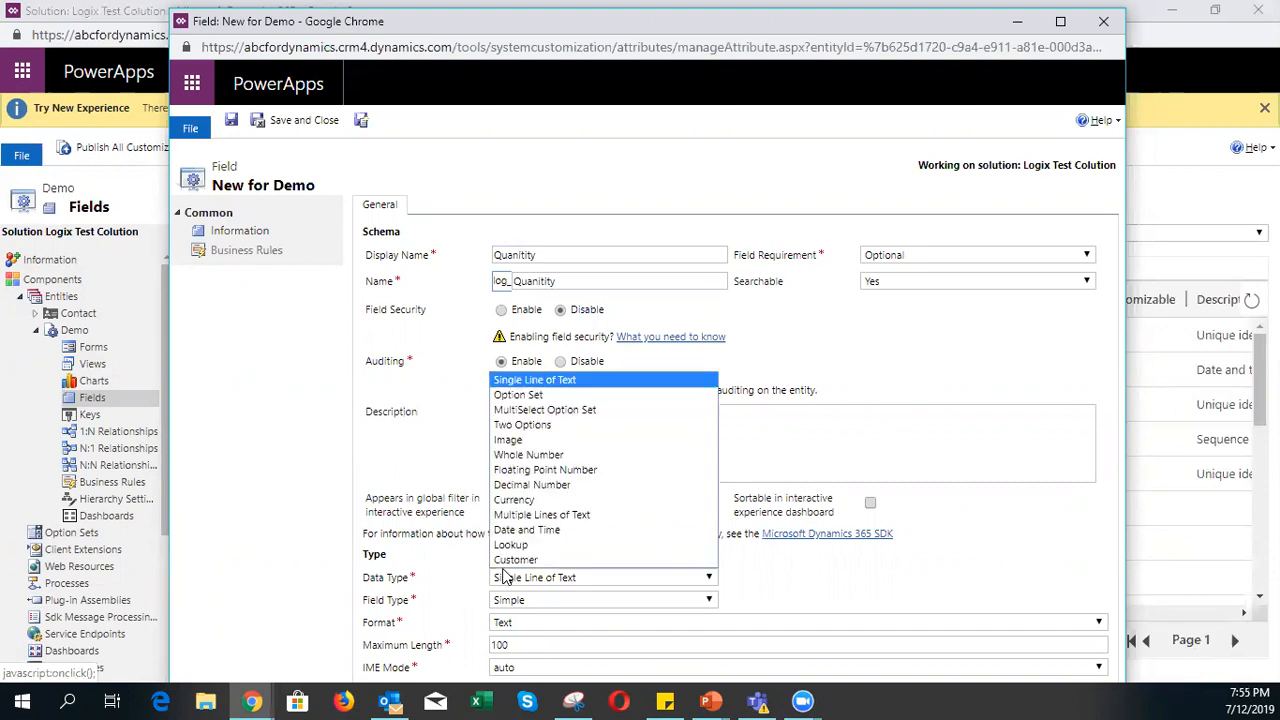
pyautogui.click(508, 455)
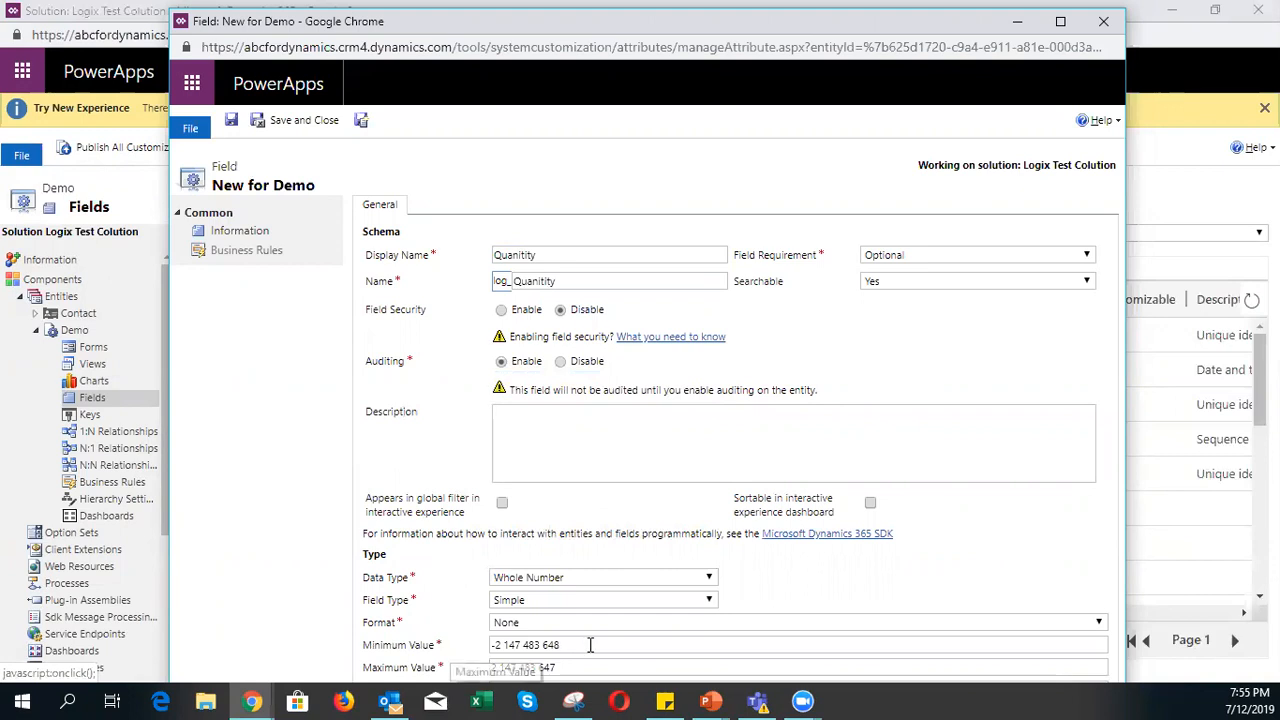
# - Set the Quanitity field's minimum value to 0 and maximum to 500, then save it and start another new field
pyautogui.moveTo(588, 645); pyautogui.dragTo(400, 647)
pyautogui.moveTo(402, 700)
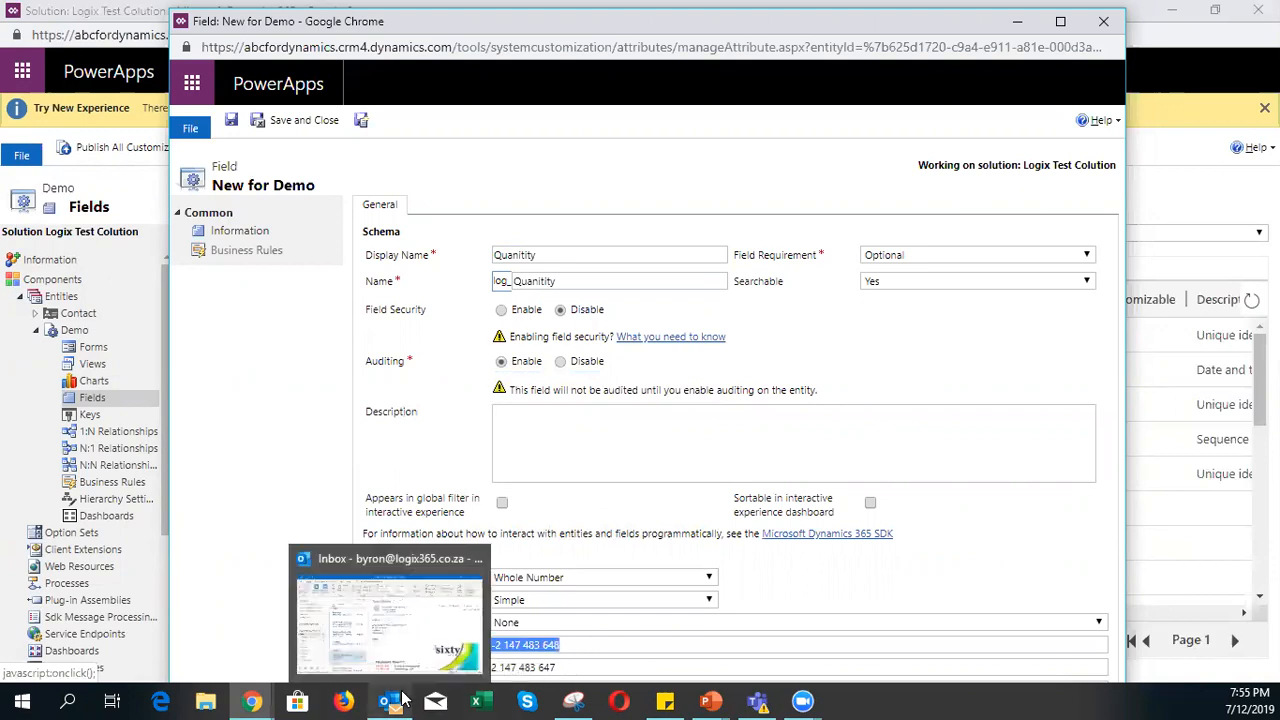
pyautogui.write('0')
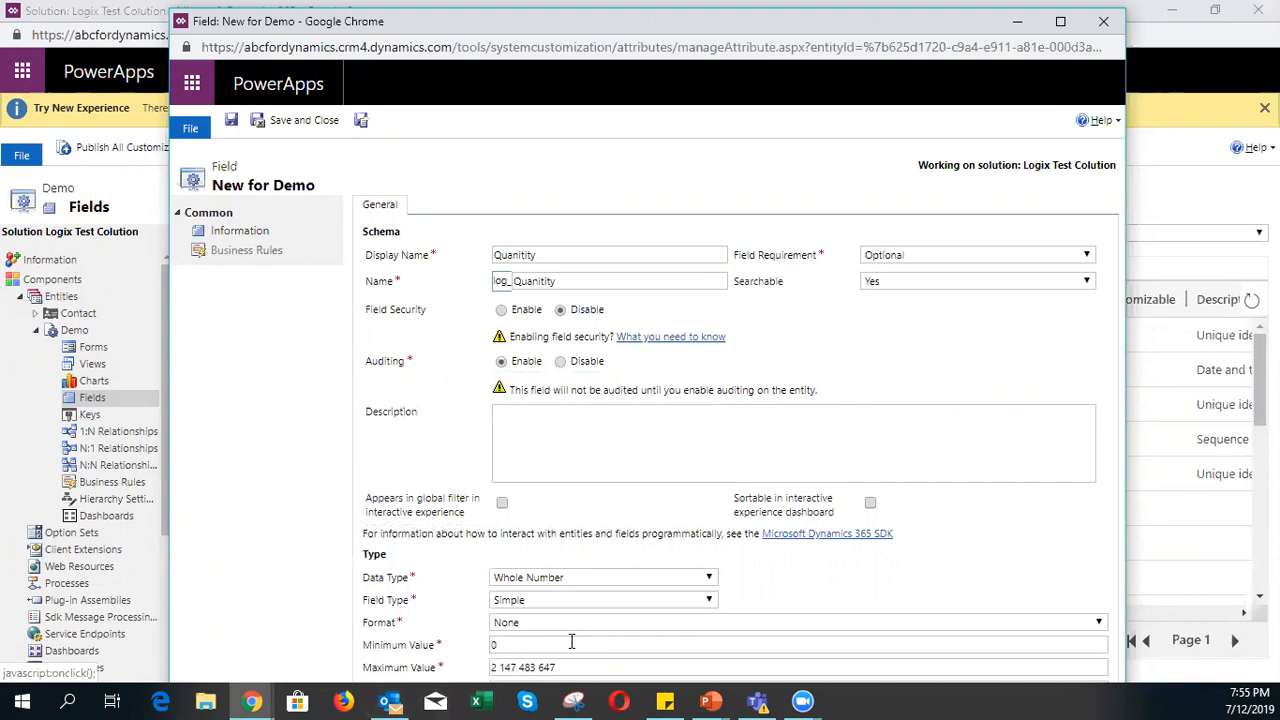
pyautogui.doubleClick(527, 30)
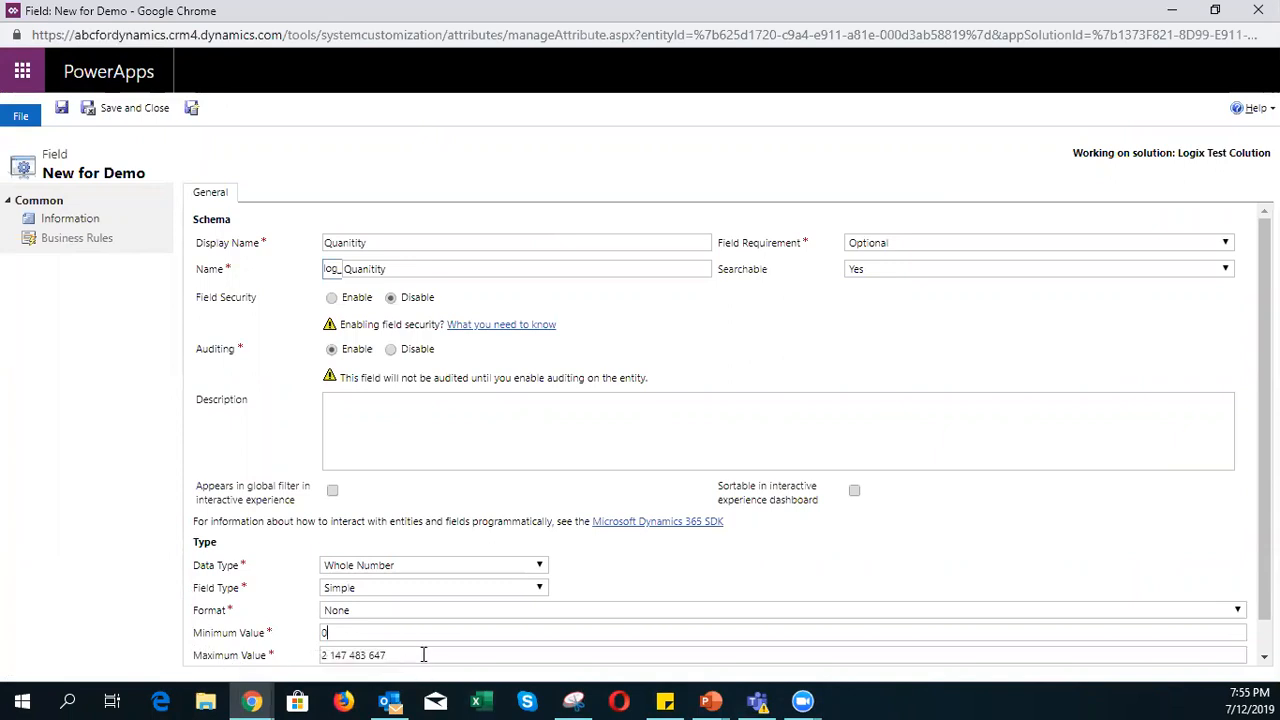
pyautogui.click(310, 651)
pyautogui.write('500')
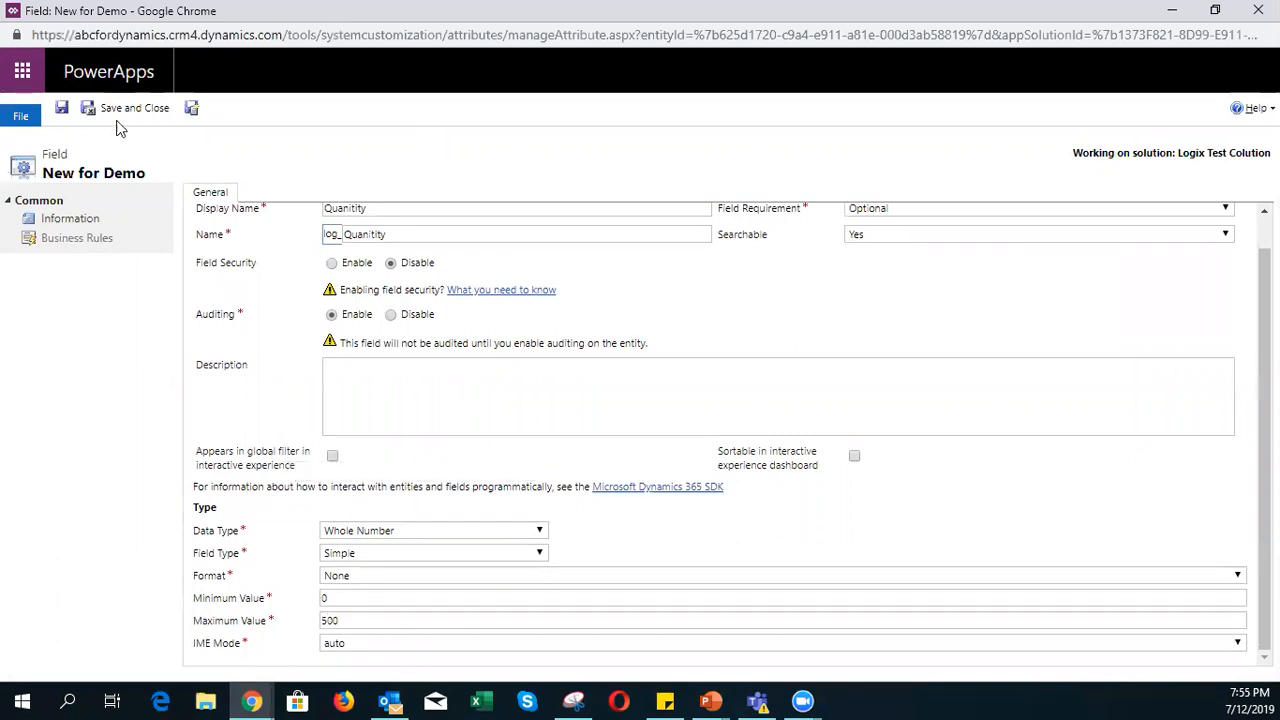
pyautogui.click(191, 106)
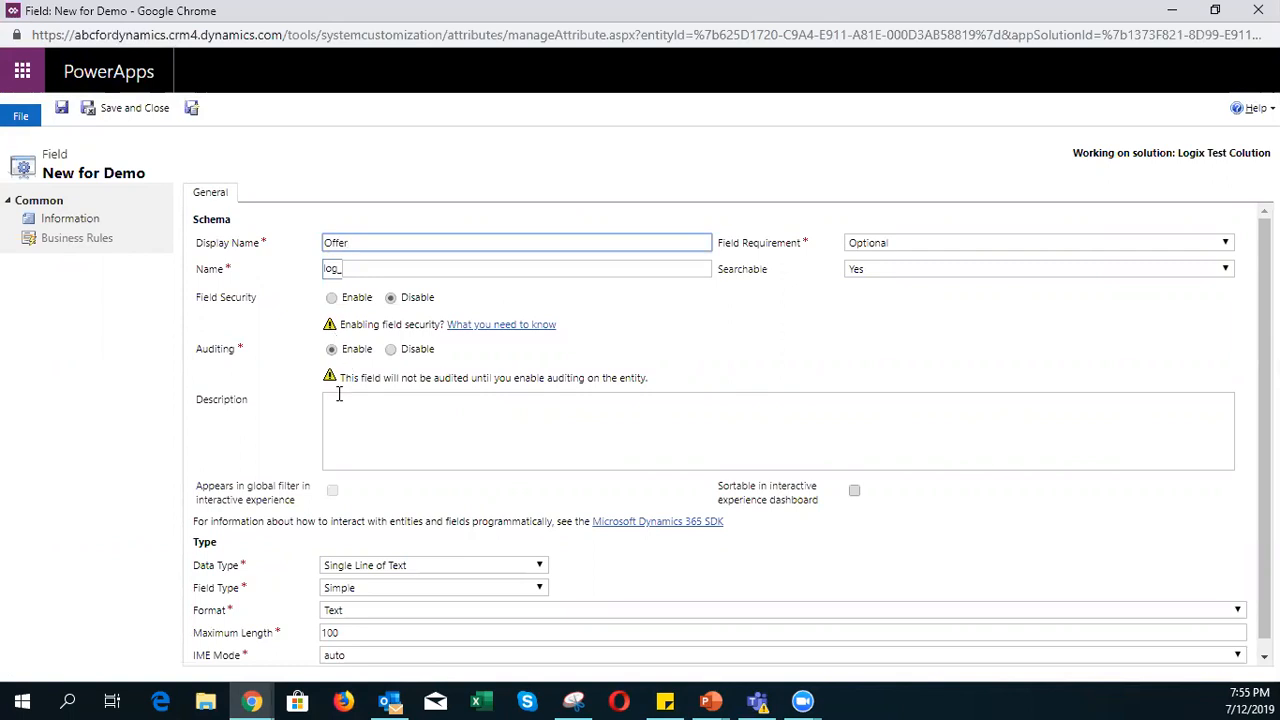
# - Give the new field the display name "Offer" and the Currency data type
pyautogui.scroll(-1, 338, 392)
pyautogui.click(364, 556)
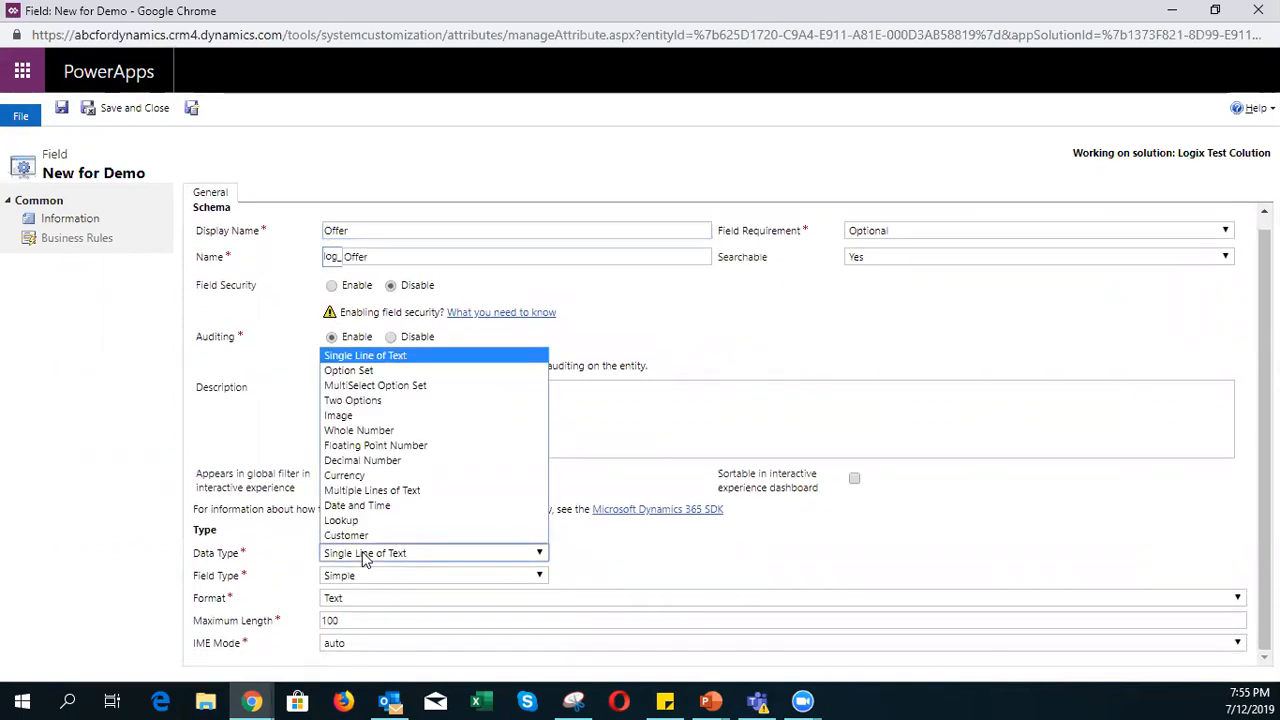
pyautogui.click(349, 476)
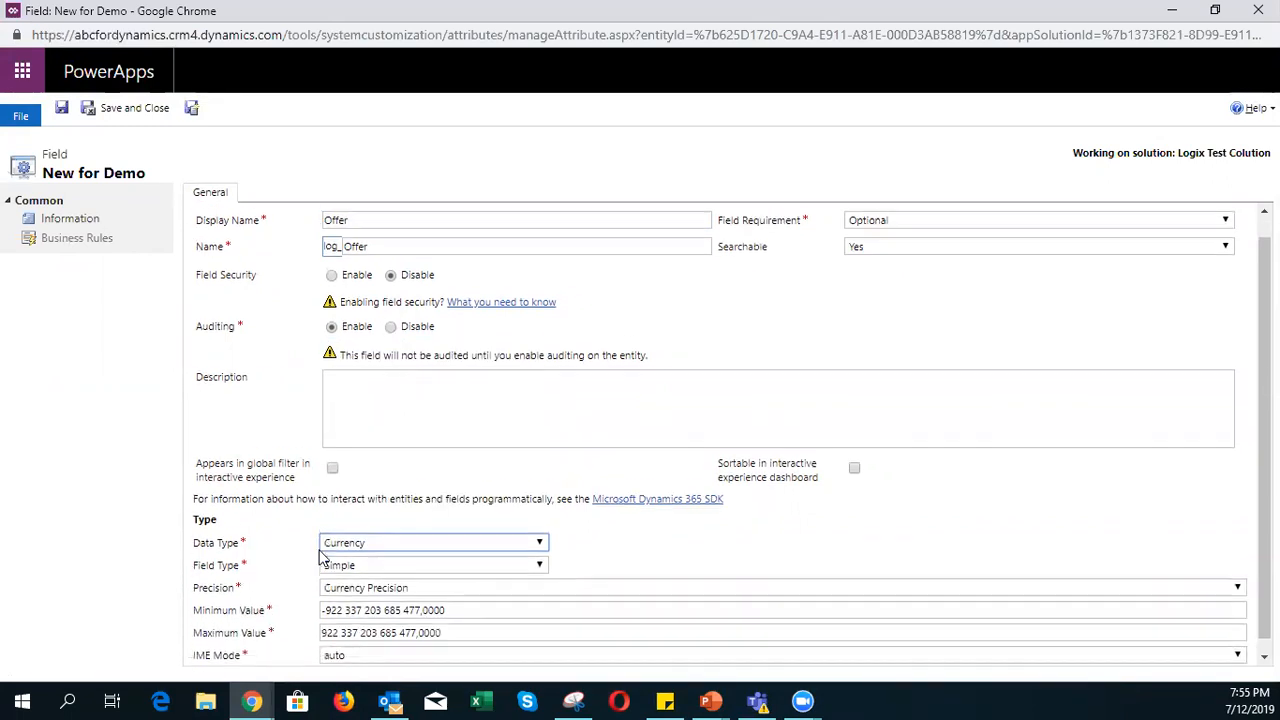
# - Set the Offer field's minimum value to 0 and maximum to 1000, then save and close it
pyautogui.moveTo(449, 603); pyautogui.dragTo(213, 600)
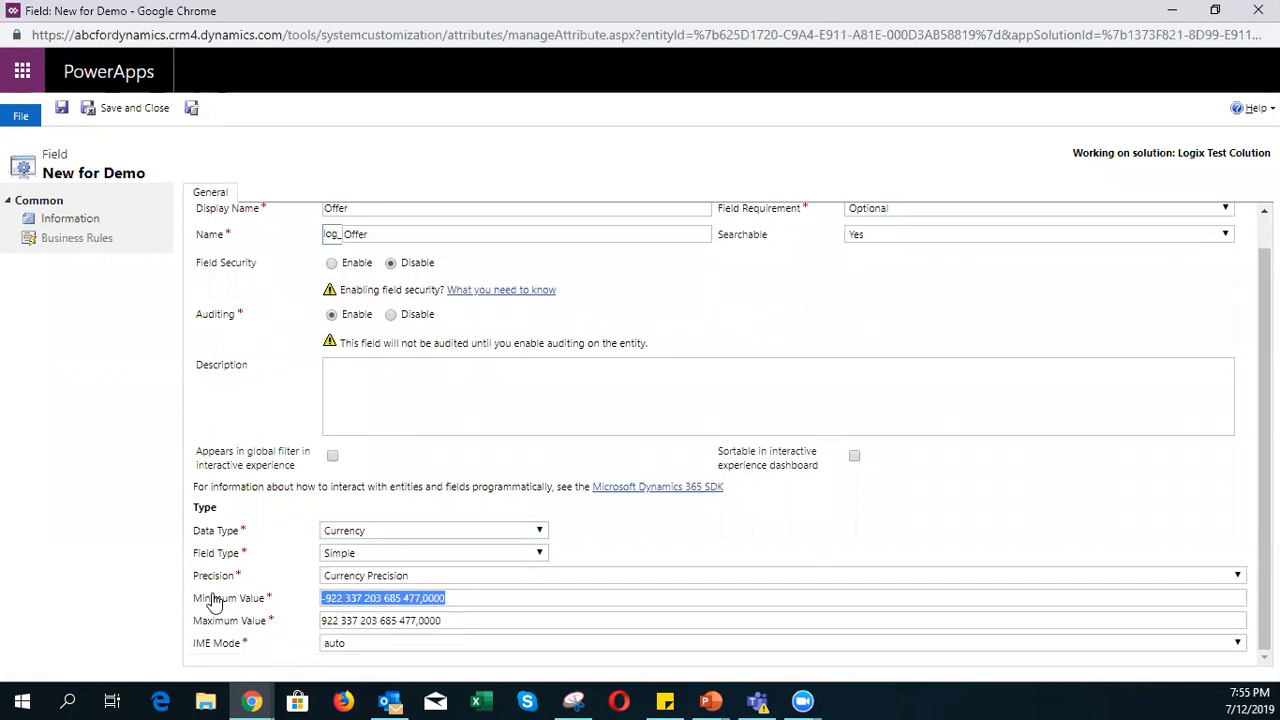
pyautogui.write('0')
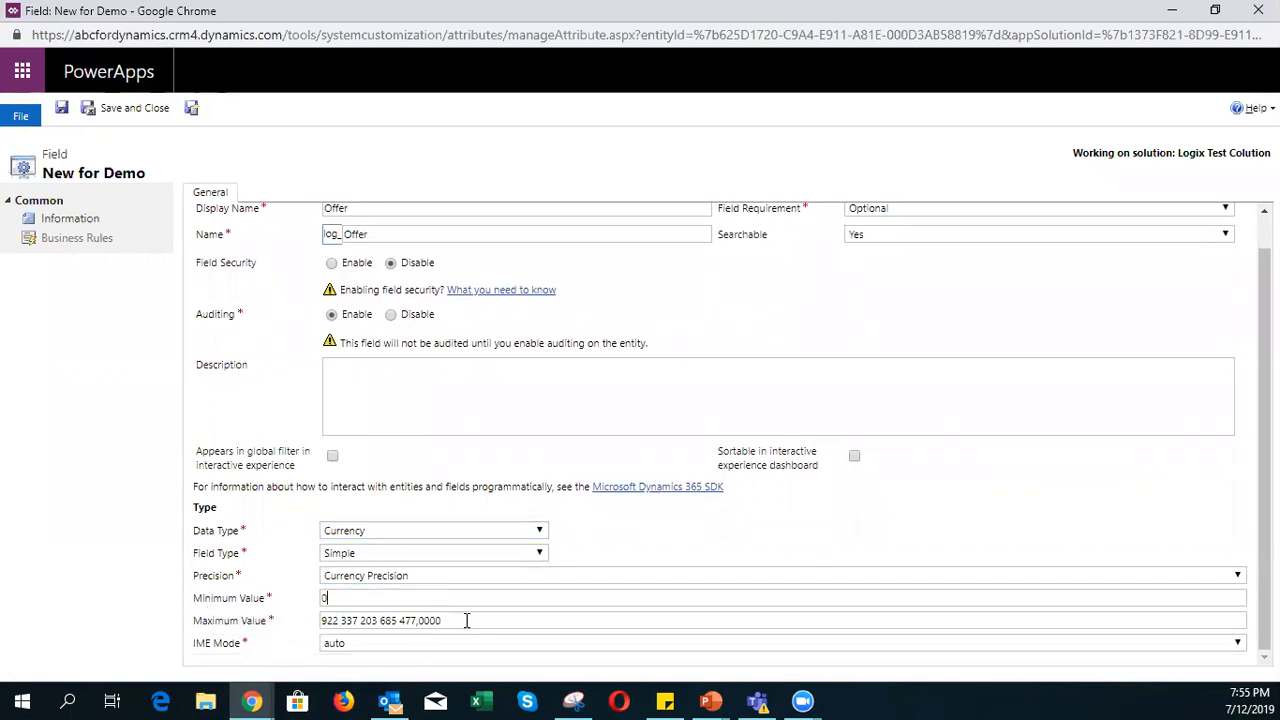
pyautogui.moveTo(466, 620); pyautogui.dragTo(210, 642)
pyautogui.write('1 0')
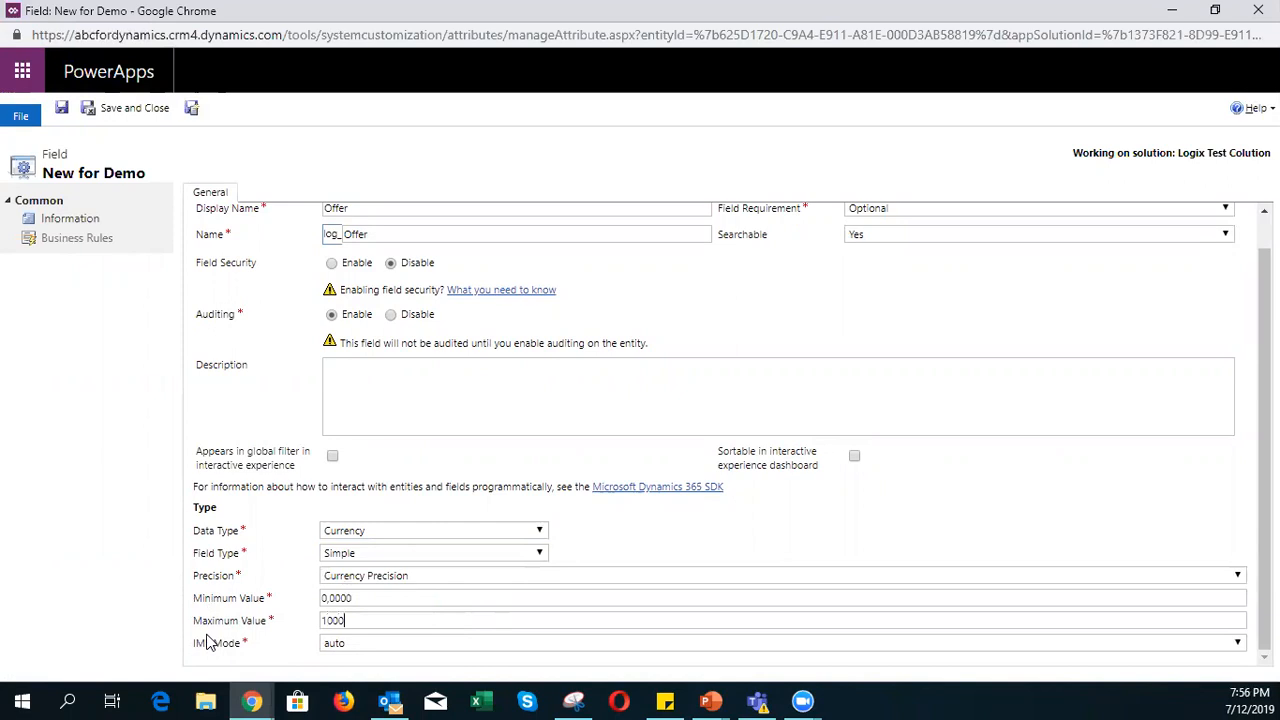
pyautogui.write('00')
pyautogui.click(272, 493)
pyautogui.scroll(1, 311, 434)
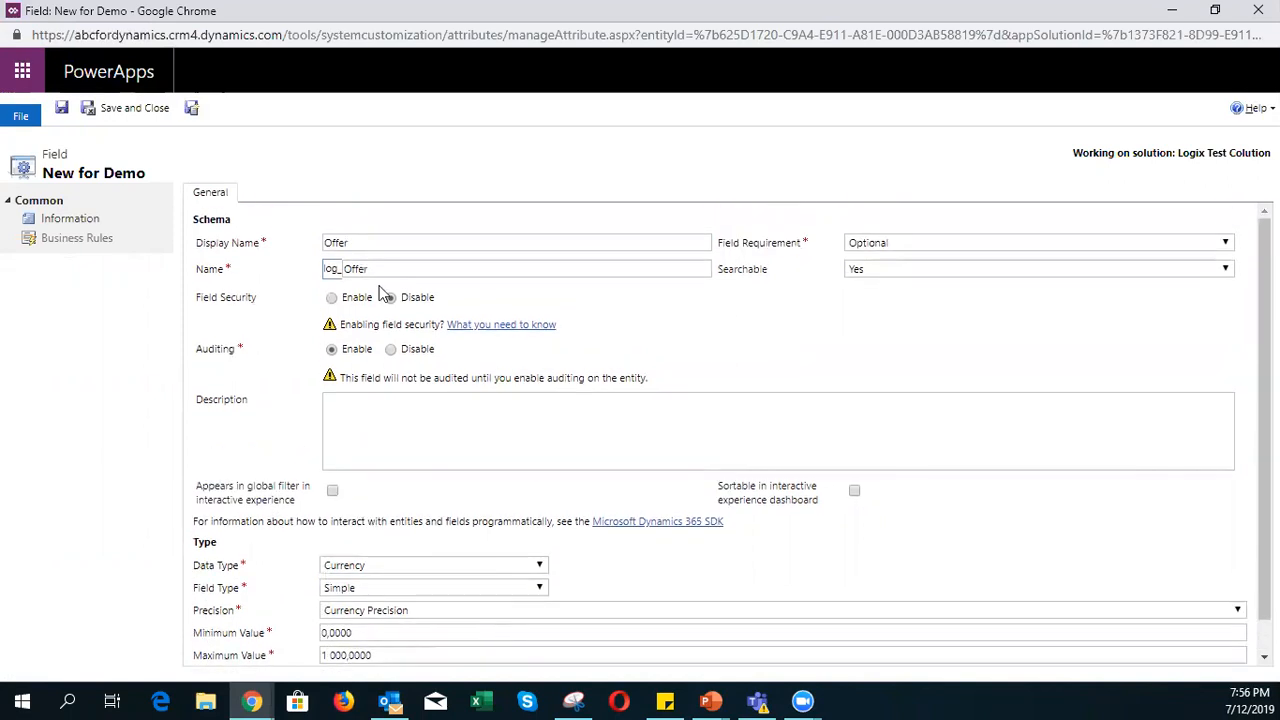
pyautogui.click(148, 110)
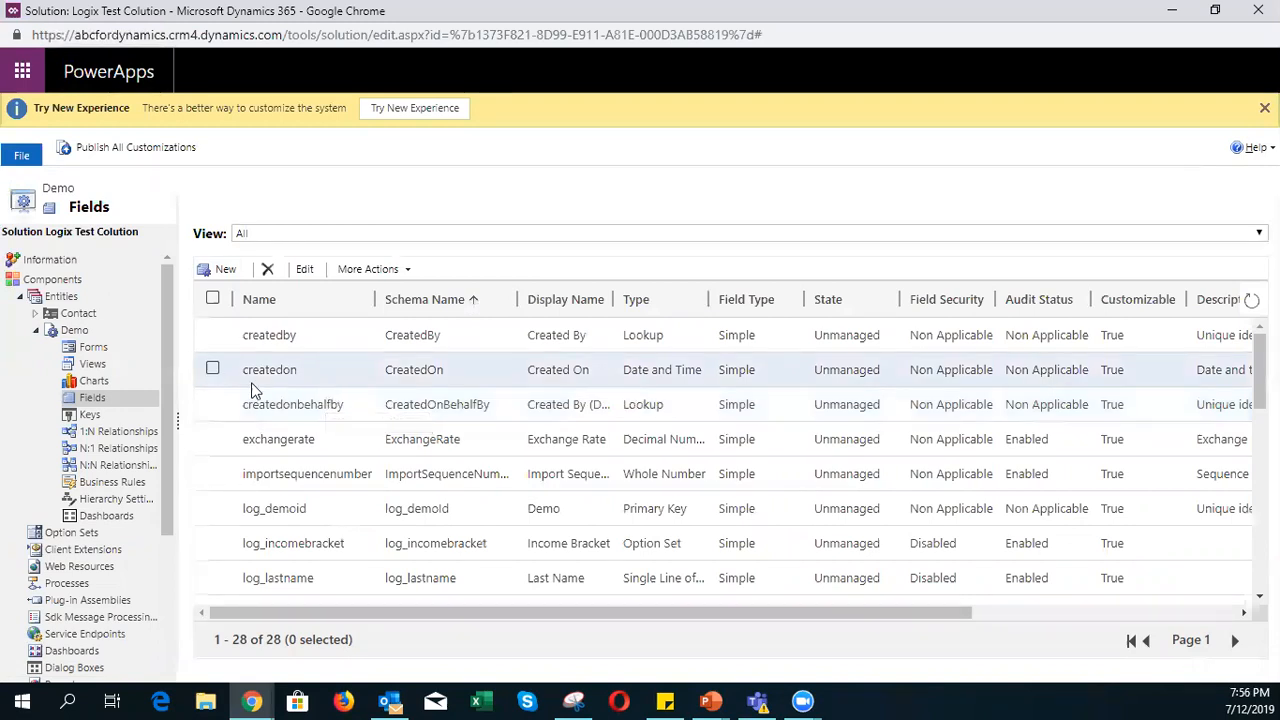
# - Start a new Demo field named "Counter Offer" with the Decimal Number data type
pyautogui.click(220, 269)
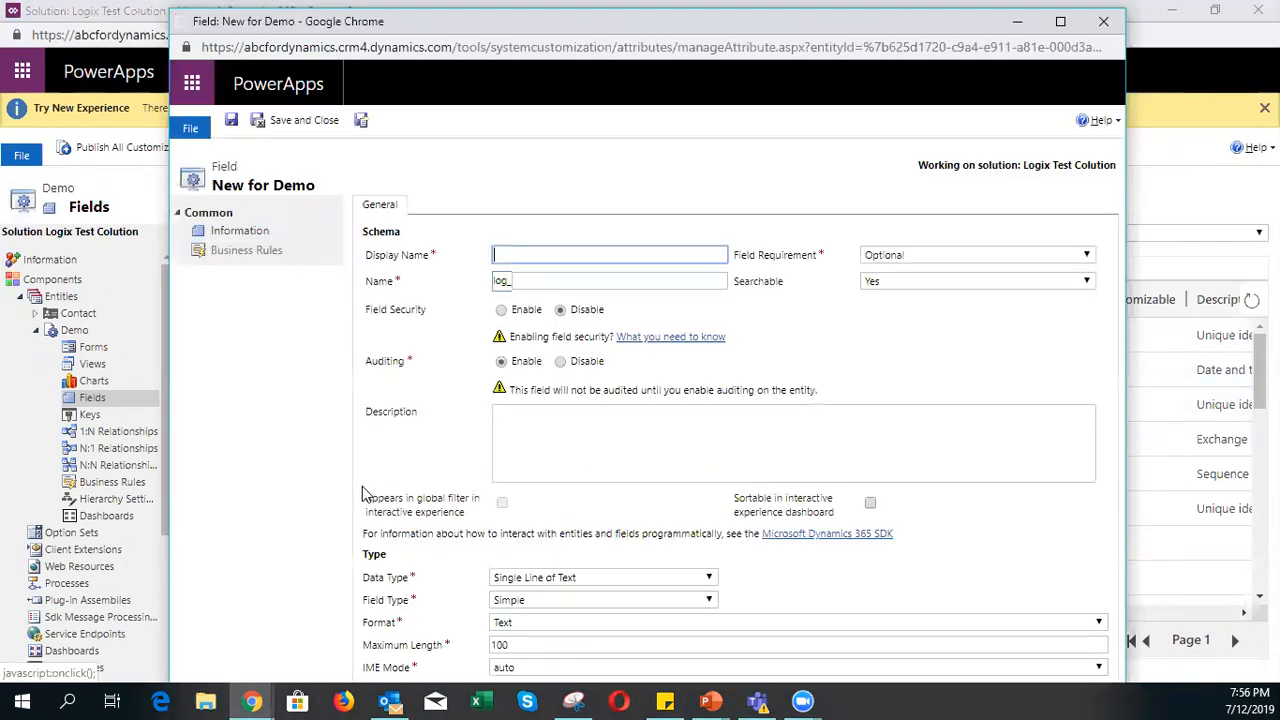
pyautogui.write('Counter Offer')
pyautogui.press('Tab')
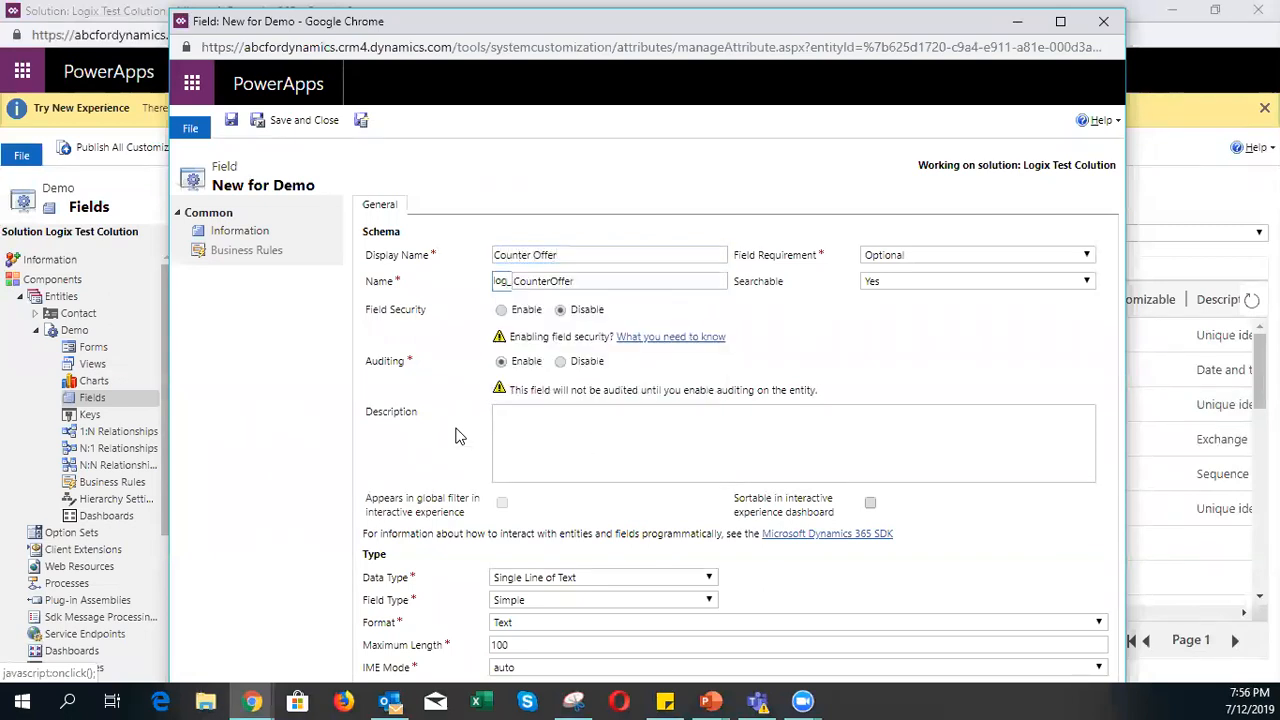
pyautogui.click(502, 577)
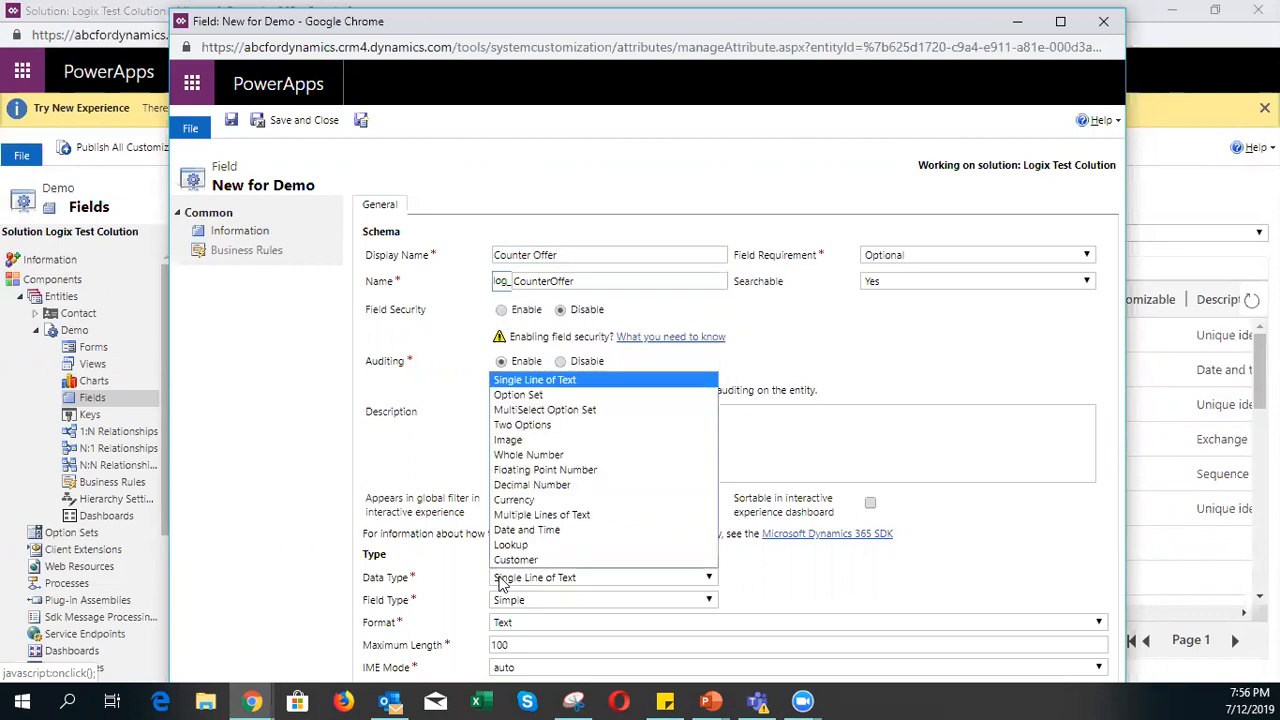
pyautogui.click(530, 485)
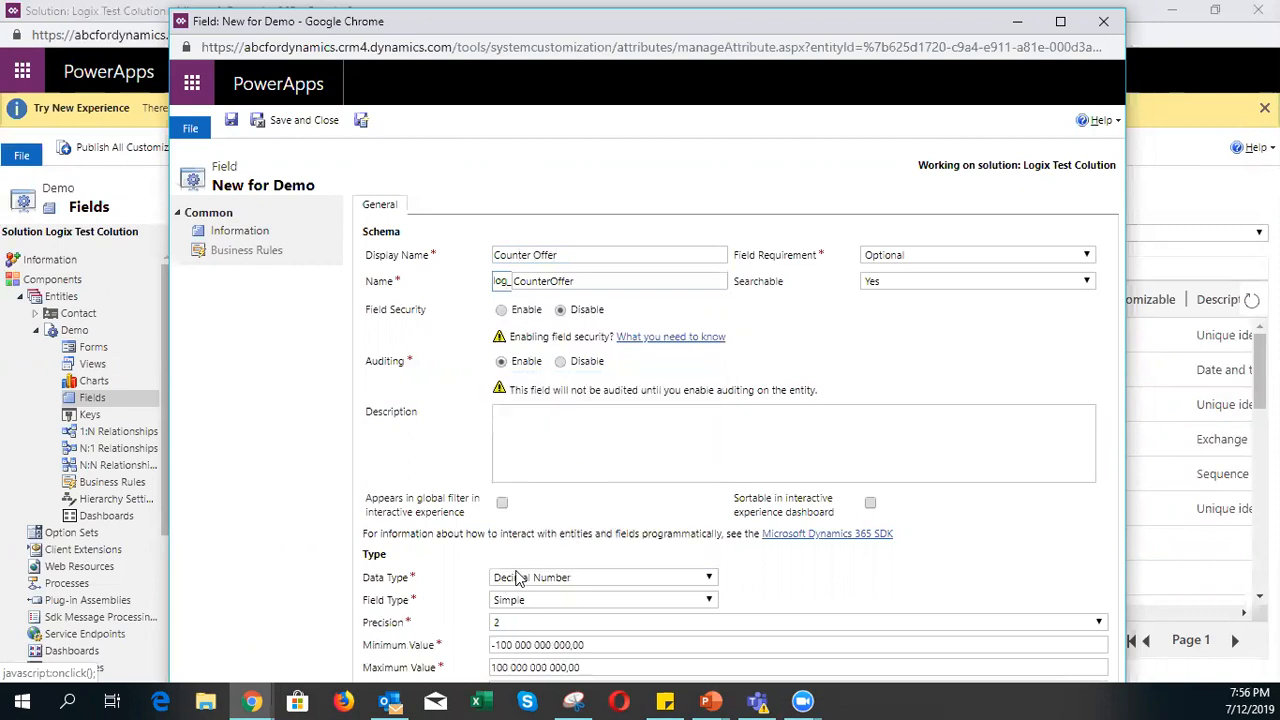
# - Keep the Counter Offer field's precision at 2, set its minimum value to 0, and save and close it
pyautogui.doubleClick(546, 22)
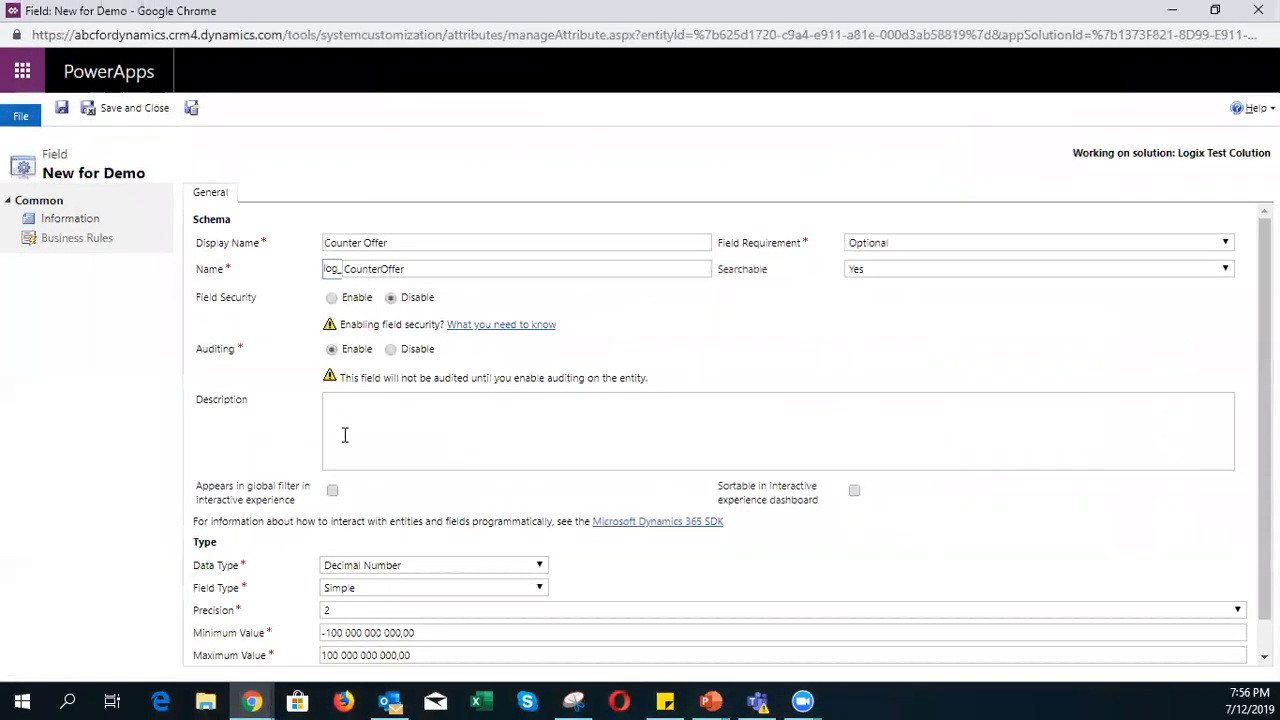
pyautogui.click(351, 611)
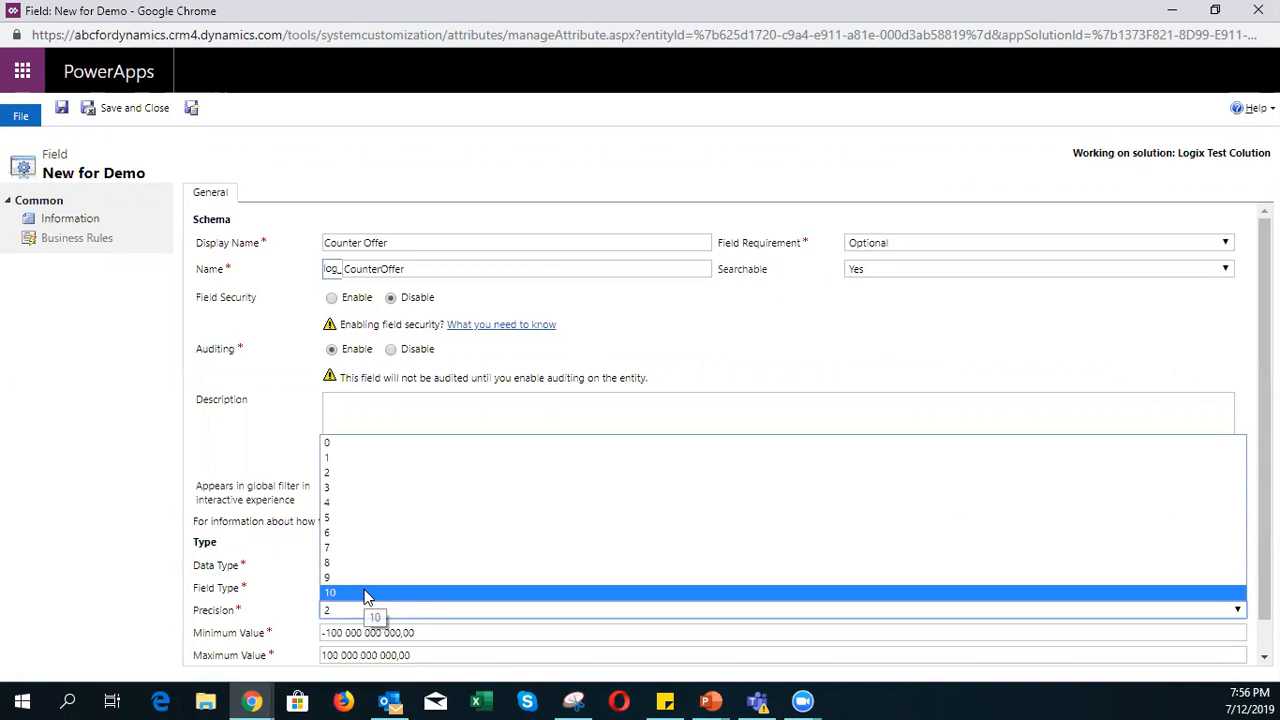
pyautogui.click(378, 473)
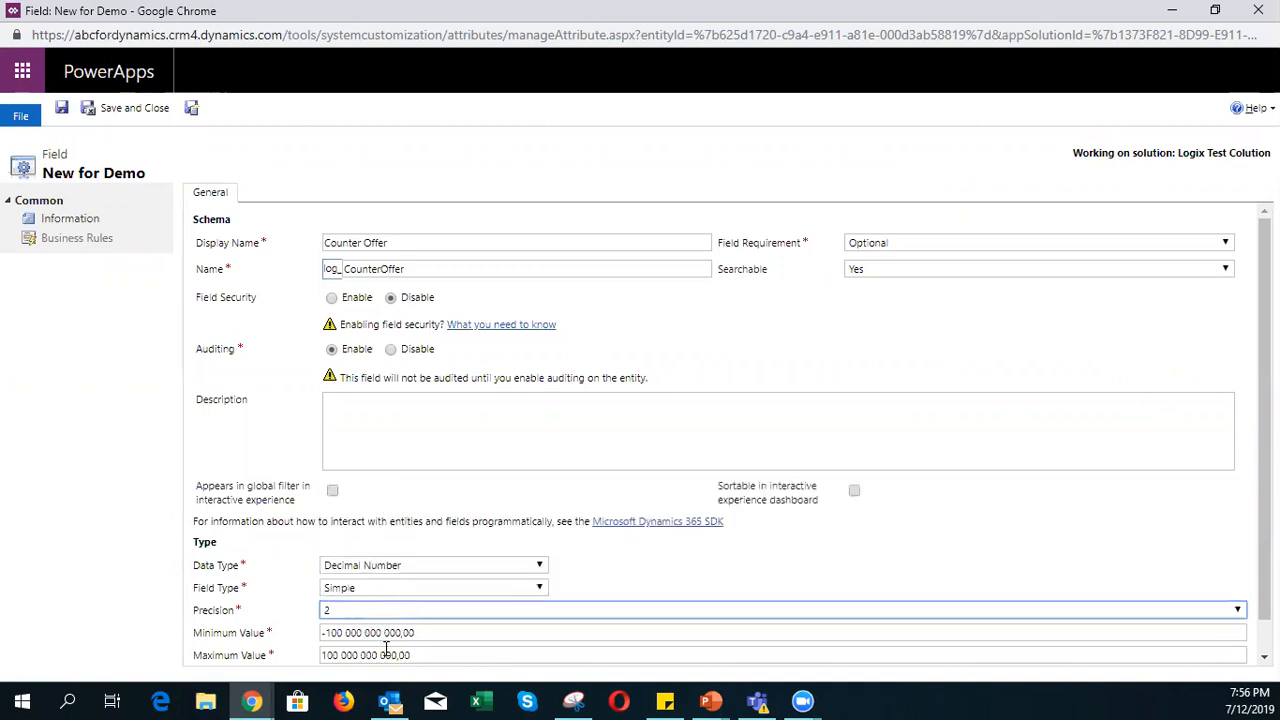
pyautogui.moveTo(448, 632); pyautogui.dragTo(257, 634)
pyautogui.write('0')
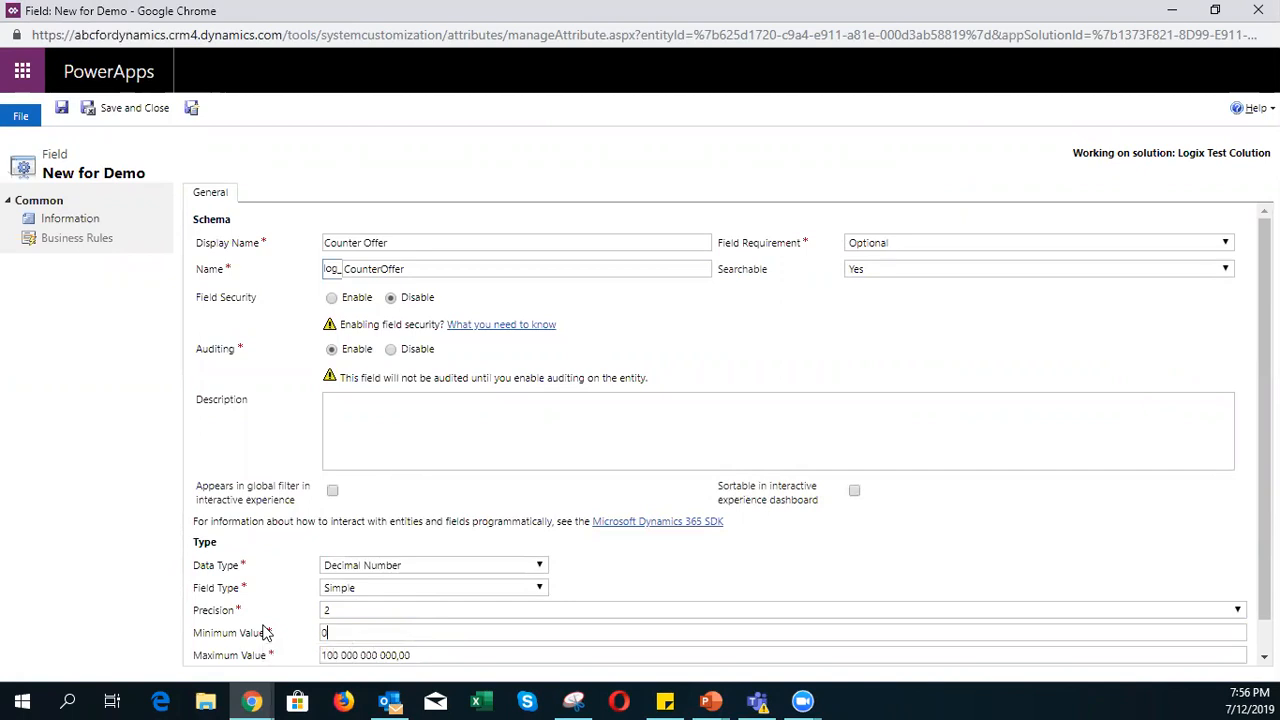
pyautogui.scroll(-1, 266, 632)
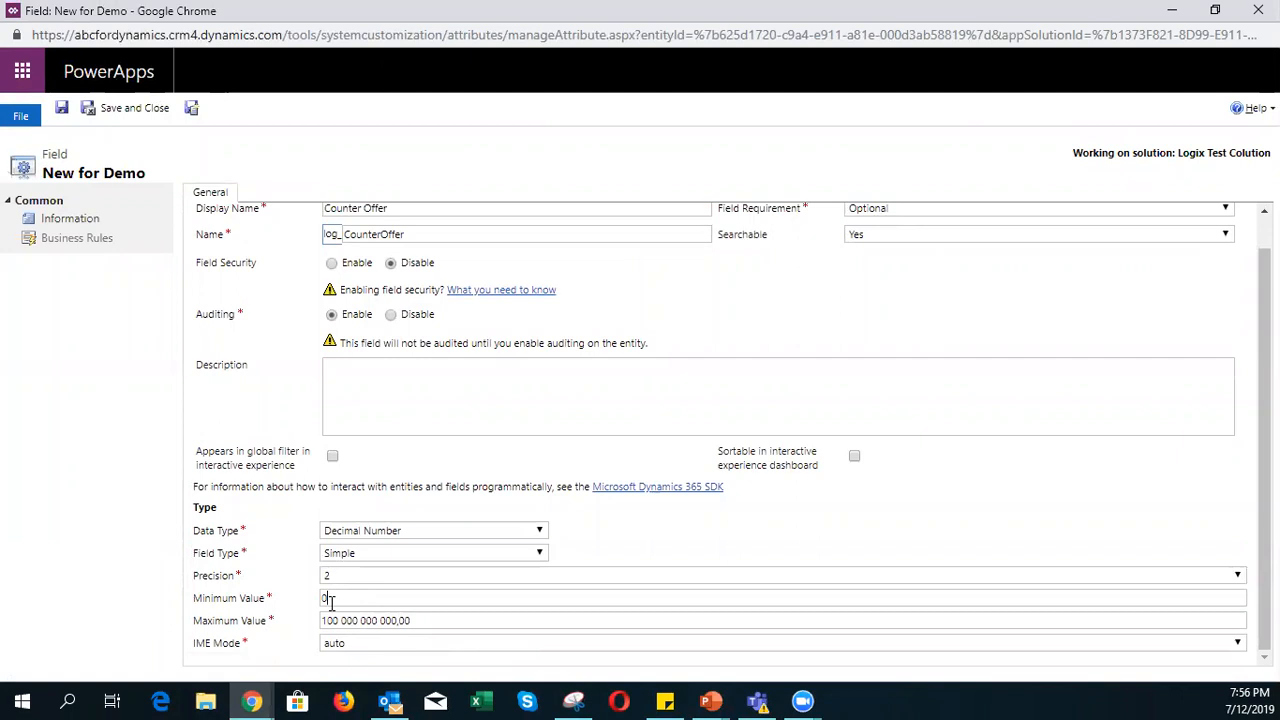
pyautogui.click(105, 116)
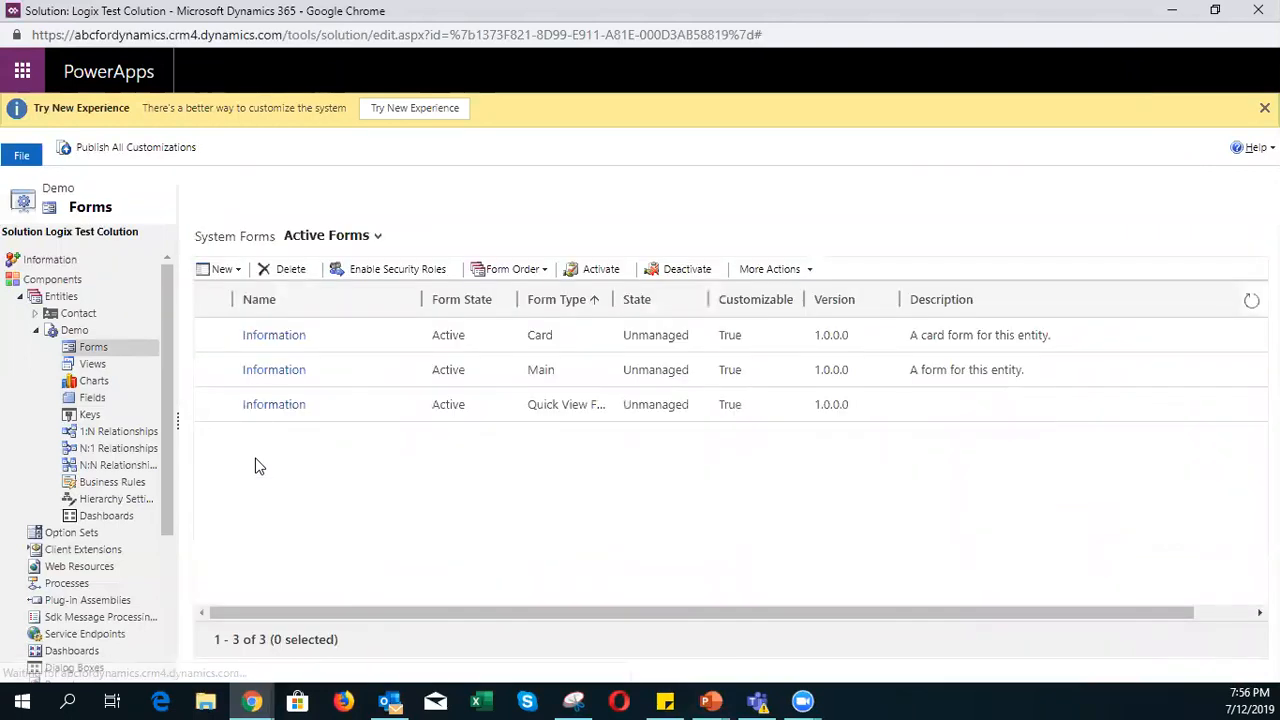
# - Add the Quanitity, Offer and Counter Offer fields below Ready for Quote on the Demo entity's Main form, and save and publish it
pyautogui.click(274, 370)
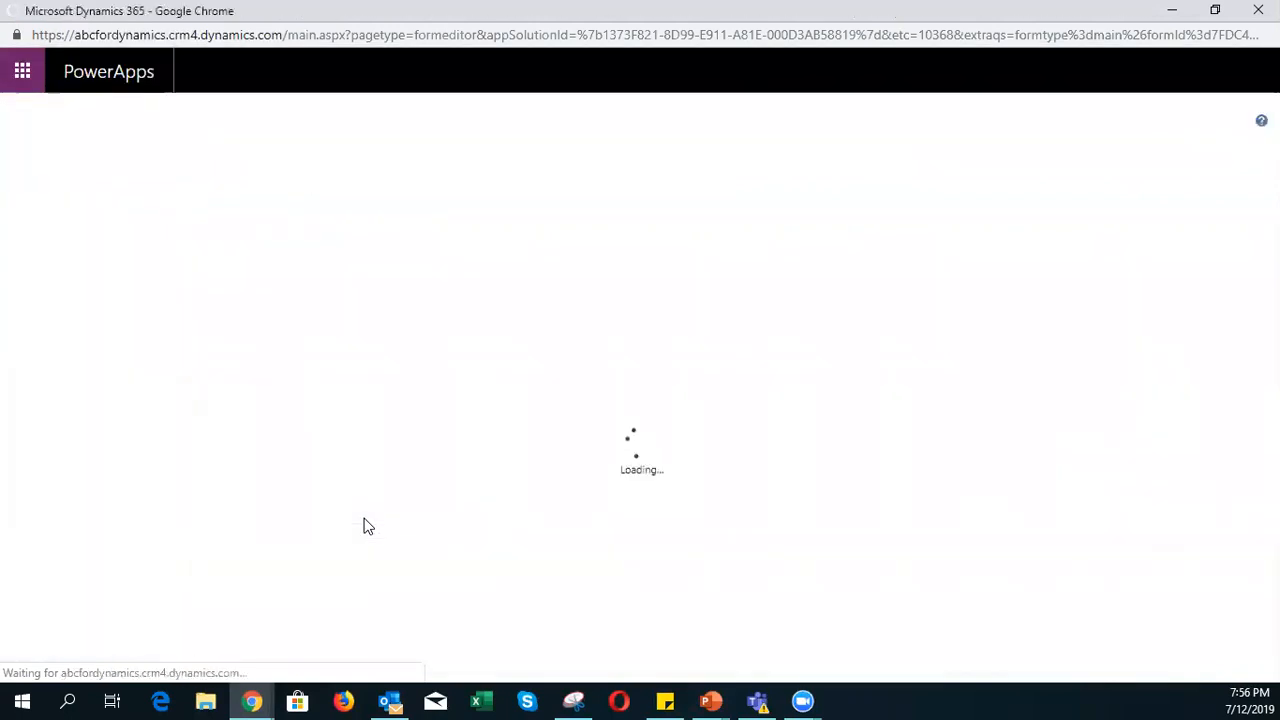
pyautogui.scroll(-6, 364, 527)
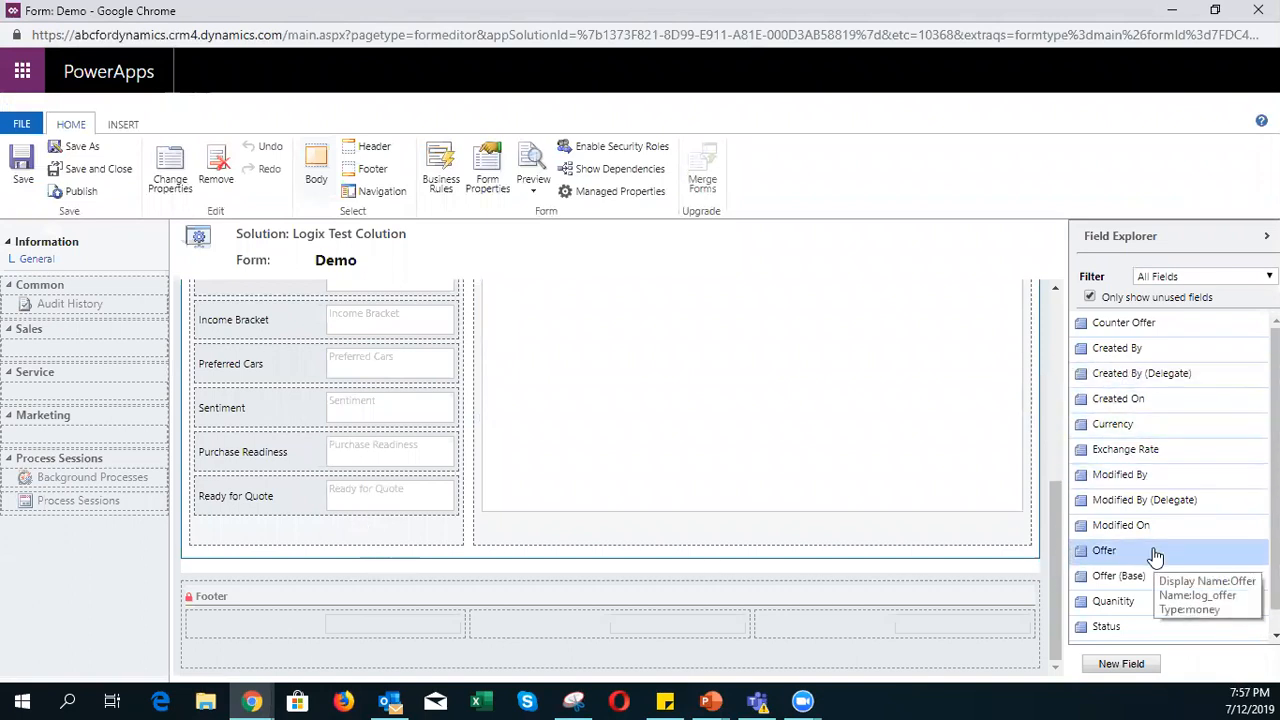
pyautogui.scroll(-1, 1140, 565)
pyautogui.moveTo(1122, 578); pyautogui.dragTo(370, 518)
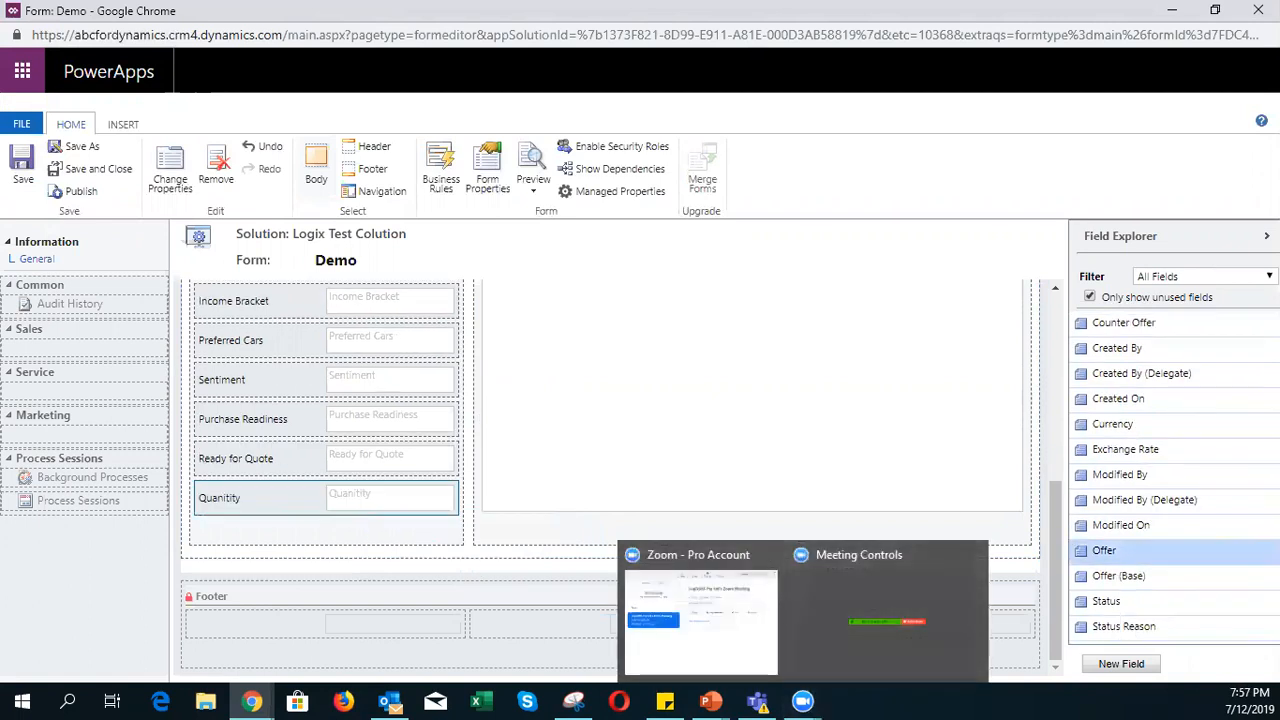
pyautogui.moveTo(1205, 556); pyautogui.dragTo(782, 651)
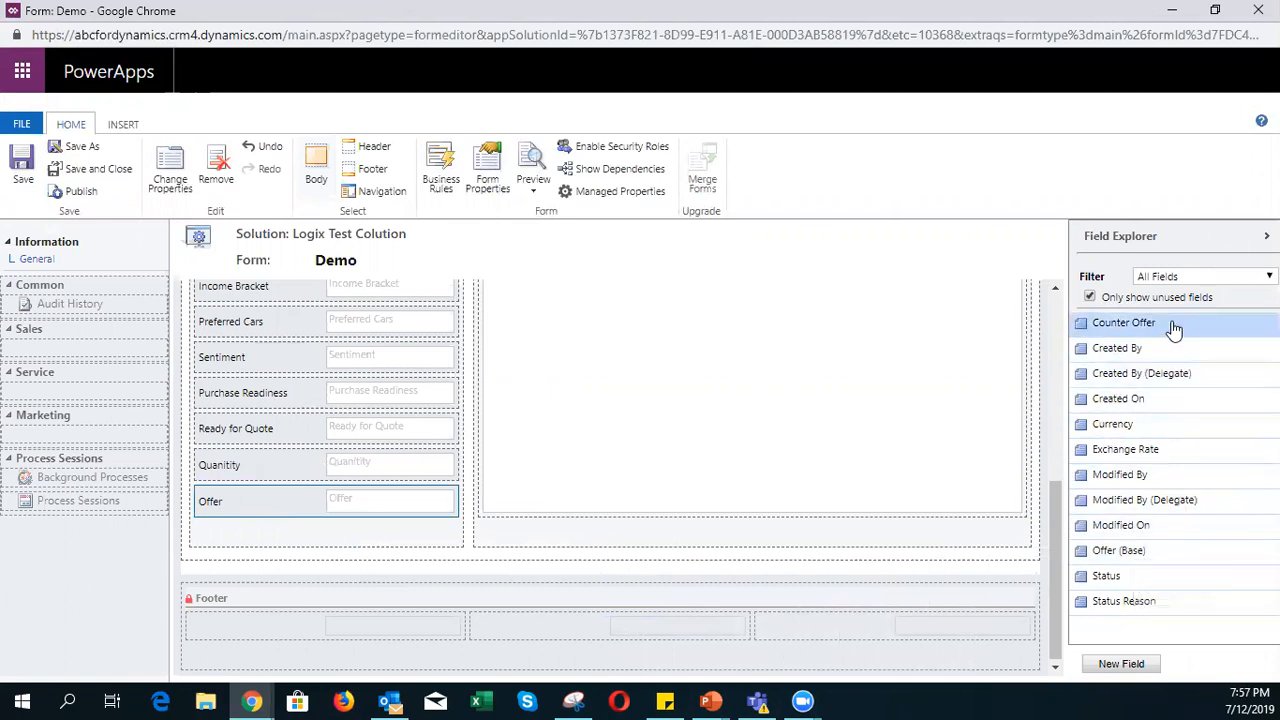
pyautogui.moveTo(1175, 330); pyautogui.dragTo(371, 508)
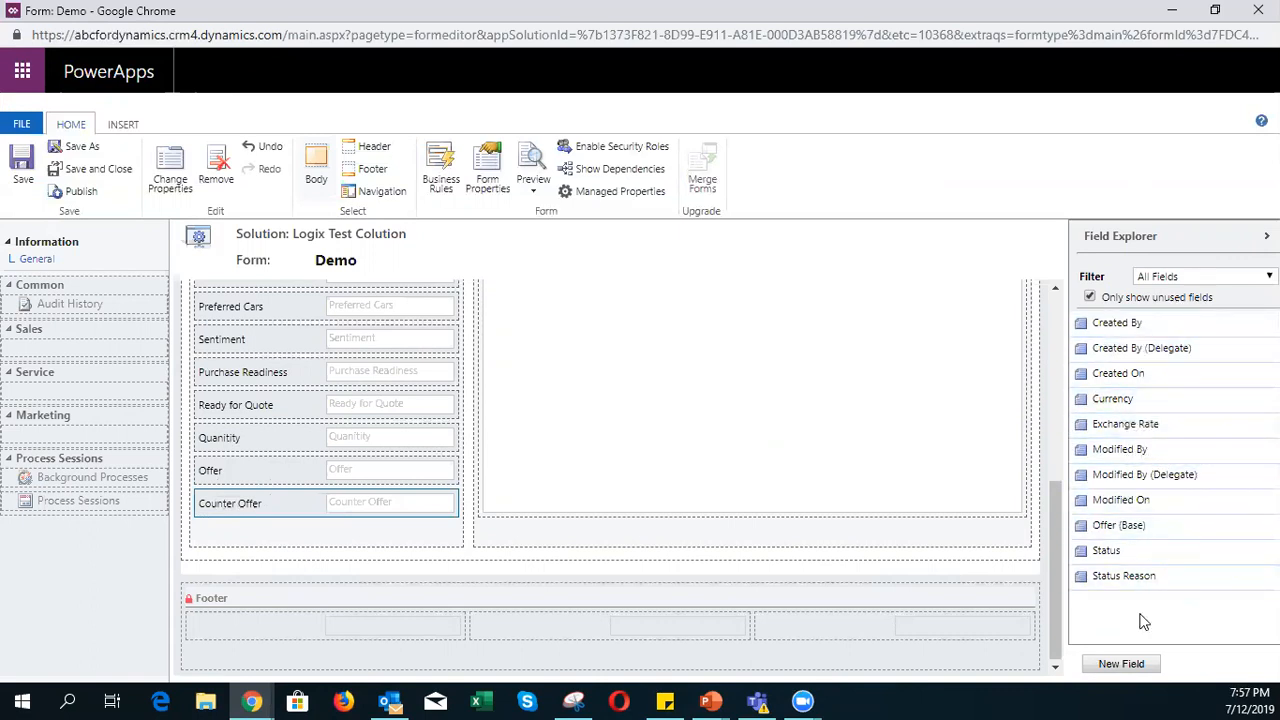
pyautogui.click(26, 168)
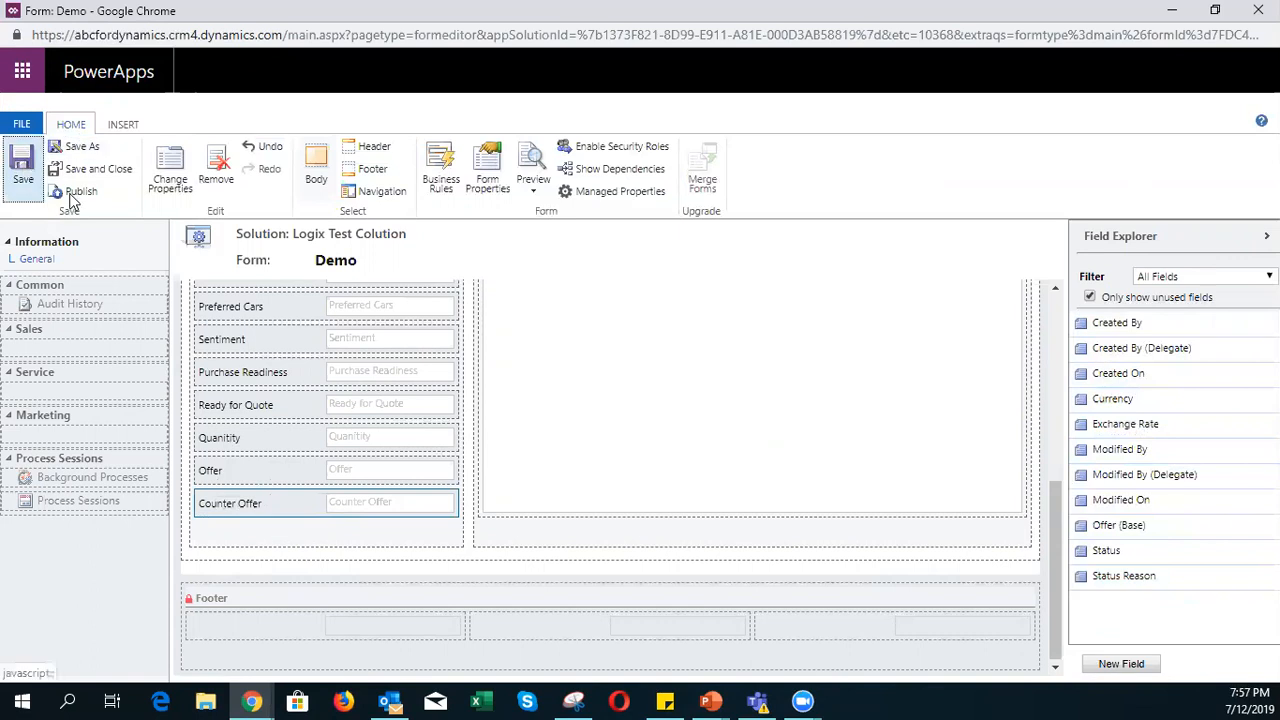
pyautogui.click(74, 193)
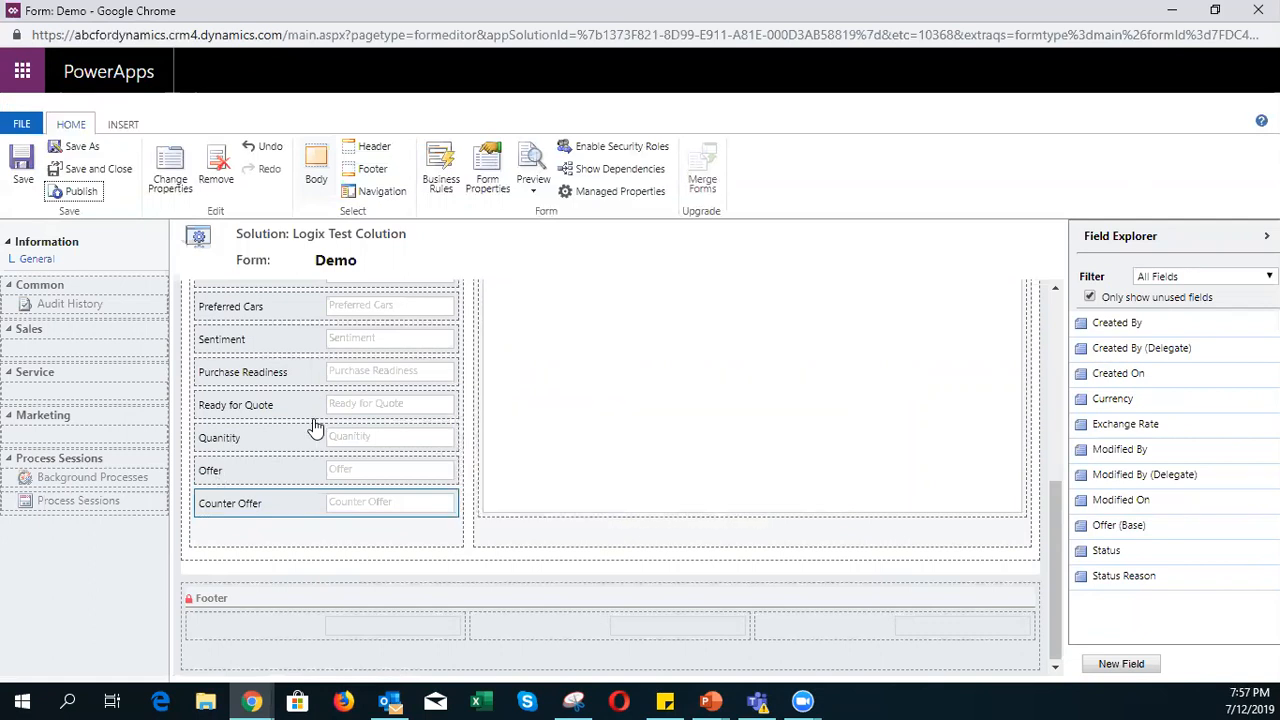
# - Return to the open Demo record and reload it to bring up the newly added form fields
pyautogui.click(1172, 10)
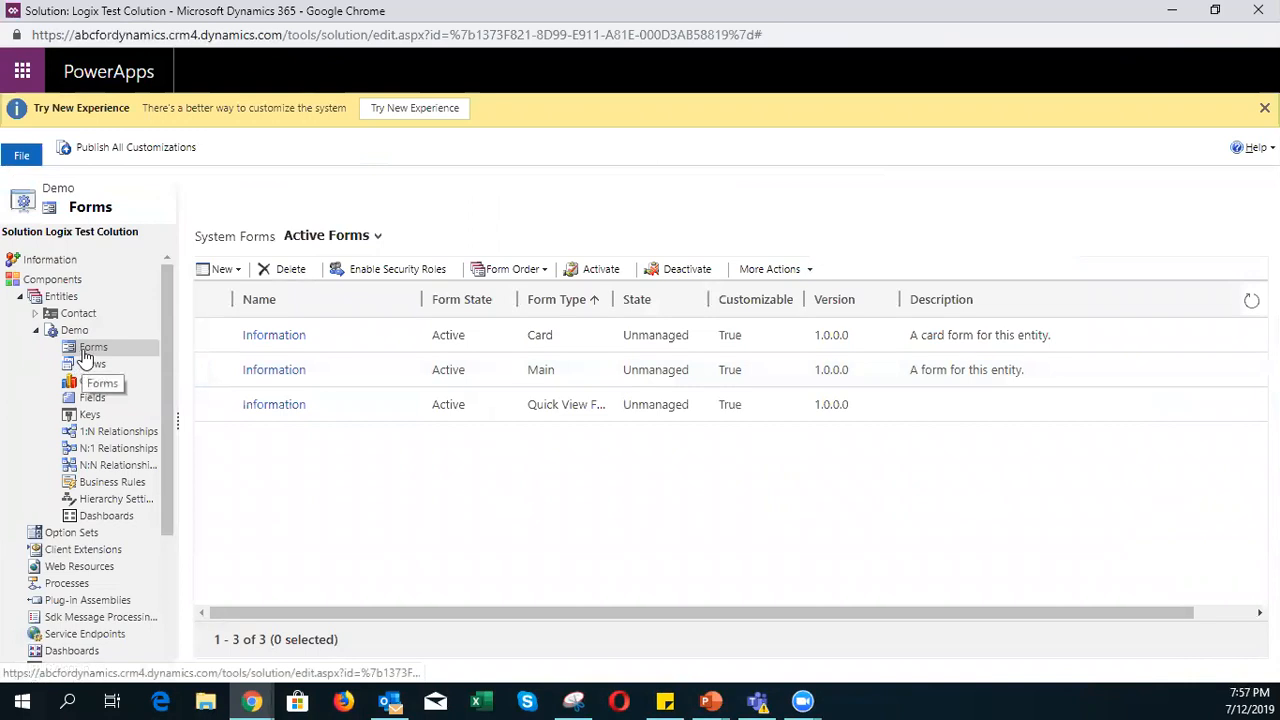
pyautogui.click(1172, 10)
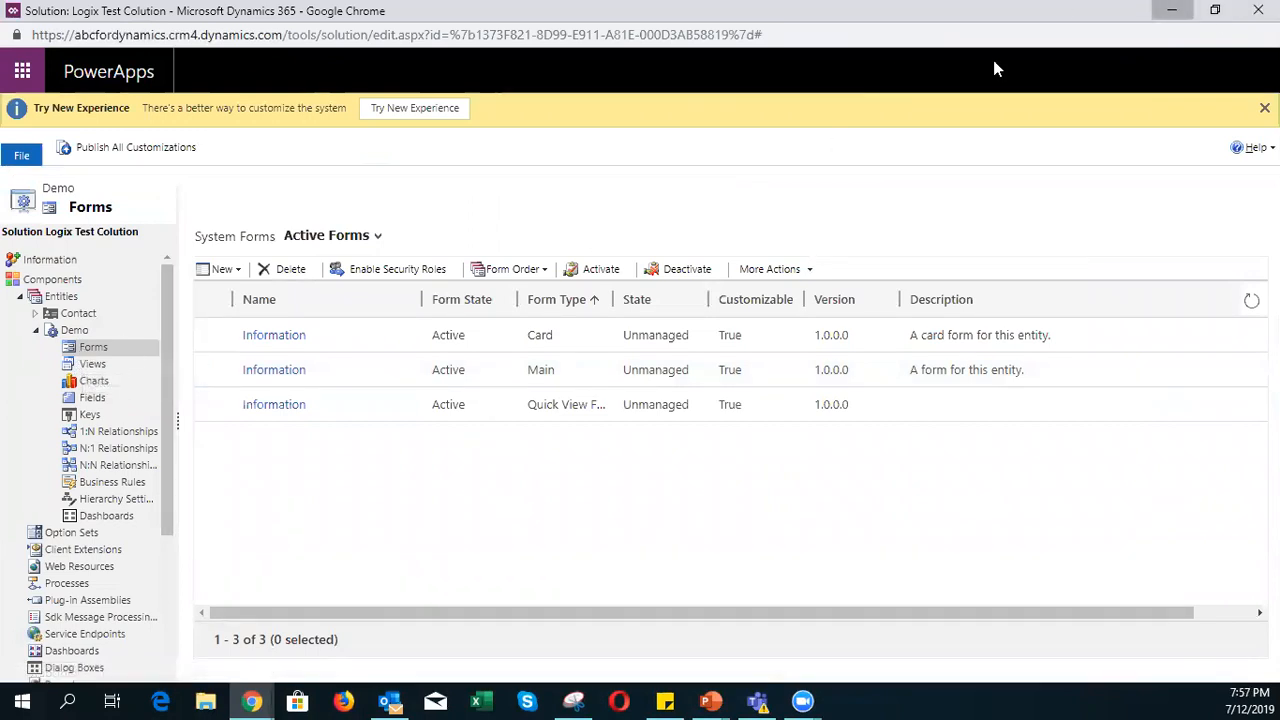
pyautogui.click(80, 48)
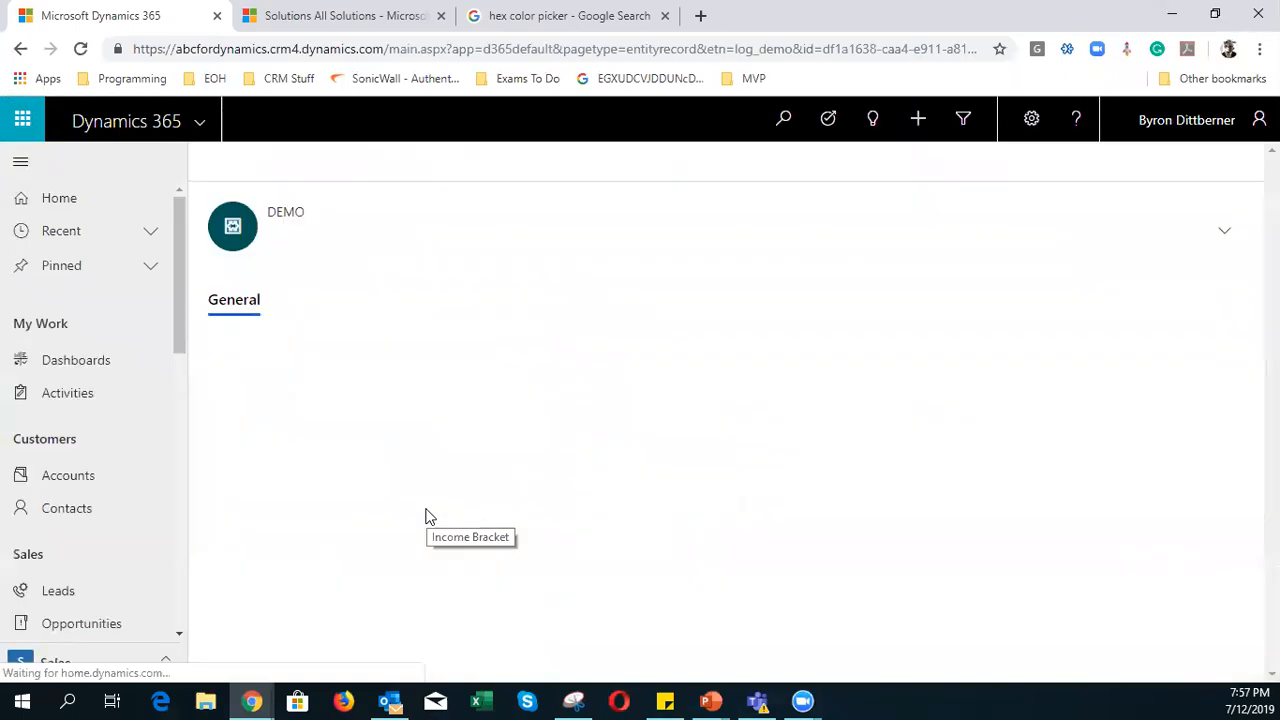
pyautogui.scroll(-5, 425, 515)
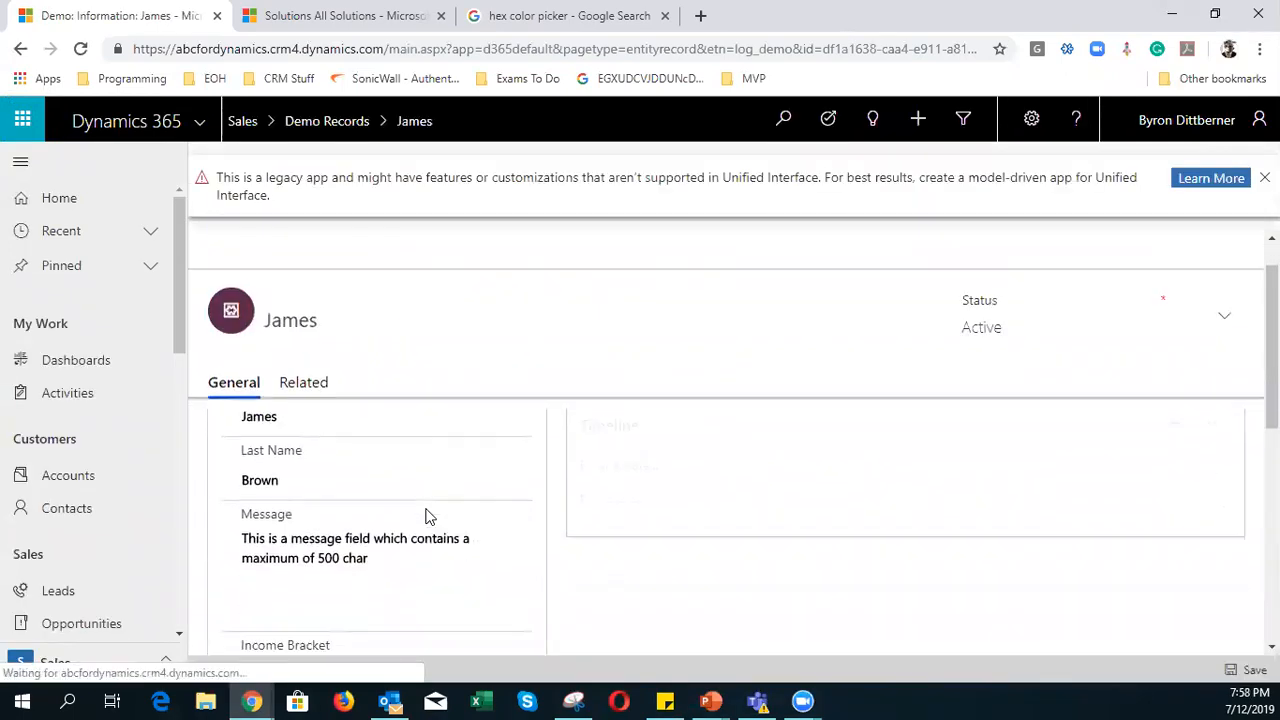
pyautogui.scroll(-1, 425, 515)
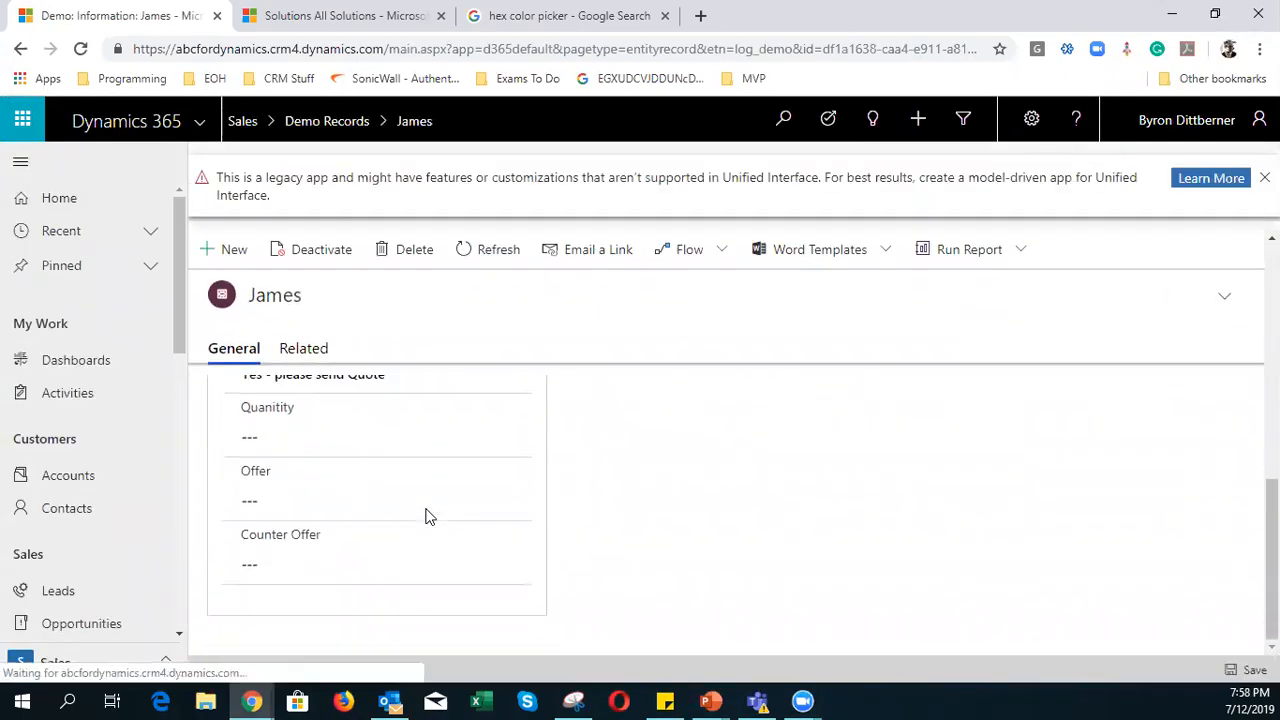
# - Try to enter 123455.20 as the record's Quanitity to test the field's limits
pyautogui.click(335, 441)
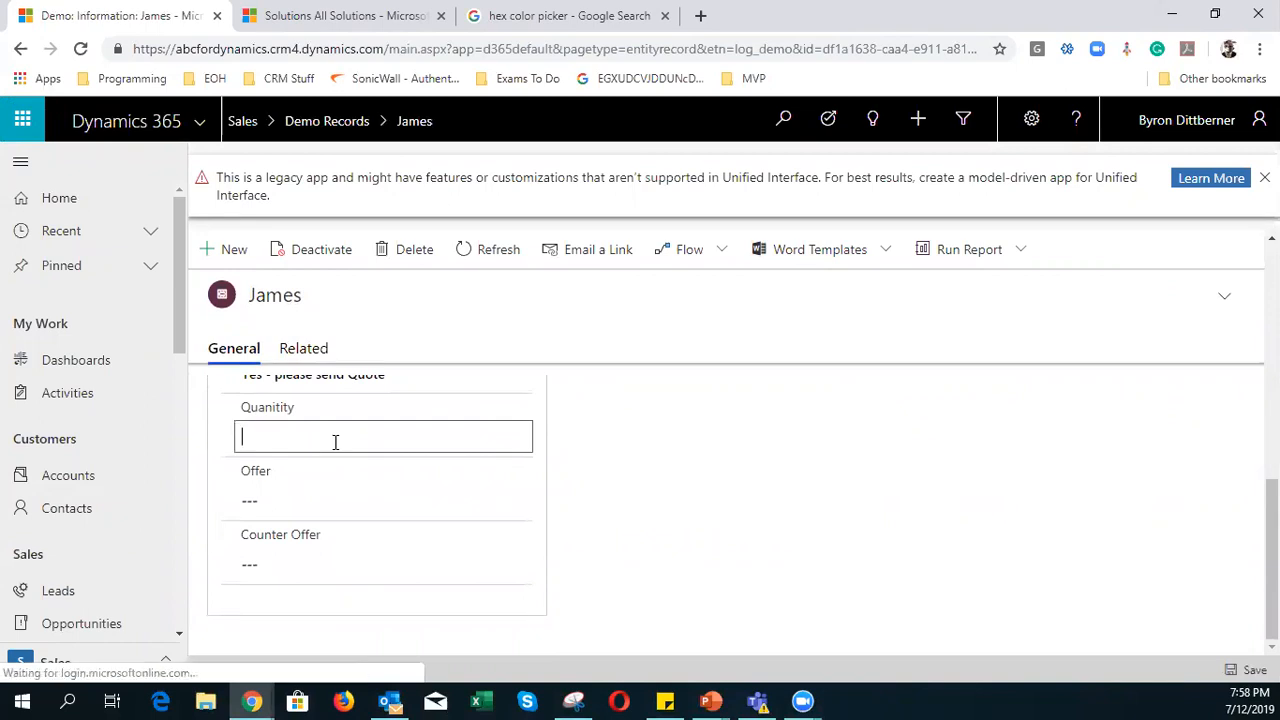
pyautogui.write('123455.20')
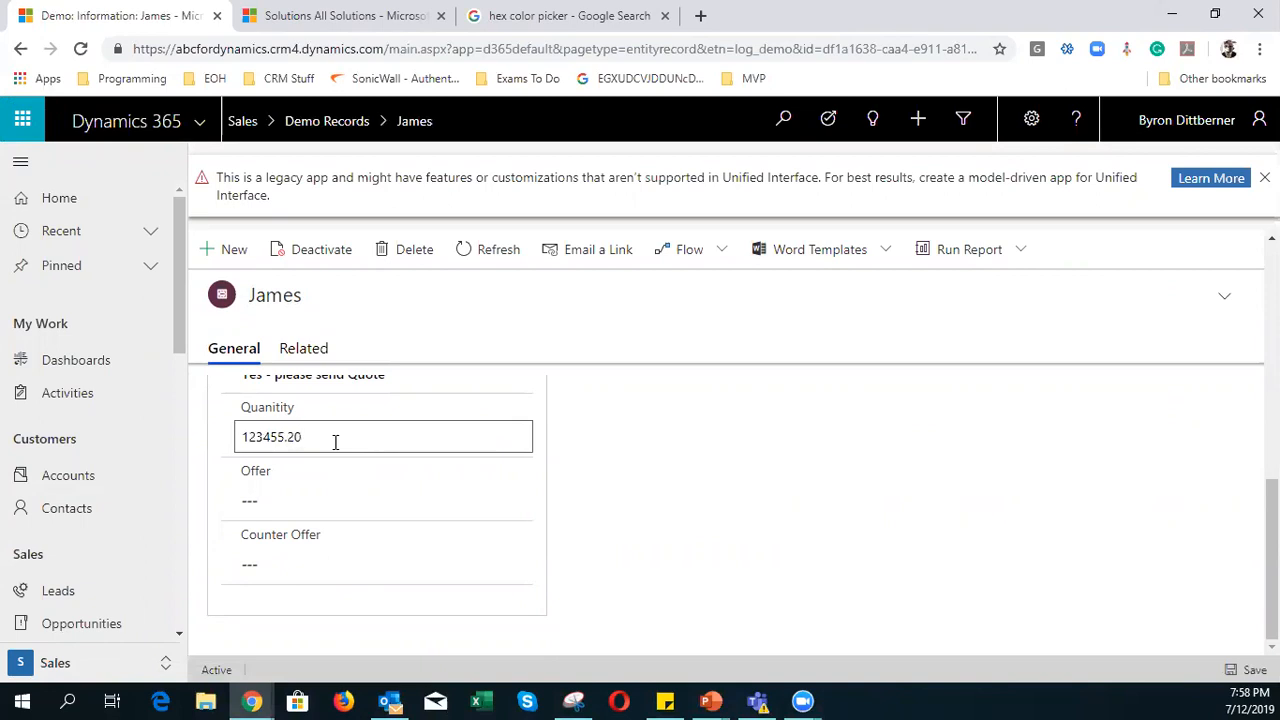
pyautogui.press('Tab')
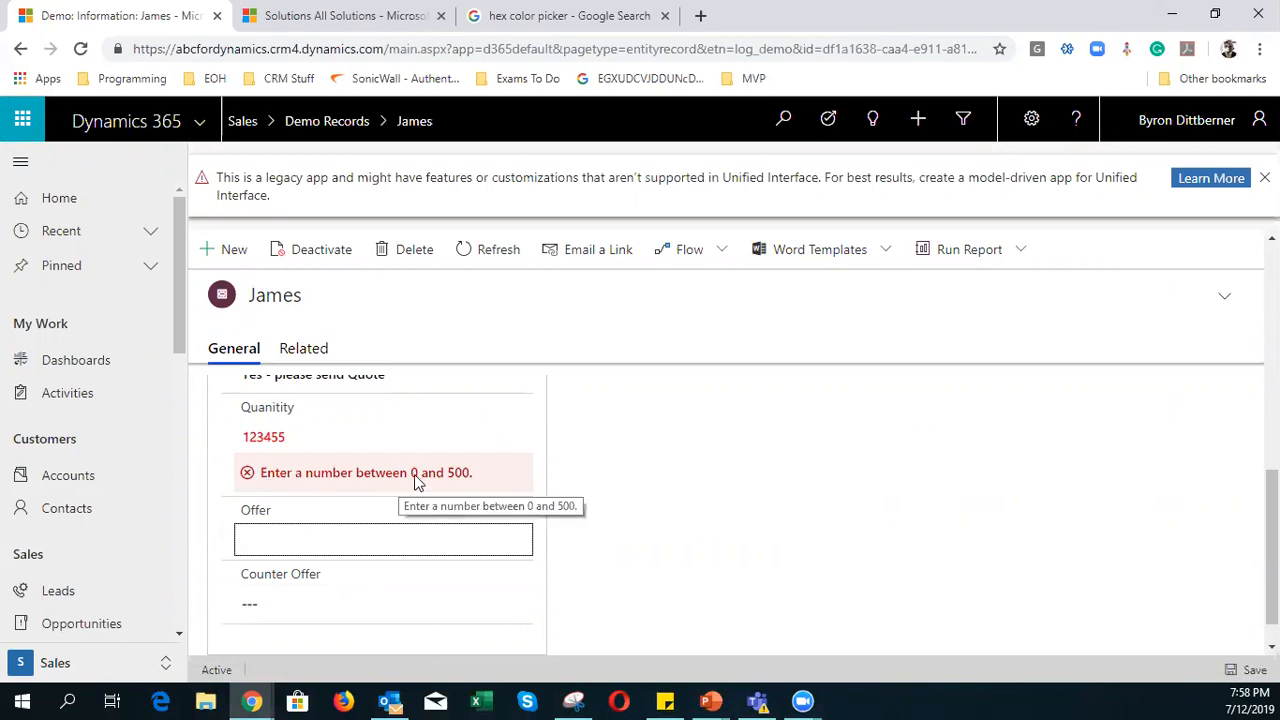
# - Set the record's Quanitity to 10 and both the Offer and the Counter Offer to 123.23
pyautogui.click(314, 440)
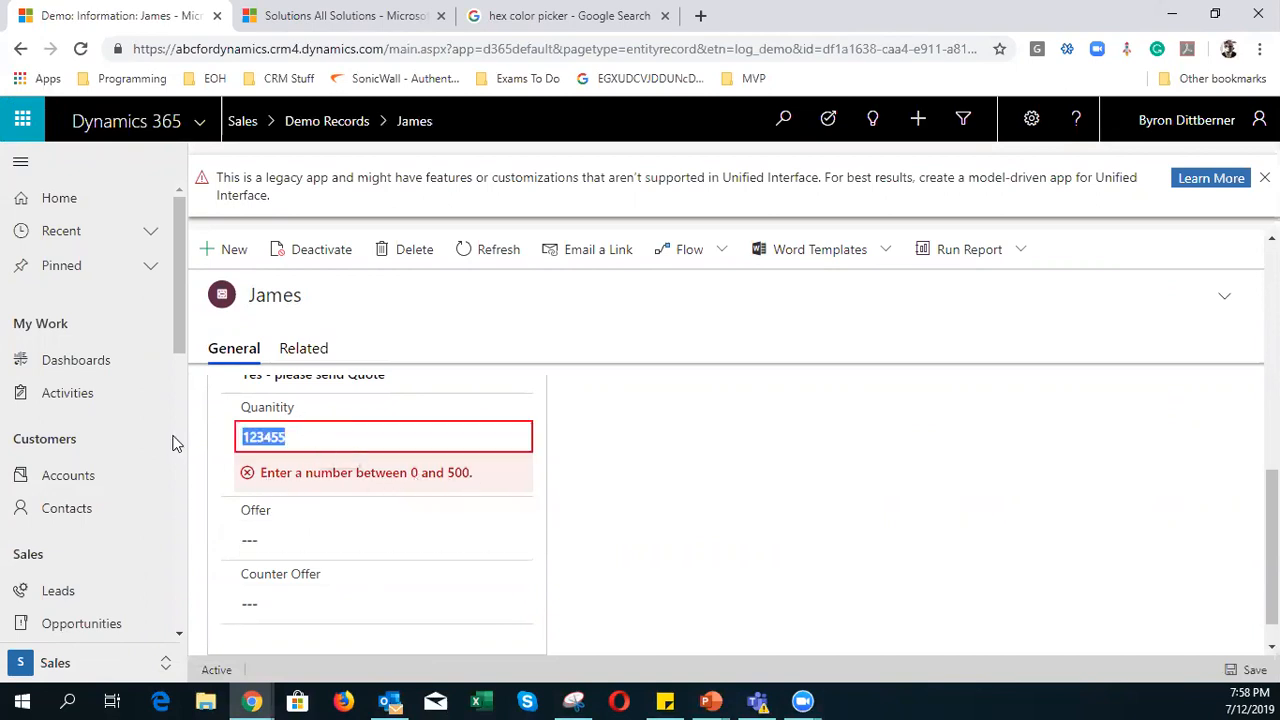
pyautogui.write('10')
pyautogui.press('Tab')
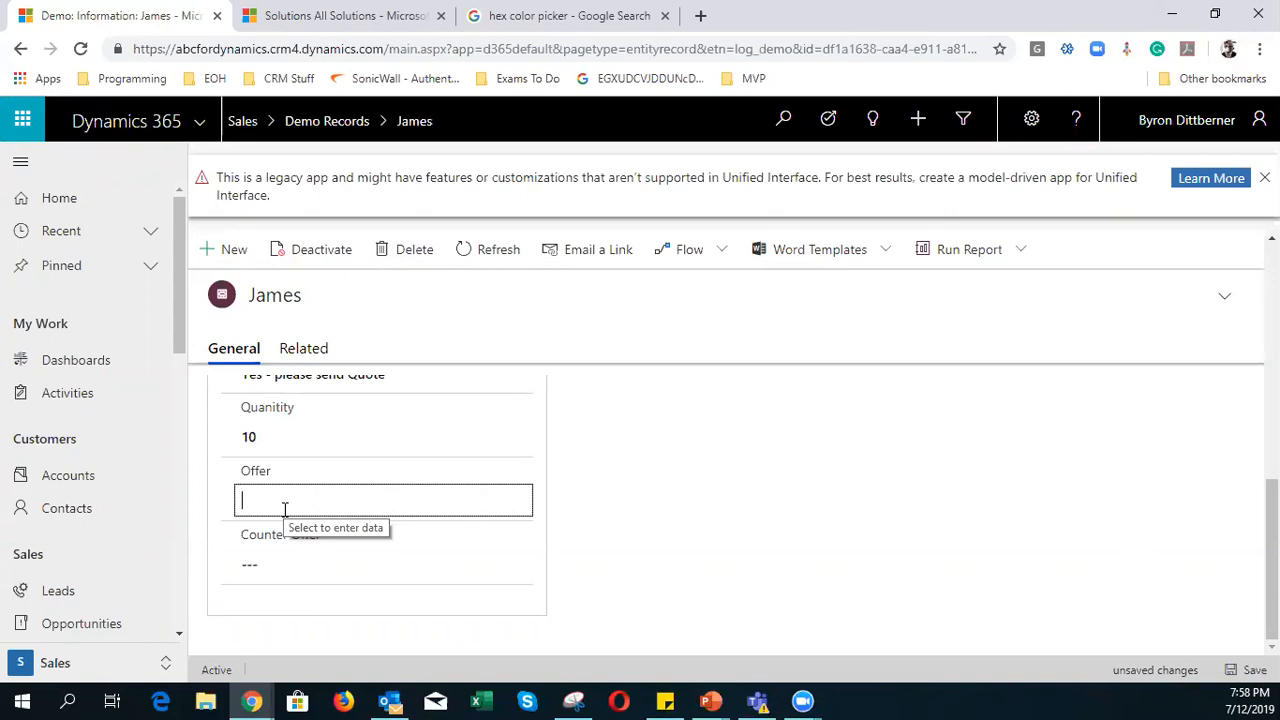
pyautogui.write('123.23')
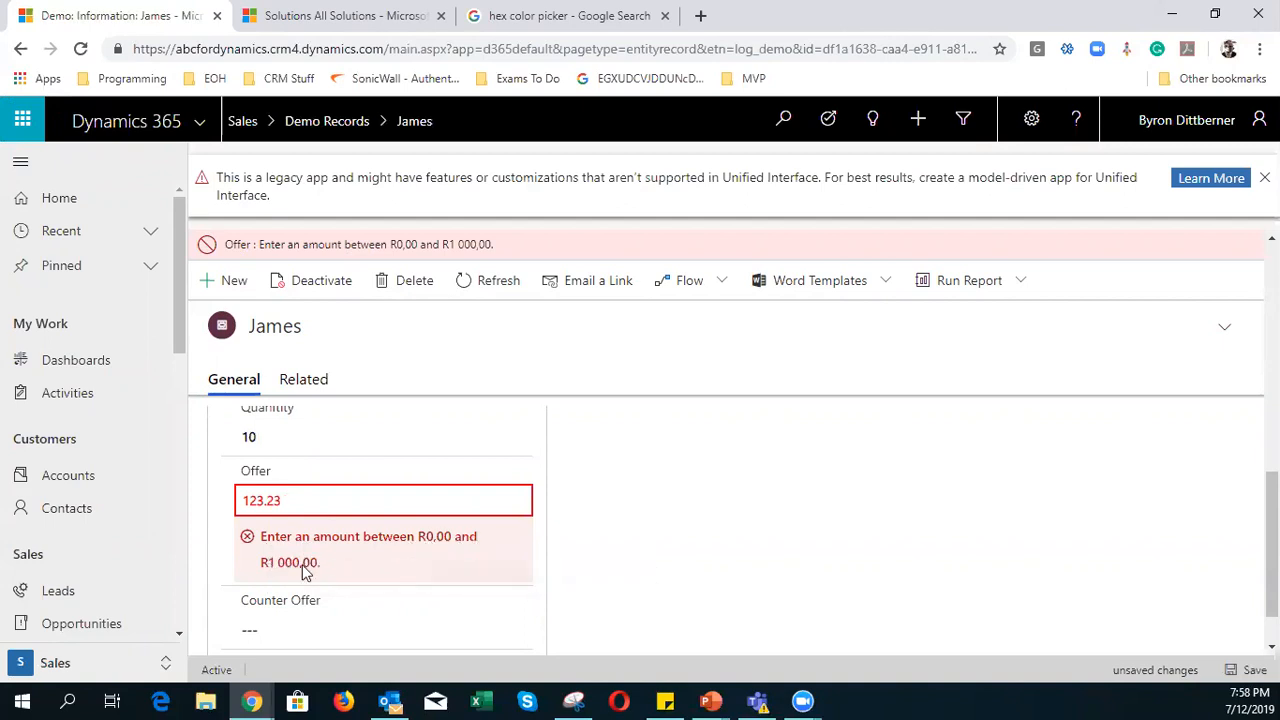
pyautogui.press('Tab')
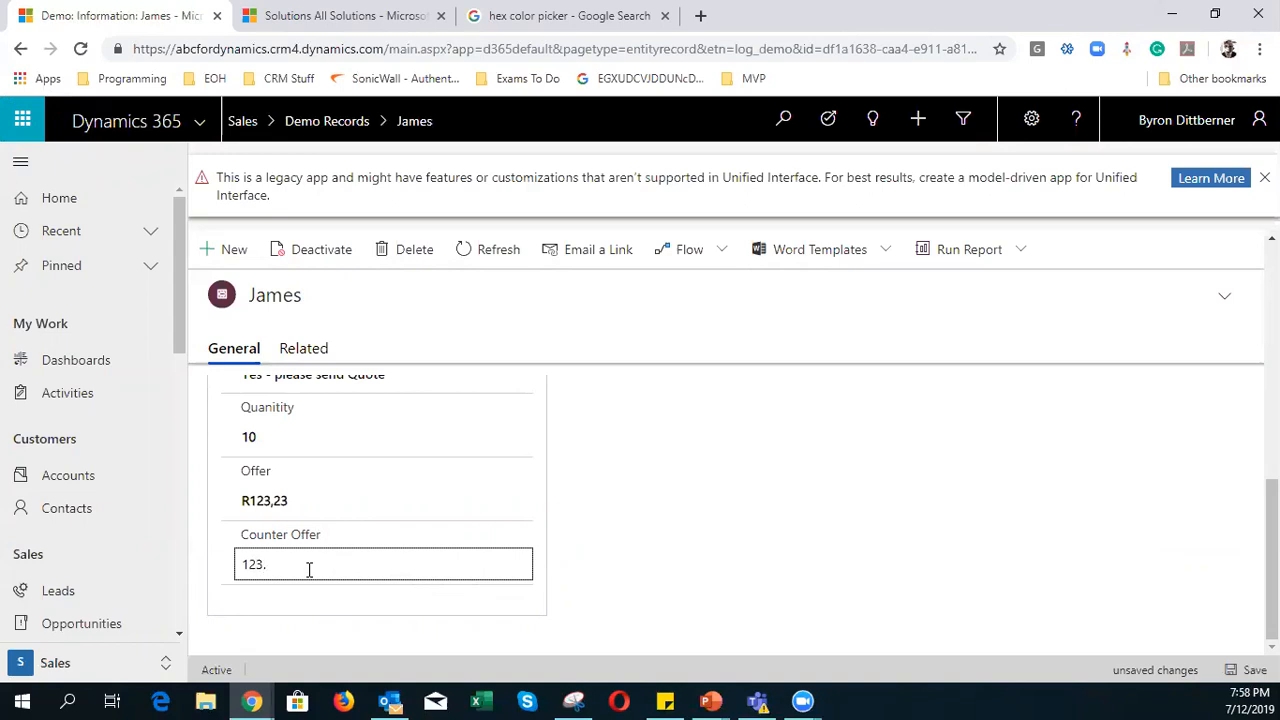
pyautogui.press('Tab')
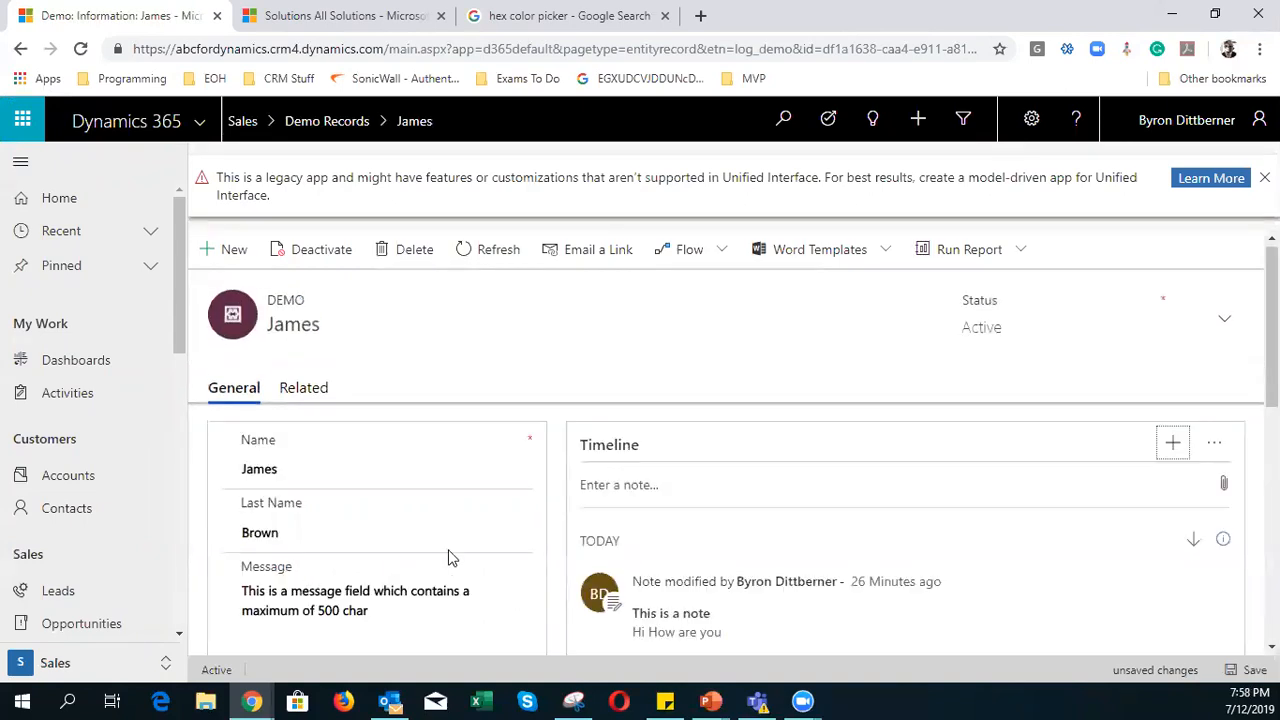
# - Compare how the currency Offer and the decimal Counter Offer values are displayed on the record
pyautogui.scroll(-5, 457, 548)
pyautogui.scroll(-1, 457, 552)
pyautogui.click(251, 502)
pyautogui.moveTo(240, 501); pyautogui.dragTo(300, 501)
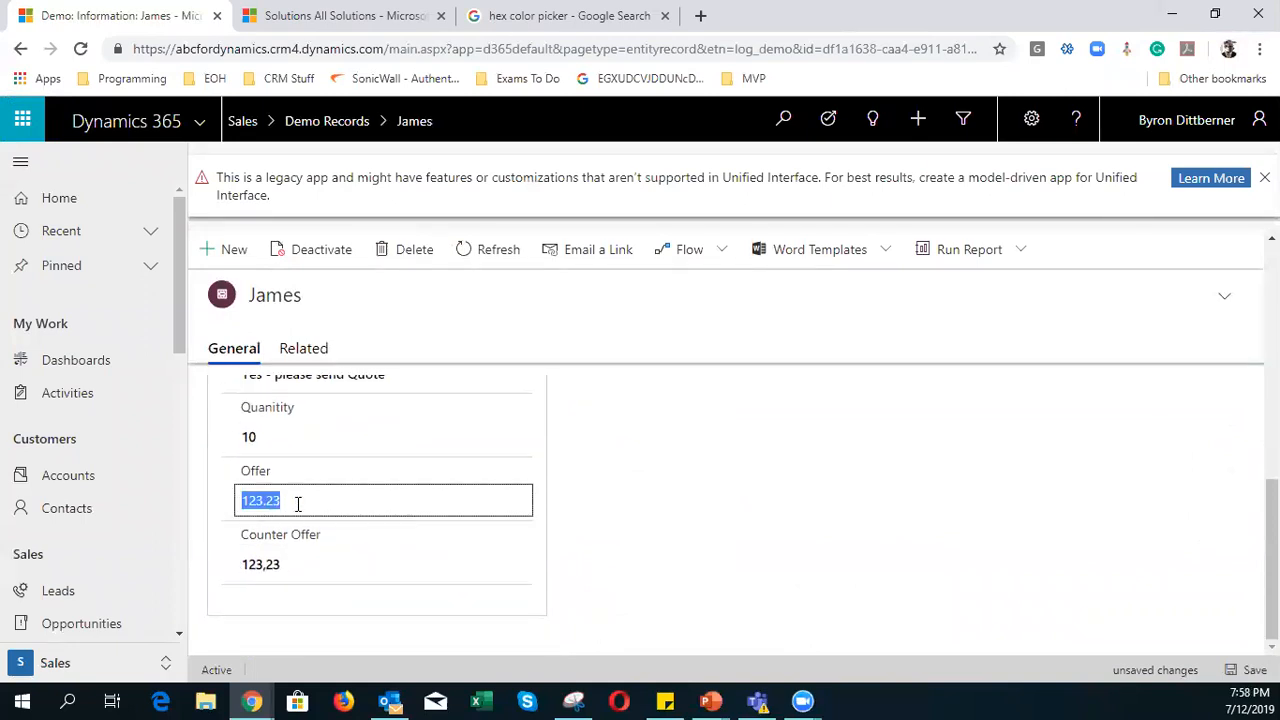
pyautogui.click(645, 540)
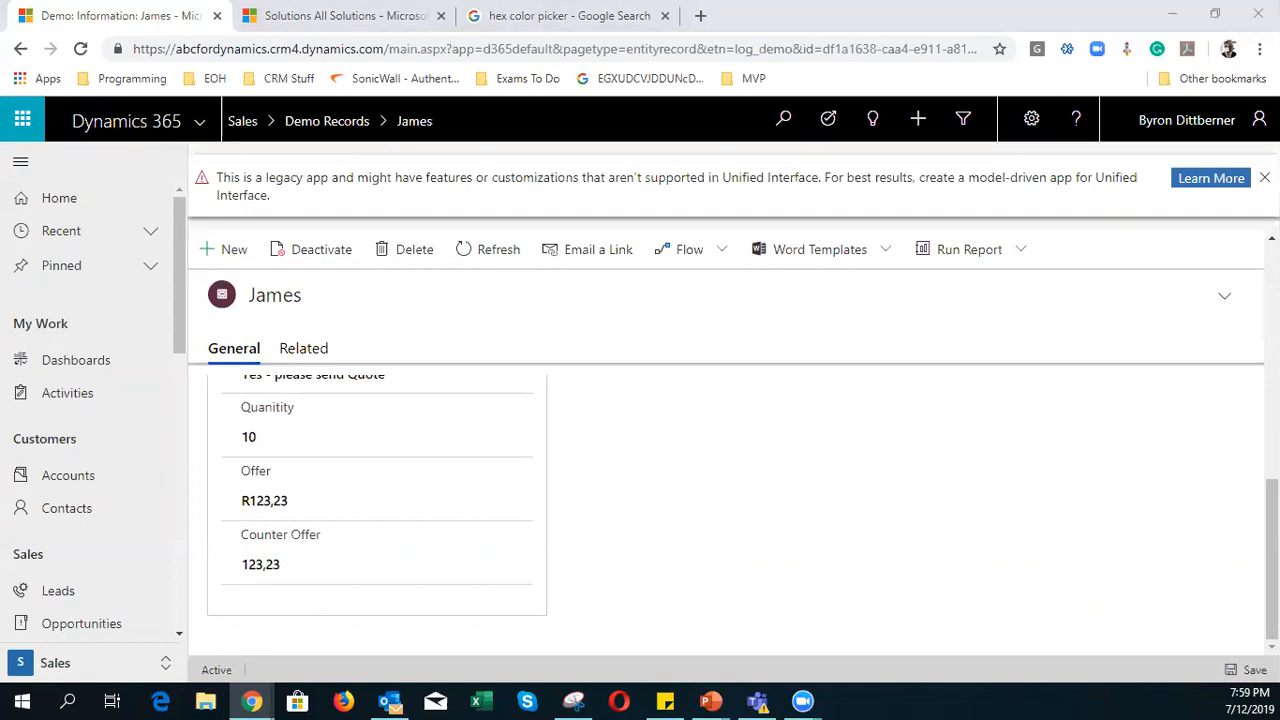
# - Open the Counter Offer field's definition from the Demo form, set its precision to 4, and save and close it
pyautogui.hotkey('alt', 'Tab')
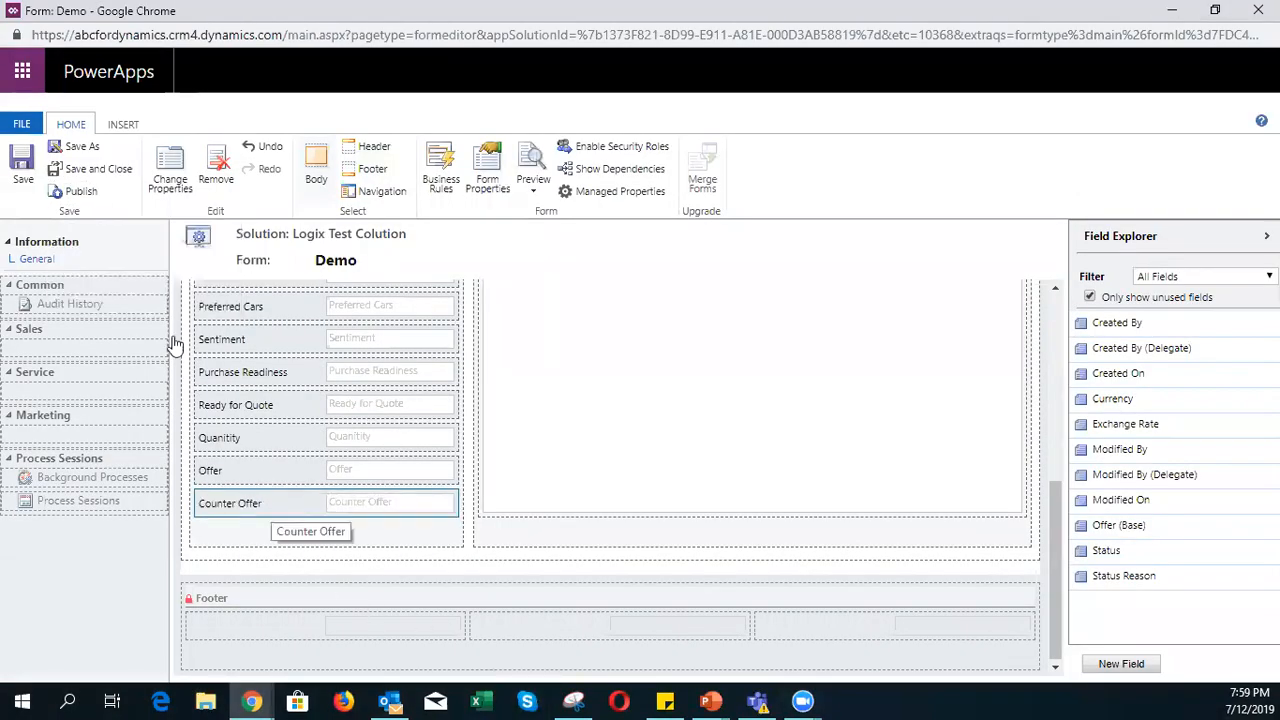
pyautogui.click(170, 170)
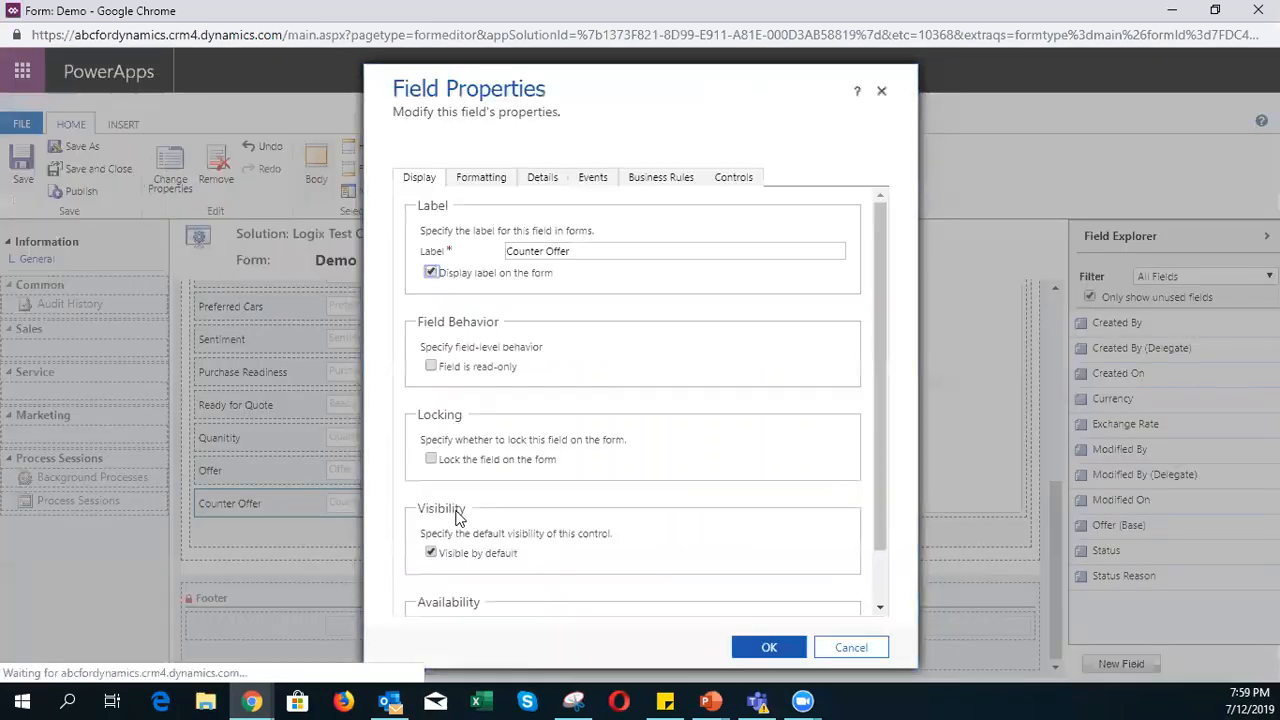
pyautogui.scroll(-2, 445, 512)
pyautogui.scroll(2, 445, 512)
pyautogui.click(540, 178)
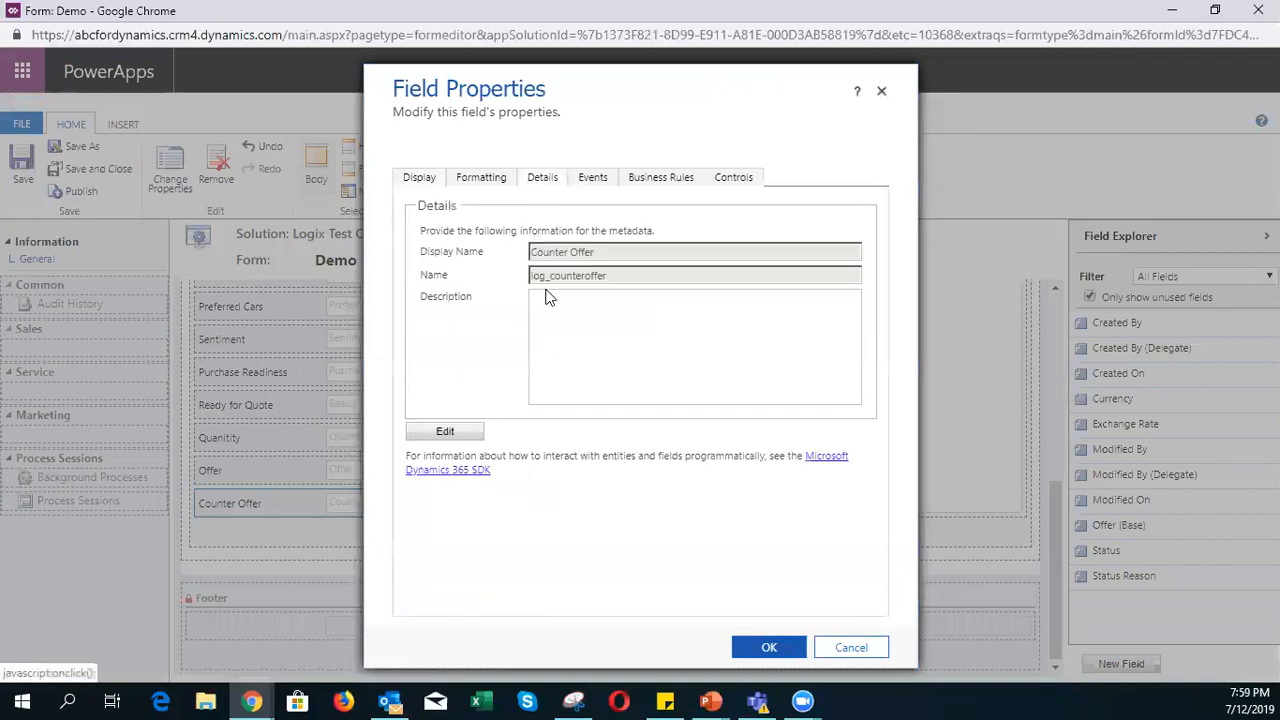
pyautogui.click(445, 431)
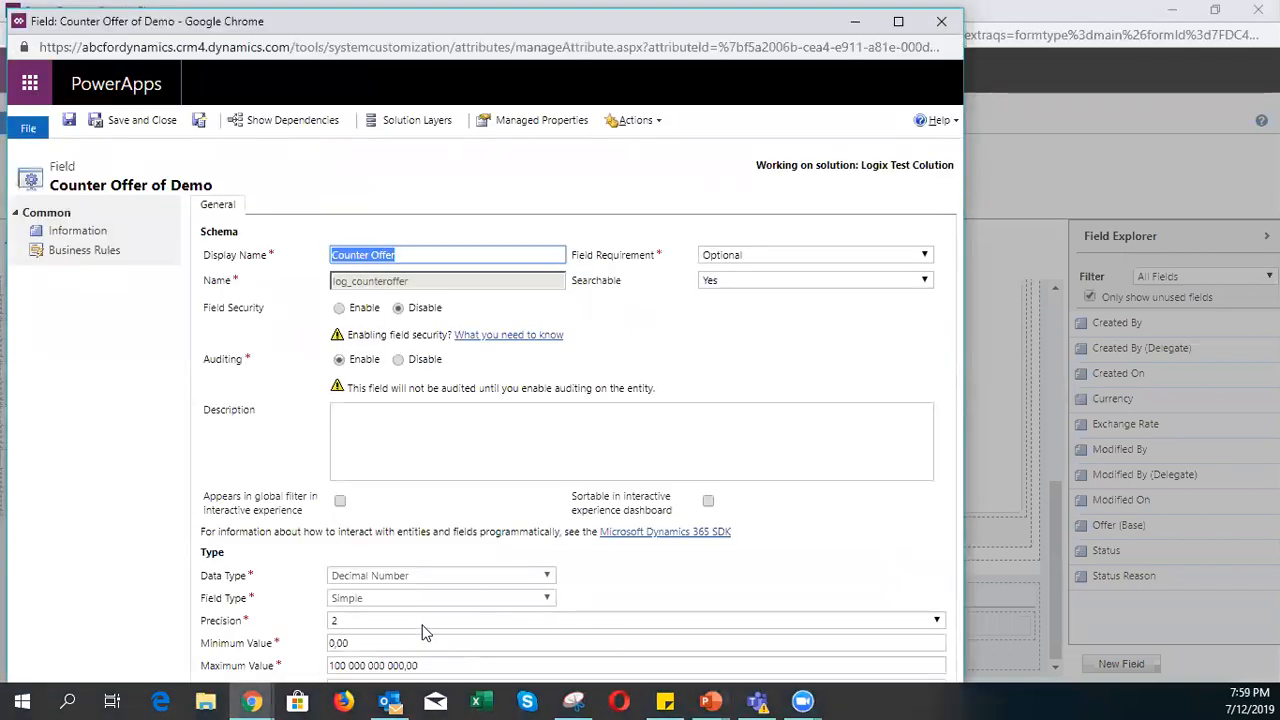
pyautogui.click(424, 621)
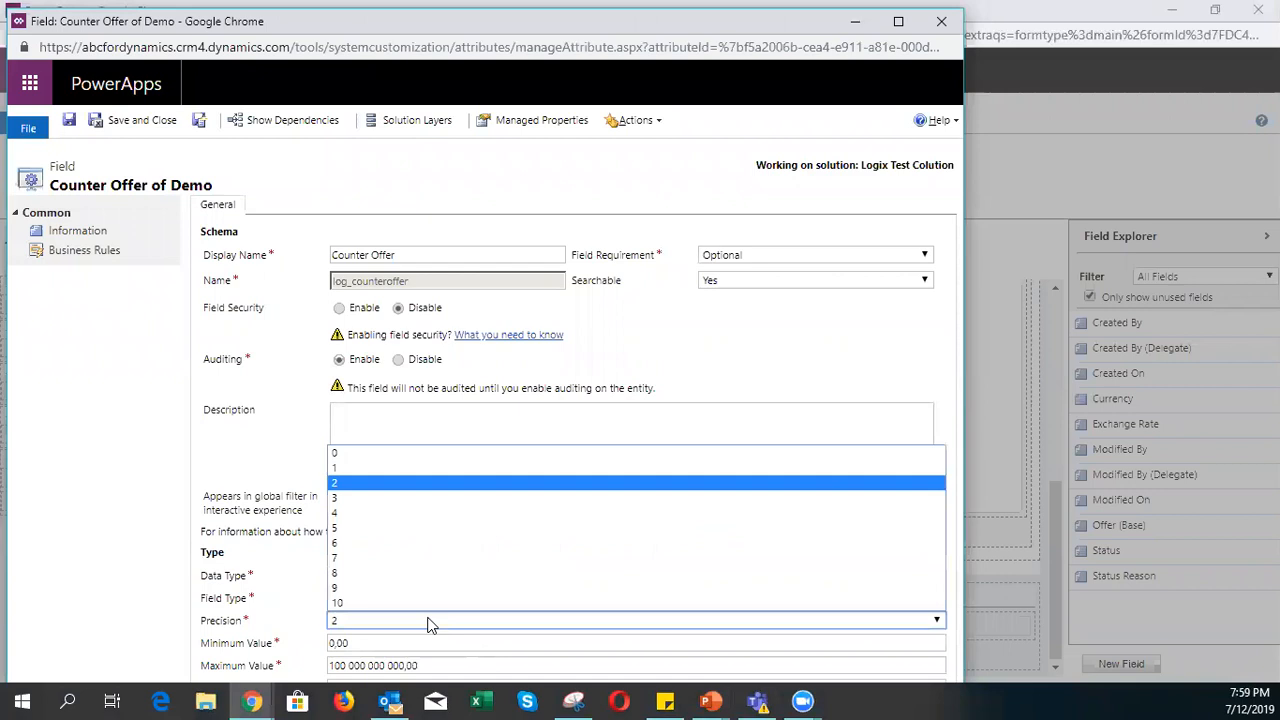
pyautogui.click(416, 516)
pyautogui.click(168, 126)
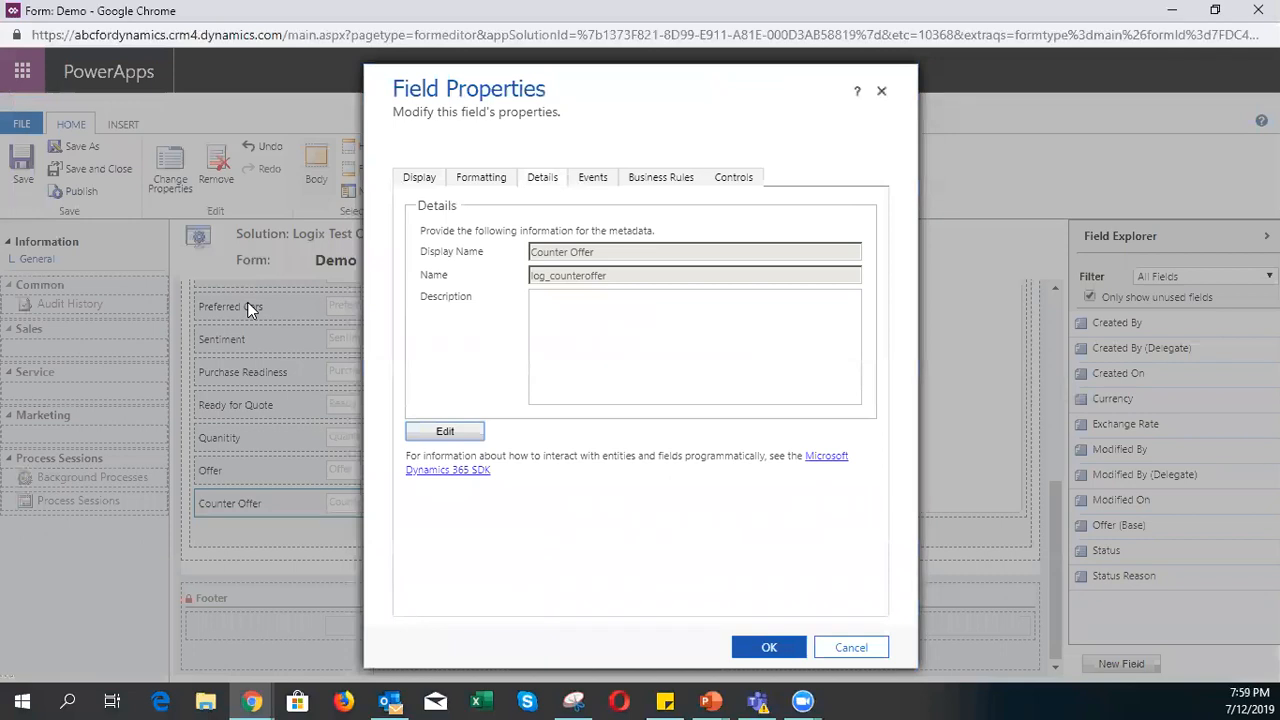
# - Accept the Counter Offer field properties and publish the Demo form, returning to the record
pyautogui.click(748, 648)
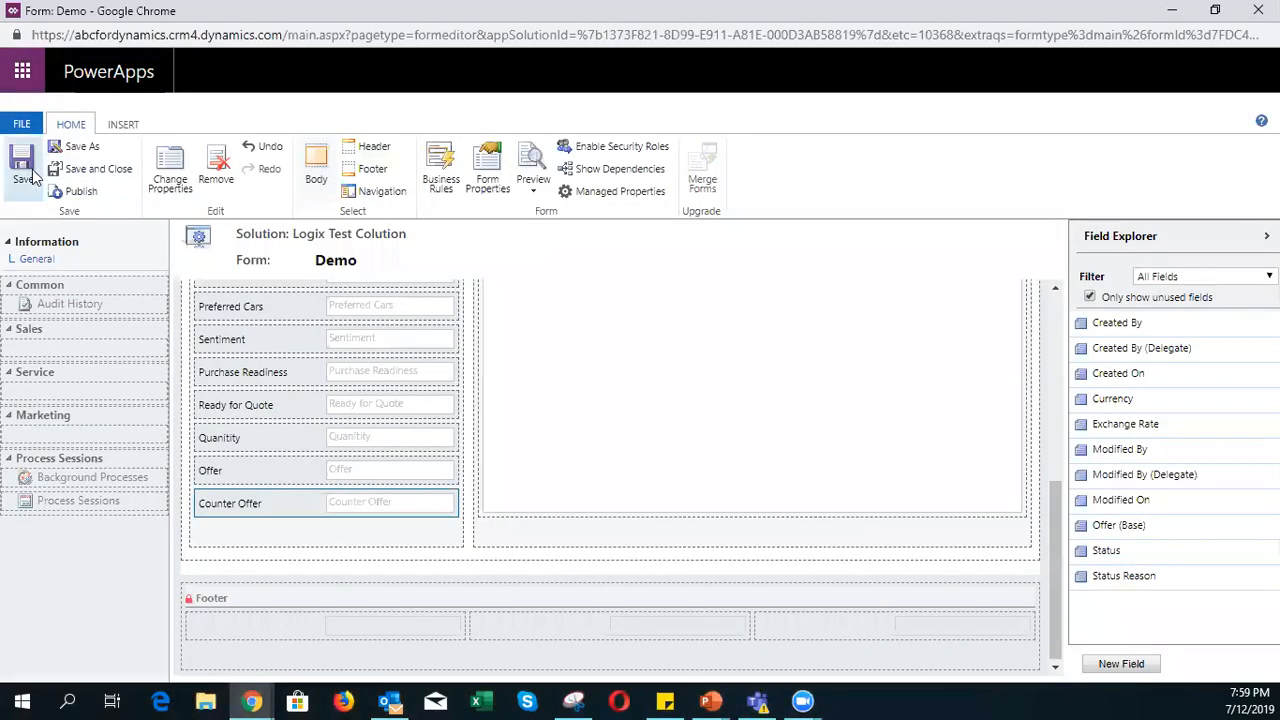
pyautogui.click(82, 193)
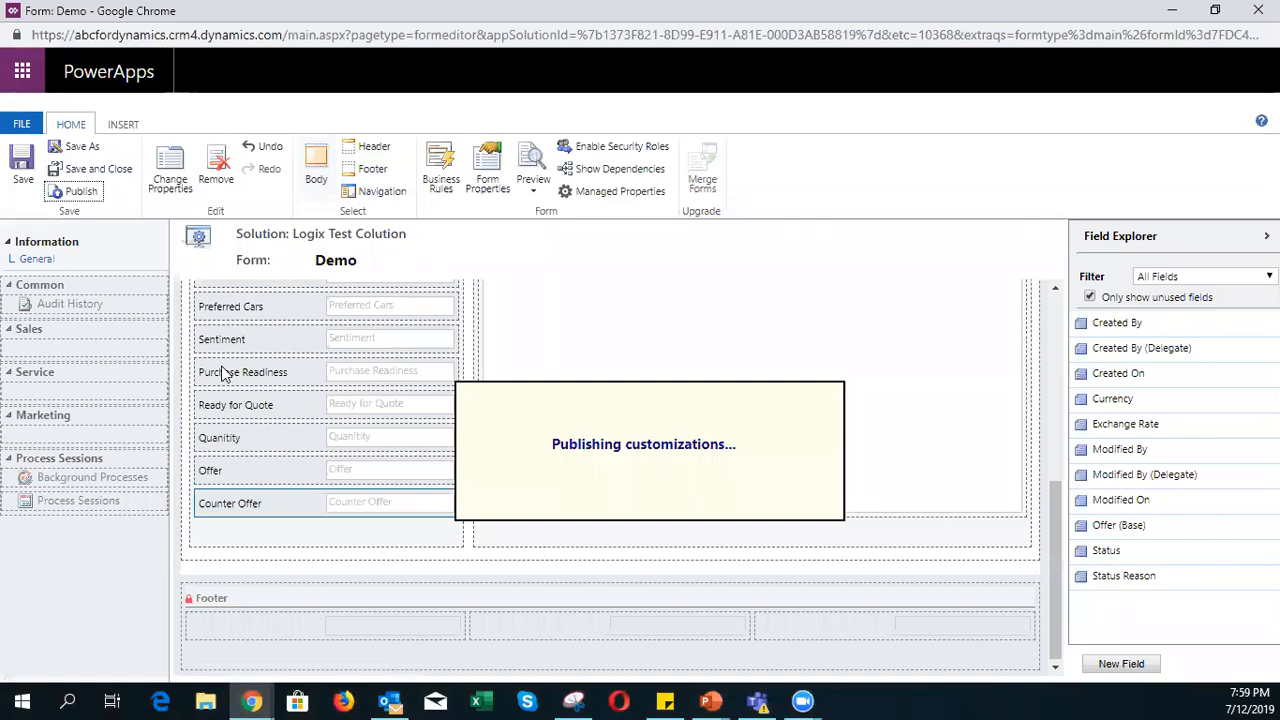
pyautogui.click(1182, 8)
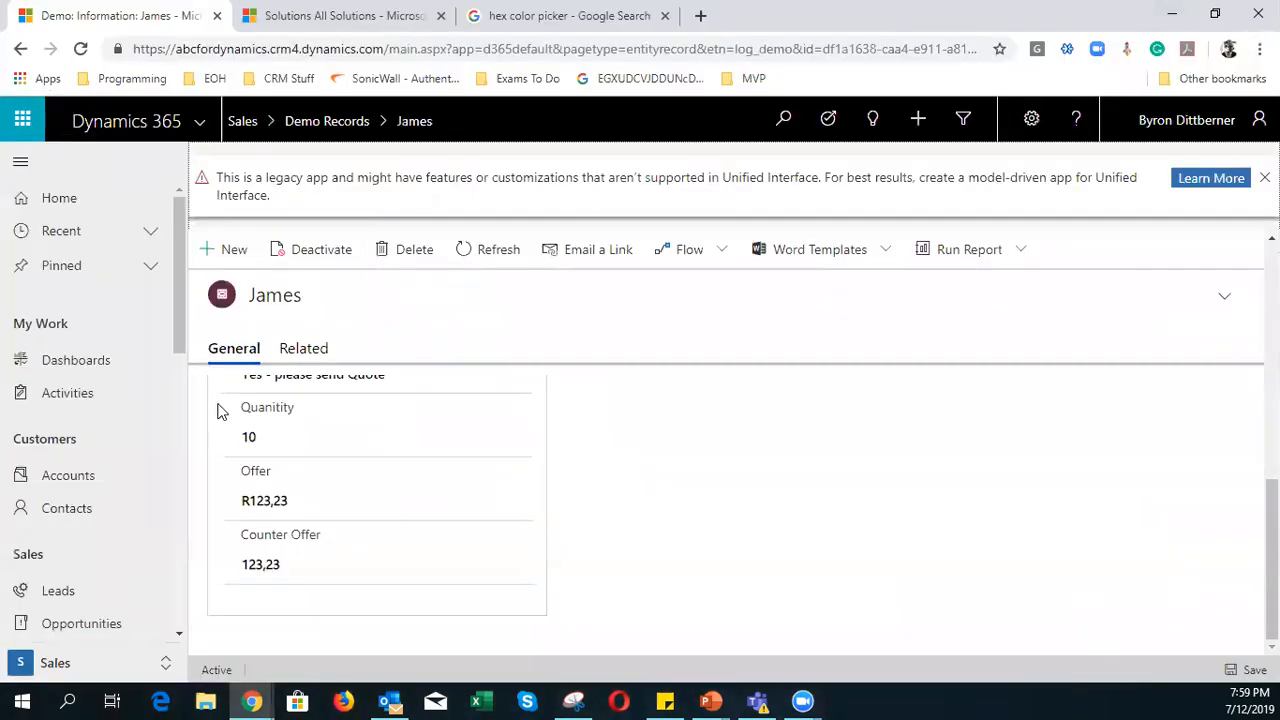
# - Reload the Demo record and examine the Counter Offer value's decimal places
pyautogui.click(80, 48)
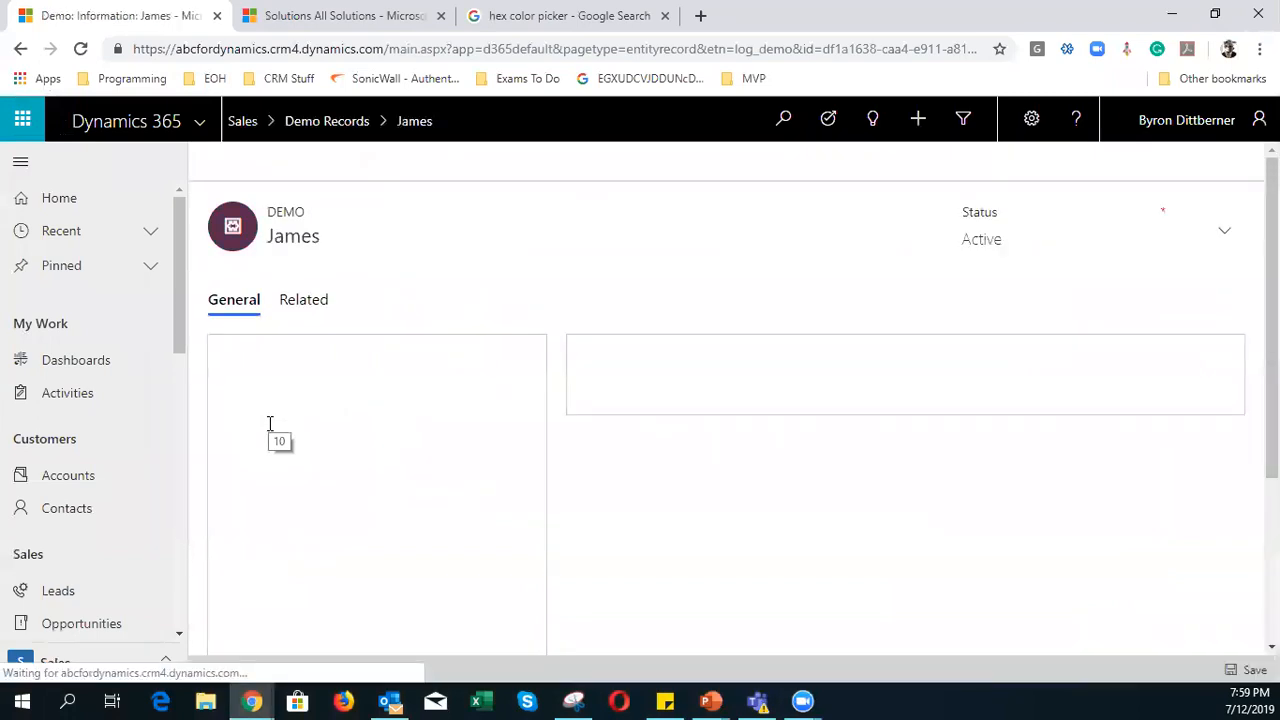
pyautogui.scroll(-2, 586, 334)
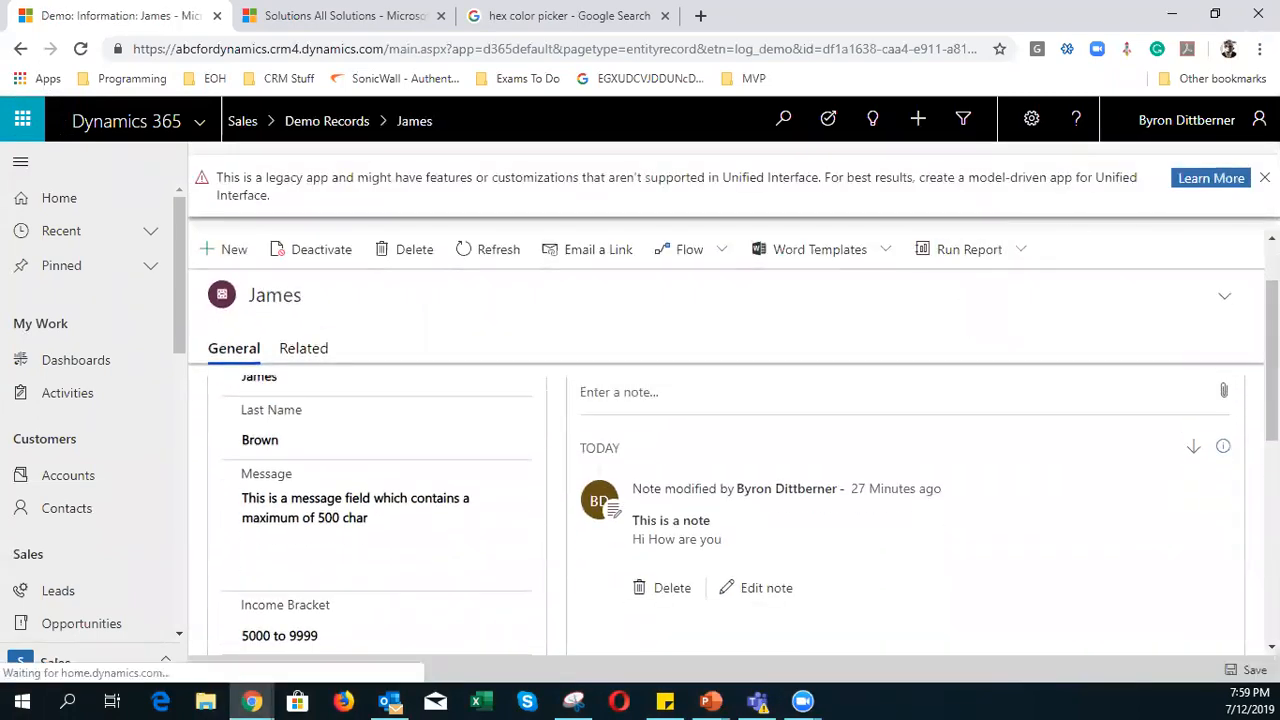
pyautogui.scroll(-5, 573, 497)
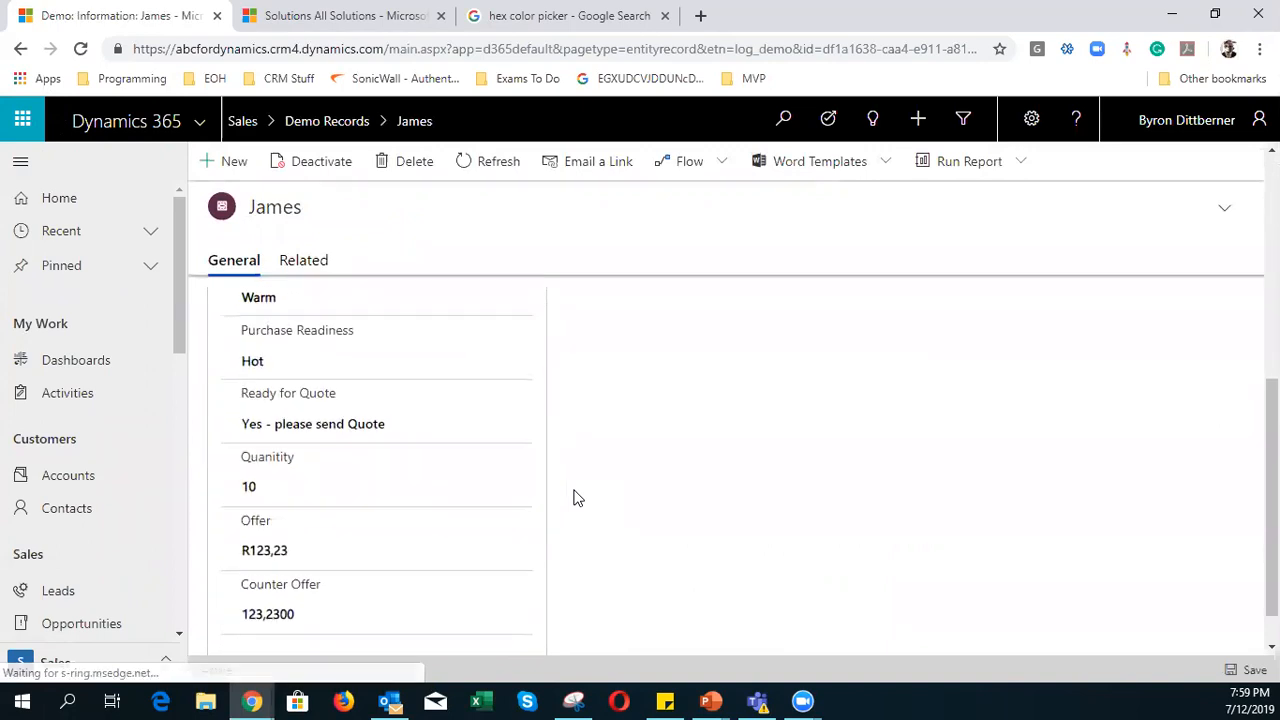
pyautogui.scroll(-1, 573, 497)
pyautogui.moveTo(268, 570); pyautogui.dragTo(635, 513)
pyautogui.click(681, 501)
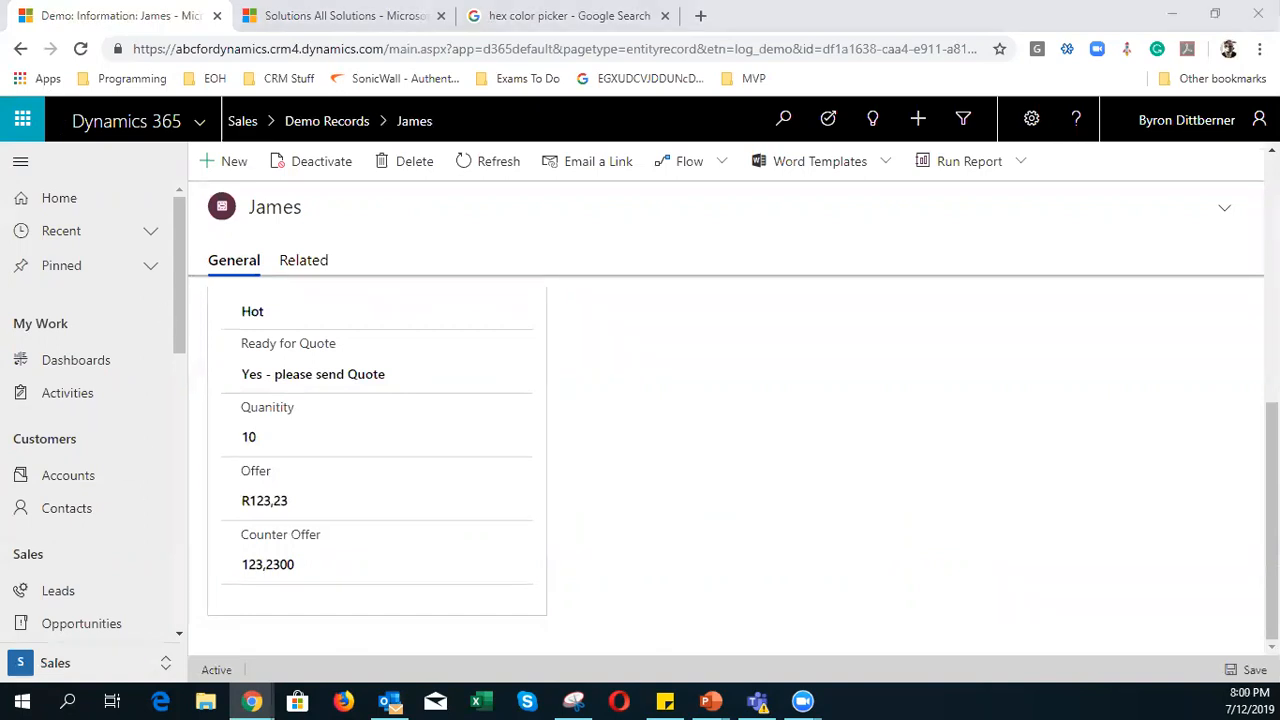
# - Start a new field for the Demo entity in the solution with the display name Estimated Purchase Date
pyautogui.hotkey('alt', 'Tab')
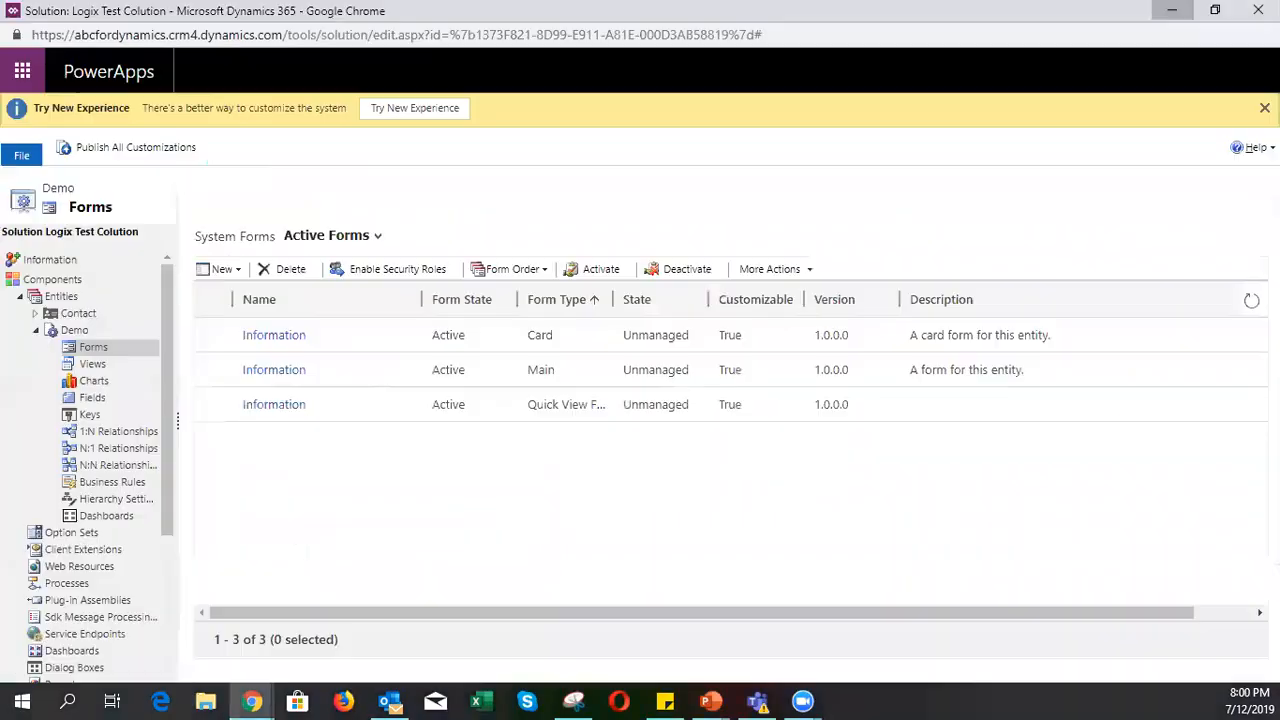
pyautogui.click(92, 398)
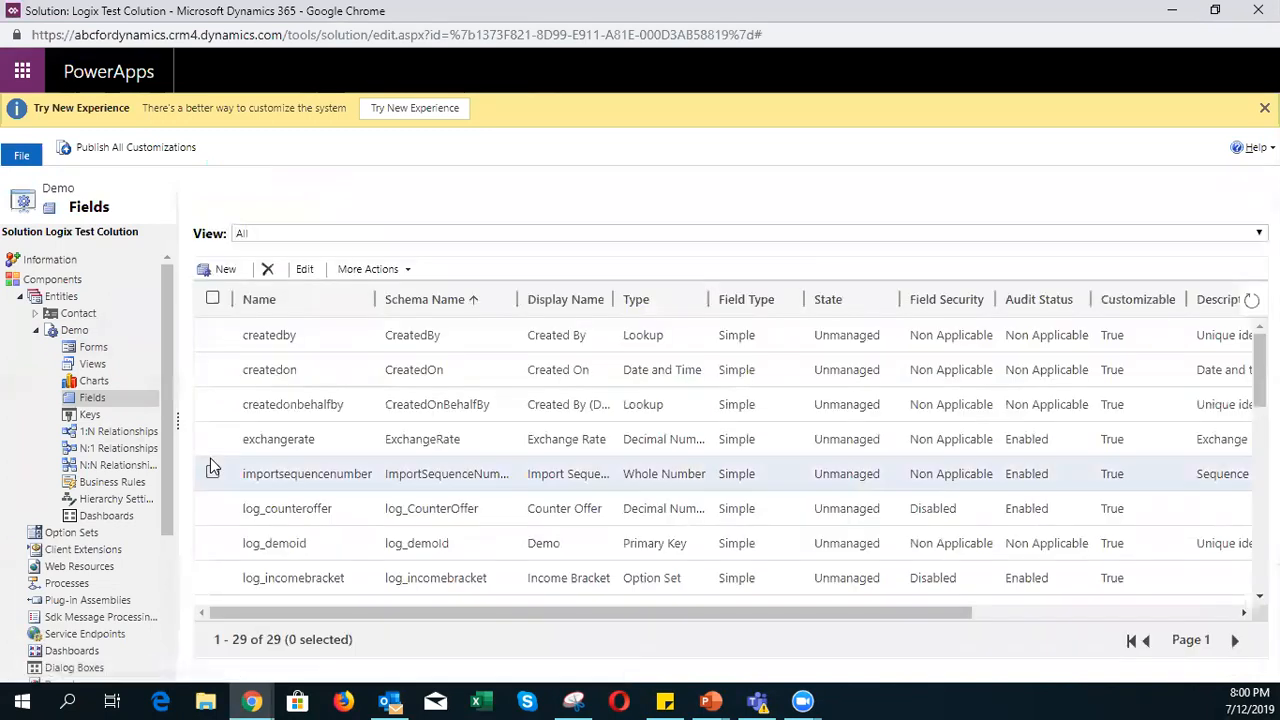
pyautogui.click(224, 271)
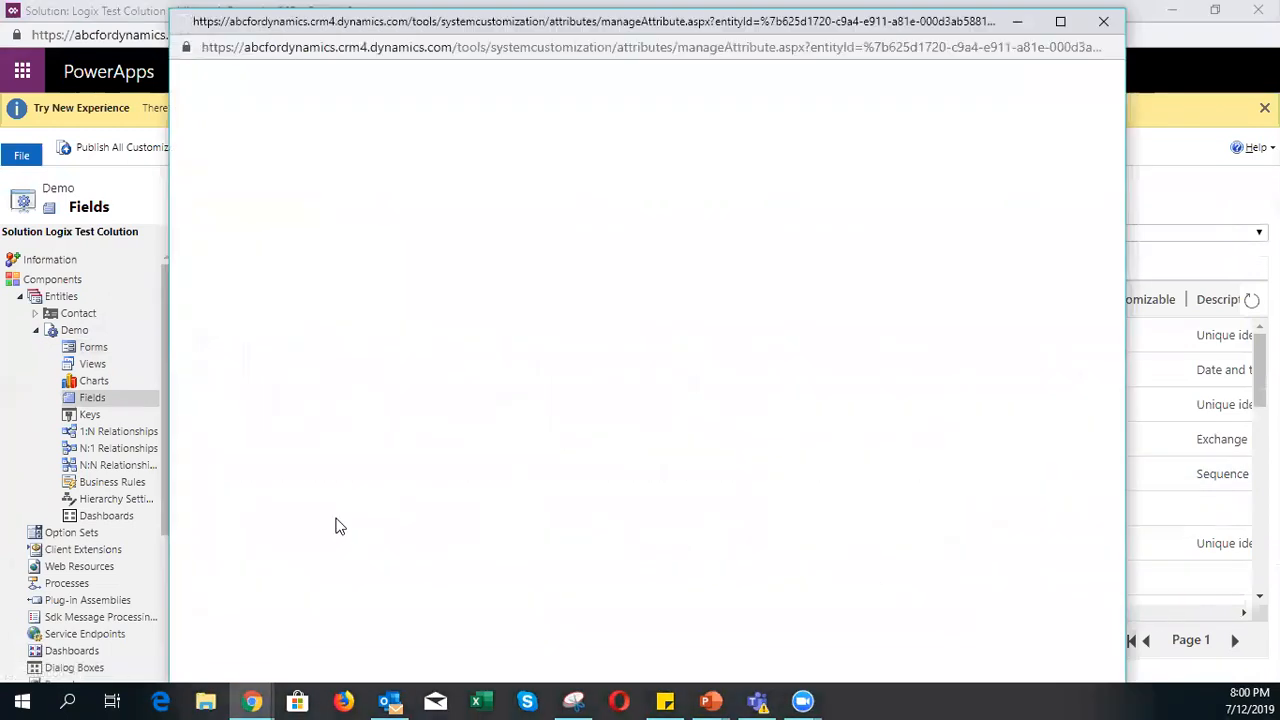
pyautogui.write('Estimated Purchase Date')
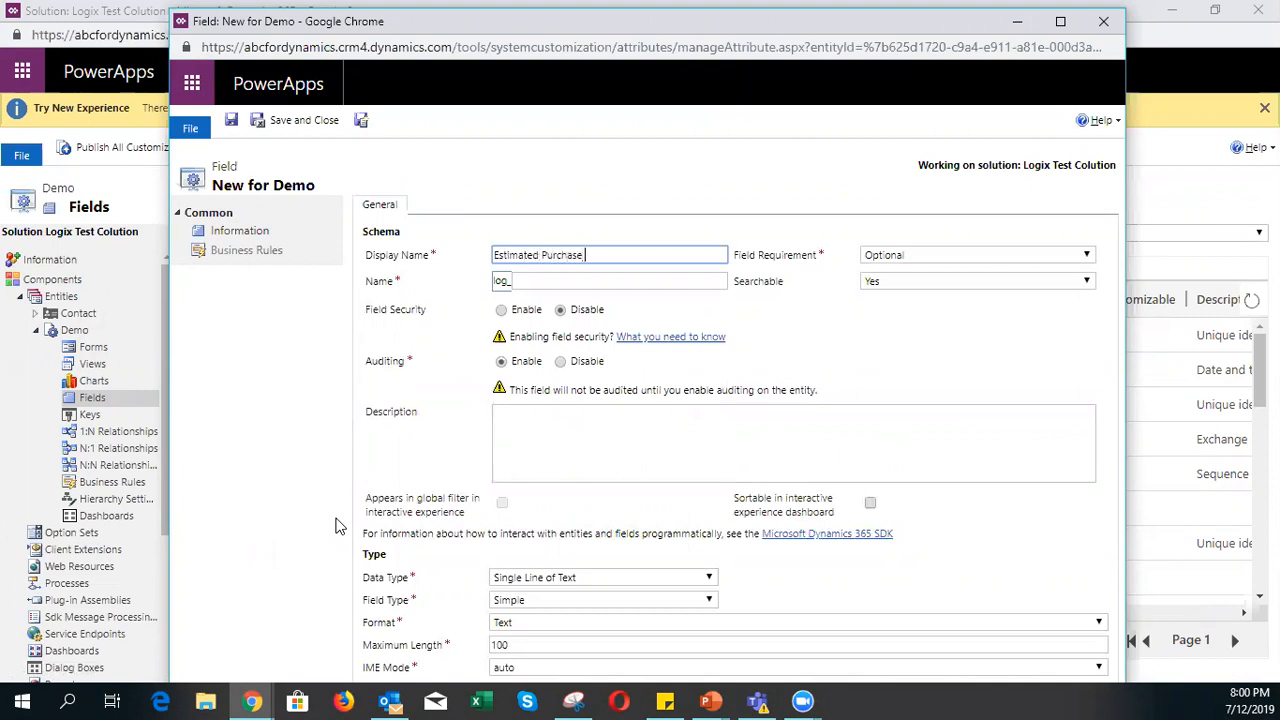
pyautogui.click(389, 420)
# - Set the new field's data type to Date and Time and its format to Date and Time, and save the field
pyautogui.click(530, 585)
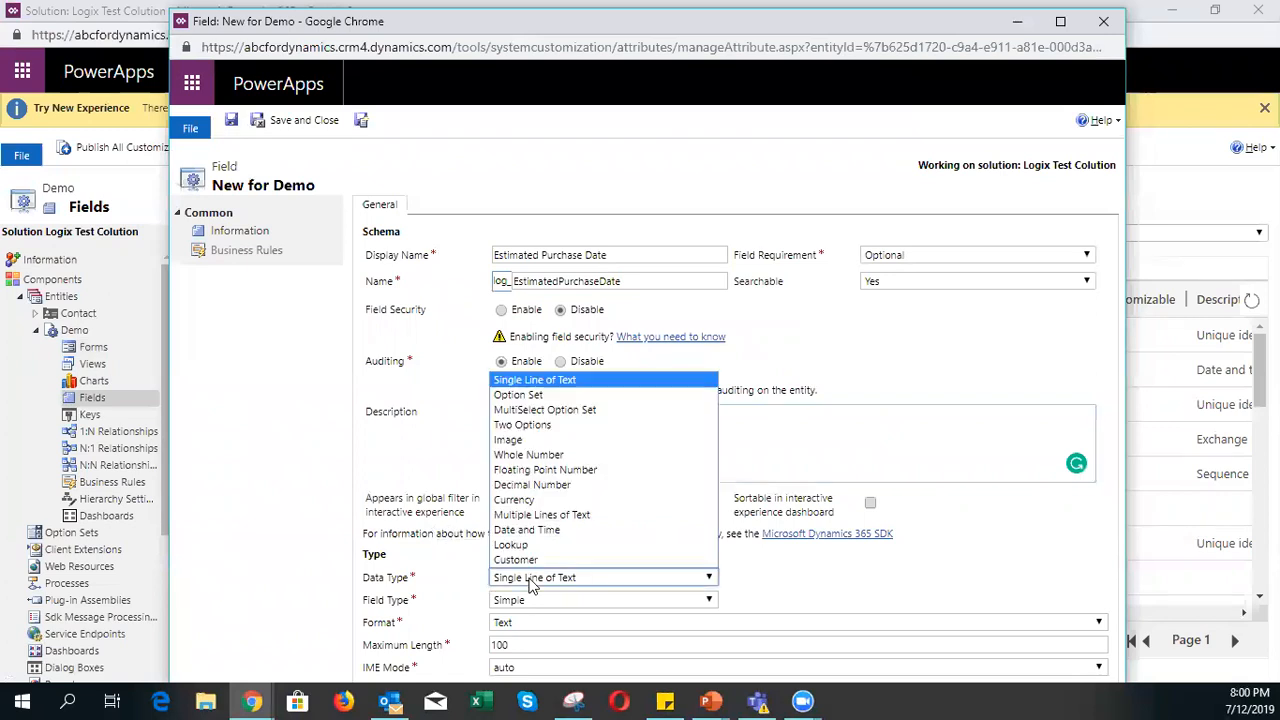
pyautogui.click(552, 530)
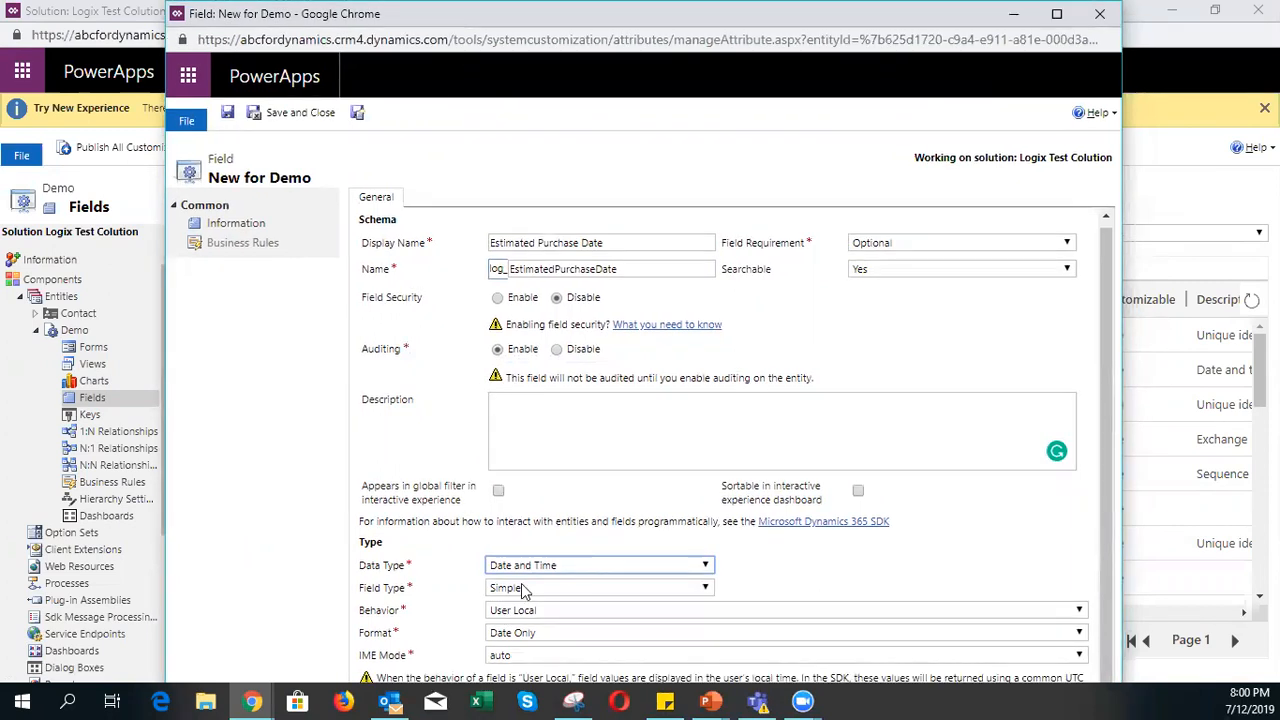
pyautogui.click(530, 633)
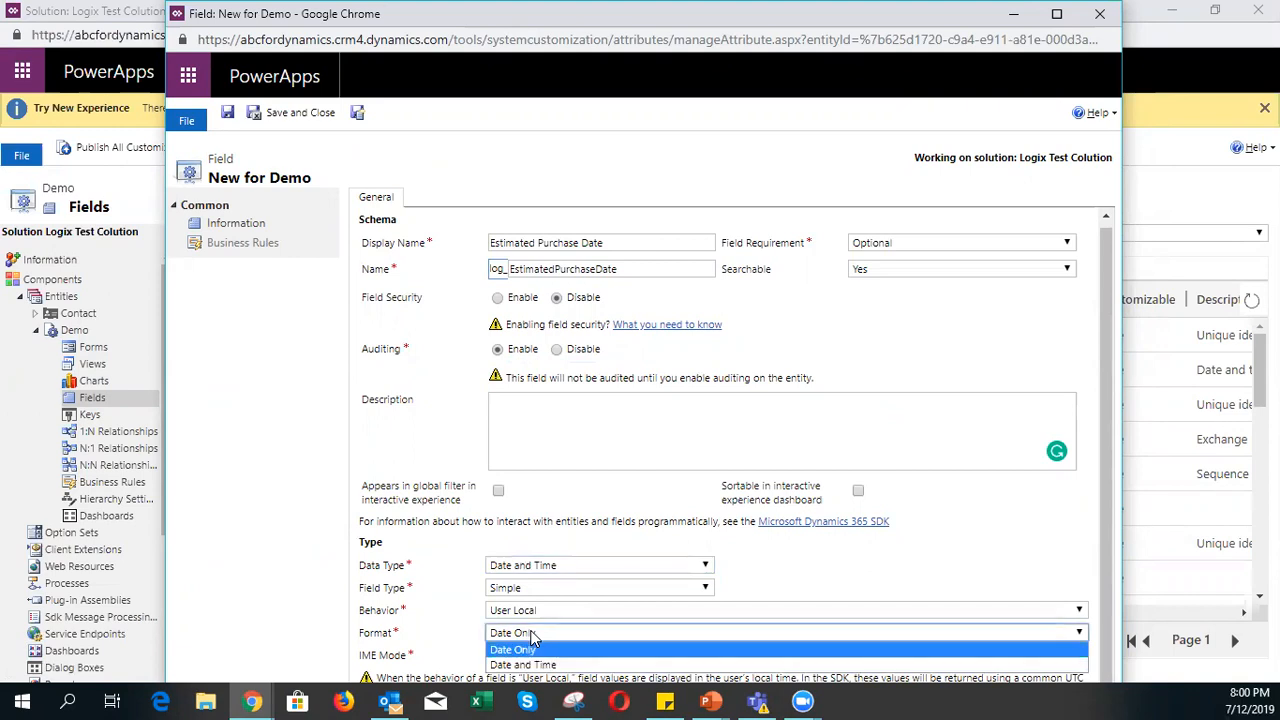
pyautogui.click(520, 665)
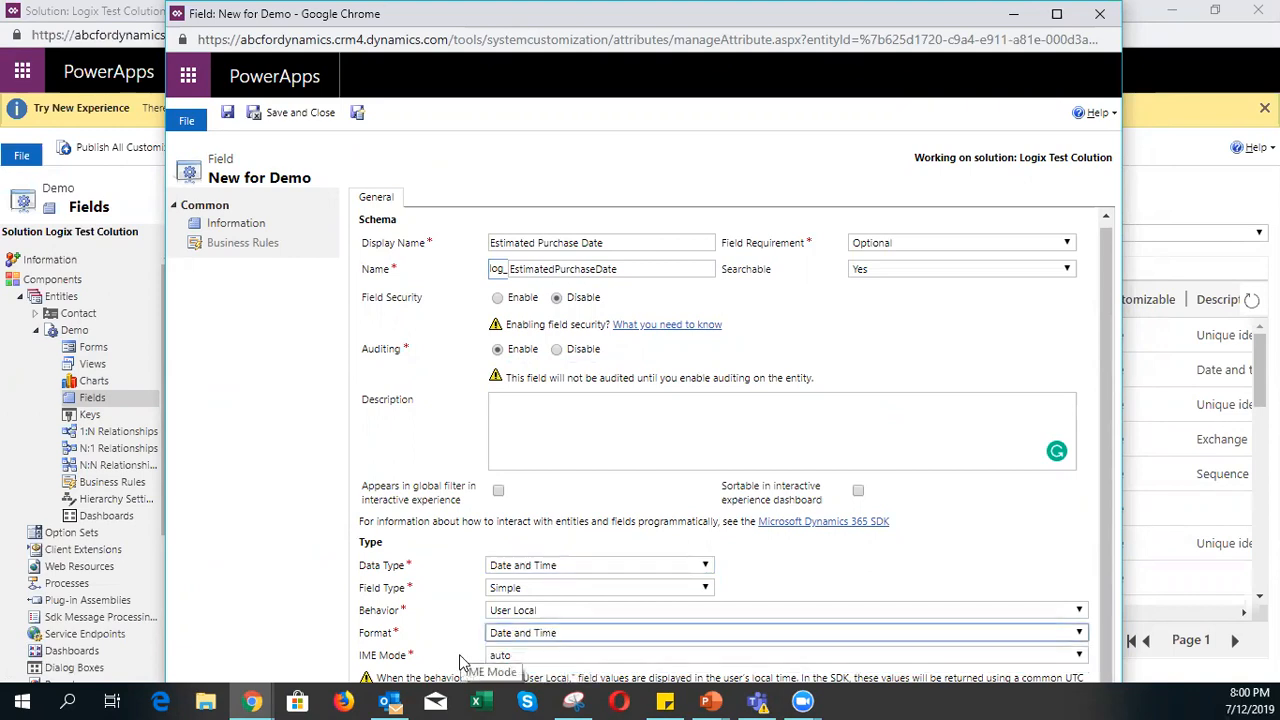
pyautogui.click(358, 116)
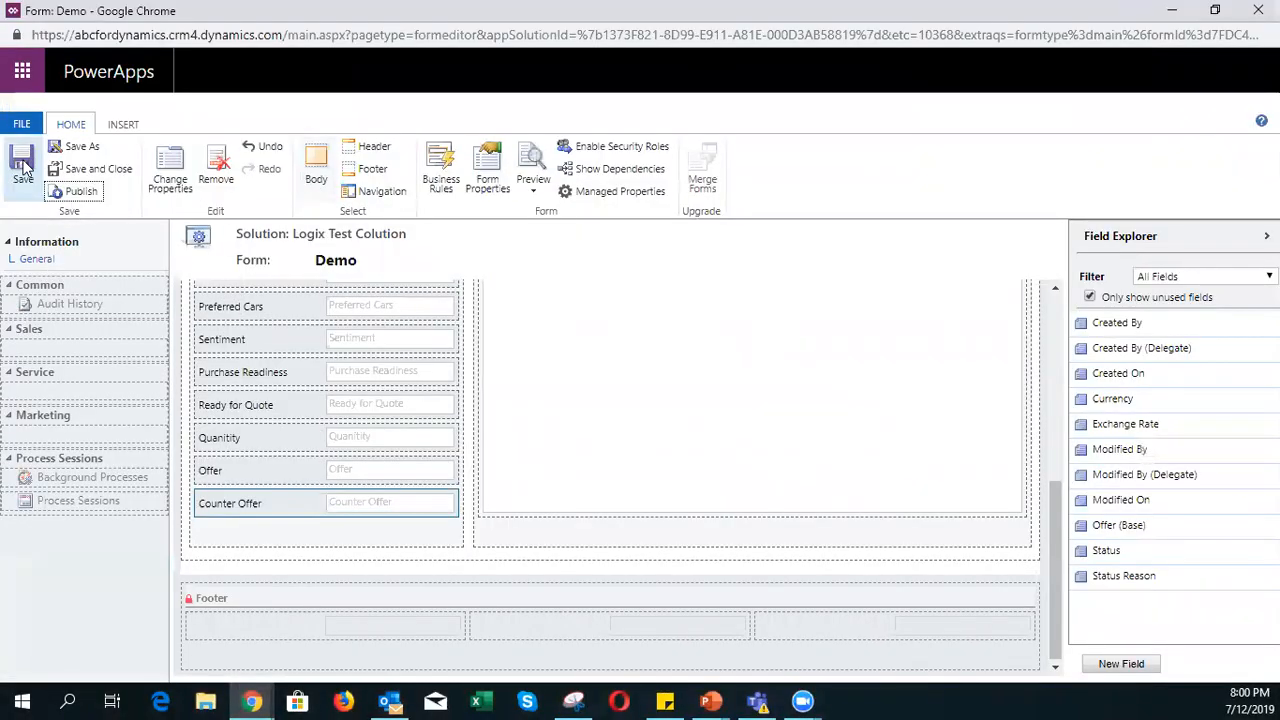
# - Reload the Demo form editor, add Estimated Purchase Date between Message and Income Bracket, and publish the form
pyautogui.click(125, 35)
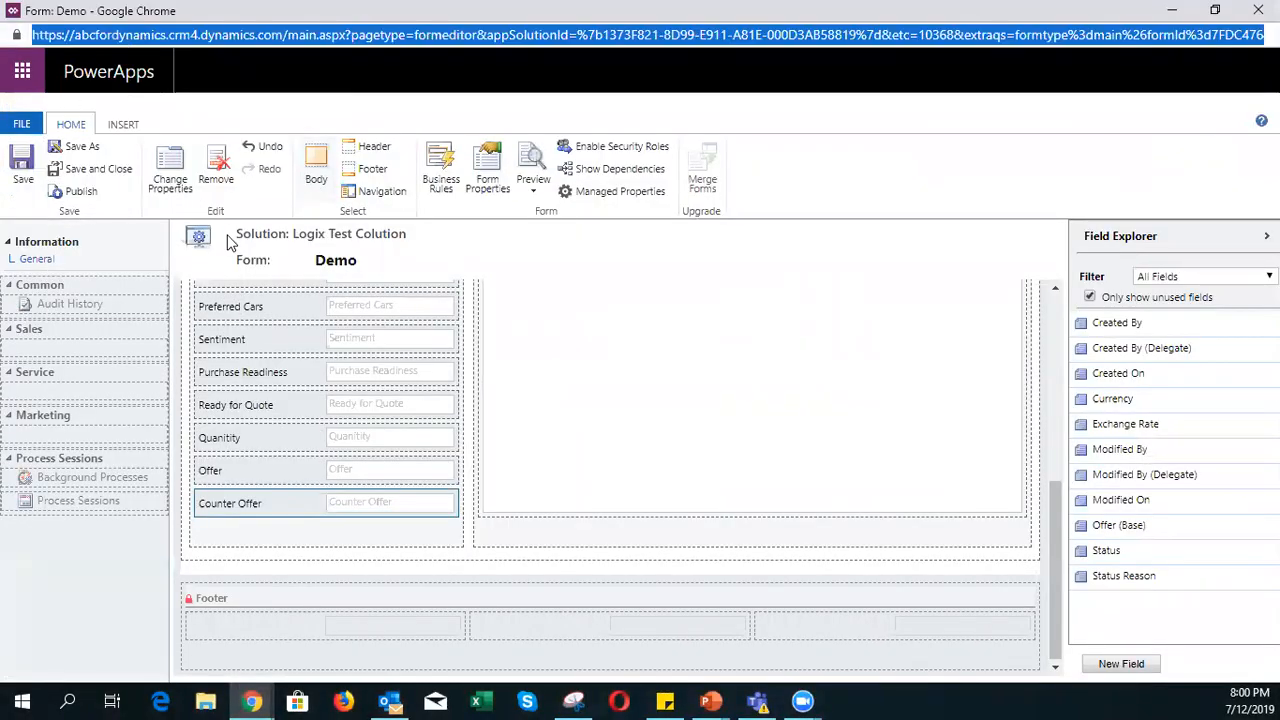
pyautogui.hotkey('ctrl', 's')
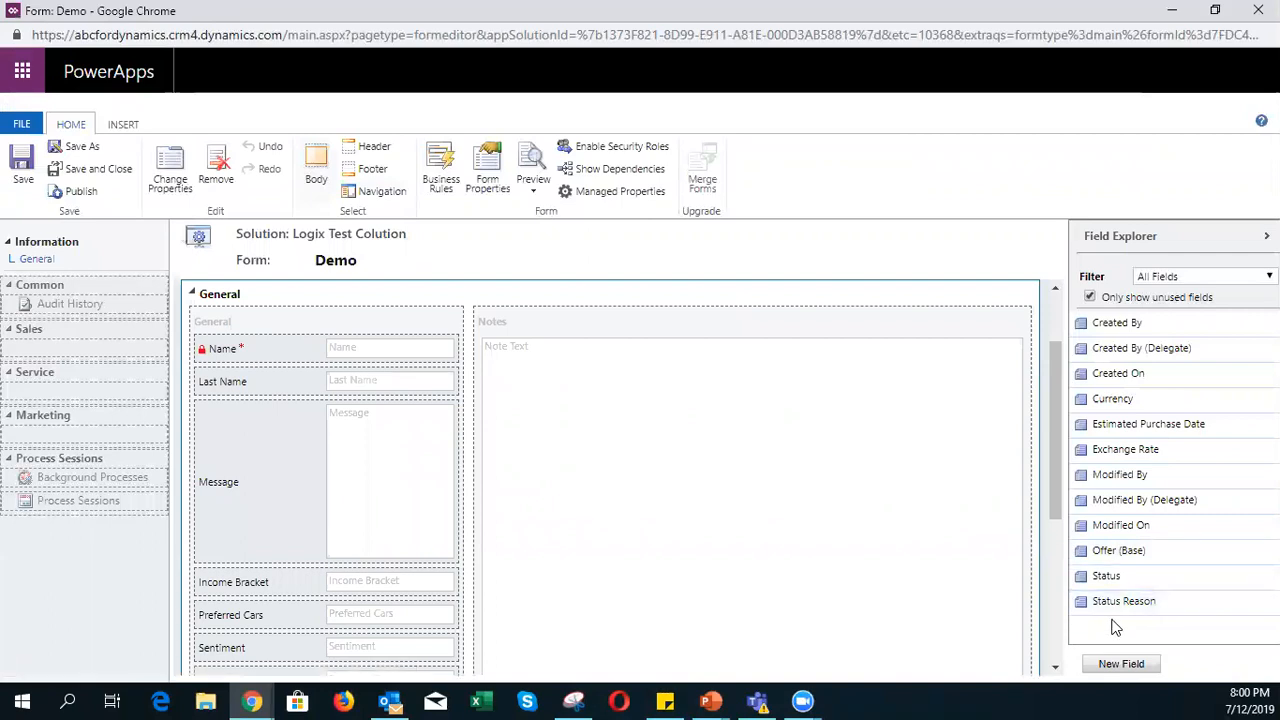
pyautogui.moveTo(1130, 428); pyautogui.dragTo(345, 582)
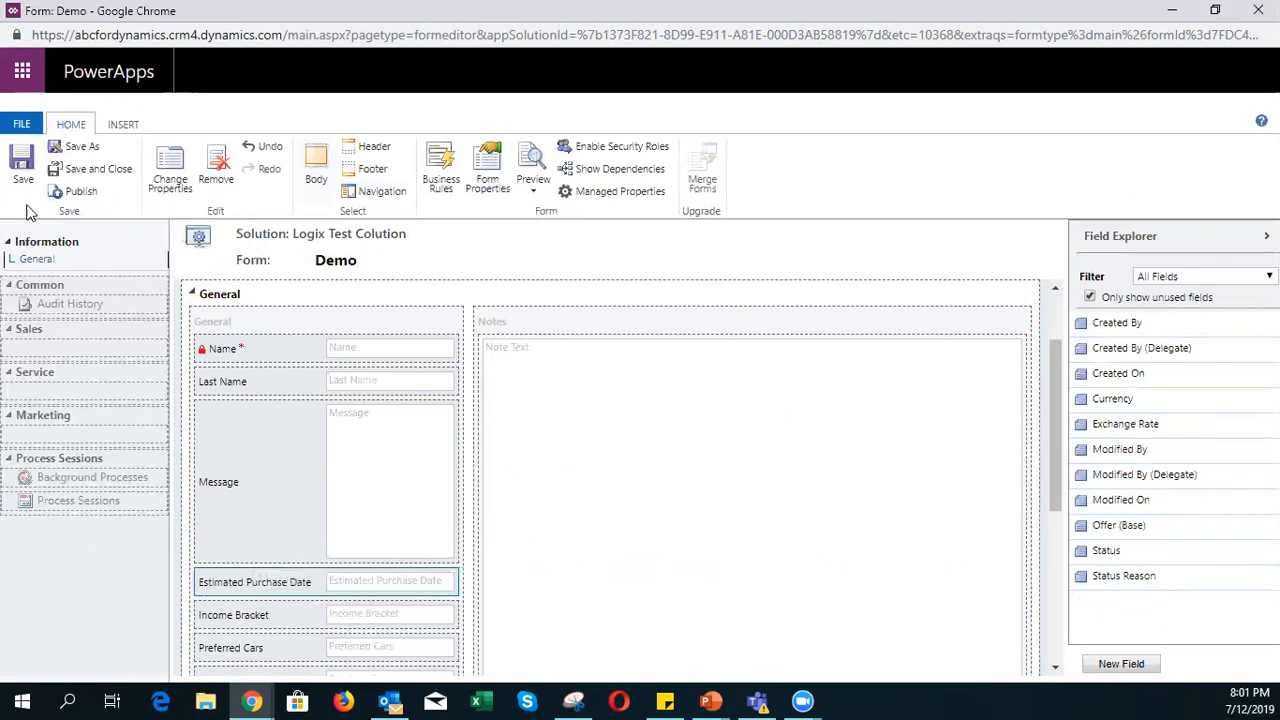
pyautogui.click(72, 192)
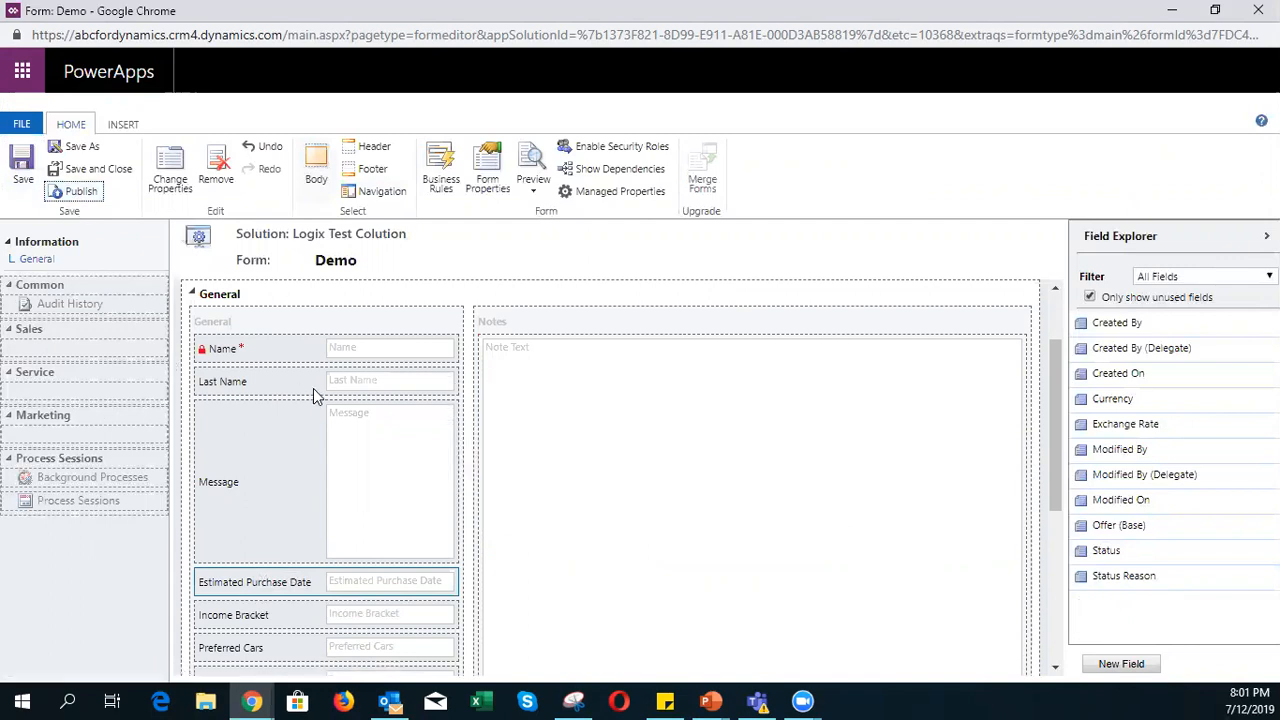
# - Return to the open Demo record and reload it to examine the Estimated Purchase Date field
pyautogui.click(1171, 10)
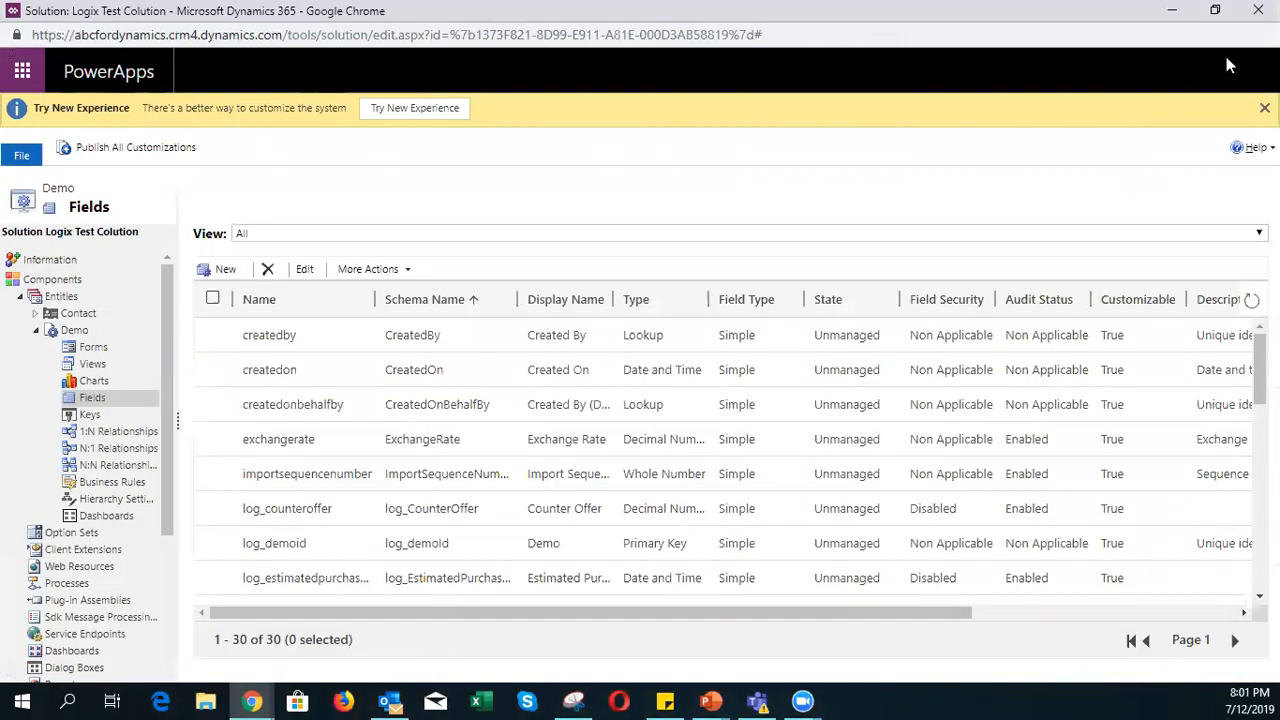
pyautogui.click(1171, 10)
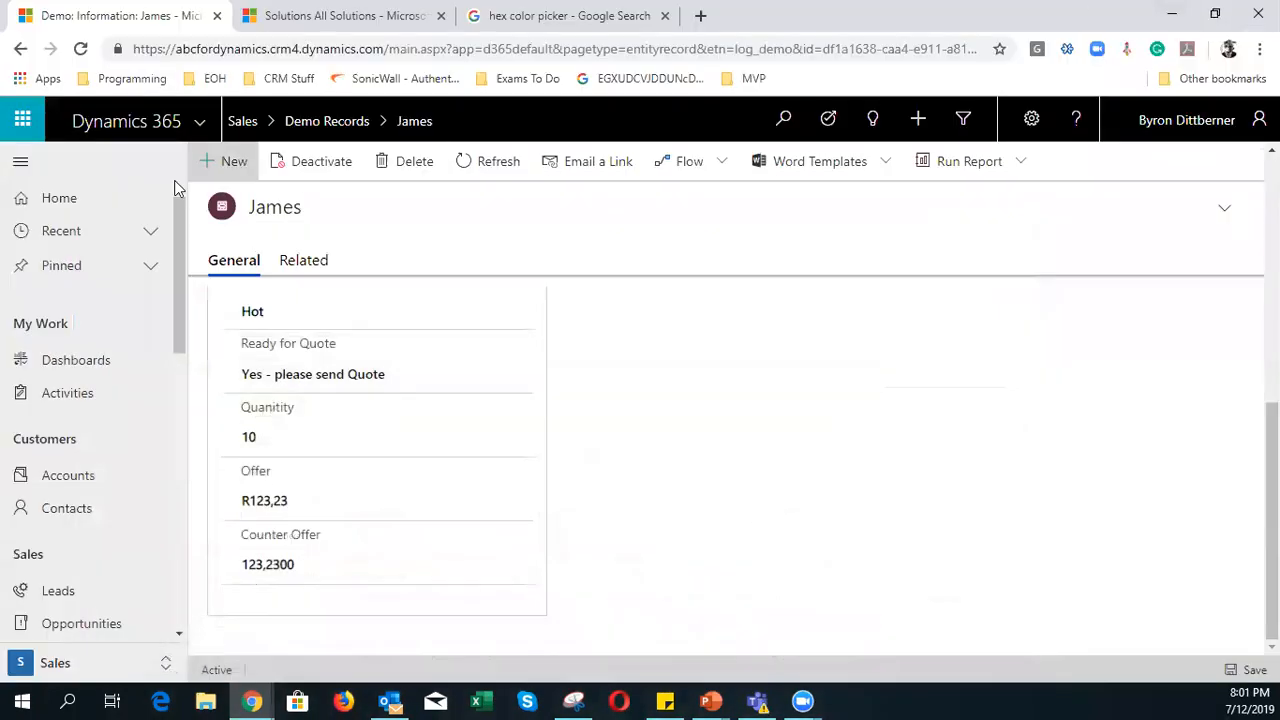
pyautogui.click(80, 49)
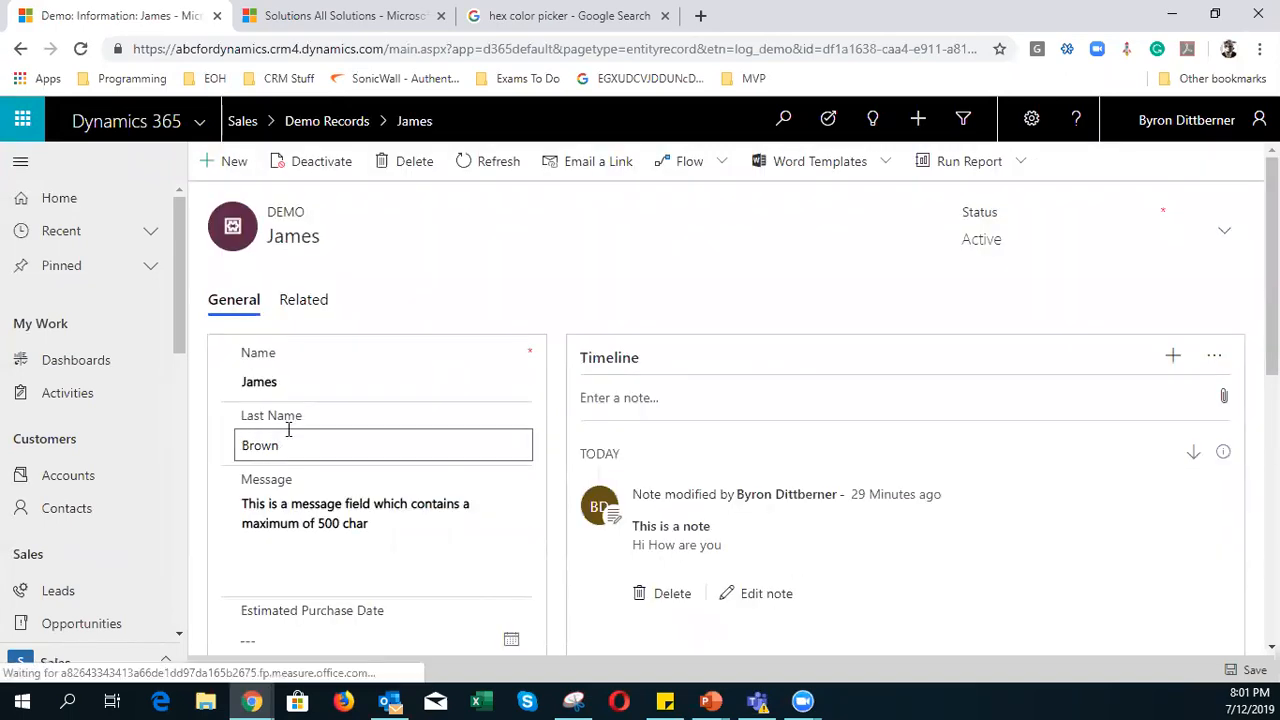
pyautogui.scroll(-6, 323, 429)
pyautogui.scroll(4, 305, 443)
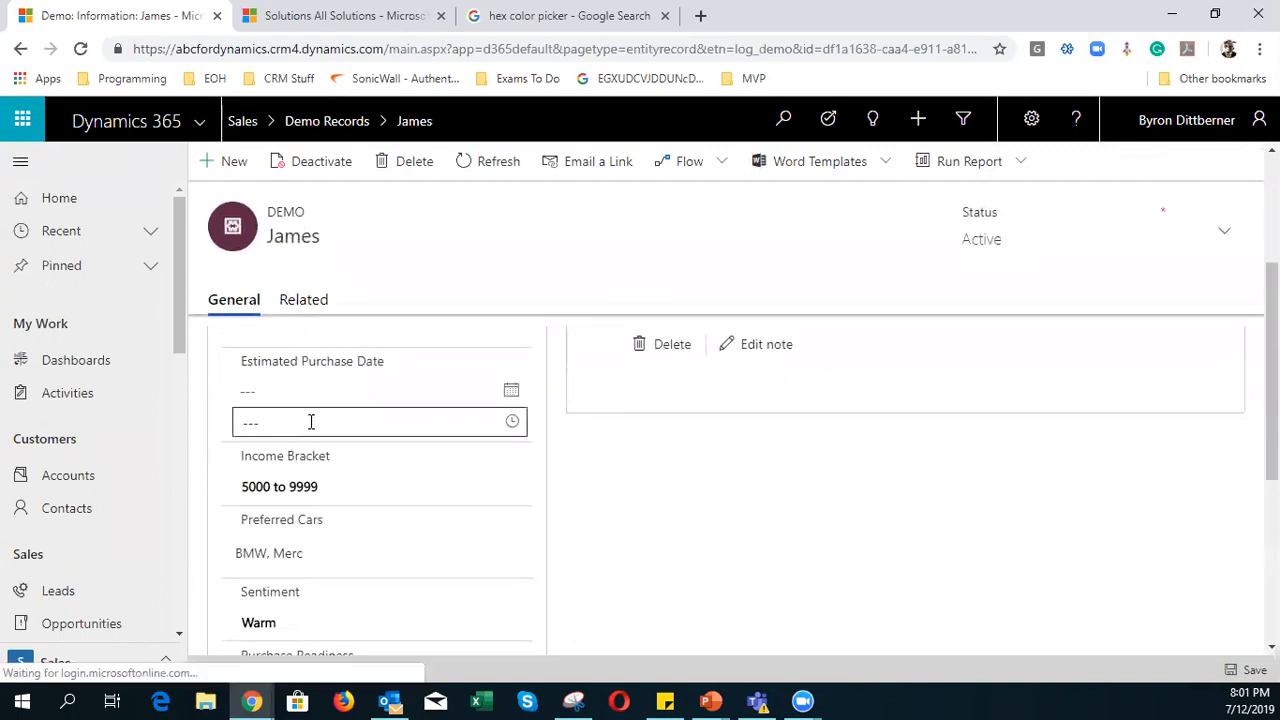
# - Try out the Estimated Purchase Date calendar's month and year navigation and set the date to 2019/01/01
pyautogui.click(311, 382)
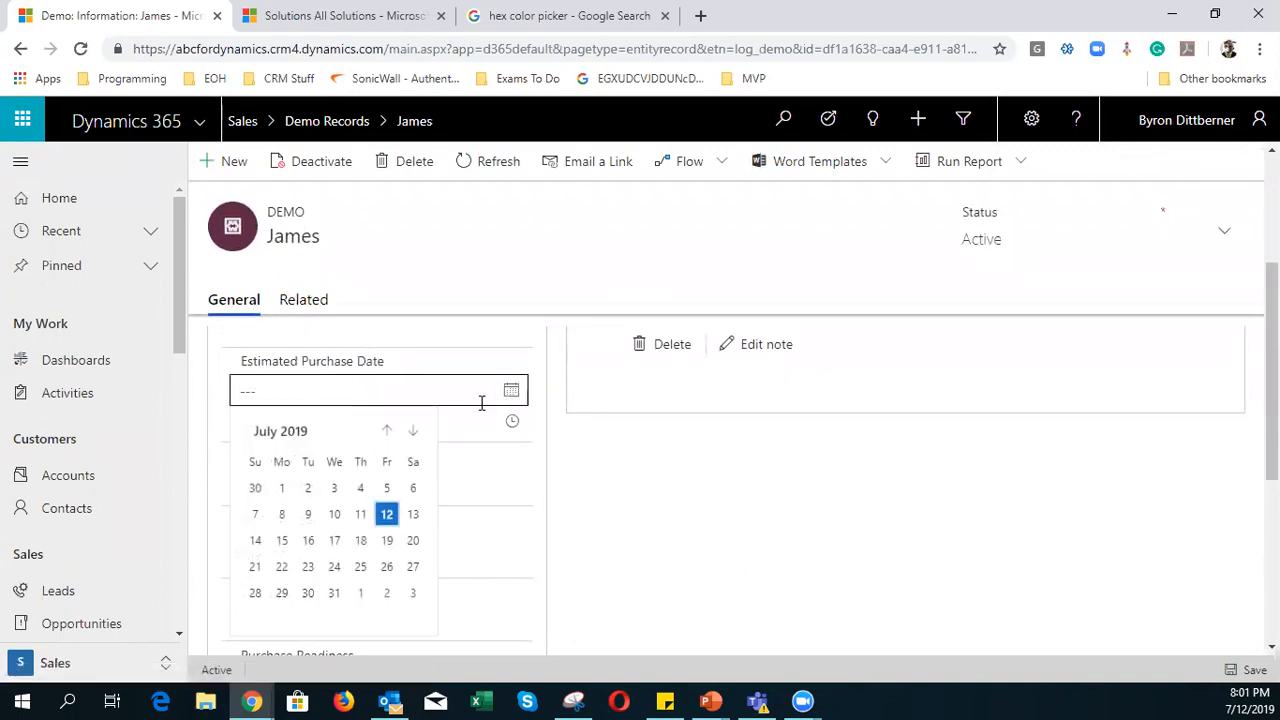
pyautogui.click(283, 440)
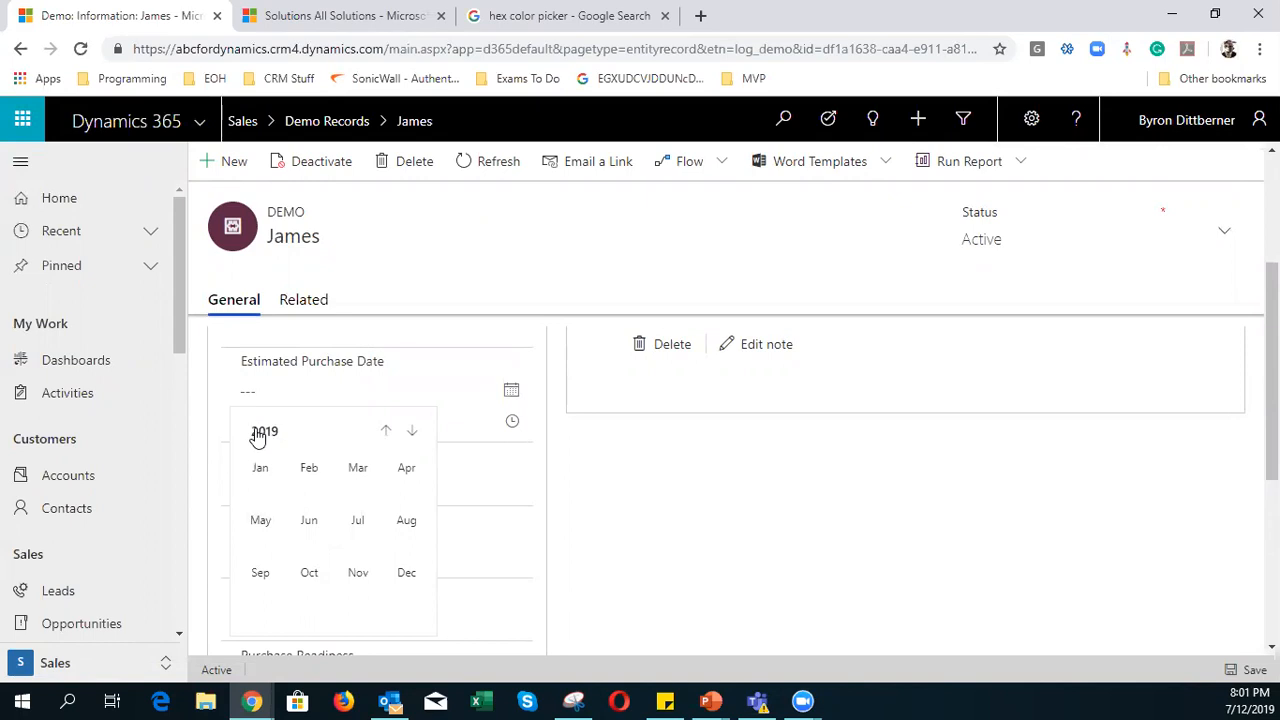
pyautogui.click(258, 435)
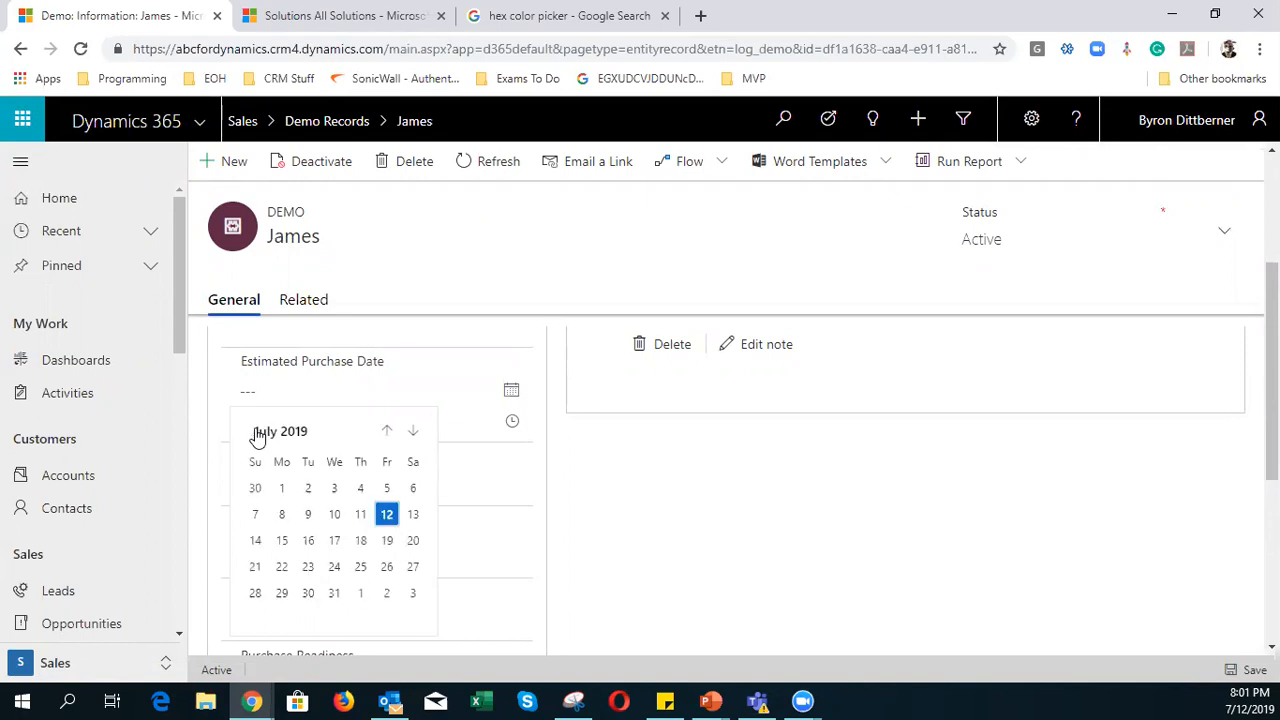
pyautogui.click(258, 435)
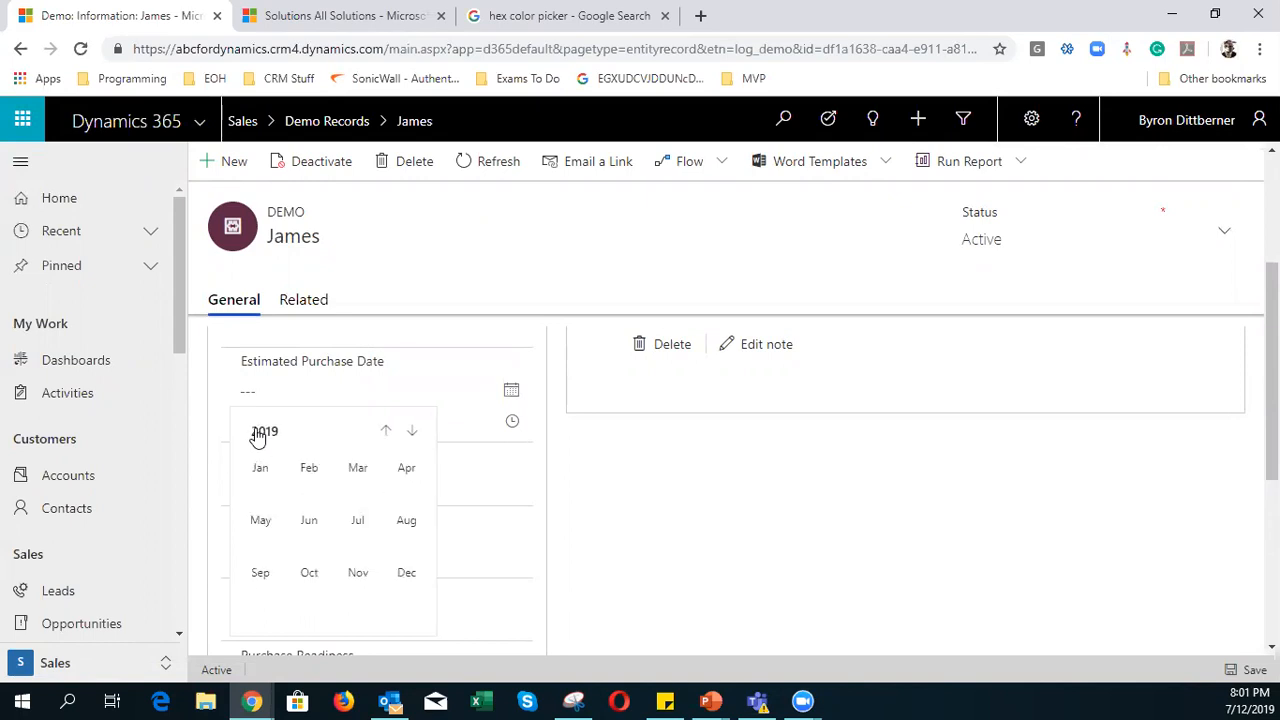
pyautogui.click(387, 433)
pyautogui.click(387, 433)
pyautogui.click(413, 432)
pyautogui.click(413, 432)
pyautogui.click(413, 432)
pyautogui.click(413, 432)
pyautogui.click(386, 430)
pyautogui.click(386, 430)
pyautogui.click(386, 430)
pyautogui.click(411, 432)
pyautogui.click(262, 465)
pyautogui.click(306, 497)
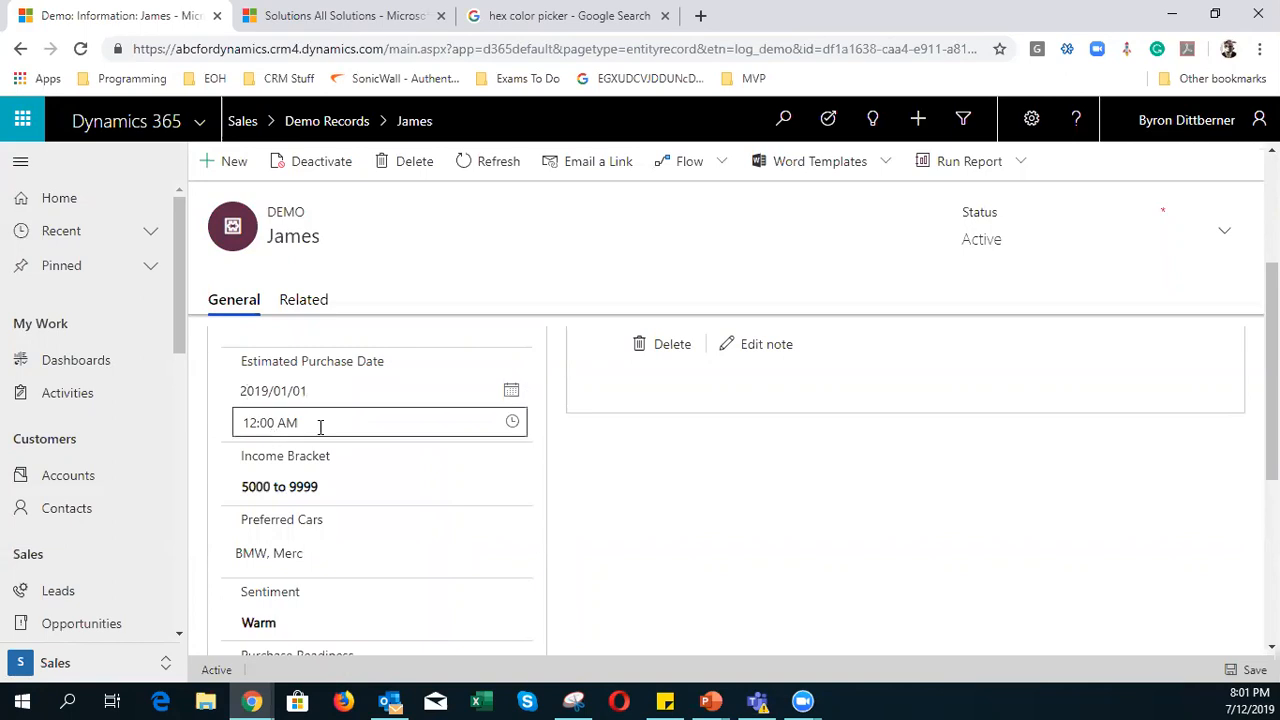
# - Set the Estimated Purchase Date's time to 5:00 AM and save the record
pyautogui.click(320, 426)
pyautogui.click(512, 424)
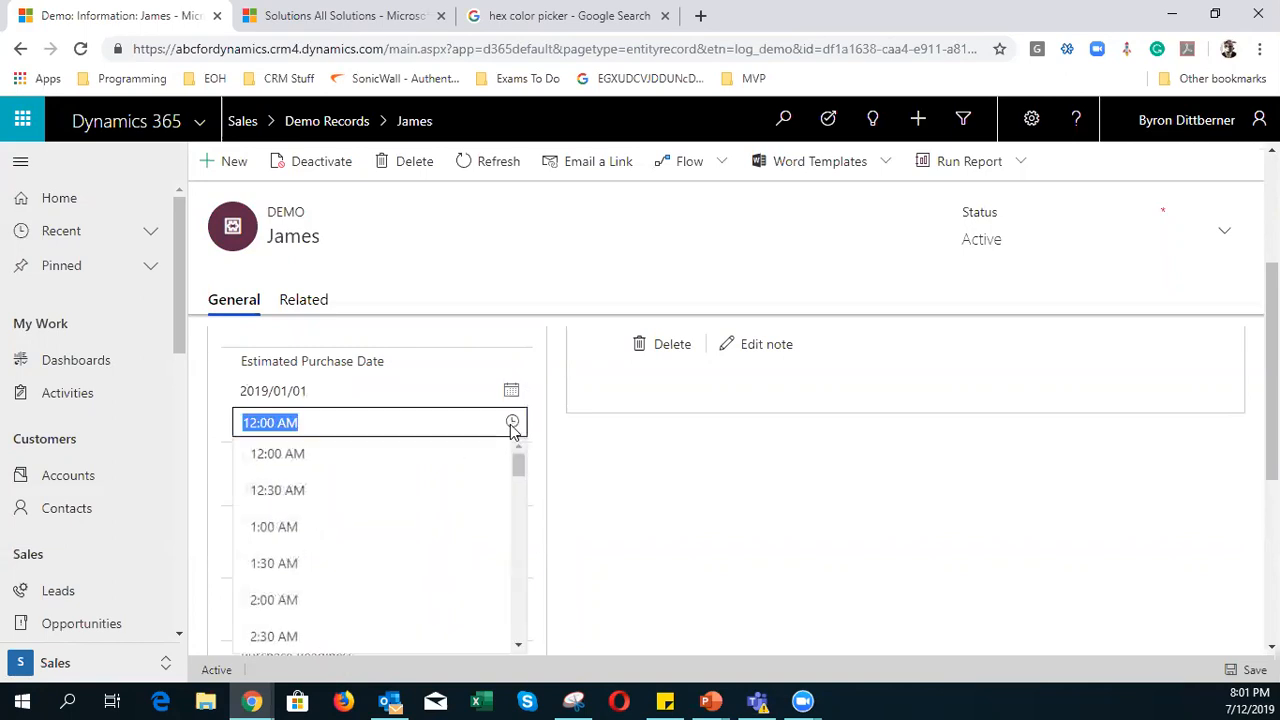
pyautogui.moveTo(517, 463); pyautogui.dragTo(520, 500)
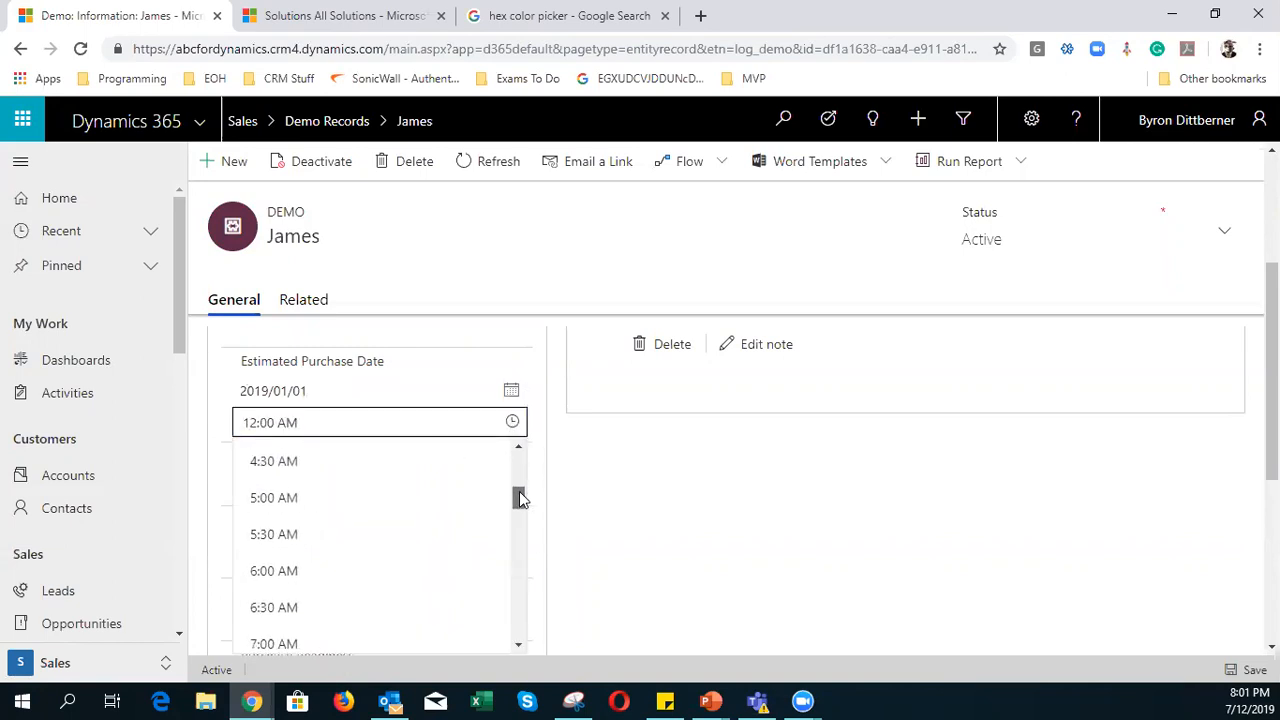
pyautogui.click(385, 498)
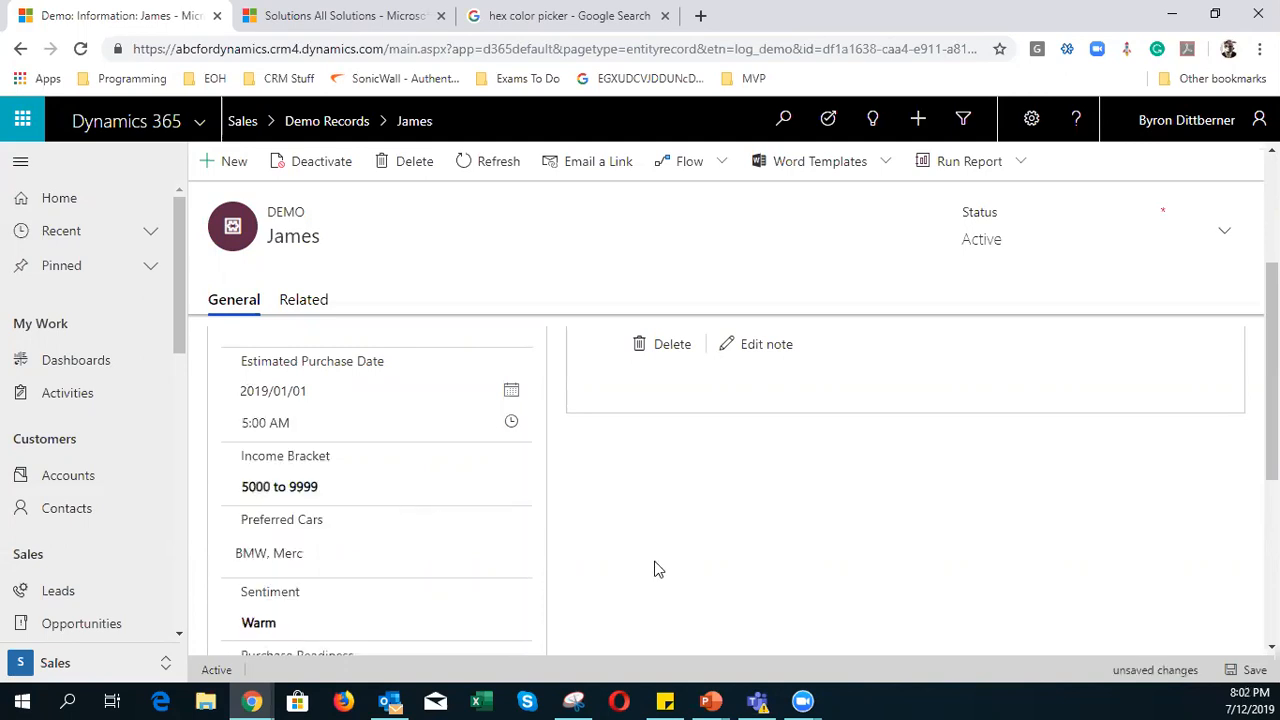
pyautogui.click(1252, 676)
# - Open the Estimated Purchase Date field's definition from the Demo form, change its format to Date Only, and save and close it
pyautogui.hotkey('alt', 'Tab')
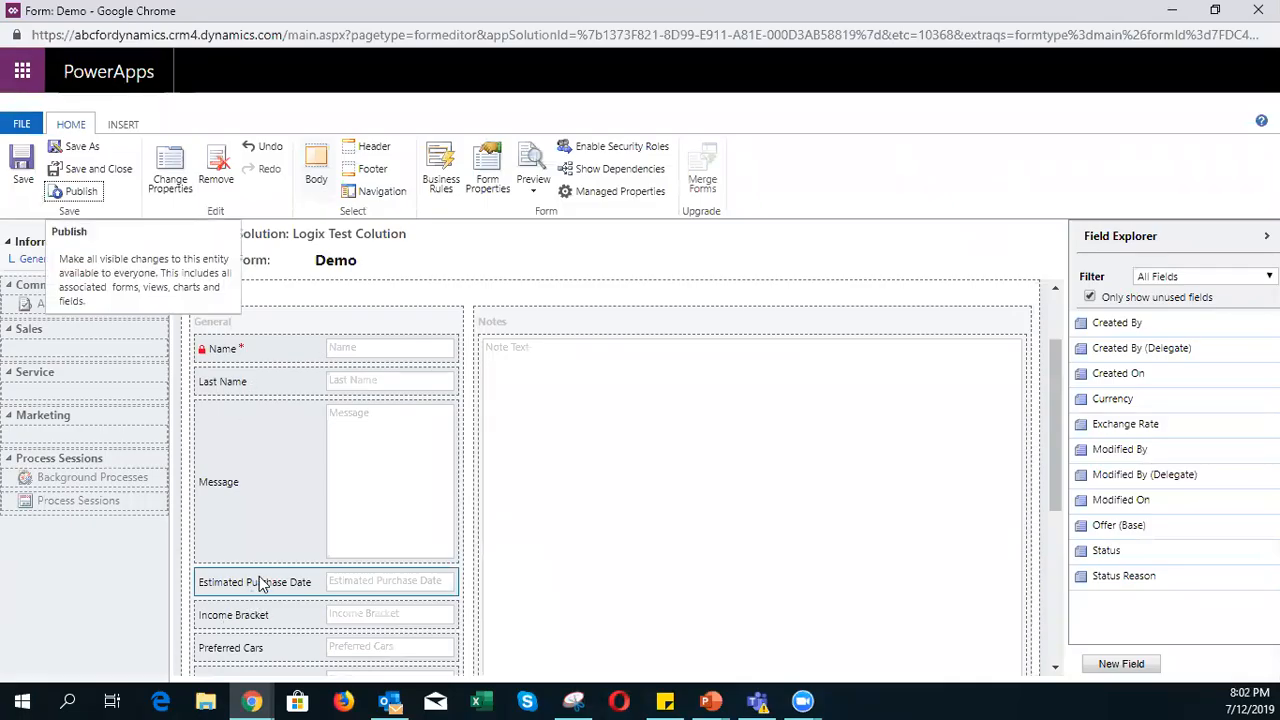
pyautogui.click(160, 185)
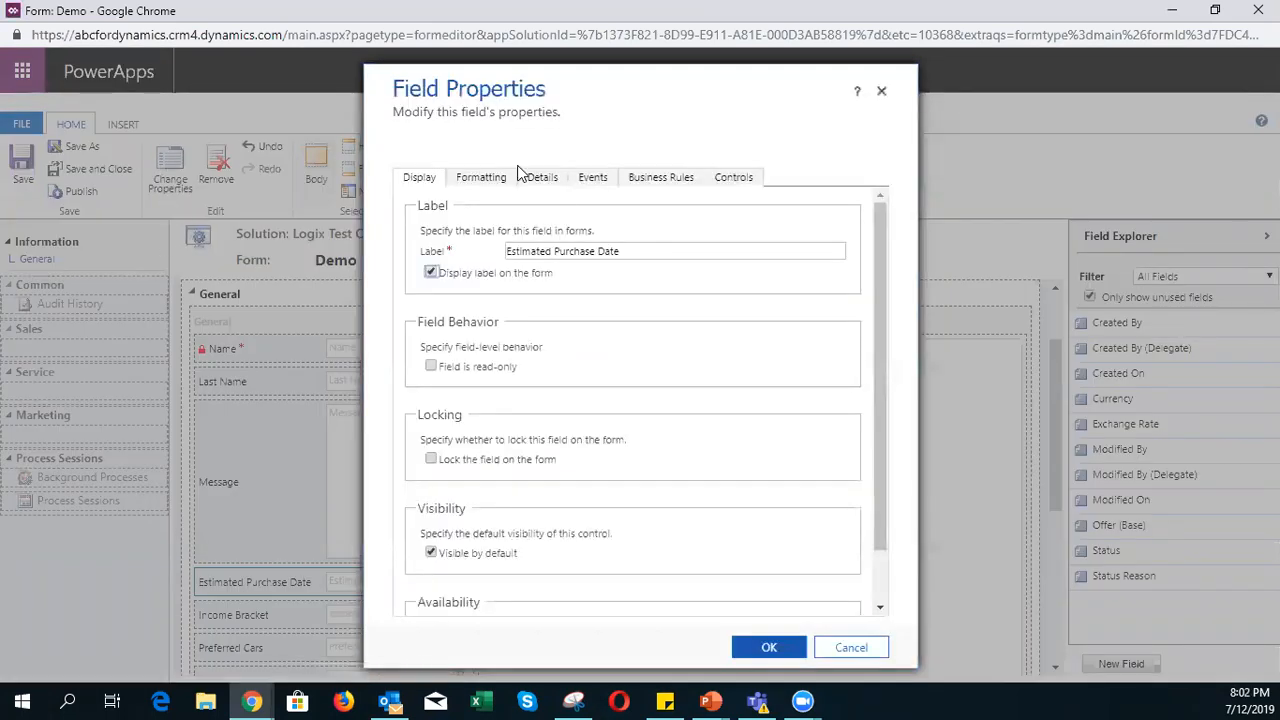
pyautogui.click(553, 178)
pyautogui.click(472, 432)
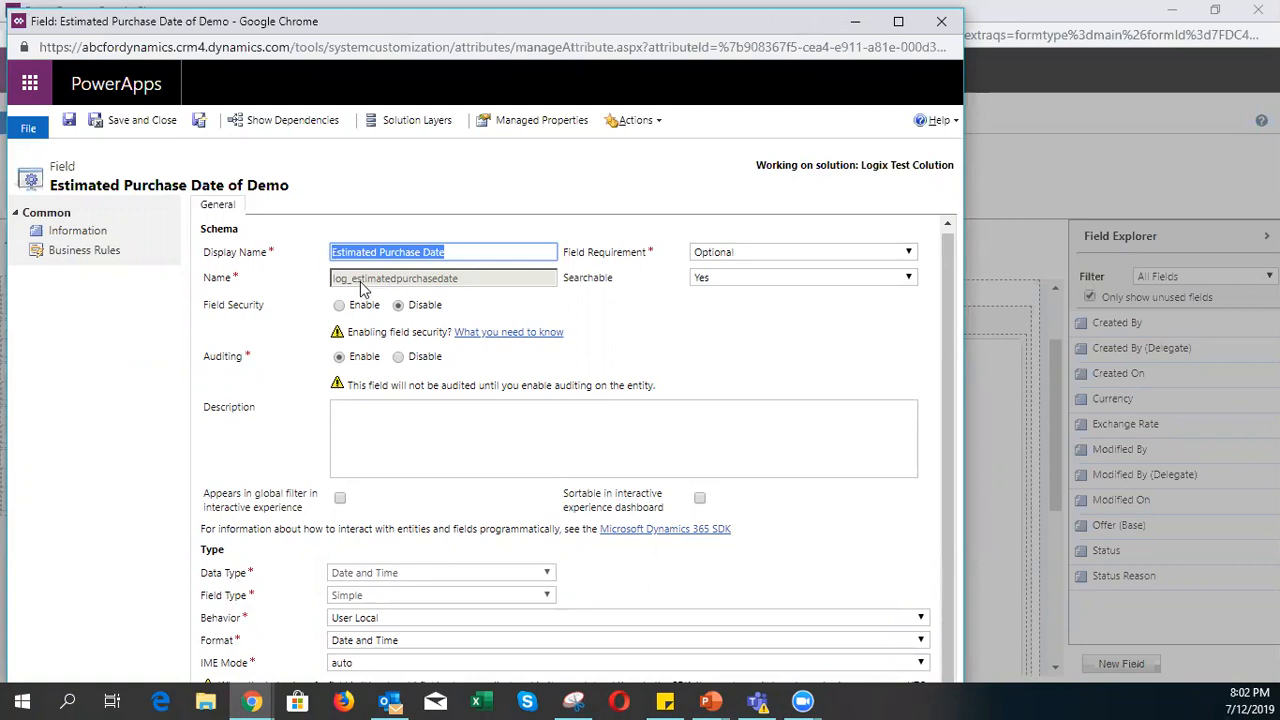
pyautogui.moveTo(479, 280); pyautogui.dragTo(288, 280)
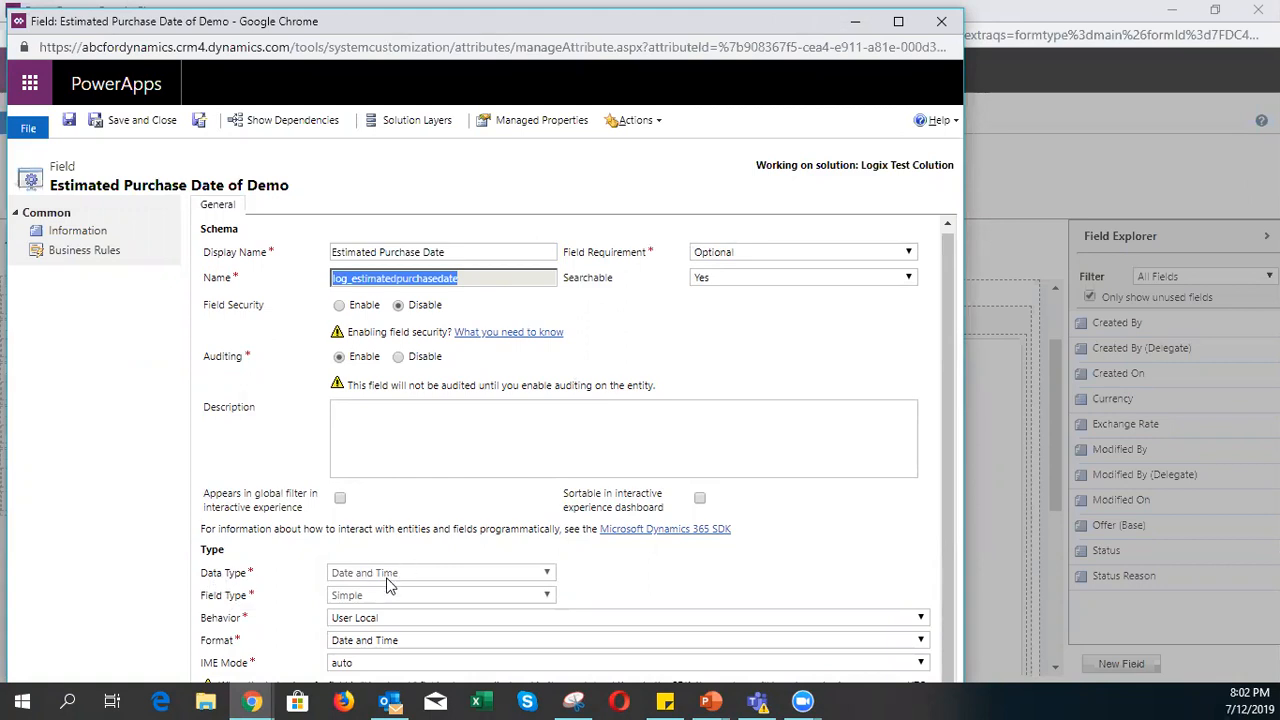
pyautogui.click(379, 641)
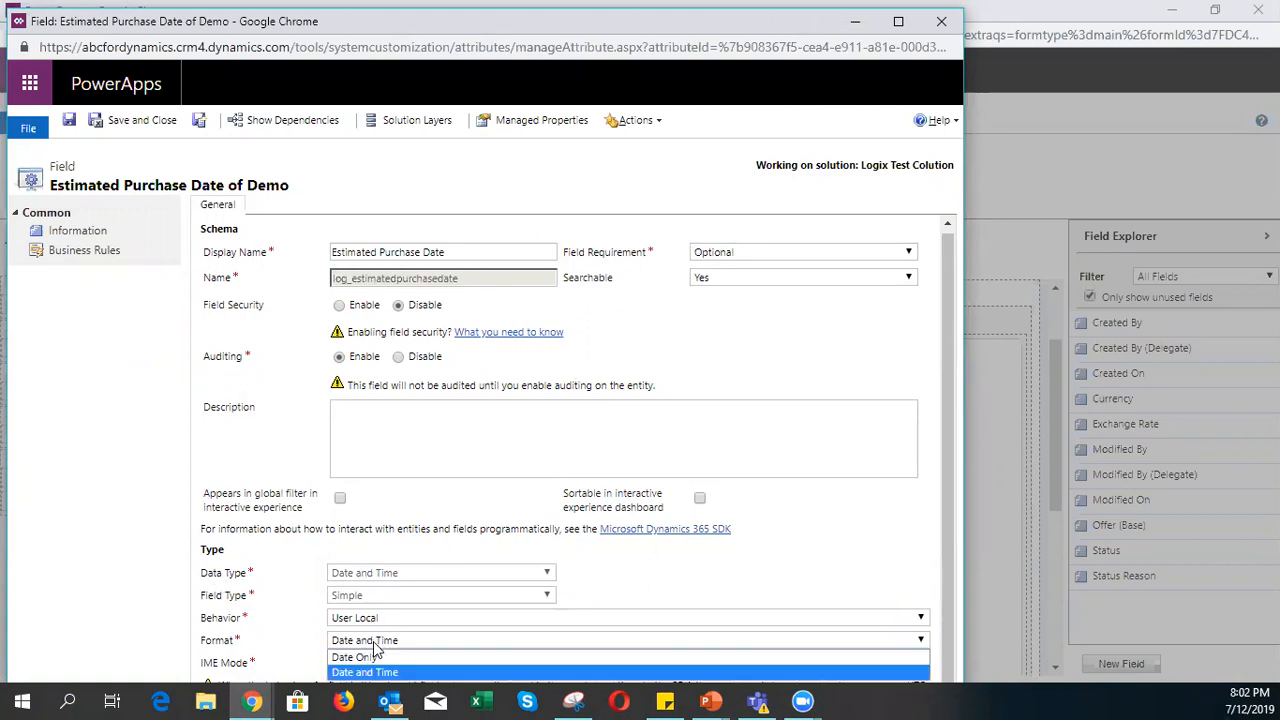
pyautogui.click(388, 660)
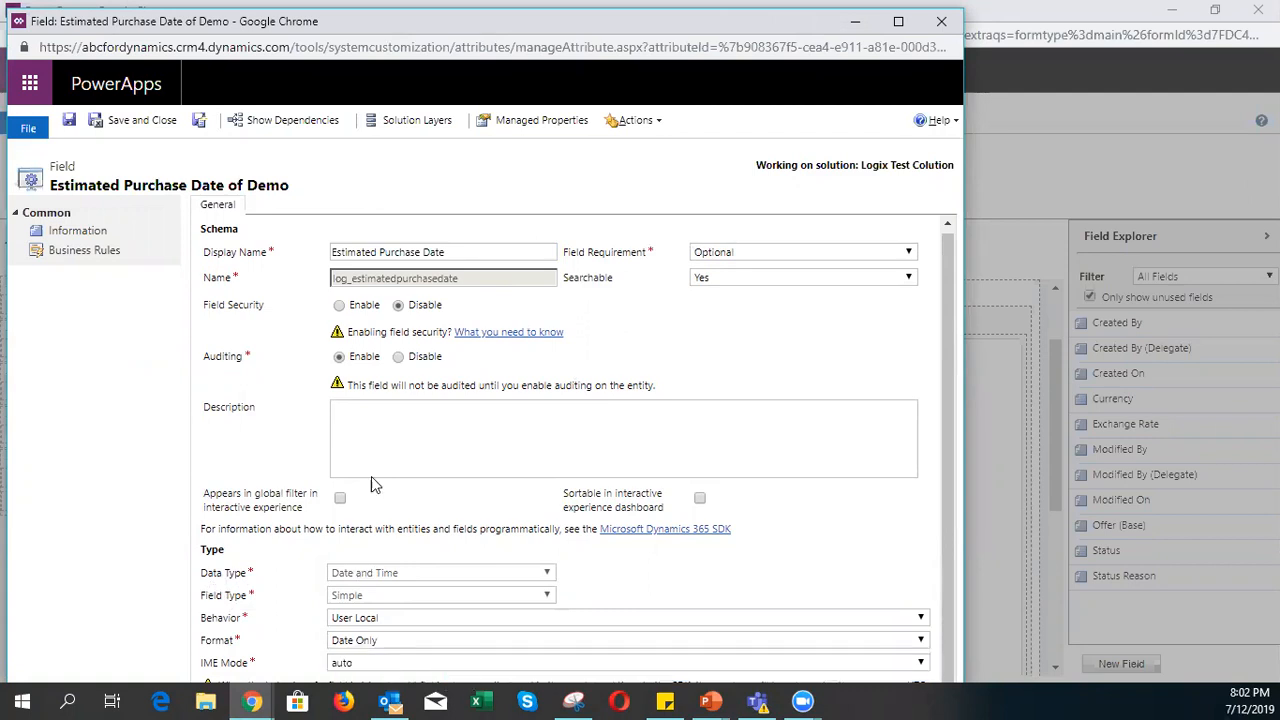
pyautogui.click(129, 126)
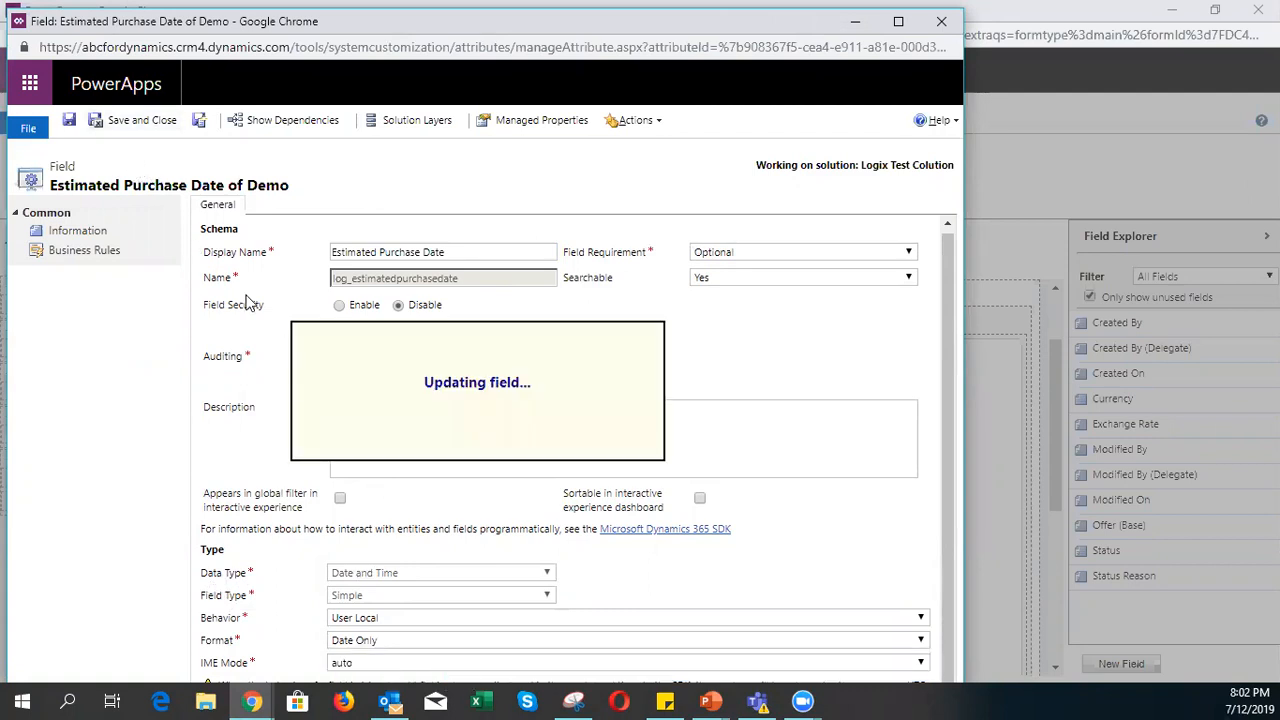
# - Accept the Estimated Purchase Date field properties, then save and publish the Demo form
pyautogui.click(765, 648)
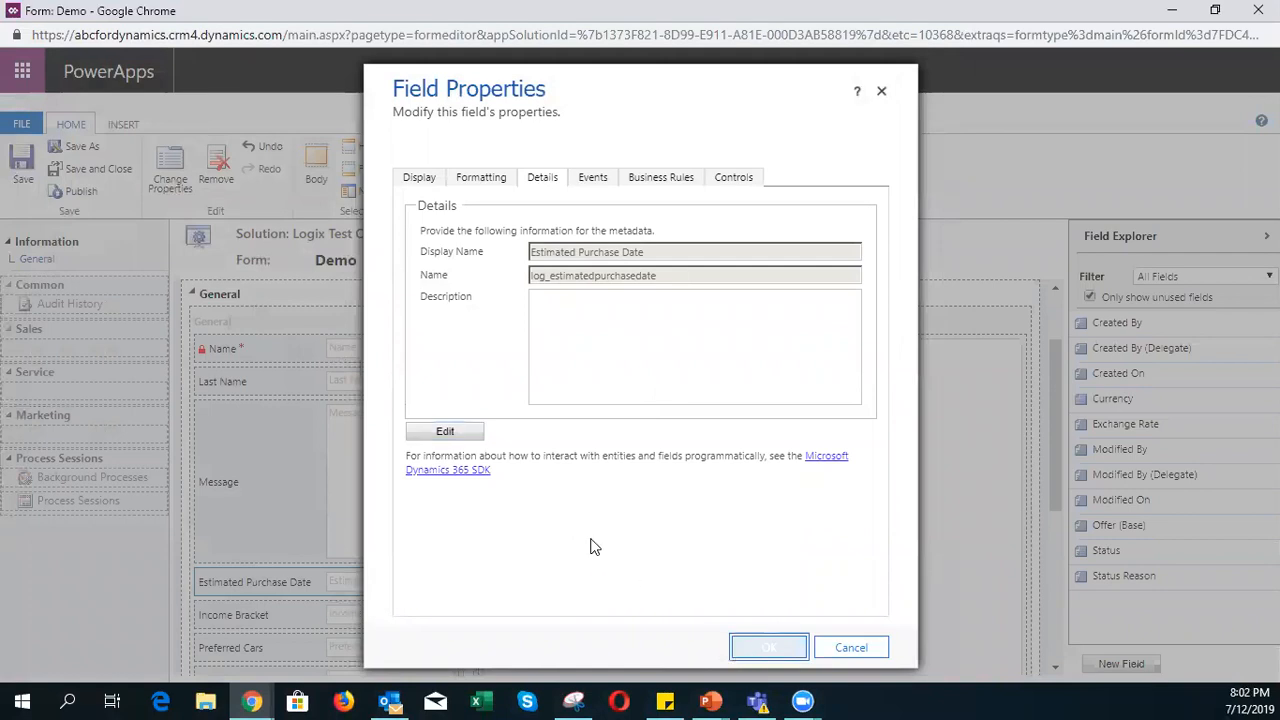
pyautogui.click(31, 181)
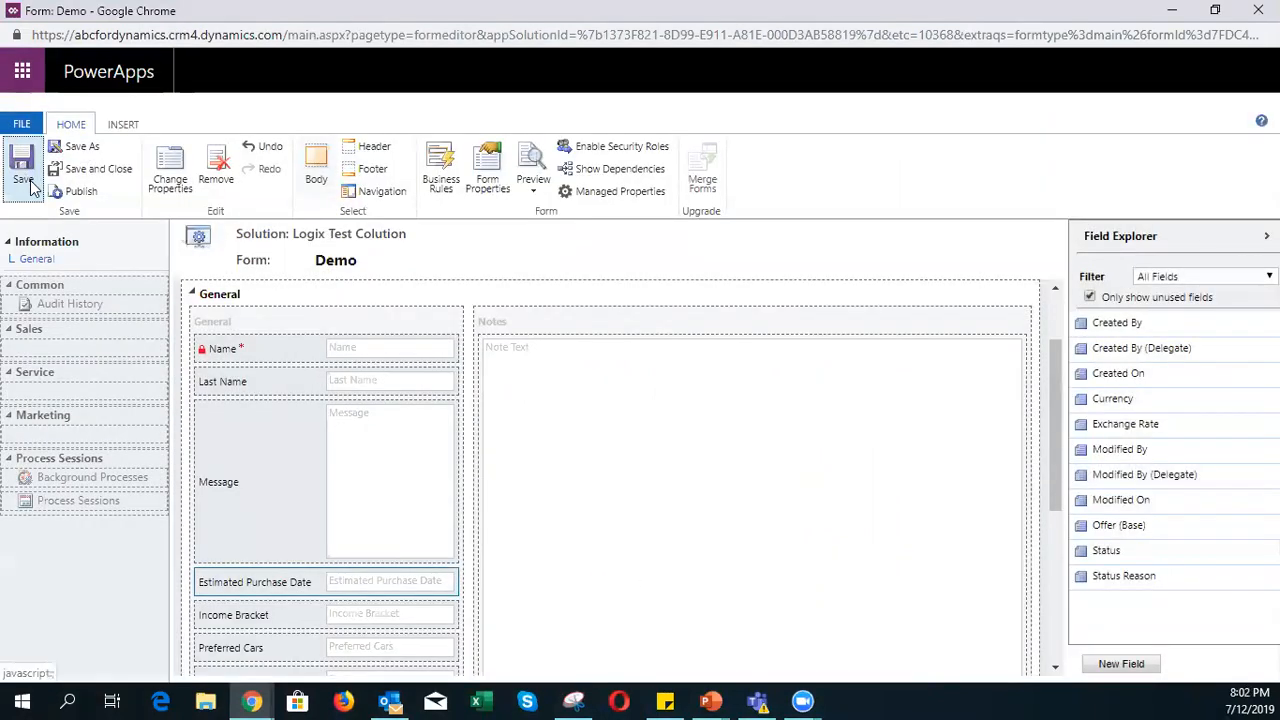
pyautogui.click(84, 193)
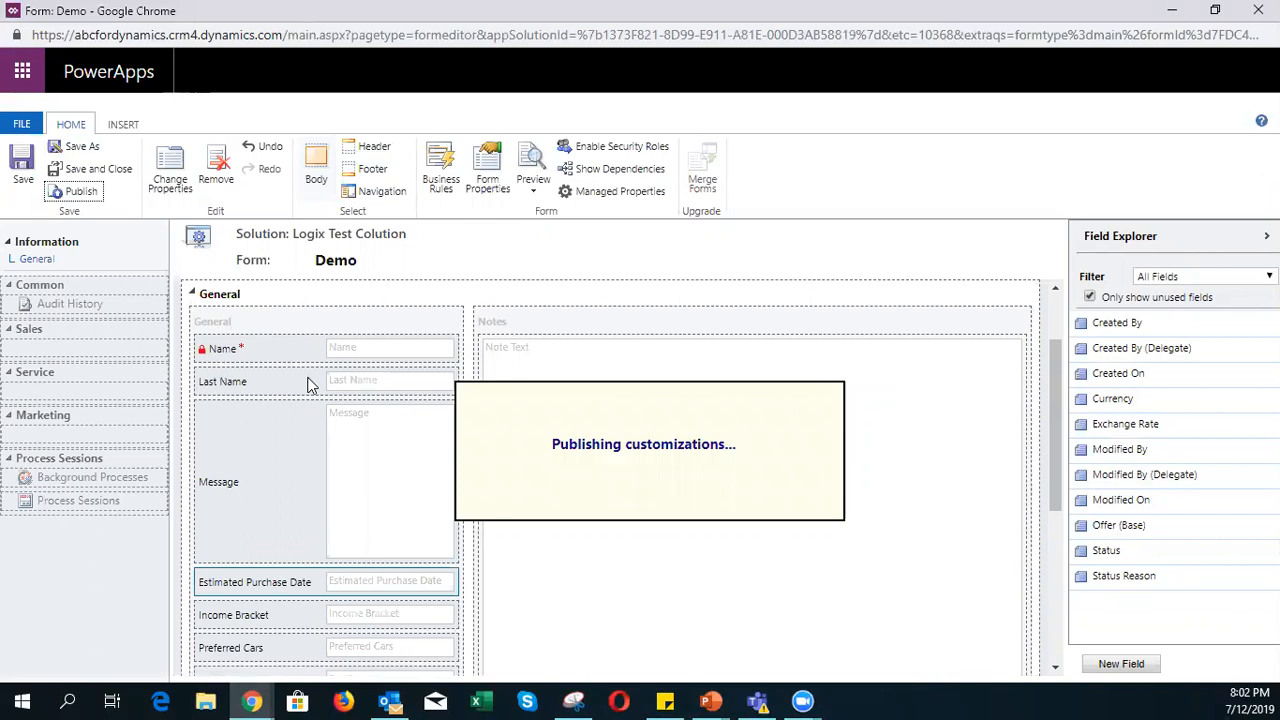
# - Return to the open demo record, reload it and check how the Estimated Purchase Date field is displayed
pyautogui.click(1172, 10)
pyautogui.click(80, 48)
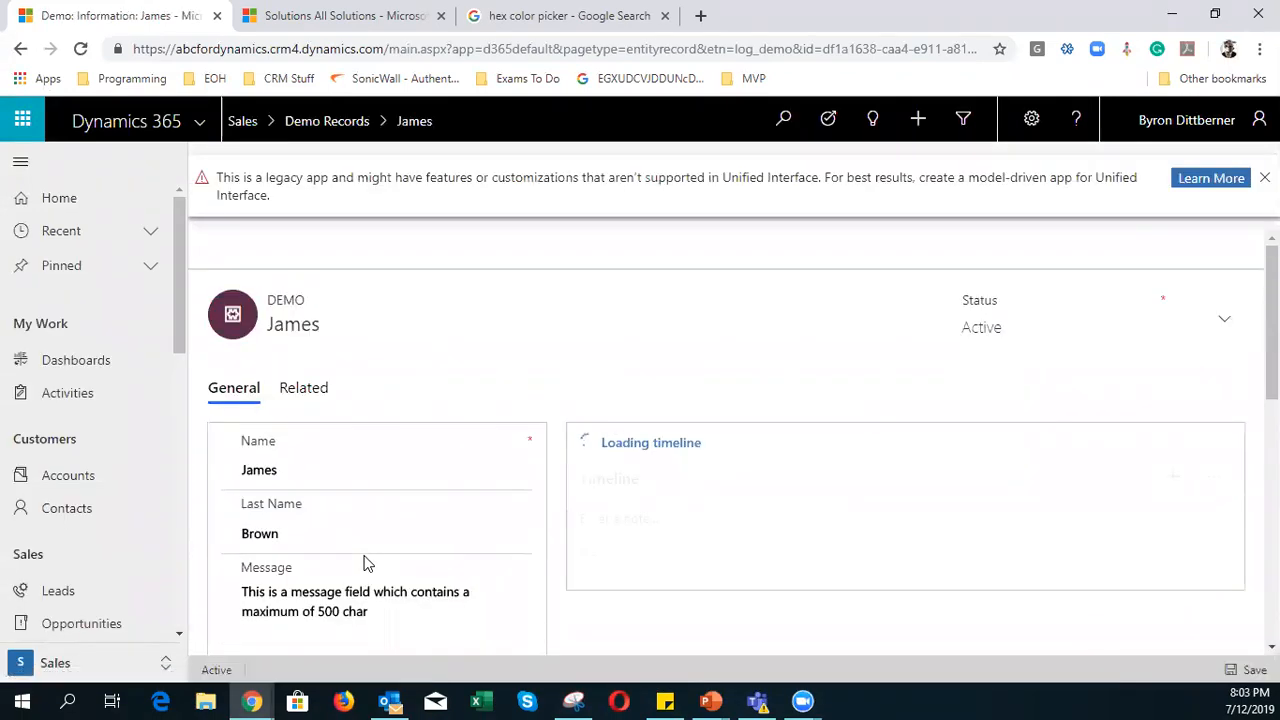
pyautogui.scroll(-3, 365, 563)
pyautogui.scroll(-1, 366, 563)
pyautogui.scroll(3, 366, 563)
pyautogui.scroll(-3, 366, 563)
pyautogui.click(405, 450)
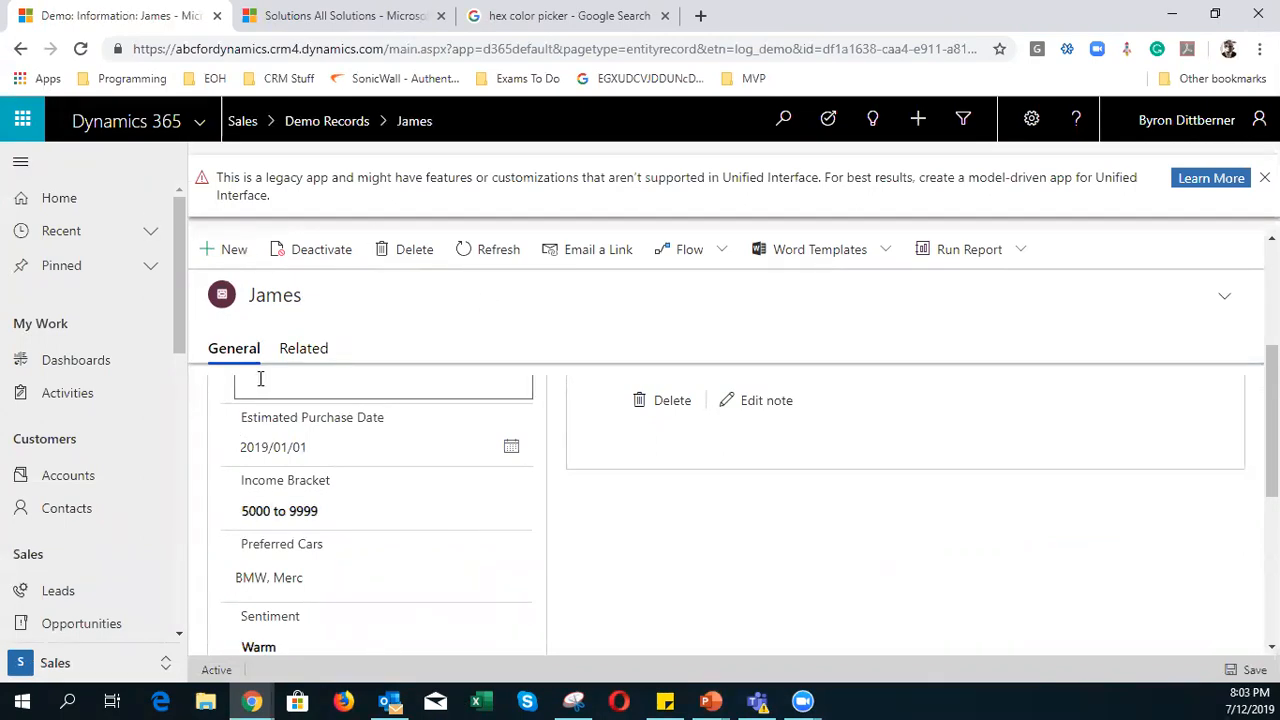
pyautogui.scroll(5, 358, 451)
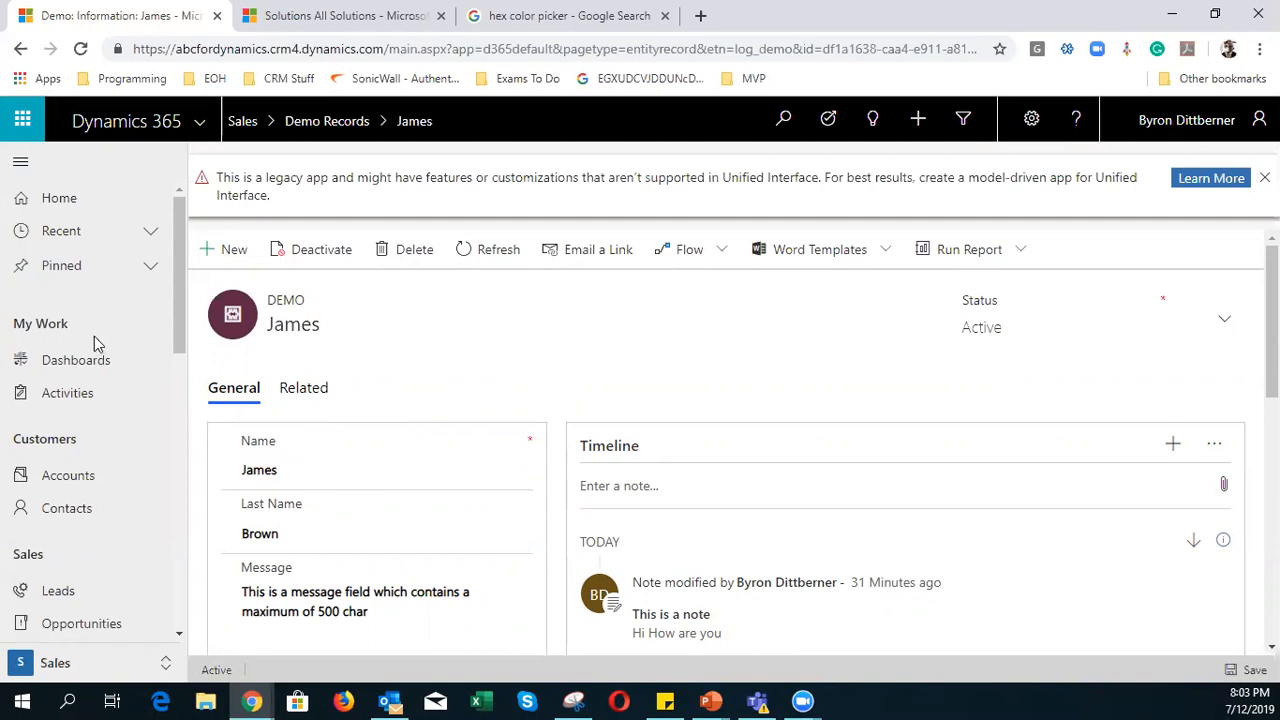
# - Open the named contact from the My Active Contacts list to view an example contact record
pyautogui.click(84, 516)
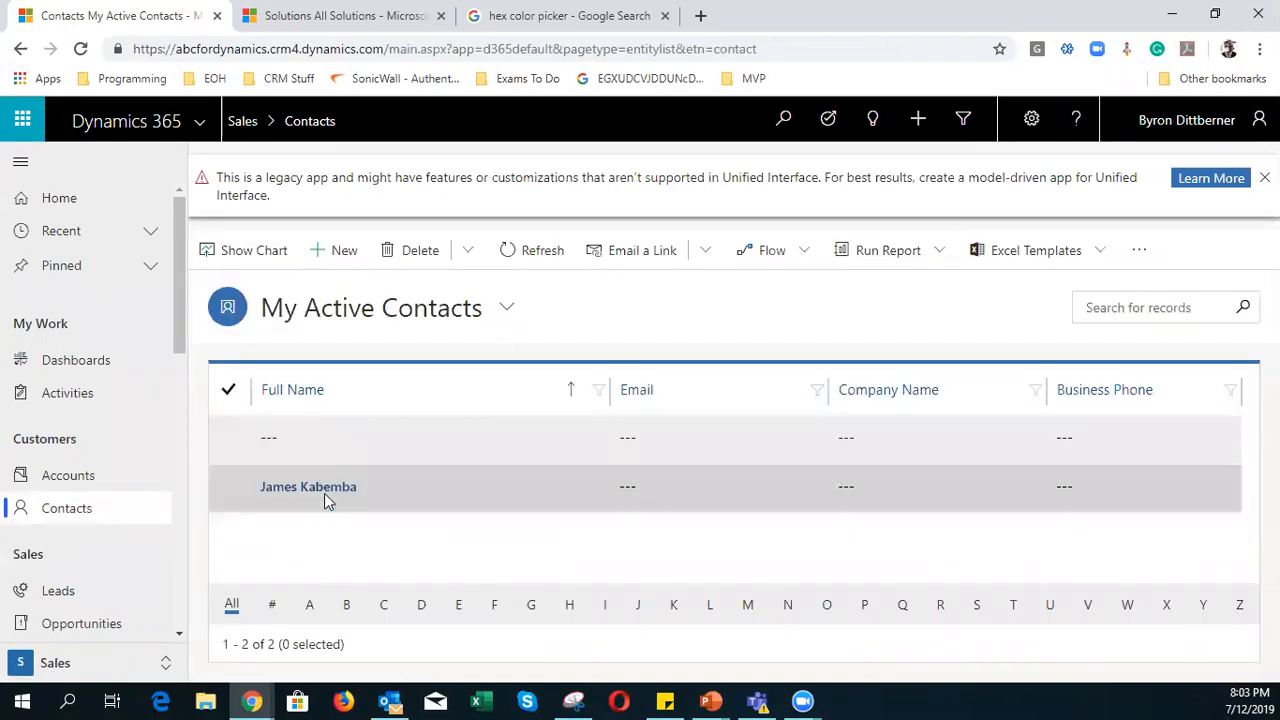
pyautogui.click(323, 492)
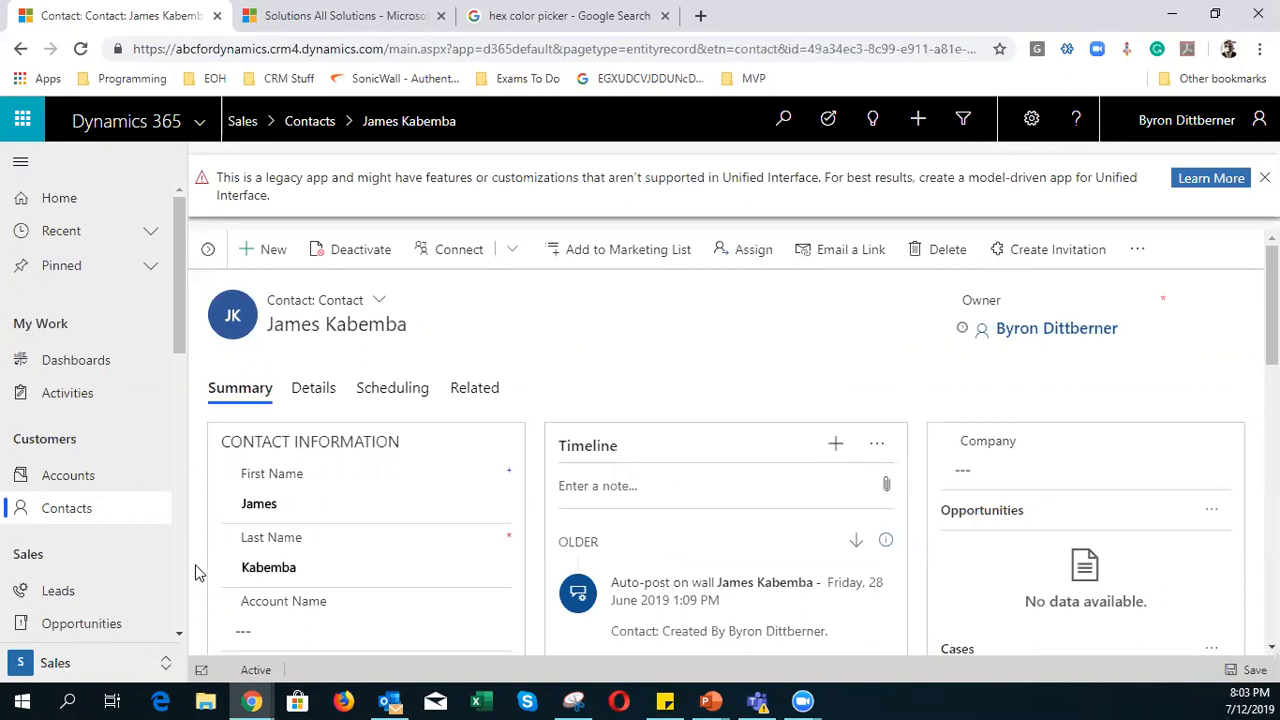
pyautogui.scroll(-5, 160, 585)
pyautogui.scroll(-3, 147, 594)
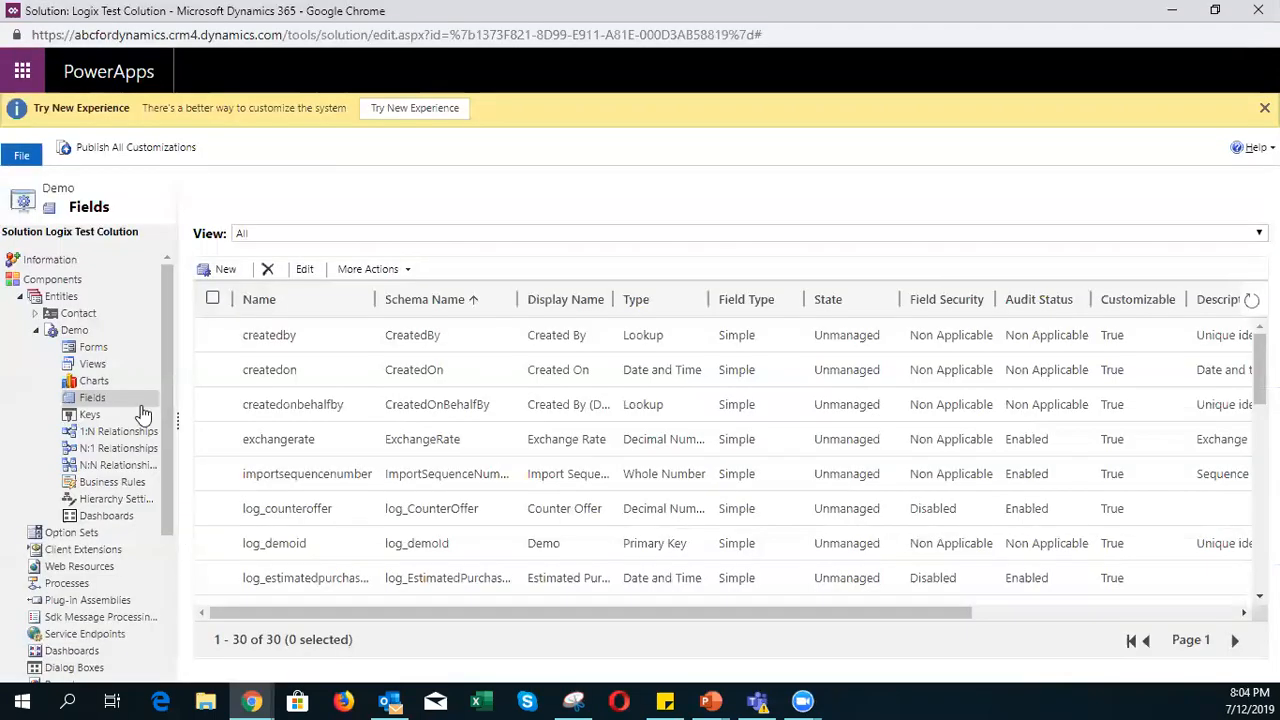
# - Start a new Demo entity field named Buyer with data type Lookup and target record type Contact
pyautogui.click(222, 269)
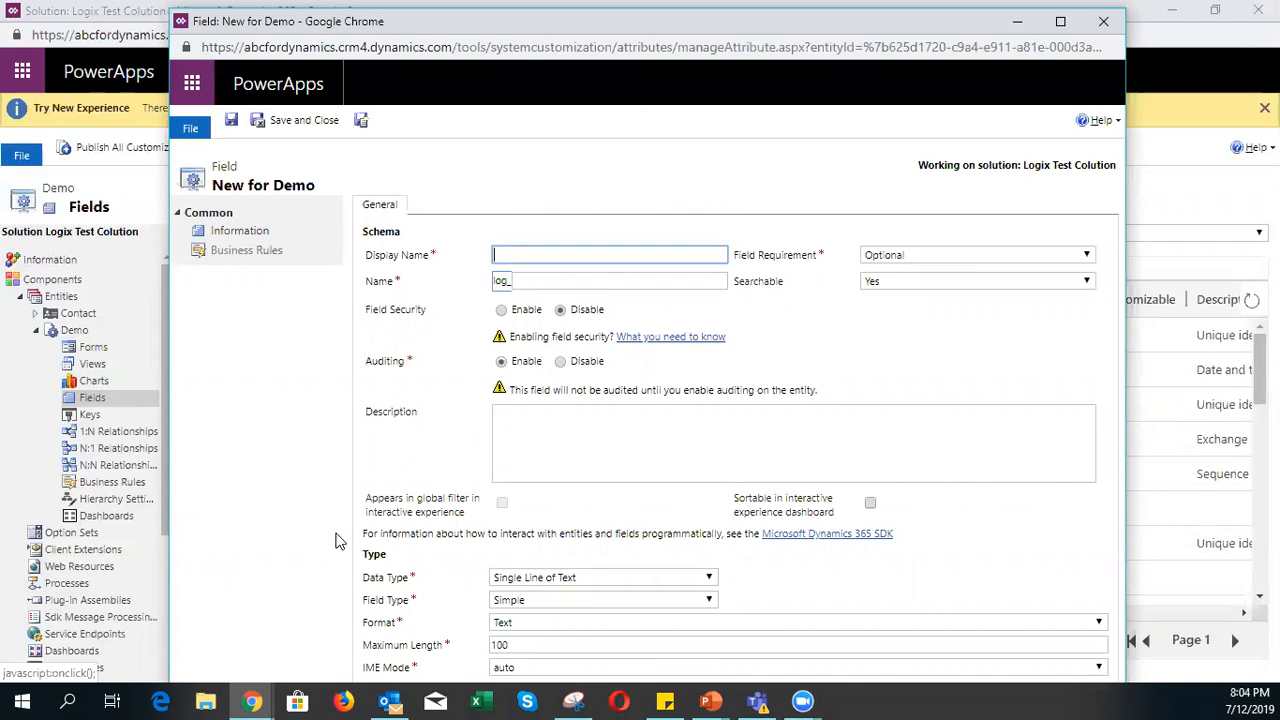
pyautogui.press('Tab')
pyautogui.click(510, 584)
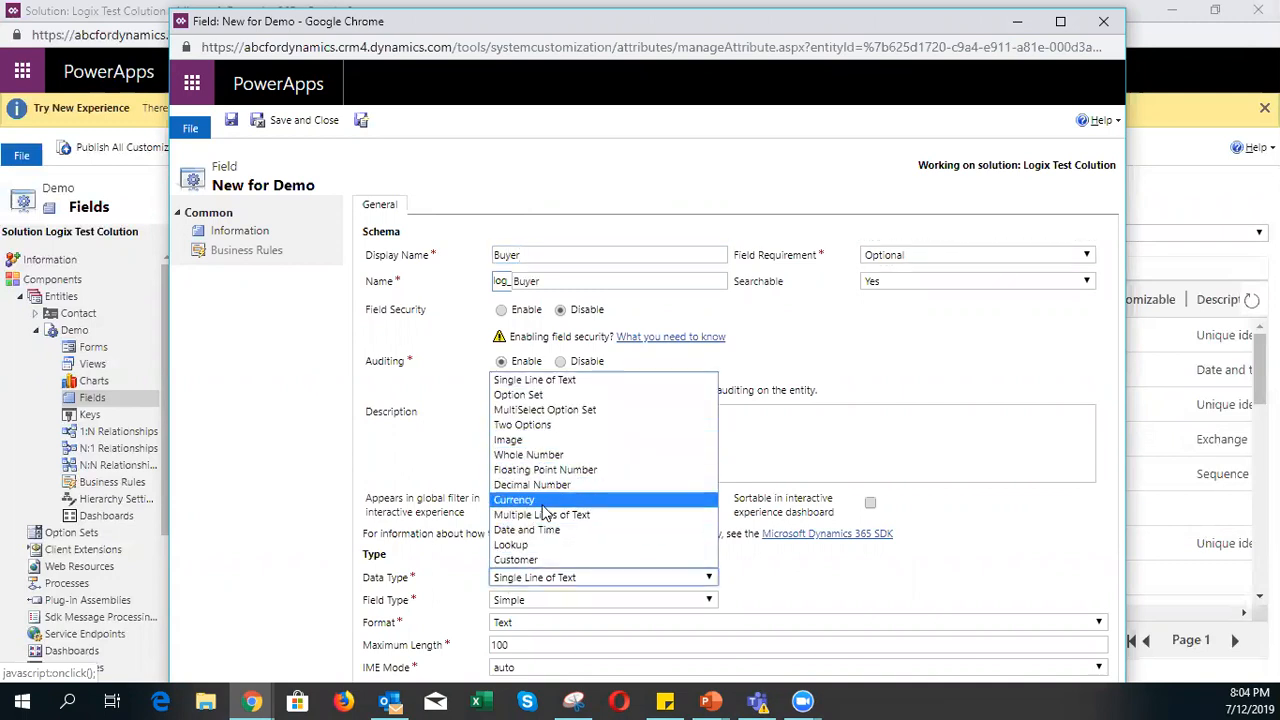
pyautogui.click(548, 545)
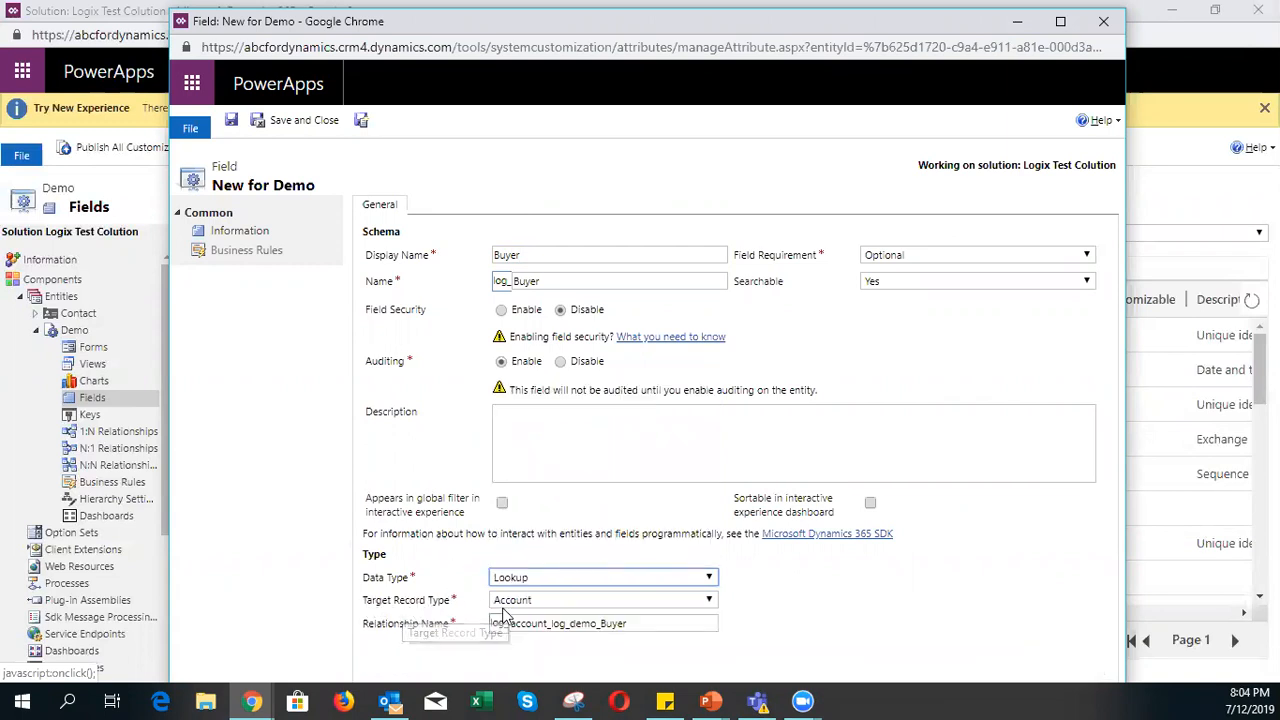
pyautogui.click(553, 602)
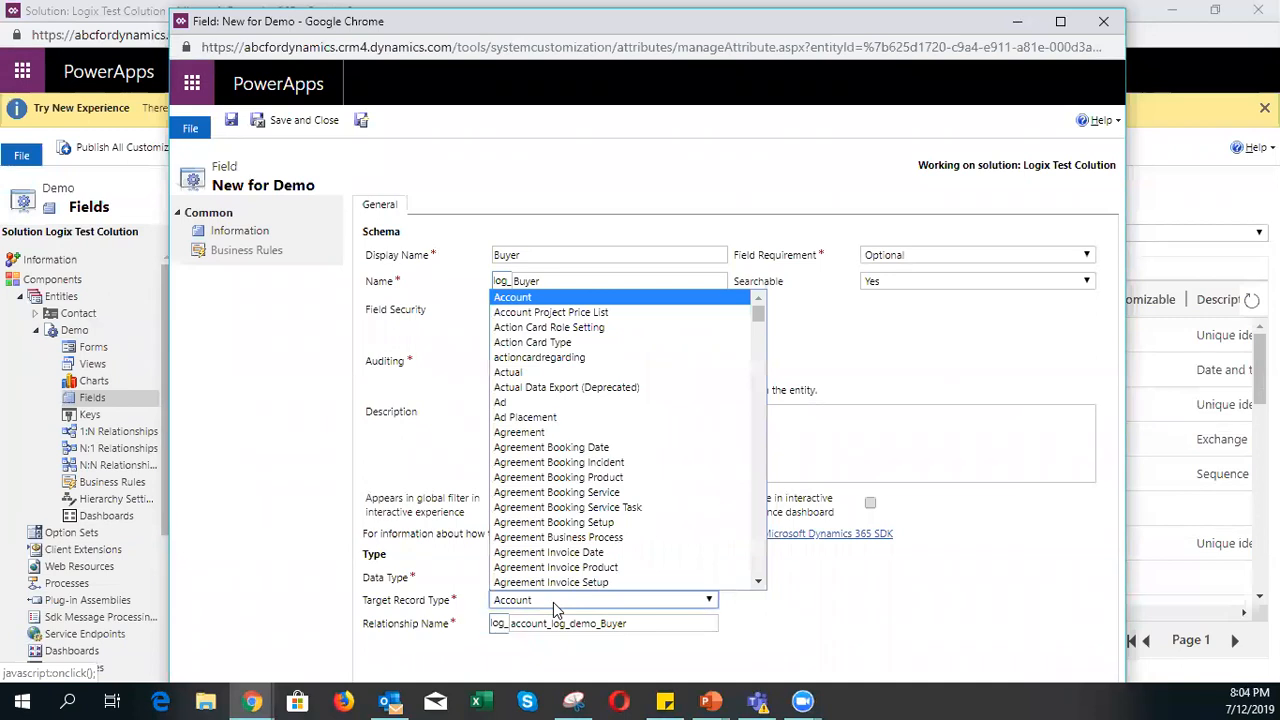
pyautogui.write('cont')
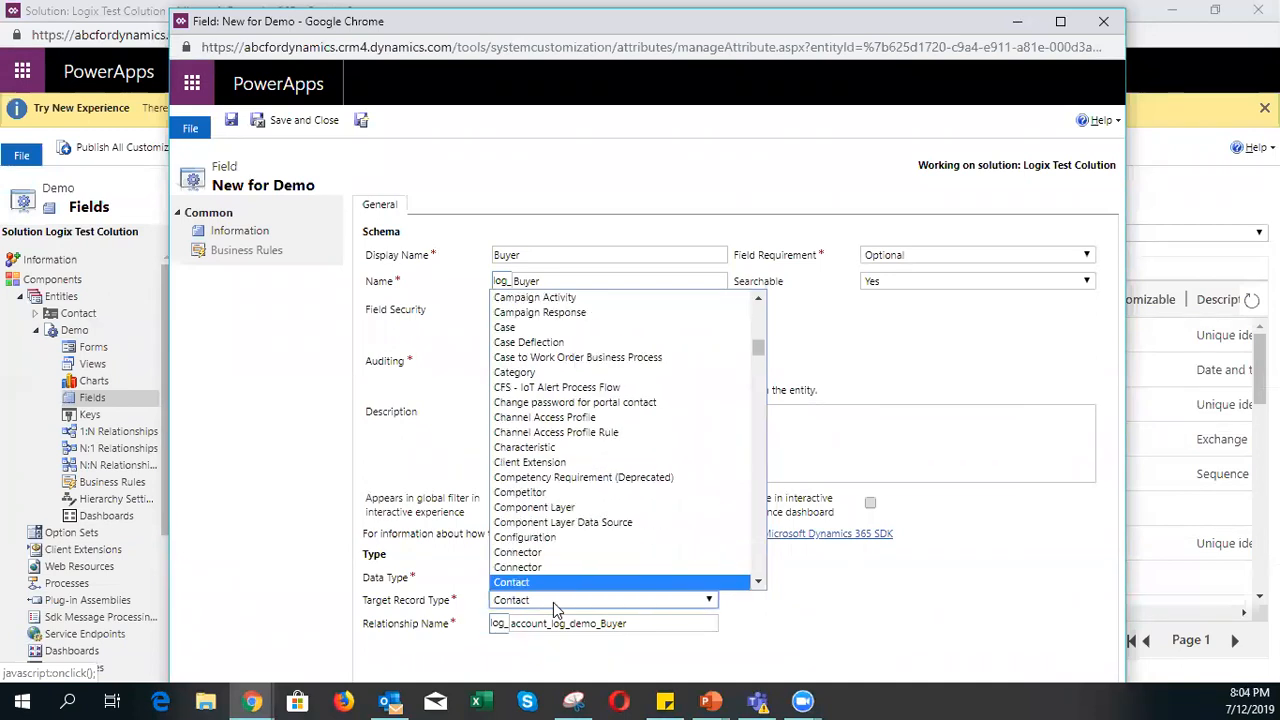
pyautogui.press('Return')
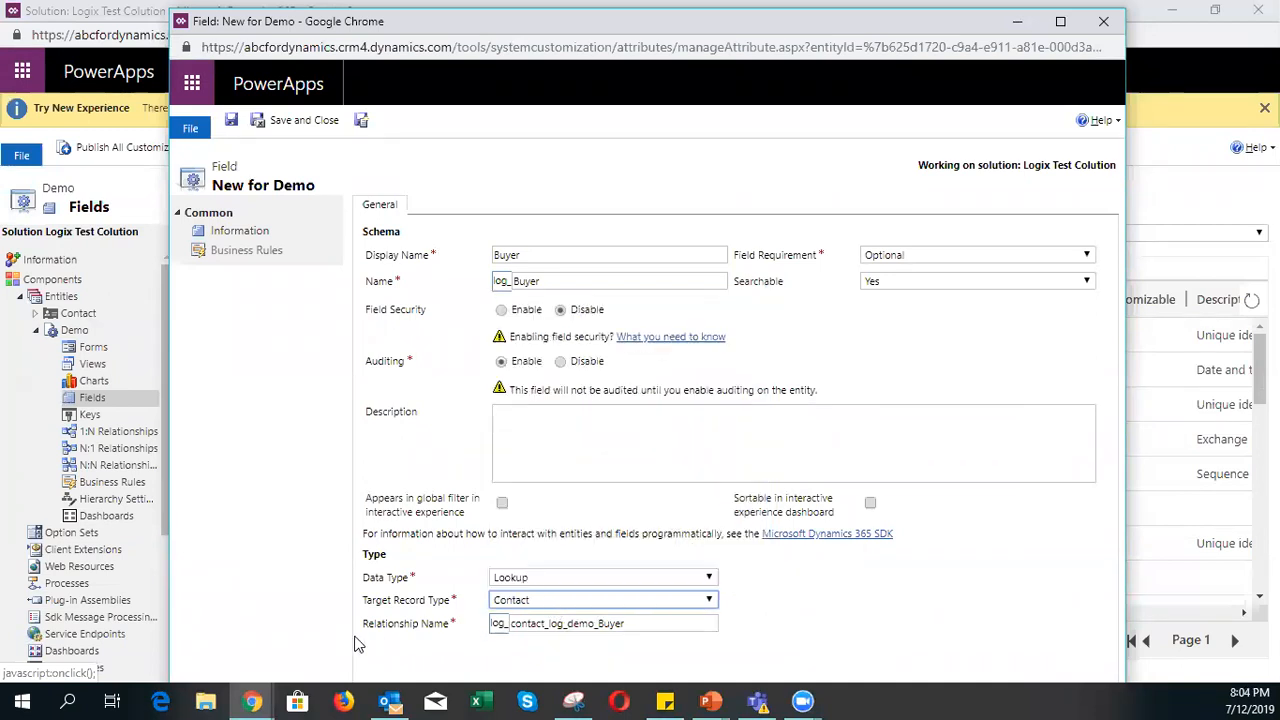
# - Set the Buyer lookup's relationship name to log_demo_contactid, then save and close the field
pyautogui.doubleClick(650, 623)
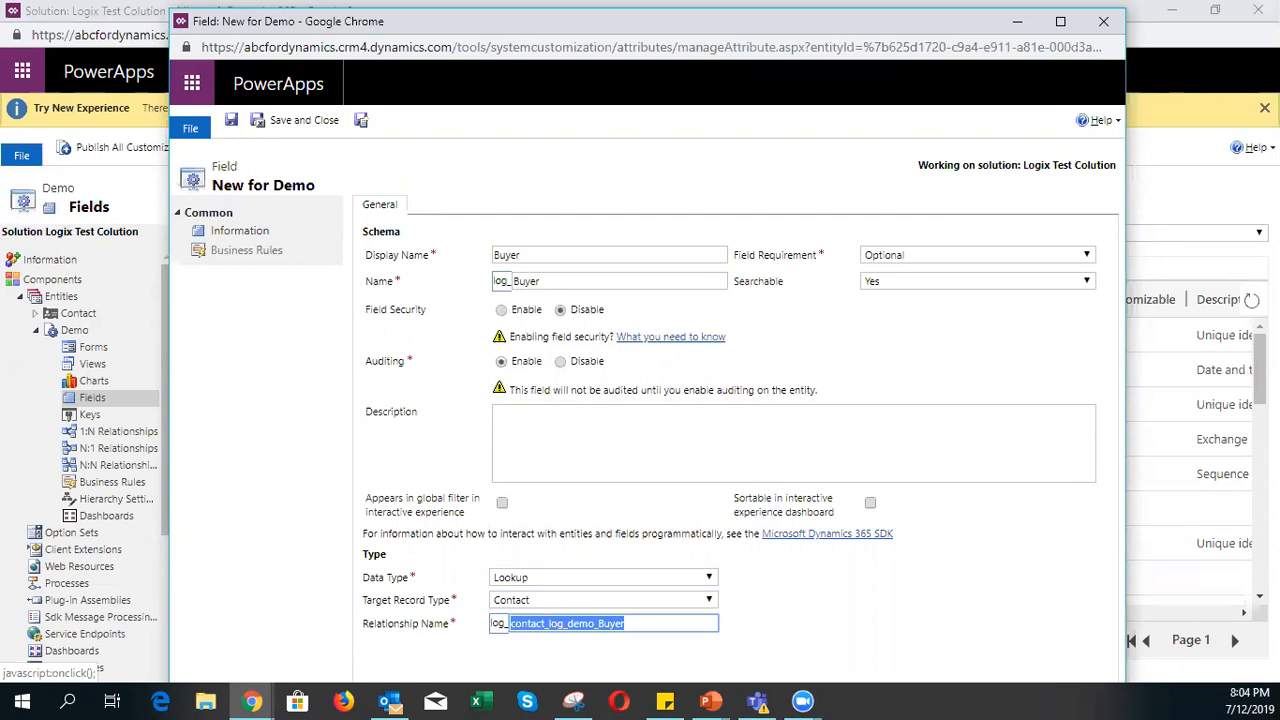
pyautogui.write('demo')
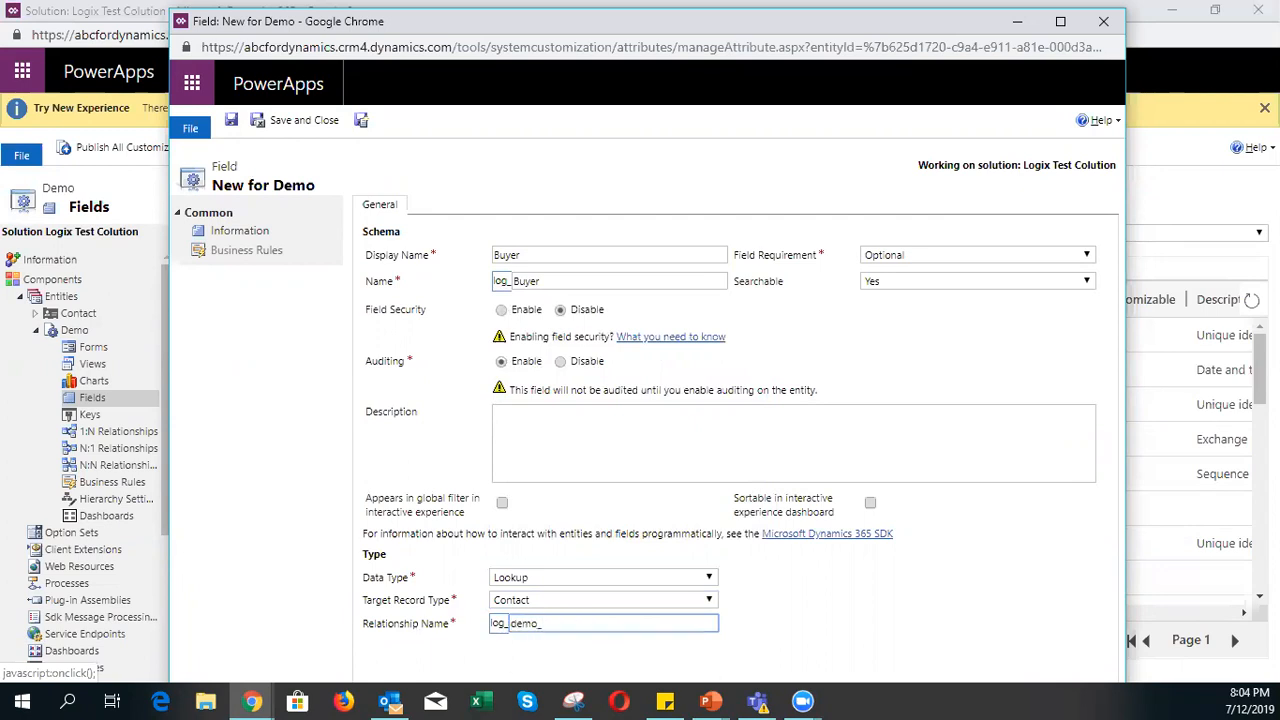
pyautogui.write('_contactid')
pyautogui.moveTo(510, 626); pyautogui.dragTo(541, 629)
pyautogui.click(541, 628)
pyautogui.moveTo(612, 621); pyautogui.dragTo(509, 623)
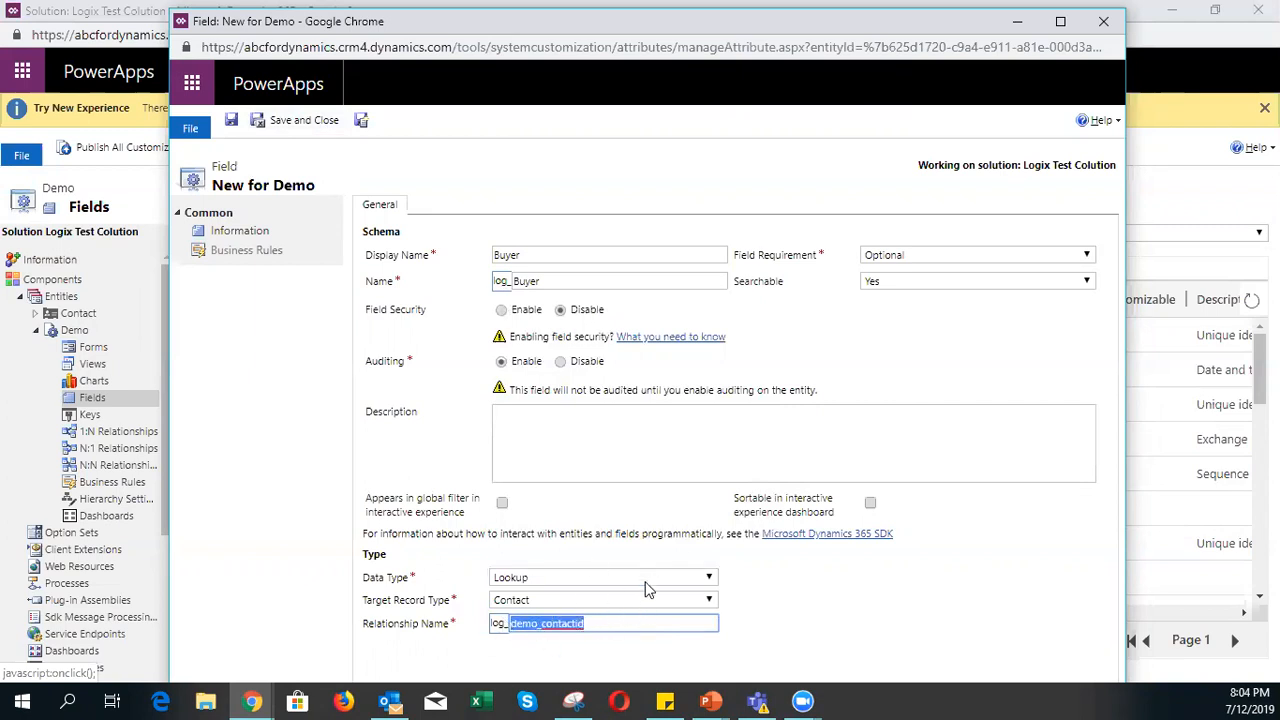
pyautogui.moveTo(603, 625); pyautogui.dragTo(576, 621)
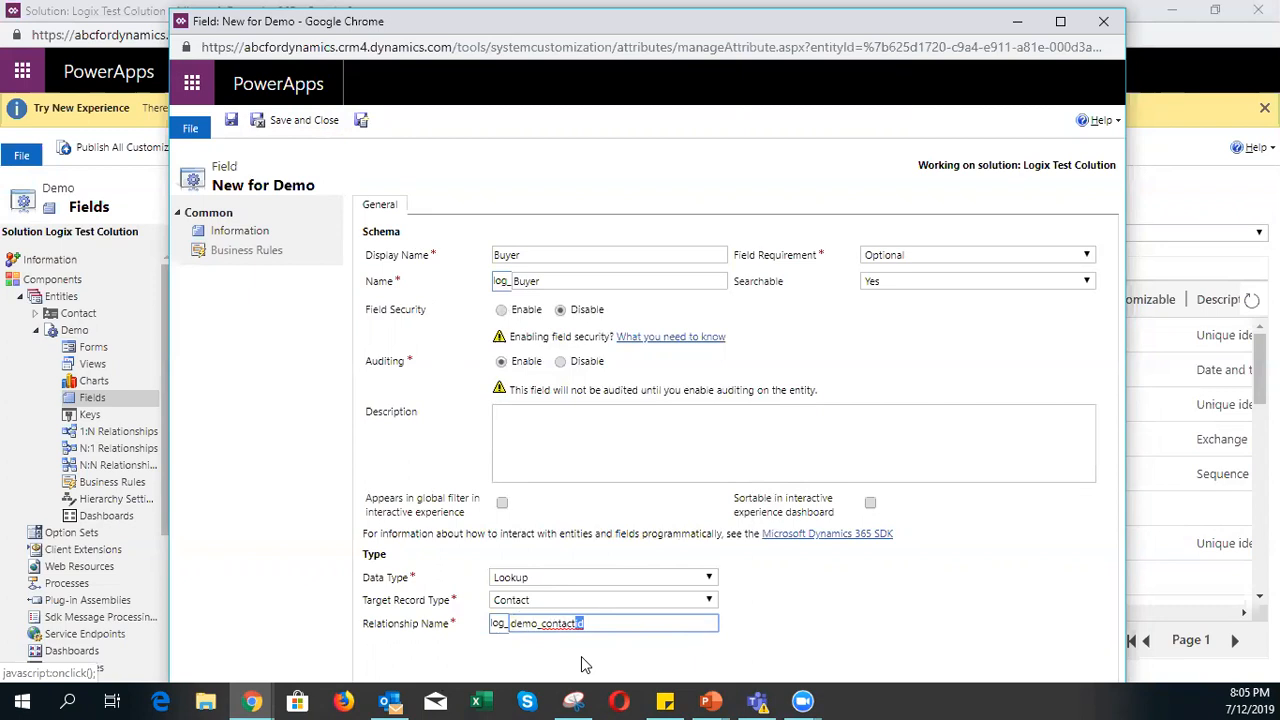
pyautogui.click(304, 121)
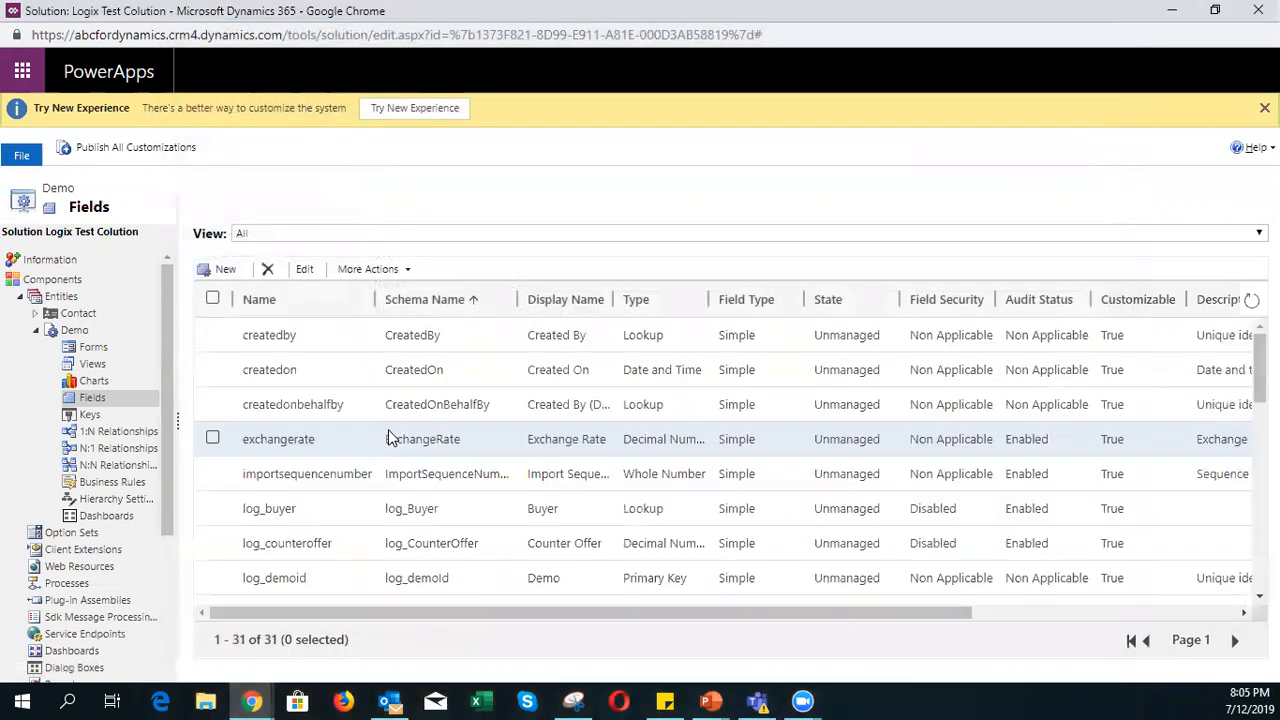
# - Open the Demo entity's Main form and place the Buyer field between Message and Estimated Purchase Date
pyautogui.click(87, 350)
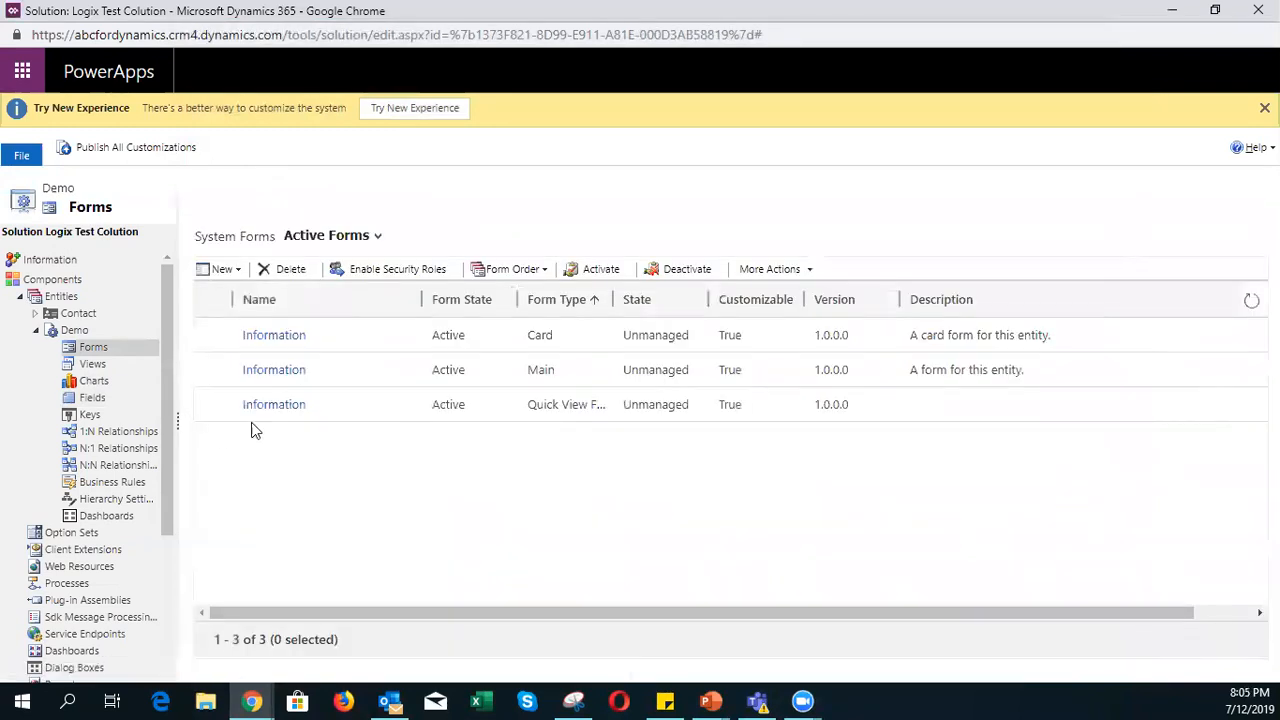
pyautogui.click(284, 370)
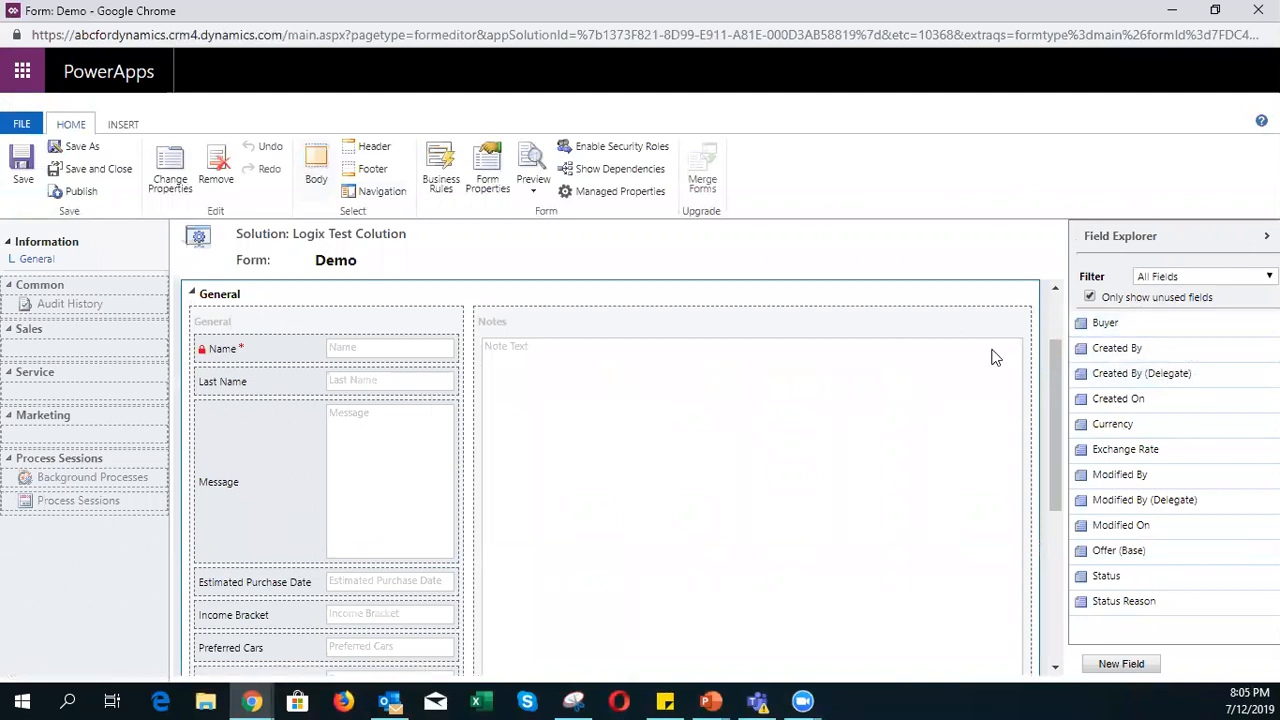
pyautogui.scroll(-2, 329, 466)
pyautogui.scroll(1, 222, 488)
pyautogui.moveTo(1106, 330); pyautogui.dragTo(484, 550)
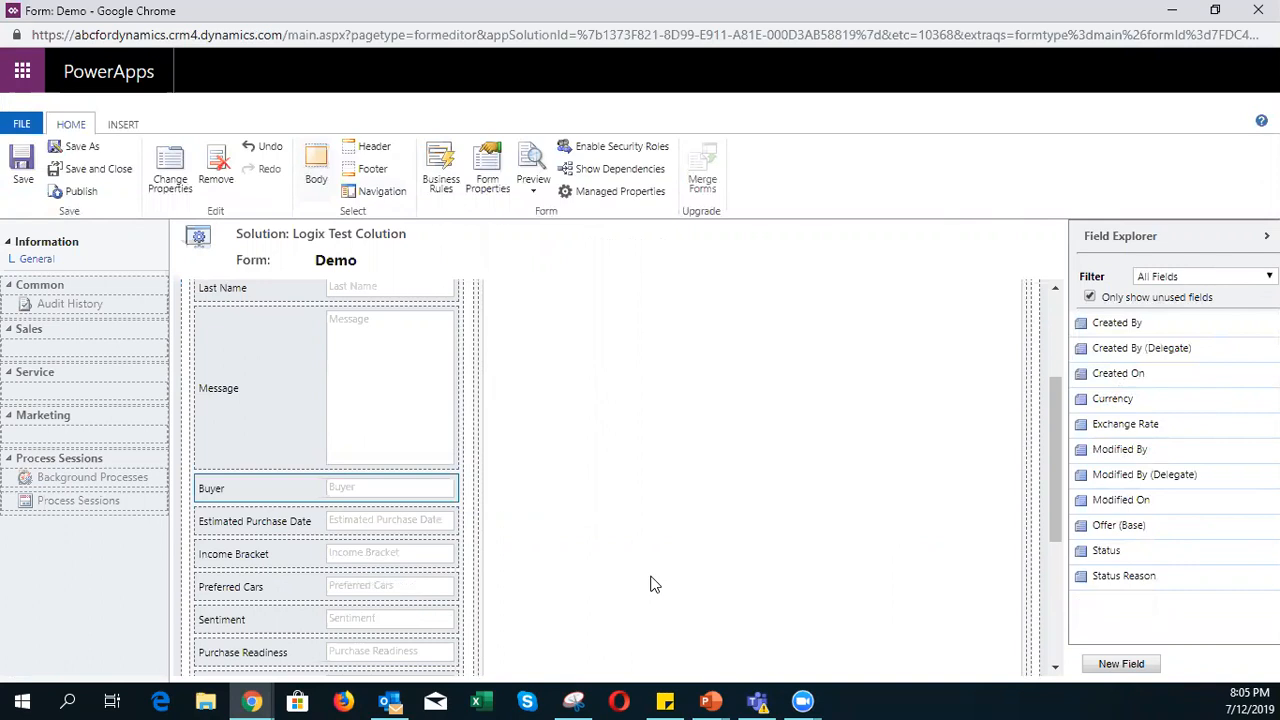
# - Save and publish the Demo form, then return to the open contact record and reload the page
pyautogui.click(30, 175)
pyautogui.click(82, 192)
pyautogui.click(1176, 14)
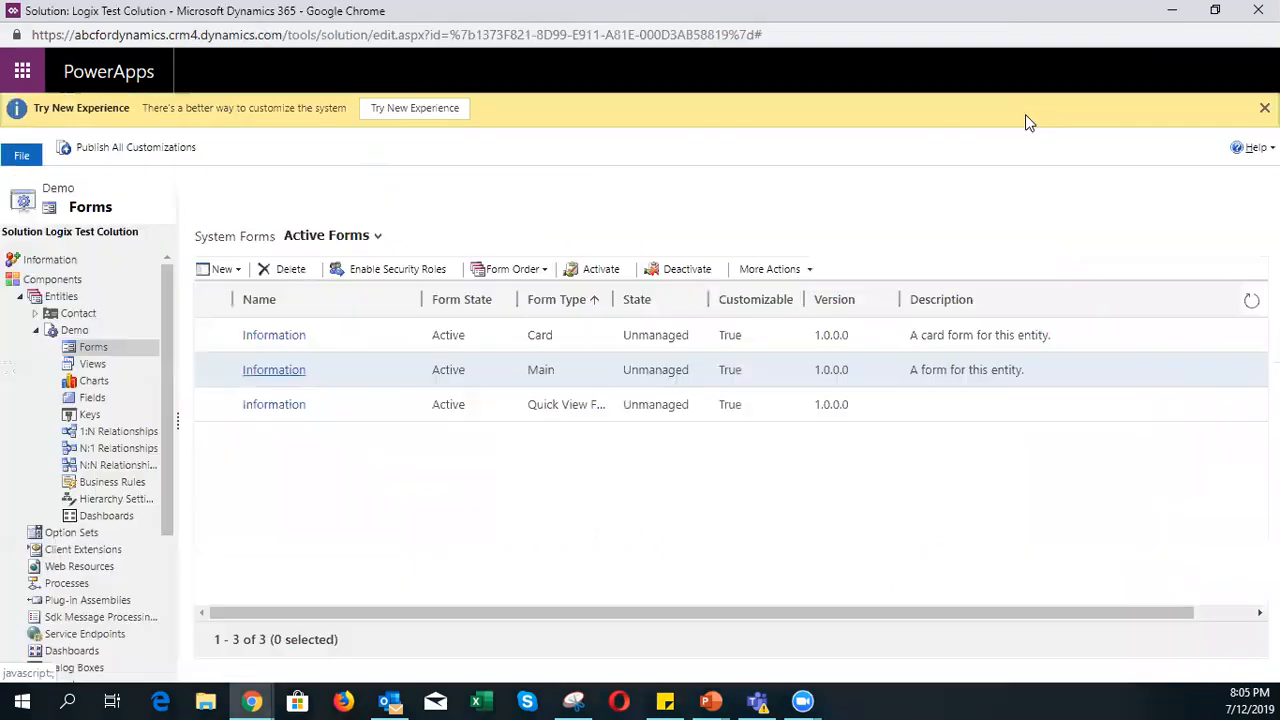
pyautogui.click(1170, 16)
pyautogui.click(80, 48)
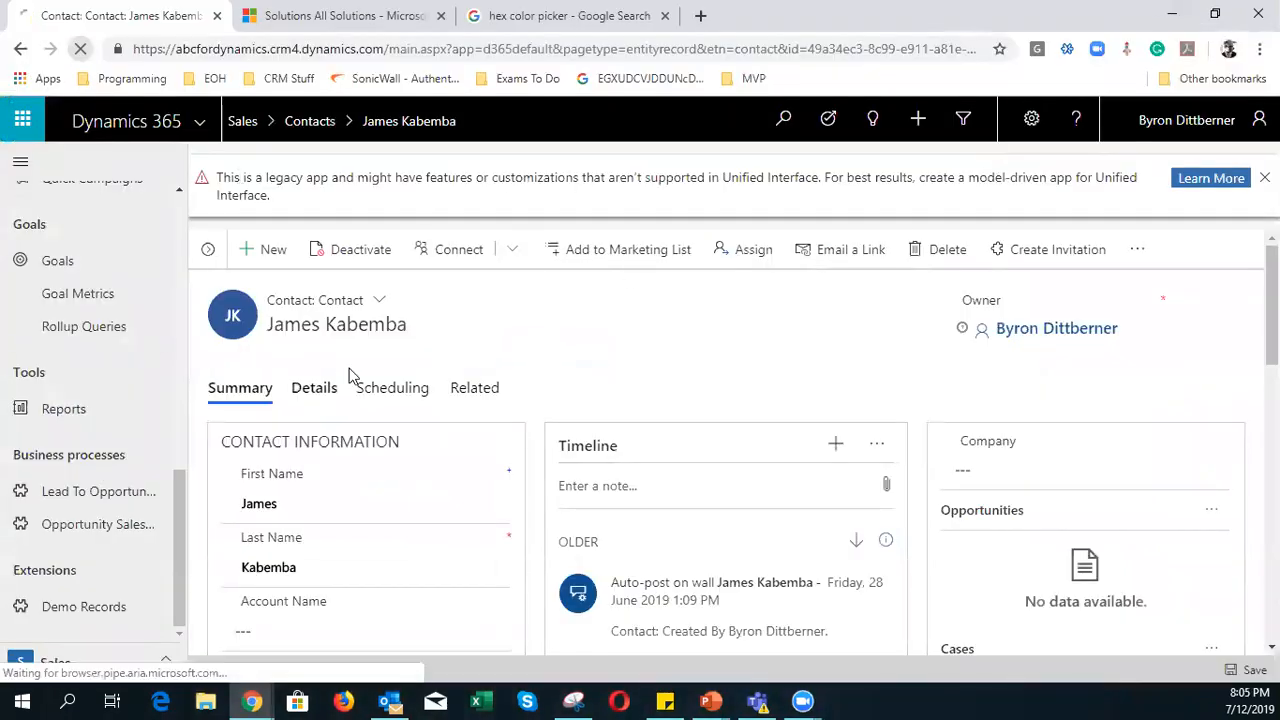
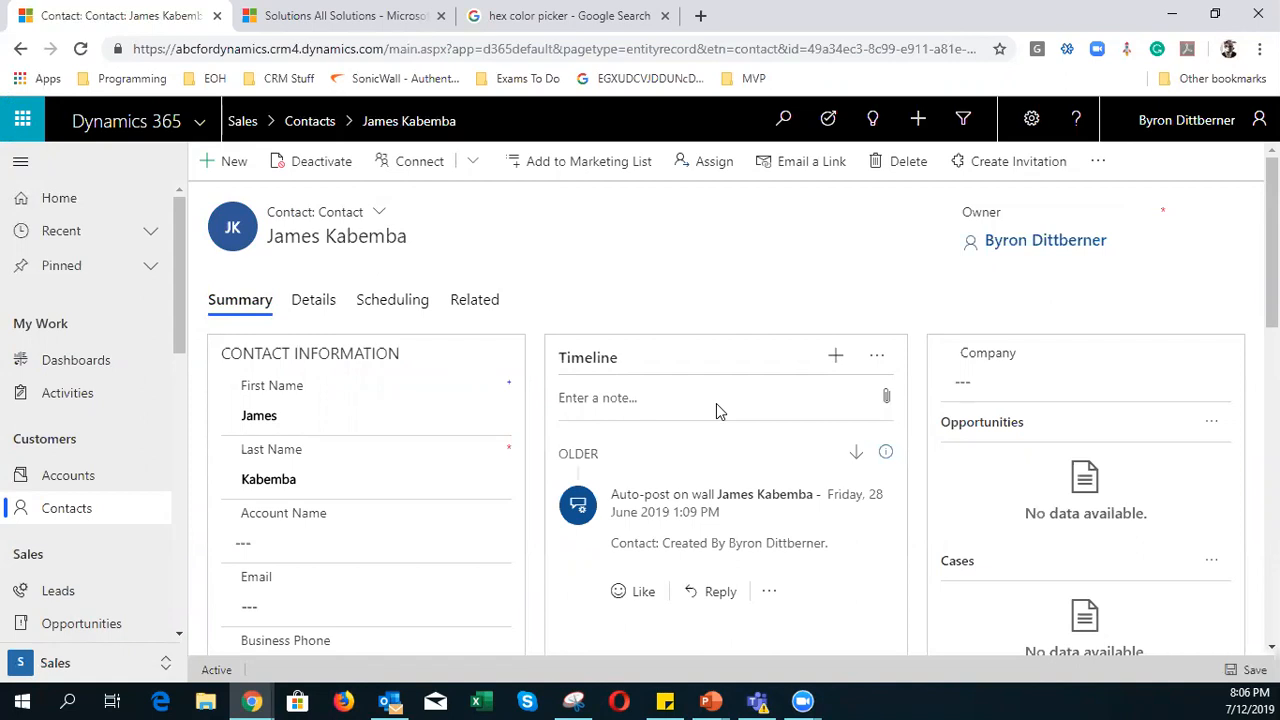
# - Look over the contact's fields, then open the existing record from the Active Demo Records list
pyautogui.scroll(-1, 443, 420)
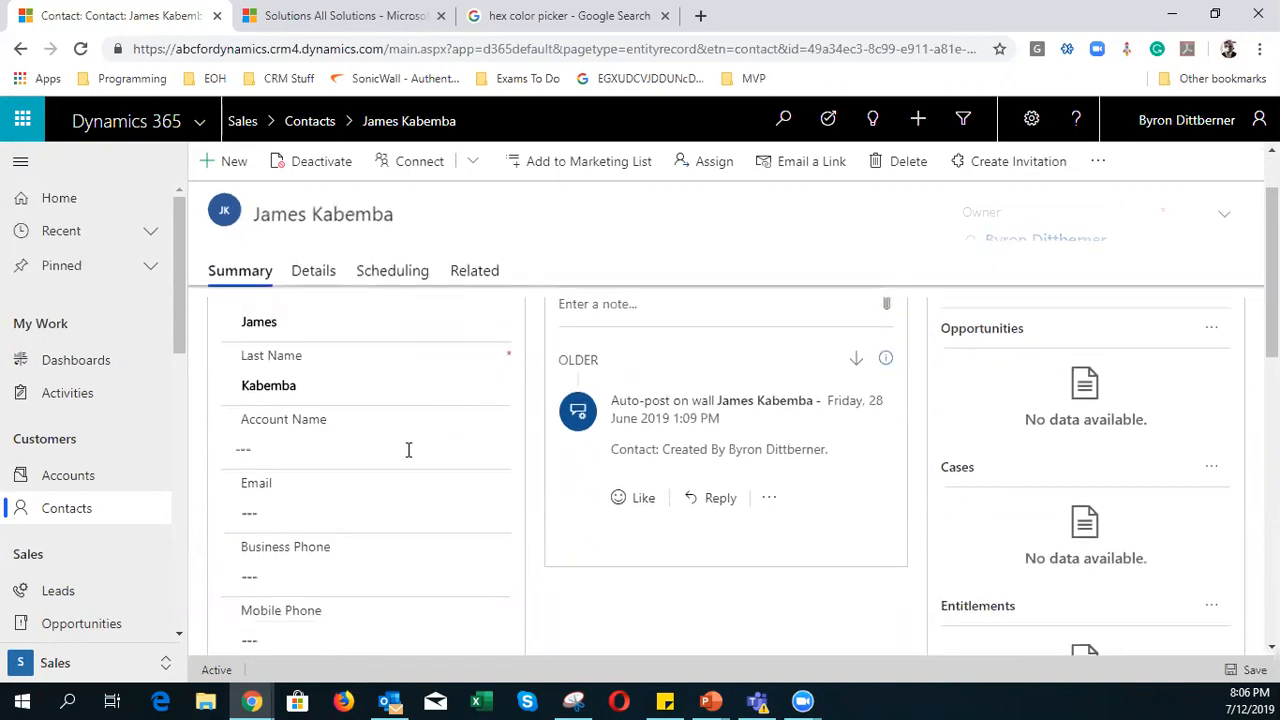
pyautogui.scroll(-3, 373, 468)
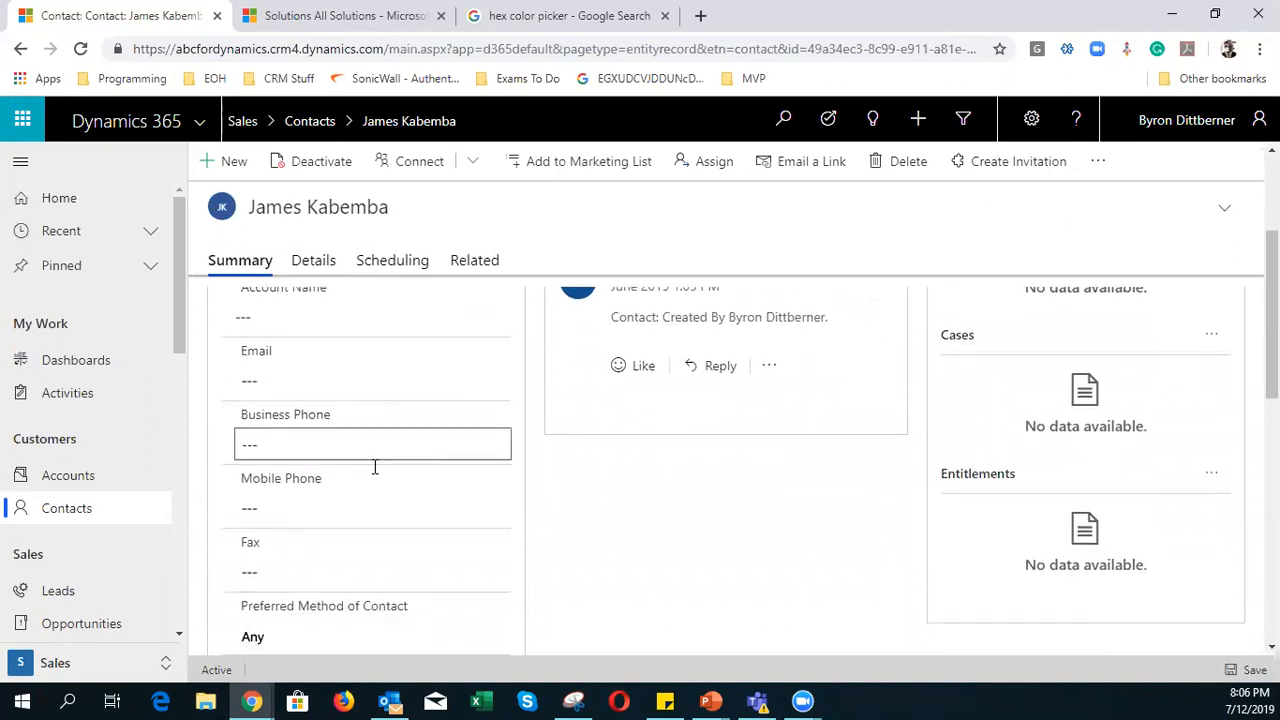
pyautogui.scroll(-1, 373, 475)
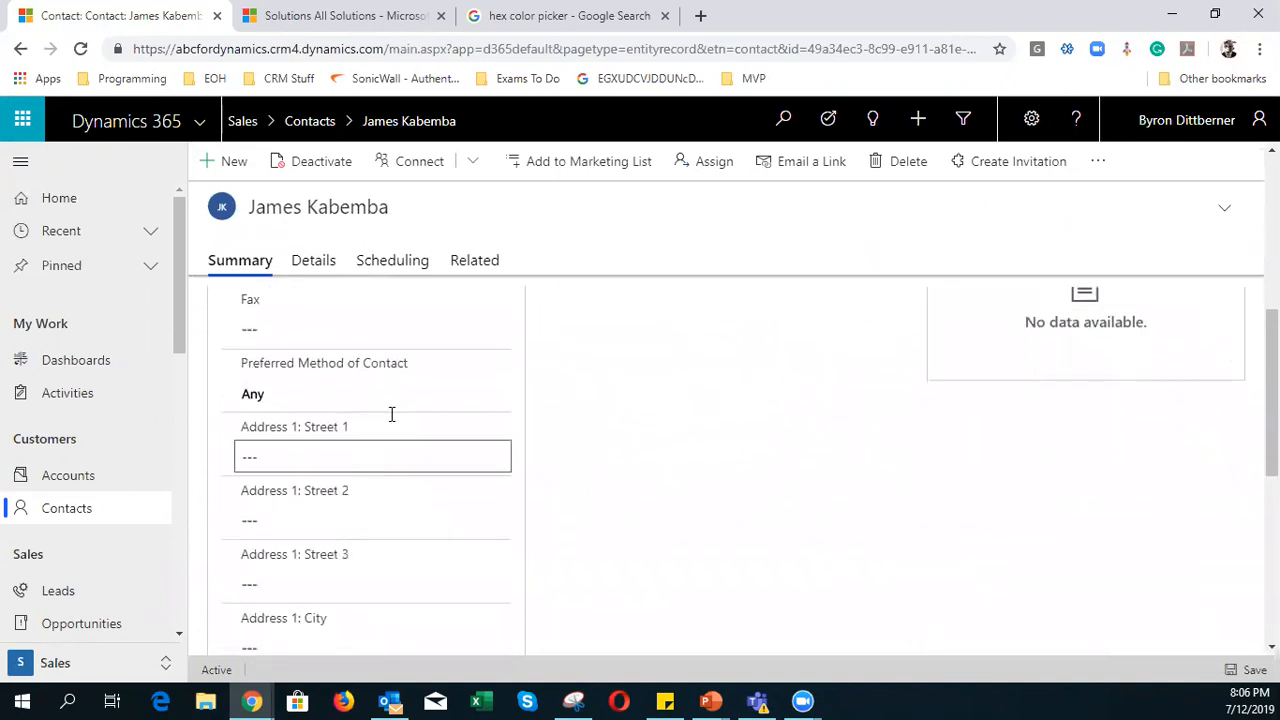
pyautogui.scroll(-8, 120, 561)
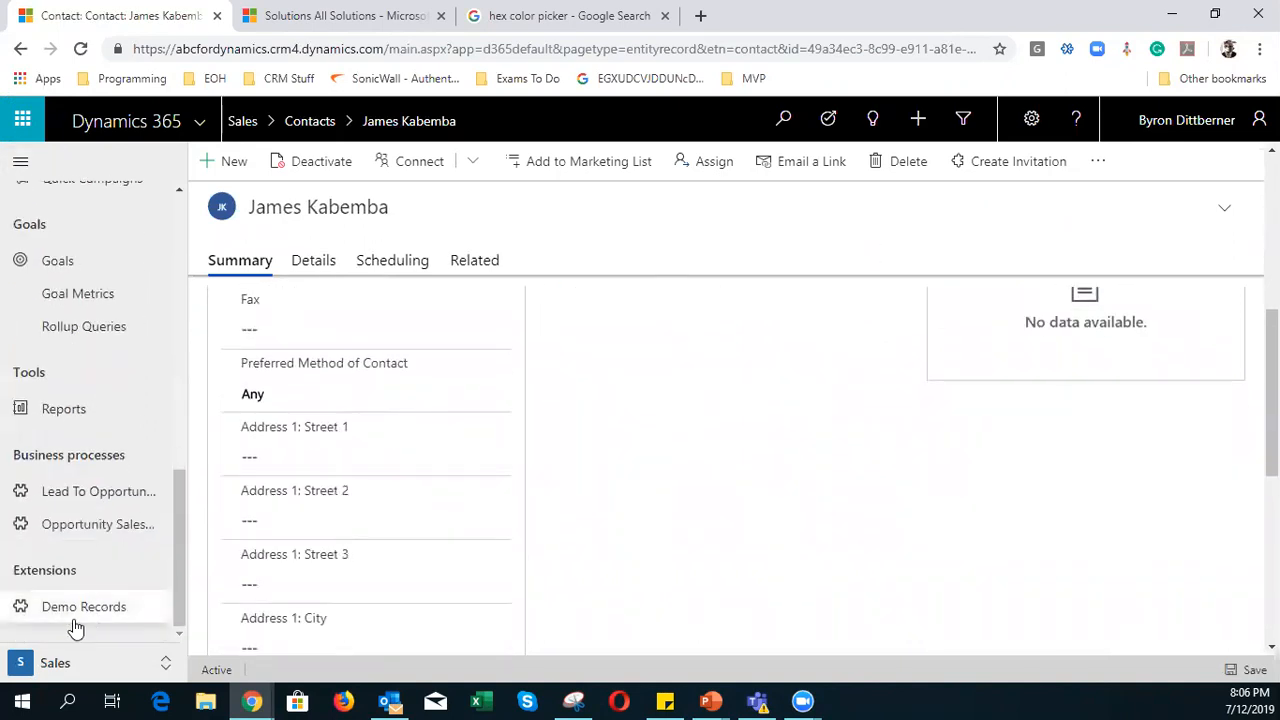
pyautogui.click(80, 607)
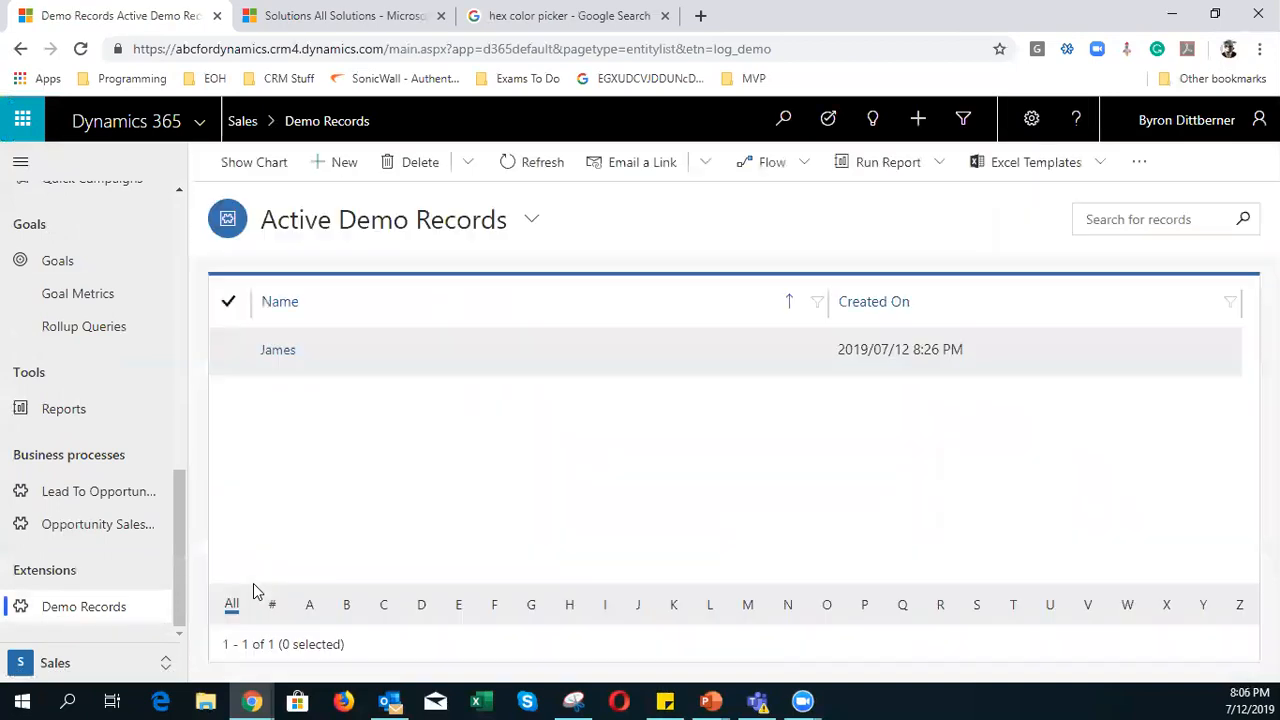
pyautogui.click(290, 352)
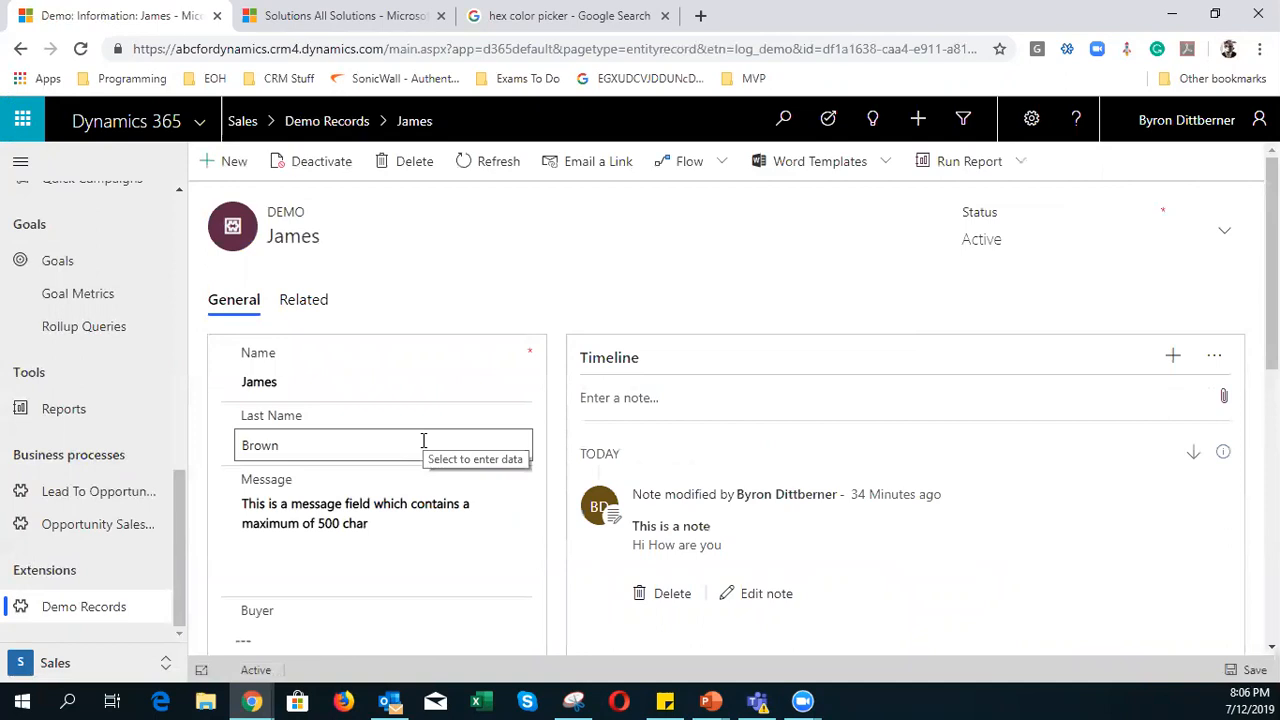
# - Search the Buyer lookup by the contact's first name, select the first matching contact and save the record
pyautogui.scroll(-2, 423, 441)
pyautogui.click(406, 452)
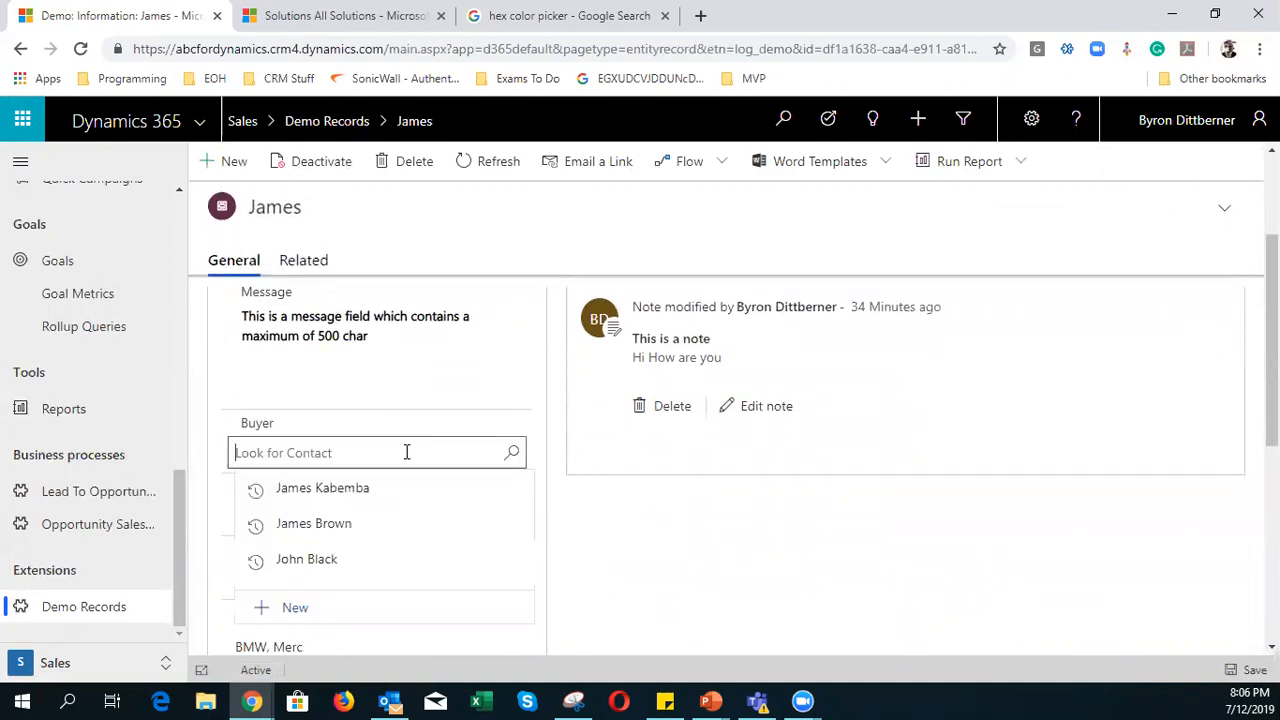
pyautogui.click(671, 540)
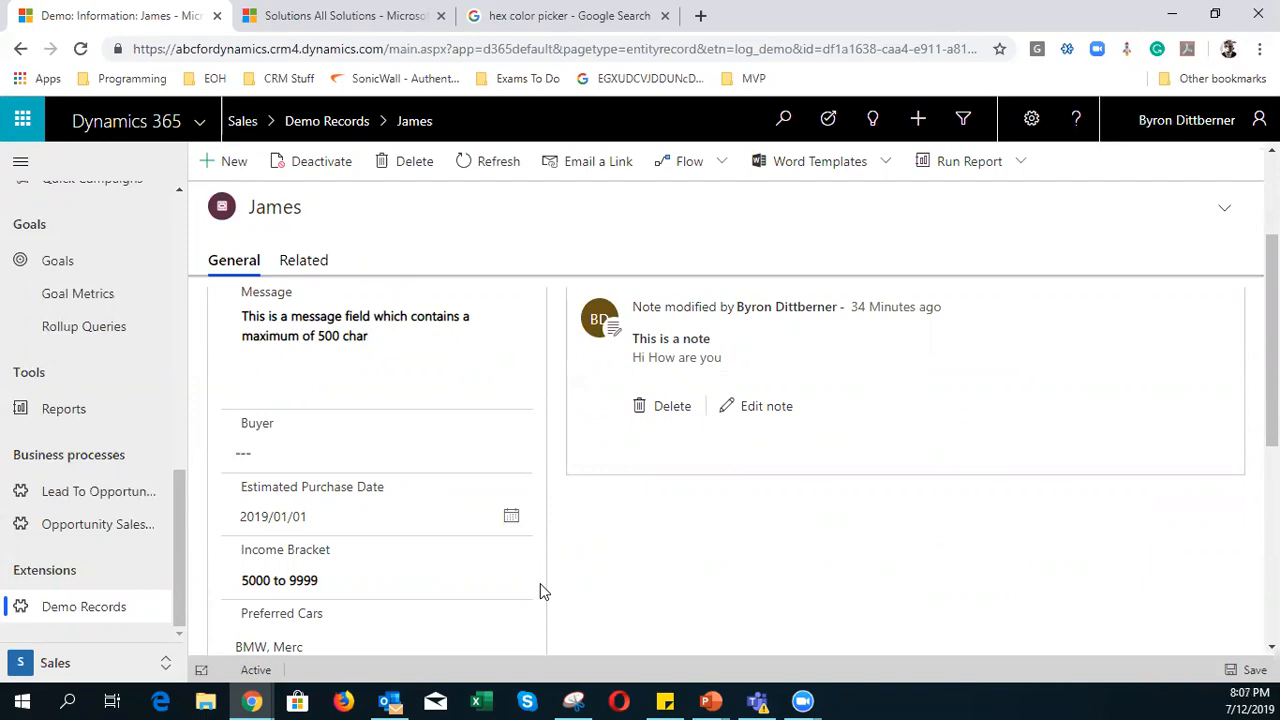
pyautogui.click(455, 448)
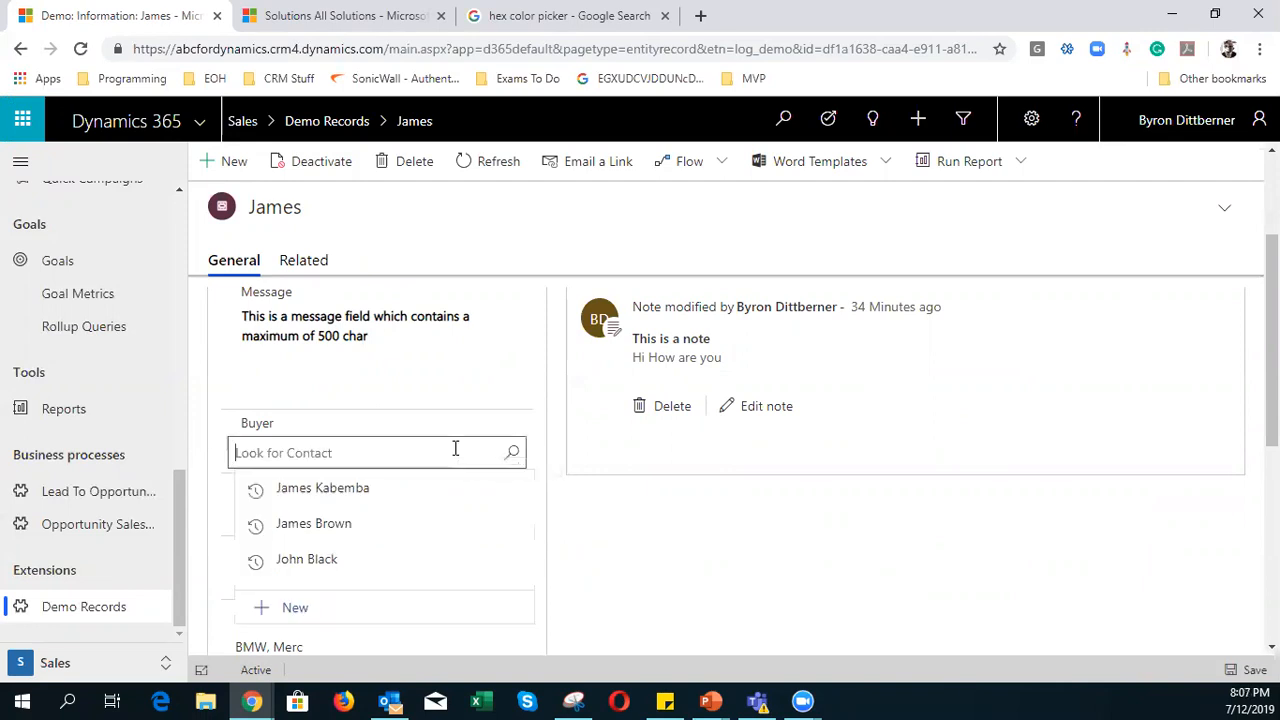
pyautogui.write('James')
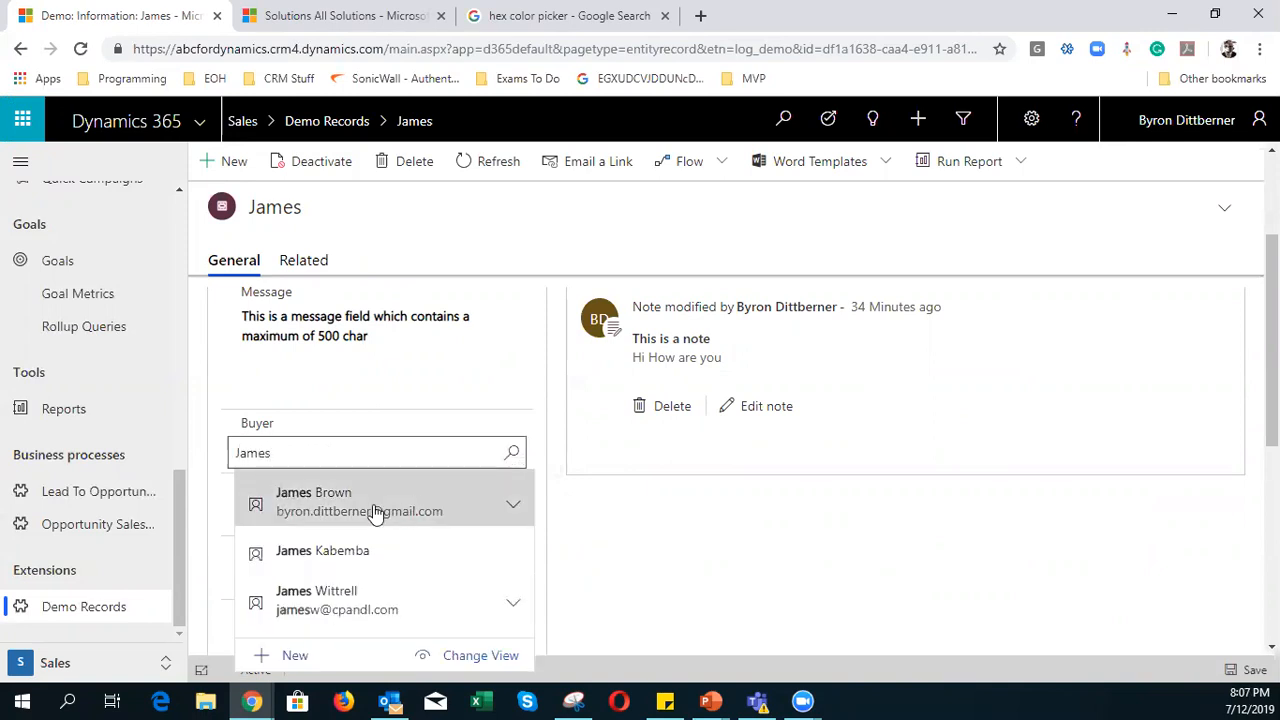
pyautogui.click(375, 510)
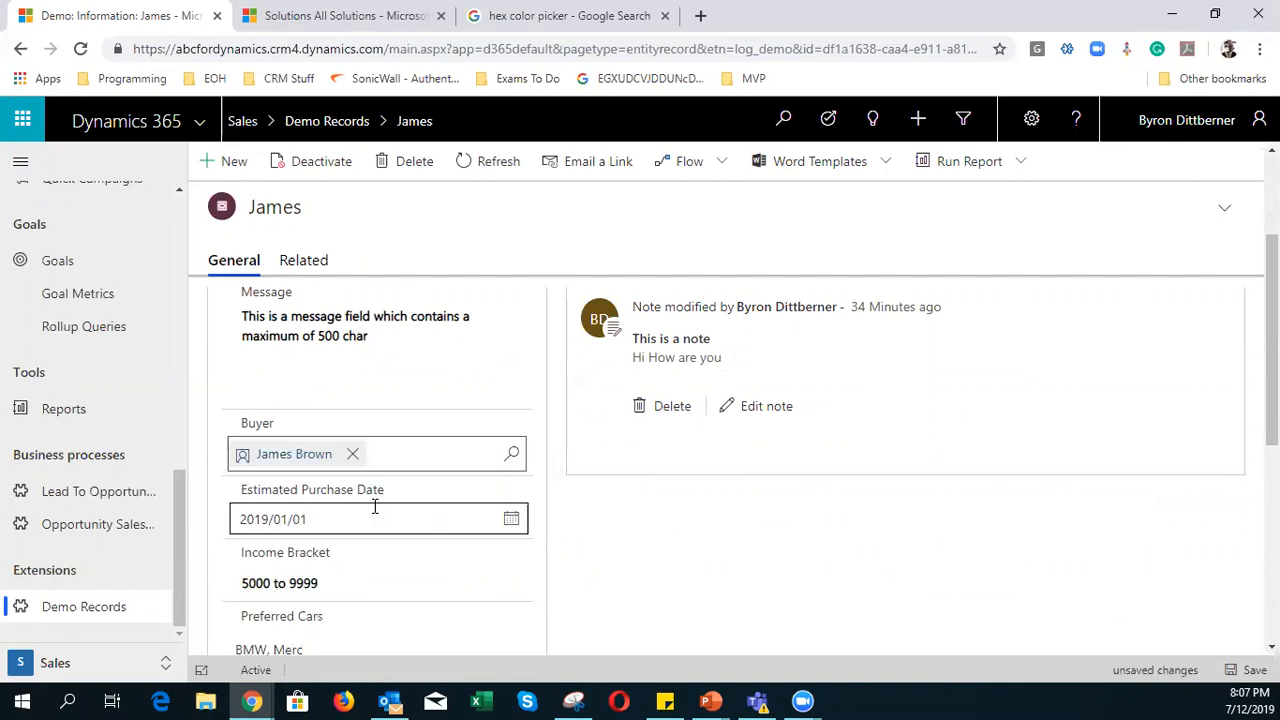
pyautogui.click(1250, 670)
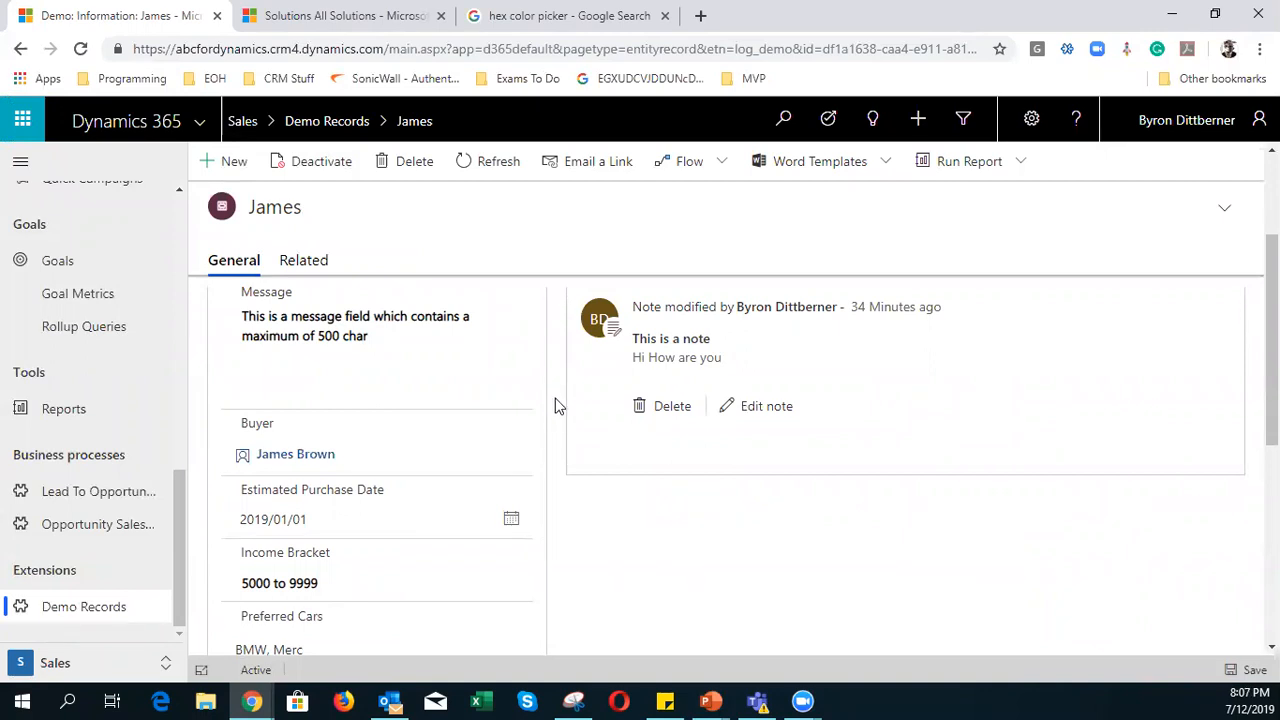
# - Open the contact linked in the Buyer field and view its related Demo Records
pyautogui.click(282, 457)
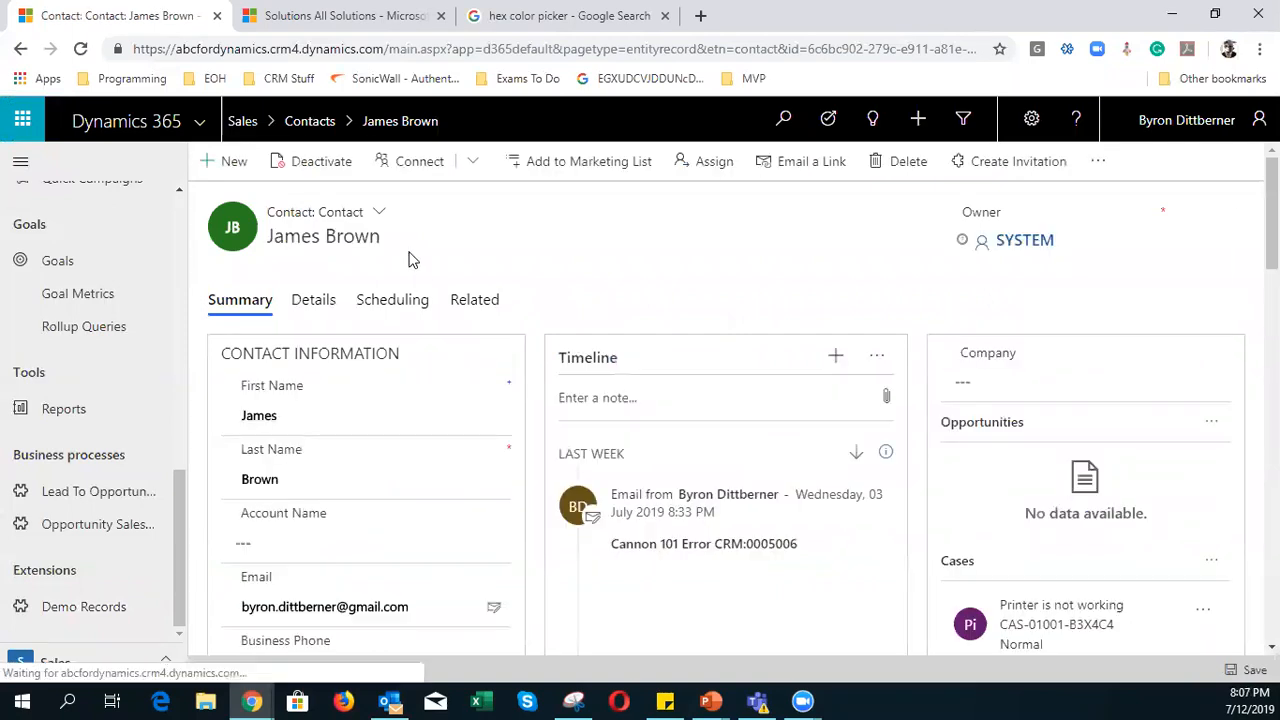
pyautogui.click(485, 310)
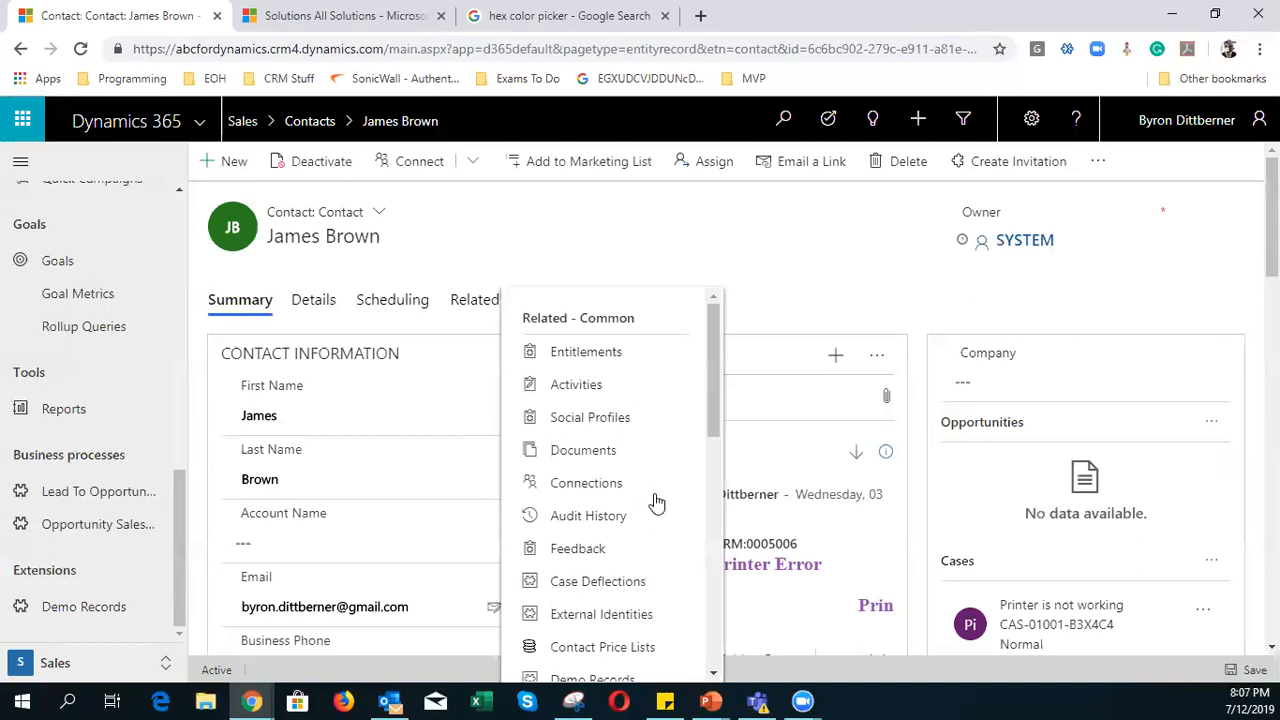
pyautogui.moveTo(714, 392); pyautogui.dragTo(714, 429)
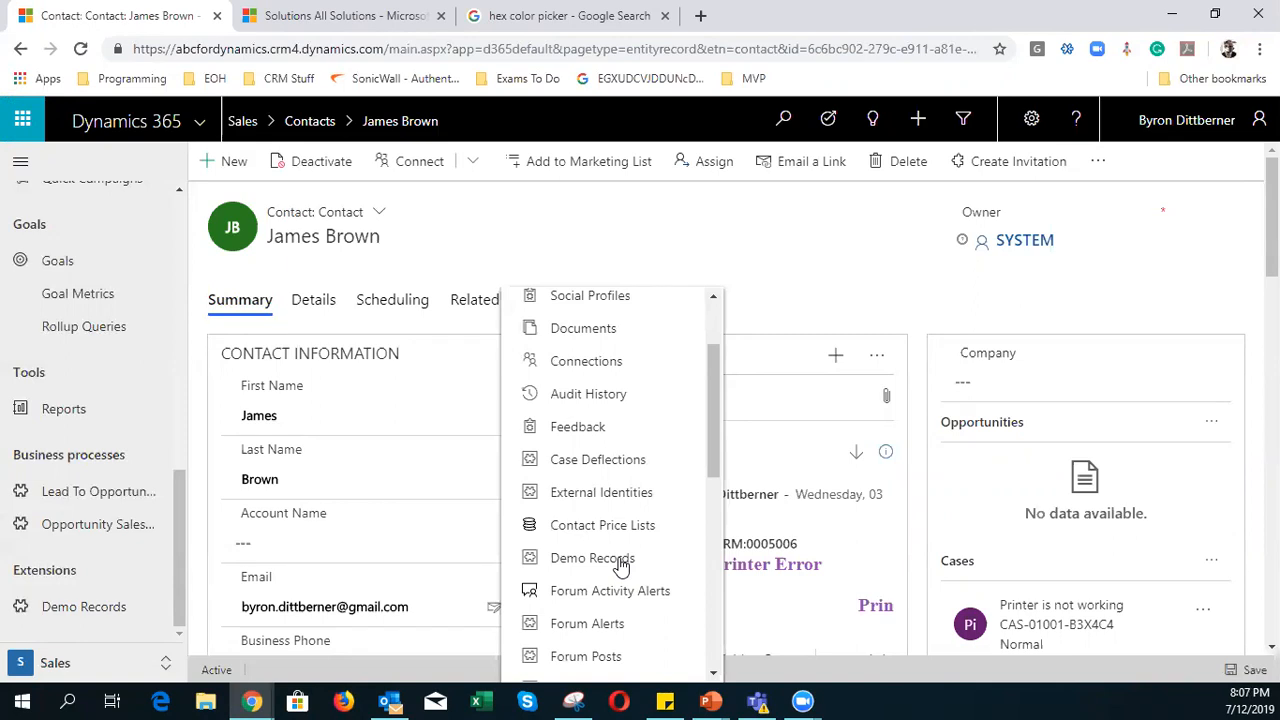
pyautogui.click(620, 560)
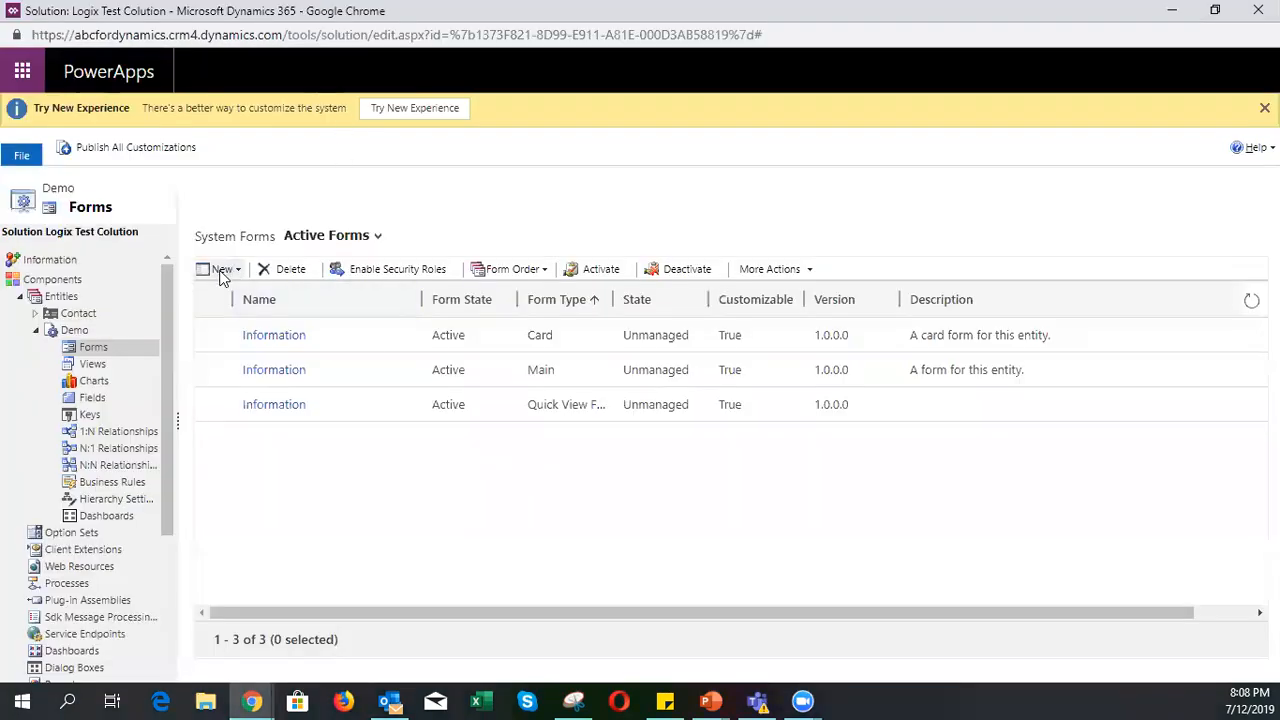
# - Create a field on the Demo entity named Client with data type Customer, then save and close it
pyautogui.click(222, 270)
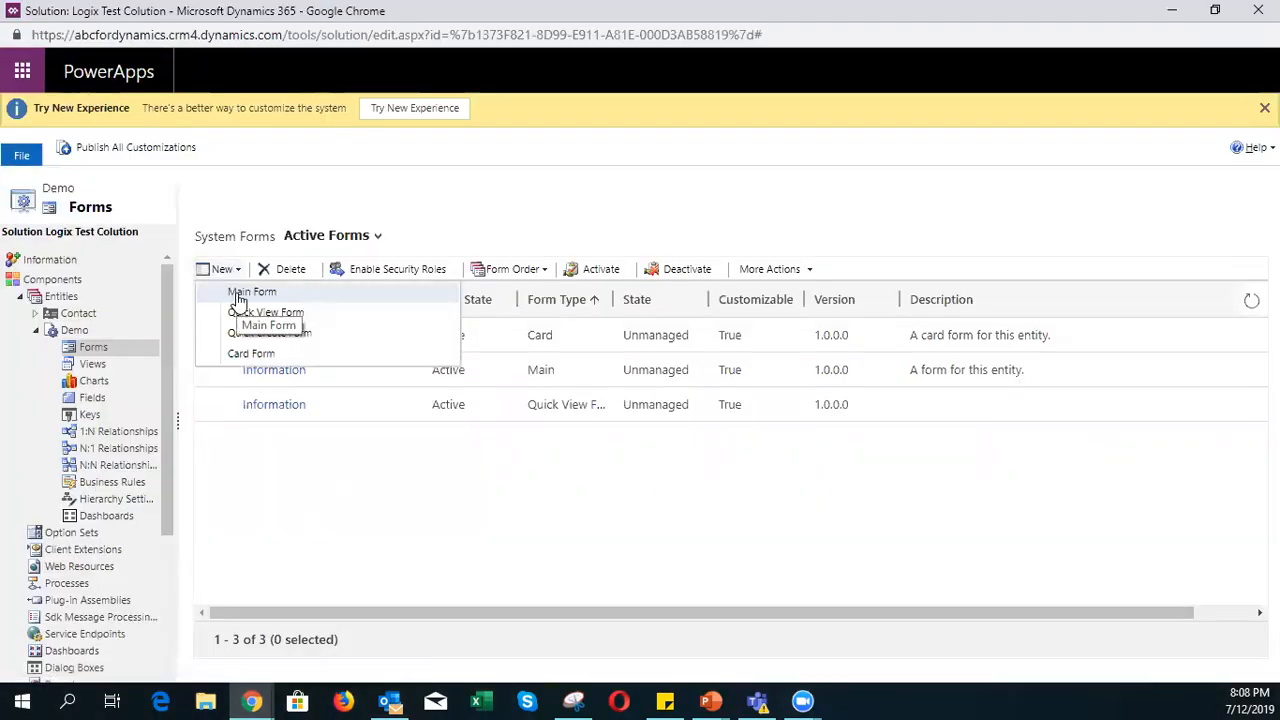
pyautogui.click(100, 400)
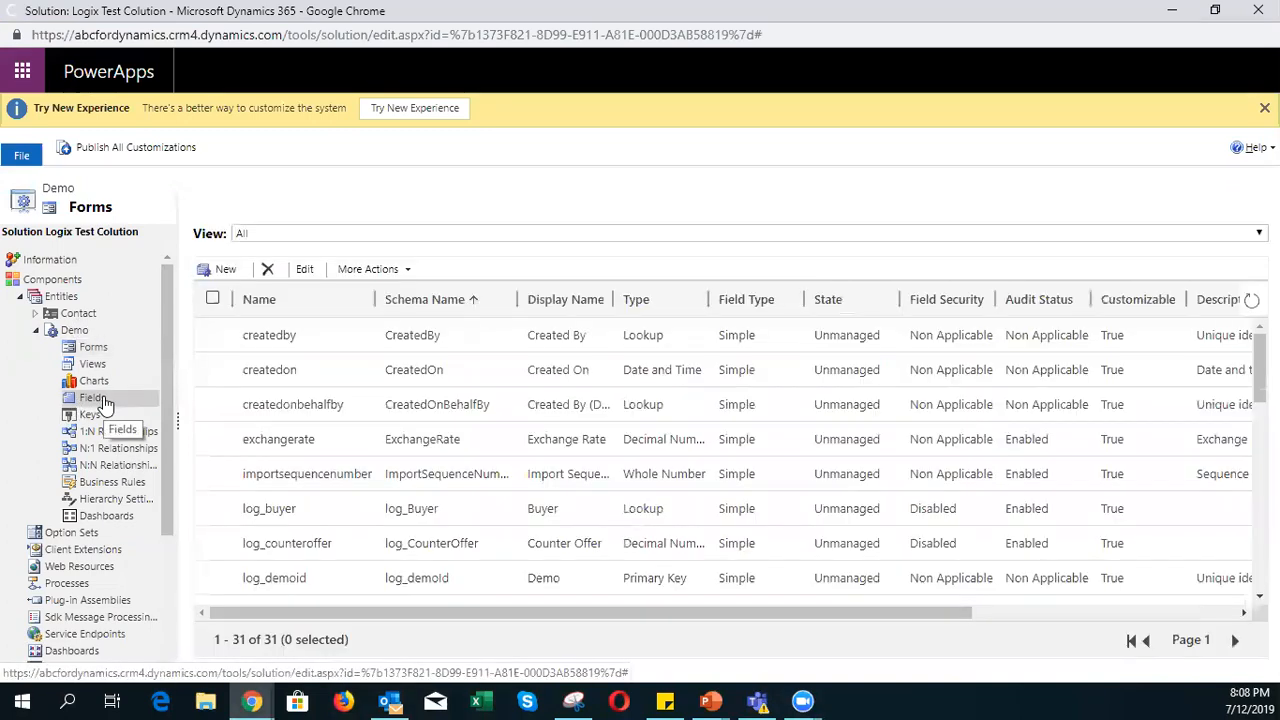
pyautogui.click(220, 270)
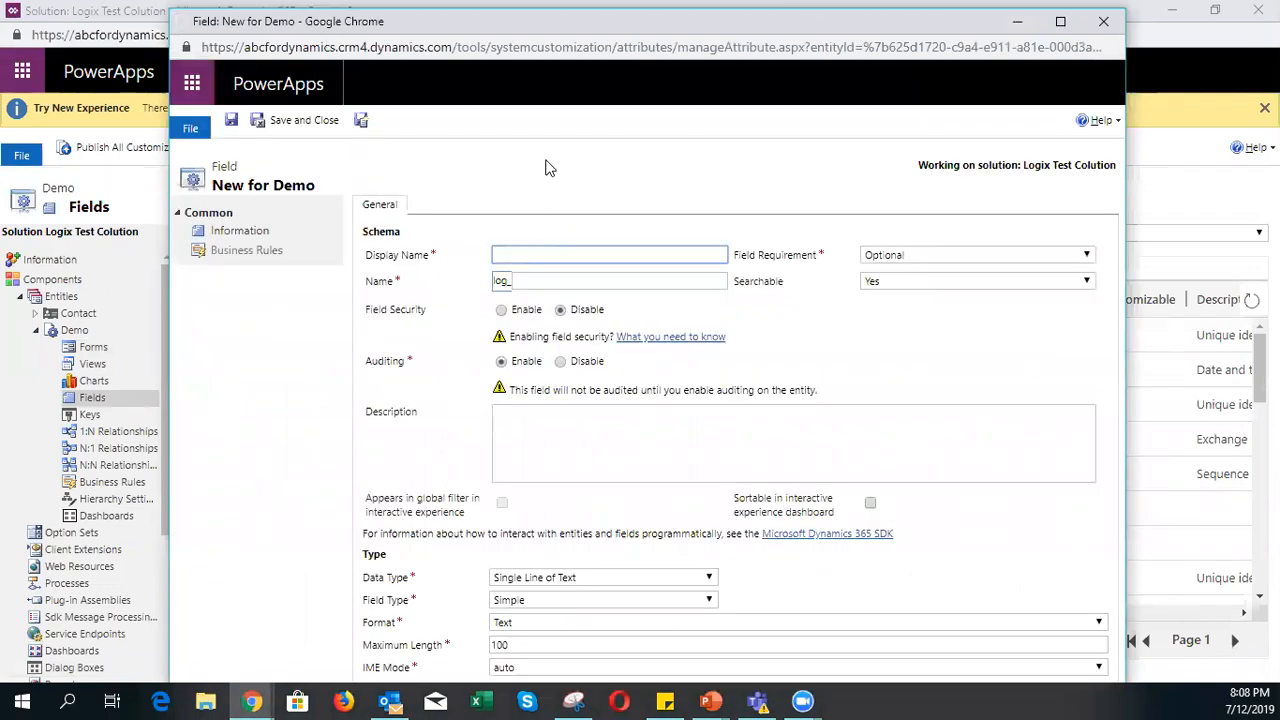
pyautogui.write('Client')
pyautogui.press('Tab')
pyautogui.click(530, 580)
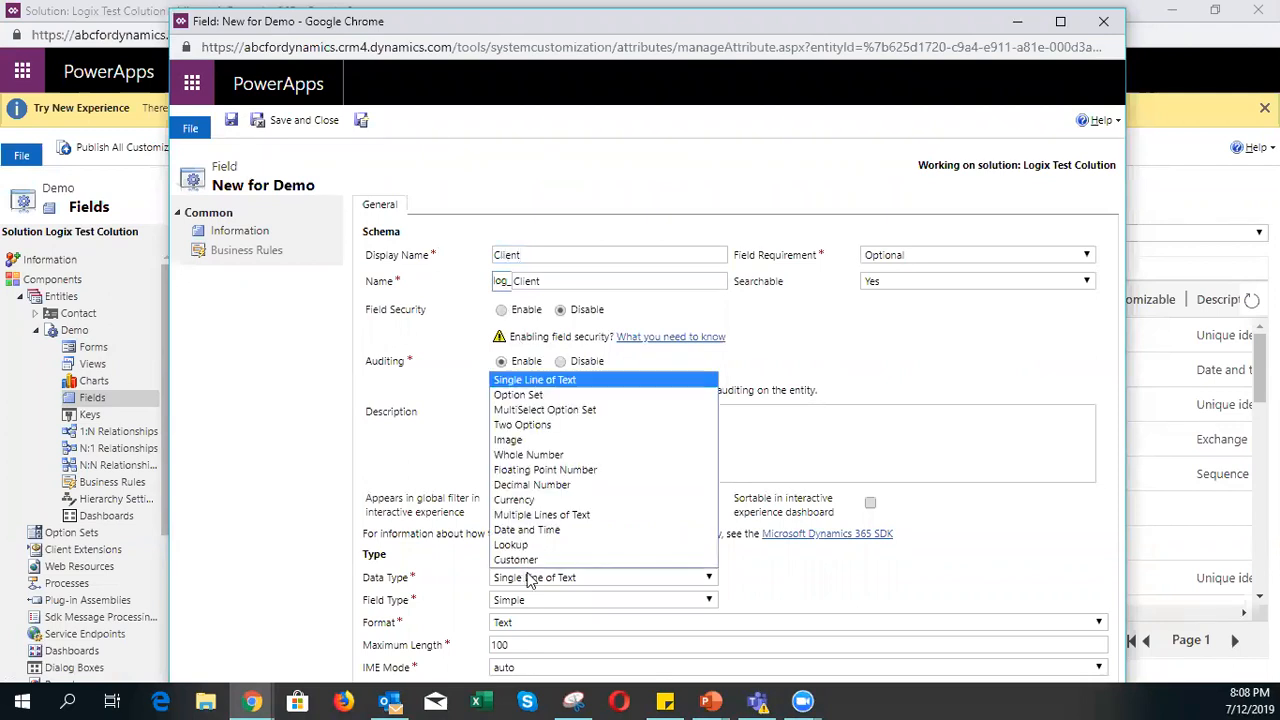
pyautogui.click(535, 562)
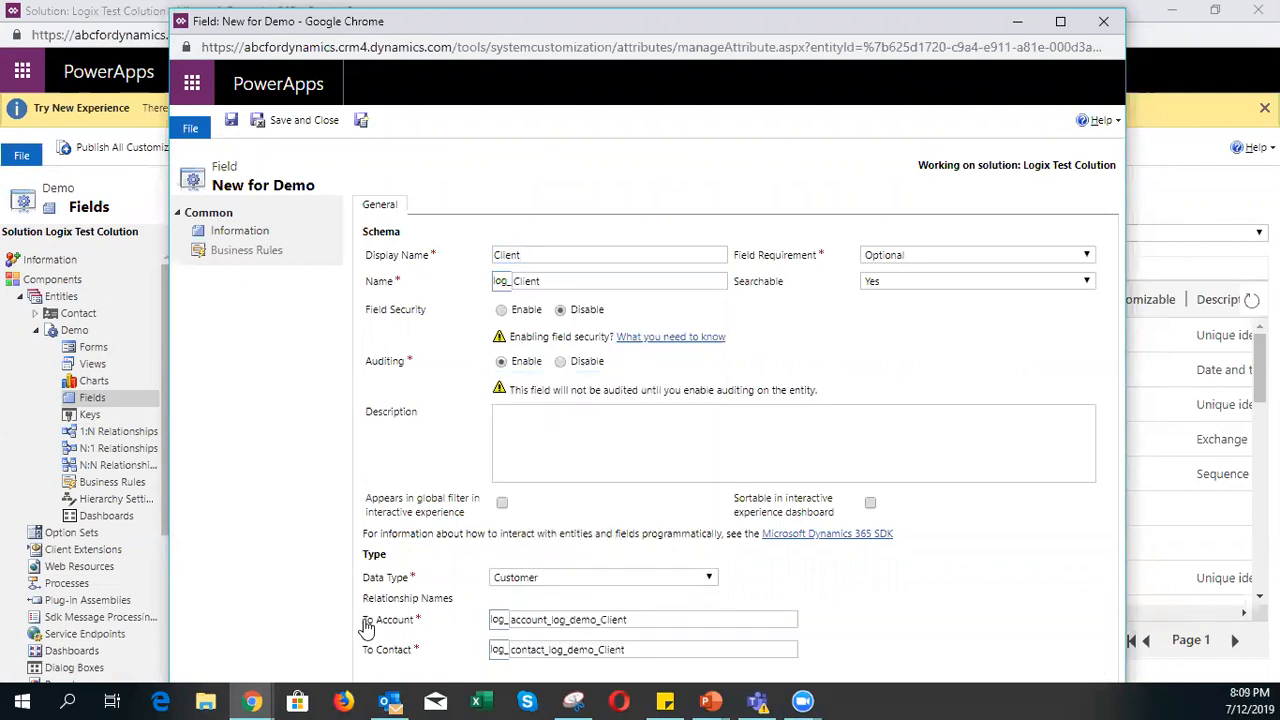
pyautogui.click(646, 620)
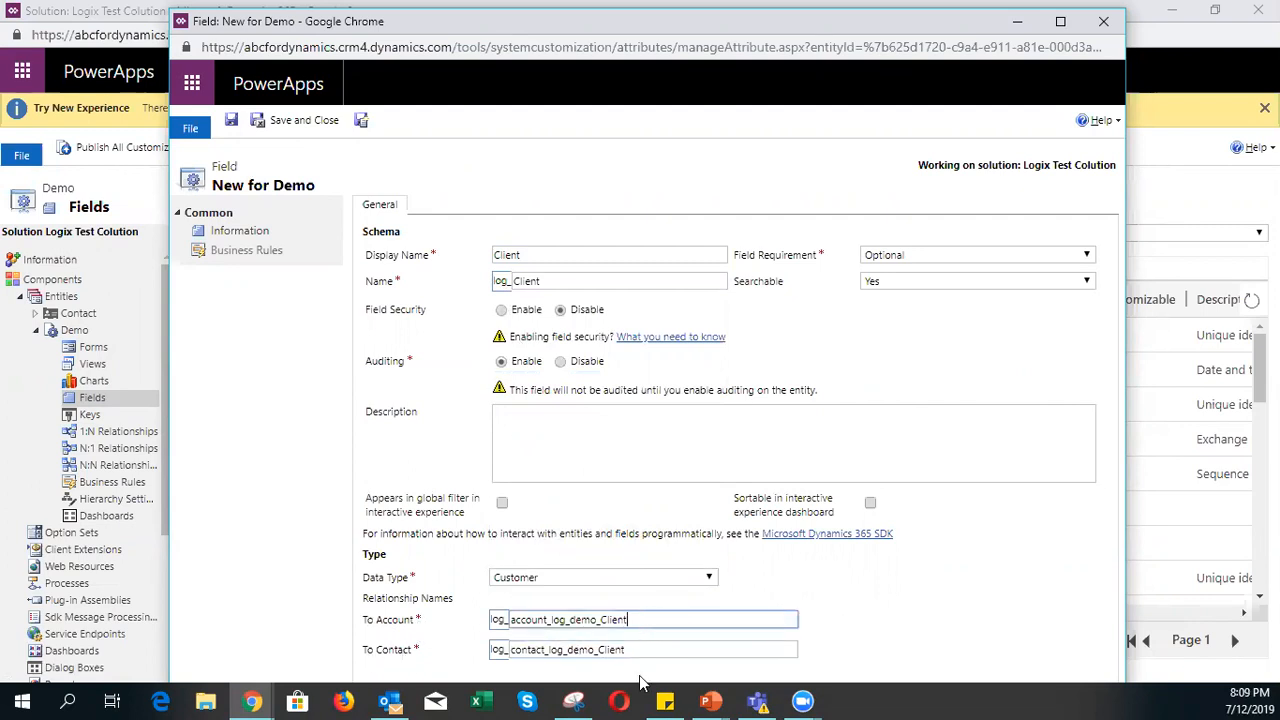
pyautogui.click(305, 122)
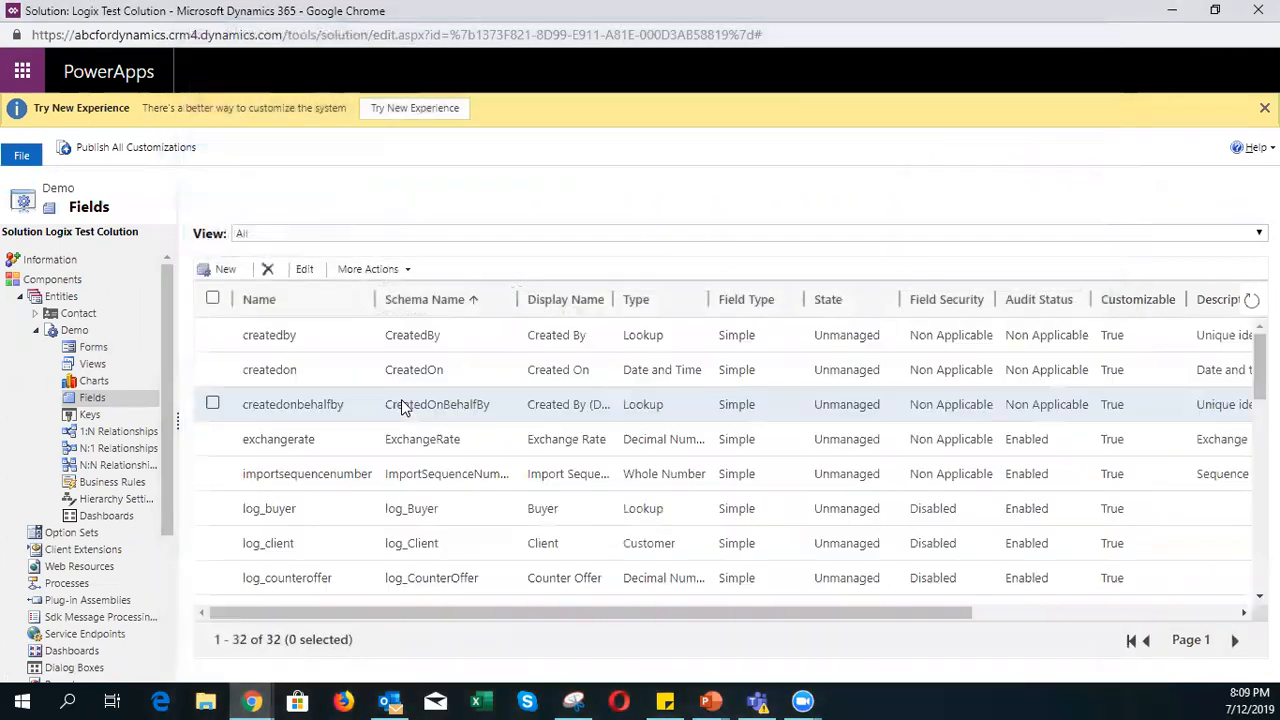
# - Open the Demo entity's Main form and place the Client field between Message and Buyer
pyautogui.click(93, 347)
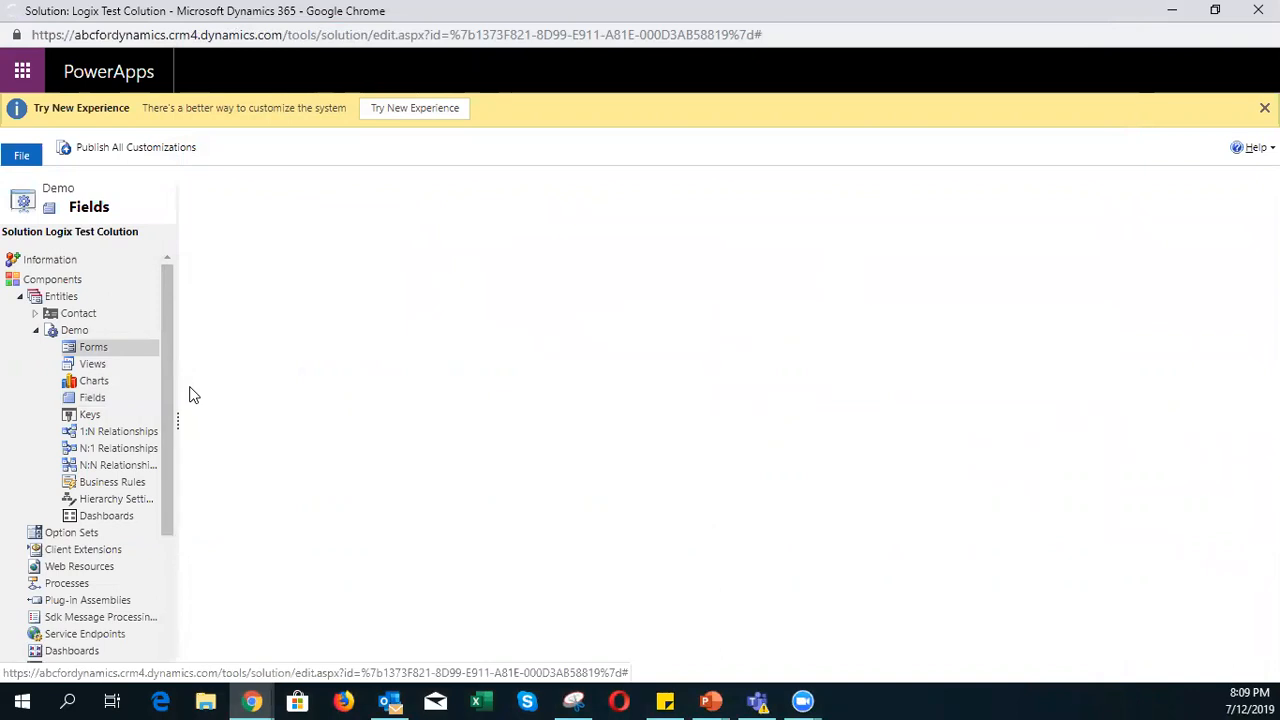
pyautogui.click(262, 370)
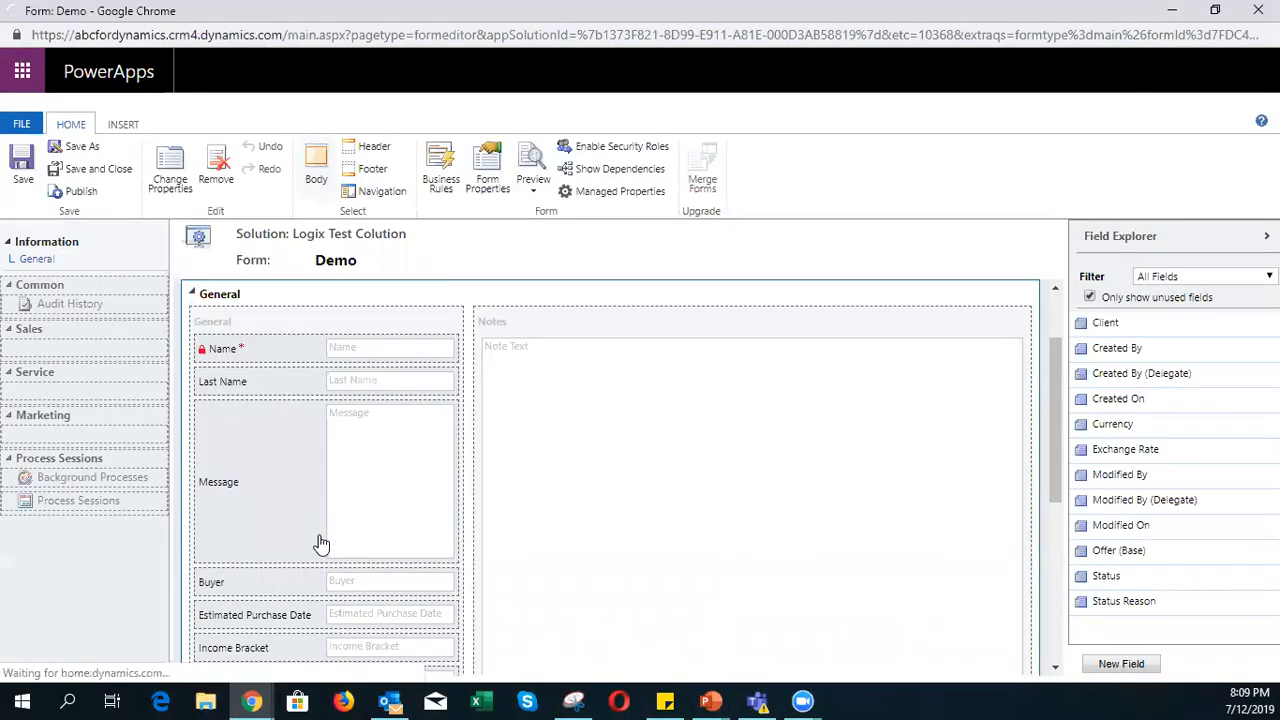
pyautogui.scroll(-3, 313, 542)
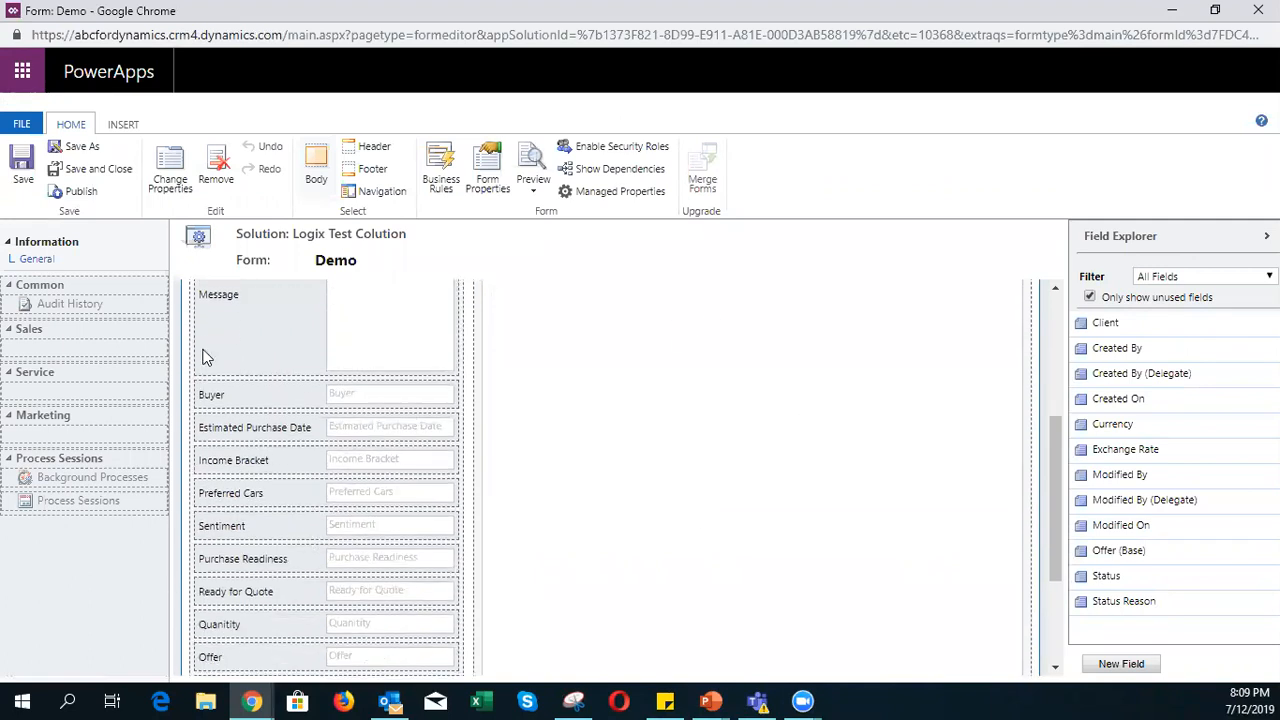
pyautogui.moveTo(1105, 322); pyautogui.dragTo(368, 399)
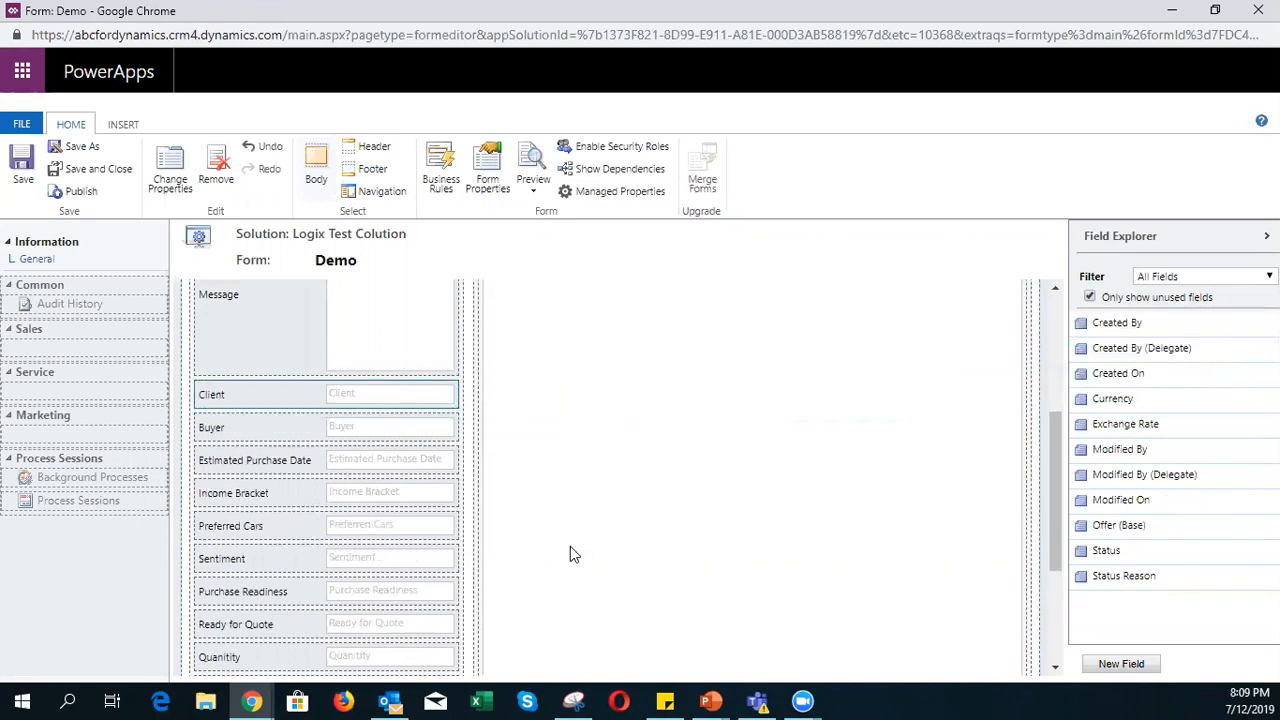
# - Save and publish the form with the Client field, then return to the contact record and reload it
pyautogui.click(24, 168)
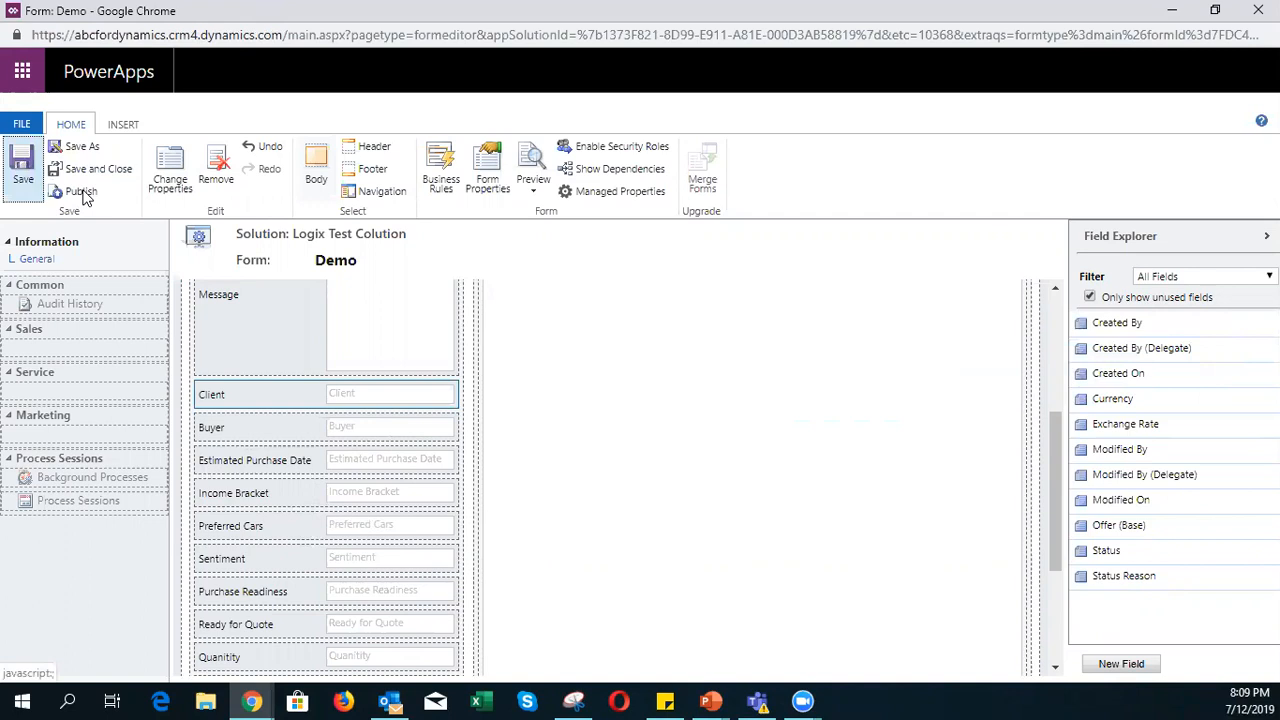
pyautogui.click(82, 192)
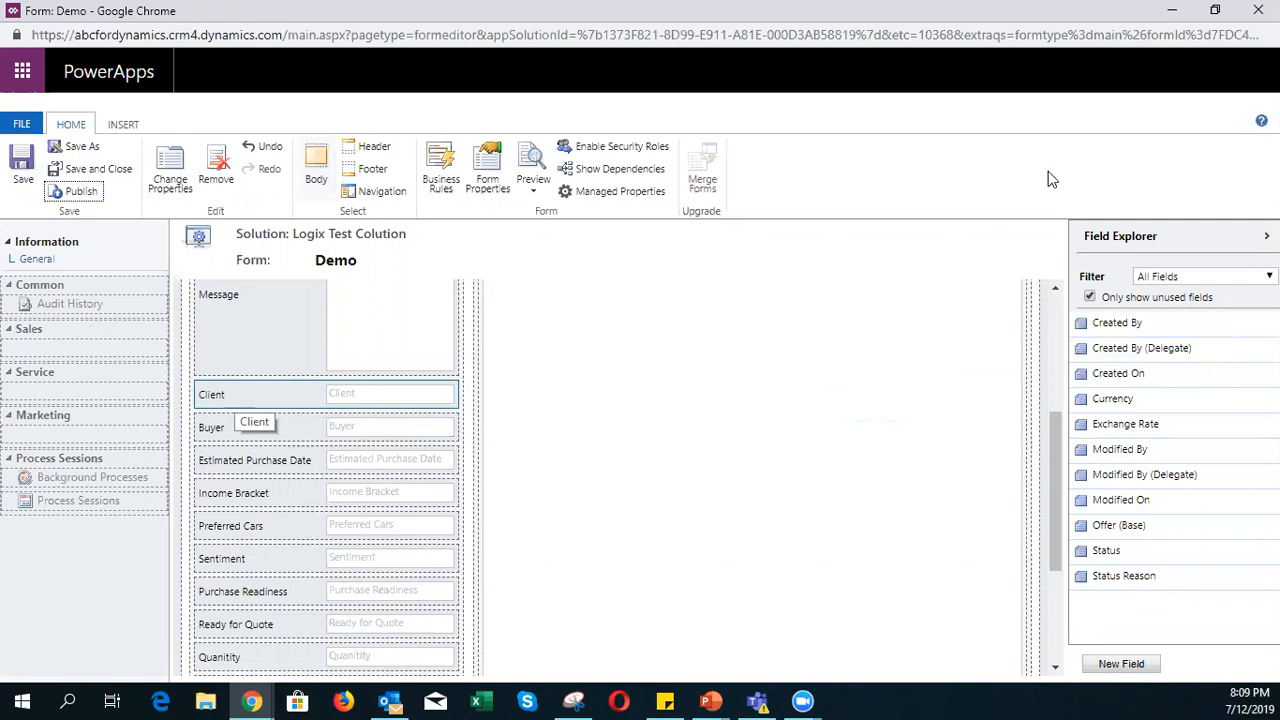
pyautogui.click(1172, 12)
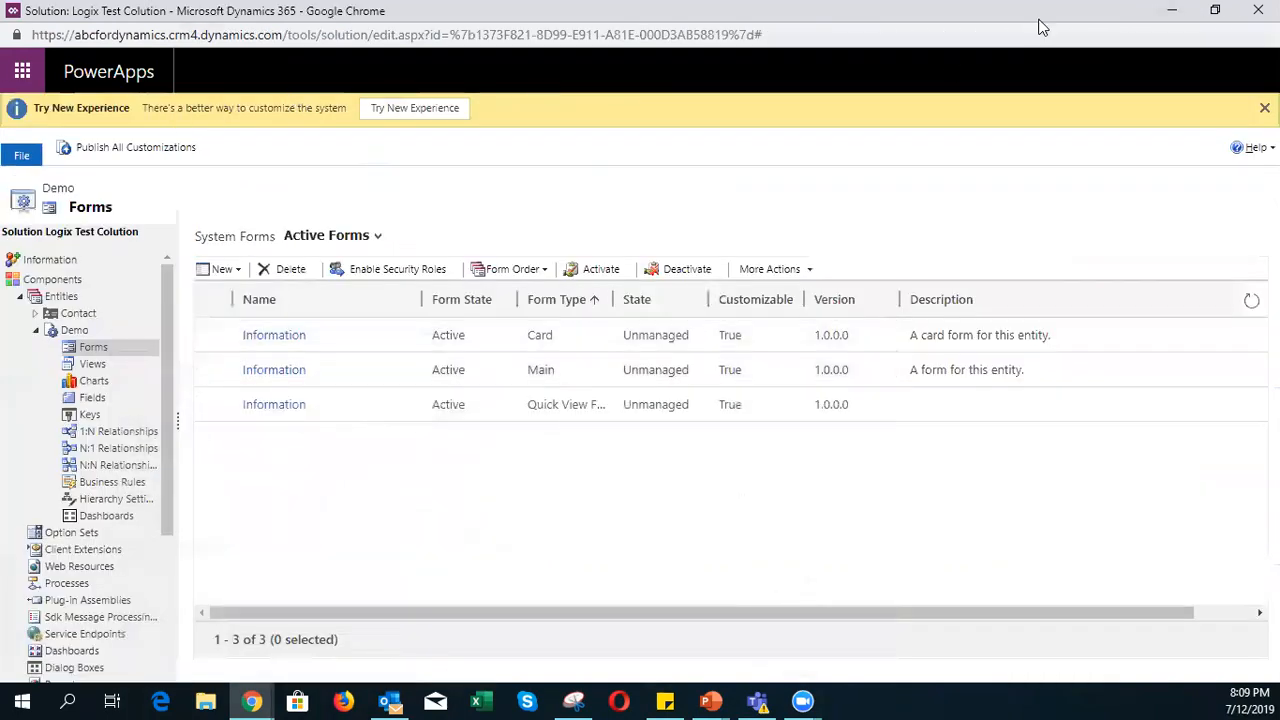
pyautogui.click(1172, 12)
pyautogui.click(81, 52)
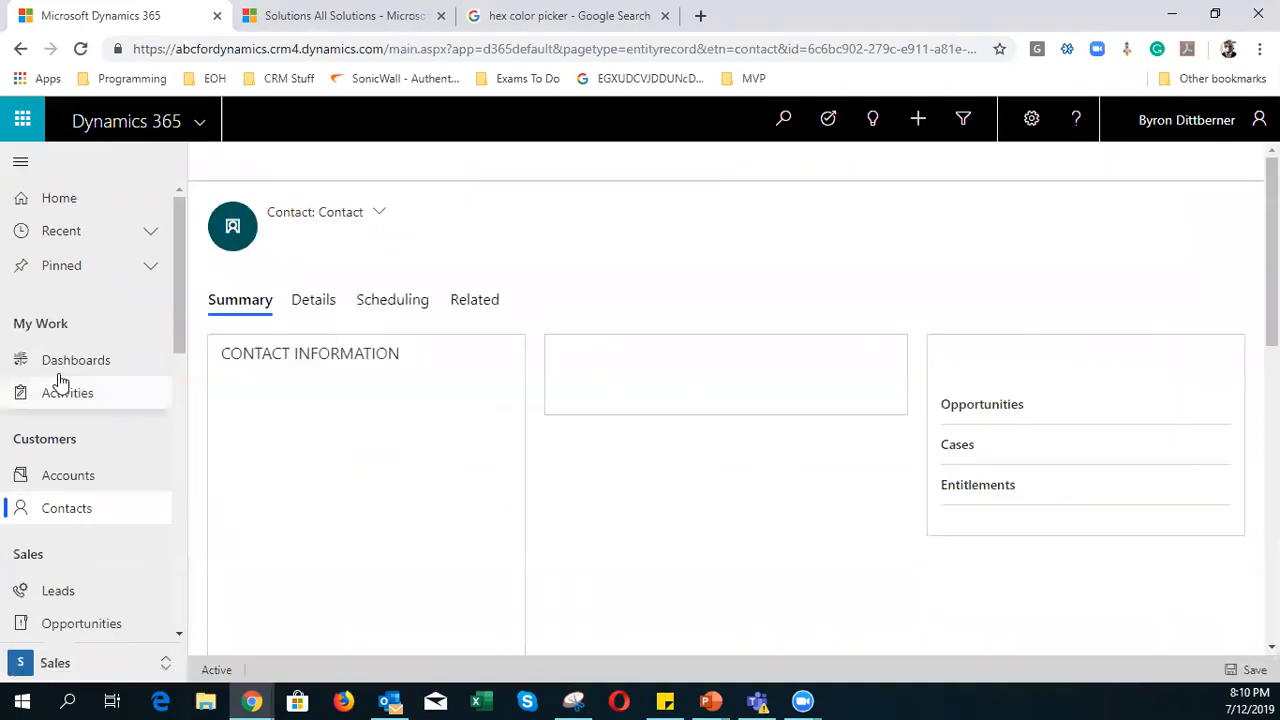
# - Open the existing record in Active Demo Records and go to its Client field
pyautogui.scroll(-3, 67, 385)
pyautogui.scroll(-5, 68, 384)
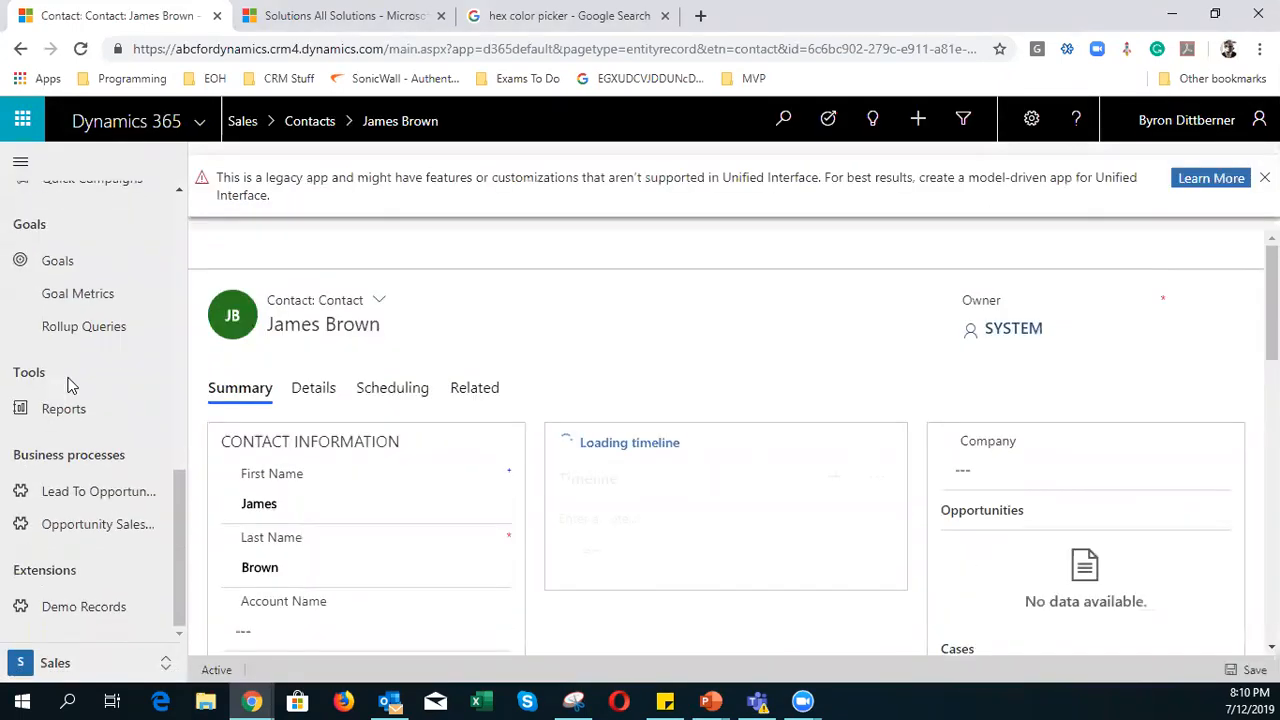
pyautogui.click(82, 607)
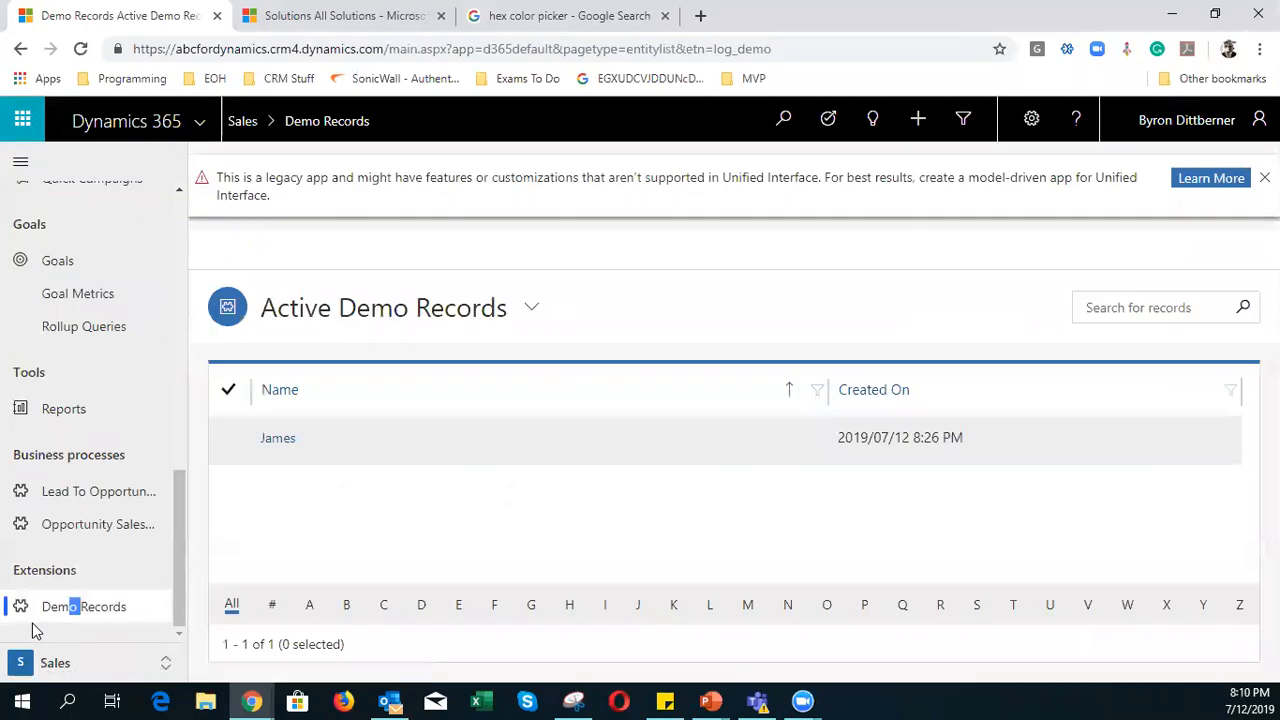
pyautogui.click(286, 438)
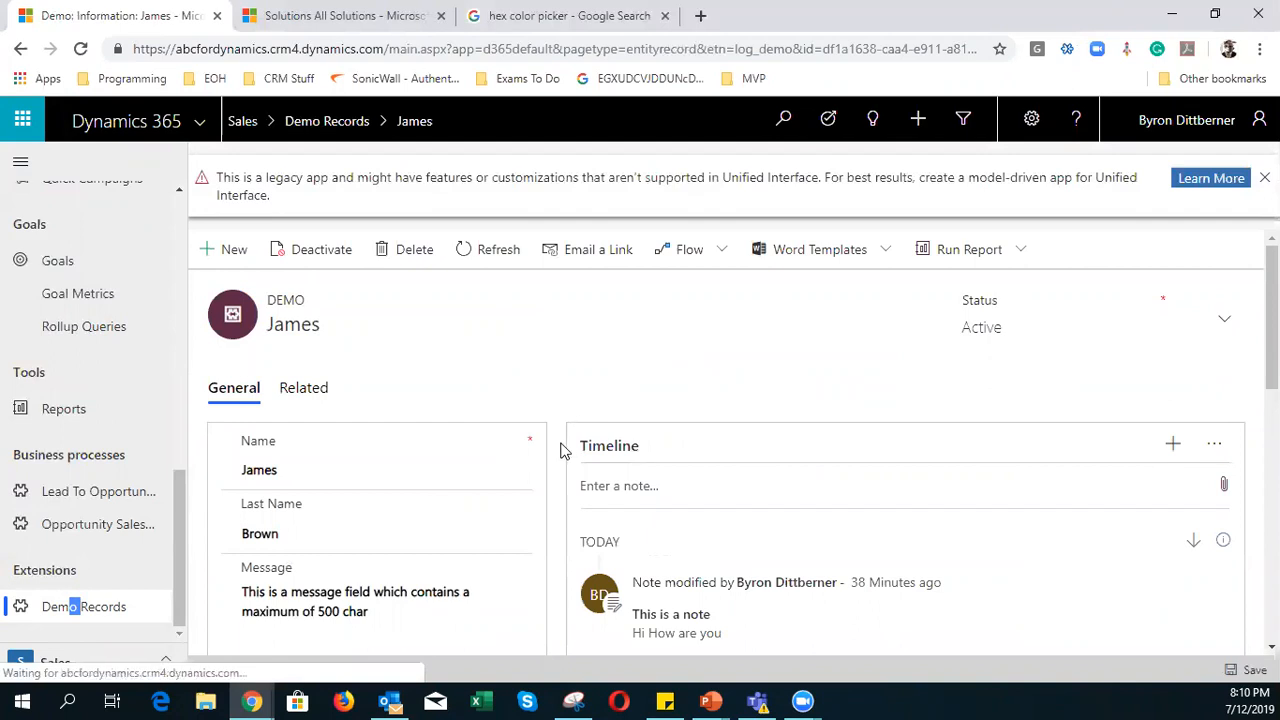
pyautogui.scroll(-5, 560, 449)
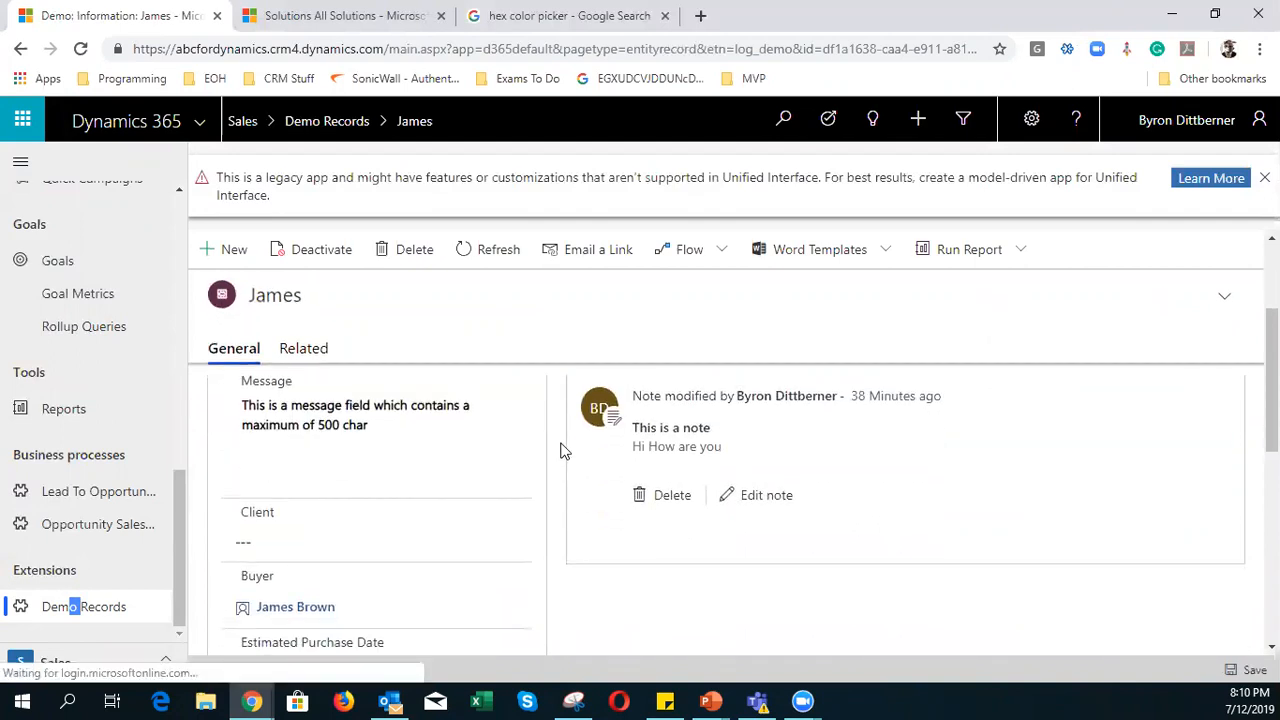
# - Browse the Client lookup's full record list, its Accounts-only and Contacts-only lists, and return to all records
pyautogui.click(383, 449)
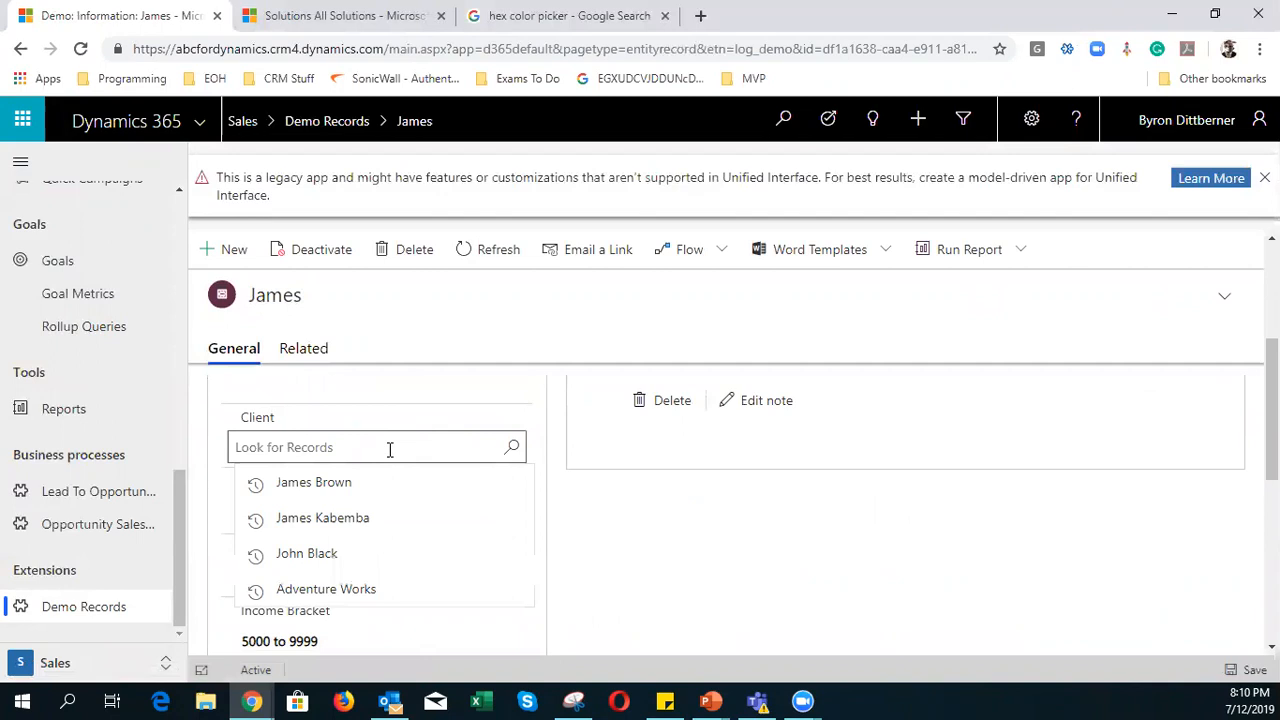
pyautogui.click(513, 449)
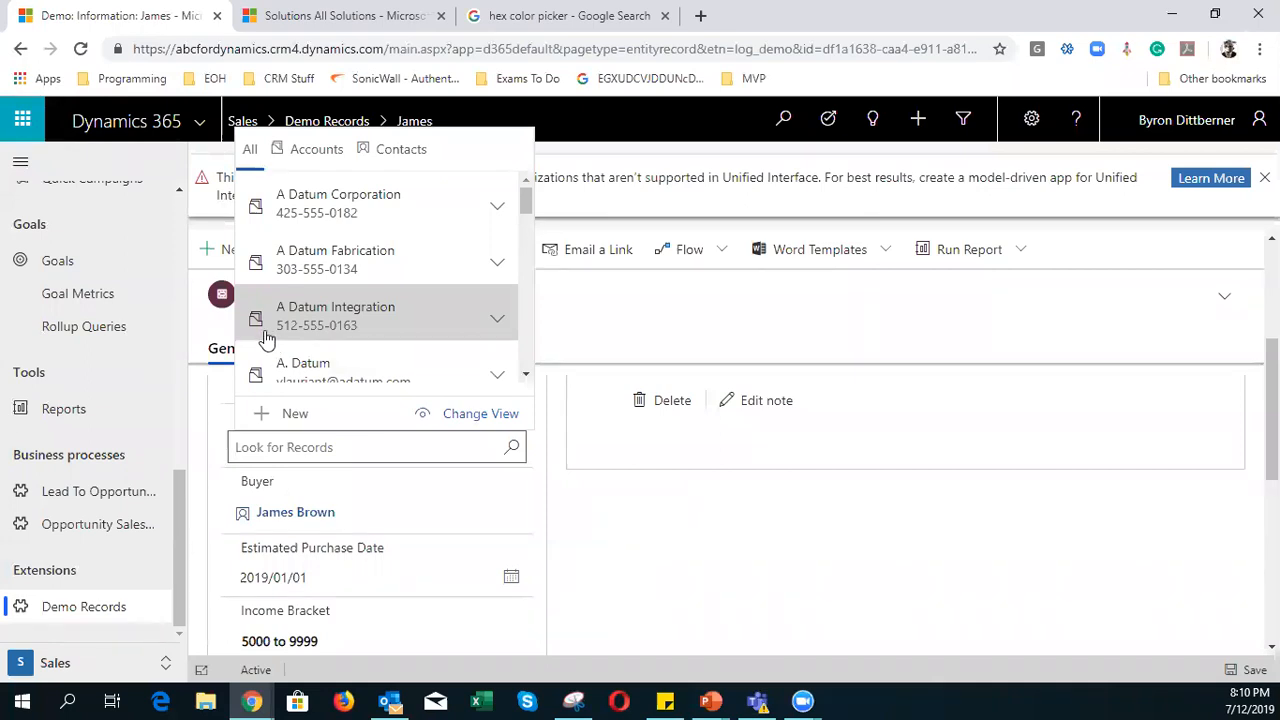
pyautogui.scroll(-8, 266, 340)
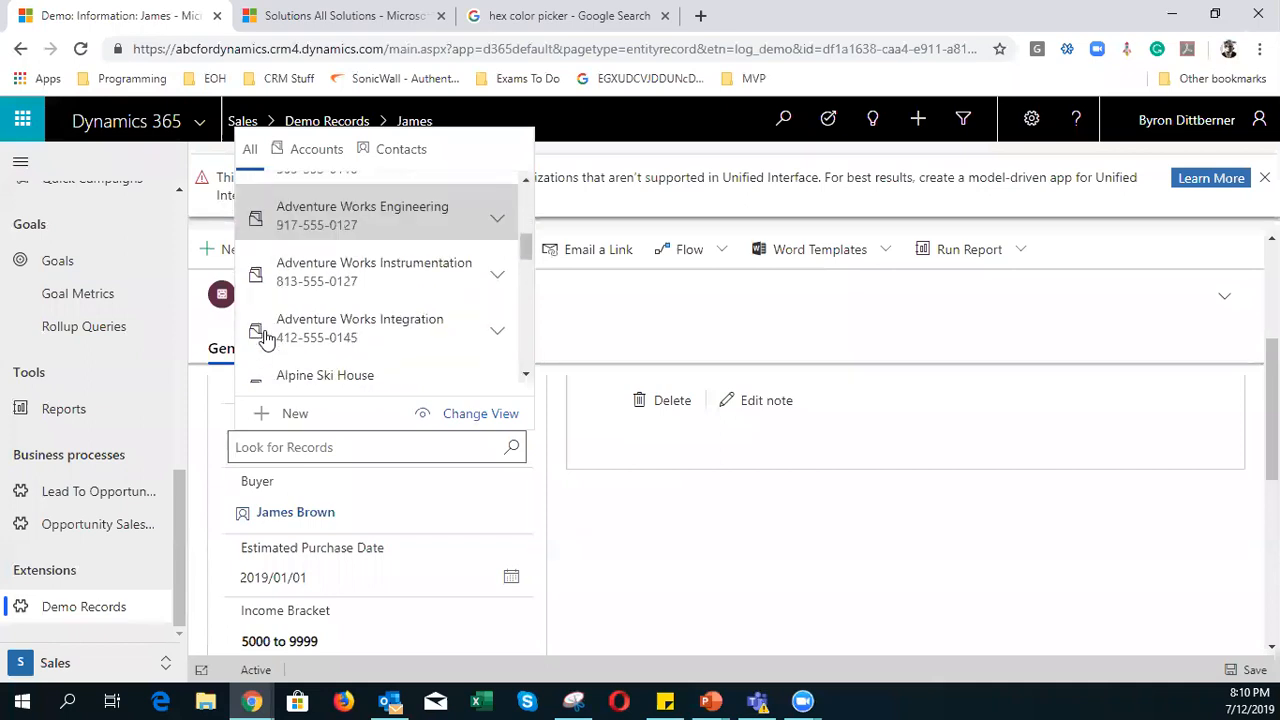
pyautogui.scroll(-8, 276, 338)
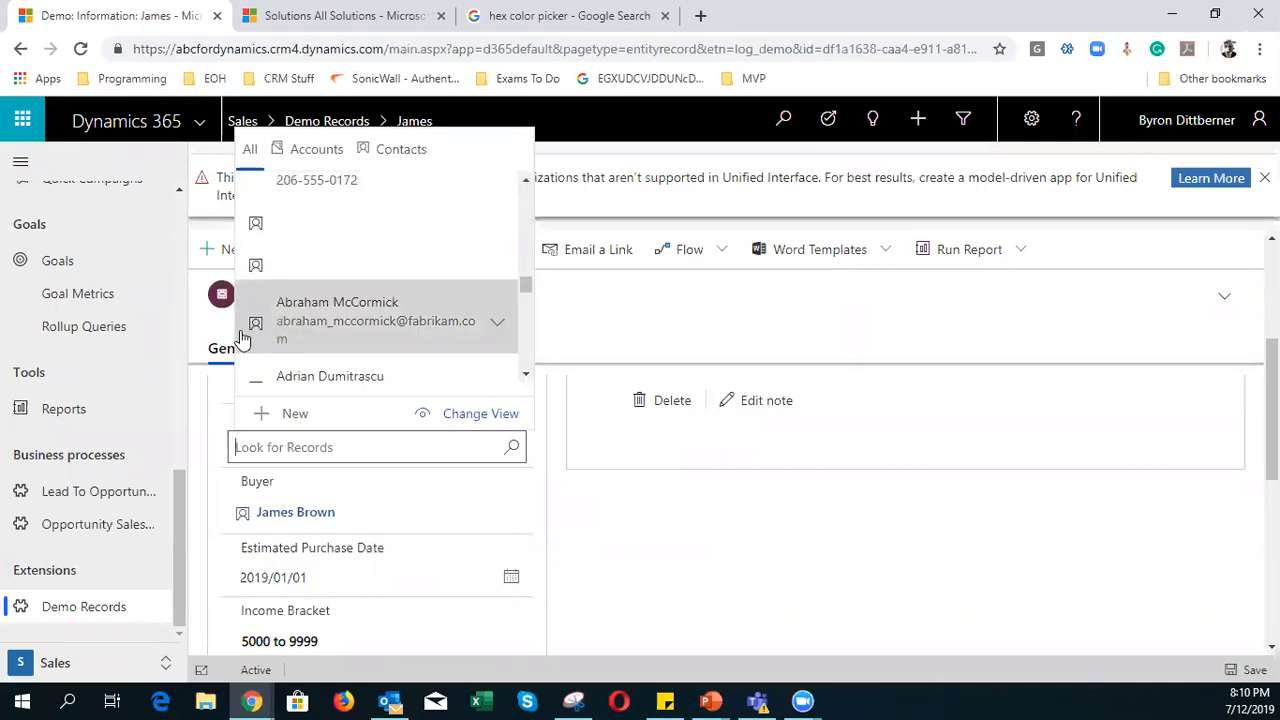
pyautogui.scroll(6, 255, 345)
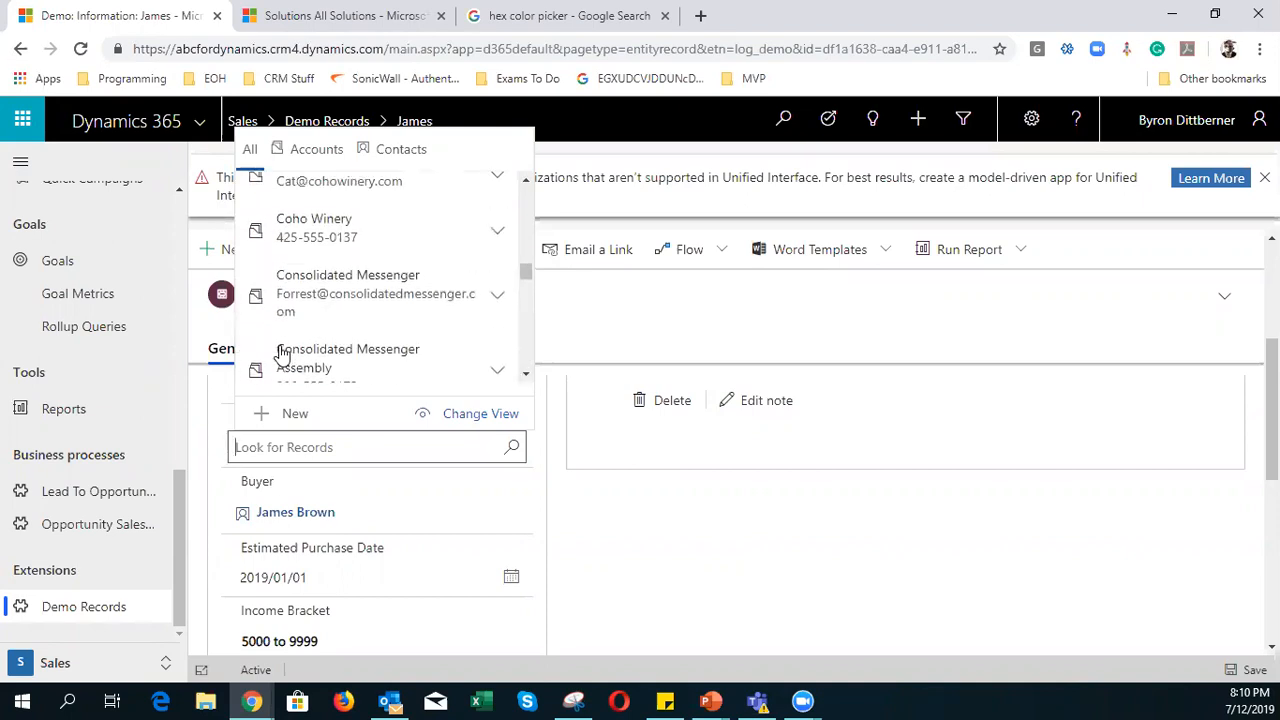
pyautogui.scroll(6, 282, 354)
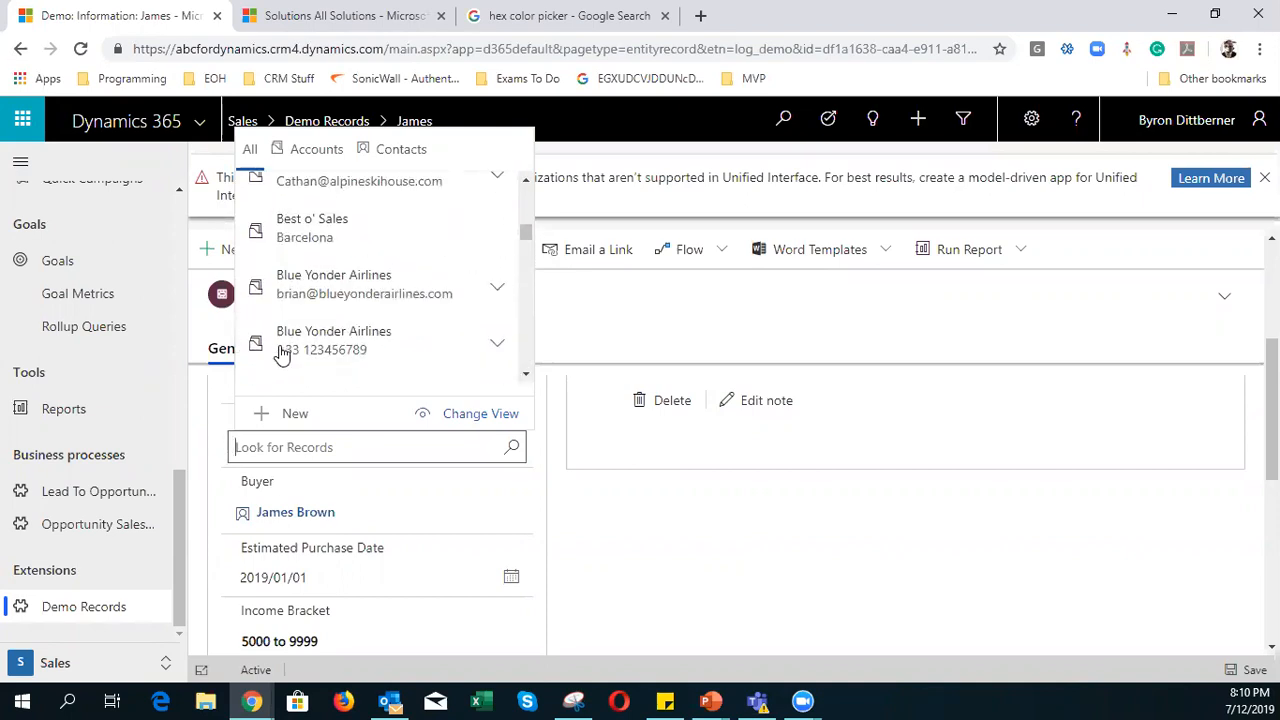
pyautogui.scroll(4, 282, 354)
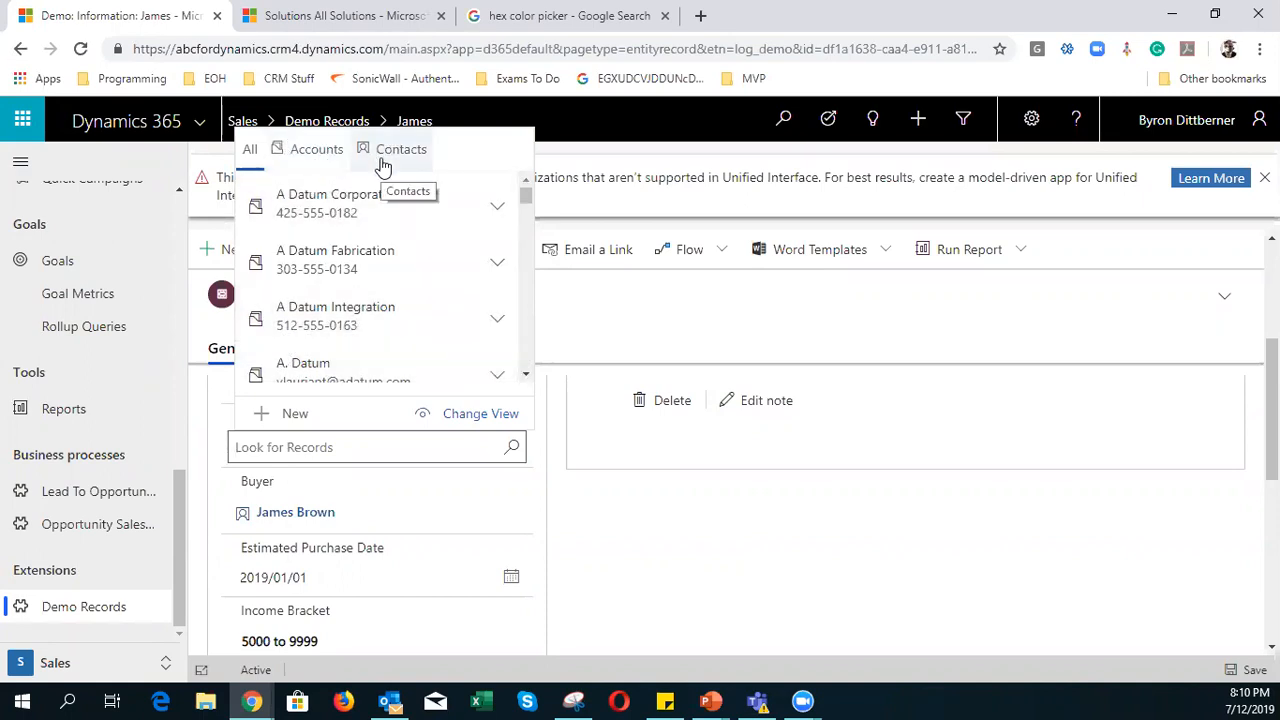
pyautogui.click(313, 155)
pyautogui.scroll(-5, 325, 228)
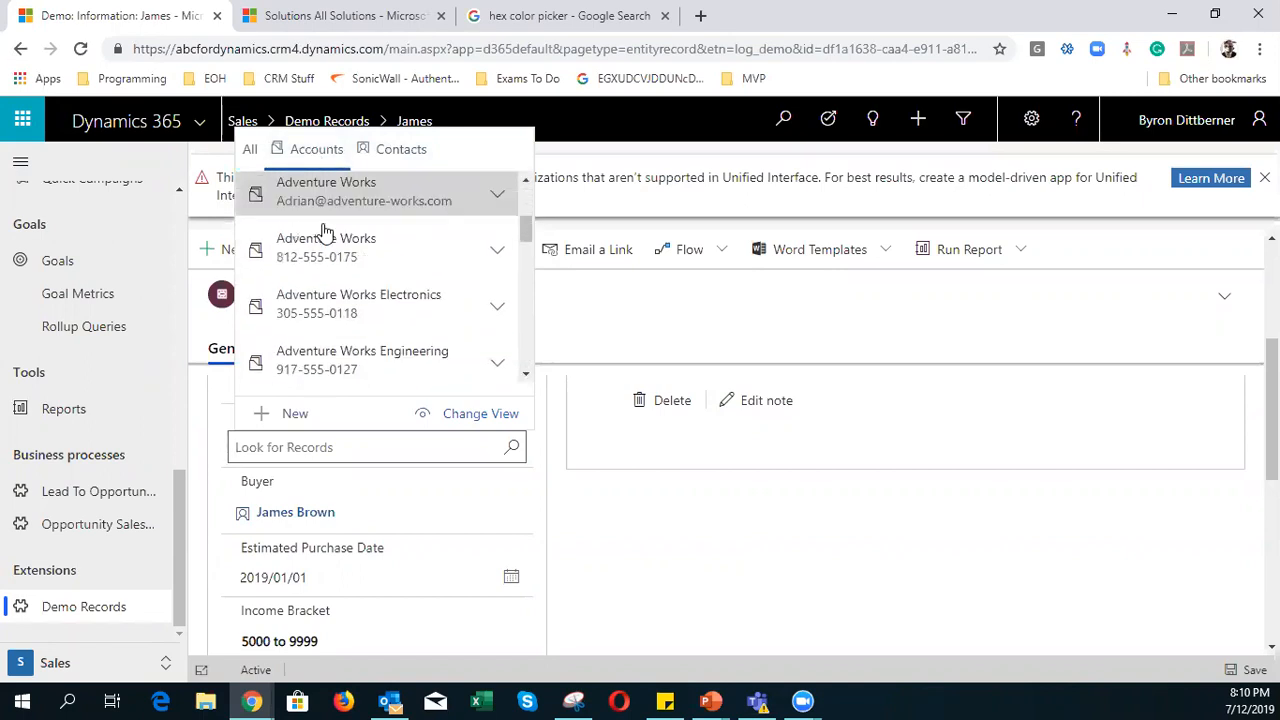
pyautogui.click(405, 152)
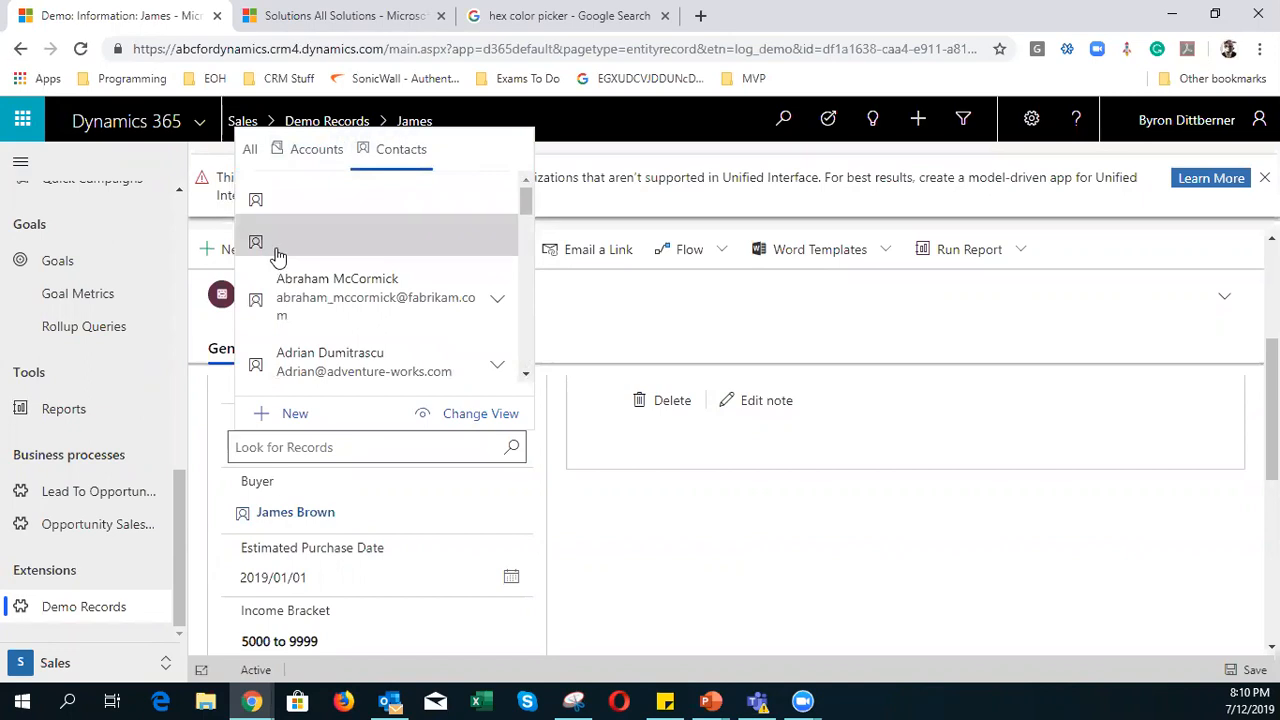
pyautogui.scroll(-5, 278, 253)
pyautogui.click(250, 149)
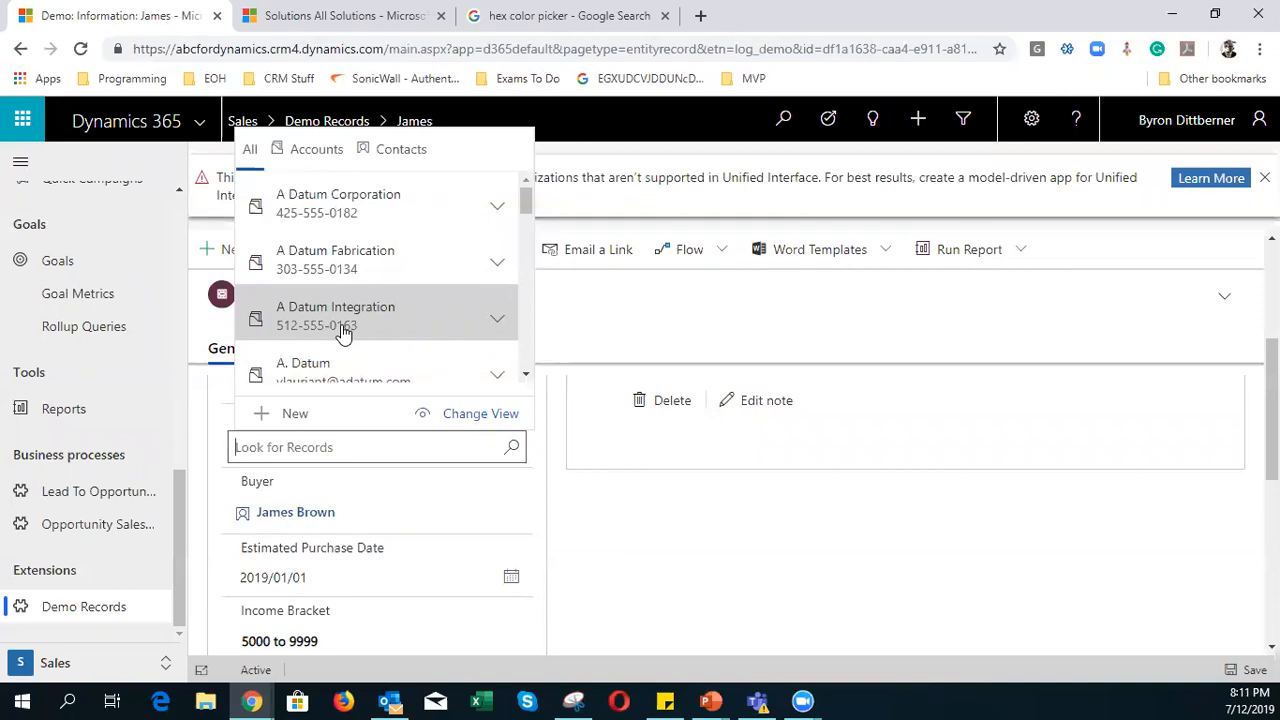
# - Search the Client lookup by a contact's first name, then clear the search text
pyautogui.write('james')
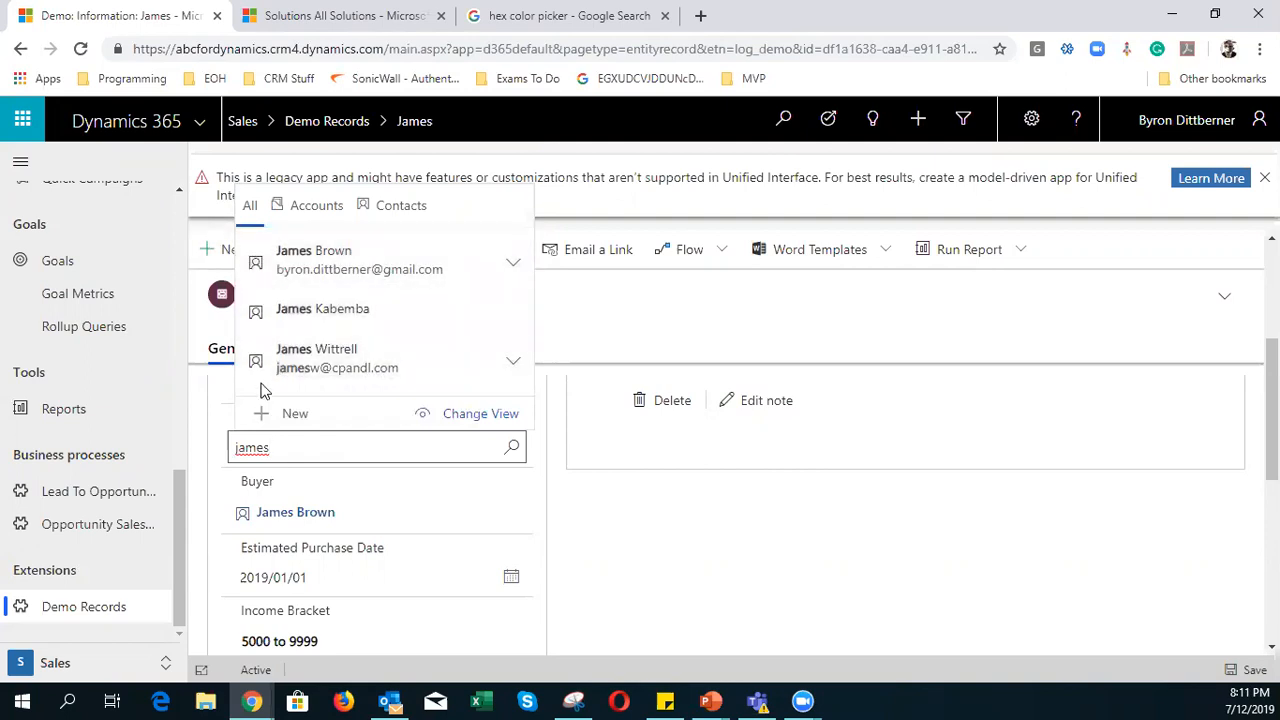
pyautogui.press('BackSpace')
pyautogui.press('BackSpace')
pyautogui.press('BackSpace')
# - Search the Client lookup for "adventure", choose the first Adventure Works account, and save the record
pyautogui.write('adventure')
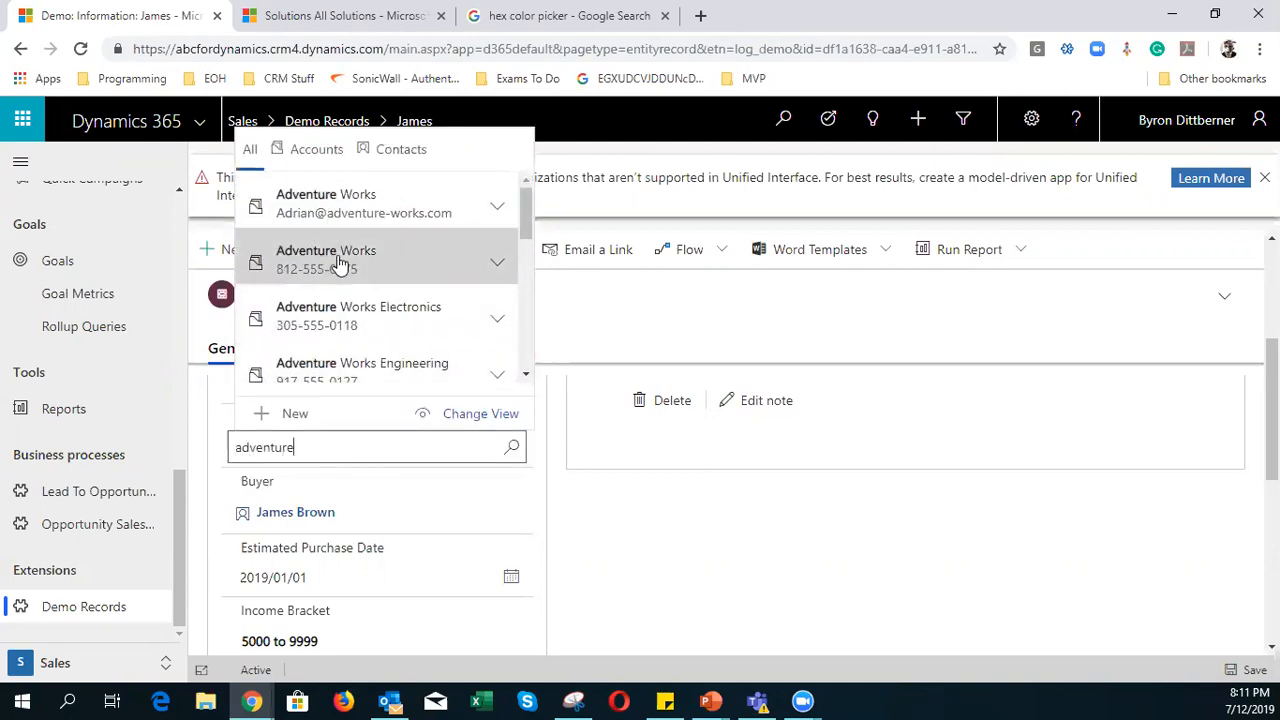
pyautogui.scroll(-5, 340, 262)
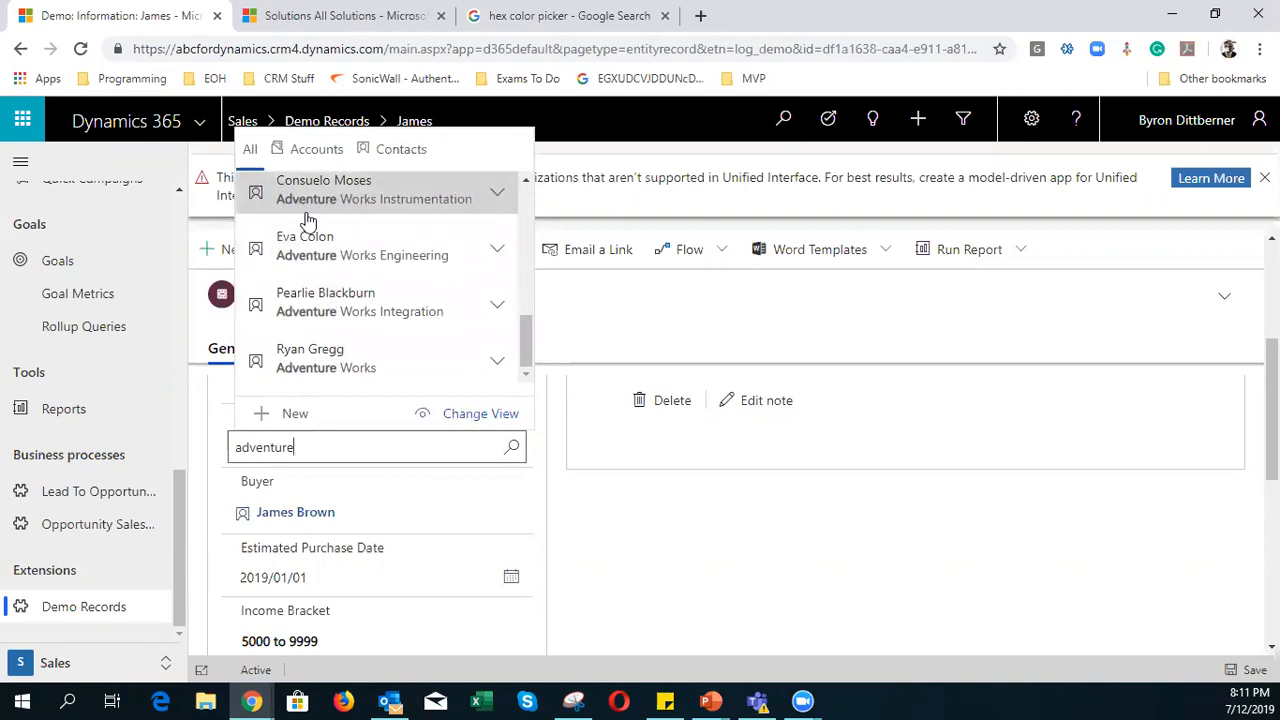
pyautogui.scroll(5, 292, 325)
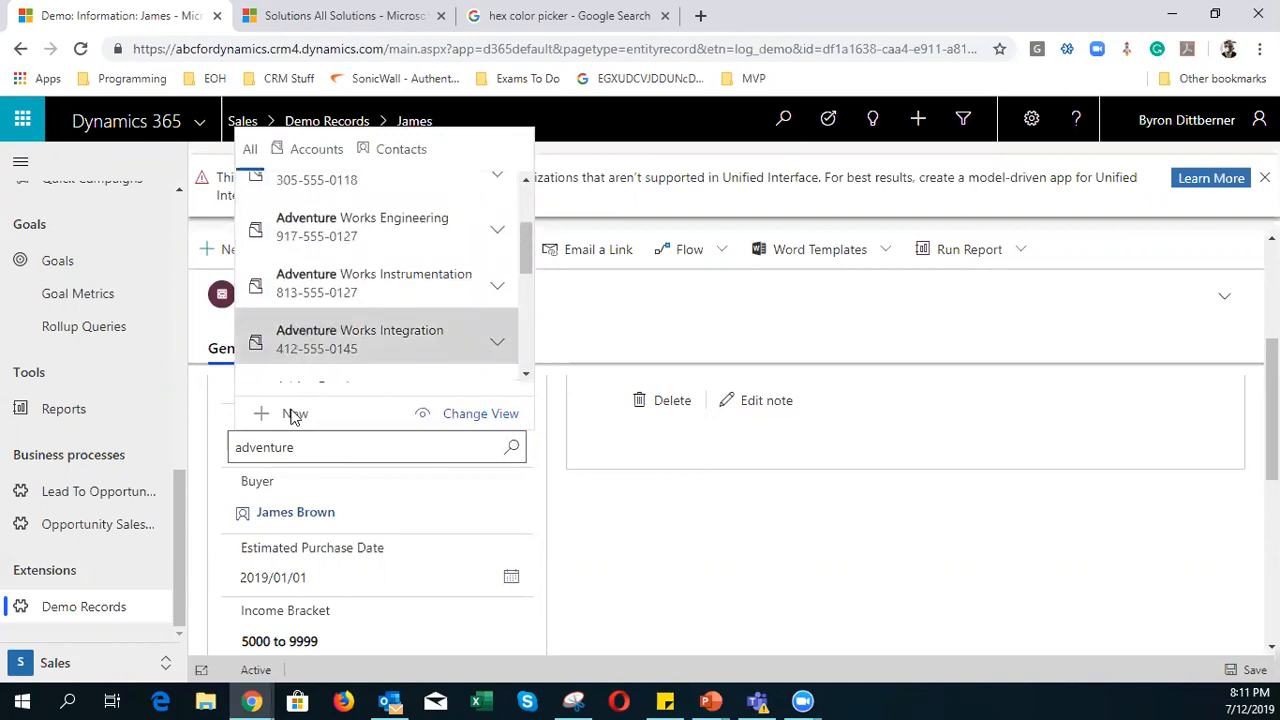
pyautogui.moveTo(314, 447); pyautogui.dragTo(165, 462)
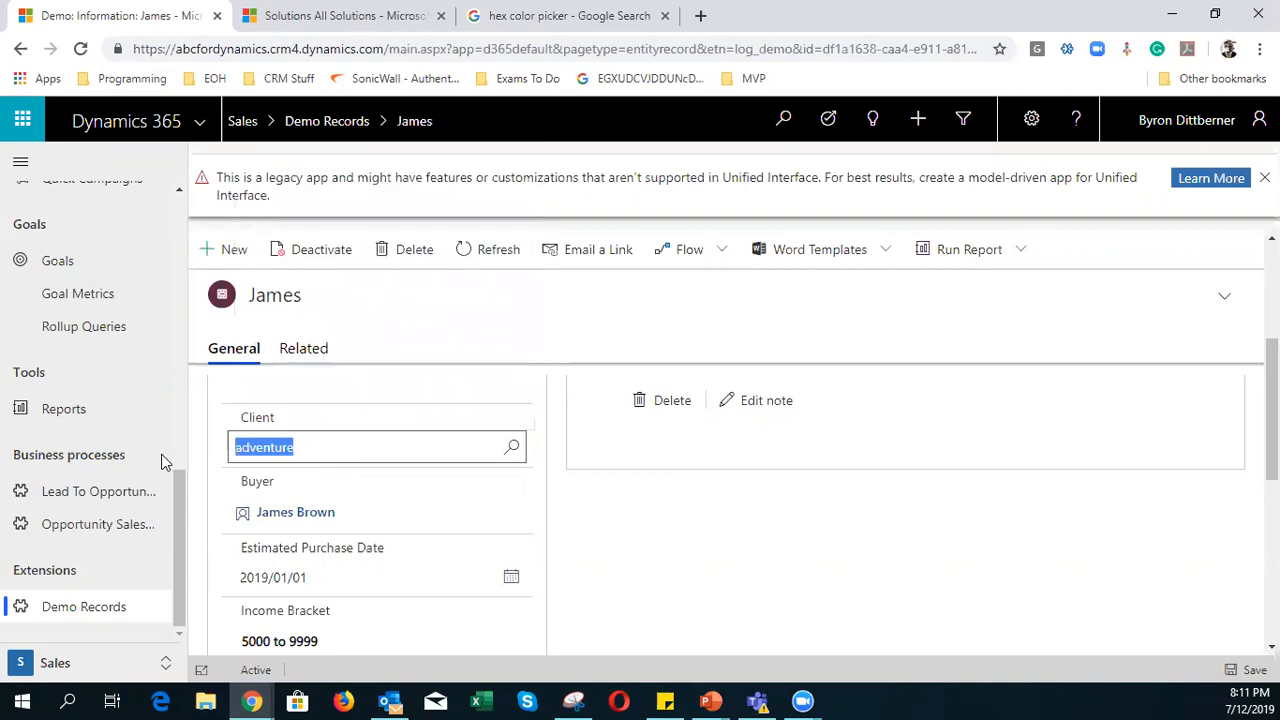
pyautogui.click(298, 447)
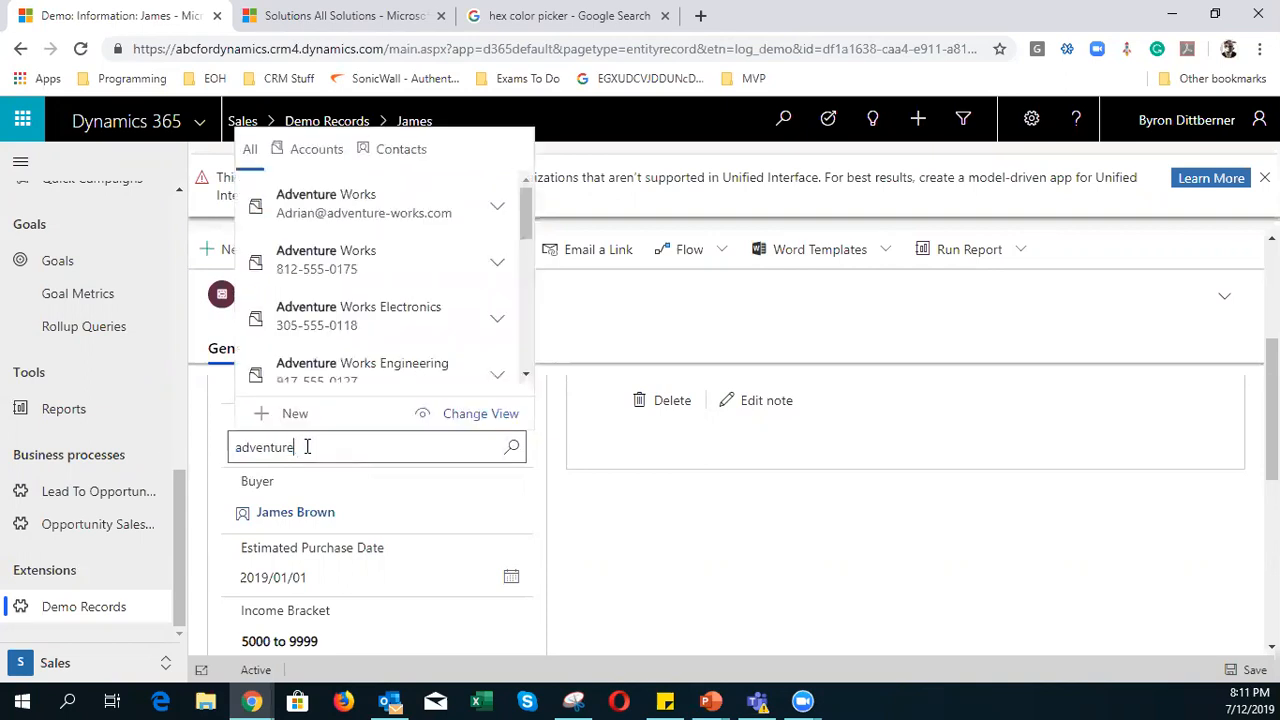
pyautogui.click(357, 200)
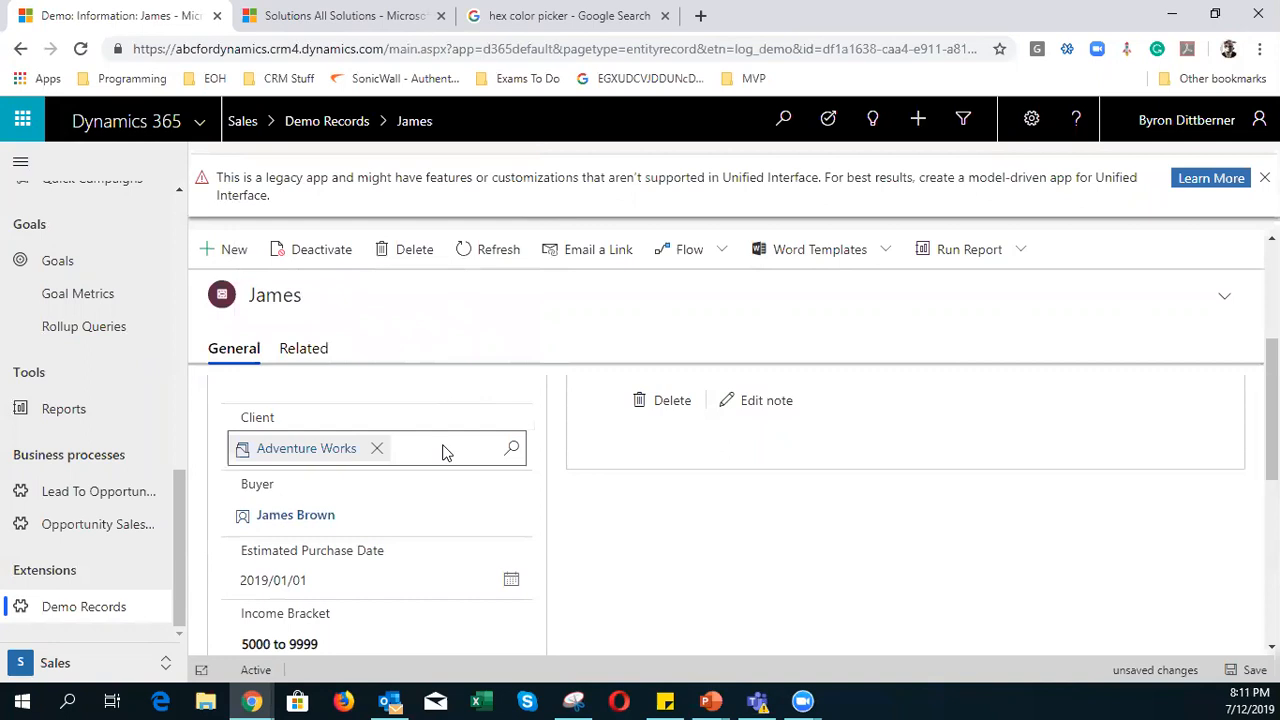
pyautogui.click(1248, 670)
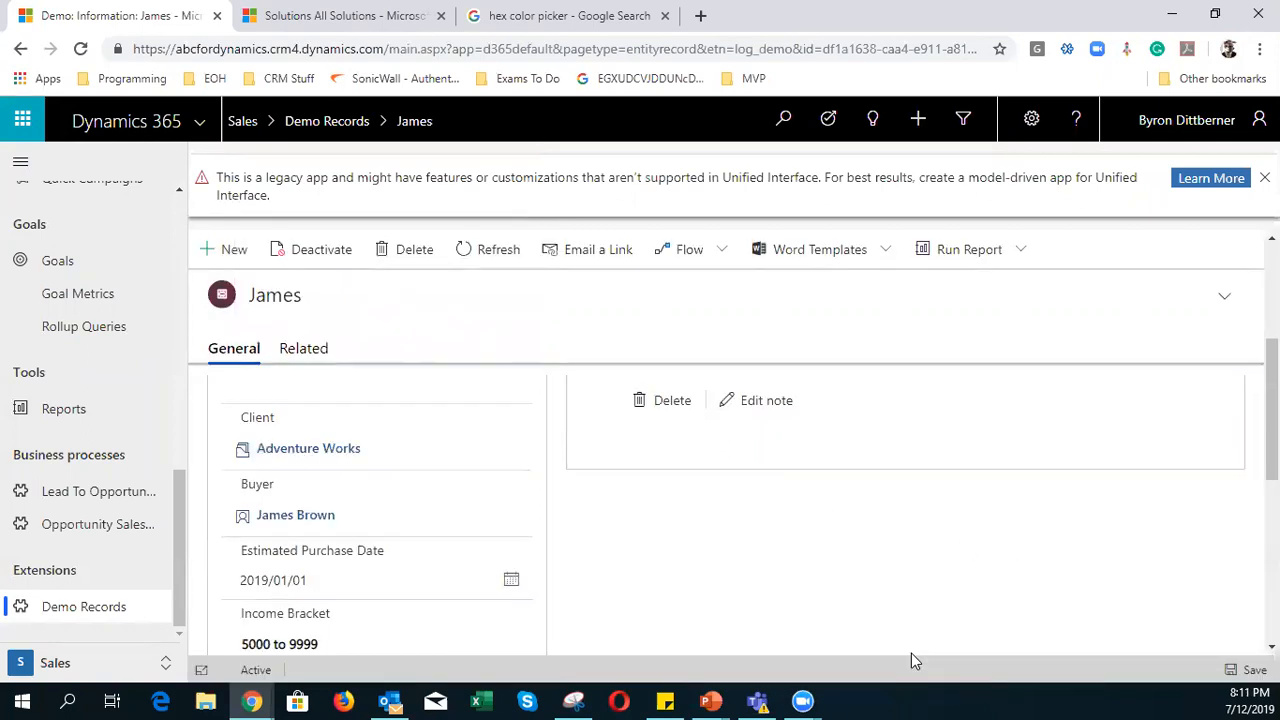
pyautogui.scroll(-5, 357, 514)
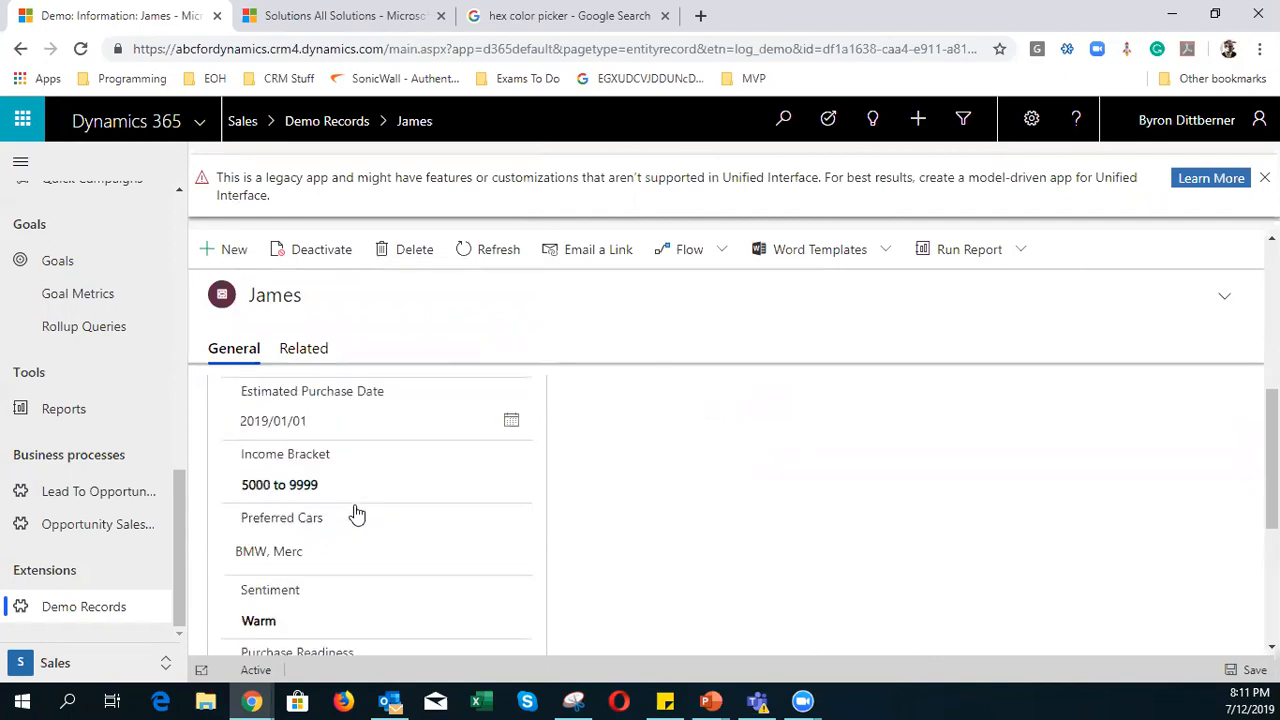
pyautogui.scroll(5, 404, 530)
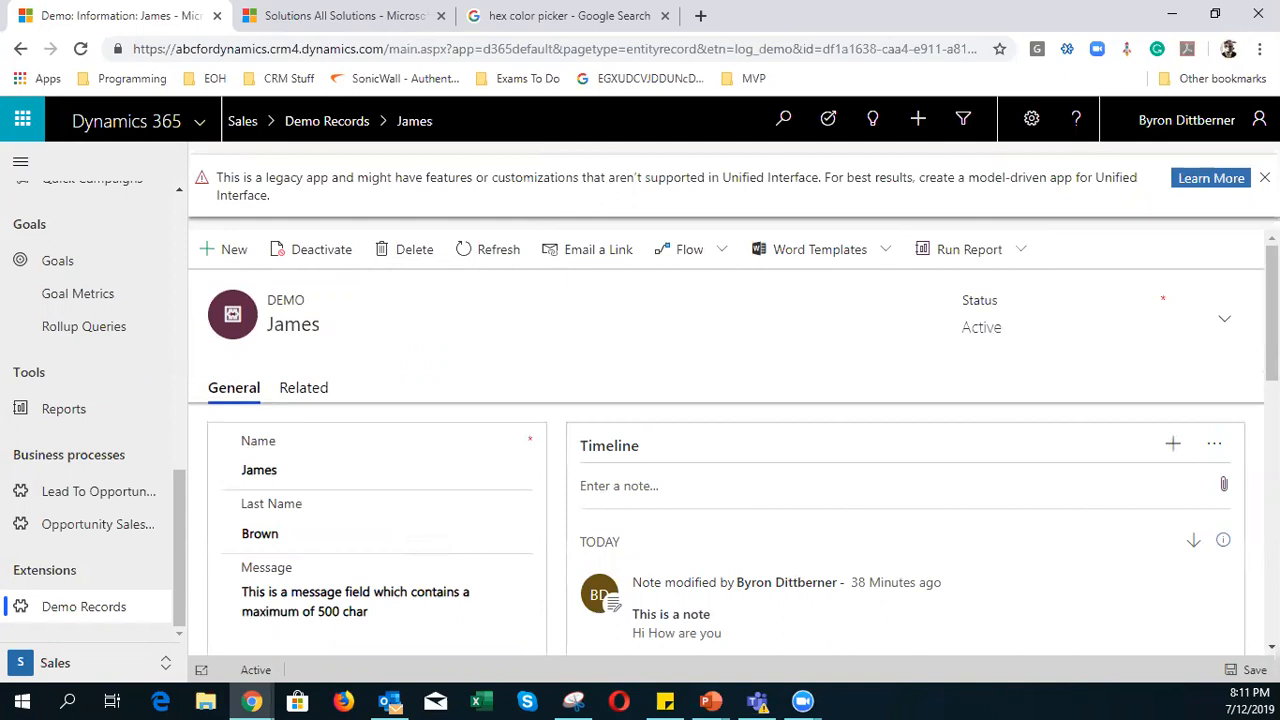
pyautogui.scroll(-1, 1006, 398)
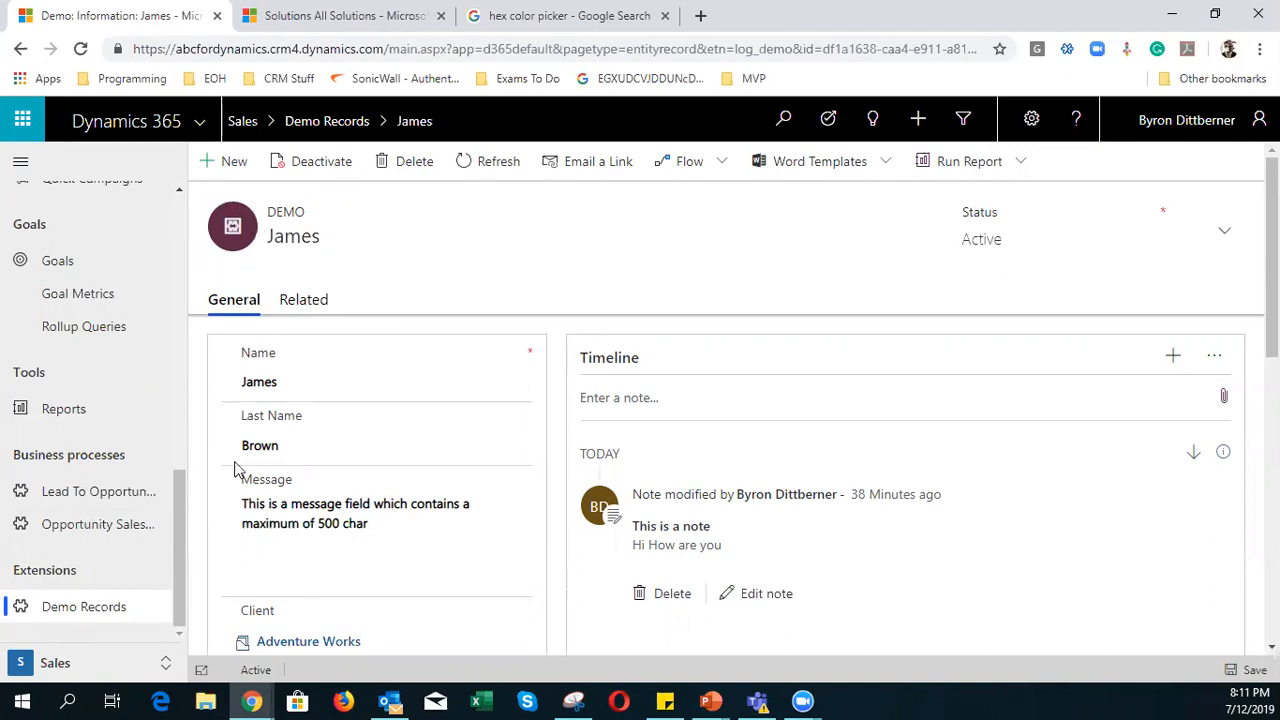
pyautogui.scroll(-5, 438, 566)
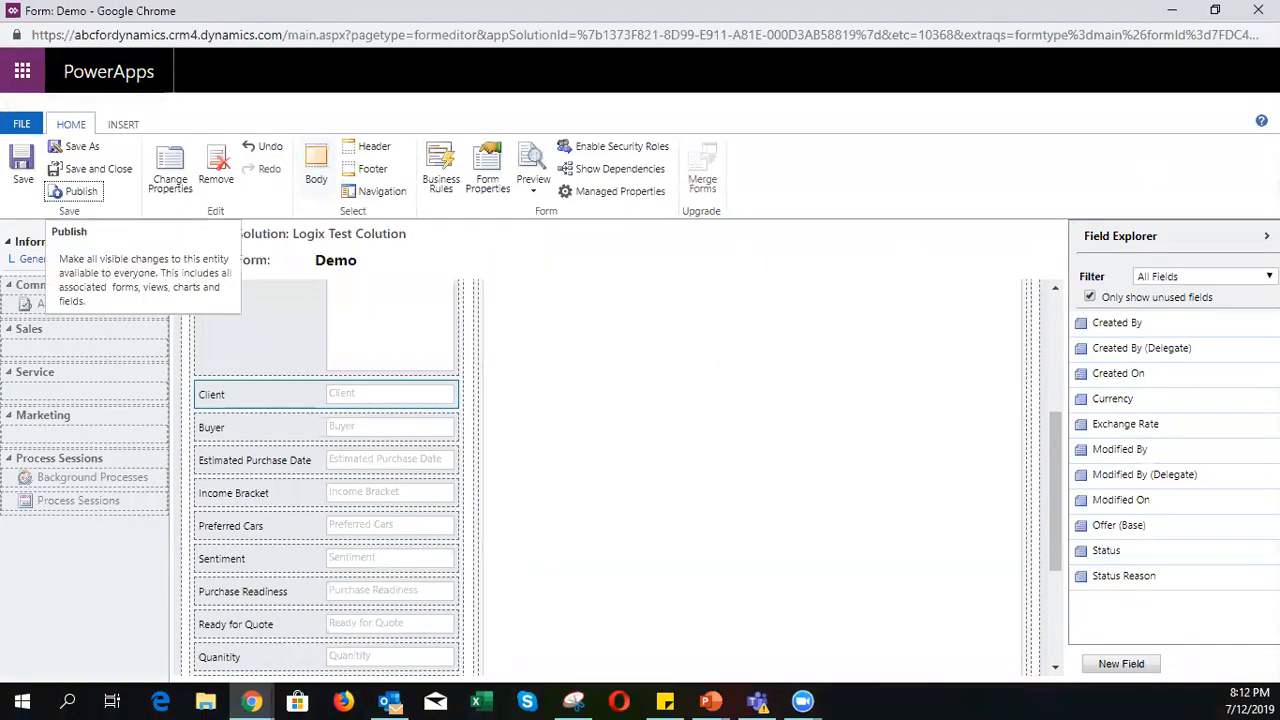
# - Switch to the Logix Test Colution solution window and review the Demo entity's general, controls and primary field settings
pyautogui.scroll(3, 336, 524)
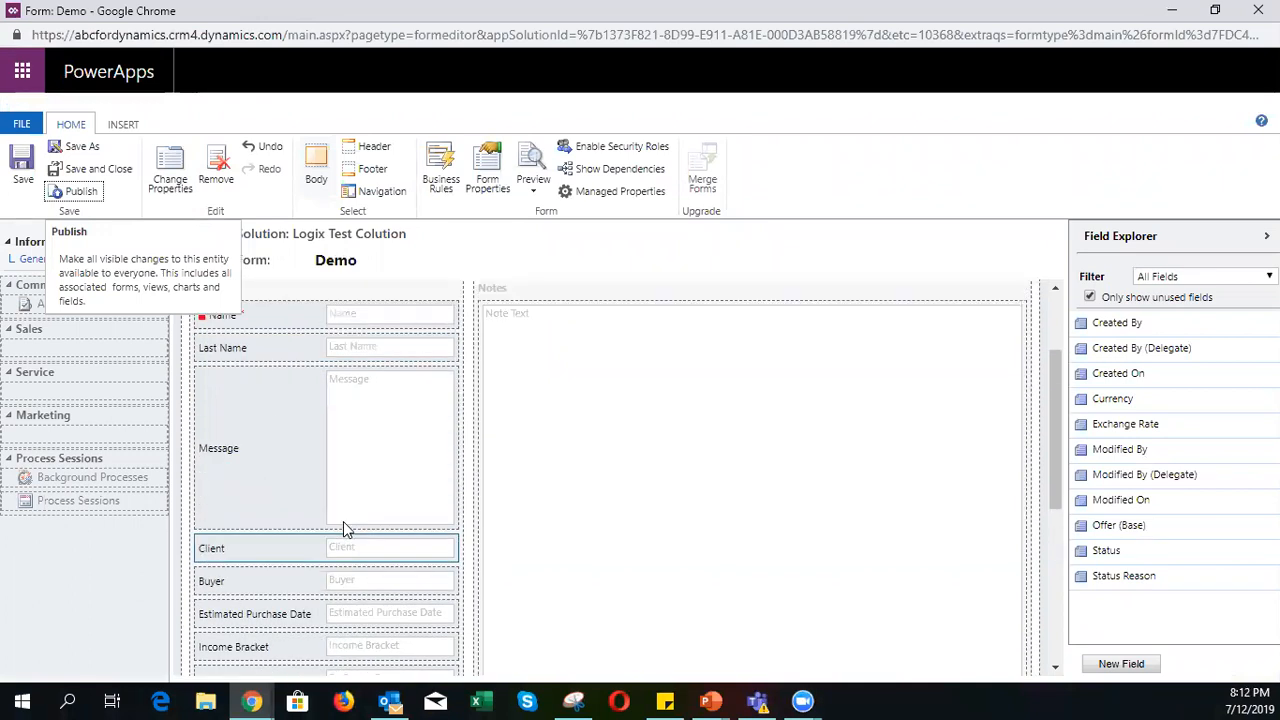
pyautogui.hotkey('alt', 'Tab')
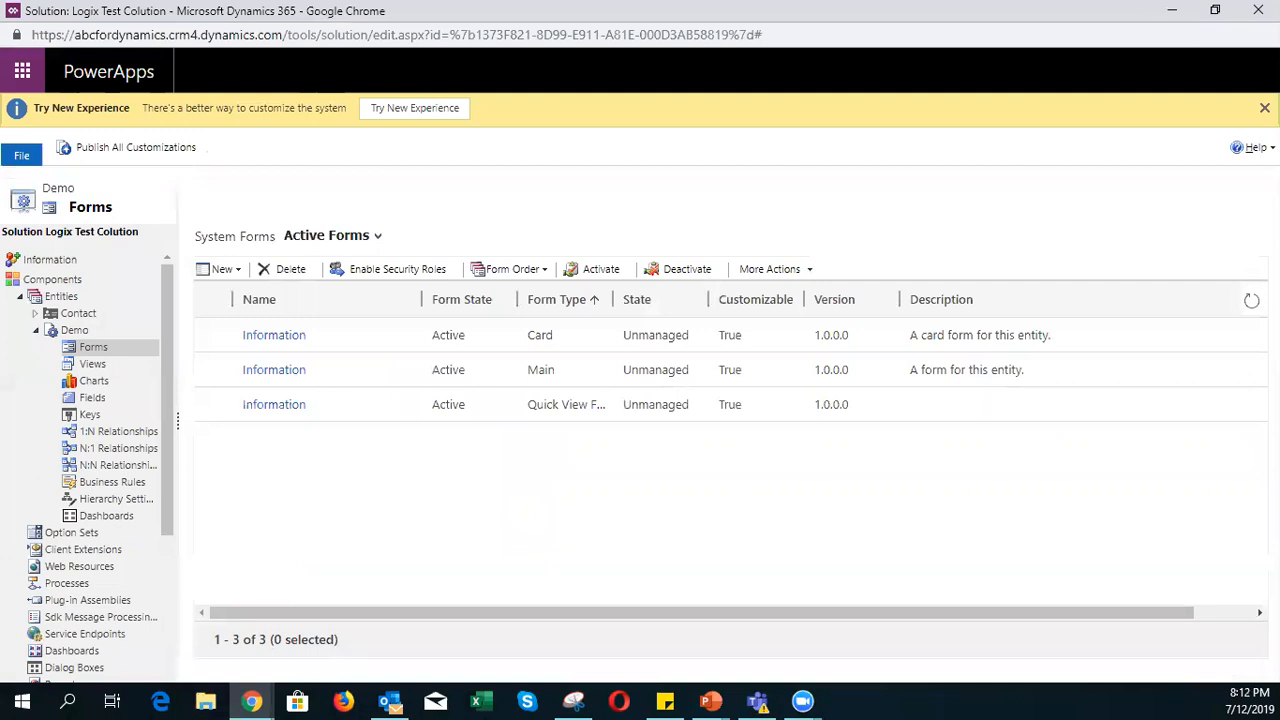
pyautogui.click(74, 331)
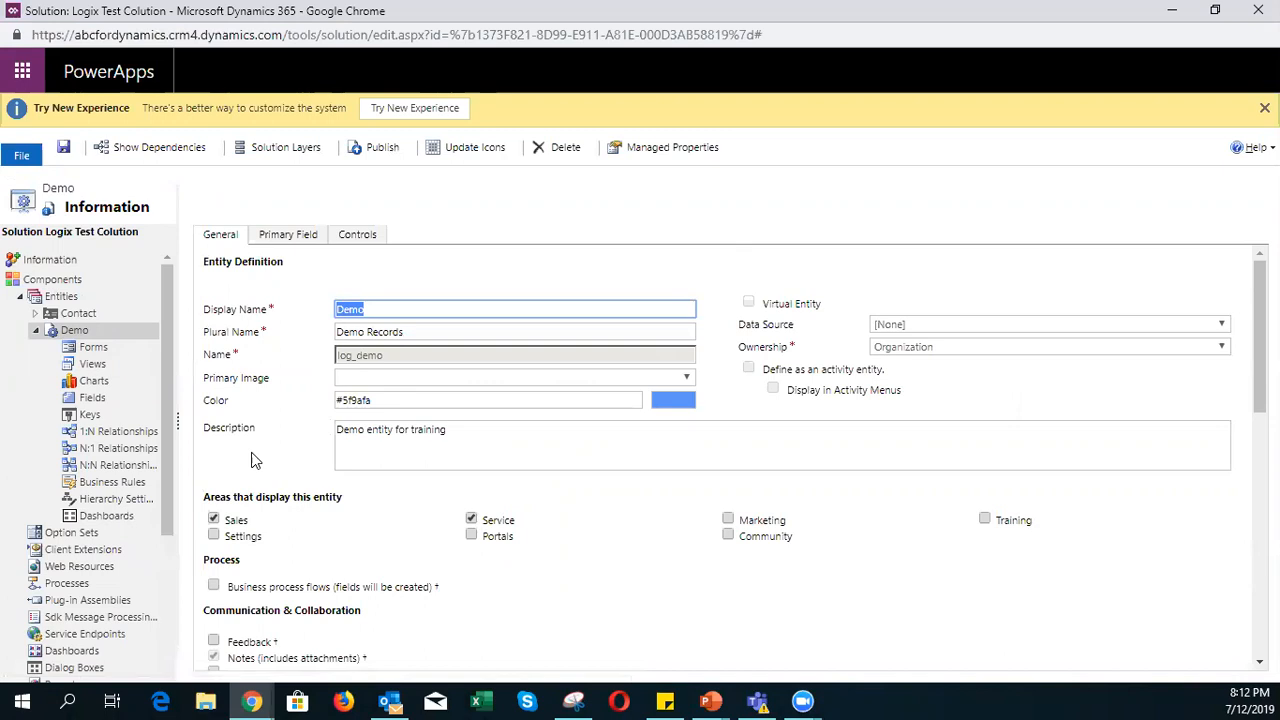
pyautogui.click(370, 238)
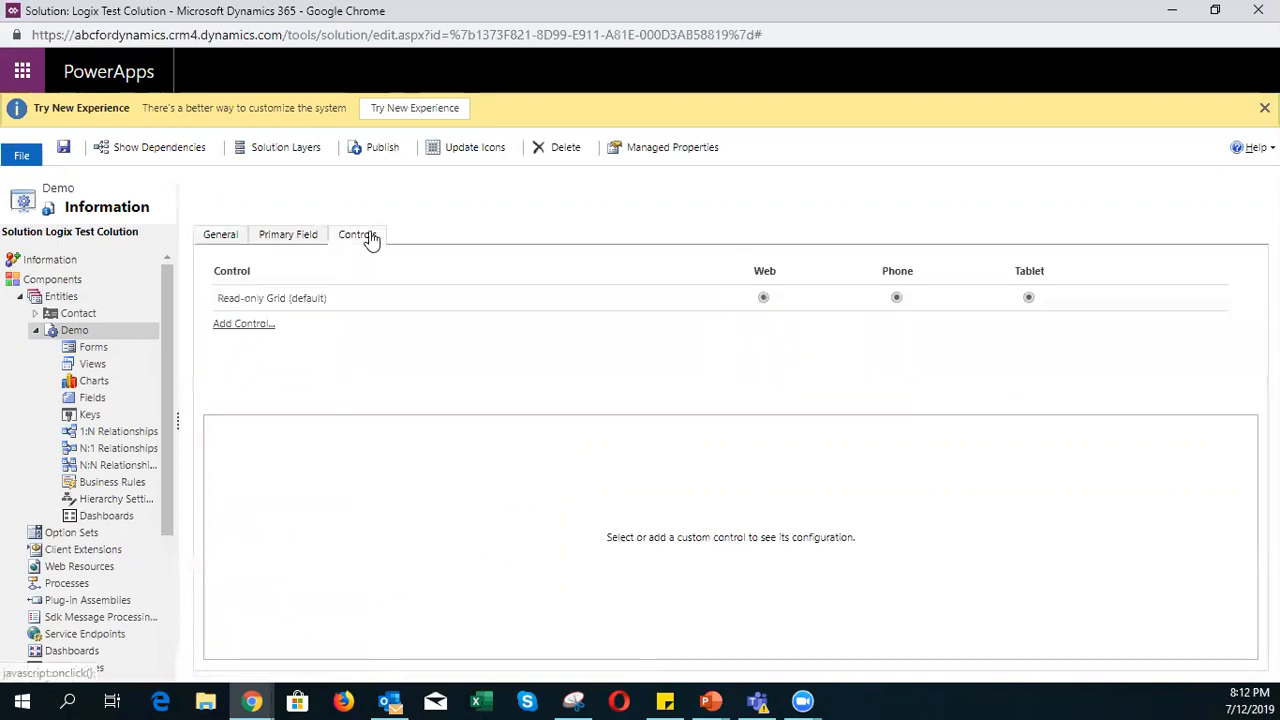
pyautogui.click(280, 242)
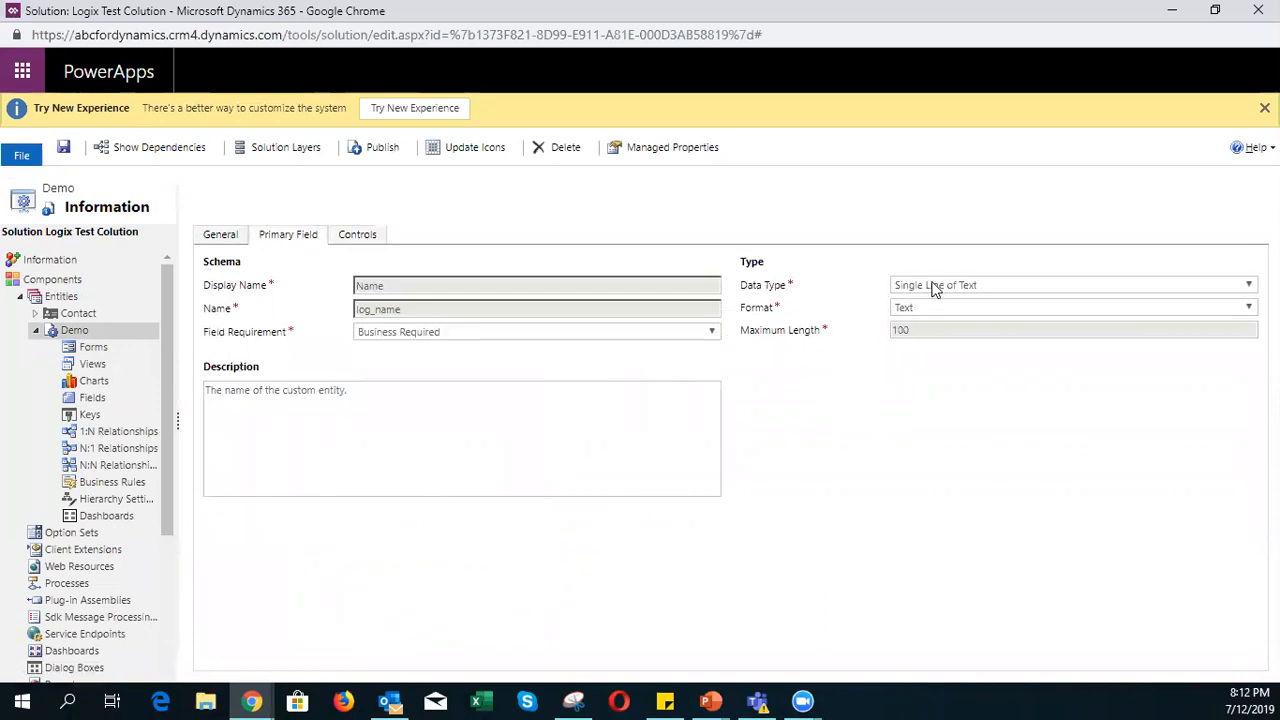
# - Open the Demo entity's Main form, inspect the event and display settings in its form properties, and close them without changes
pyautogui.click(97, 347)
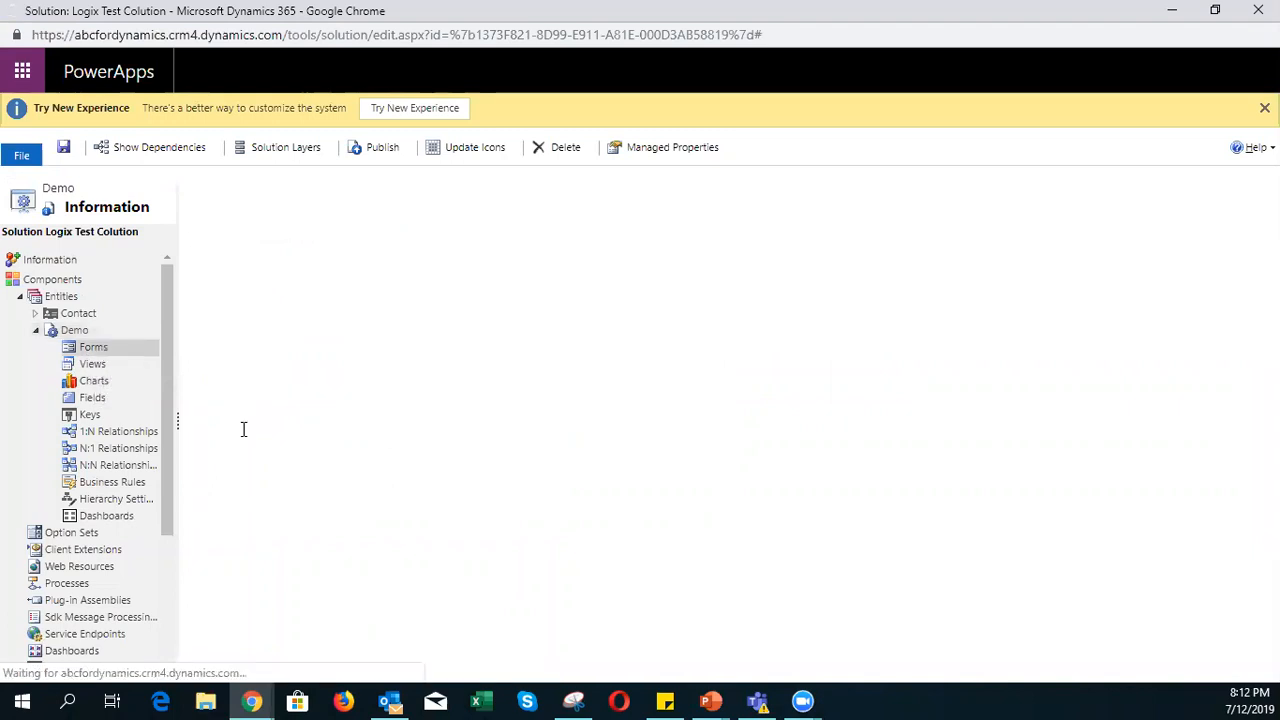
pyautogui.click(272, 370)
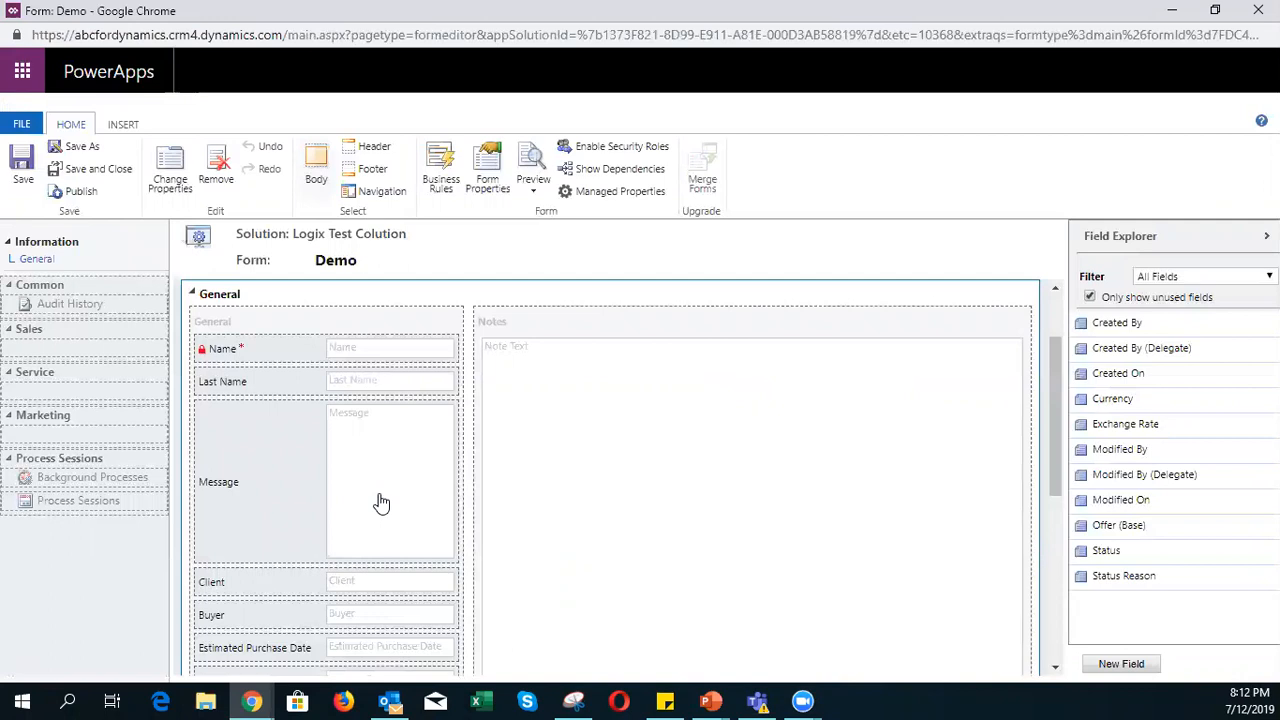
pyautogui.click(487, 175)
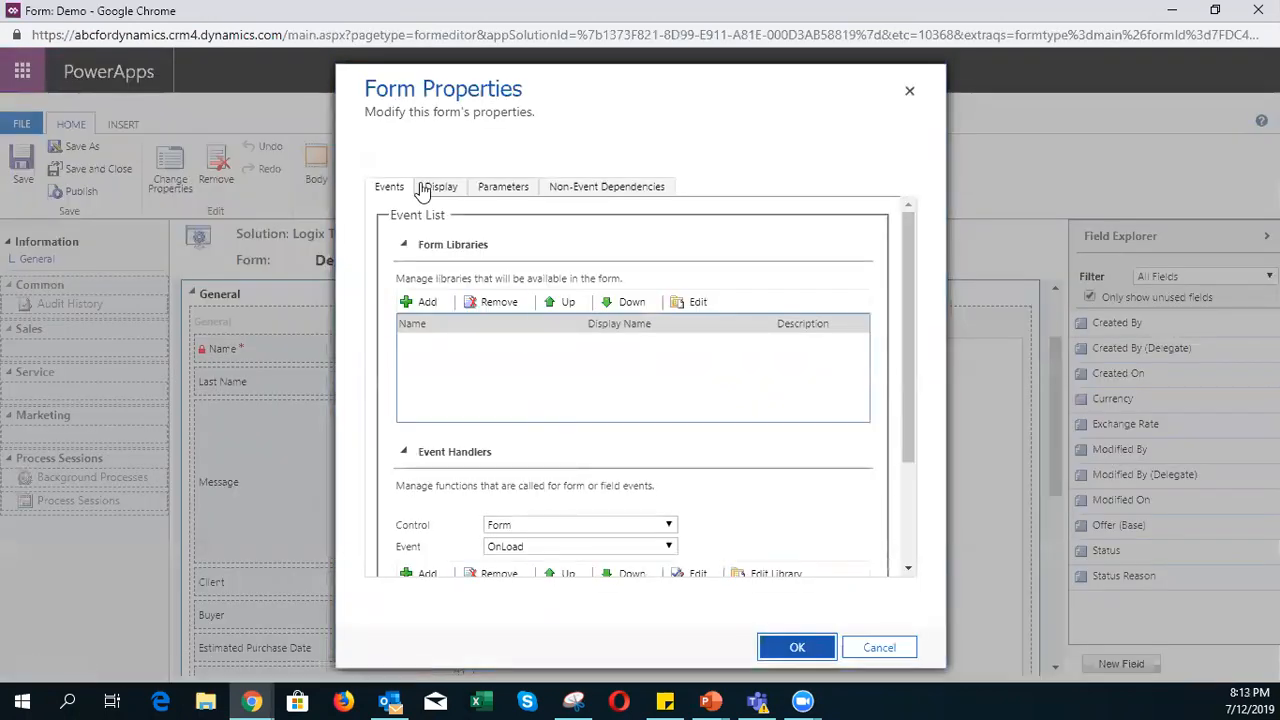
pyautogui.scroll(-3, 484, 376)
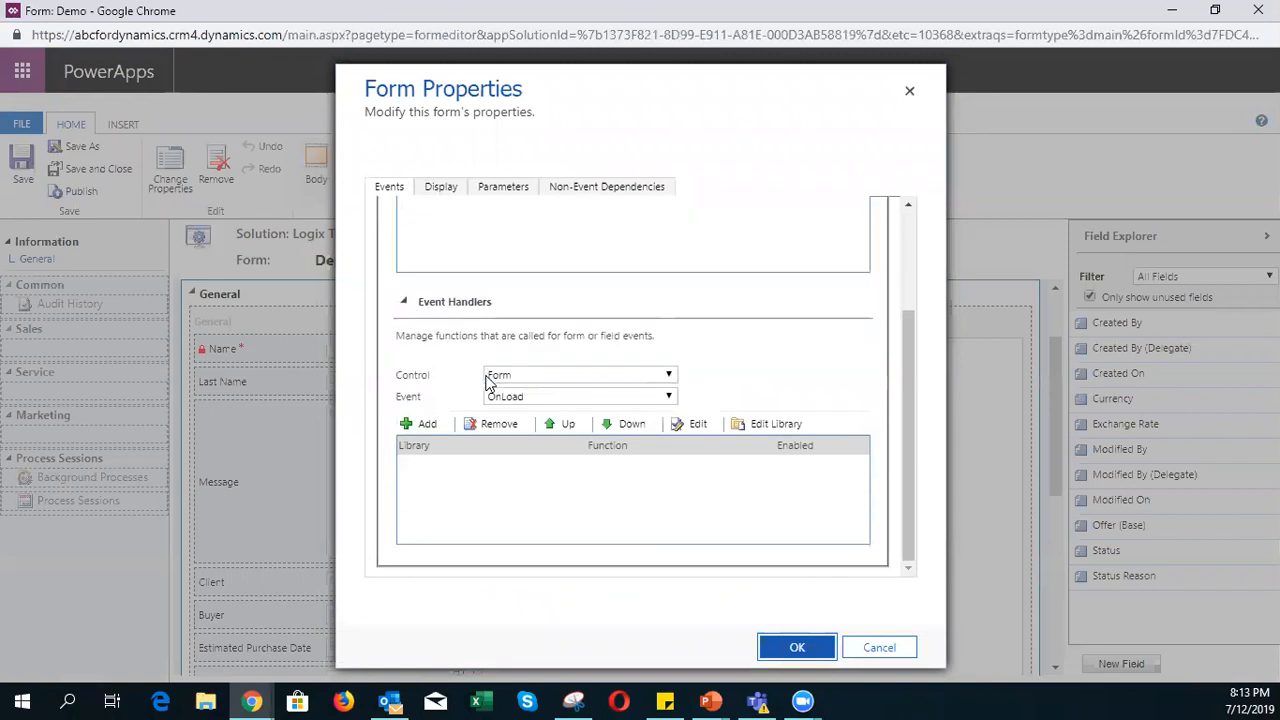
pyautogui.click(438, 186)
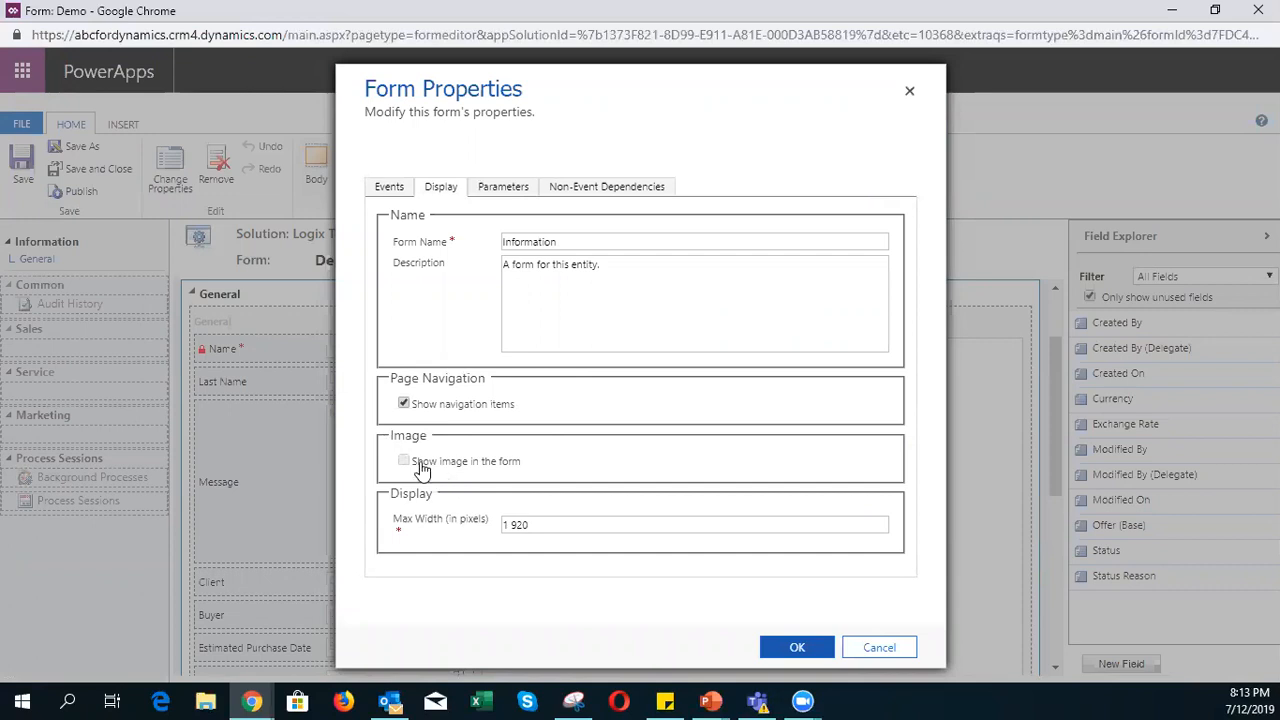
pyautogui.click(855, 650)
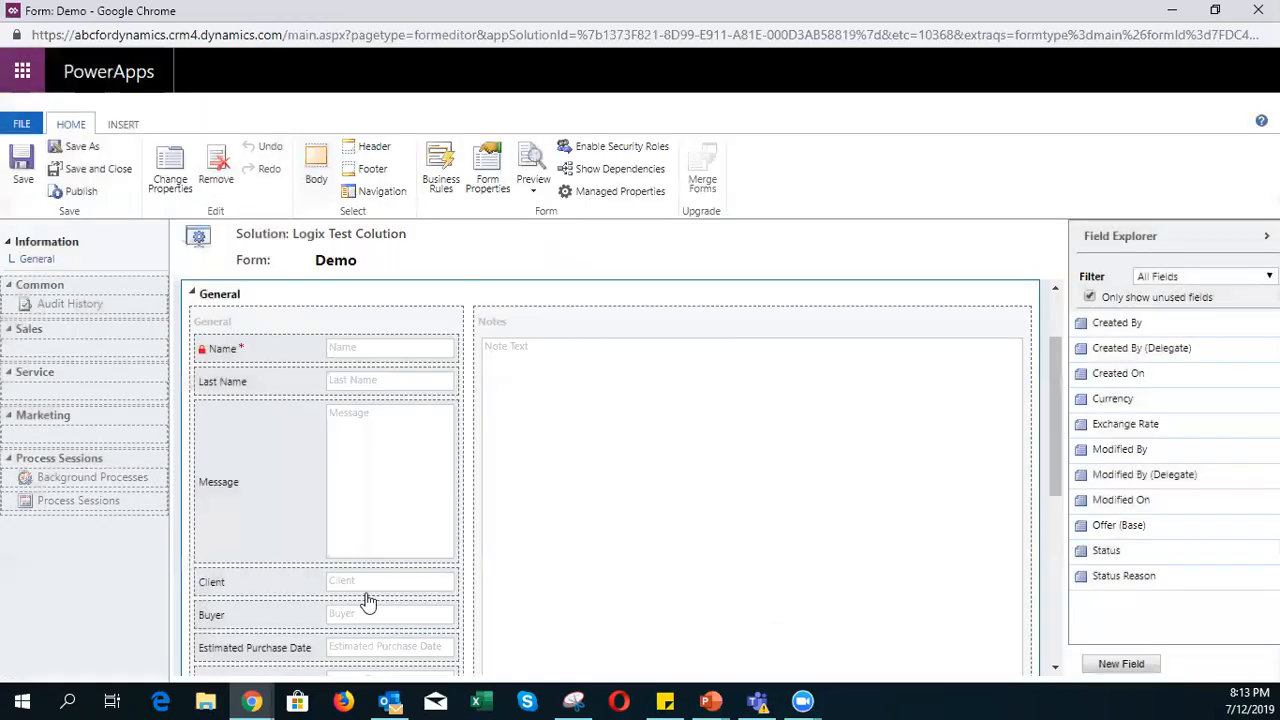
# - Add a new field named Image with the Image data type to the Demo entity, then publish and reload the form
pyautogui.click(1121, 664)
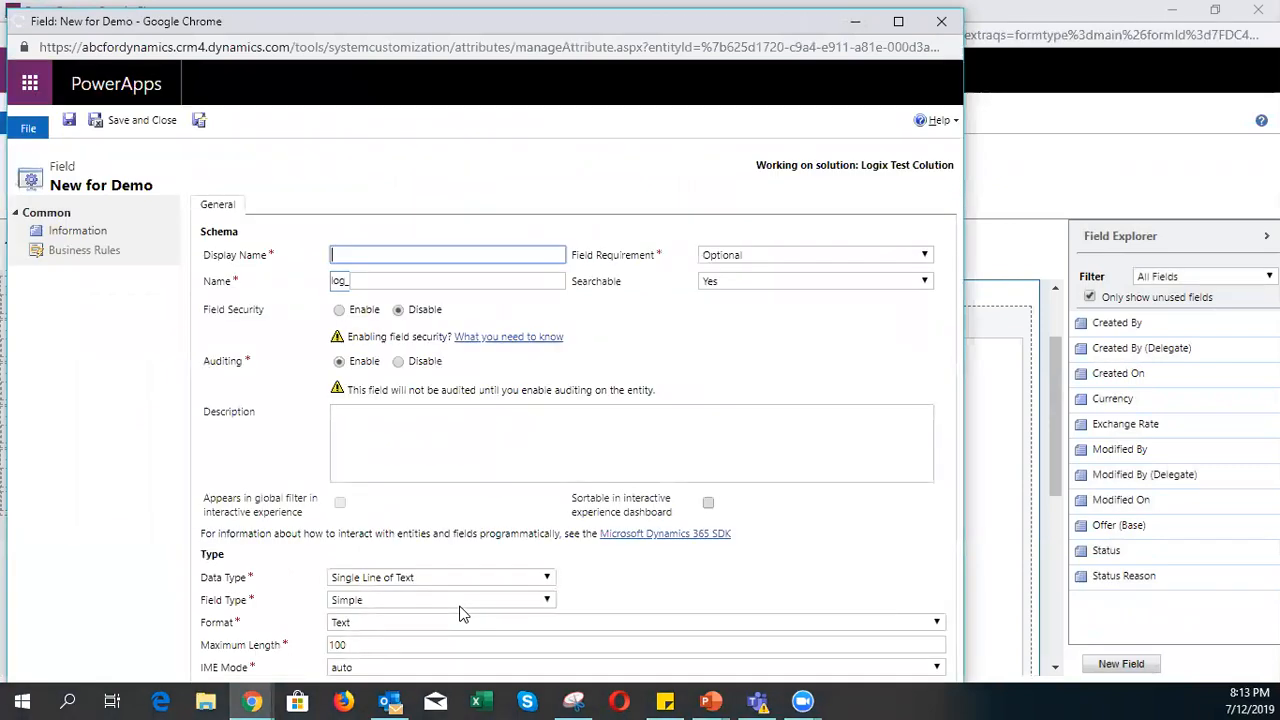
pyautogui.write('Image')
pyautogui.click(227, 423)
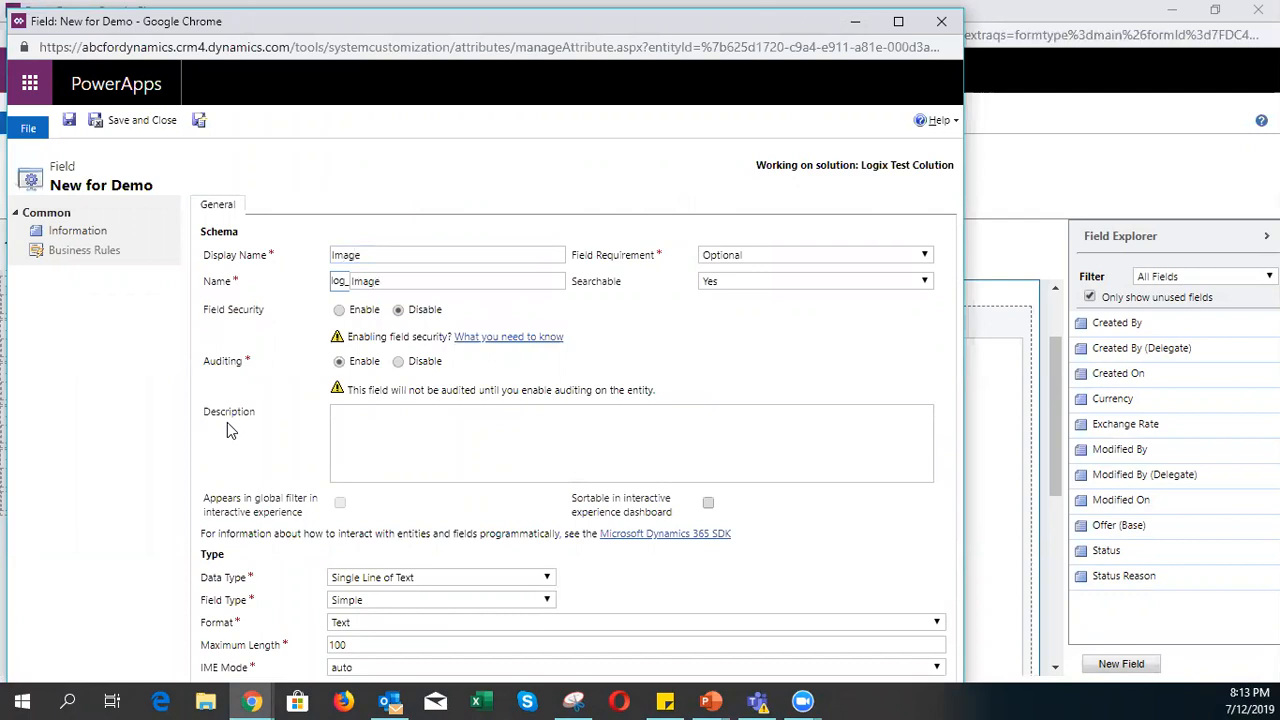
pyautogui.click(340, 580)
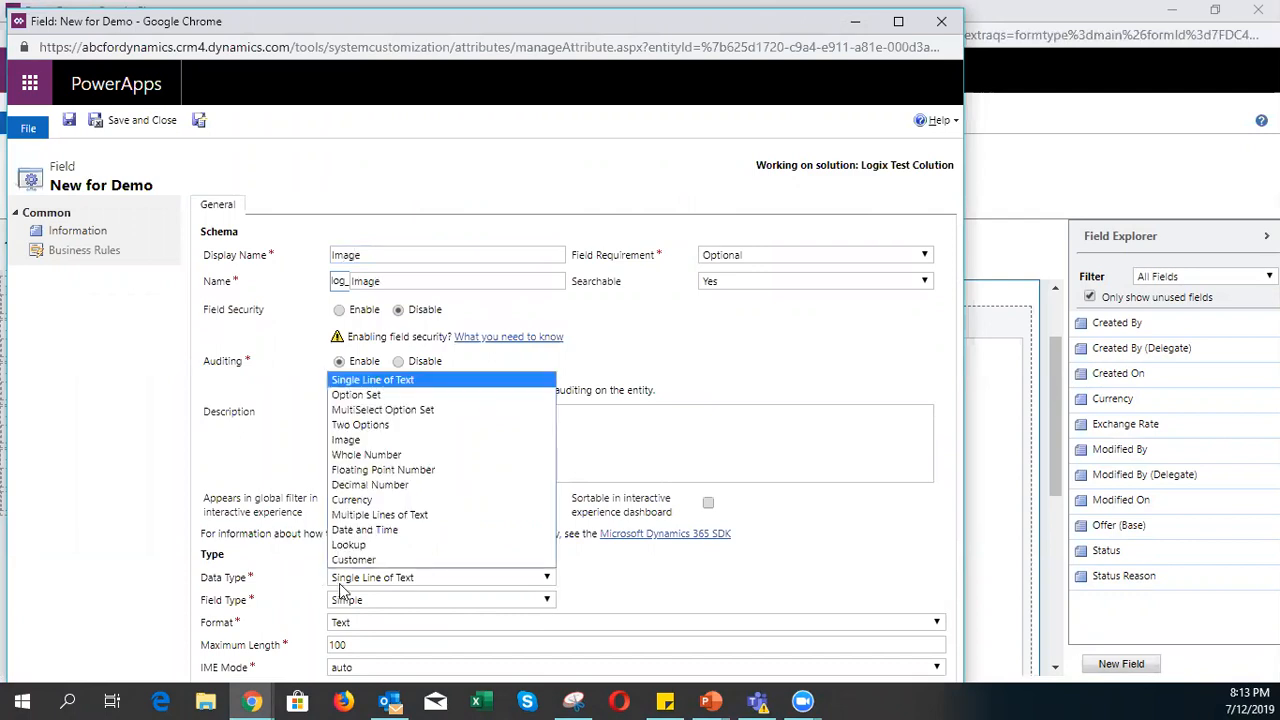
pyautogui.click(346, 440)
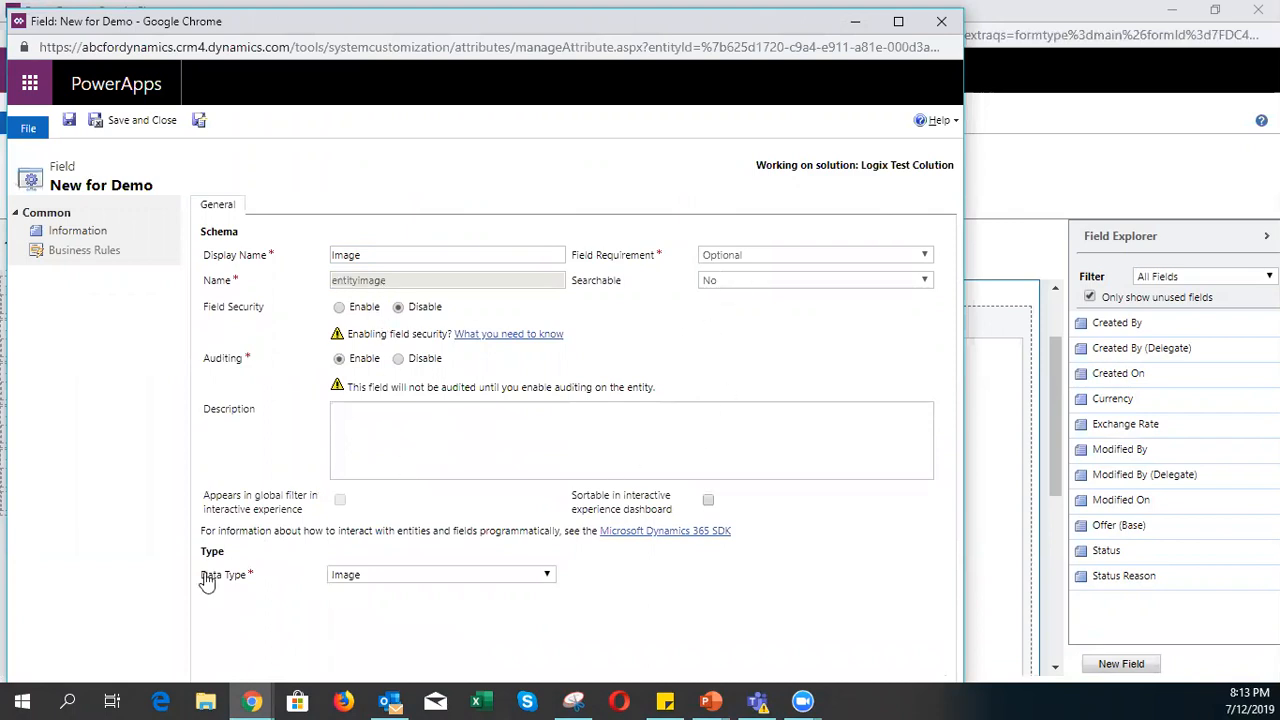
pyautogui.click(338, 576)
pyautogui.click(338, 584)
pyautogui.click(125, 121)
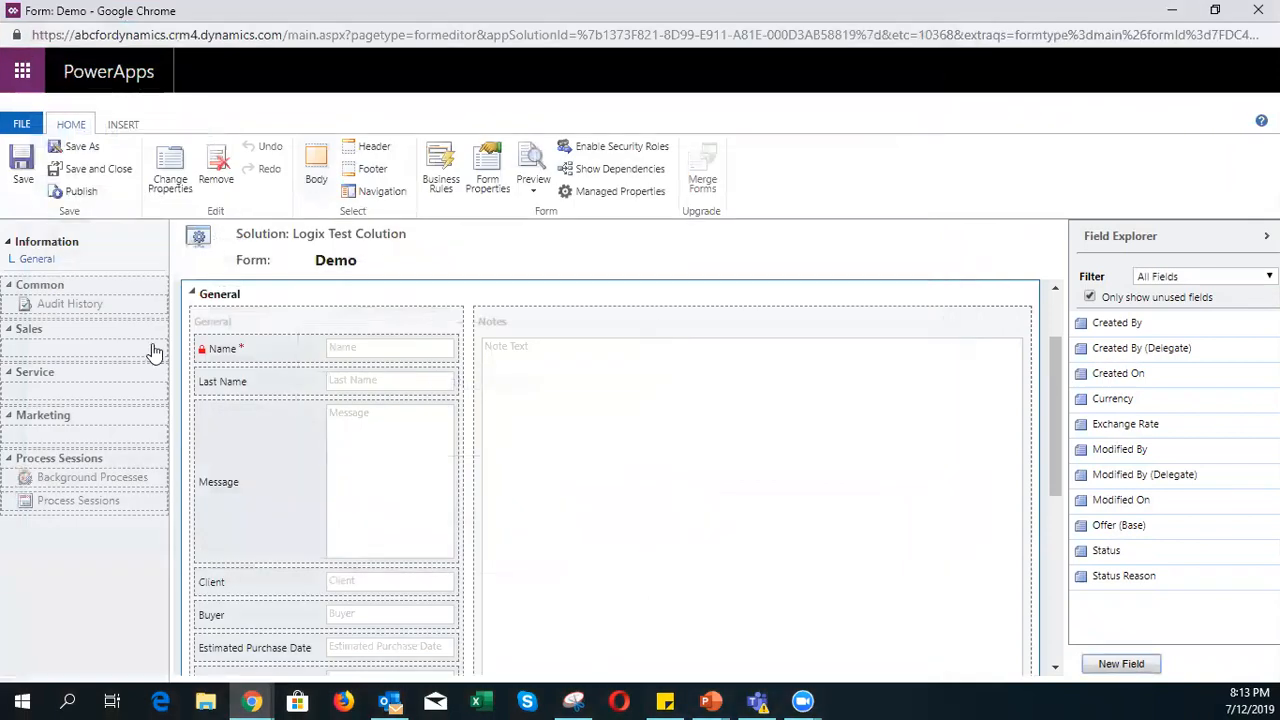
pyautogui.click(81, 191)
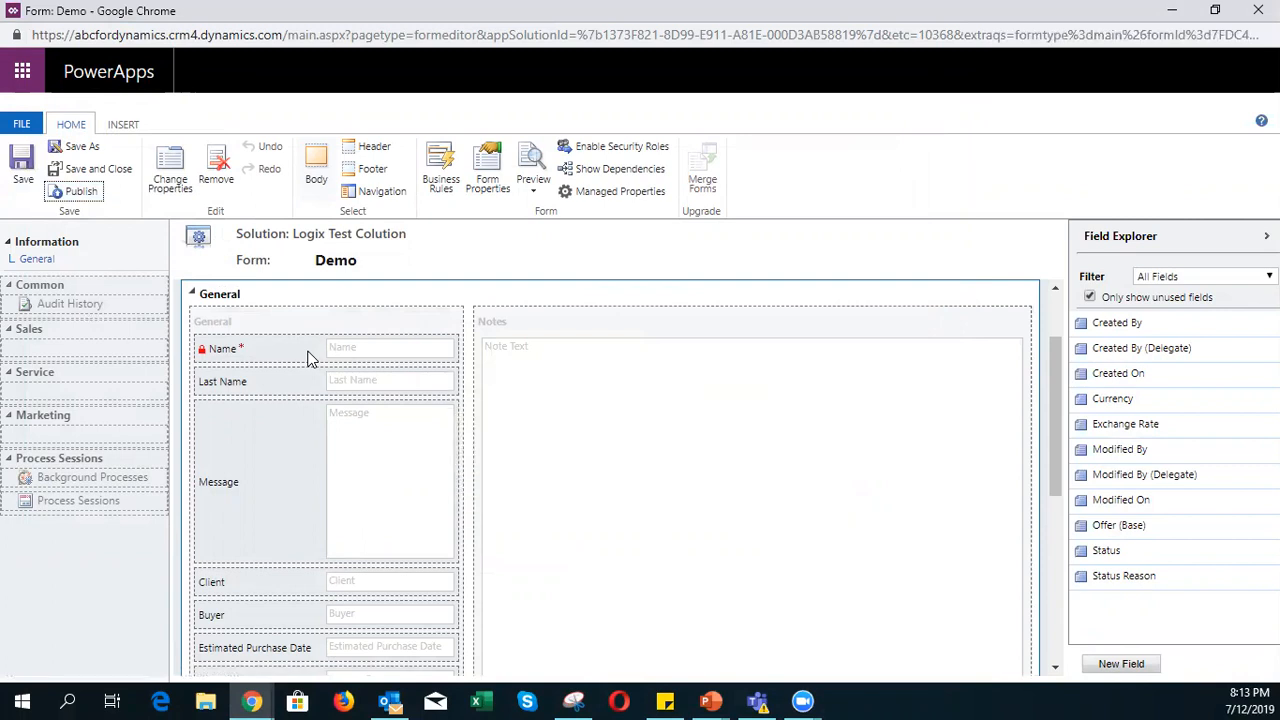
pyautogui.click(163, 37)
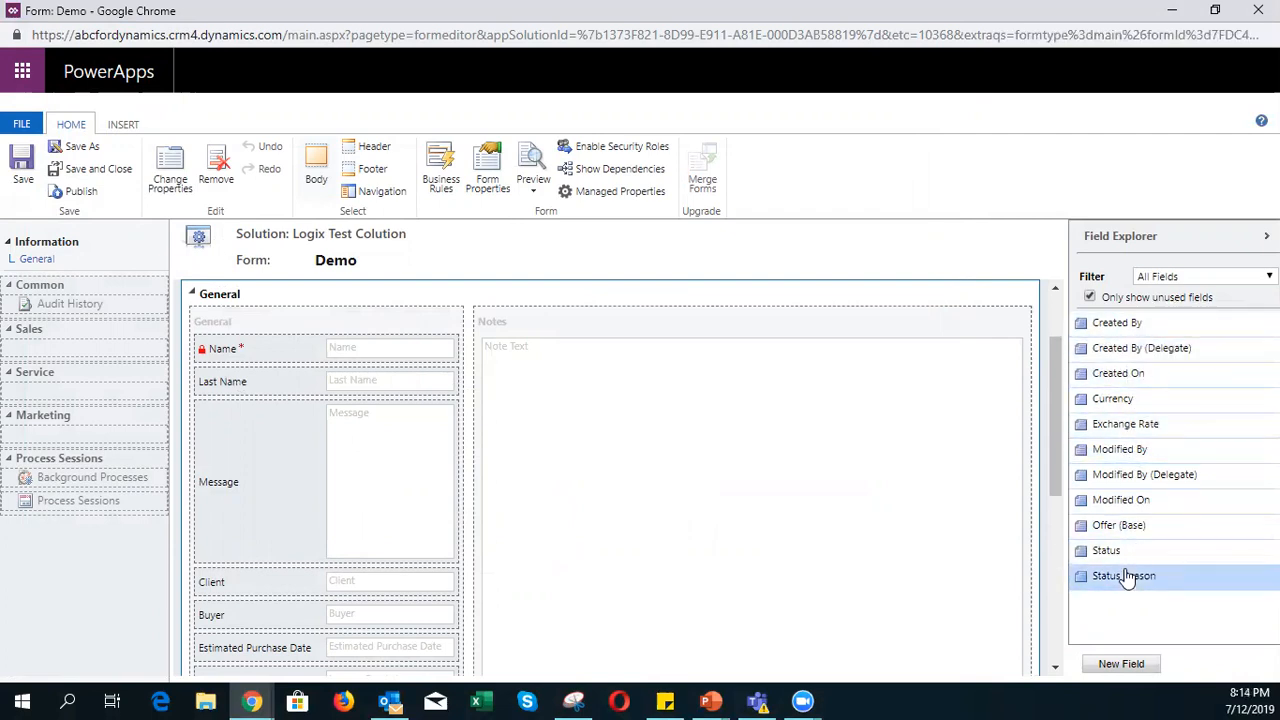
# - Enable "Show image in the form" in the form's display properties, then save the form and try to publish it
pyautogui.click(503, 180)
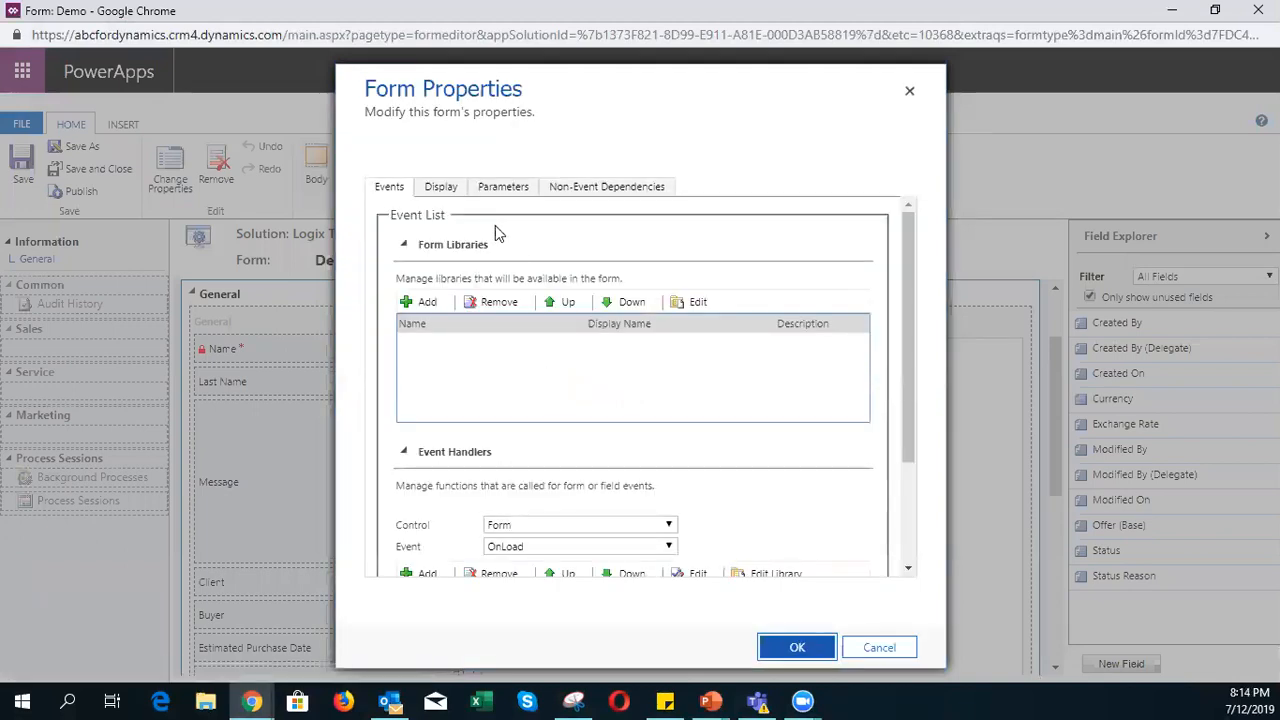
pyautogui.click(447, 190)
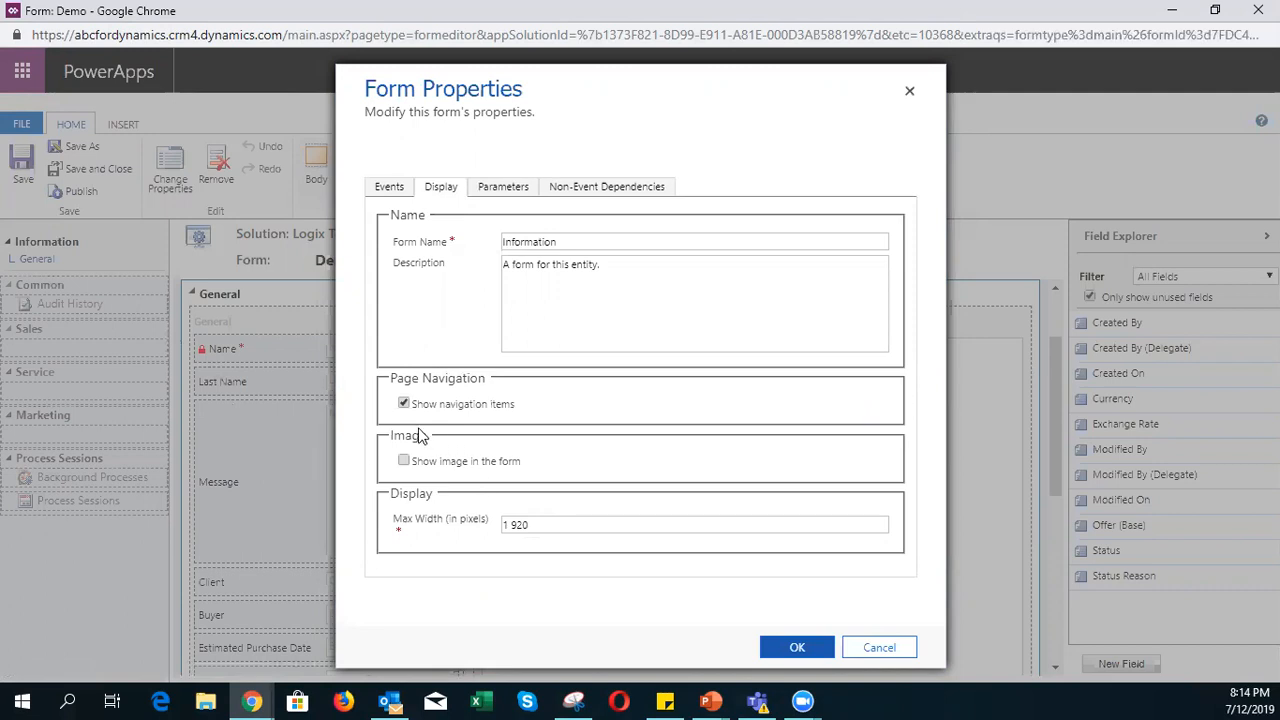
pyautogui.click(405, 462)
pyautogui.click(785, 658)
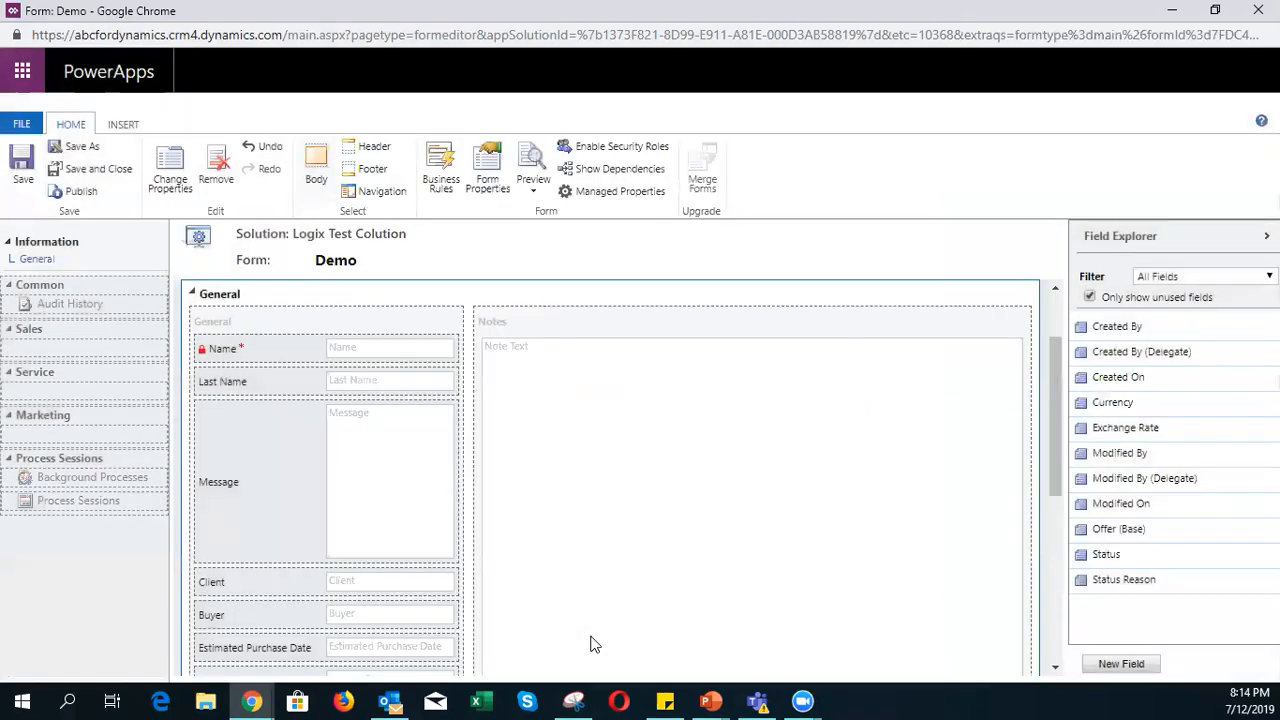
pyautogui.click(23, 175)
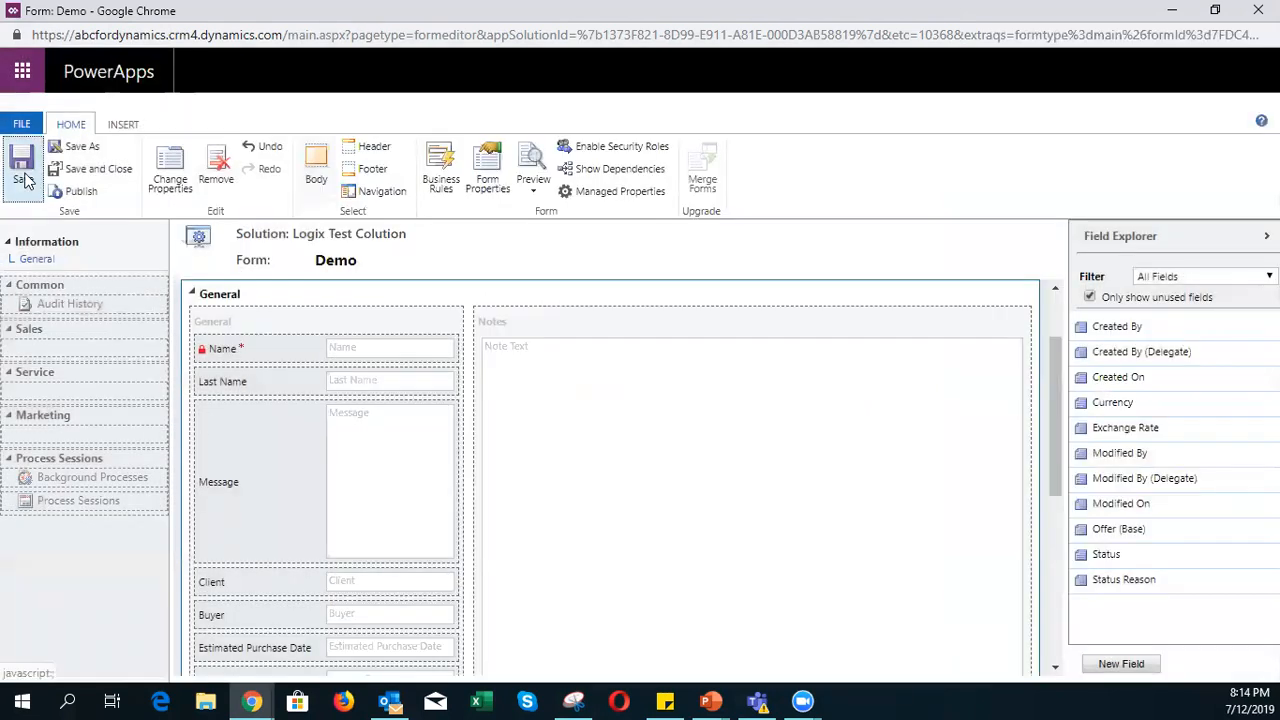
pyautogui.click(88, 194)
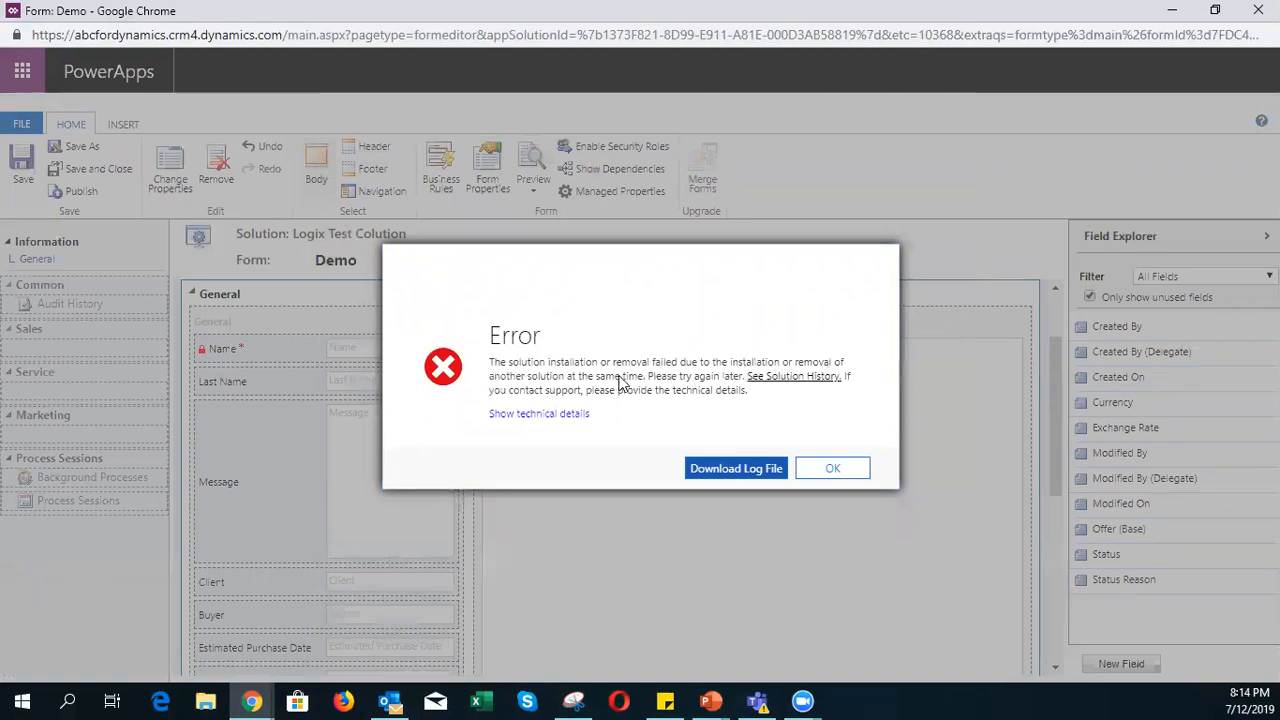
# - Save and close the Demo entity's Main form, then try to publish all customizations of the solution
pyautogui.click(845, 470)
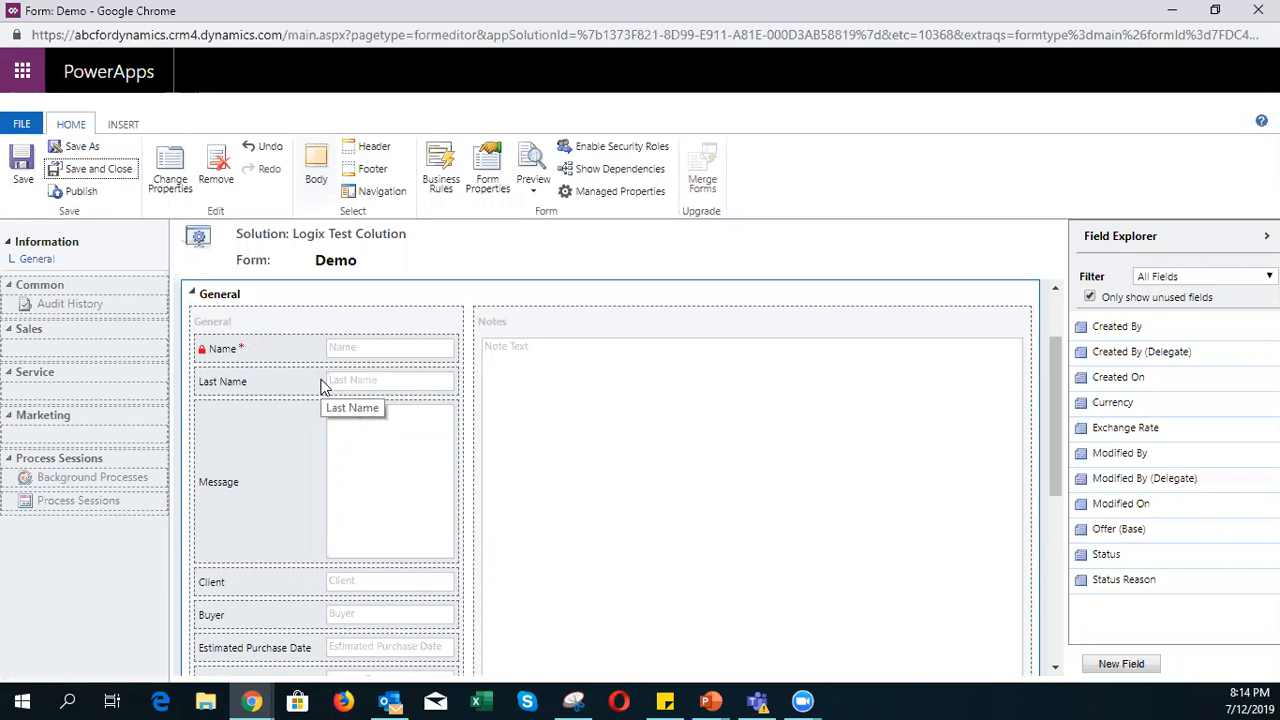
pyautogui.click(72, 176)
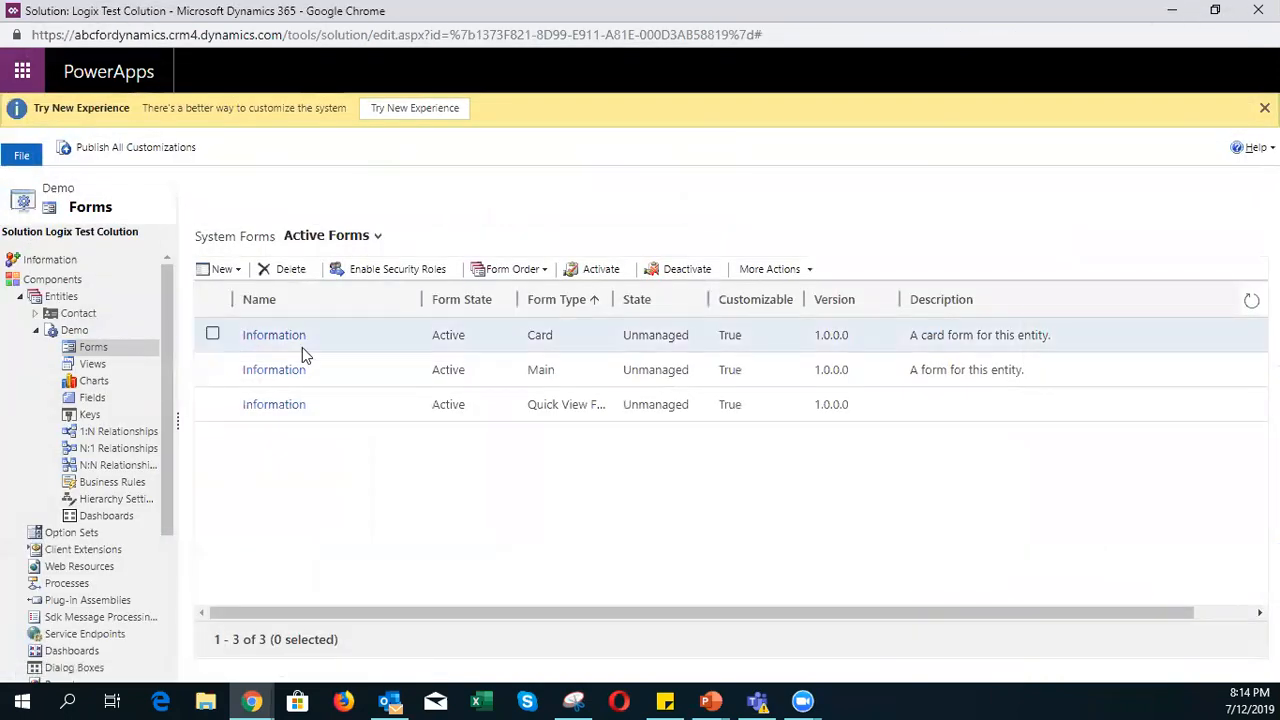
pyautogui.click(152, 148)
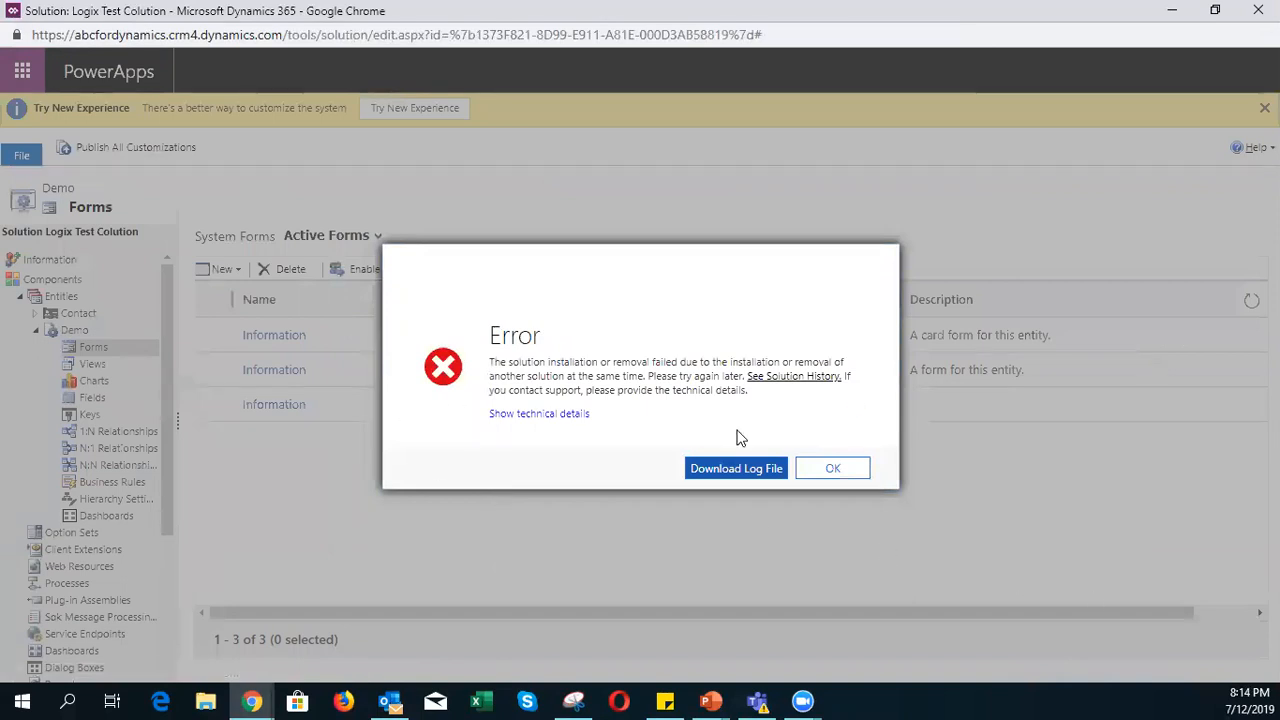
pyautogui.click(836, 474)
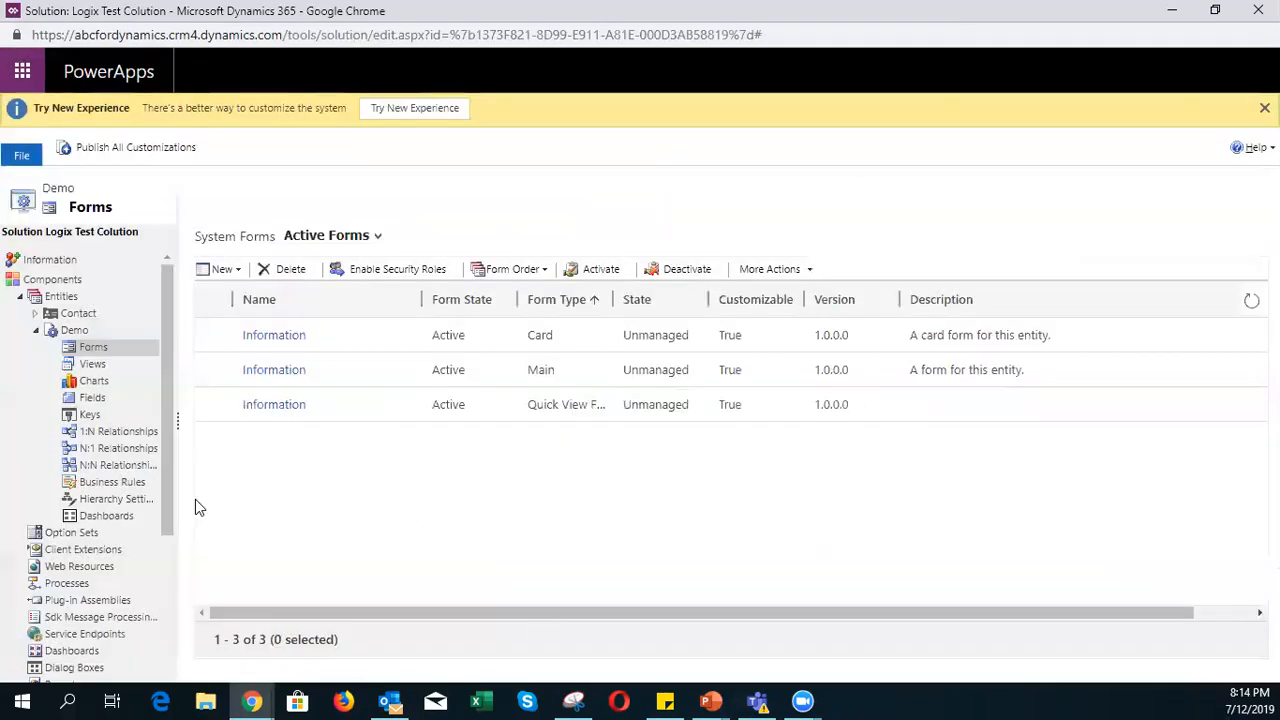
# - Return to the open Demo record, reload it, and check that its image can be chosen from the record header
pyautogui.click(1171, 11)
pyautogui.click(80, 49)
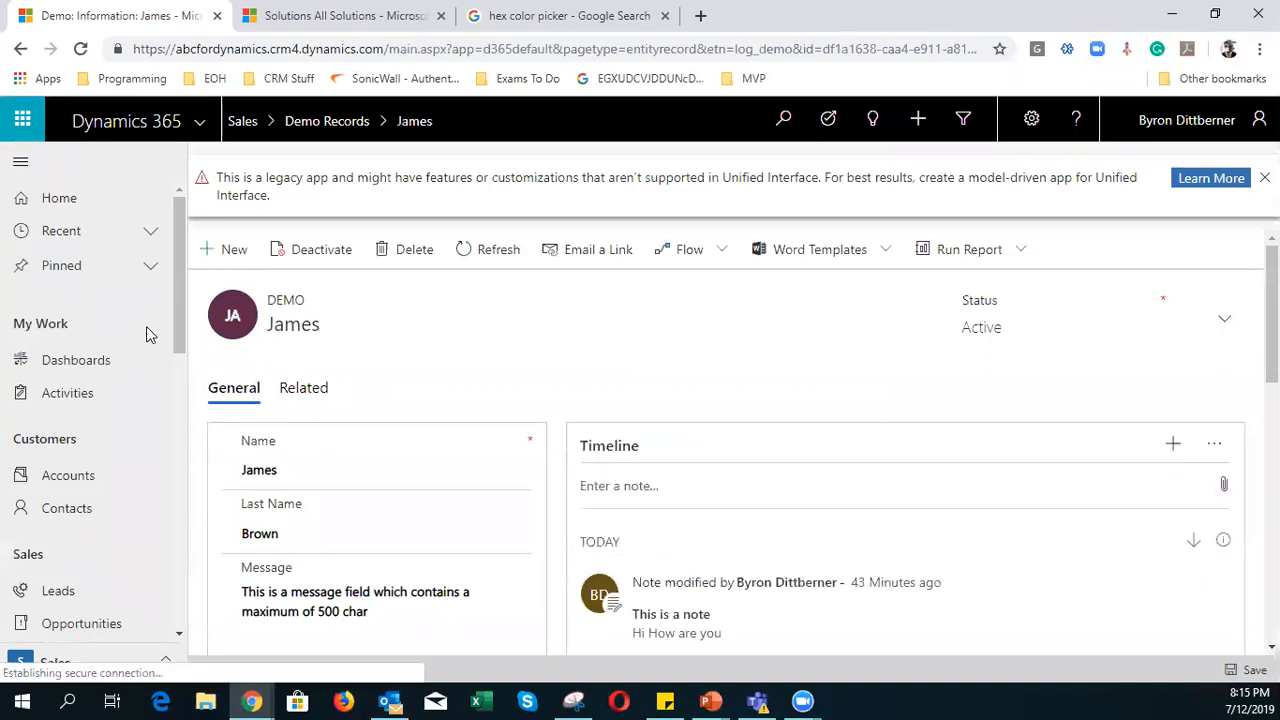
pyautogui.click(229, 338)
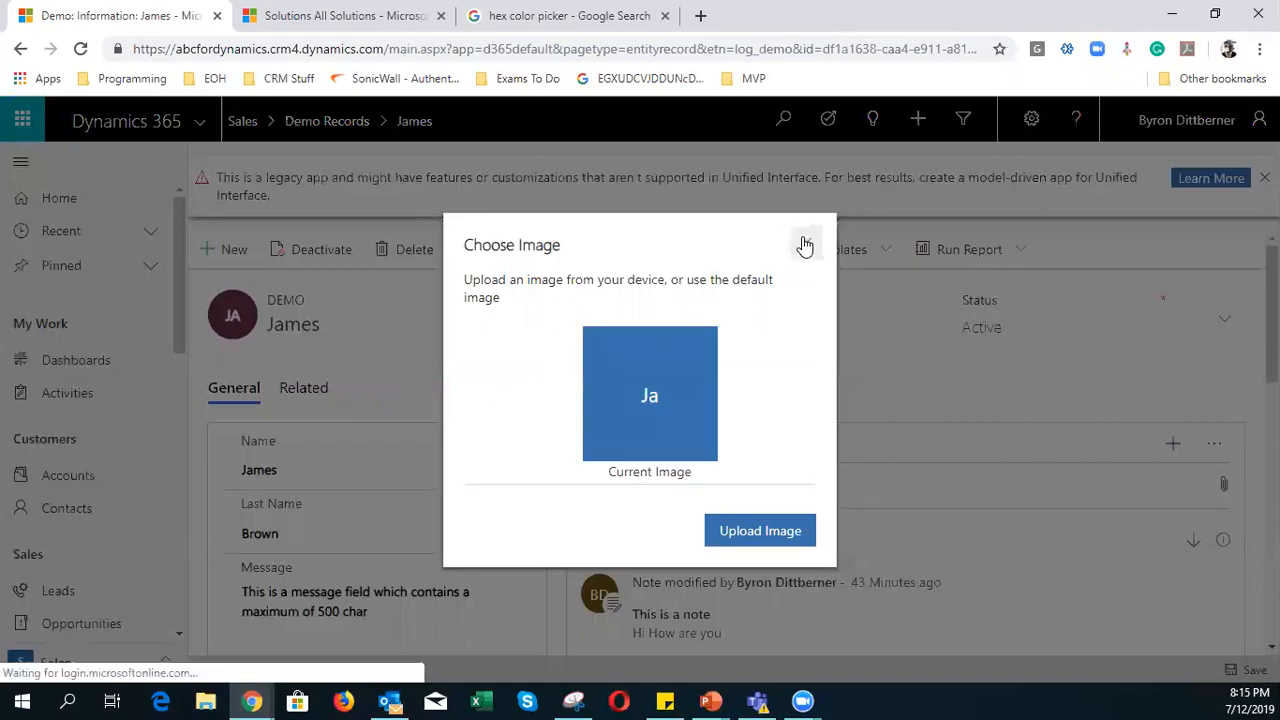
pyautogui.click(805, 246)
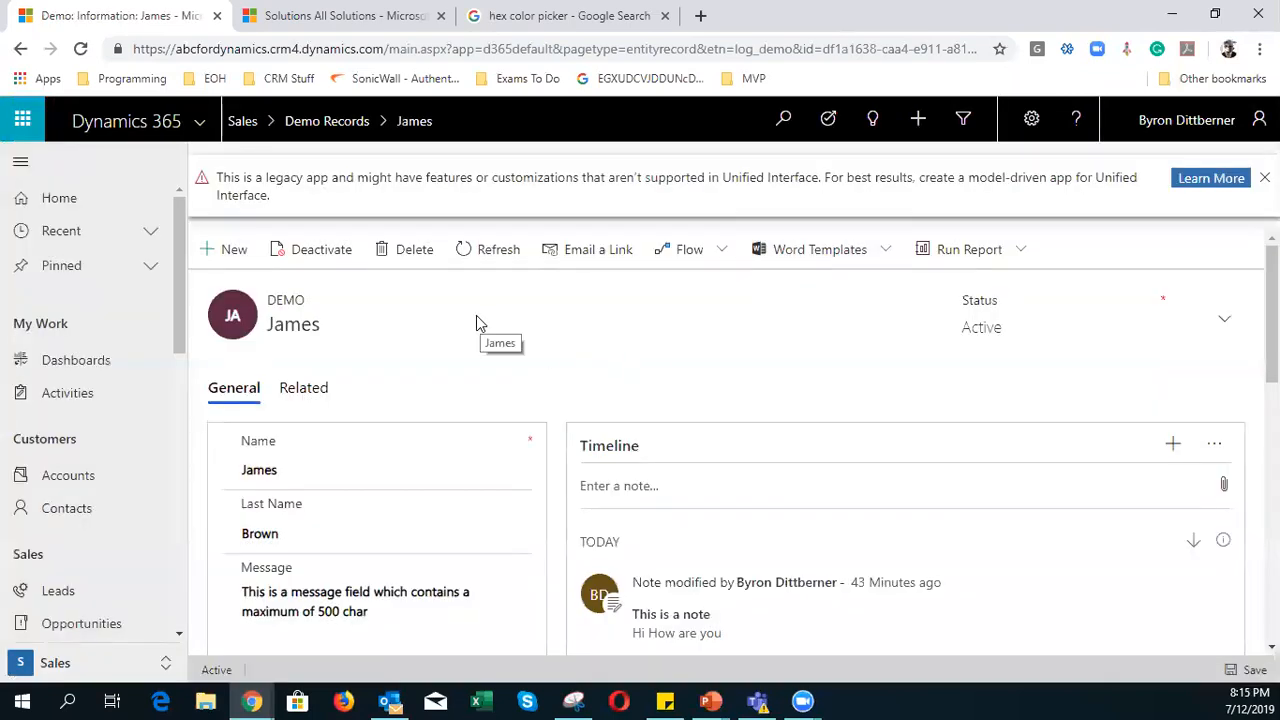
# - Upload the ProfilePic file from the Training Site folder as the Demo record's image and confirm the change
pyautogui.click(233, 316)
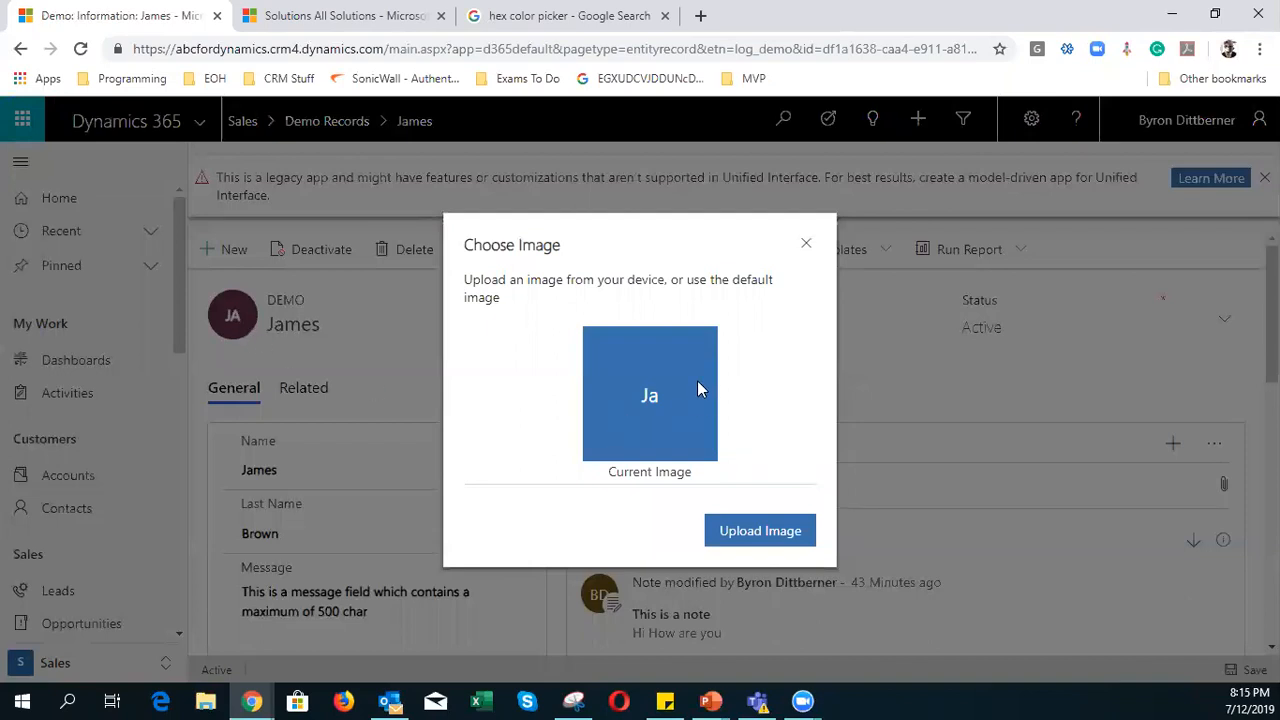
pyautogui.click(762, 531)
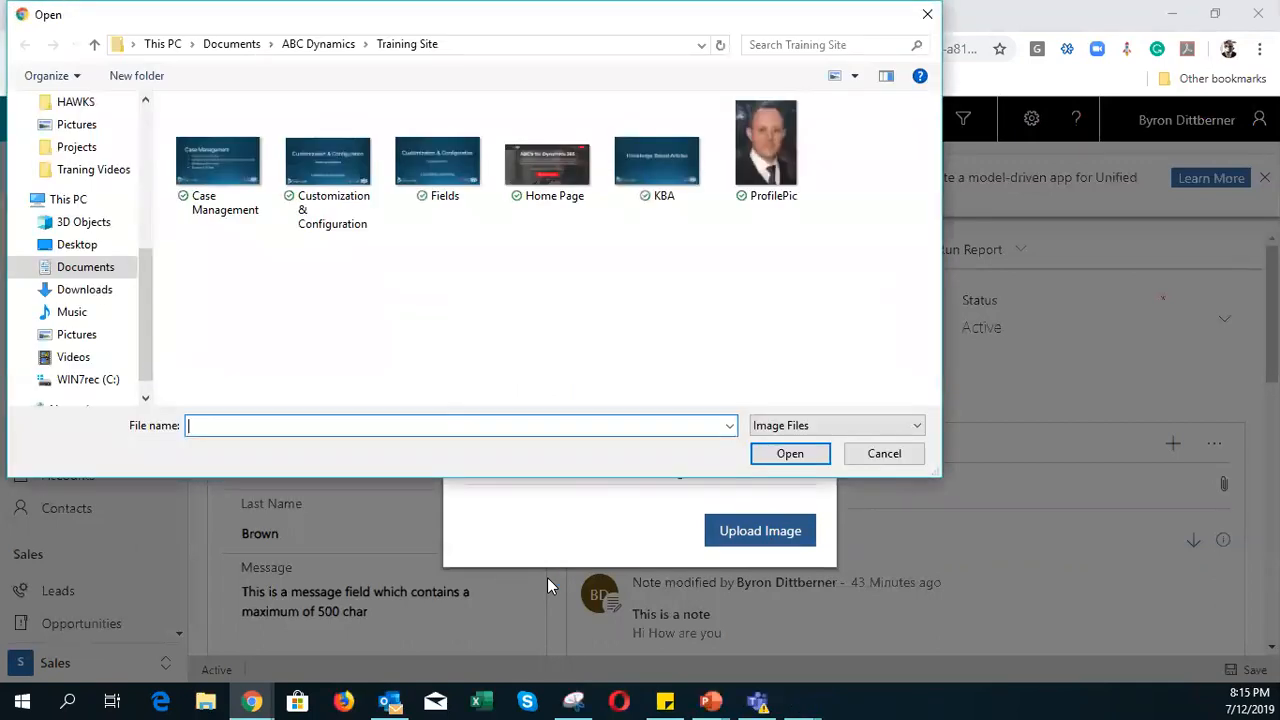
pyautogui.click(758, 160)
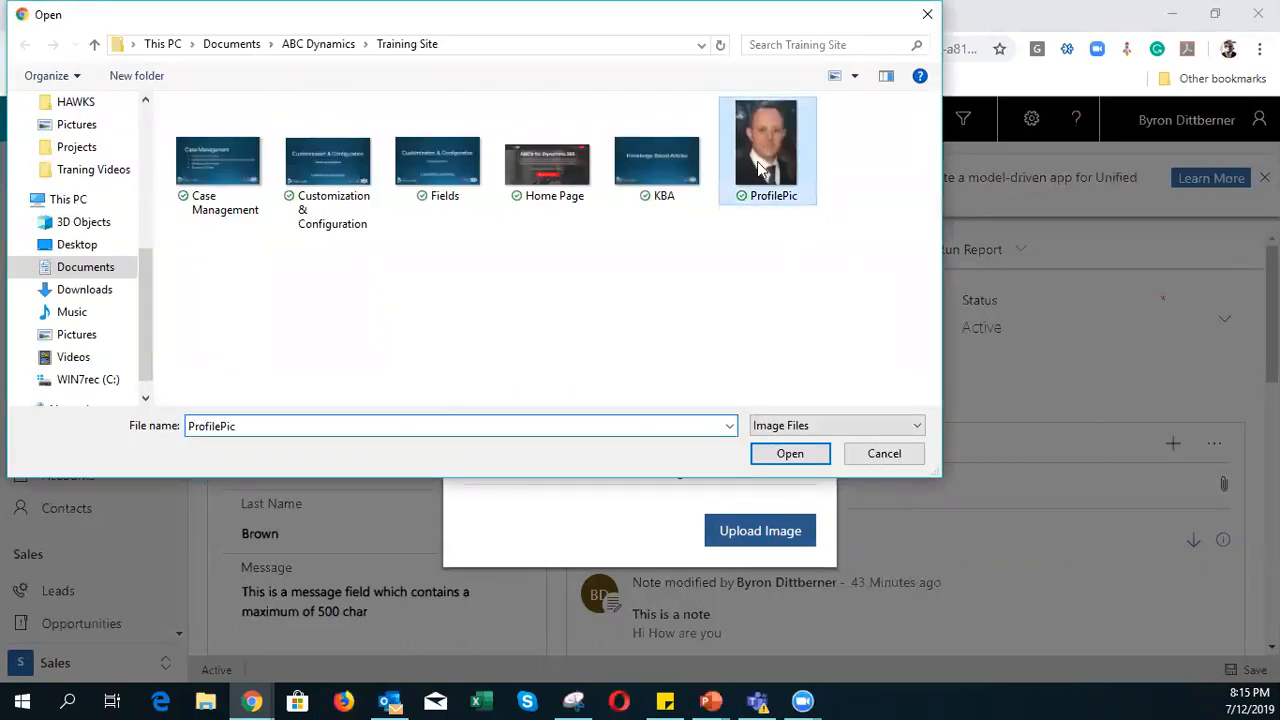
pyautogui.click(779, 452)
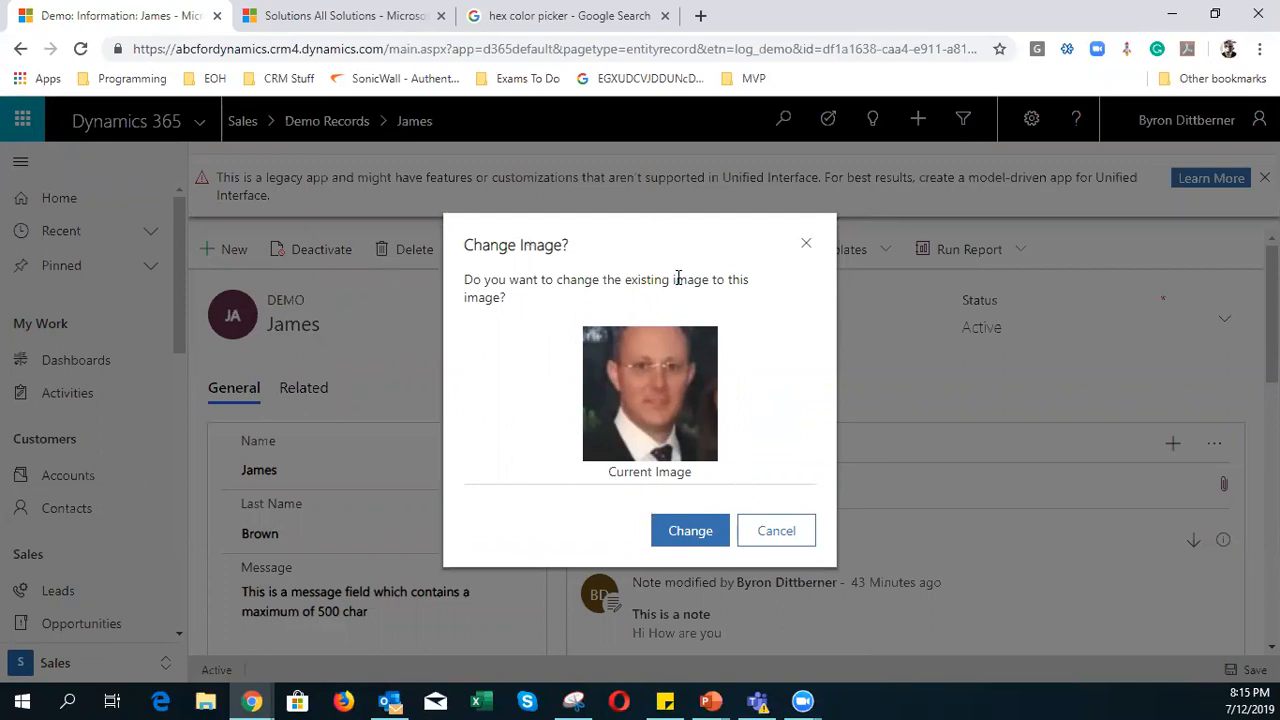
pyautogui.click(690, 530)
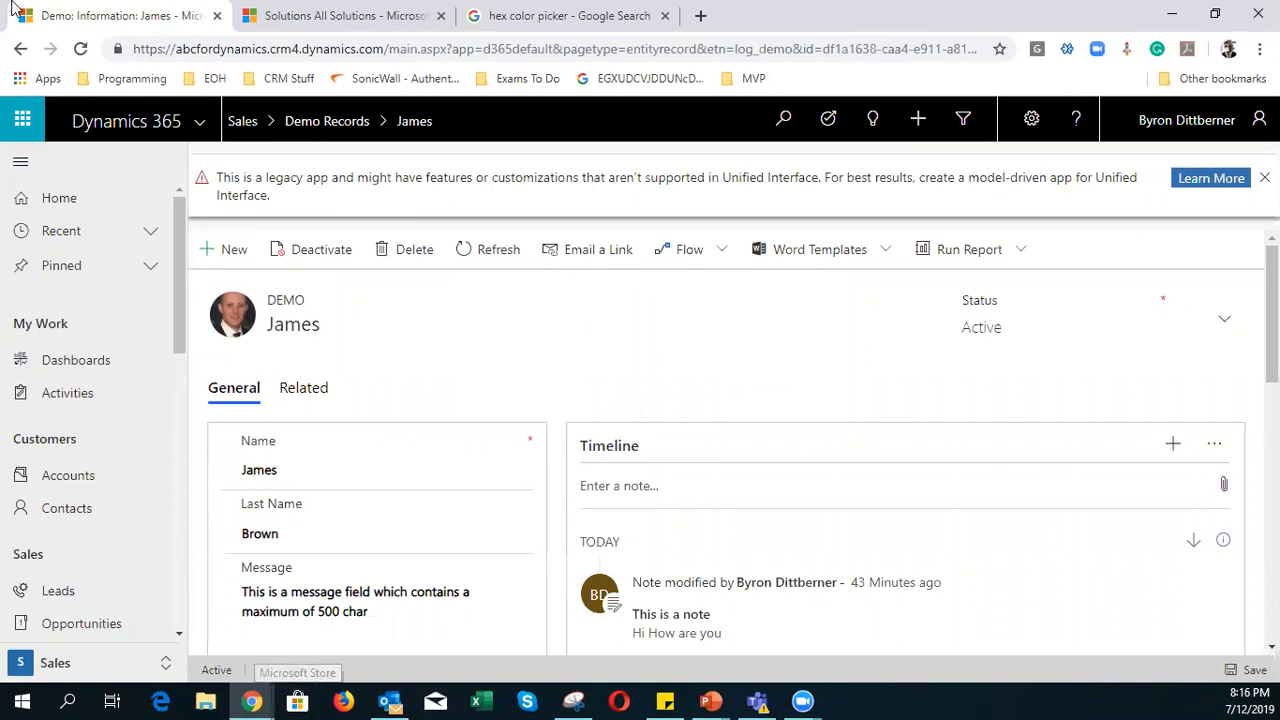
# - Create a new Demo record with the name Jackie and the last name Chan, and save it
pyautogui.click(222, 249)
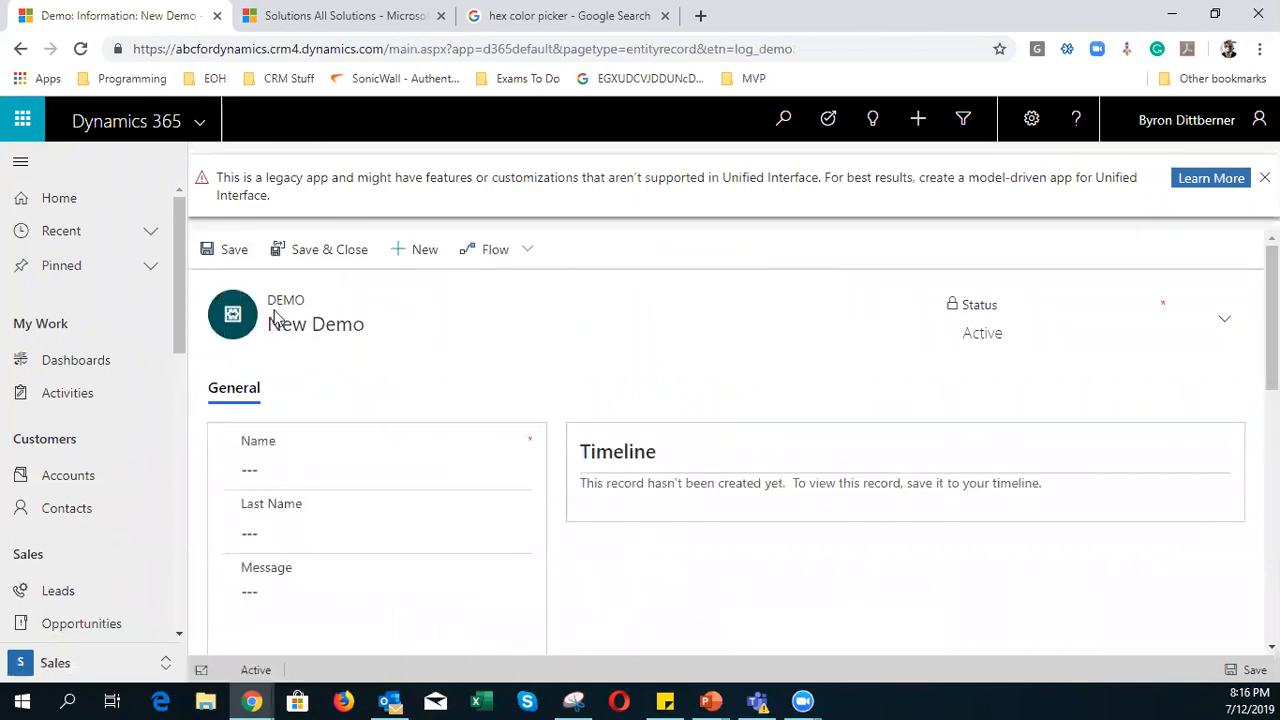
pyautogui.click(334, 476)
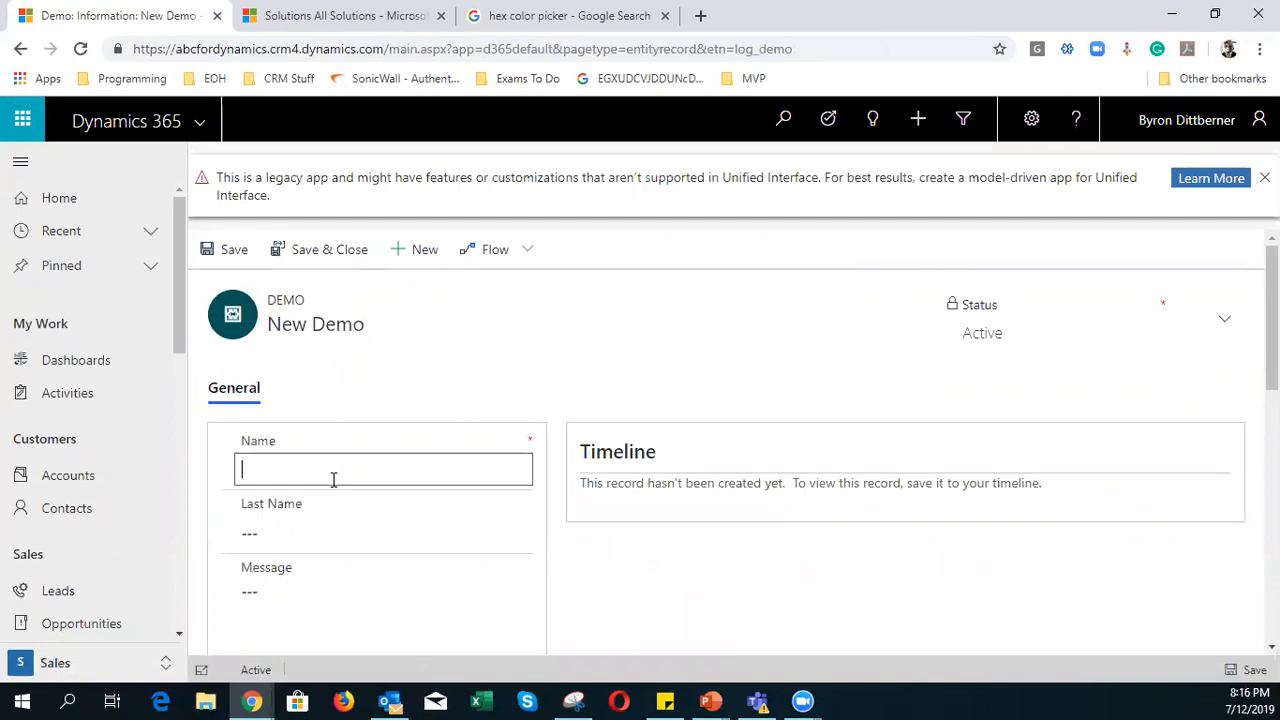
pyautogui.write('Jackie')
pyautogui.press('Tab')
pyautogui.write('Chan')
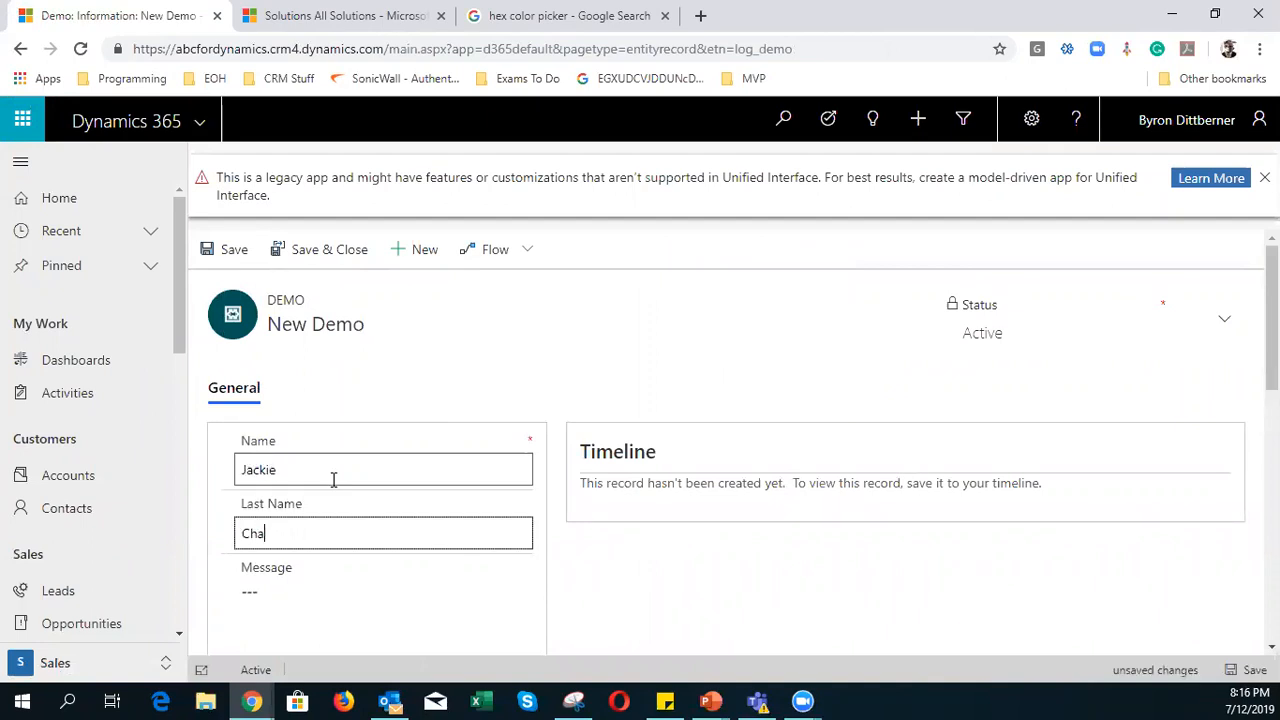
pyautogui.click(1232, 670)
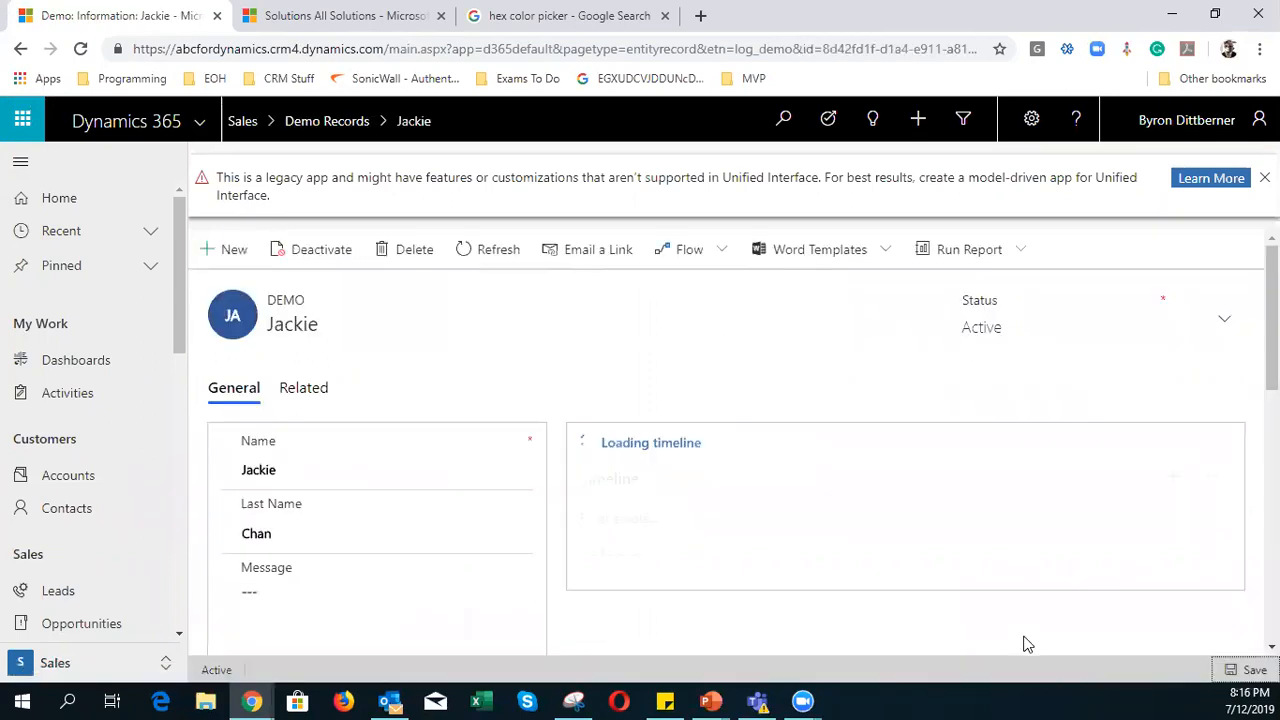
# - Upload the Home Page file from the Training Site folder as the new Demo record's image and confirm the change
pyautogui.click(232, 314)
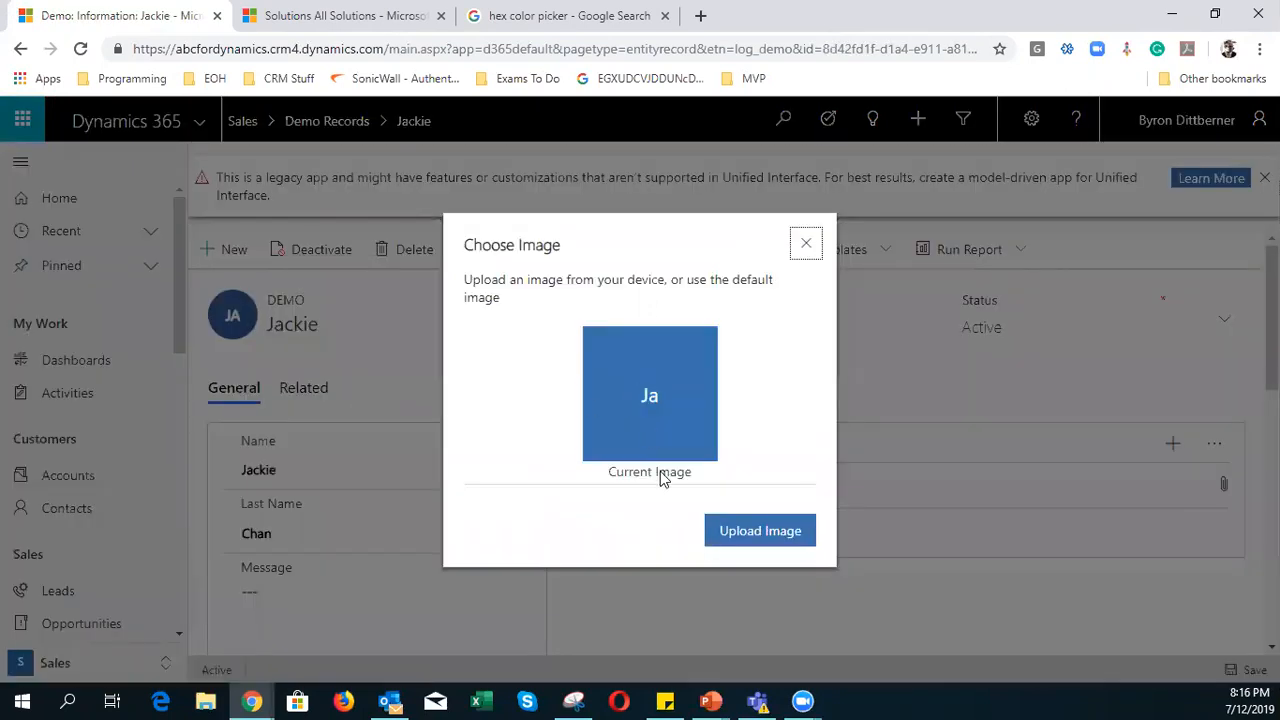
pyautogui.click(711, 531)
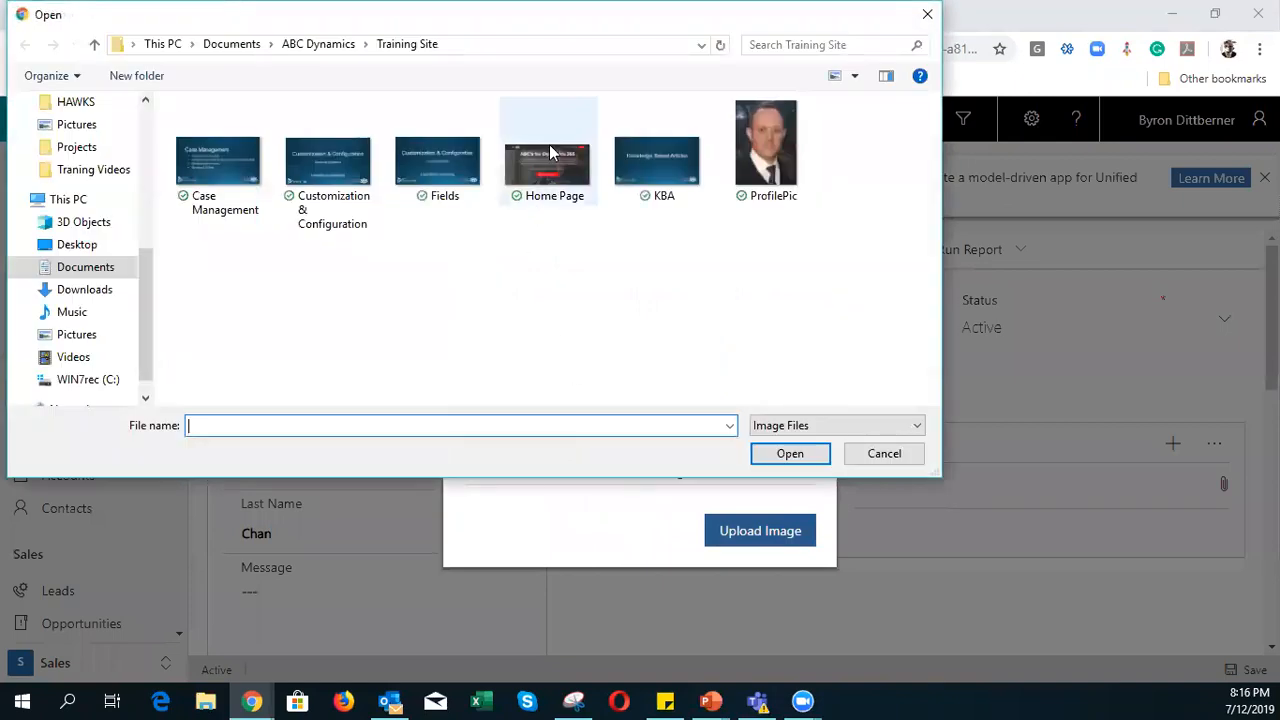
pyautogui.click(550, 152)
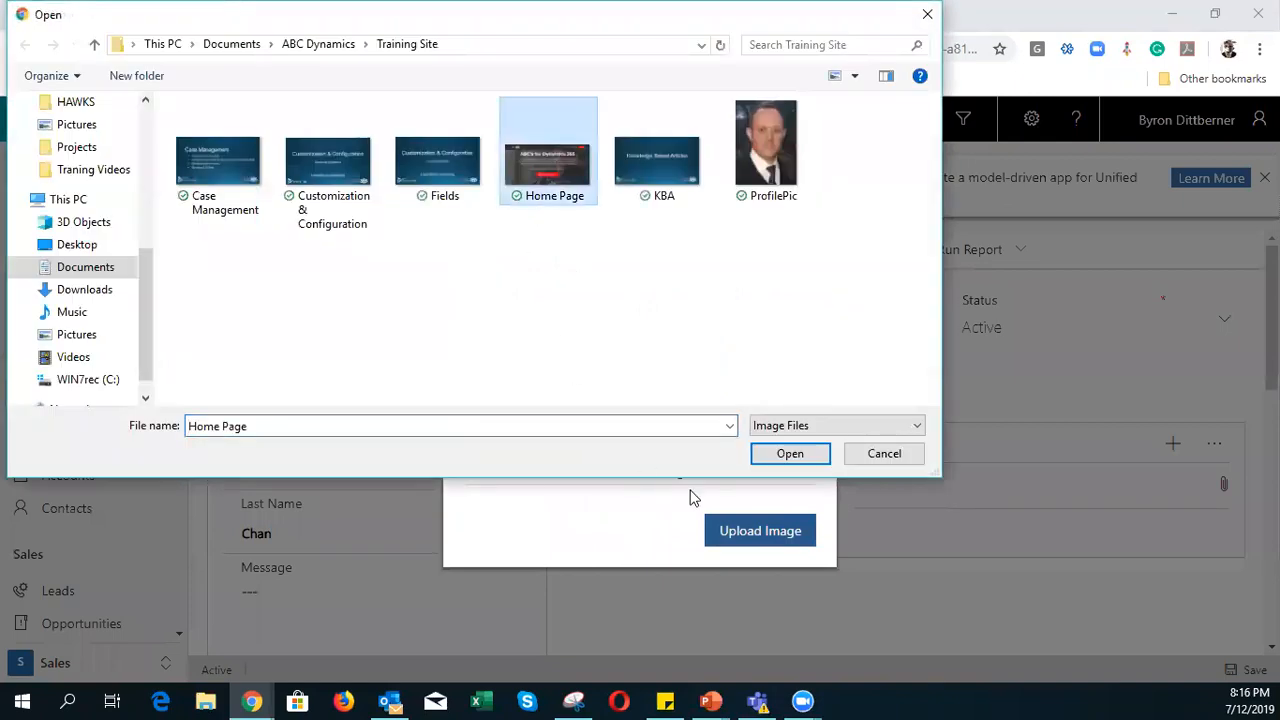
pyautogui.click(788, 456)
pyautogui.click(684, 534)
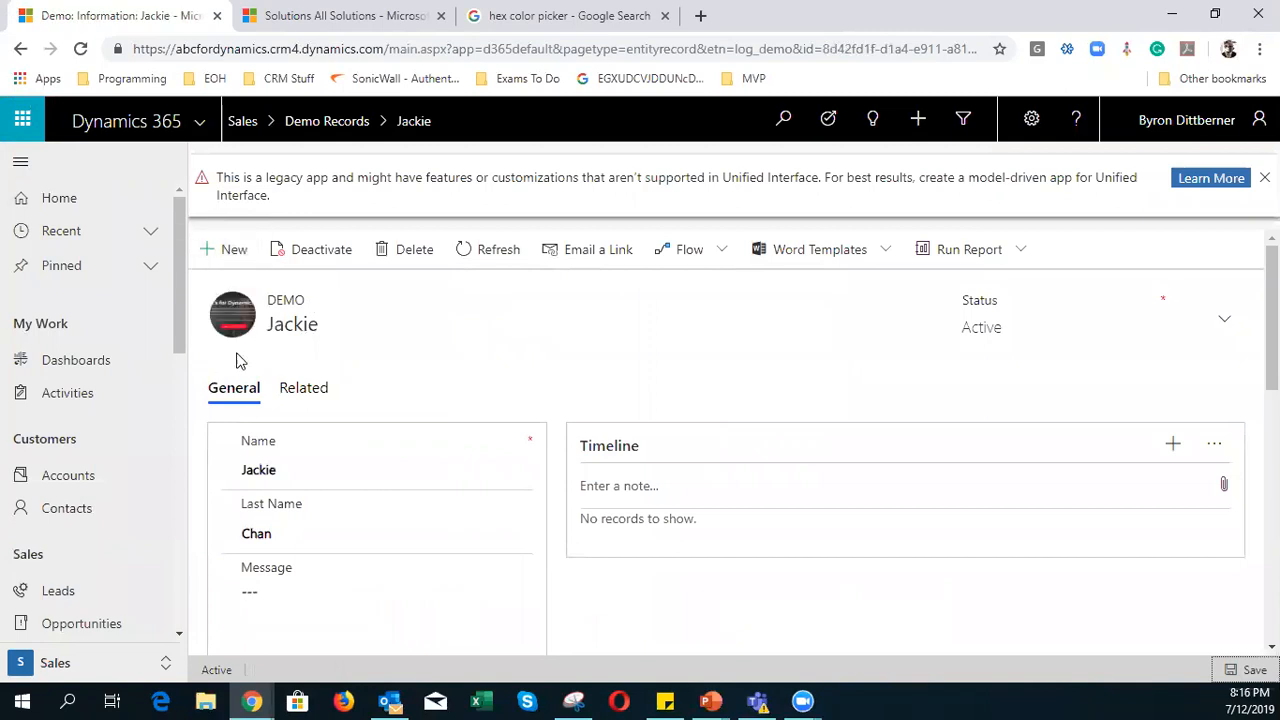